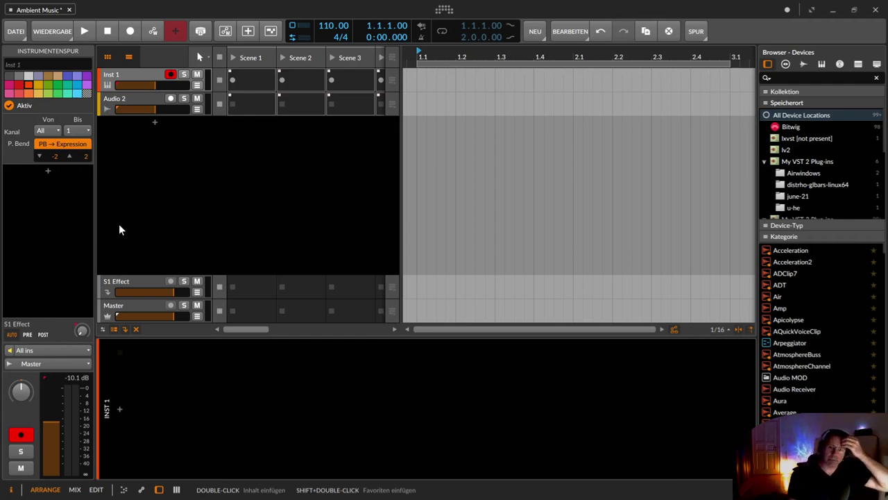
Step: Delete the Audio 2 track and load the Phase-4 synth on the remaining Inst 1 instrument track
{"action": "left_click", "coordinate": [149, 99]}
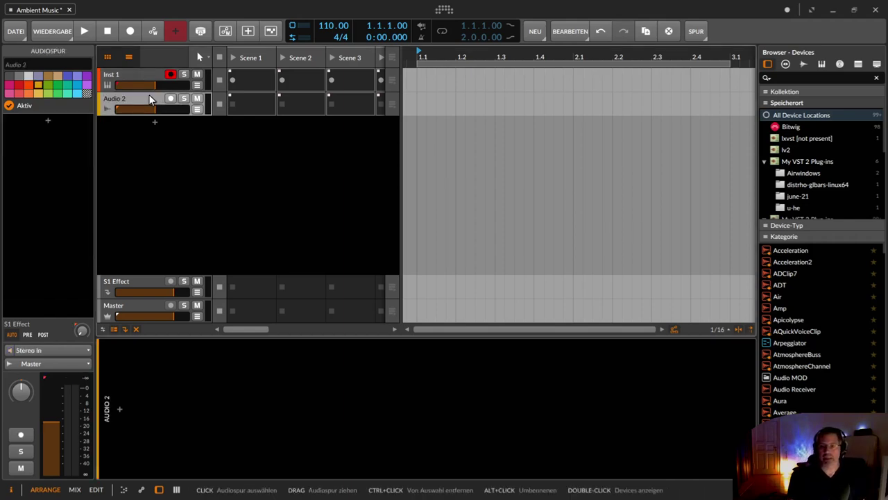
{"action": "key", "text": "Delete"}
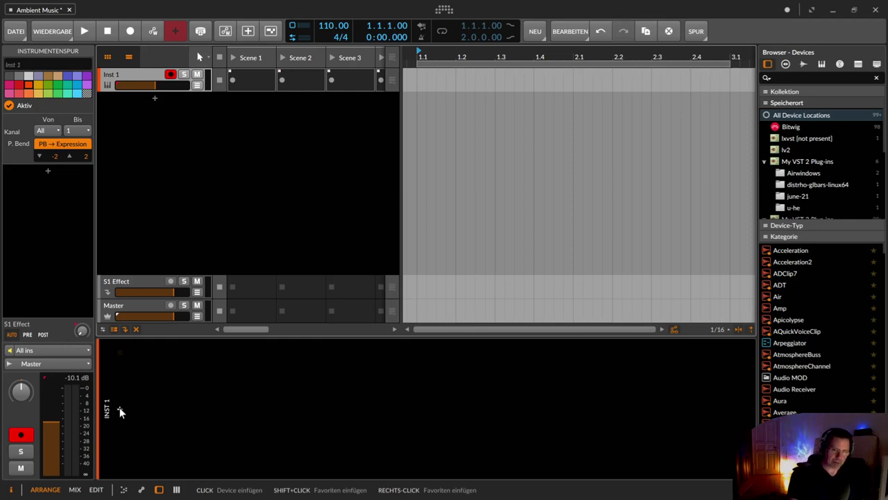
{"action": "left_click", "coordinate": [119, 411]}
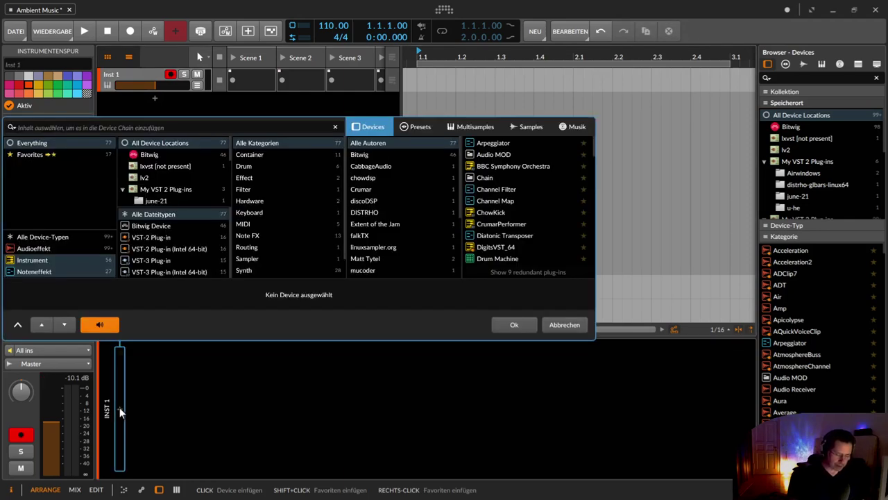
{"action": "type", "text": "pha"}
{"action": "key", "text": "Down"}
{"action": "key", "text": "Return"}
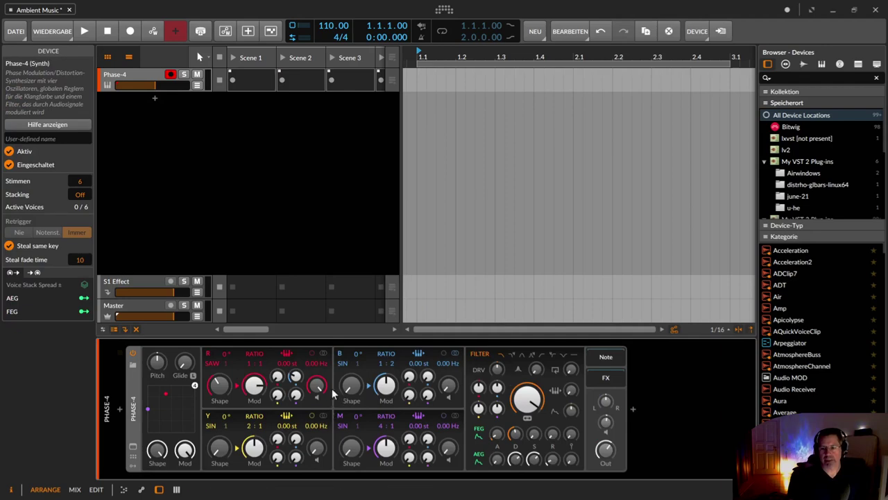
Step: Add a second instrument track below Phase-4 and load the Polysynth device on it
{"action": "double_click", "coordinate": [153, 100]}
{"action": "type", "text": "pol"}
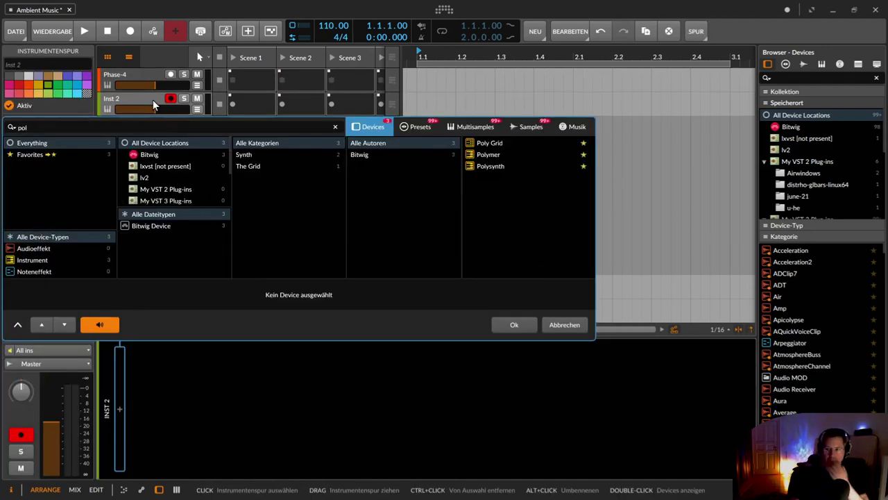
{"action": "key", "text": "Down"}
{"action": "key", "text": "Down"}
{"action": "key", "text": "Return"}
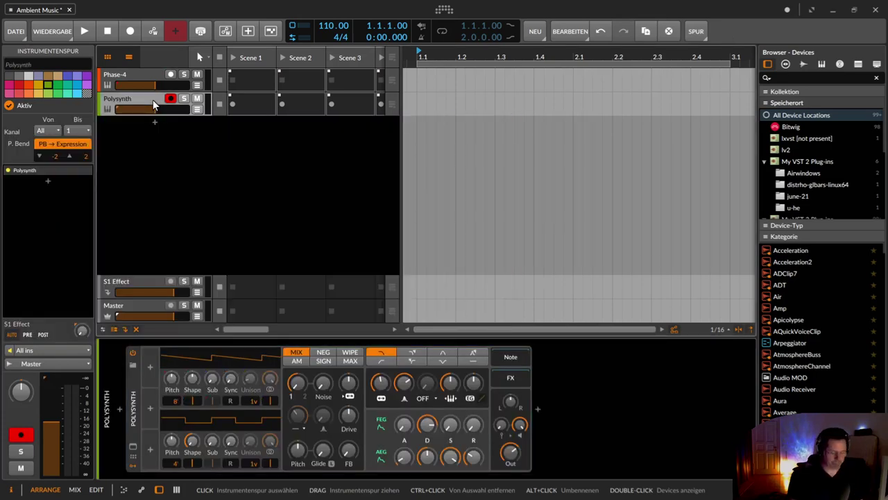
Step: Add an instrument track below Polysynth and load the Poly Grid device on it
{"action": "key", "text": "ctrl+t"}
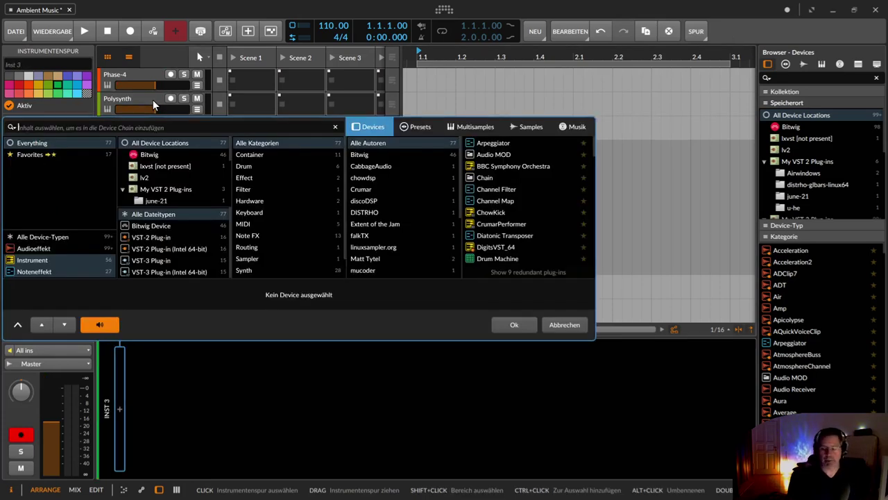
{"action": "type", "text": "pol"}
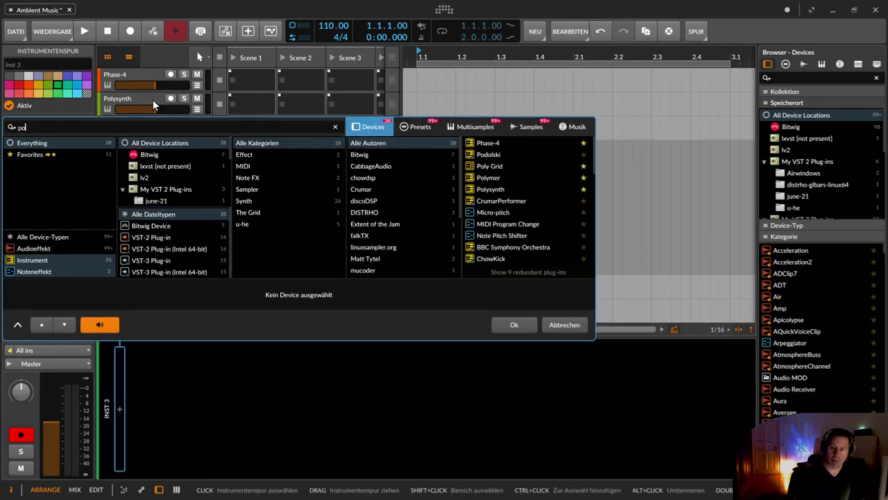
{"action": "key", "text": "Return"}
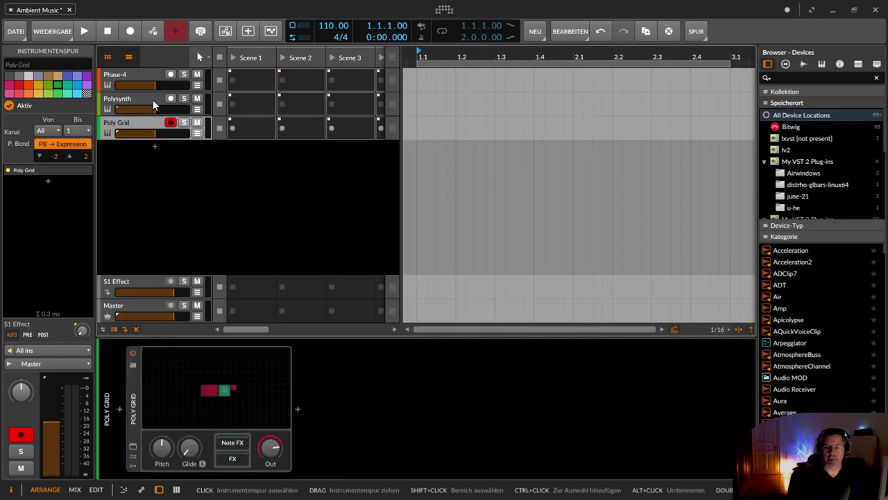
Step: Add an instrument track below Poly Grid and load the Polymer synth on it
{"action": "key", "text": "ctrl+t"}
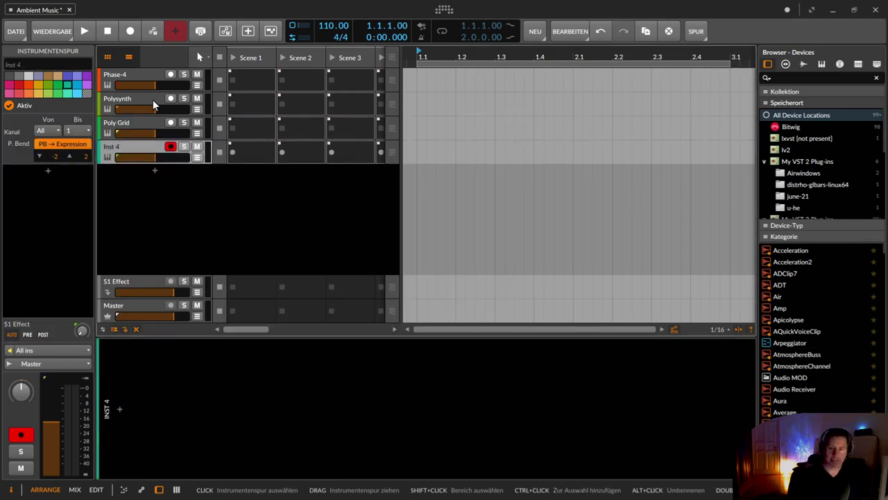
{"action": "type", "text": "b"}
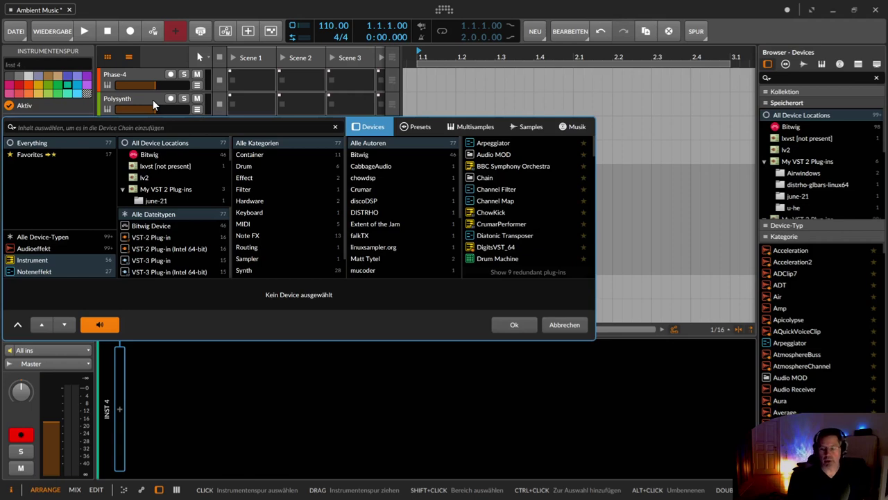
{"action": "type", "text": "pol"}
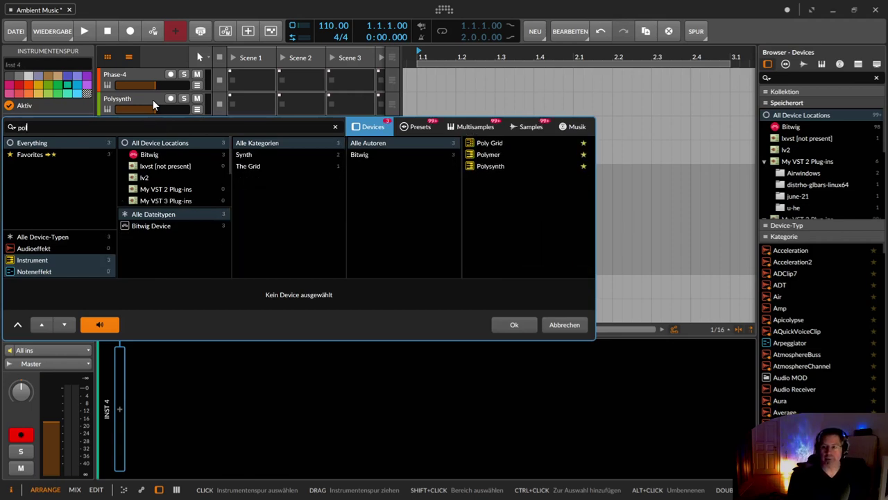
{"action": "key", "text": "Down"}
{"action": "key", "text": "Return"}
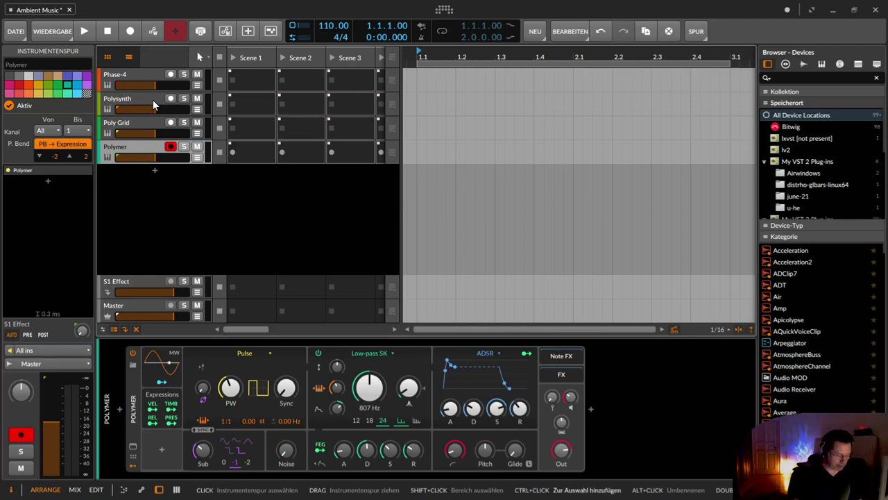
Step: Add an instrument track below Polymer and load the E-Hat drum device on it
{"action": "key", "text": "ctrl+t"}
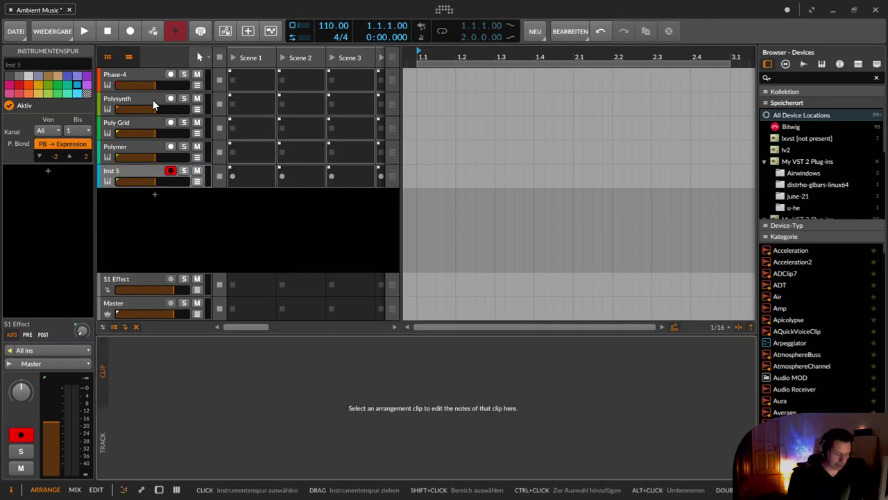
{"action": "type", "text": "d"}
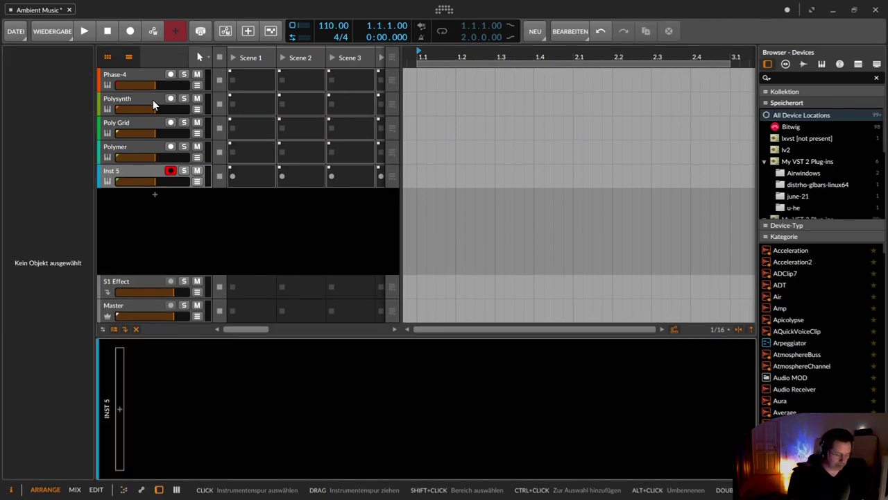
{"action": "type", "text": "be"}
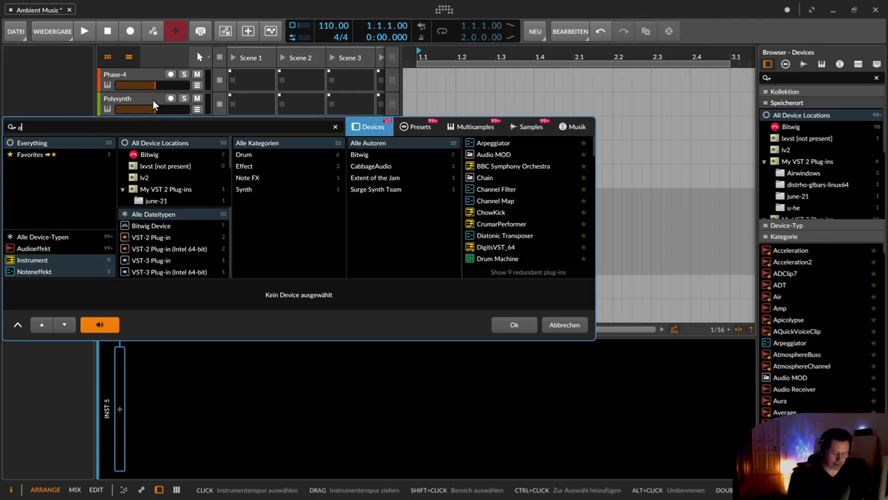
{"action": "key", "text": "Down"}
{"action": "key", "text": "Down"}
{"action": "key", "text": "Down"}
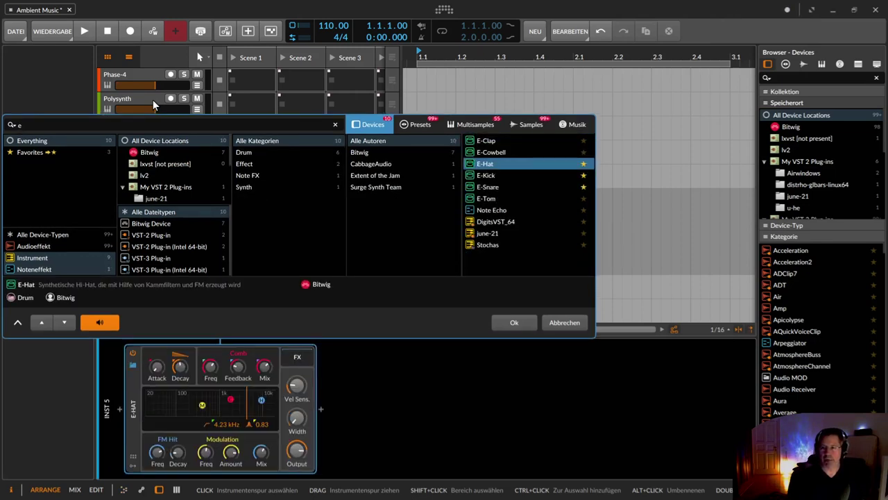
{"action": "key", "text": "Return"}
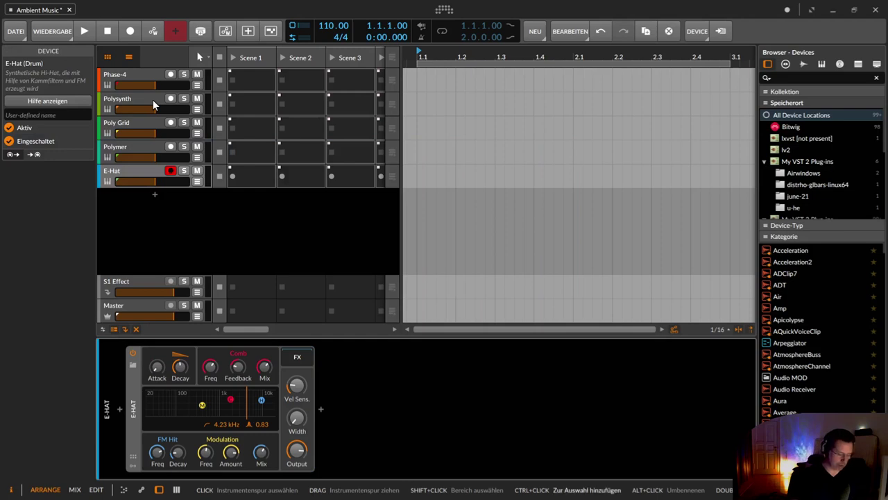
Step: Add an instrument track below E-Hat and load the E-Kick drum device on it
{"action": "key", "text": "ctrl+t"}
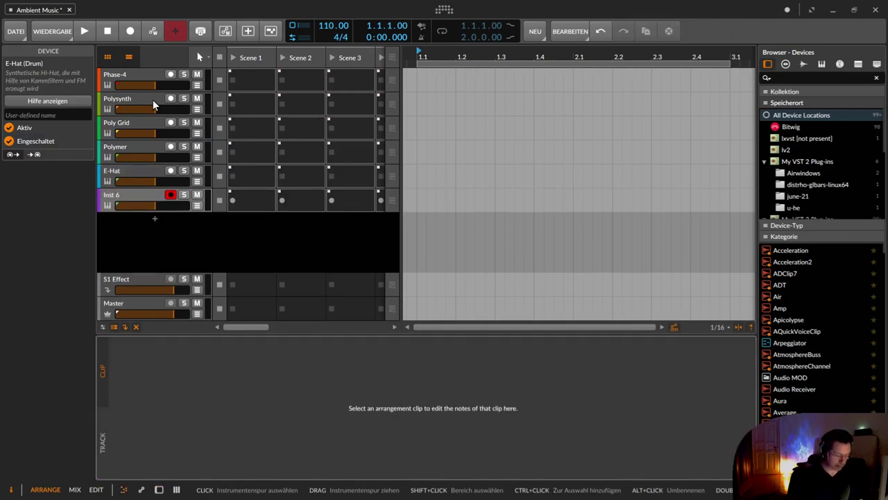
{"action": "type", "text": "e"}
{"action": "key", "text": "Down"}
{"action": "key", "text": "Down"}
{"action": "key", "text": "Down"}
{"action": "key", "text": "Down"}
{"action": "key", "text": "Return"}
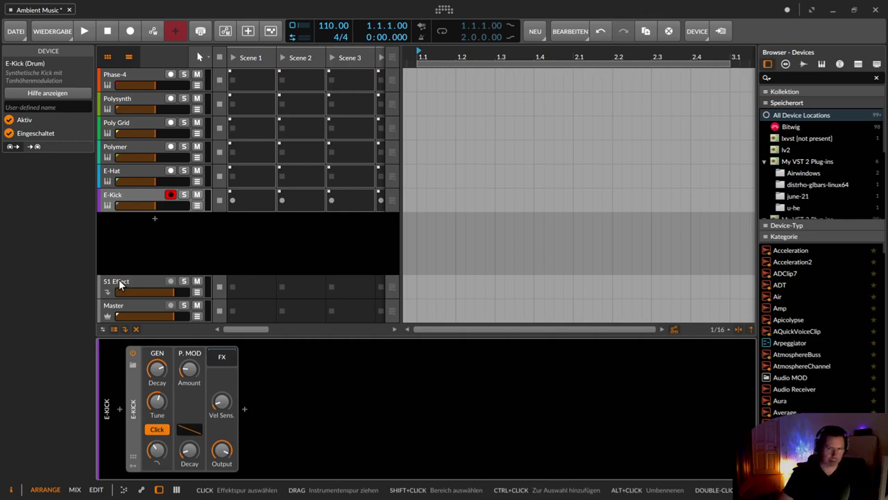
Step: Insert Bitwig's Reverb device on the S1 Effect track
{"action": "left_click", "coordinate": [120, 283]}
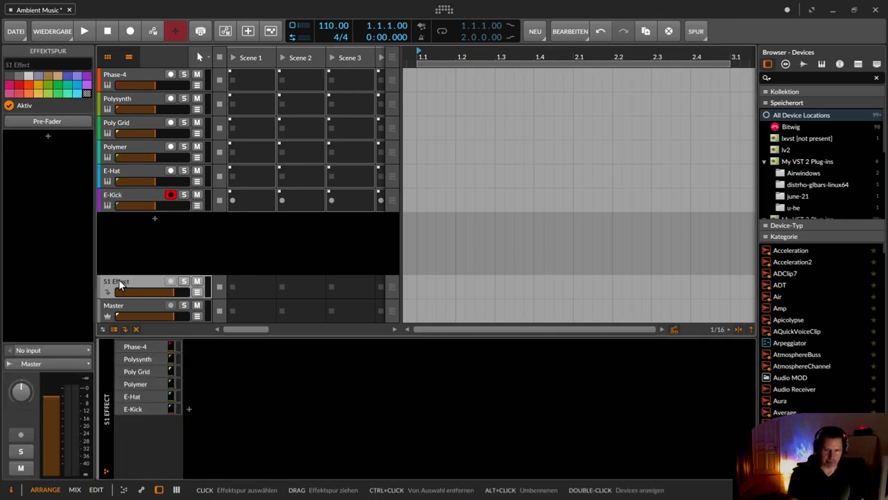
{"action": "left_click", "coordinate": [190, 411]}
{"action": "type", "text": "rever"}
{"action": "left_click", "coordinate": [508, 145]}
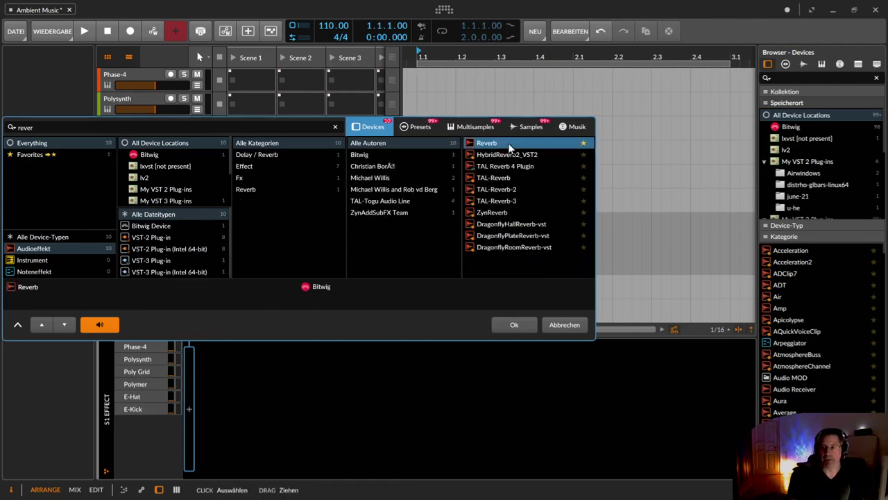
{"action": "left_click", "coordinate": [517, 323]}
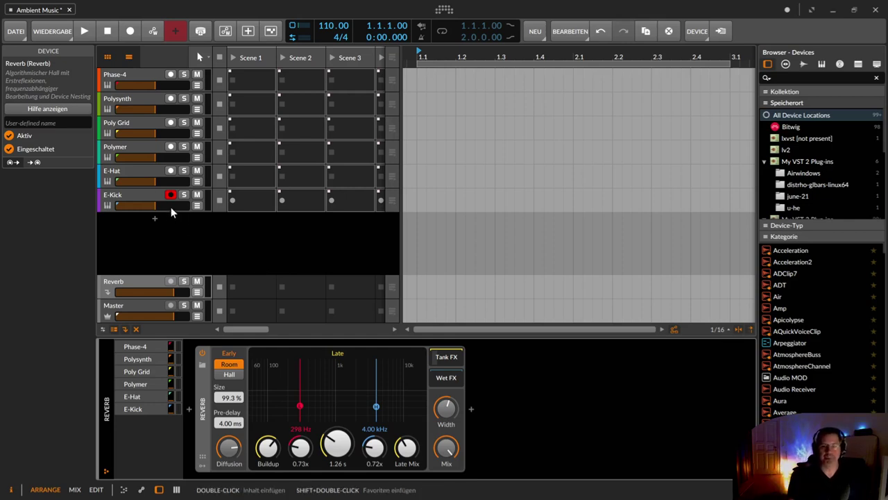
Step: Select the E-Hat and E-Kick tracks together and give both the same blue colour
{"action": "left_click", "coordinate": [142, 176]}
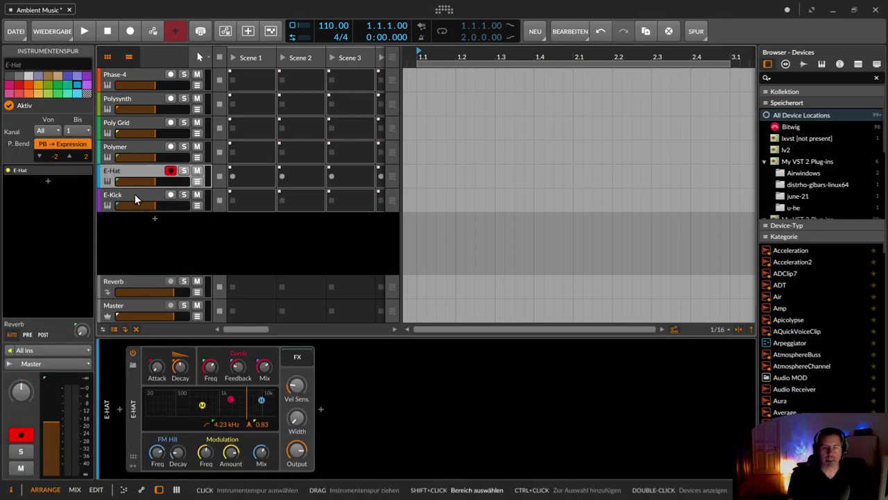
{"action": "left_click", "coordinate": [135, 194], "text": "shift"}
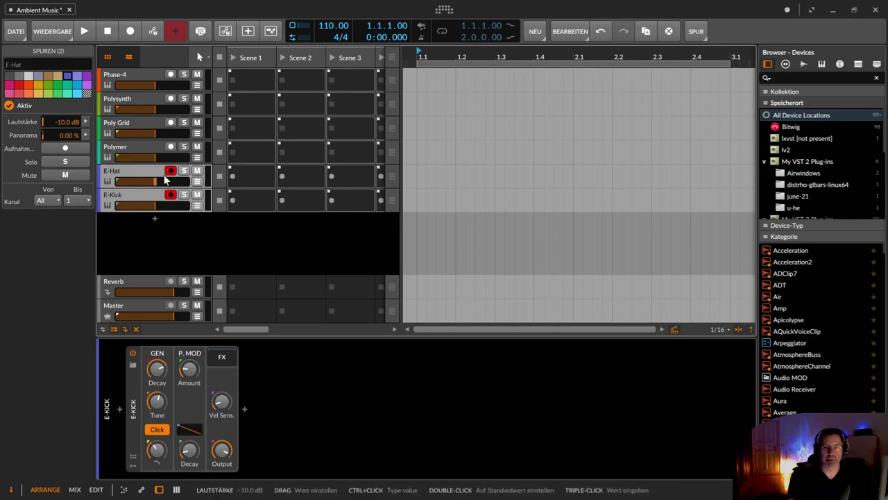
Step: Move the Poly Grid track between Polymer and E-Hat, and rename it "Sub Bas" with a brown track colour
{"action": "left_click_drag", "start_coordinate": [122, 126], "coordinate": [139, 163]}
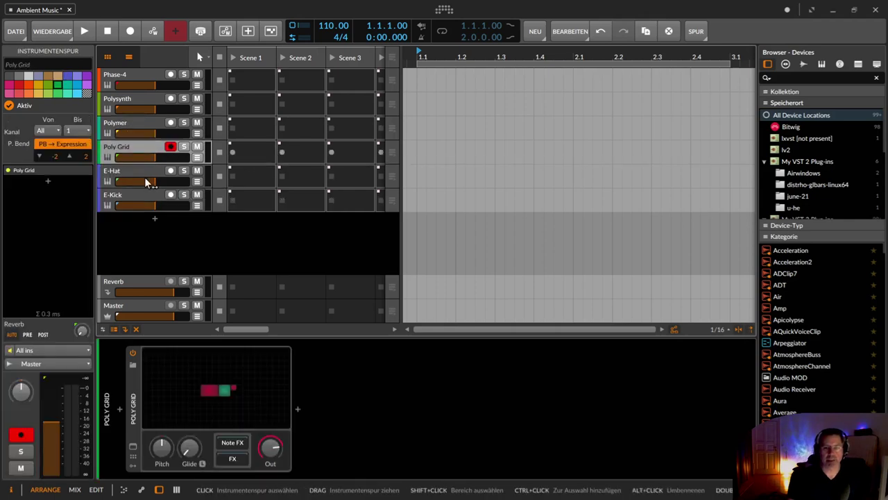
{"action": "key", "text": "ctrl+r"}
{"action": "type", "text": "Sub Bas"}
{"action": "key", "text": "Return"}
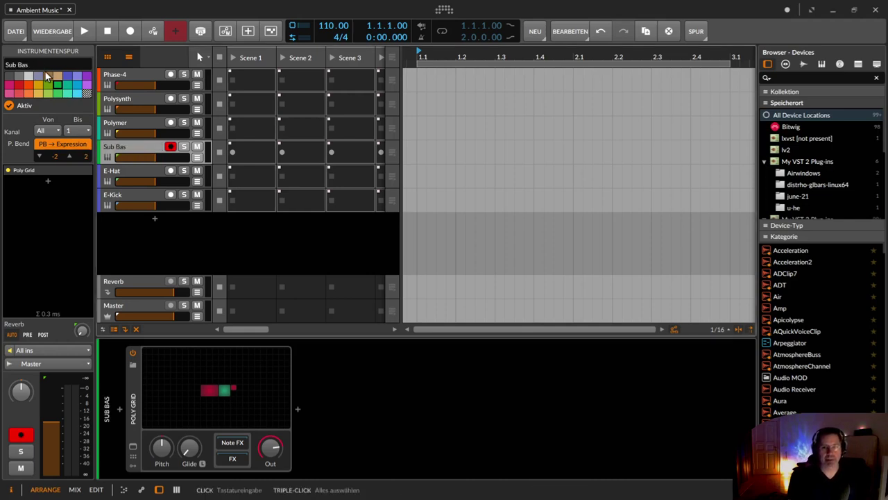
Step: Give the Phase-4, Polysynth and Polymer tracks the same orange colour
{"action": "left_click", "coordinate": [131, 124]}
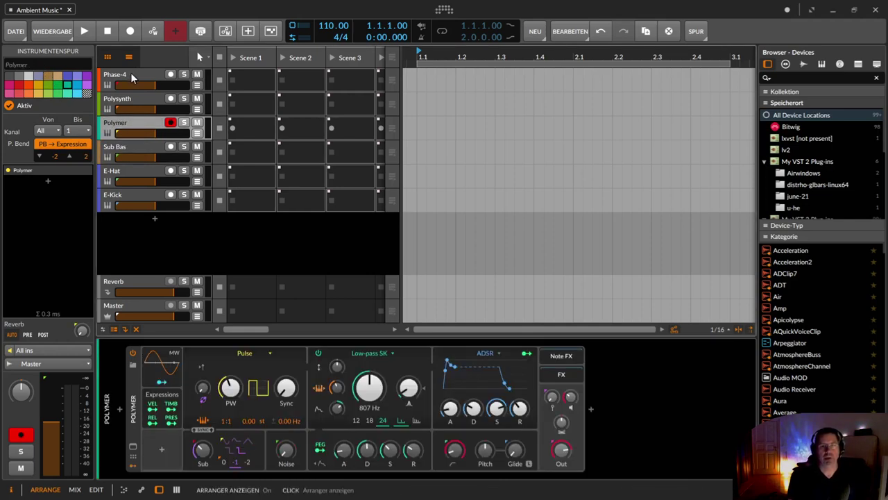
{"action": "left_click", "coordinate": [130, 75], "text": "shift"}
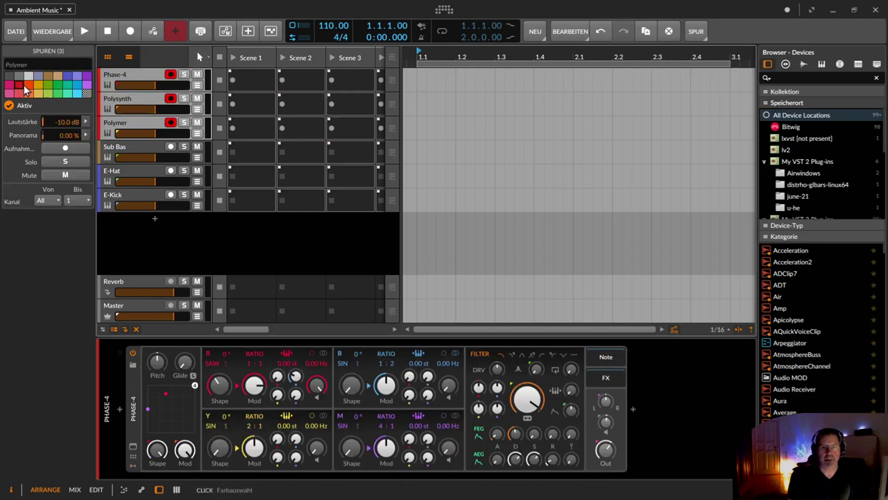
{"action": "left_click", "coordinate": [129, 76]}
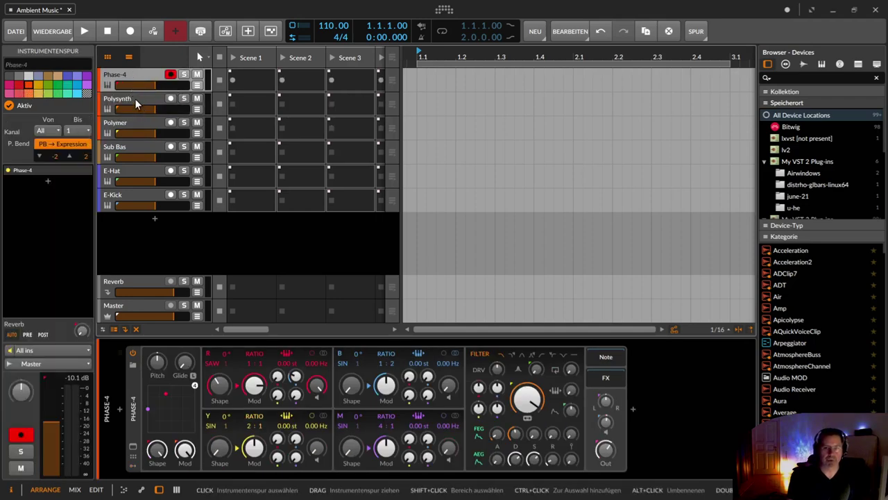
{"action": "left_click", "coordinate": [135, 98]}
{"action": "left_click", "coordinate": [128, 73]}
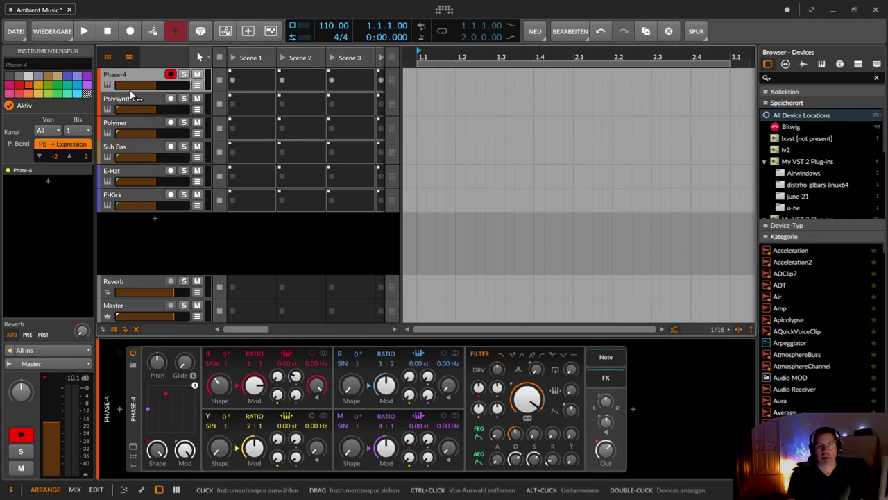
Step: Set the Reverb's size to 200 %, its late decay time to 8.87 s, Buildup to 100 % and Diffusion to maximum
{"action": "left_click", "coordinate": [141, 279]}
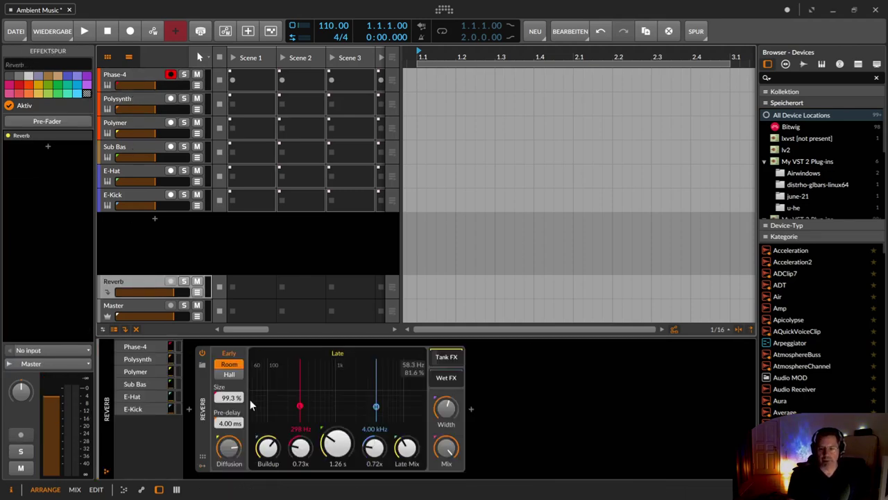
{"action": "left_click_drag", "start_coordinate": [238, 400], "coordinate": [238, 333]}
{"action": "left_click_drag", "start_coordinate": [337, 451], "coordinate": [337, 400]}
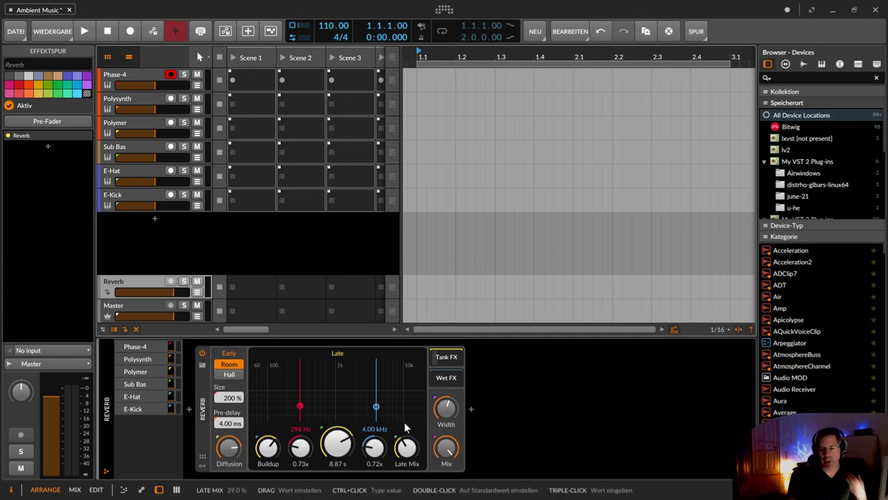
{"action": "left_click_drag", "start_coordinate": [268, 451], "coordinate": [268, 413]}
{"action": "left_click_drag", "start_coordinate": [234, 456], "coordinate": [234, 424]}
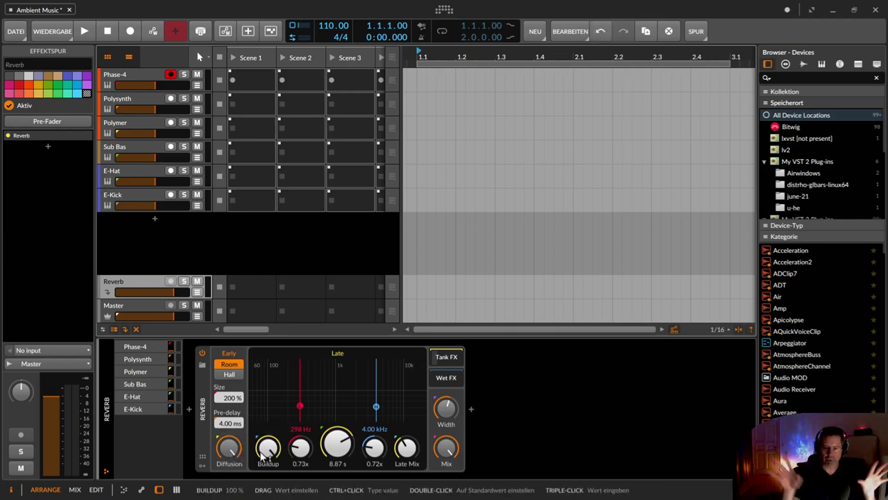
Step: Show the Tank FX chain of the Reverb device
{"action": "left_click", "coordinate": [452, 364]}
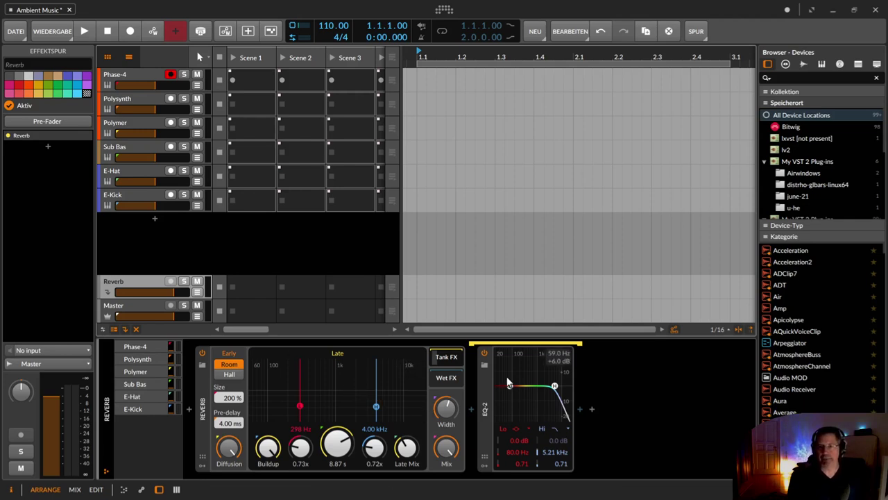
Step: Insert a Note Latch device before the synth on the Phase-4 track and raise the track's send to Reverb
{"action": "left_click", "coordinate": [137, 73]}
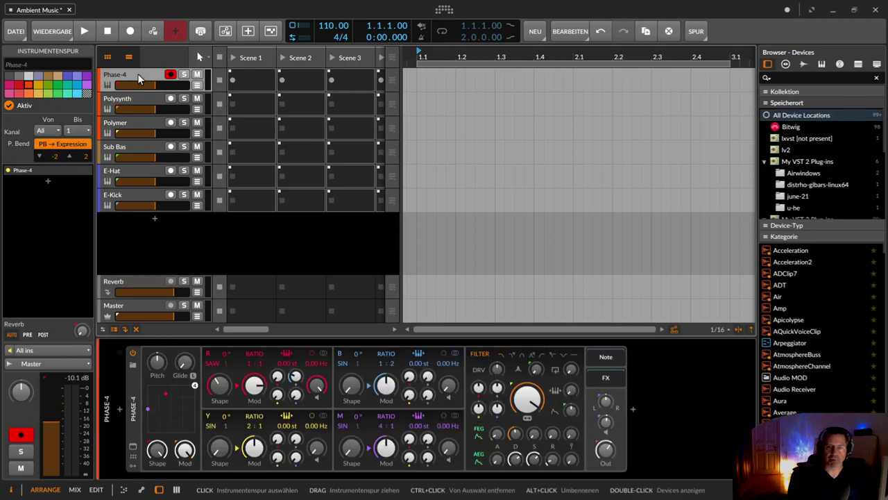
{"action": "left_click", "coordinate": [120, 411]}
{"action": "type", "text": "no"}
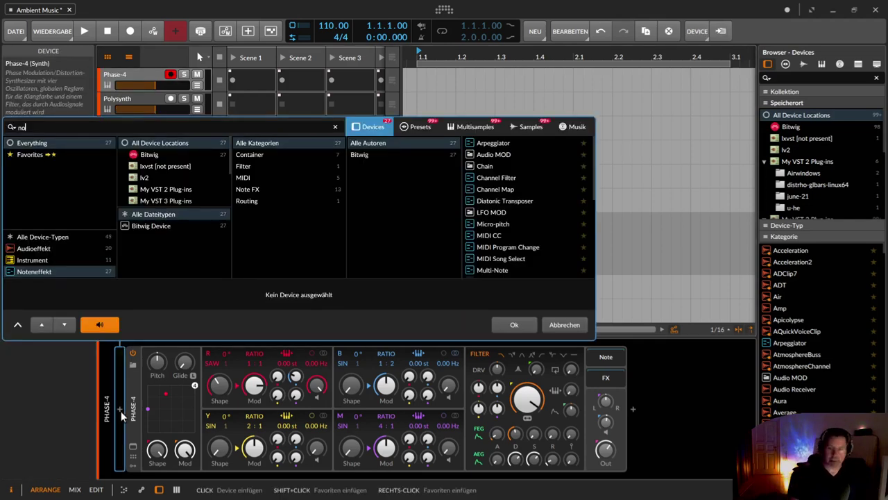
{"action": "type", "text": "t l"}
{"action": "key", "text": "Down"}
{"action": "key", "text": "Return"}
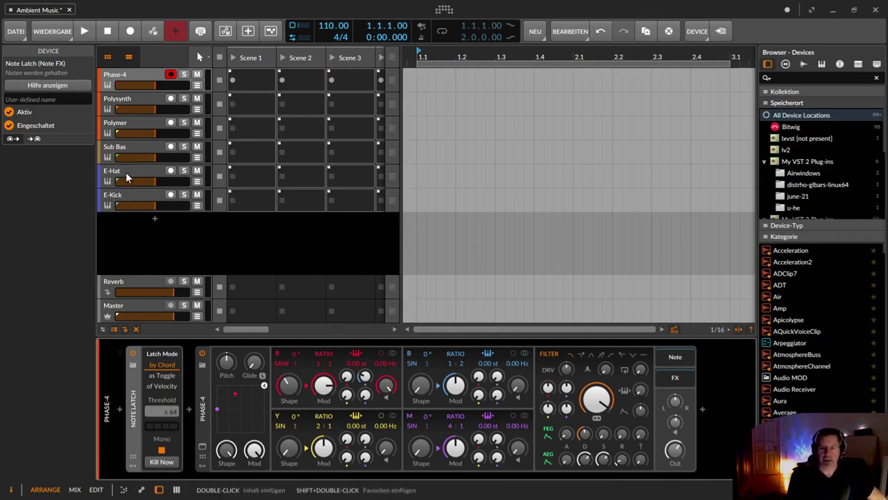
{"action": "left_click", "coordinate": [127, 74]}
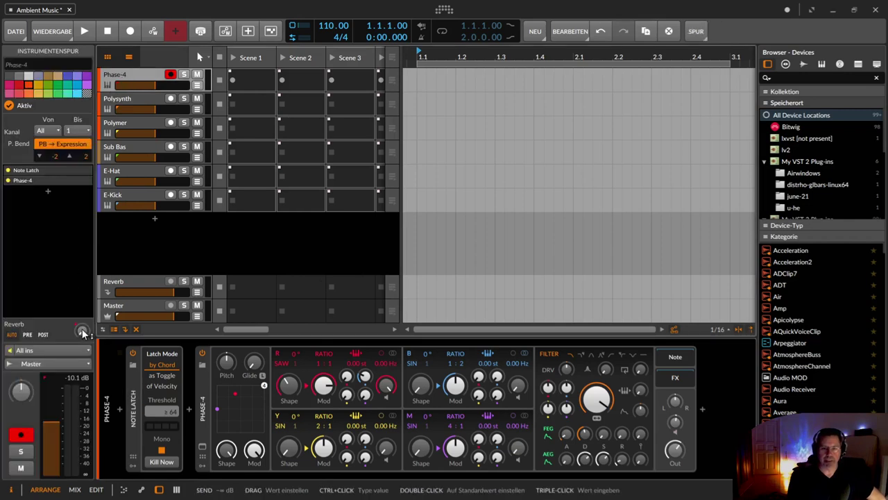
{"action": "mouse_move", "coordinate": [81, 331]}
{"action": "left_mouse_down"}
{"action": "mouse_move", "coordinate": [82, 343]}
{"action": "mouse_move", "coordinate": [82, 330]}
{"action": "left_mouse_up"}
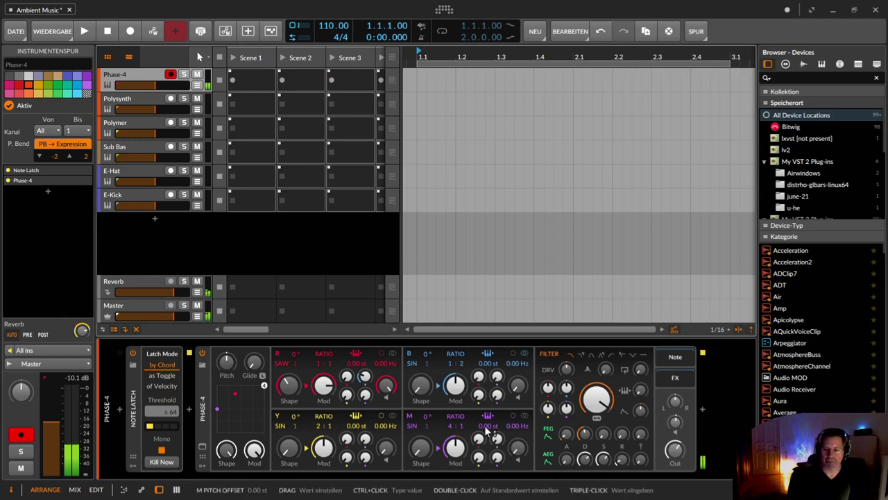
Step: Switch Note Latch off and on again, and inspect Phase-4's enlarged waveform view
{"action": "left_click", "coordinate": [133, 352]}
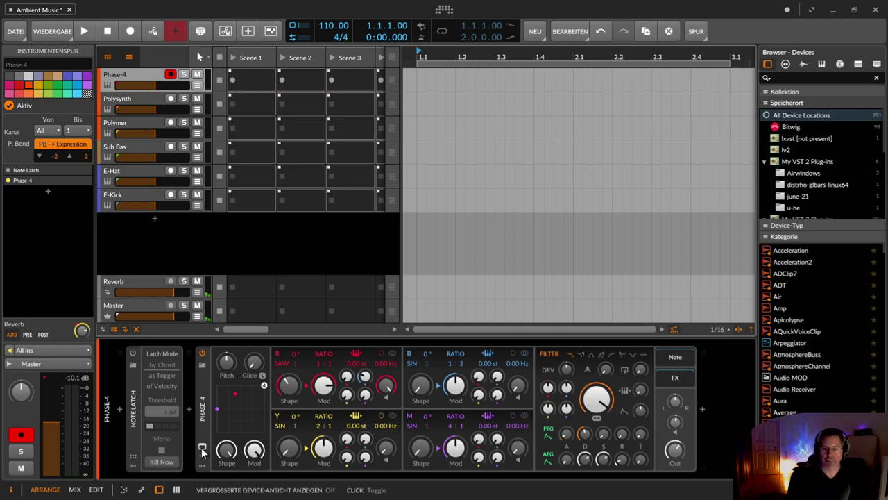
{"action": "left_click", "coordinate": [202, 447]}
{"action": "left_click", "coordinate": [133, 353]}
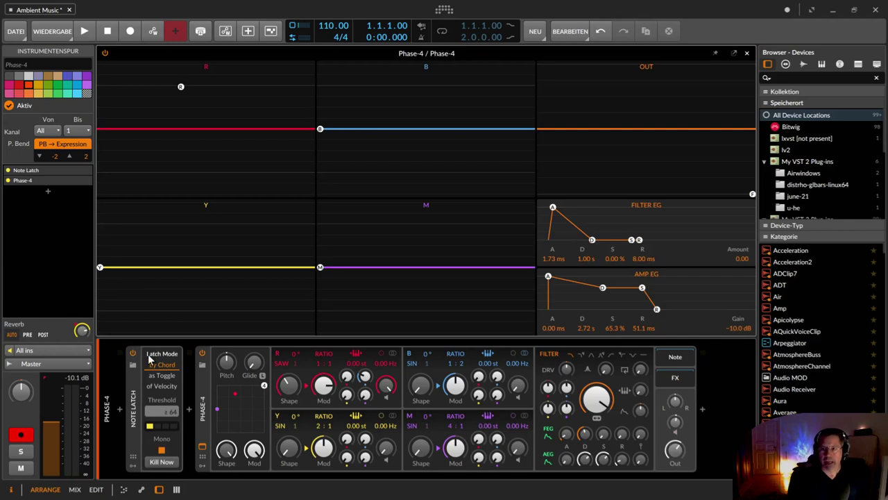
{"action": "left_click", "coordinate": [748, 56]}
Step: Insert a Delay-2 audio effect after the synth on the Phase-4 track
{"action": "left_click", "coordinate": [703, 409]}
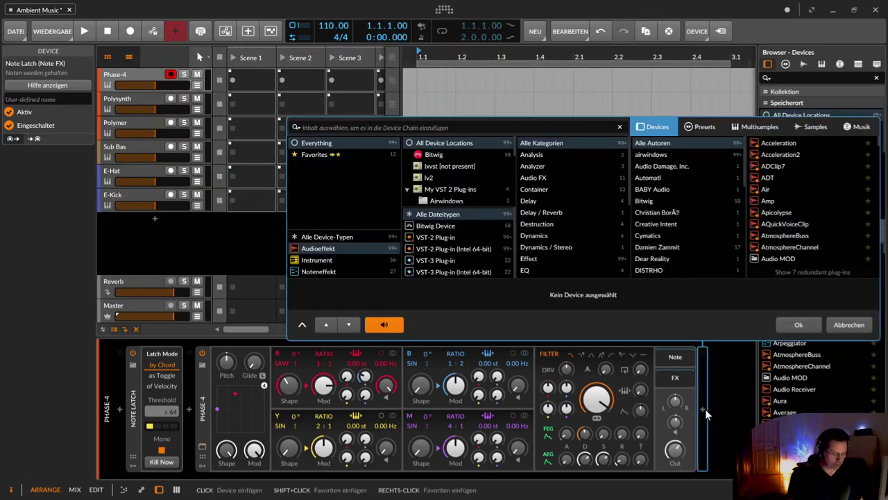
{"action": "type", "text": "del"}
{"action": "key", "text": "Down"}
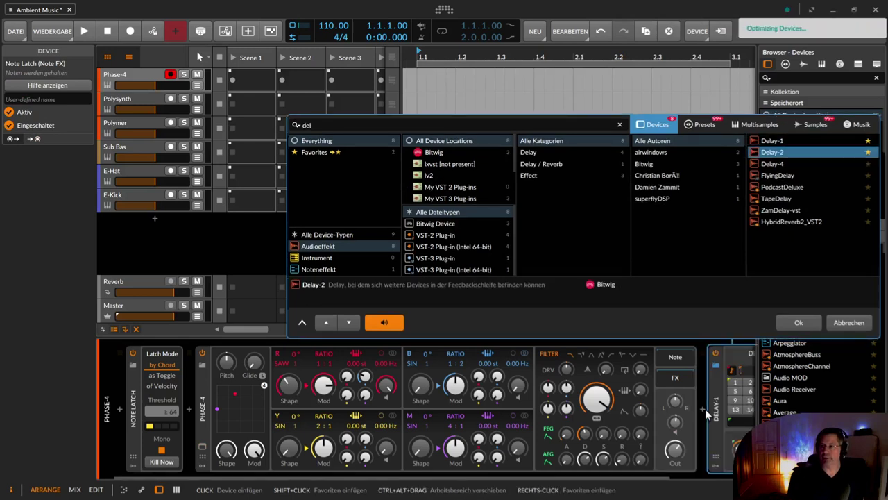
{"action": "key", "text": "Return"}
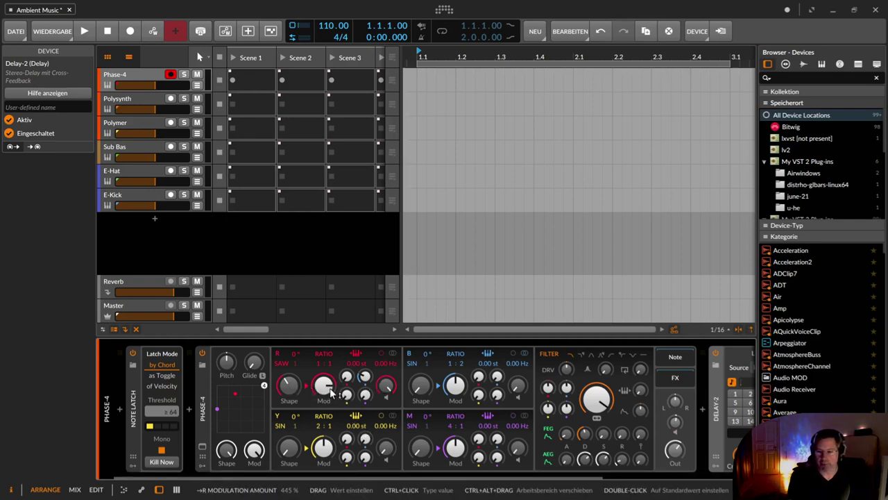
Step: Set the ratio of Phase-4's oscillator R to 1:2 and check the waveforms in the enlarged device view
{"action": "left_click_drag", "start_coordinate": [330, 365], "coordinate": [331, 358]}
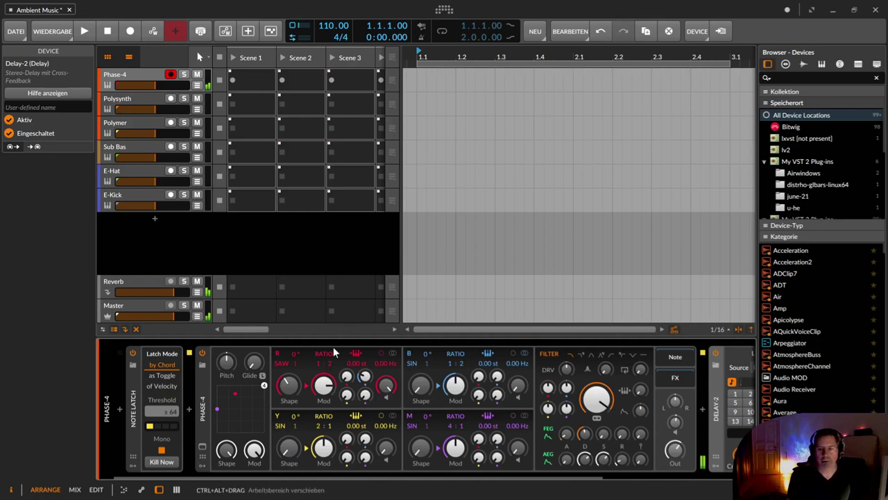
{"action": "left_click", "coordinate": [203, 449]}
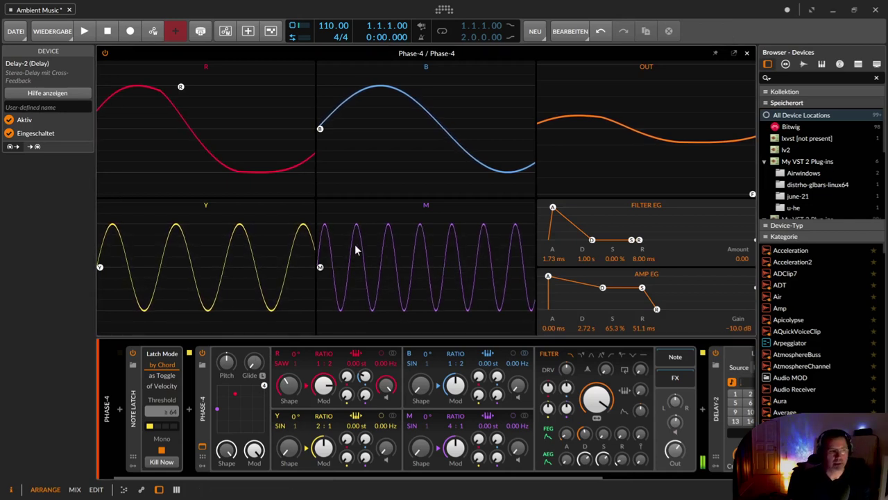
{"action": "left_click", "coordinate": [747, 53]}
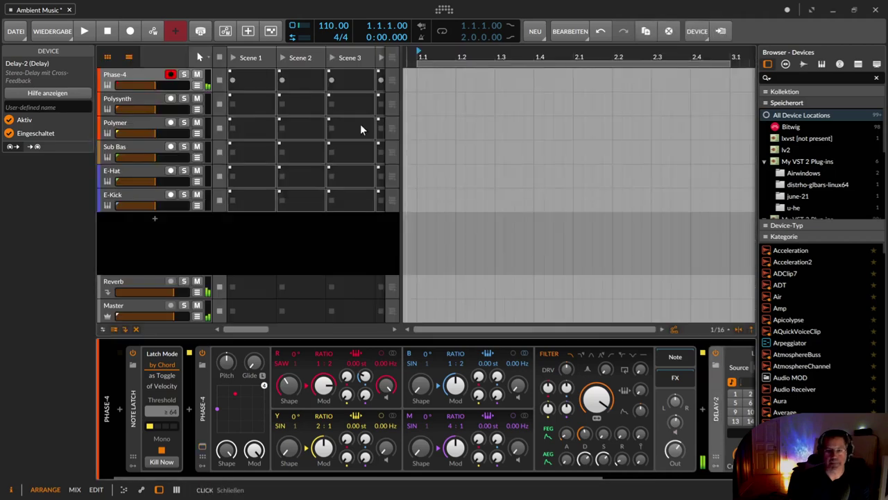
Step: Insert a Tool device between EQ+ and Peak Limiter on the Master track and set its volume to +3.9 dB
{"action": "left_click", "coordinate": [138, 307]}
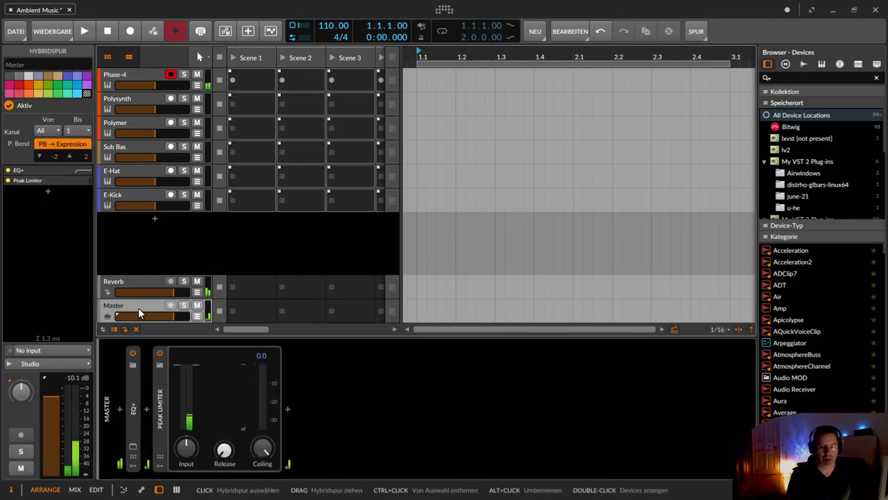
{"action": "left_click", "coordinate": [147, 410]}
{"action": "type", "text": "tool"}
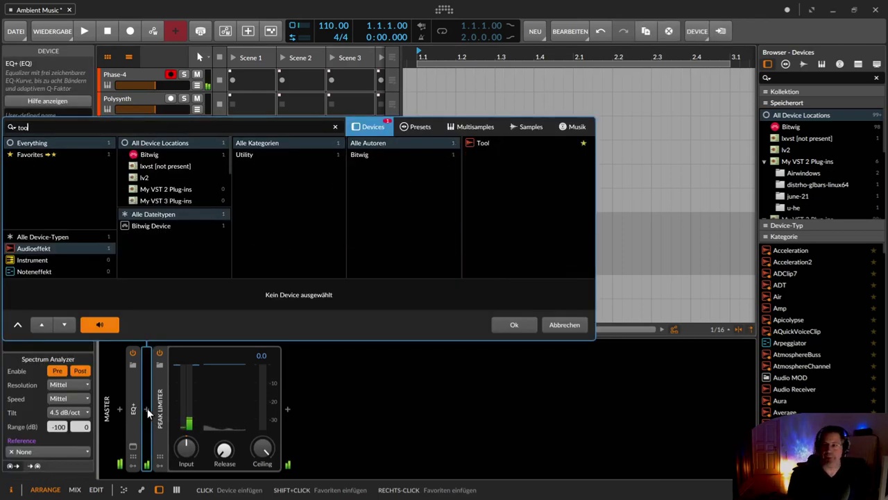
{"action": "key", "text": "Return"}
{"action": "left_click_drag", "start_coordinate": [188, 392], "coordinate": [189, 385]}
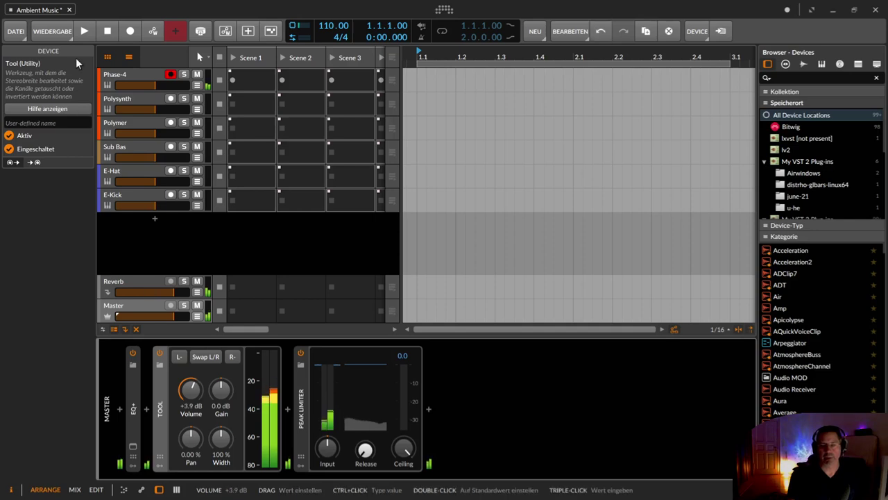
Step: Open the enlarged waveform view of the Phase-4 synth and hide the inspector to widen the workspace
{"action": "left_click", "coordinate": [136, 70]}
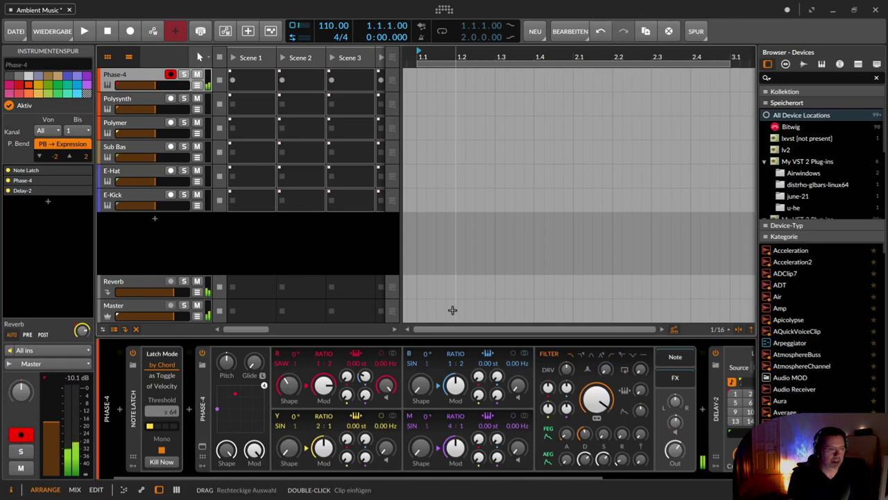
{"action": "left_click", "coordinate": [203, 449]}
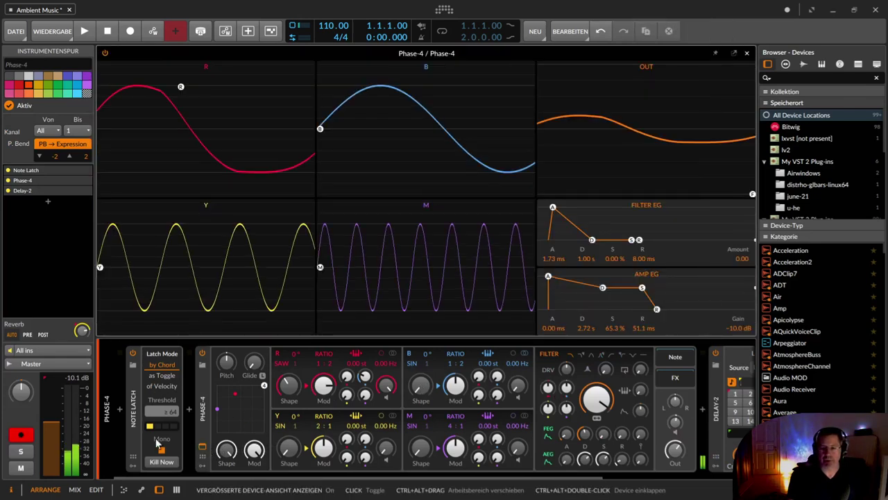
{"action": "left_click", "coordinate": [13, 490]}
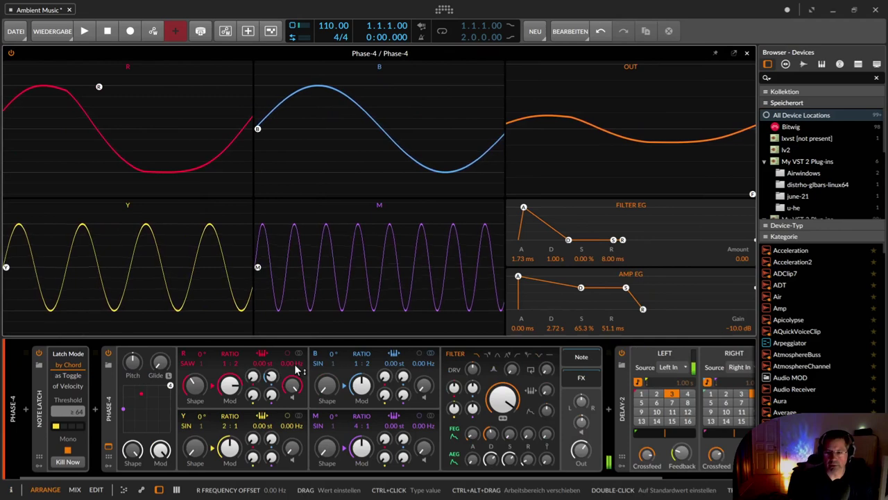
Step: Raise the modulation amounts of oscillators R and B to the 800 % maximum, and set B's frequency offset to 0.24 Hz
{"action": "left_click_drag", "start_coordinate": [230, 385], "coordinate": [229, 357]}
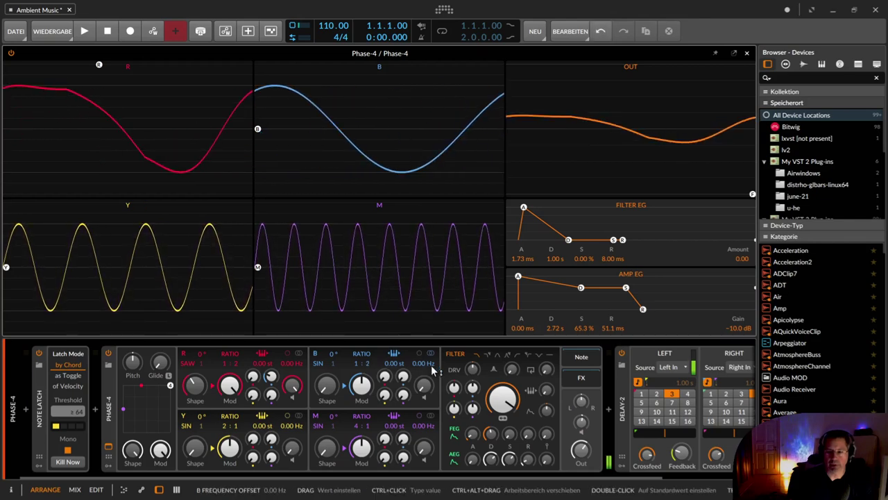
{"action": "left_click_drag", "start_coordinate": [427, 362], "coordinate": [427, 354]}
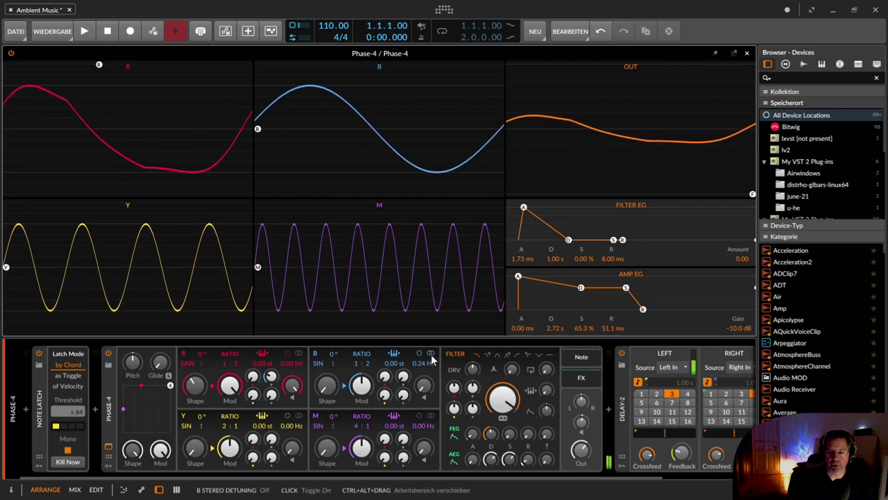
{"action": "left_click_drag", "start_coordinate": [364, 388], "coordinate": [363, 326]}
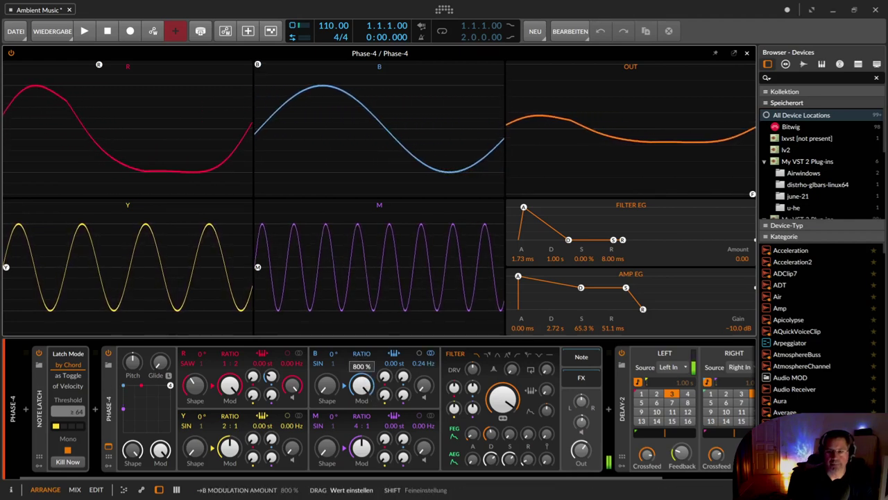
Step: Lower oscillator R's shape to its minimum and fine-tune the B-to-R modulation amount to about 8 %
{"action": "left_click_drag", "start_coordinate": [271, 377], "coordinate": [270, 374]}
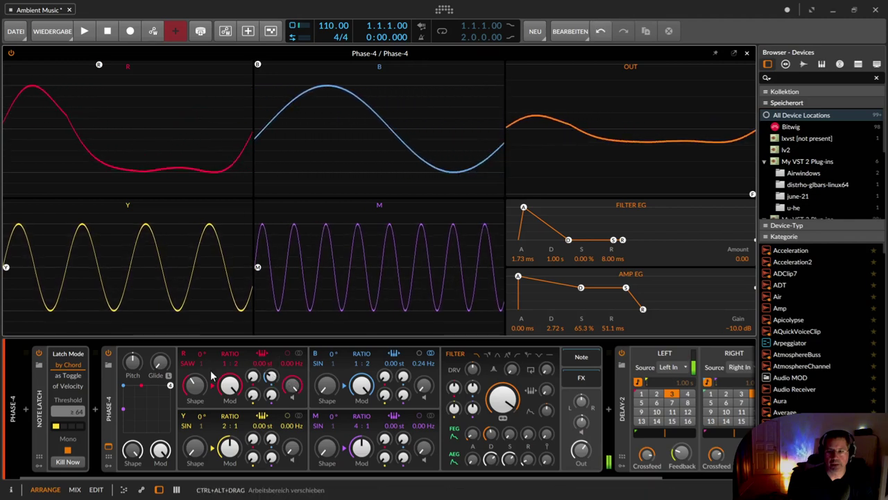
{"action": "left_click_drag", "start_coordinate": [195, 385], "coordinate": [195, 385]}
{"action": "left_click_drag", "start_coordinate": [270, 375], "coordinate": [270, 371]}
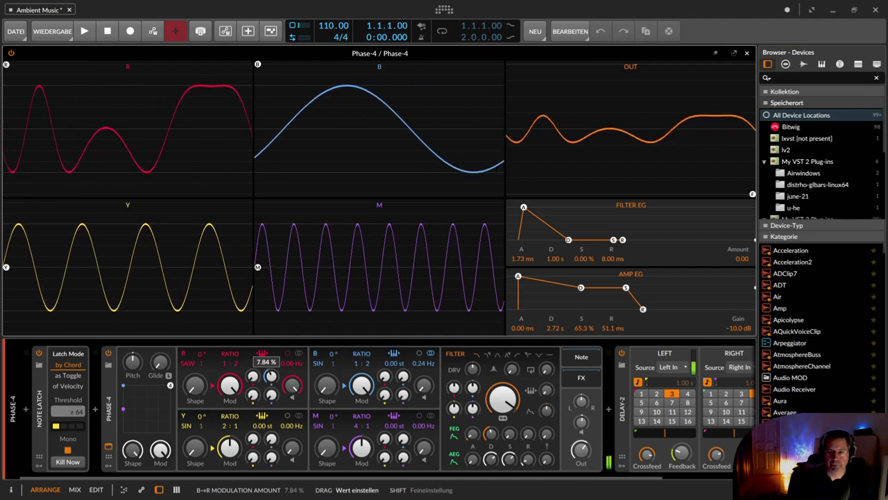
{"action": "left_click_drag", "start_coordinate": [271, 371], "coordinate": [270, 372]}
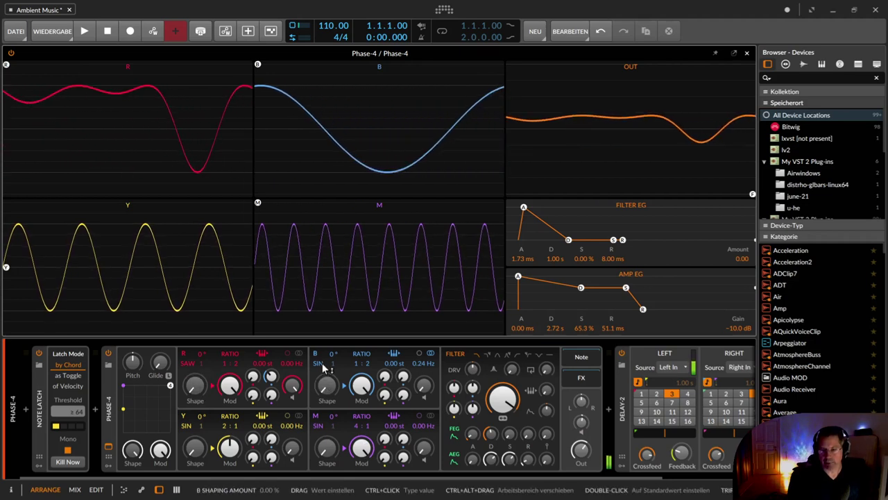
Step: Give oscillator M the HALF waveform and a -0.70 Hz frequency offset, and raise its modulation amount into oscillator R
{"action": "left_click_drag", "start_coordinate": [319, 424], "coordinate": [318, 408]}
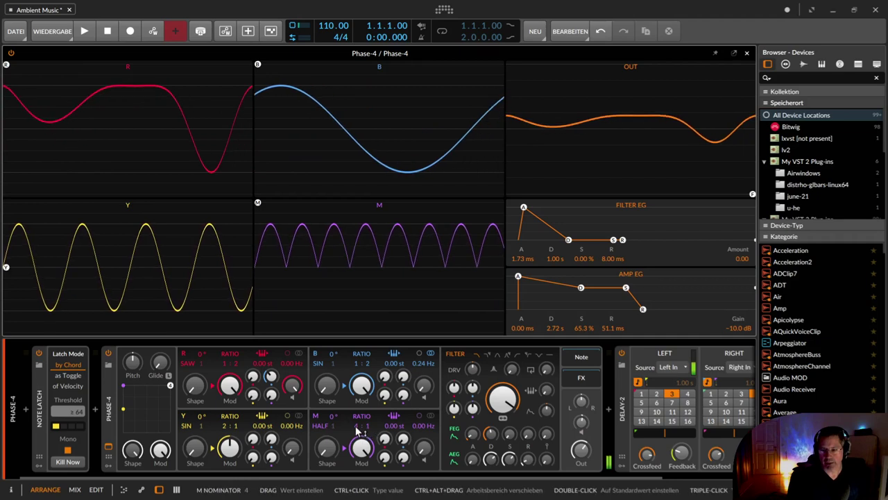
{"action": "left_click_drag", "start_coordinate": [423, 426], "coordinate": [429, 427]}
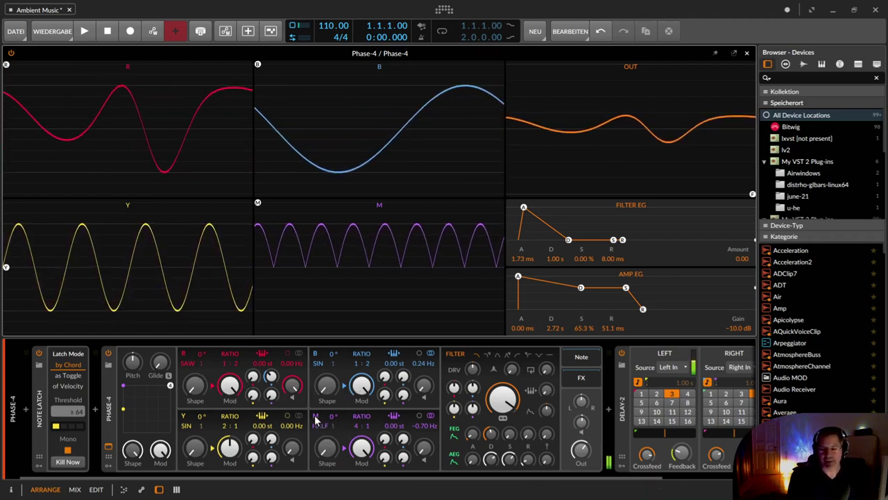
{"action": "left_click_drag", "start_coordinate": [271, 396], "coordinate": [271, 387]}
{"action": "mouse_move", "coordinate": [327, 448]}
{"action": "left_mouse_down"}
{"action": "mouse_move", "coordinate": [327, 406]}
{"action": "mouse_move", "coordinate": [332, 447]}
{"action": "left_mouse_up"}
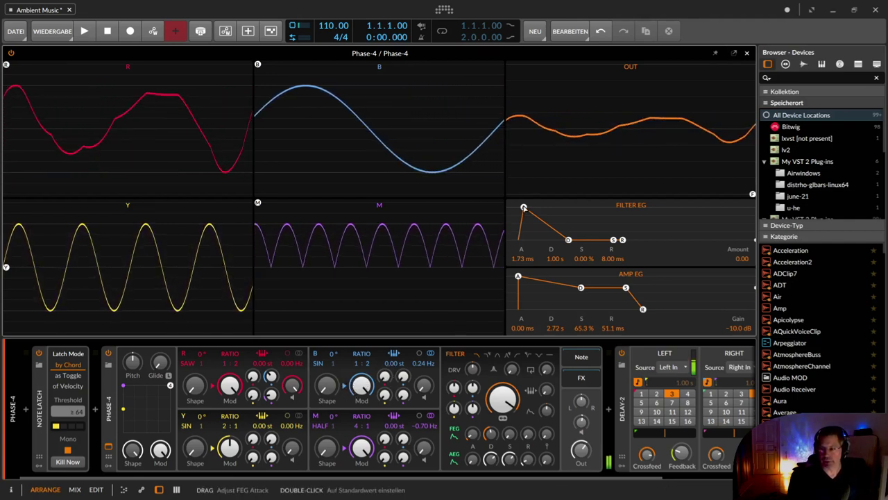
{"action": "left_click", "coordinate": [746, 53]}
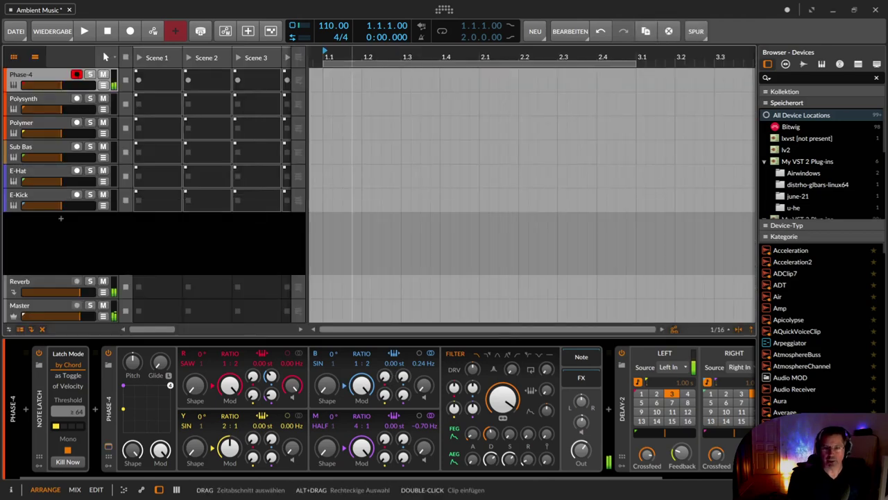
Step: Lower the Polysynth track's volume to -28.7 dB and the output of the Sub Bas track's Poly Grid to -23.5 dB
{"action": "left_click_drag", "start_coordinate": [61, 108], "coordinate": [39, 109]}
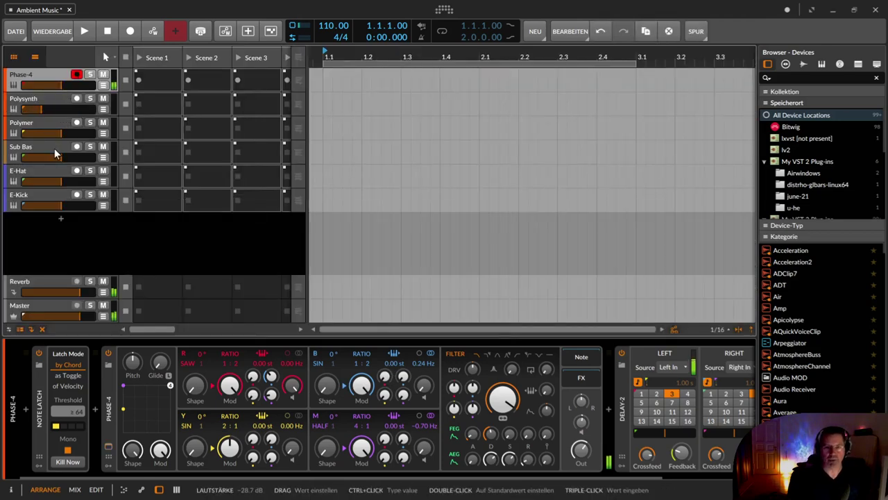
{"action": "left_click", "coordinate": [50, 145]}
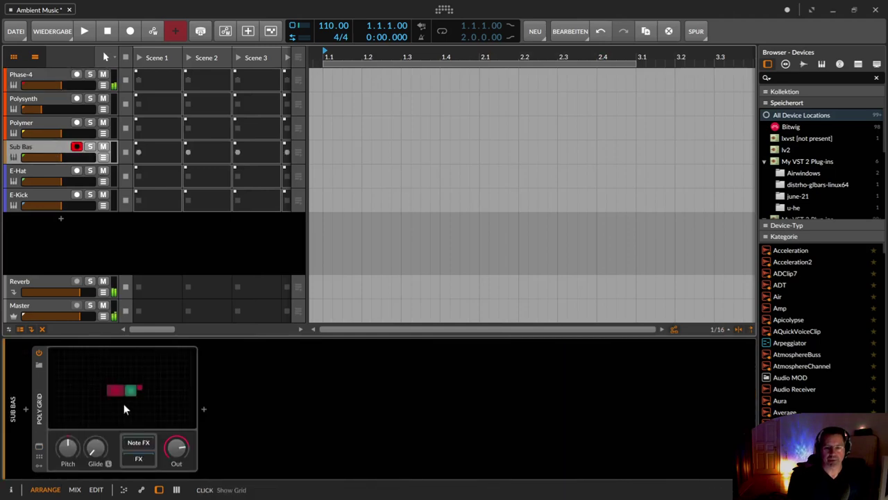
{"action": "left_click_drag", "start_coordinate": [176, 448], "coordinate": [176, 459]}
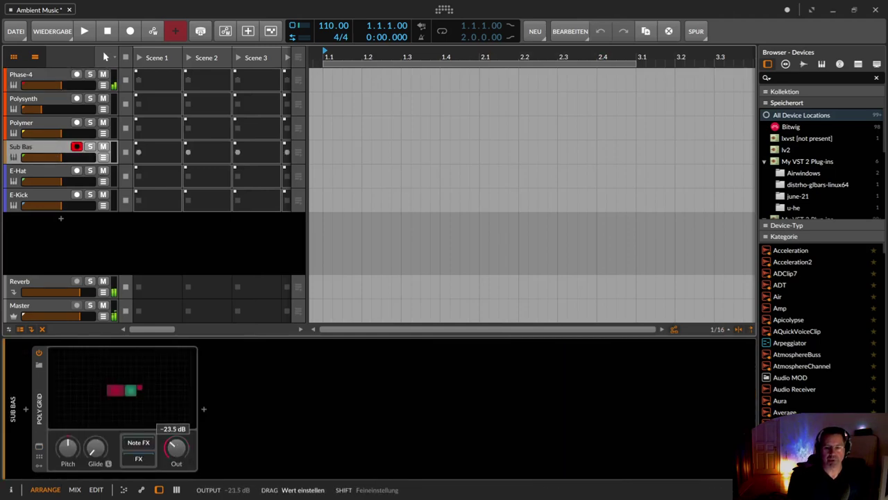
Step: Open the Sub Bas track's Poly Grid patch and replace its Triangle oscillator with a Sine oscillator
{"action": "left_click", "coordinate": [128, 391]}
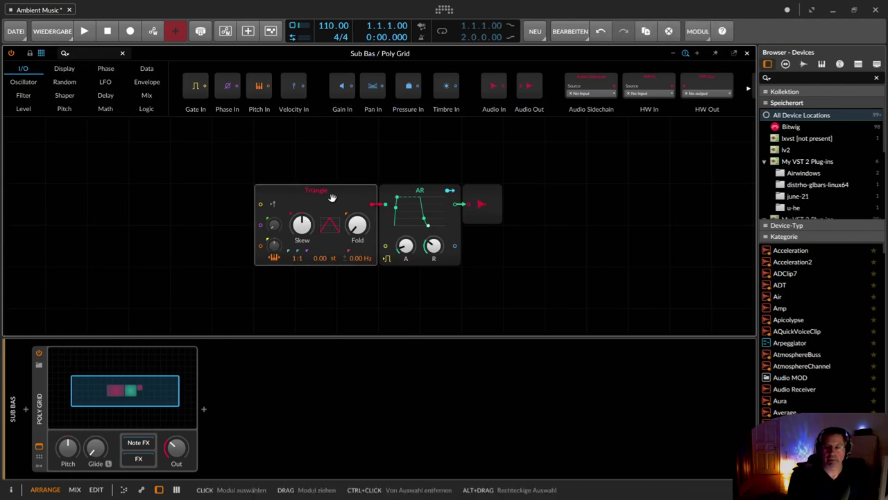
{"action": "left_click", "coordinate": [28, 84]}
{"action": "left_click_drag", "start_coordinate": [391, 88], "coordinate": [325, 208]}
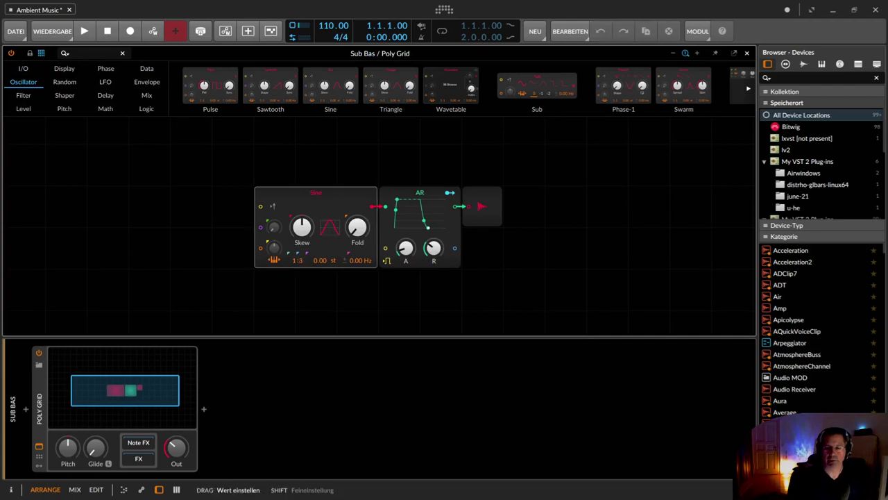
Step: Raise the Sine oscillator's skew and insert an EQ+ device after the Poly Grid on the Sub Bas track
{"action": "left_click_drag", "start_coordinate": [302, 227], "coordinate": [302, 190]}
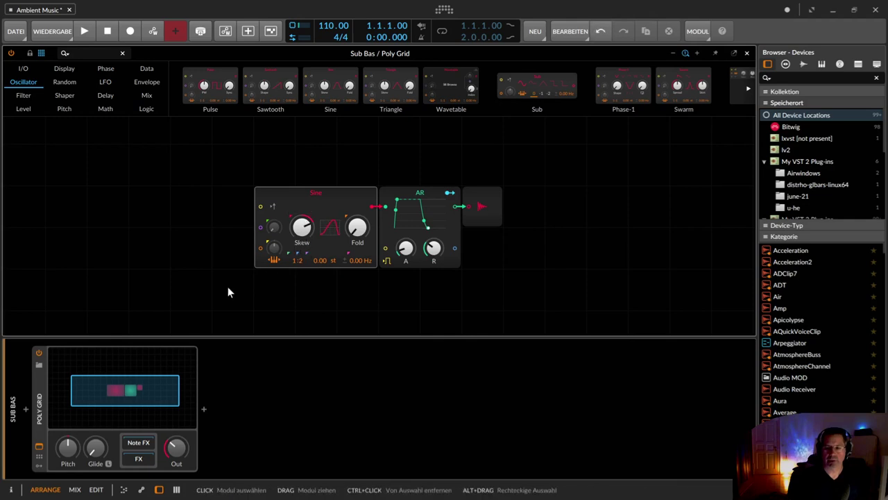
{"action": "double_click", "coordinate": [201, 410]}
{"action": "type", "text": "eq"}
{"action": "key", "text": "Down"}
{"action": "key", "text": "Down"}
{"action": "key", "text": "Return"}
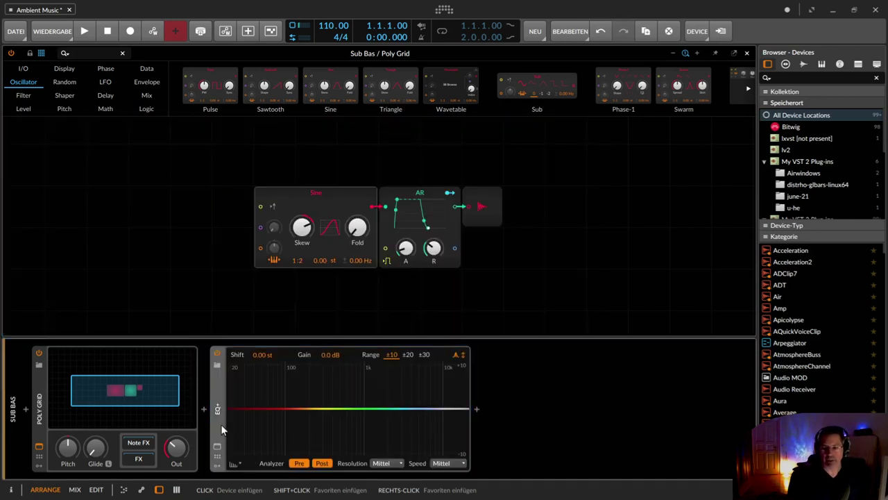
Step: Add a low-cut band to the EQ+ and set its frequency to 30 Hz
{"action": "left_click", "coordinate": [228, 414]}
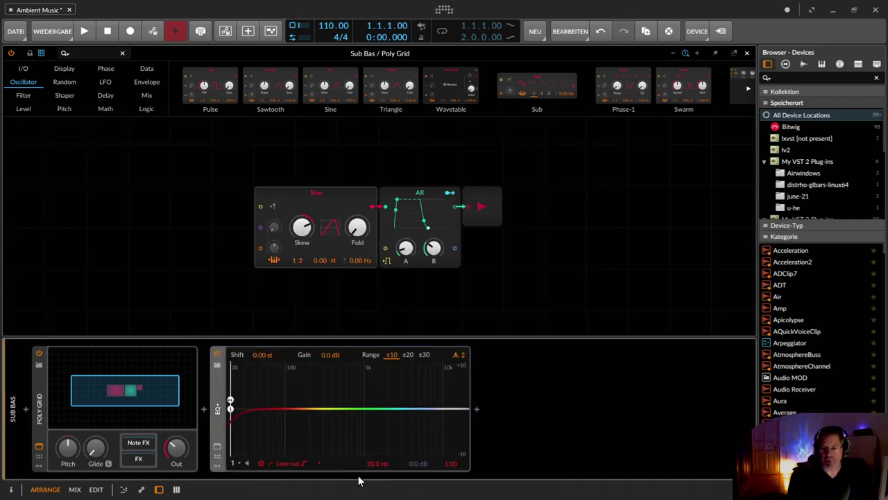
{"action": "left_click", "coordinate": [378, 463]}
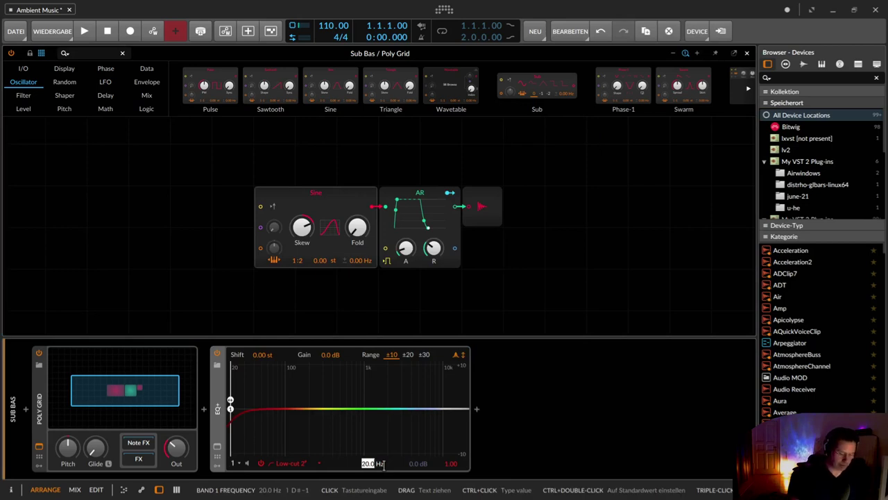
{"action": "type", "text": "30"}
{"action": "key", "text": "Return"}
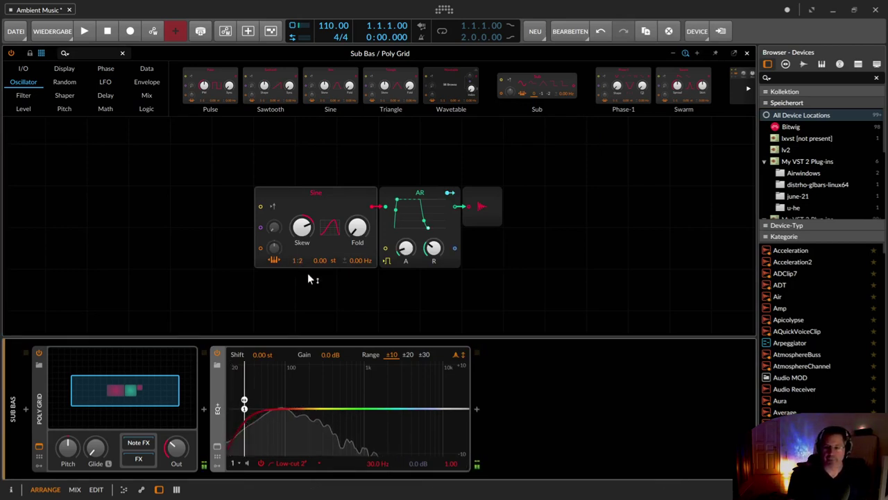
Step: Set the Sine oscillator's pitch ratio to 1:4 and raise the Poly Grid's output level
{"action": "left_click_drag", "start_coordinate": [303, 259], "coordinate": [302, 250]}
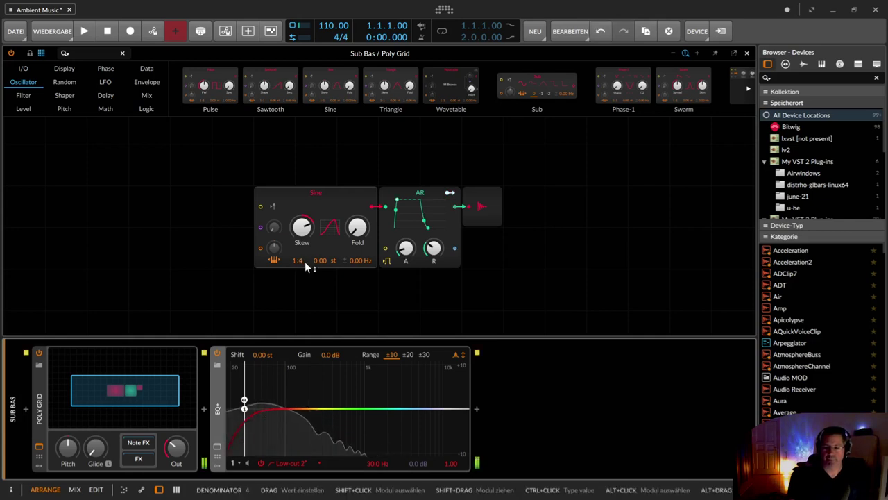
{"action": "mouse_move", "coordinate": [173, 451]}
{"action": "left_mouse_down"}
{"action": "mouse_move", "coordinate": [173, 435]}
{"action": "mouse_move", "coordinate": [175, 446]}
{"action": "left_mouse_up"}
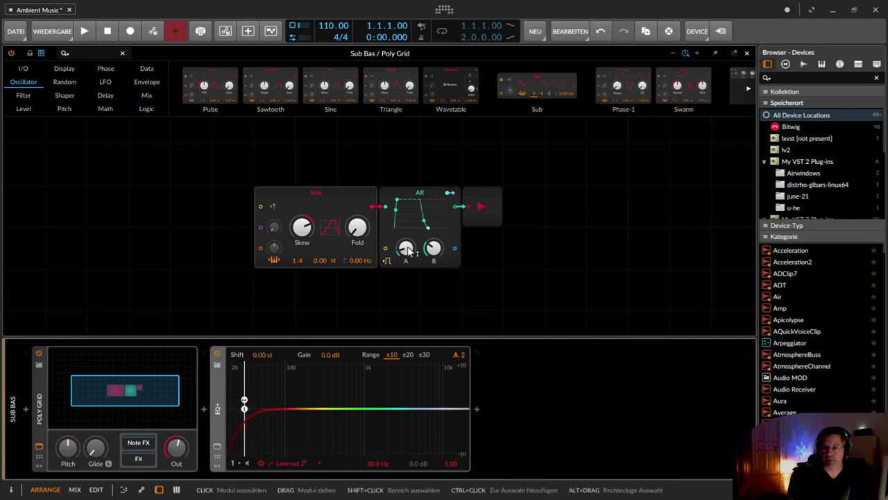
Step: Detune the Sine oscillator by 0.07 Hz and toggle its stereo detune to compare the sound
{"action": "left_click_drag", "start_coordinate": [363, 262], "coordinate": [363, 262]}
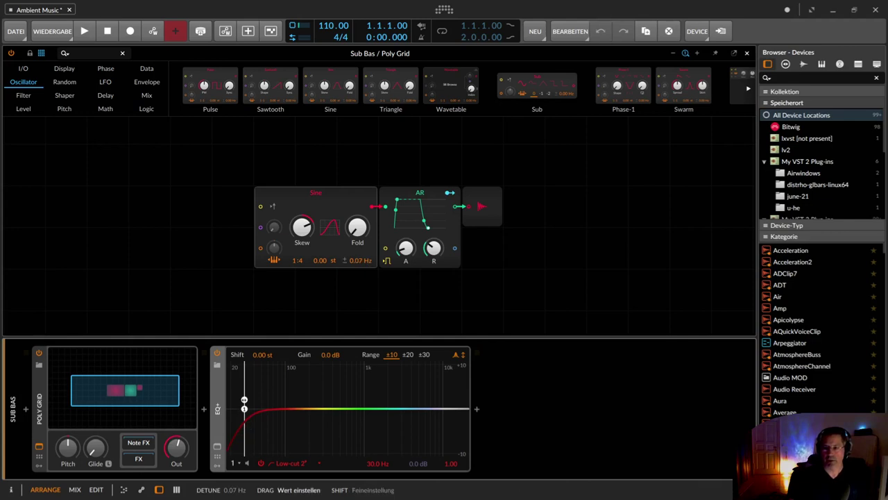
{"action": "left_click", "coordinate": [344, 259]}
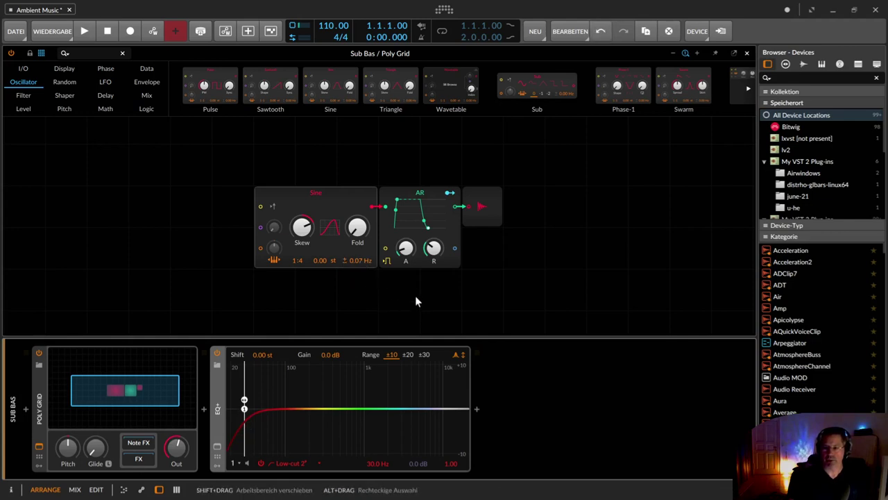
{"action": "left_click", "coordinate": [346, 259]}
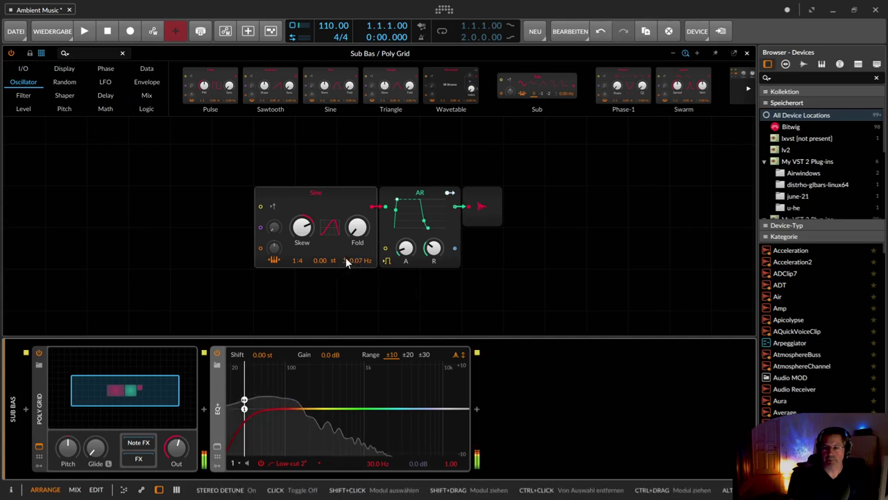
{"action": "left_click", "coordinate": [345, 259]}
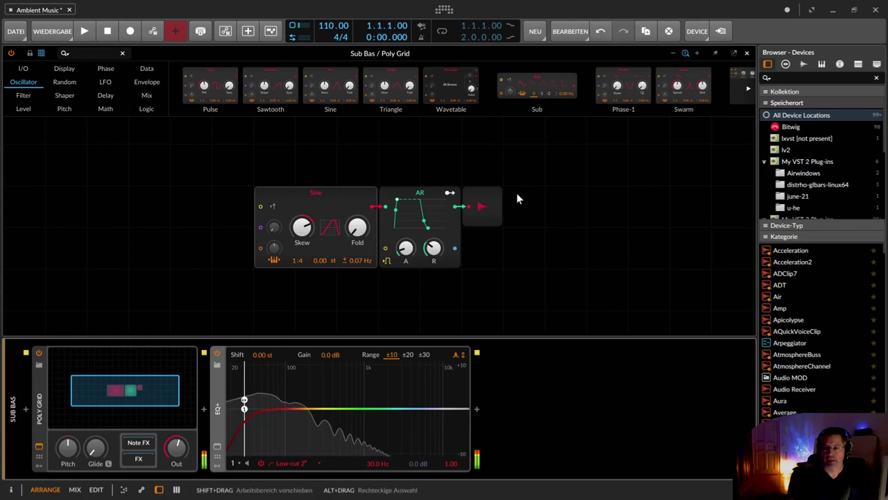
Step: Lengthen the AR envelope's attack and release, lower the Sine's skew to about 68 %, and close the patch editor
{"action": "left_click_drag", "start_coordinate": [433, 248], "coordinate": [406, 226]}
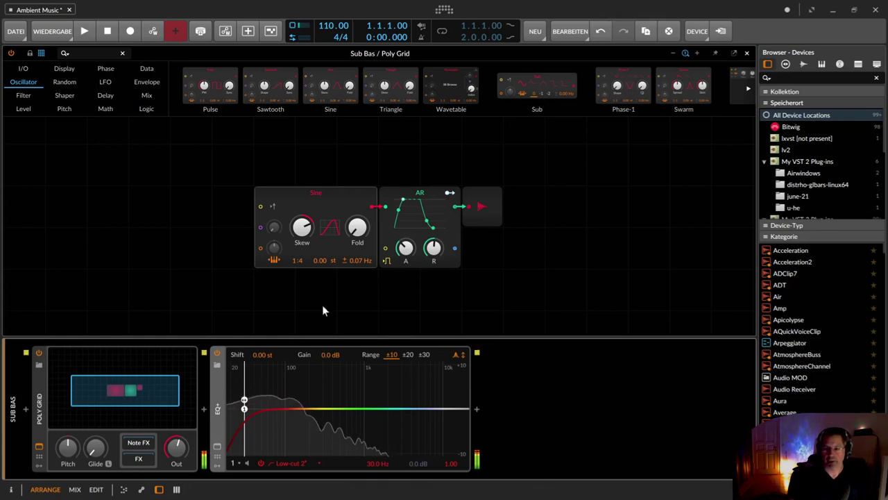
{"action": "left_click_drag", "start_coordinate": [305, 235], "coordinate": [307, 226]}
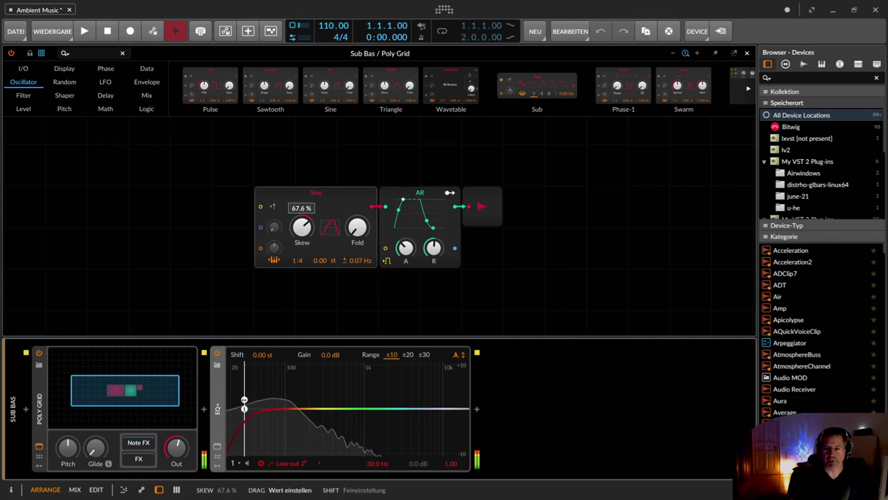
{"action": "left_click_drag", "start_coordinate": [305, 223], "coordinate": [305, 223]}
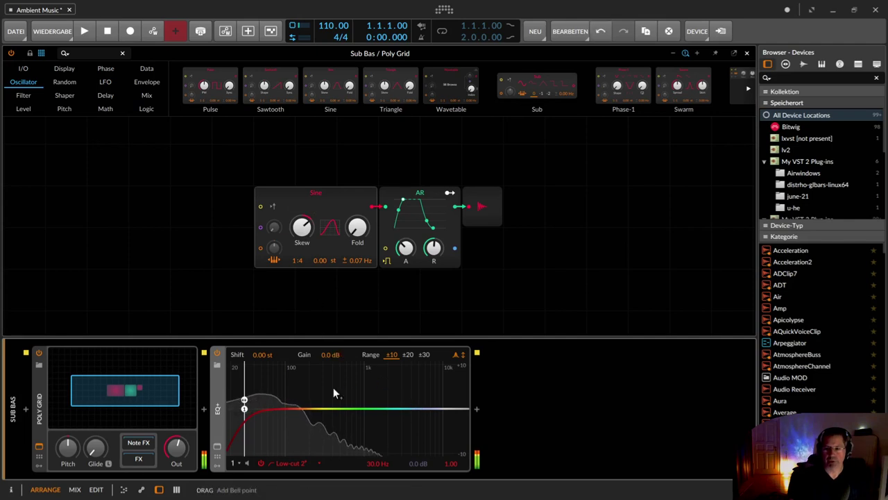
{"action": "left_click", "coordinate": [746, 53]}
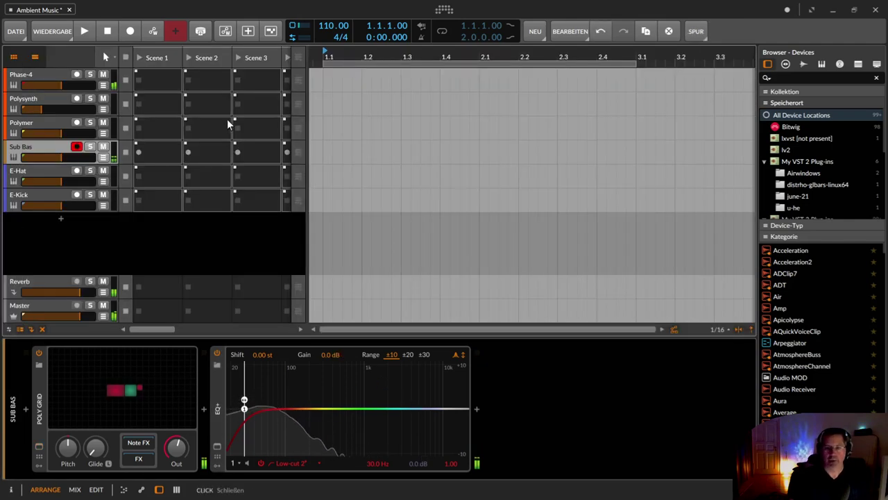
Step: Create a launcher clip for Sub Bas in Scene 1 and set its loop length to 8 bars
{"action": "left_click", "coordinate": [164, 152]}
{"action": "double_click", "coordinate": [165, 153]}
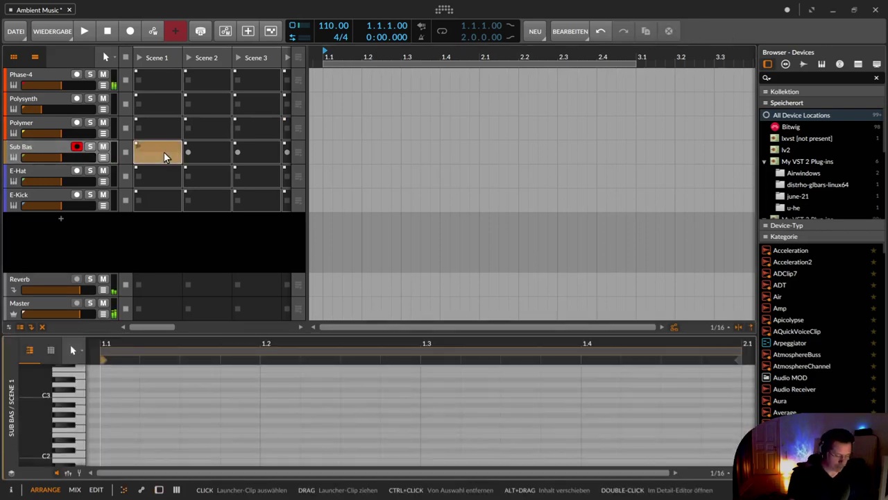
{"action": "key", "text": "i"}
{"action": "left_click", "coordinate": [250, 153]}
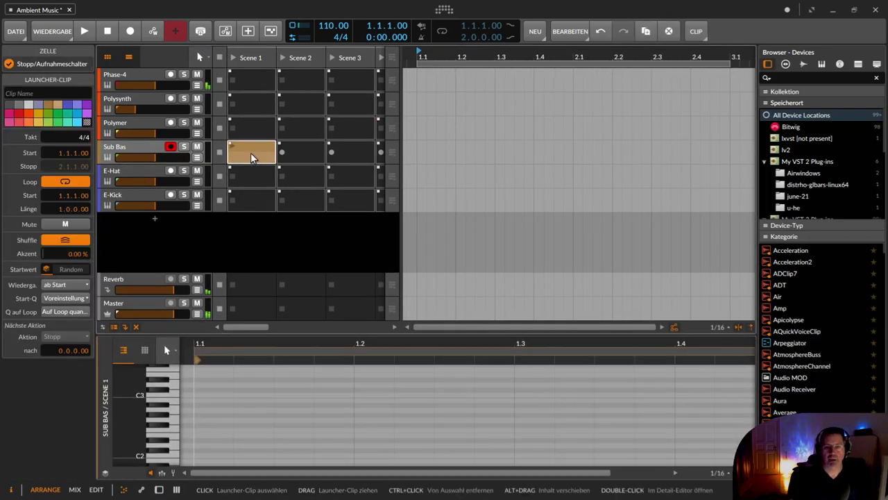
{"action": "double_click", "coordinate": [58, 209]}
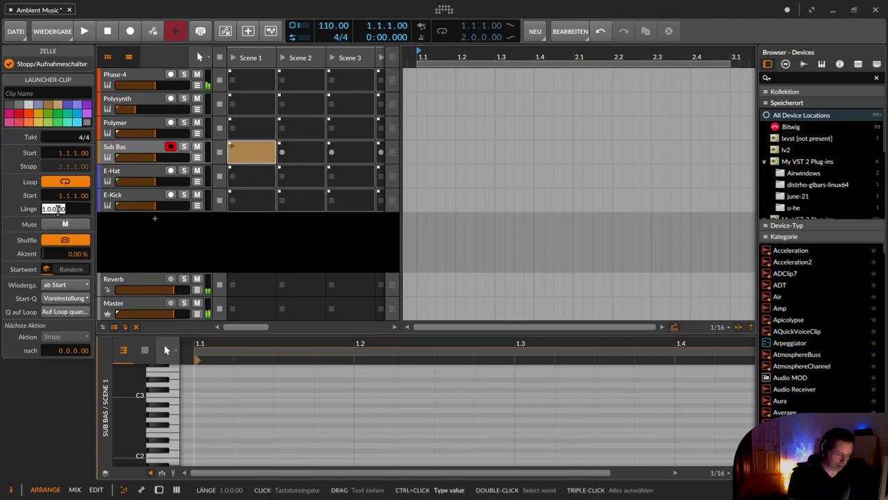
{"action": "left_click", "coordinate": [248, 147]}
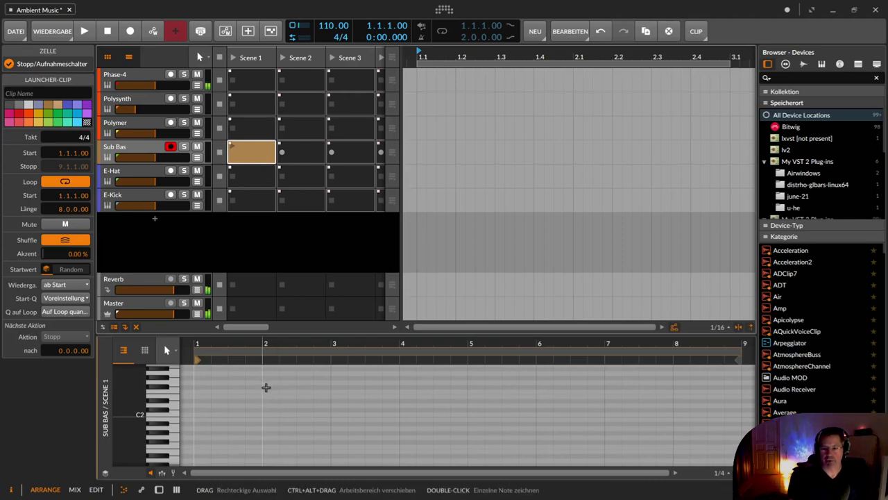
Step: Draw a two-bar F2 note starting at bar 2 of the Sub Bas clip and copy it to bar 6
{"action": "double_click", "coordinate": [266, 386]}
{"action": "left_click_drag", "start_coordinate": [267, 386], "coordinate": [398, 392]}
{"action": "left_click_drag", "start_coordinate": [318, 388], "coordinate": [592, 392]}
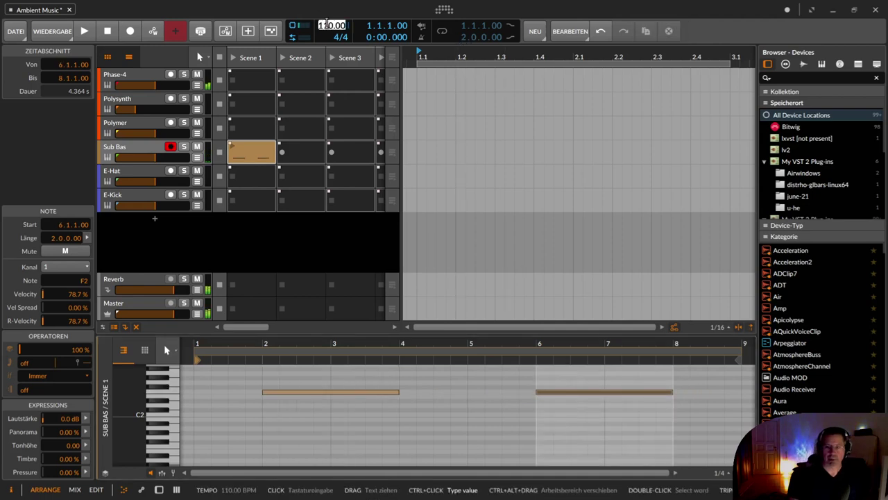
Step: Set the project tempo to 60 BPM and launch the Sub Bas clip in Scene 1
{"action": "type", "text": "60"}
{"action": "key", "text": "Return"}
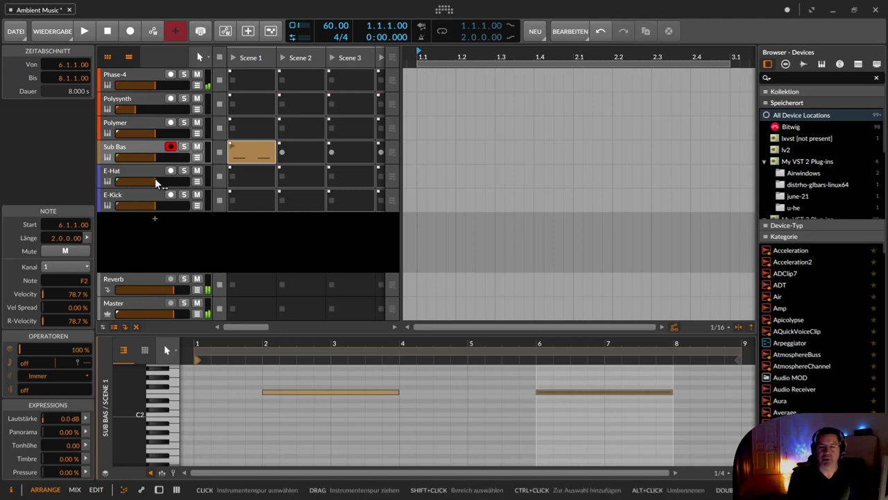
{"action": "left_click", "coordinate": [231, 144]}
Step: Show the Phase-4 track's device chain and fine-tune the synth's B-to-R modulation amount to about 2.6 %
{"action": "left_click", "coordinate": [119, 74]}
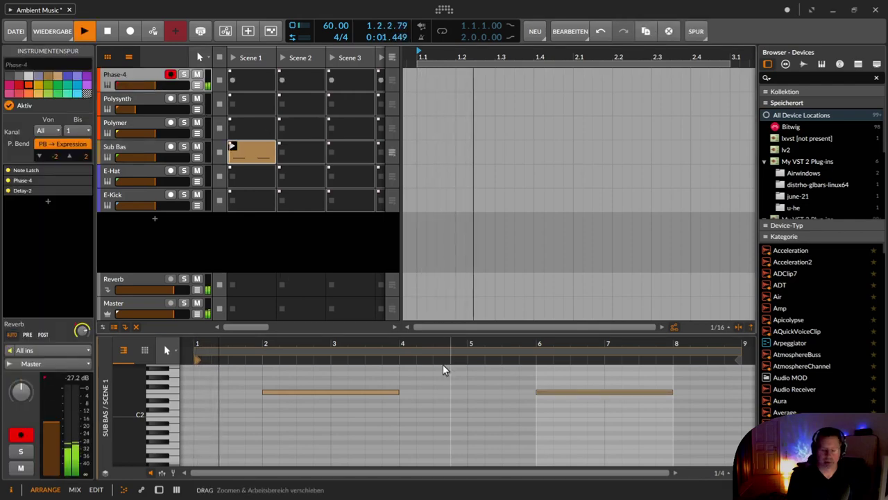
{"action": "key", "text": "d"}
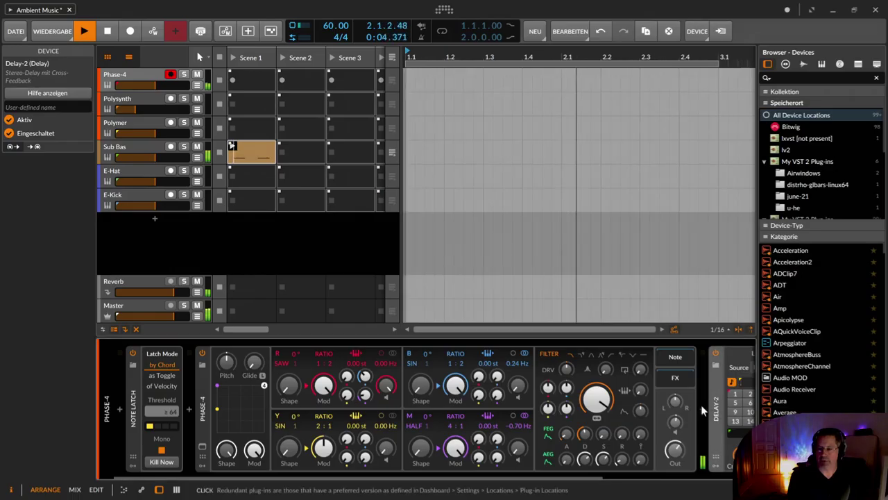
{"action": "left_click_drag", "start_coordinate": [559, 475], "coordinate": [639, 475]}
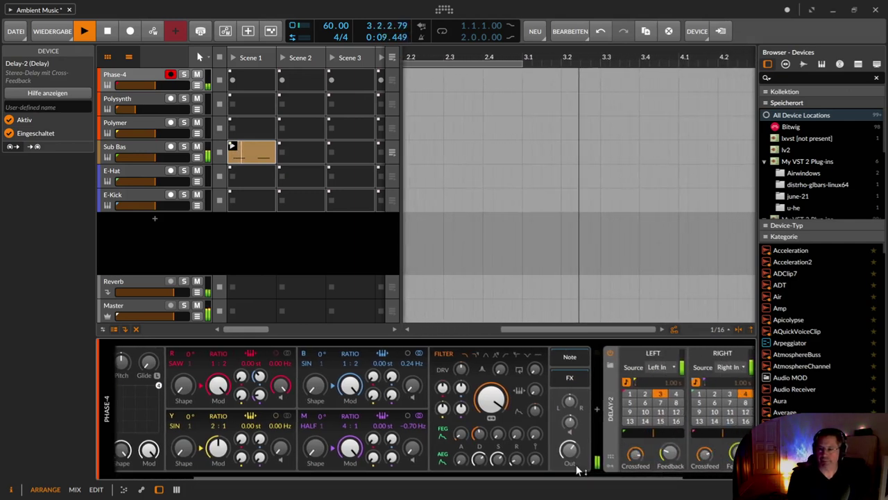
{"action": "left_click_drag", "start_coordinate": [548, 476], "coordinate": [459, 476]}
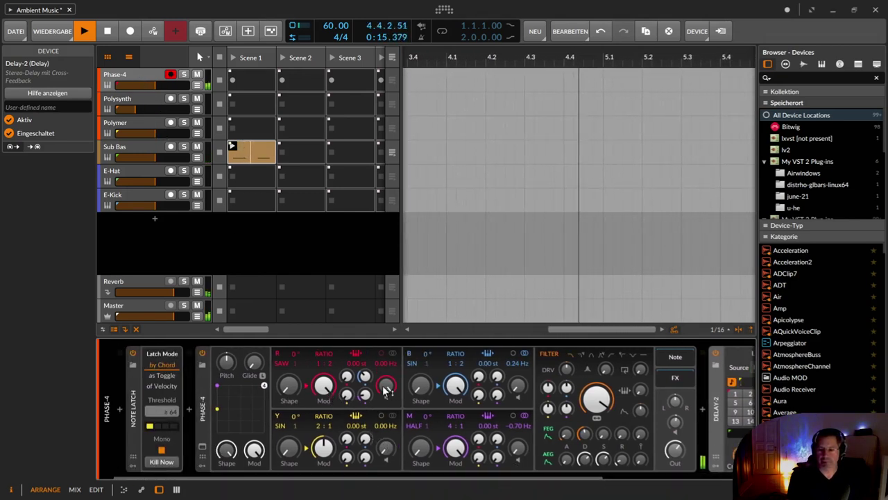
{"action": "left_click_drag", "start_coordinate": [365, 378], "coordinate": [365, 378]}
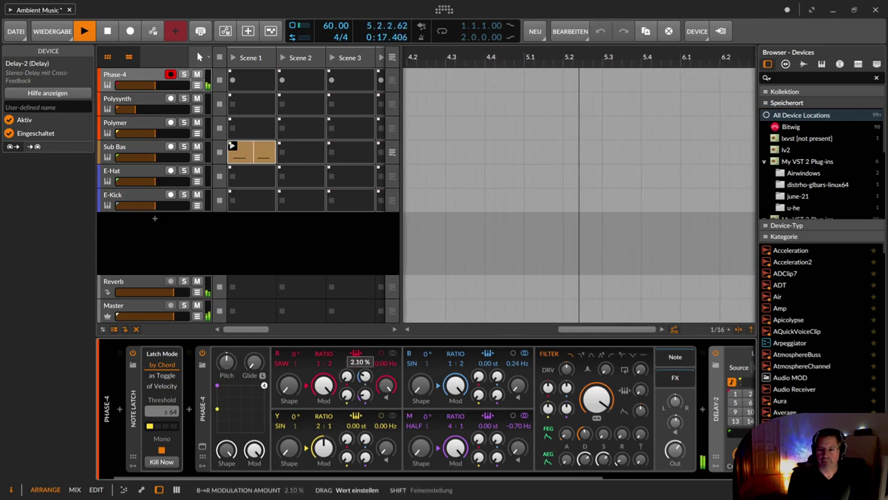
{"action": "mouse_move", "coordinate": [365, 378]}
{"action": "left_mouse_down"}
{"action": "mouse_move", "coordinate": [364, 399]}
{"action": "mouse_move", "coordinate": [365, 374]}
{"action": "left_mouse_up"}
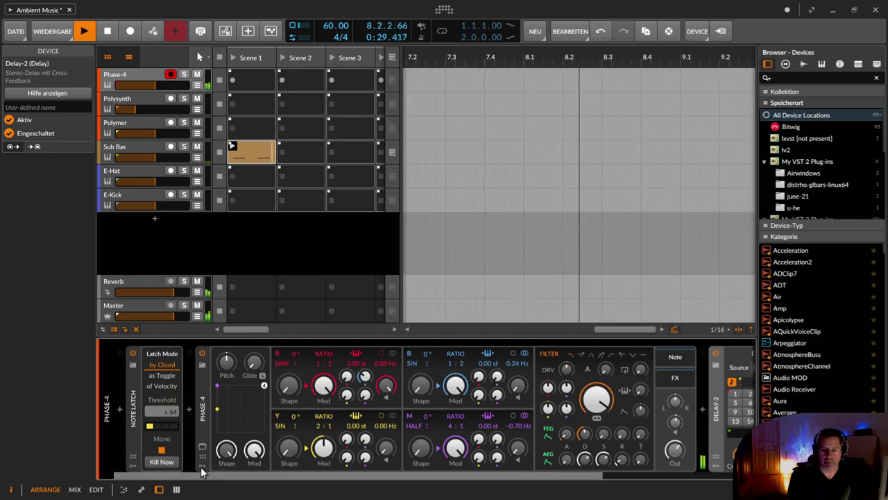
Step: Add an LFO modulator to the Phase-4 device
{"action": "left_click", "coordinate": [202, 457]}
{"action": "left_click", "coordinate": [217, 364]}
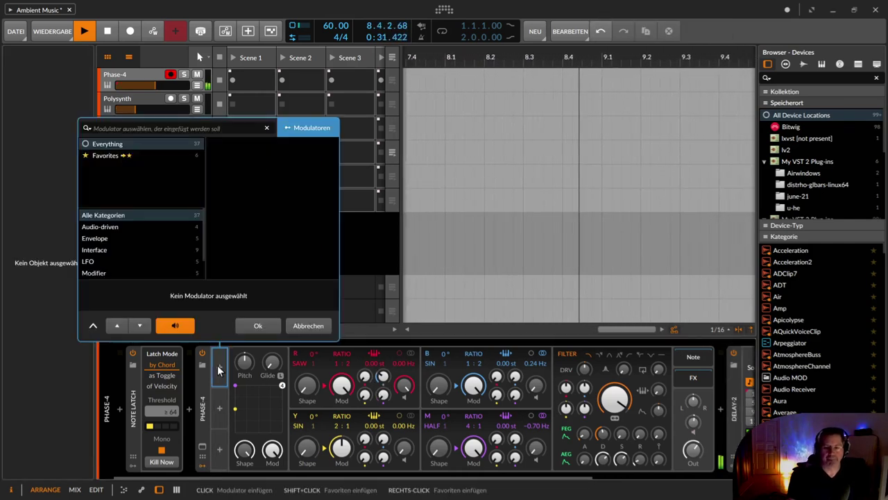
{"action": "type", "text": "lfo"}
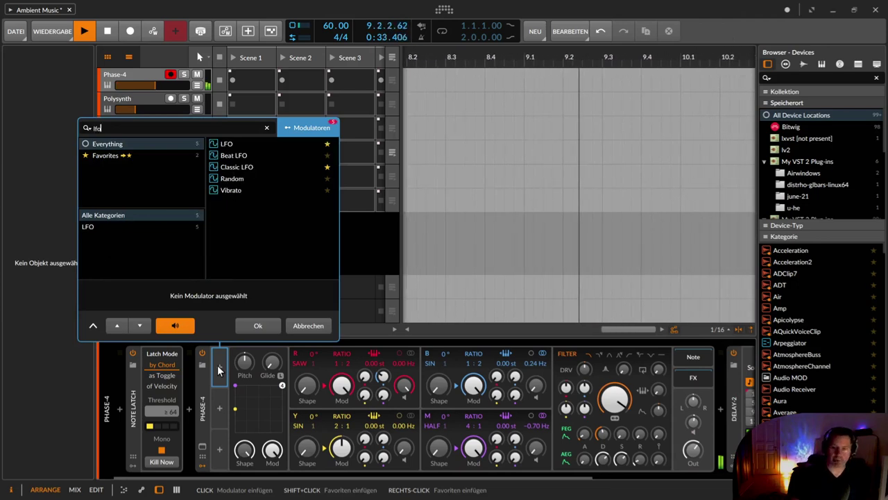
{"action": "key", "text": "Return"}
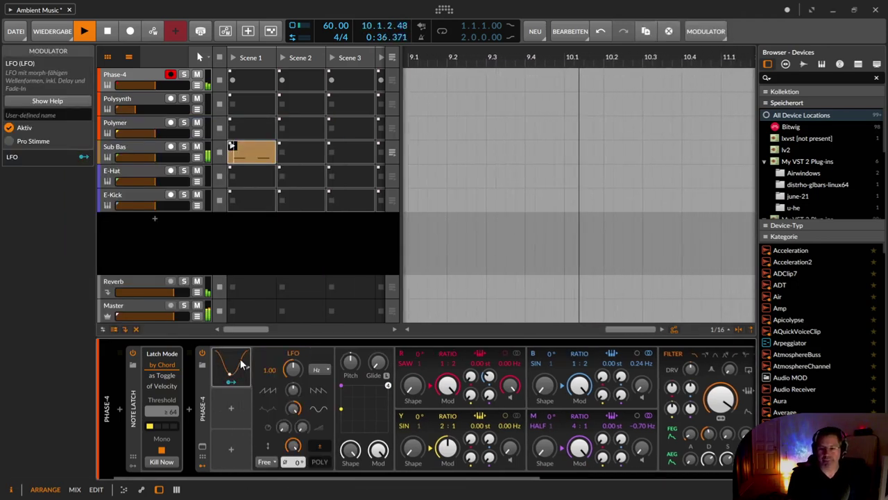
{"action": "left_click", "coordinate": [316, 368]}
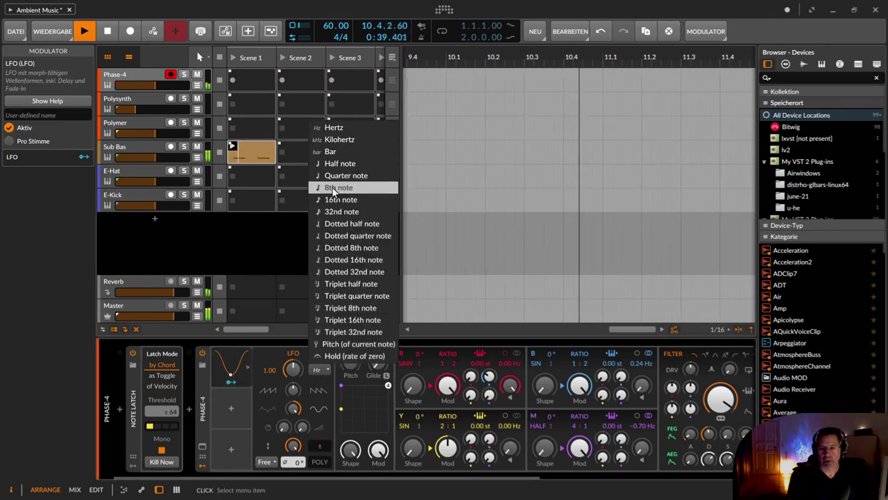
{"action": "left_click", "coordinate": [269, 361]}
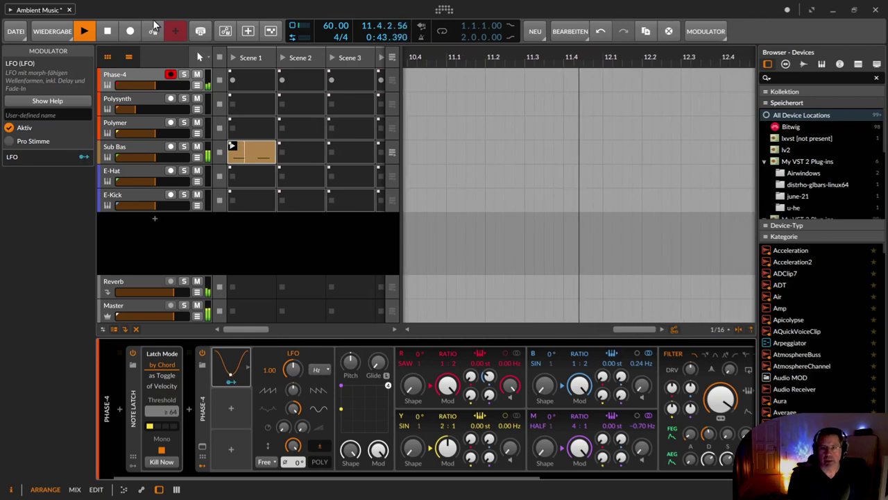
Step: Turn on the two-bar arranger loop at the start of the timeline
{"action": "left_click", "coordinate": [442, 31]}
{"action": "left_click_drag", "start_coordinate": [450, 57], "coordinate": [755, 57]}
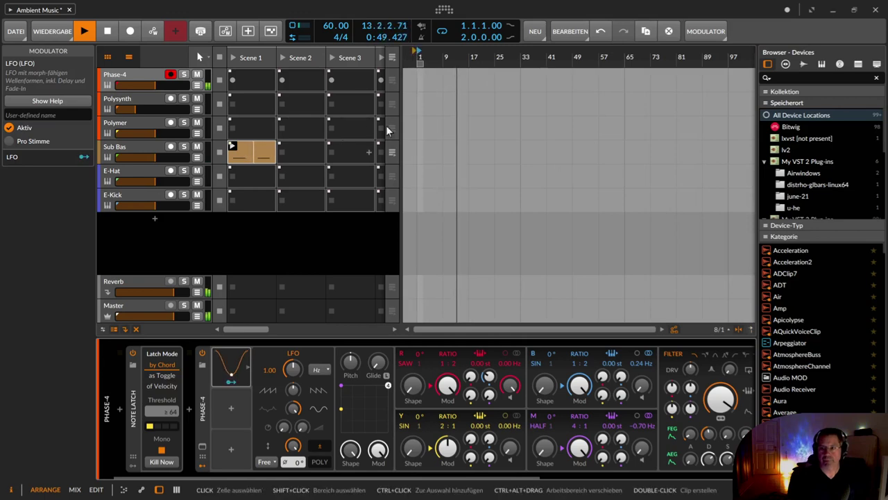
{"action": "left_click_drag", "start_coordinate": [426, 59], "coordinate": [426, 105]}
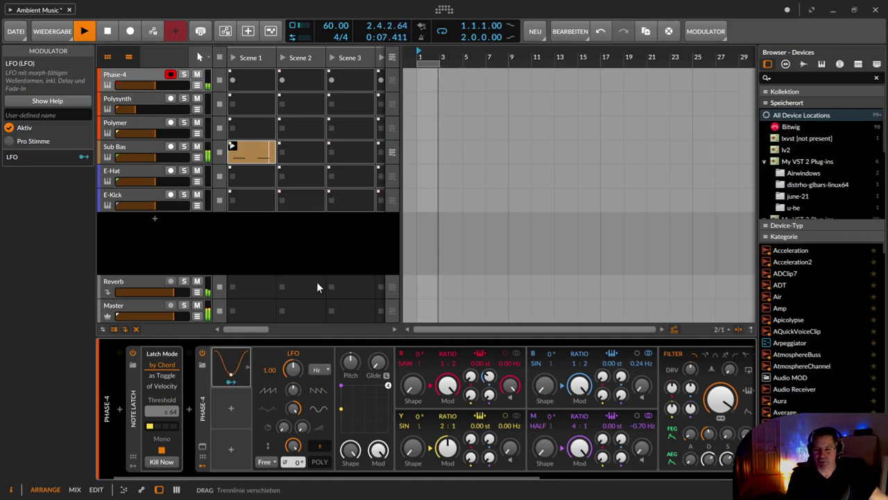
Step: Set the rate of the Phase-4 device's LFO to 0.19 Hz
{"action": "left_click_drag", "start_coordinate": [292, 369], "coordinate": [292, 380]}
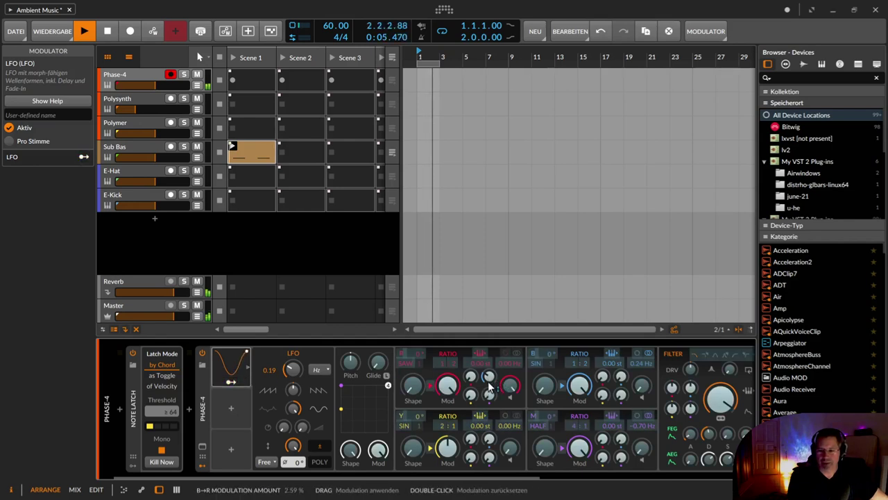
Step: Modulate the Phase-4's B-to-R modulation amount by about -0.13 with the LFO, running per voice at about 0.13 Hz
{"action": "left_click_drag", "start_coordinate": [488, 380], "coordinate": [489, 387]}
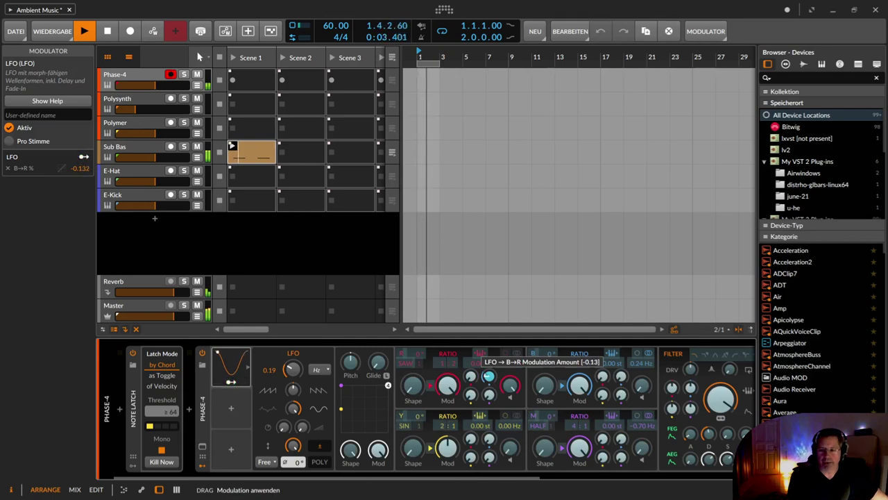
{"action": "left_click", "coordinate": [229, 381]}
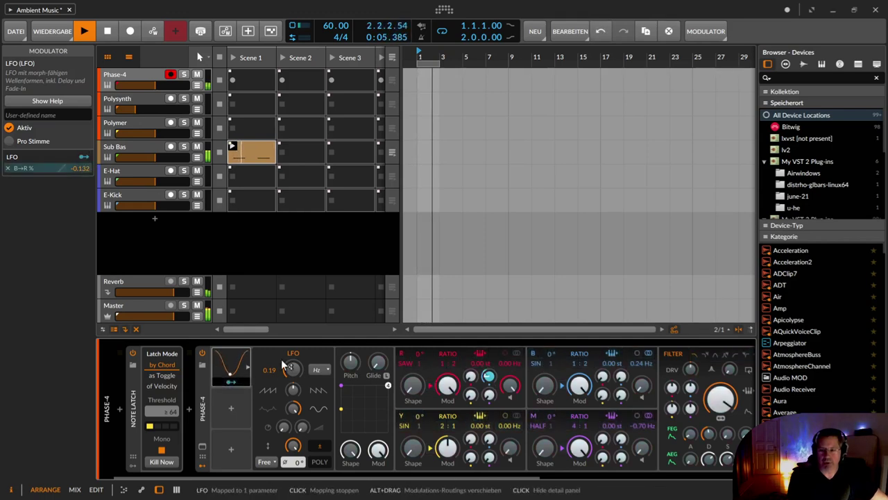
{"action": "left_click_drag", "start_coordinate": [284, 366], "coordinate": [284, 375]}
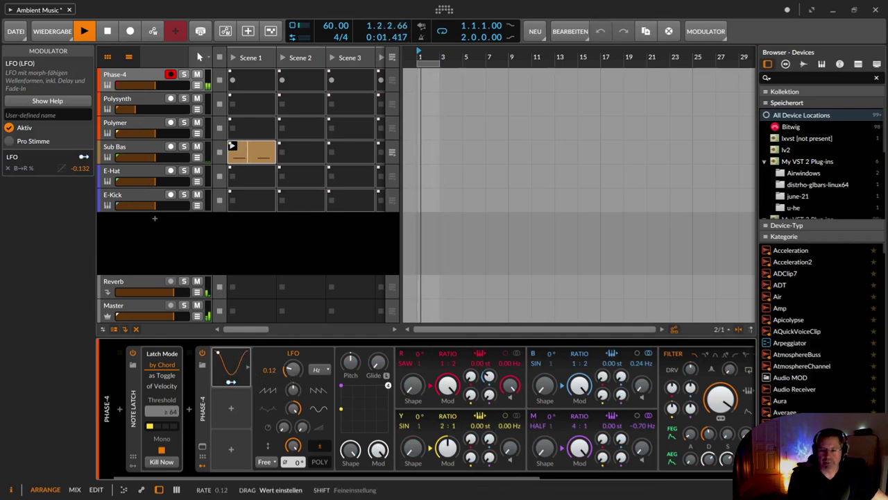
{"action": "left_click", "coordinate": [321, 464]}
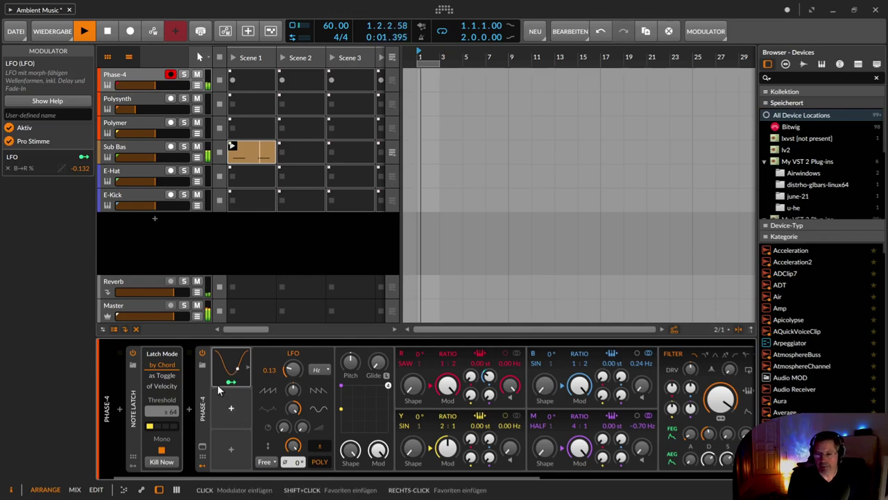
Step: Duplicate the Phase-4's LFO and set the copy's rate to about 0.23 Hz
{"action": "left_click_drag", "start_coordinate": [218, 376], "coordinate": [224, 406]}
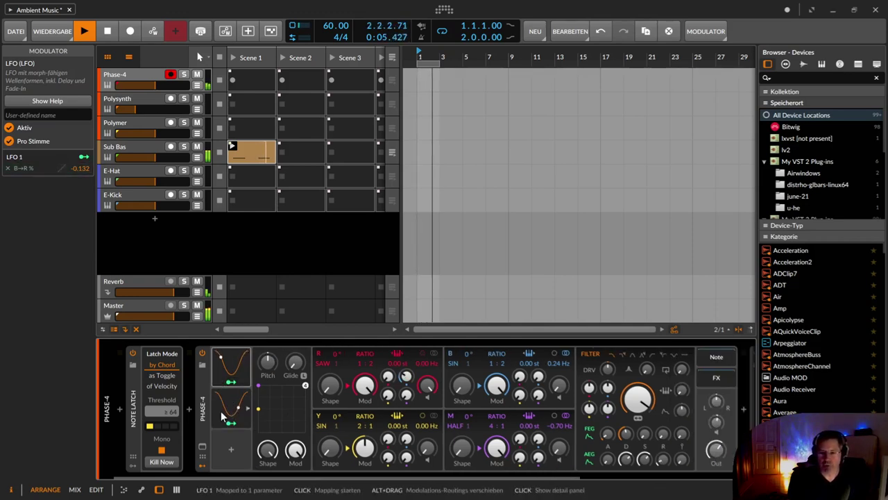
{"action": "left_click", "coordinate": [228, 406]}
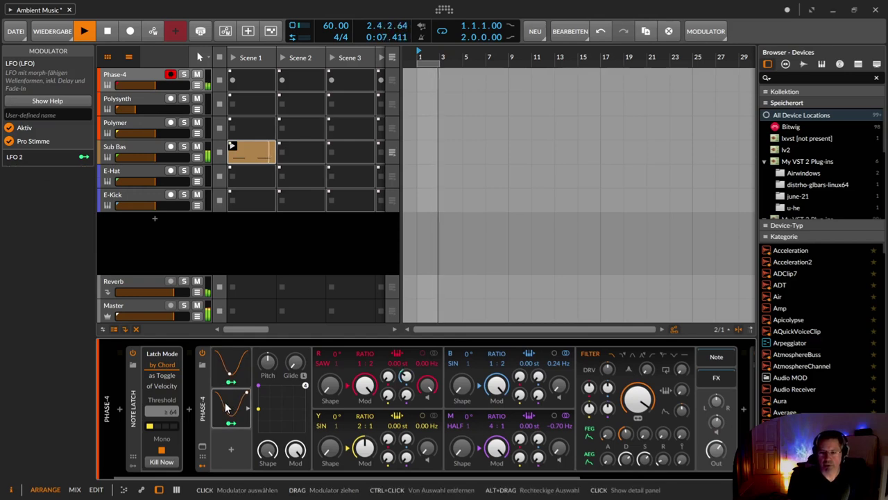
{"action": "left_click", "coordinate": [226, 408]}
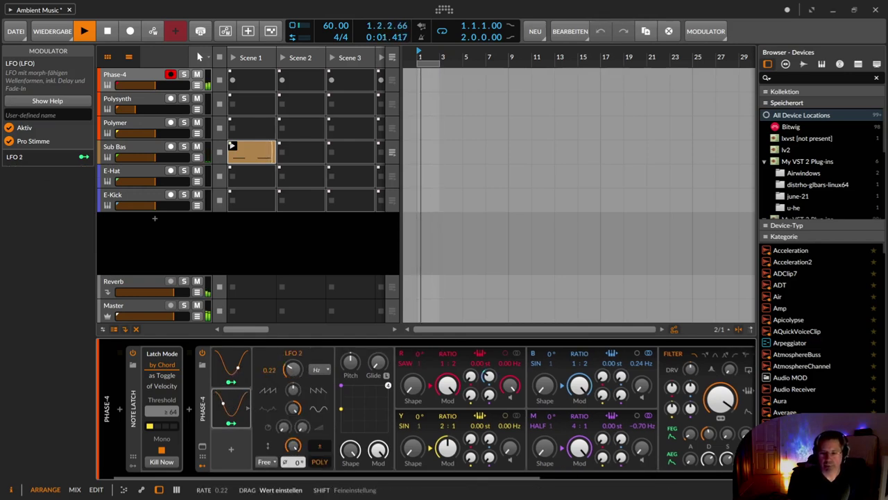
{"action": "left_click_drag", "start_coordinate": [292, 371], "coordinate": [292, 368]}
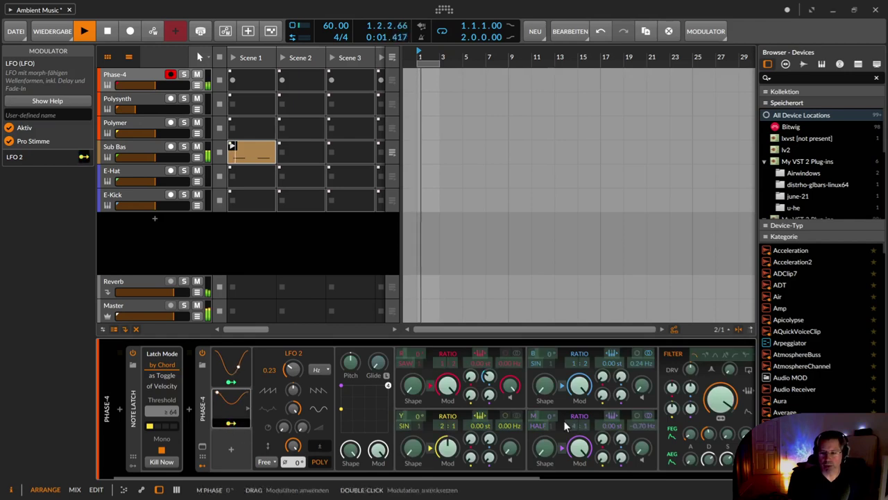
Step: Modulate the M-to-R modulation amount by about +0.17 with LFO 2 and slow its rate to 0.06 Hz
{"action": "left_click_drag", "start_coordinate": [488, 400], "coordinate": [488, 397]}
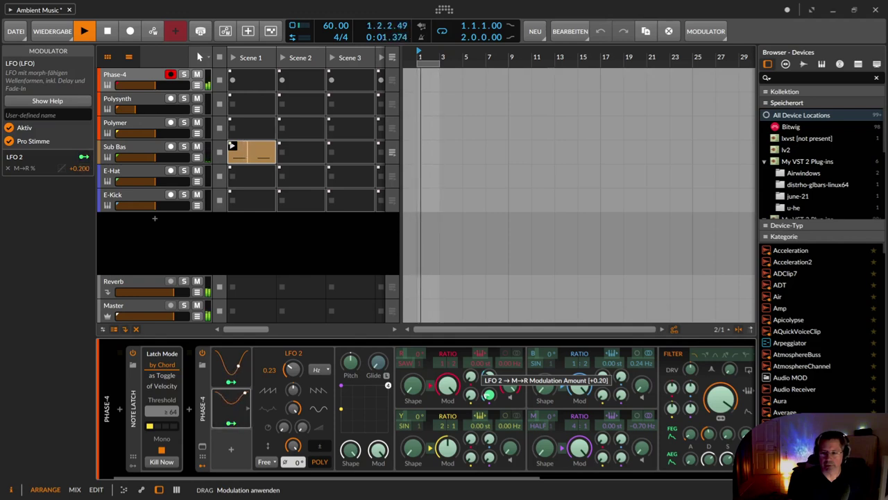
{"action": "left_click_drag", "start_coordinate": [489, 394], "coordinate": [489, 397]}
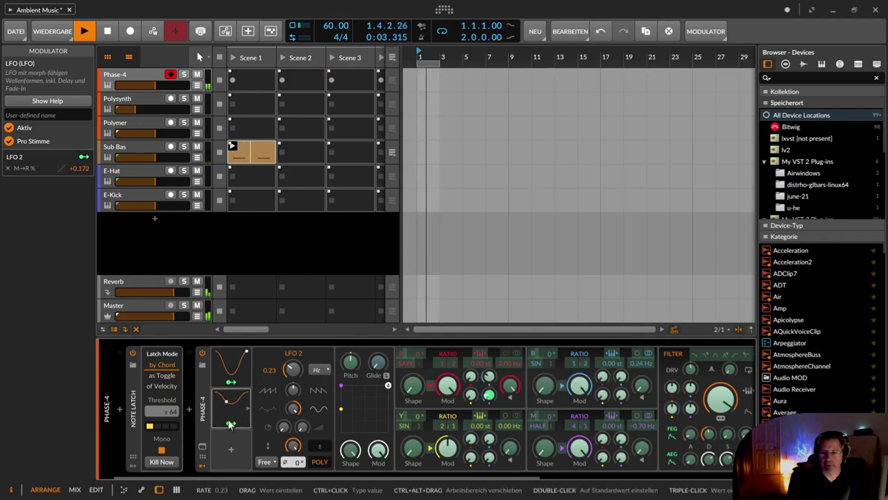
{"action": "left_click_drag", "start_coordinate": [289, 374], "coordinate": [289, 380]}
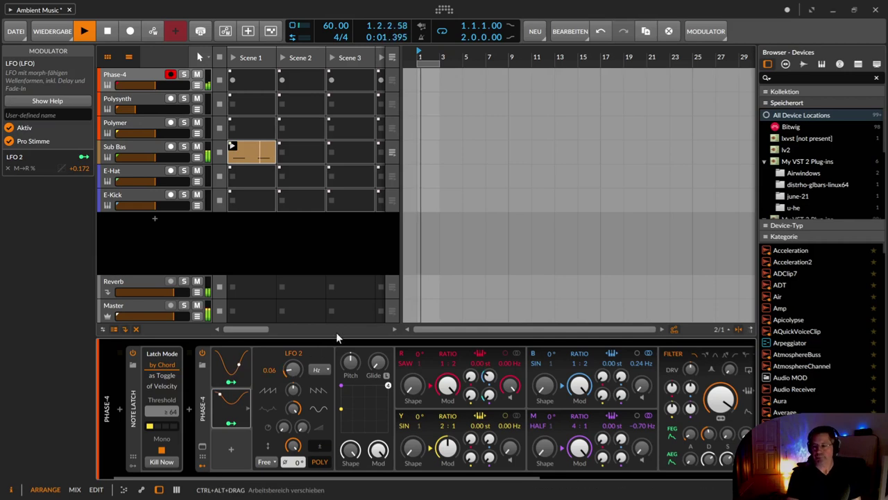
Step: Raise the E-Hat track's reverb send and lower the track's volume
{"action": "left_click", "coordinate": [155, 170]}
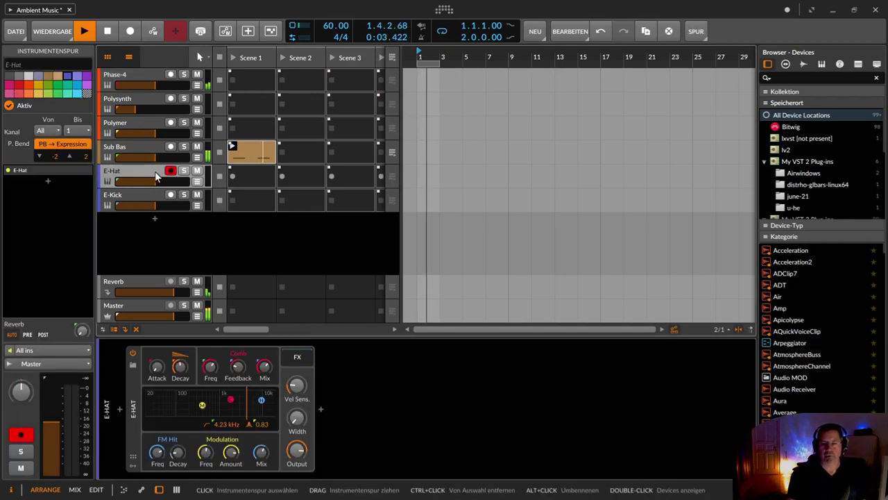
{"action": "left_click_drag", "start_coordinate": [82, 331], "coordinate": [82, 284]}
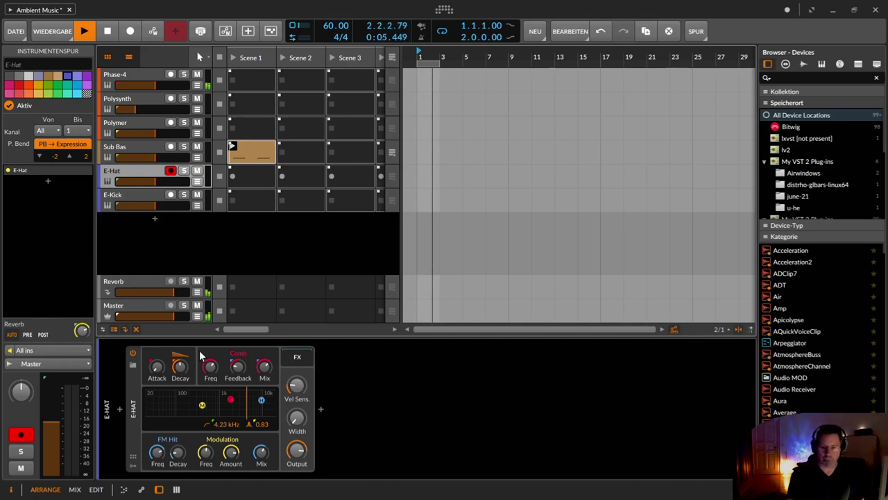
{"action": "mouse_move", "coordinate": [154, 181]}
{"action": "left_mouse_down"}
{"action": "mouse_move", "coordinate": [131, 181]}
{"action": "mouse_move", "coordinate": [137, 184]}
{"action": "left_mouse_up"}
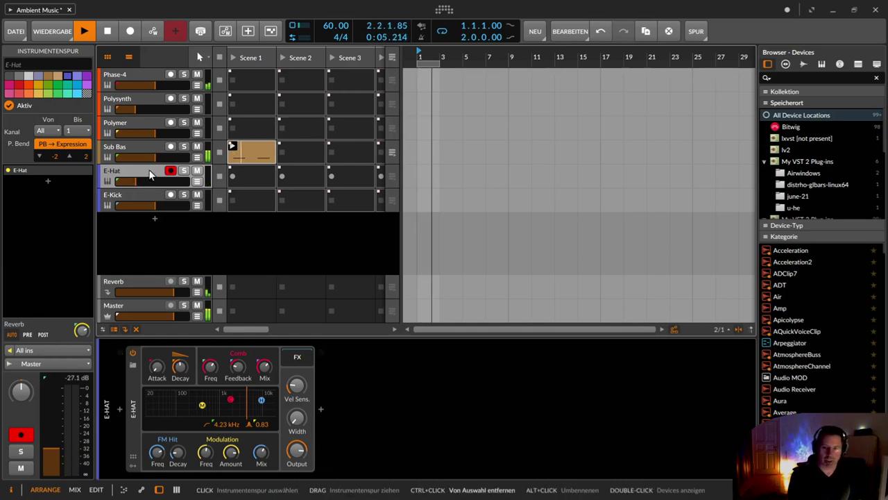
Step: Duplicate the E-Hat track and name the original E-Hat 1 and the copy E-Hat 2
{"action": "key", "text": "ctrl+d"}
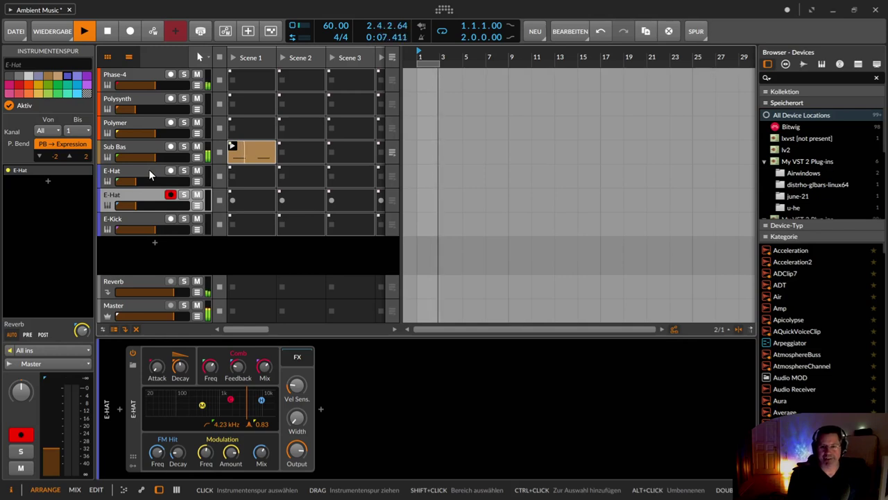
{"action": "left_click", "coordinate": [149, 171]}
{"action": "key", "text": "ctrl+r"}
{"action": "left_click", "coordinate": [150, 170]}
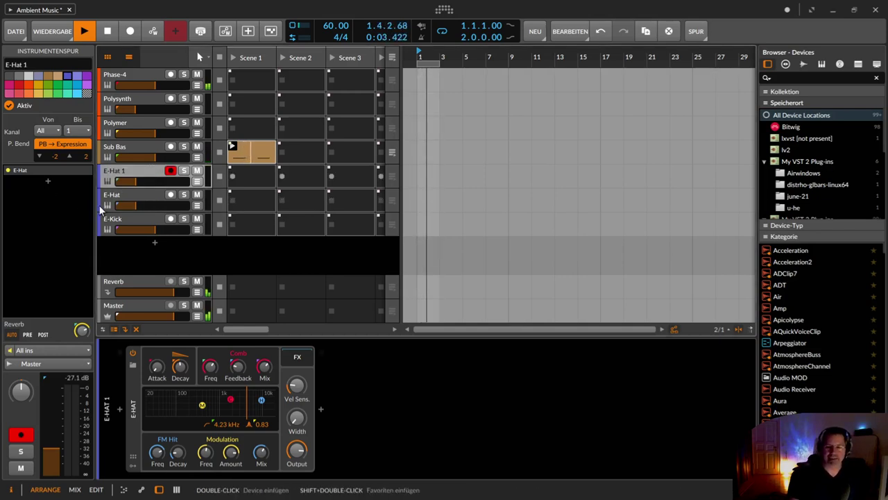
{"action": "left_click", "coordinate": [120, 195]}
{"action": "key", "text": "ctrl+r"}
{"action": "type", "text": "2"}
{"action": "key", "text": "Return"}
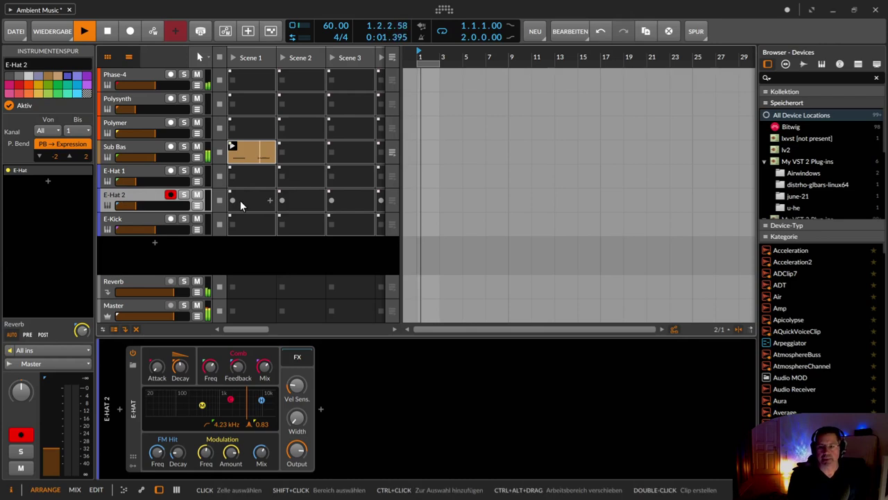
Step: Create a launcher clip for E-Hat 1 in Scene 1 with a loop length of 16 bars
{"action": "double_click", "coordinate": [257, 173]}
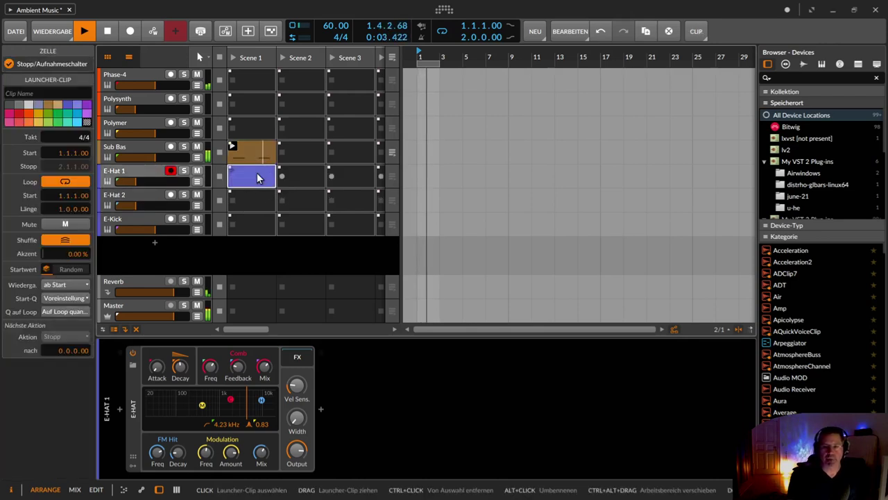
{"action": "left_click", "coordinate": [68, 210]}
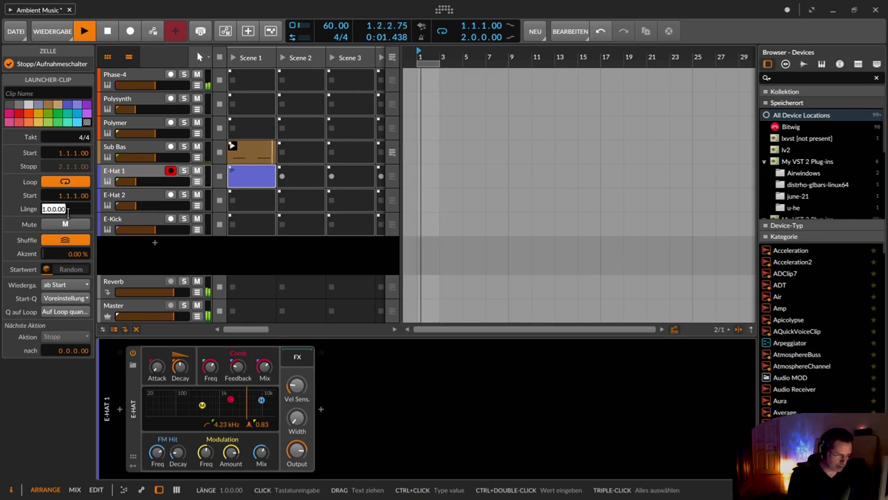
{"action": "type", "text": "16"}
{"action": "key", "text": "Return"}
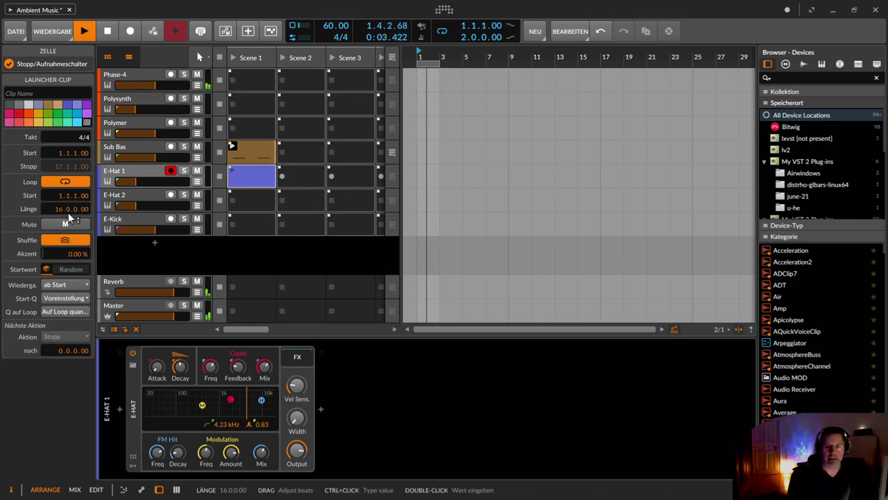
Step: Draw a C2 note spanning all 16 bars in the E-Hat 1 clip
{"action": "double_click", "coordinate": [253, 178]}
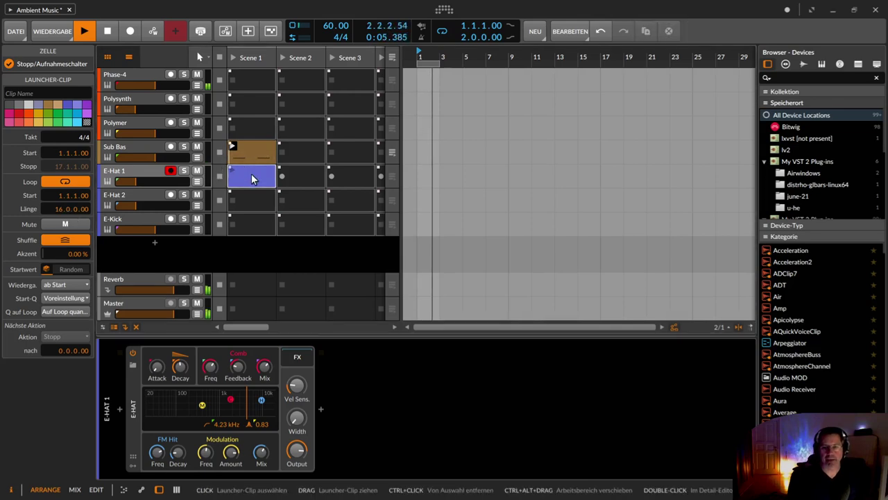
{"action": "double_click", "coordinate": [253, 178]}
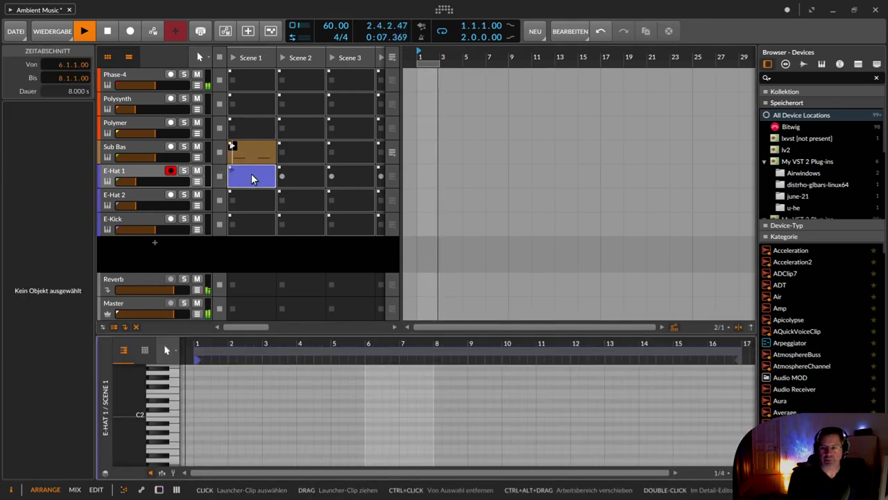
{"action": "double_click", "coordinate": [196, 414]}
{"action": "left_click_drag", "start_coordinate": [199, 415], "coordinate": [739, 447]}
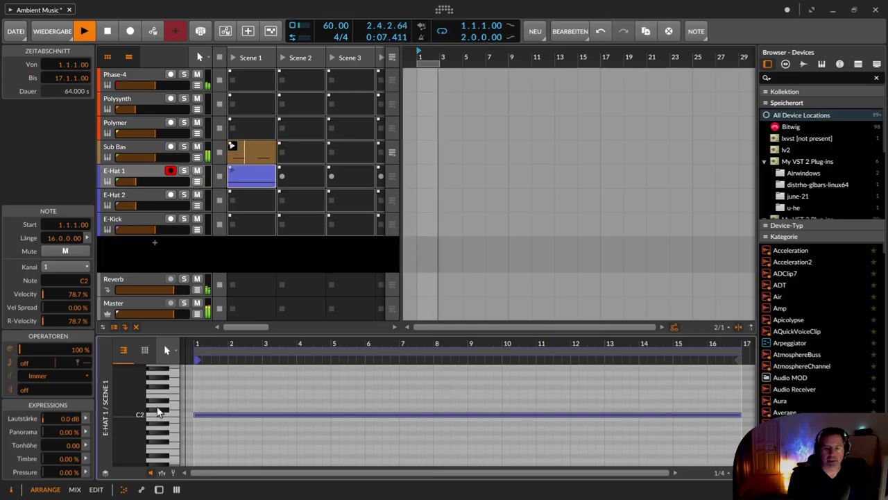
Step: Set the C2 note's repeats to 7, skew the repeat spacing toward the note's end and launch the clip
{"action": "left_click", "coordinate": [25, 379]}
{"action": "left_click", "coordinate": [26, 378]}
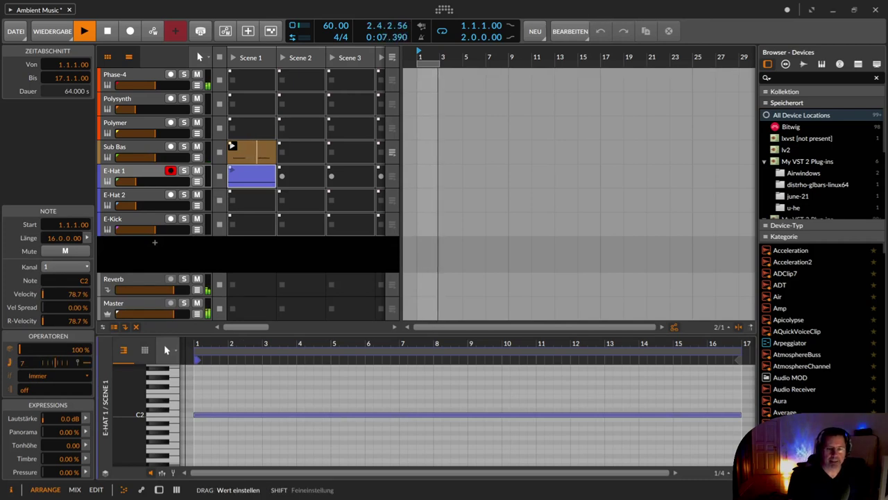
{"action": "left_click_drag", "start_coordinate": [59, 362], "coordinate": [68, 362]}
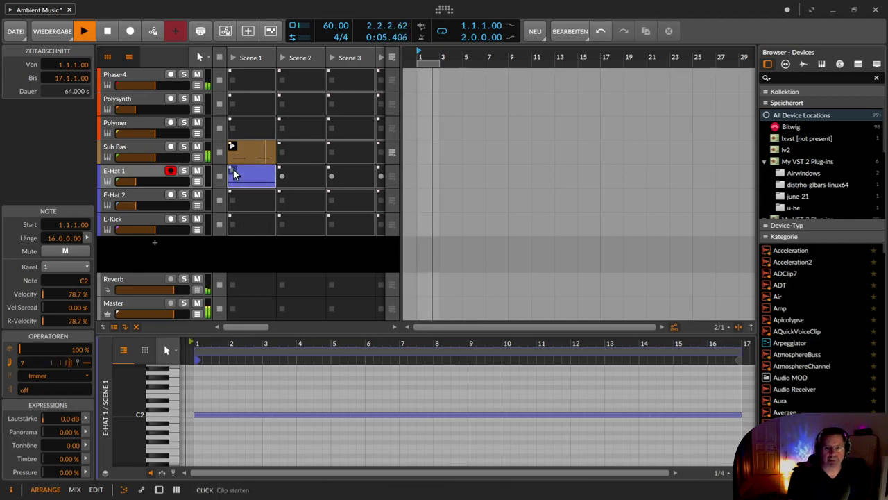
Step: Lower E-Hat 1's volume, set E-Hat 2's volume to about -24.6 dB and show E-Hat 2's device
{"action": "left_click_drag", "start_coordinate": [137, 181], "coordinate": [161, 205]}
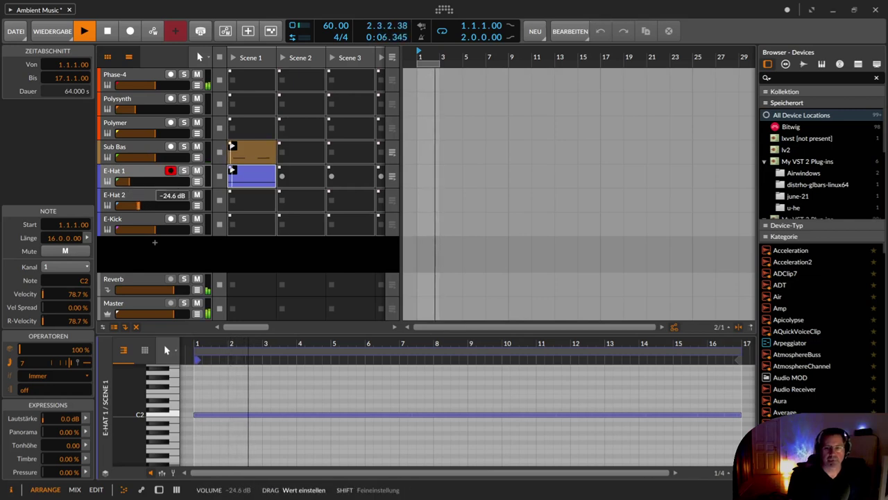
{"action": "left_click", "coordinate": [146, 195]}
{"action": "key", "text": "d"}
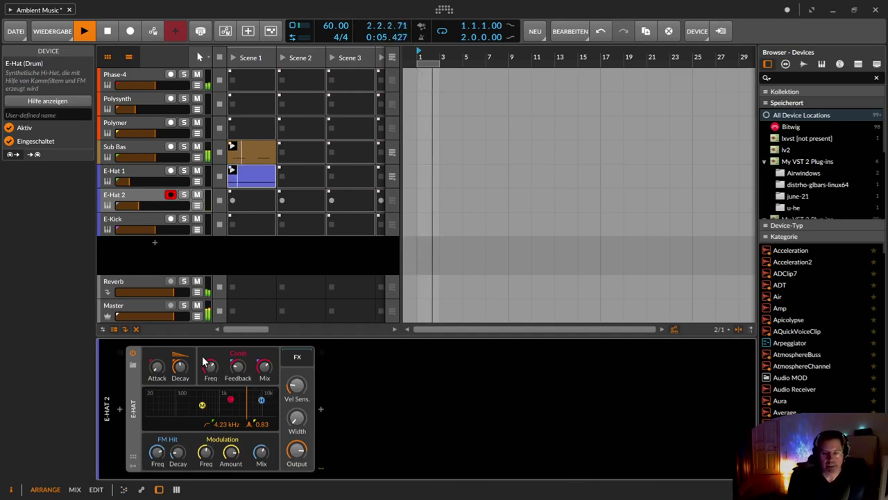
Step: Shape the E-Hat 2 sound with no comb or modulation mix, a long attack and a decay of about 5.25 s
{"action": "left_click_drag", "start_coordinate": [268, 365], "coordinate": [268, 434]}
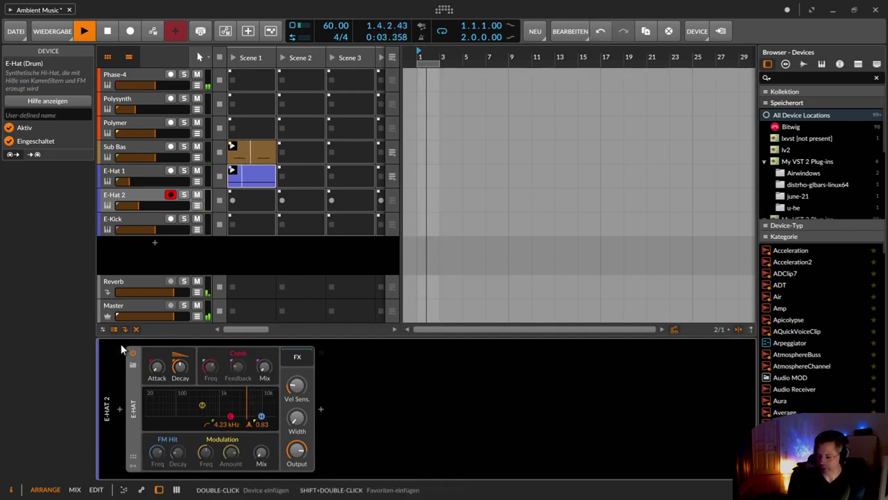
{"action": "left_click_drag", "start_coordinate": [179, 371], "coordinate": [179, 334]}
{"action": "left_click_drag", "start_coordinate": [157, 368], "coordinate": [157, 349]}
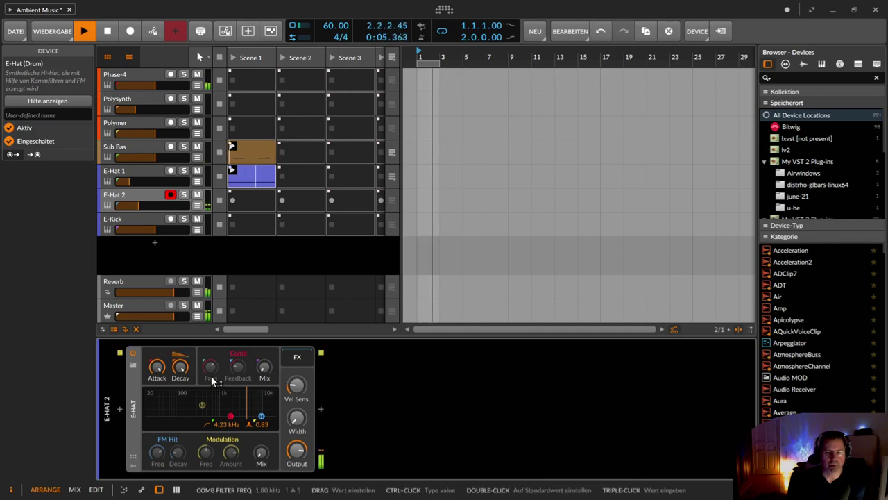
{"action": "mouse_move", "coordinate": [179, 366]}
{"action": "left_mouse_down"}
{"action": "mouse_move", "coordinate": [179, 378]}
{"action": "mouse_move", "coordinate": [183, 367]}
{"action": "left_mouse_up"}
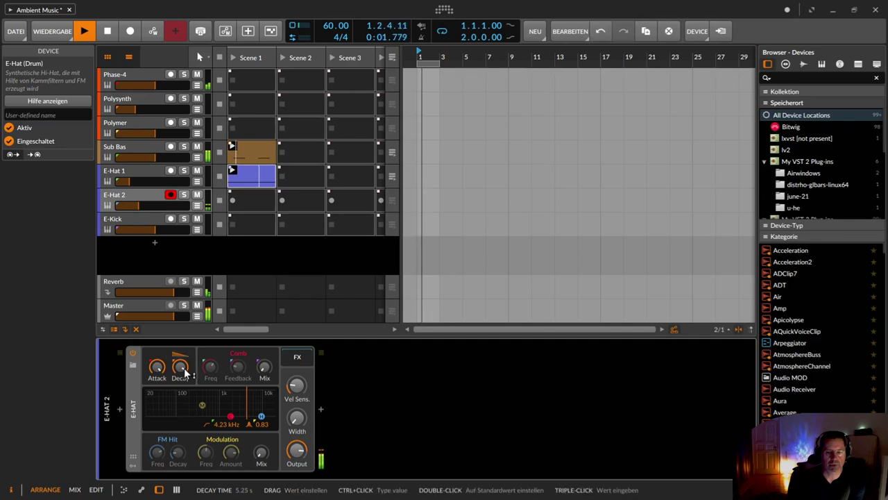
Step: Insert a Pitch Shifter after the E-Hat device on the E-Hat 2 track
{"action": "left_click", "coordinate": [324, 409]}
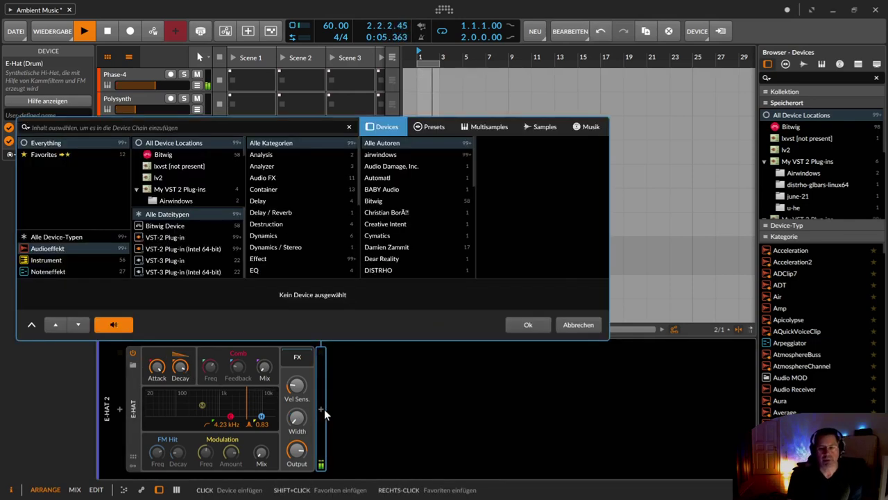
{"action": "type", "text": "pitch"}
{"action": "key", "text": "Down"}
{"action": "key", "text": "Return"}
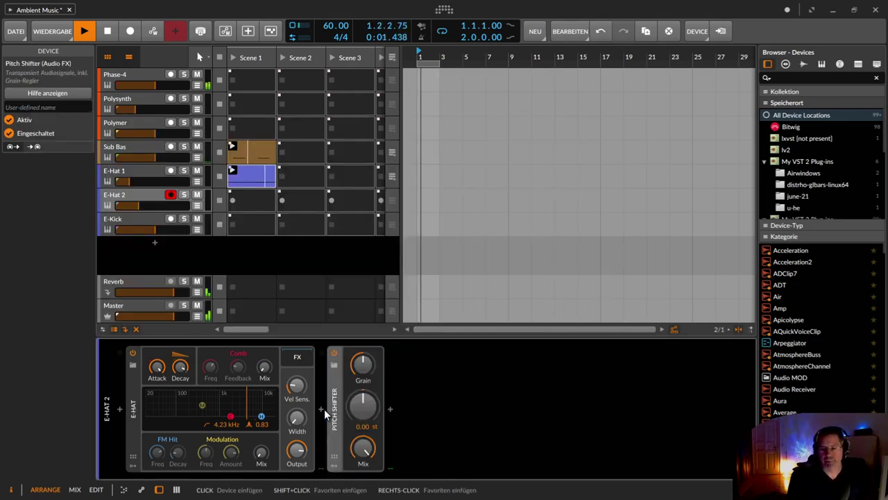
Step: Add a Ramp modulator to the Pitch Shifter and map it to shift the pitch by about -12.5 semitones
{"action": "left_click", "coordinate": [334, 364]}
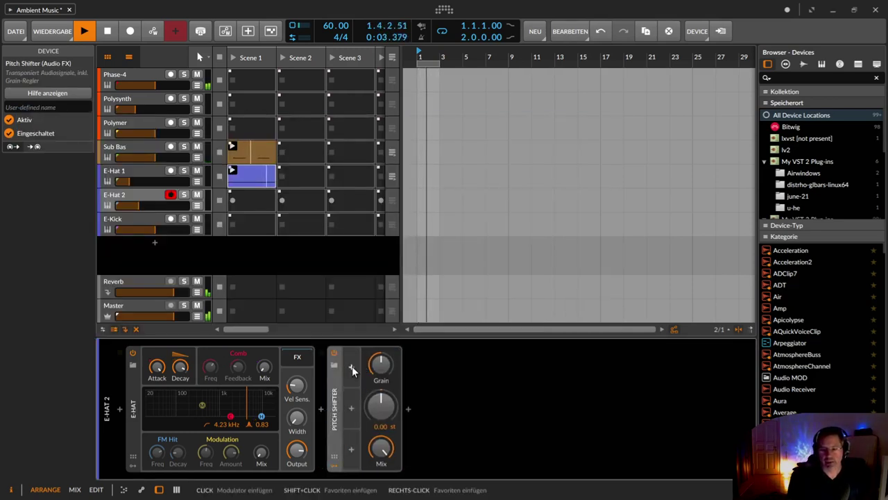
{"action": "left_click", "coordinate": [352, 369]}
{"action": "type", "text": "ramp"}
{"action": "key", "text": "Down"}
{"action": "key", "text": "Return"}
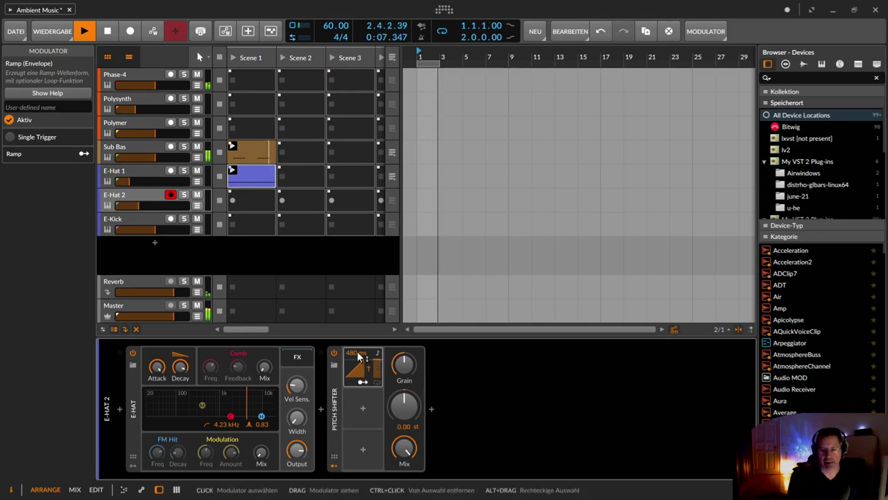
{"action": "left_click", "coordinate": [362, 380]}
{"action": "left_click_drag", "start_coordinate": [410, 405], "coordinate": [410, 432]}
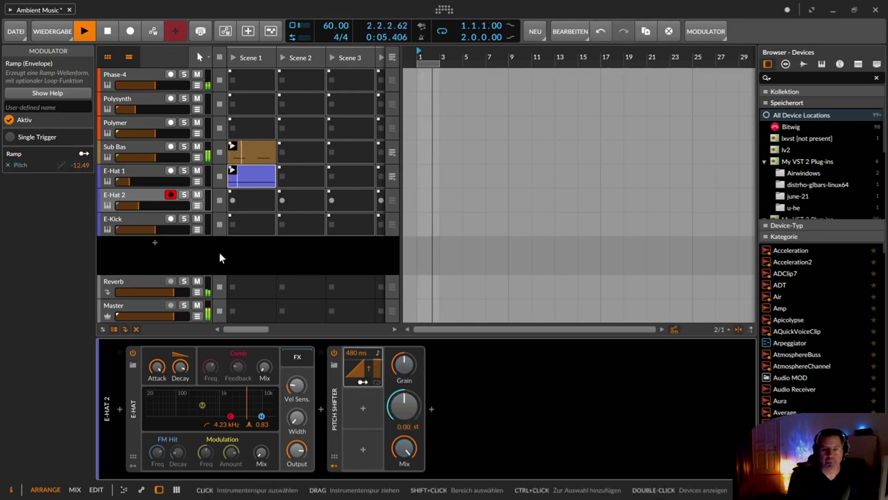
Step: Create a clip in Scene 1 of the E-Hat 2 track, open it for editing and set its loop length to 4 bars
{"action": "double_click", "coordinate": [243, 203]}
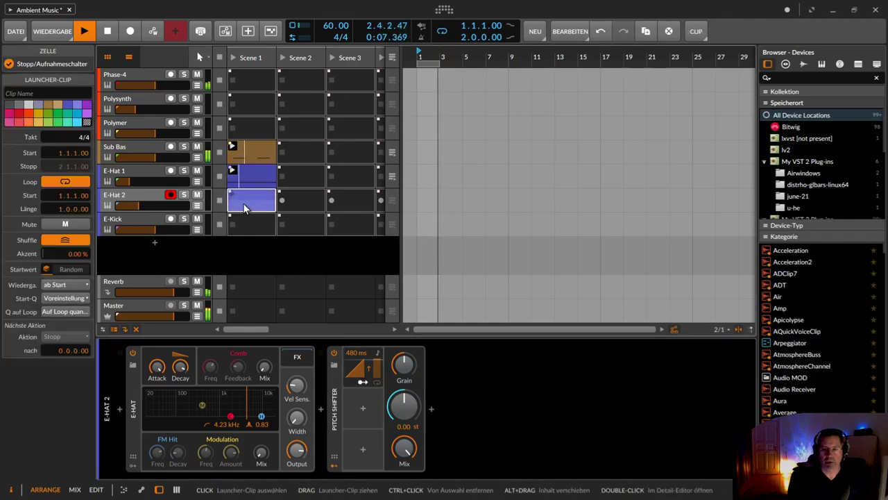
{"action": "left_click", "coordinate": [244, 206]}
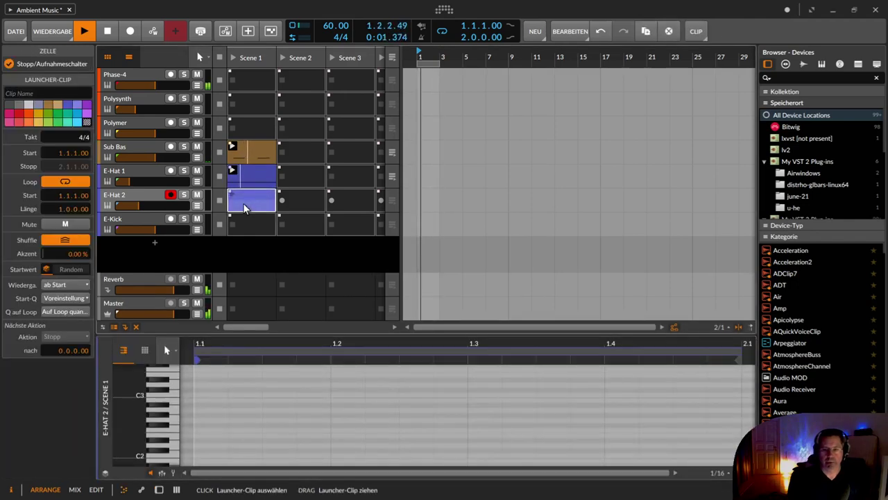
{"action": "double_click", "coordinate": [65, 208]}
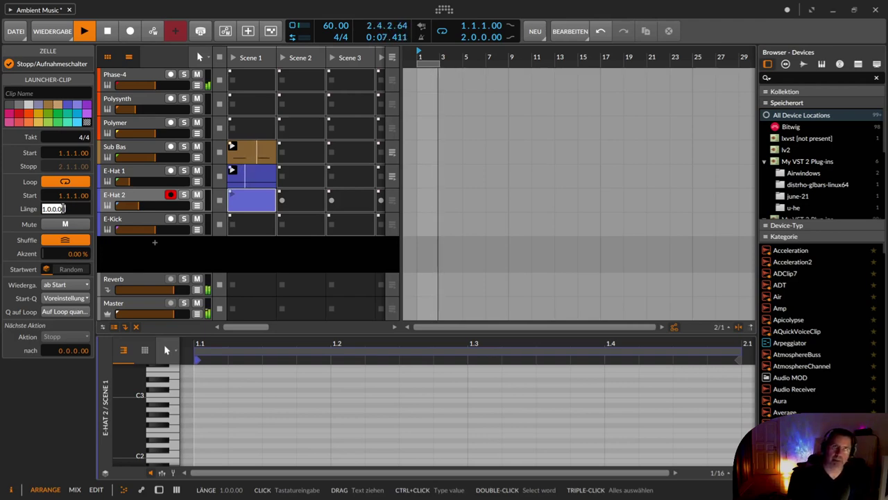
{"action": "type", "text": "3"}
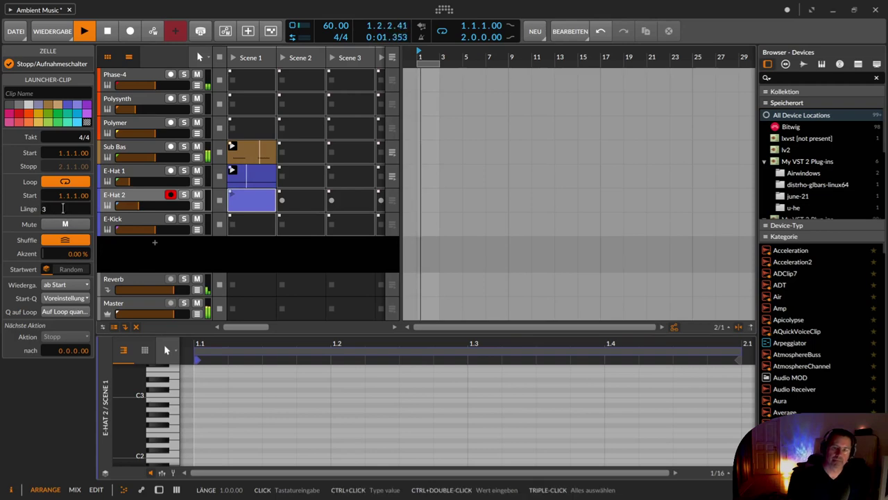
{"action": "type", "text": "4"}
{"action": "key", "text": "Return"}
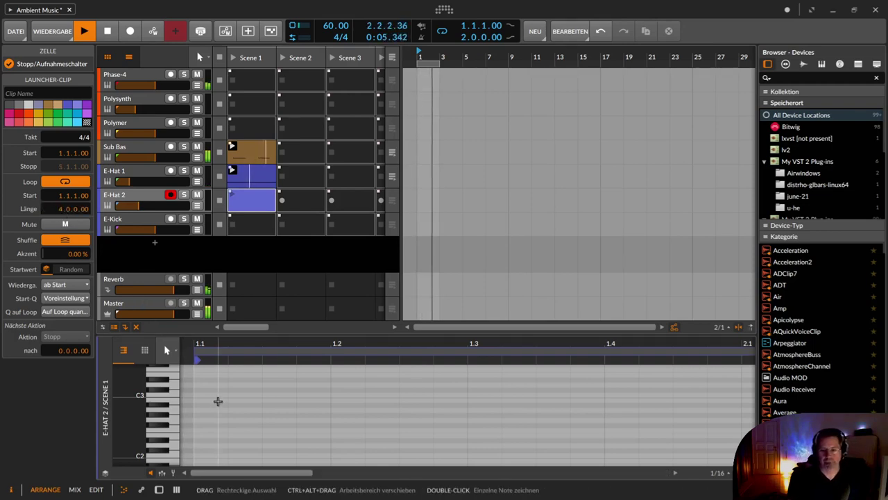
Step: Add an F2 note at bar 2 of the E-Hat 2 clip and extend it to two beats
{"action": "scroll", "coordinate": [327, 404], "scroll_direction": "down", "scroll_amount": 5}
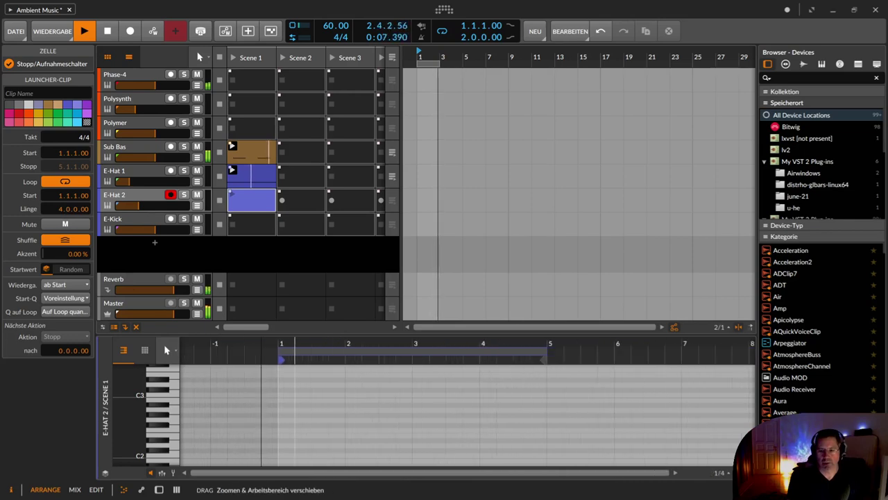
{"action": "double_click", "coordinate": [326, 430]}
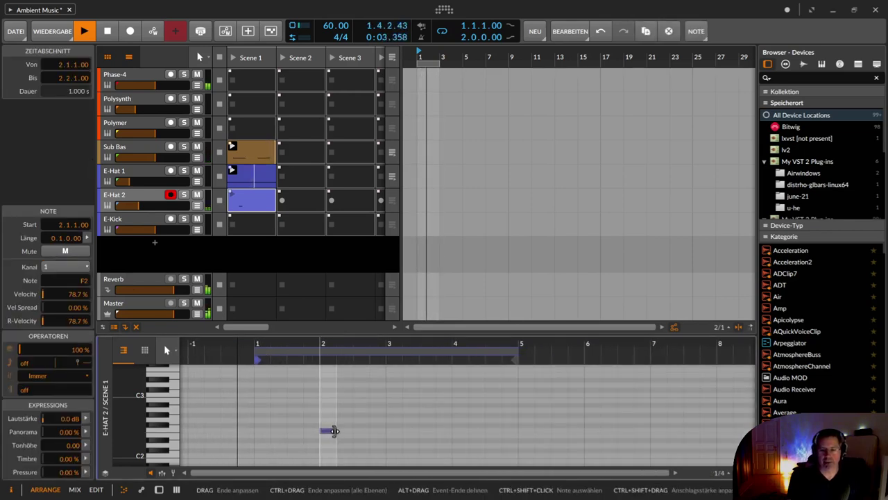
{"action": "left_click_drag", "start_coordinate": [335, 430], "coordinate": [353, 430]}
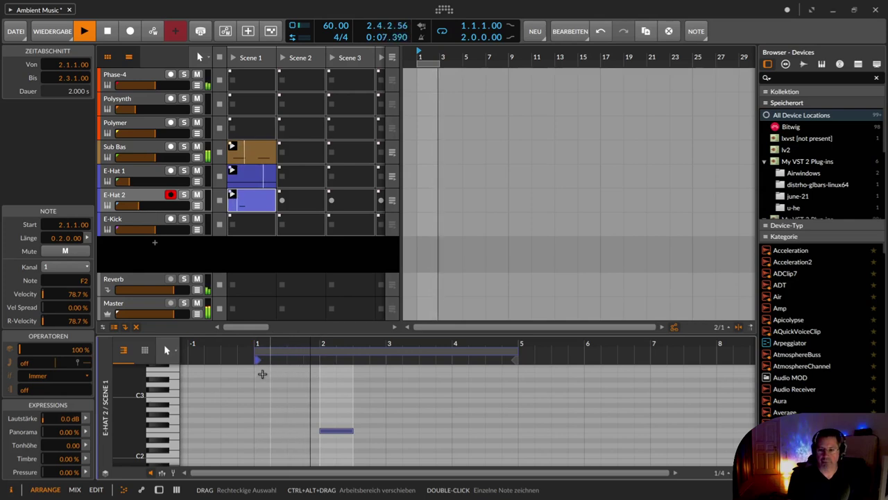
Step: Set the Pitch Shifter's Ramp time to 920 ms and lower the E-Hat device's output to about -12.4 dB
{"action": "key", "text": "d"}
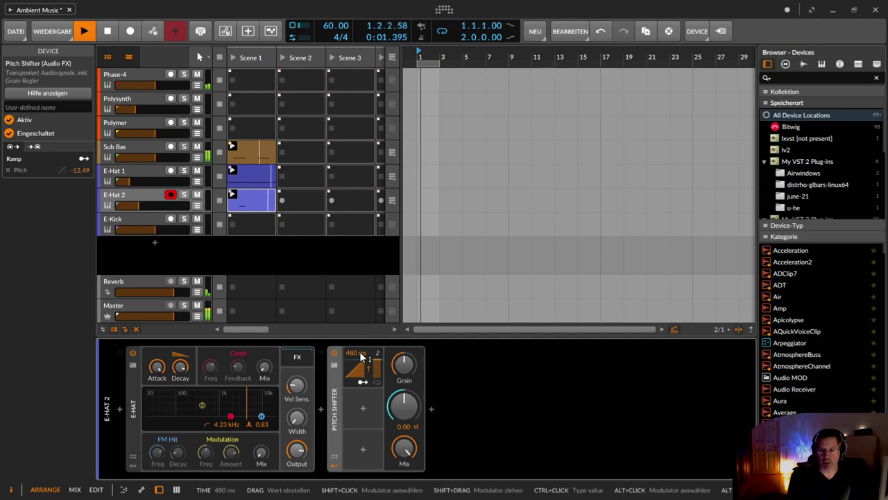
{"action": "left_click_drag", "start_coordinate": [362, 356], "coordinate": [361, 351]}
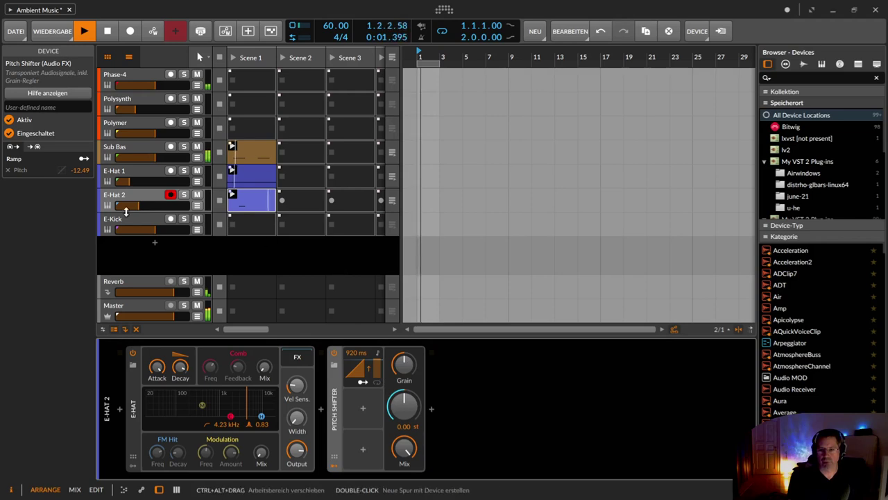
{"action": "left_click_drag", "start_coordinate": [295, 453], "coordinate": [295, 475]}
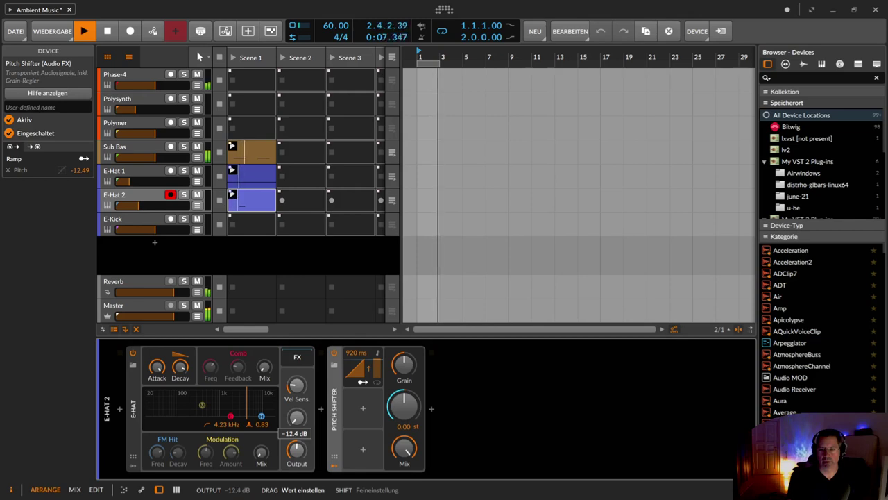
Step: Insert a Delay-1 after the Pitch Shifter and set its delay time to 7 beats
{"action": "left_click", "coordinate": [433, 409]}
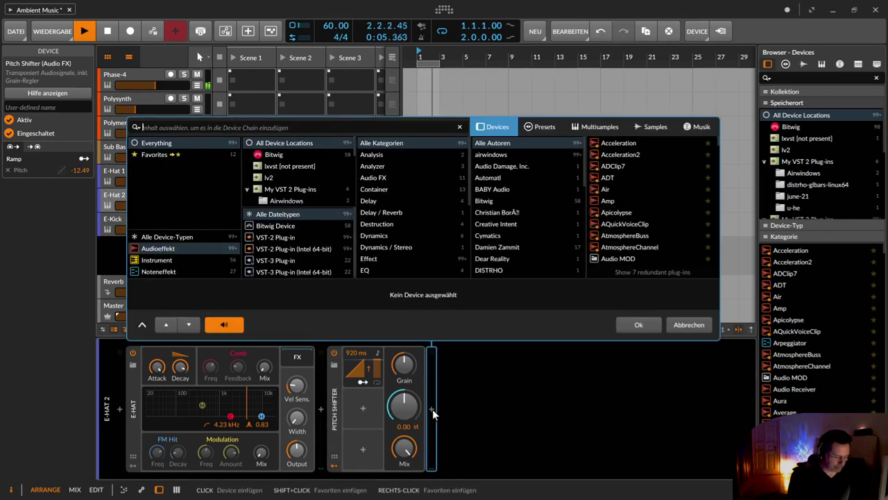
{"action": "type", "text": "del"}
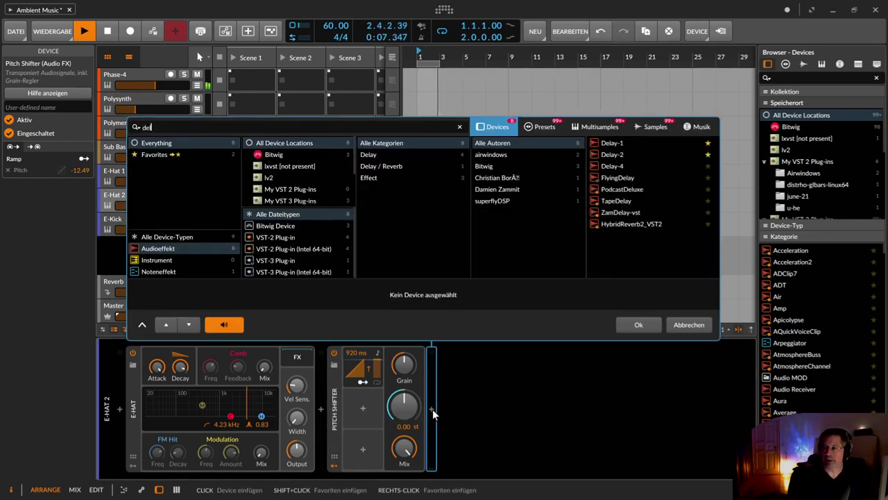
{"action": "key", "text": "Return"}
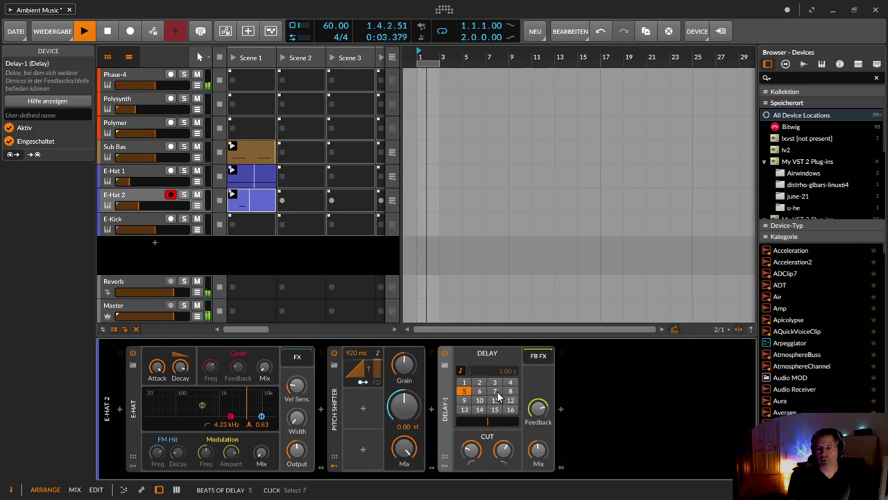
{"action": "left_click", "coordinate": [497, 391]}
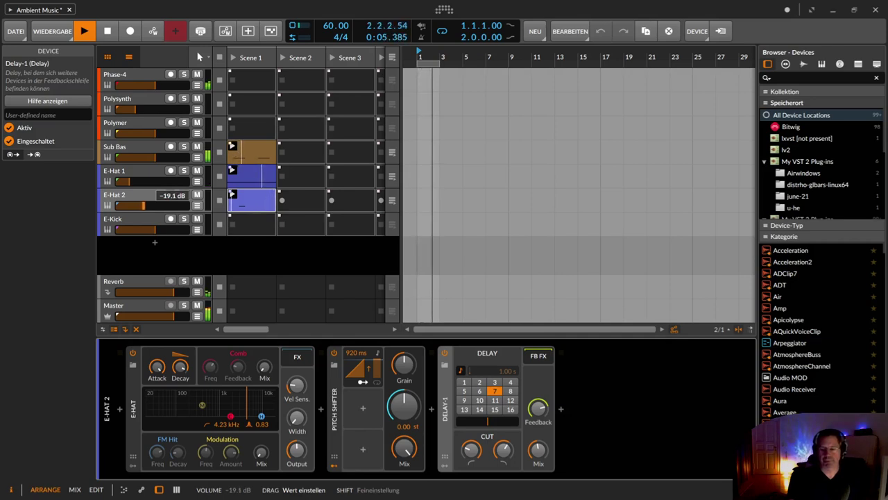
Step: Raise the E-Hat 2 track's volume to about -17.3 dB
{"action": "left_click_drag", "start_coordinate": [142, 205], "coordinate": [144, 211]}
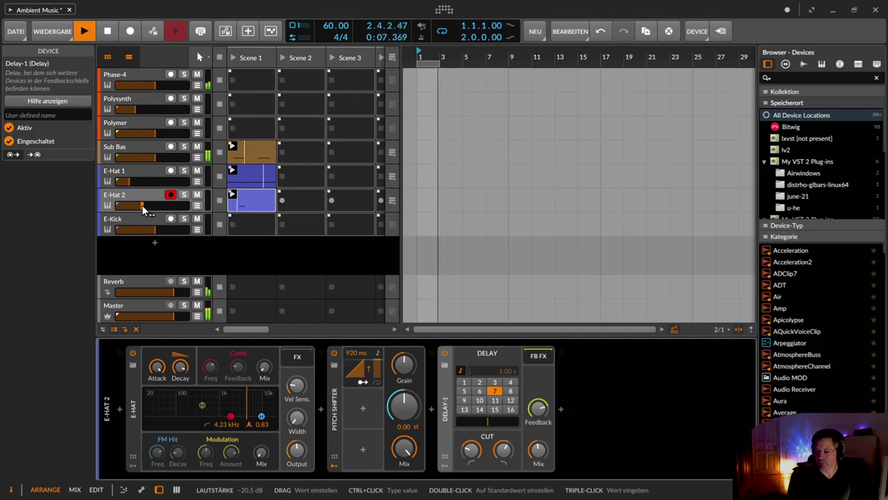
{"action": "left_click_drag", "start_coordinate": [143, 207], "coordinate": [145, 206]}
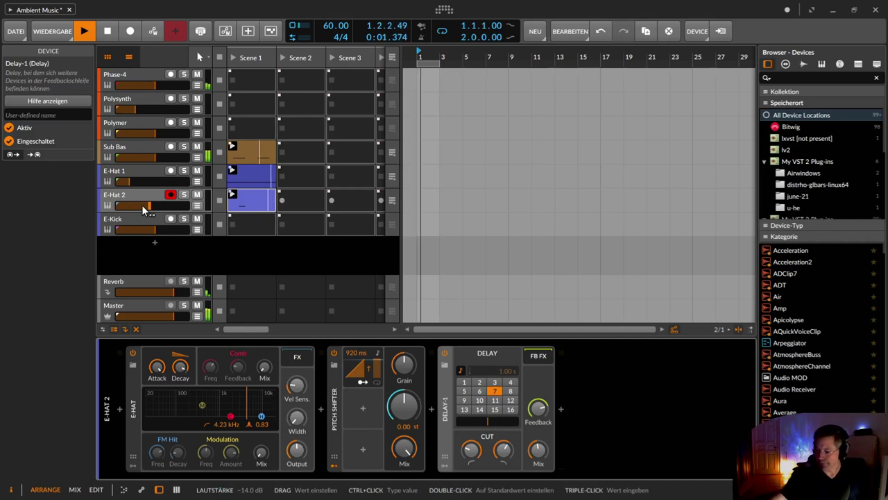
{"action": "left_click_drag", "start_coordinate": [142, 210], "coordinate": [140, 210]}
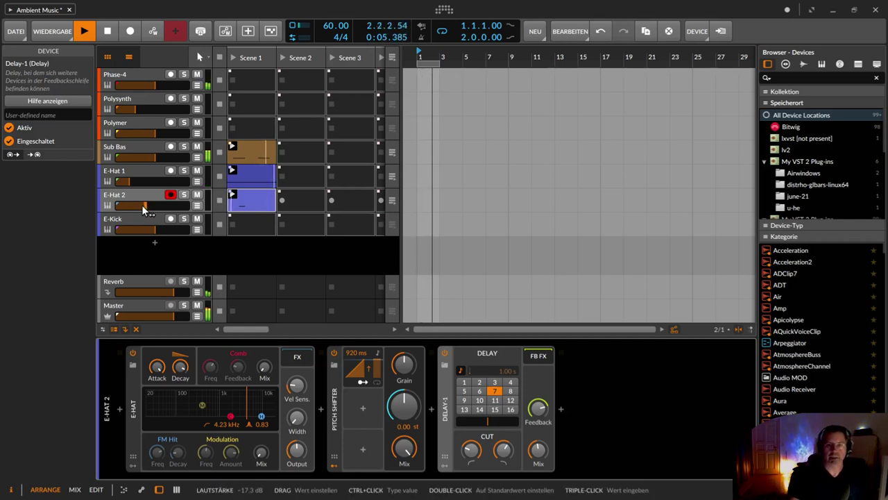
Step: Show the Phase-4 track's devices and open the expanded waveform view of the Phase-4 synth
{"action": "left_click", "coordinate": [115, 77]}
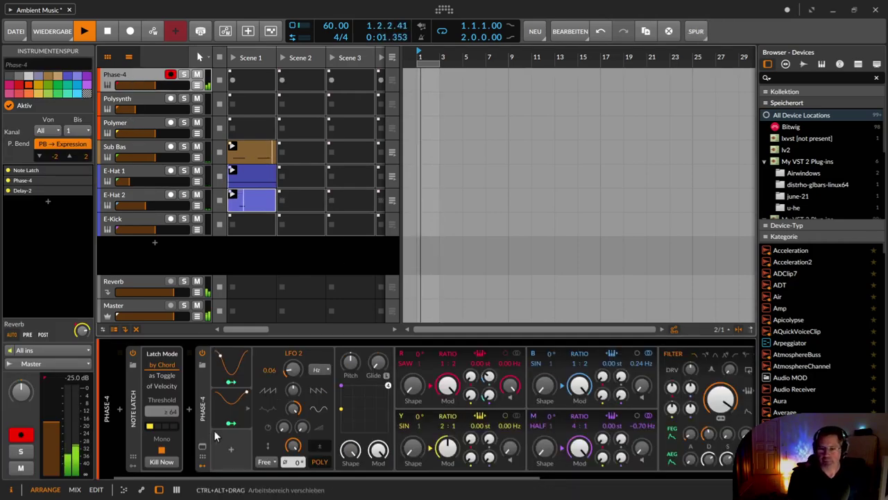
{"action": "left_click", "coordinate": [202, 446]}
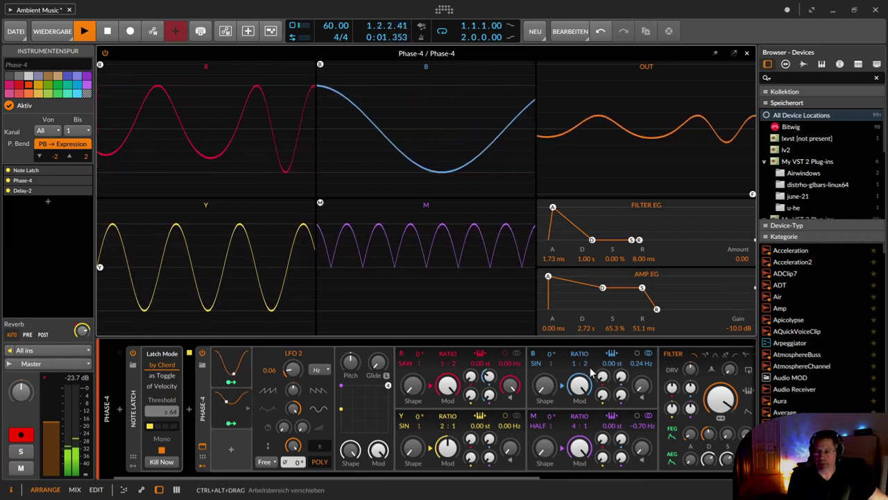
Step: Try a phase of -17° and a formant of 5 on Phase-4's oscillator B, restoring 0° and 1
{"action": "left_click_drag", "start_coordinate": [551, 368], "coordinate": [552, 361]}
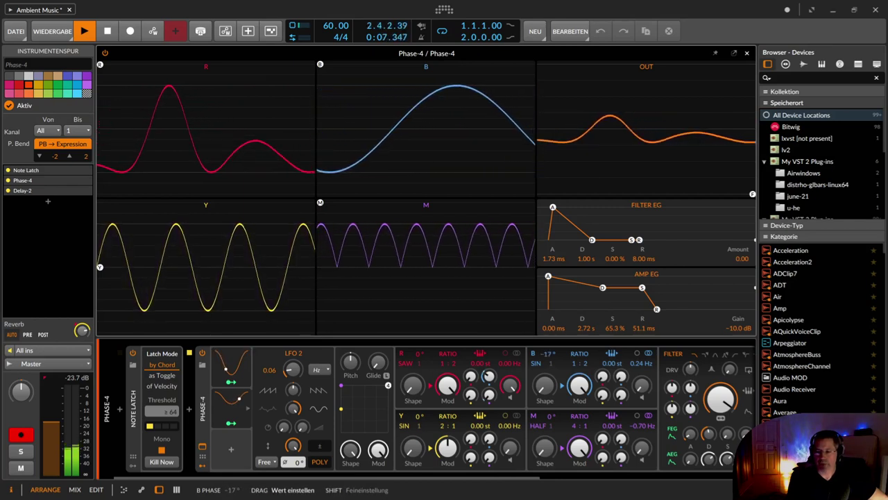
{"action": "double_click", "coordinate": [551, 354]}
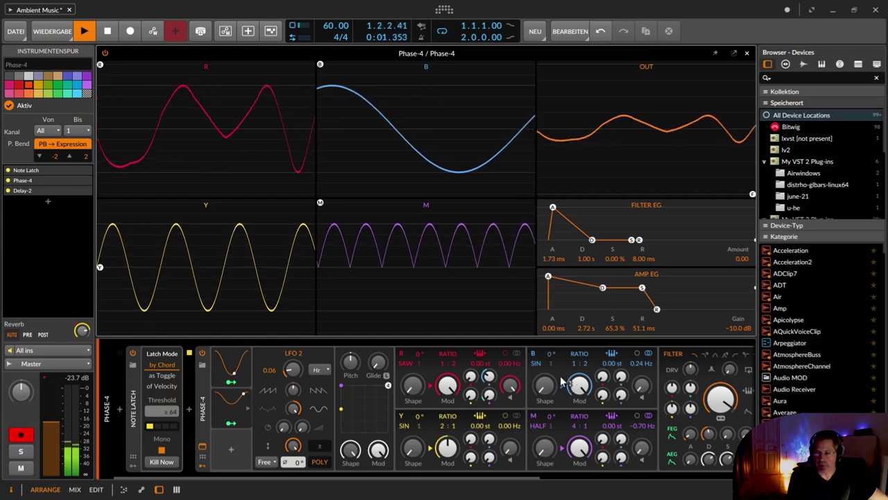
{"action": "left_click_drag", "start_coordinate": [552, 365], "coordinate": [552, 363]}
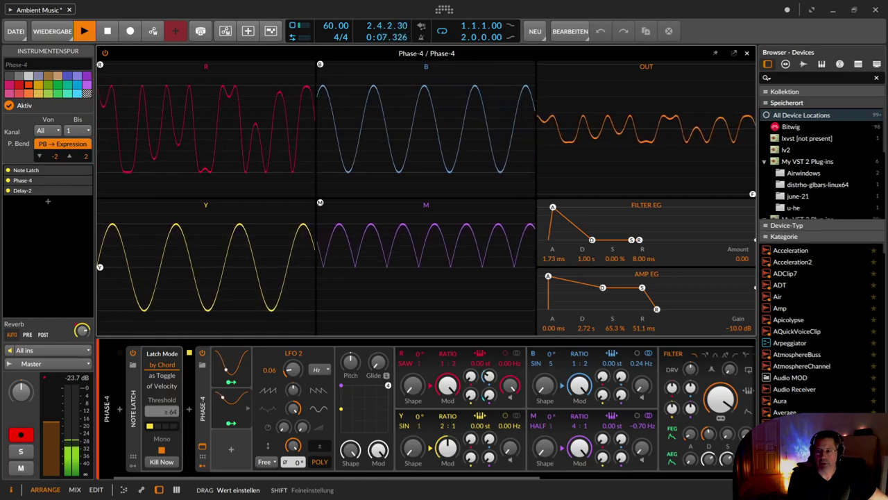
{"action": "left_click_drag", "start_coordinate": [551, 364], "coordinate": [555, 373]}
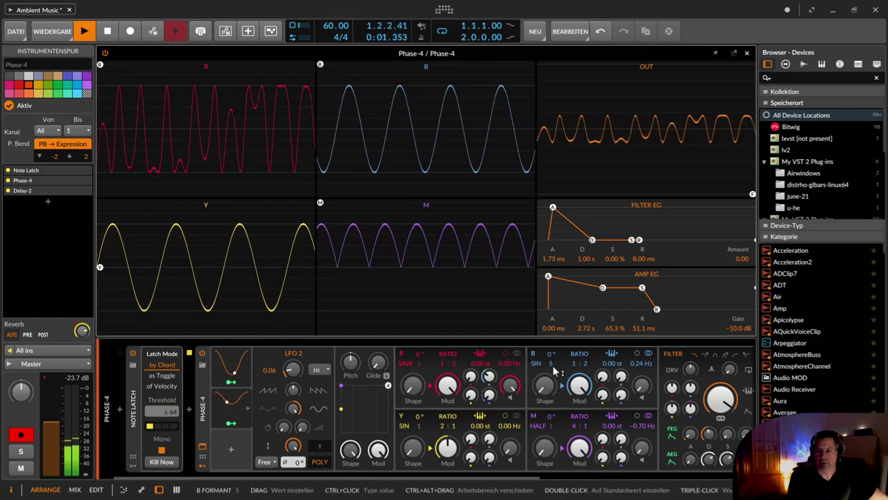
{"action": "left_click_drag", "start_coordinate": [551, 363], "coordinate": [551, 366]}
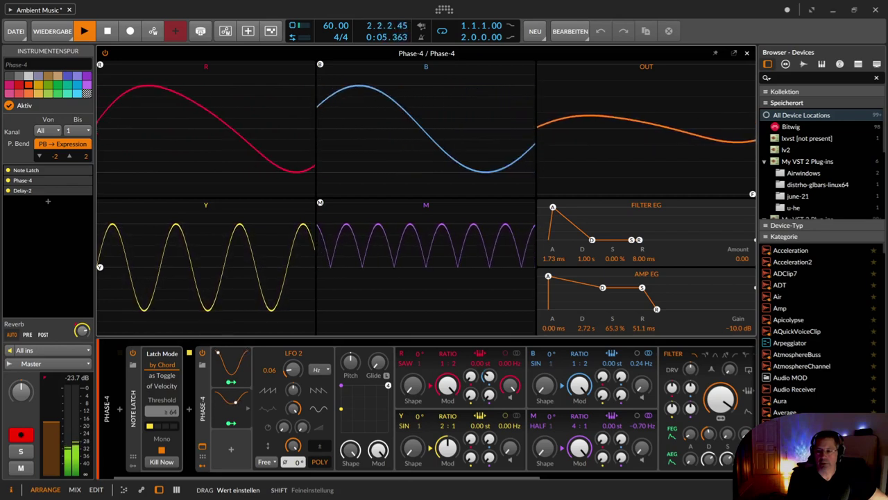
{"action": "left_click_drag", "start_coordinate": [489, 373], "coordinate": [488, 375]}
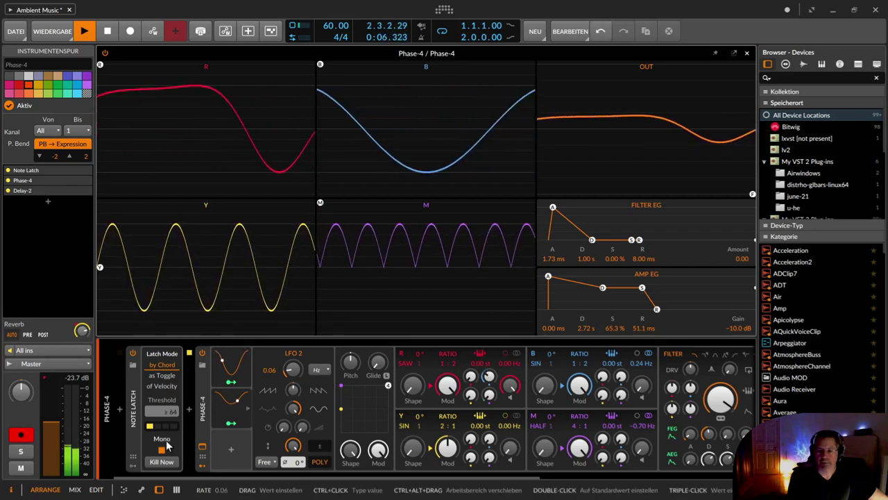
Step: Add a Steps modulator to the Phase-4 device and show its detail panel
{"action": "left_click", "coordinate": [231, 451]}
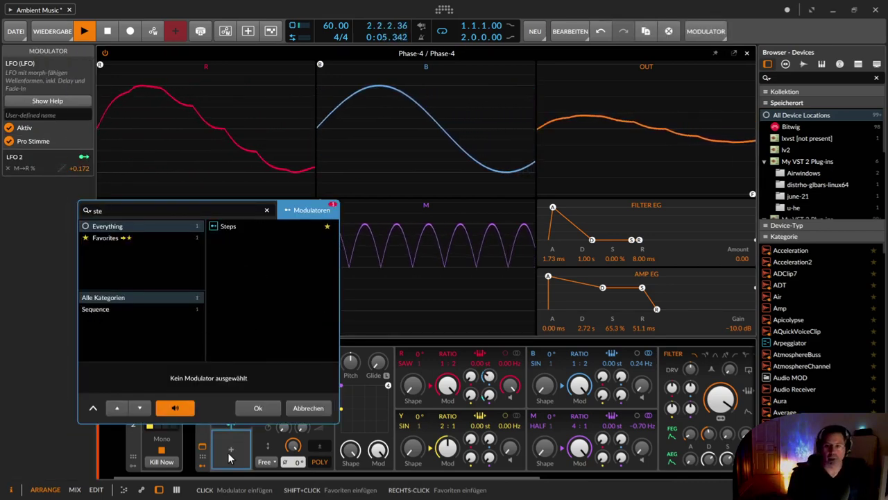
{"action": "key", "text": "Down"}
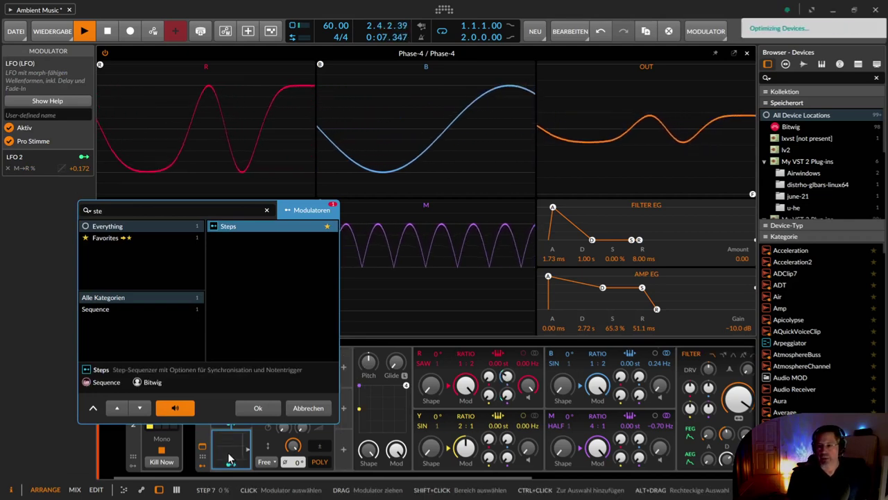
{"action": "key", "text": "Return"}
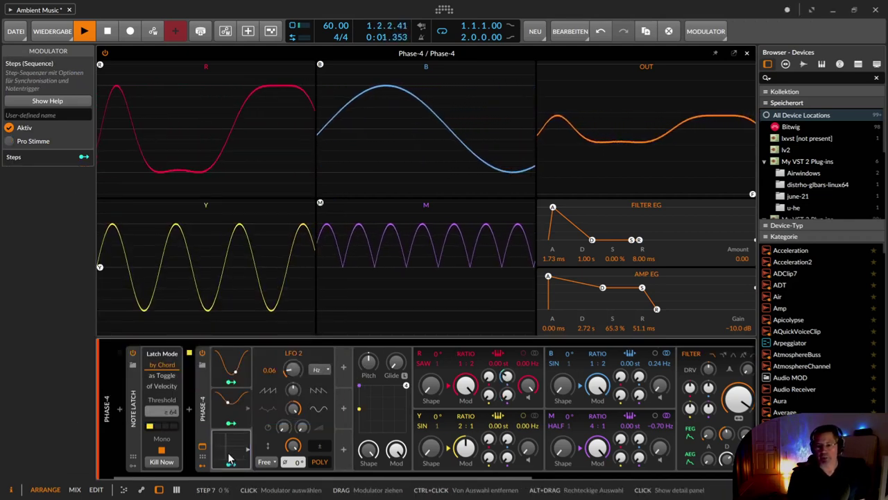
{"action": "left_click", "coordinate": [230, 459]}
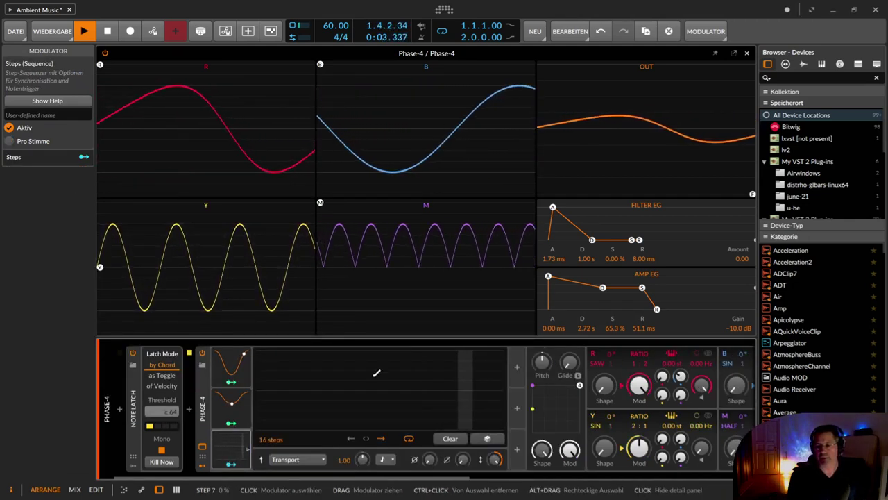
Step: Configure the Steps modulator with 20 steps, an 8th note timebase and the Free running trigger mode
{"action": "left_click_drag", "start_coordinate": [267, 441], "coordinate": [267, 427]}
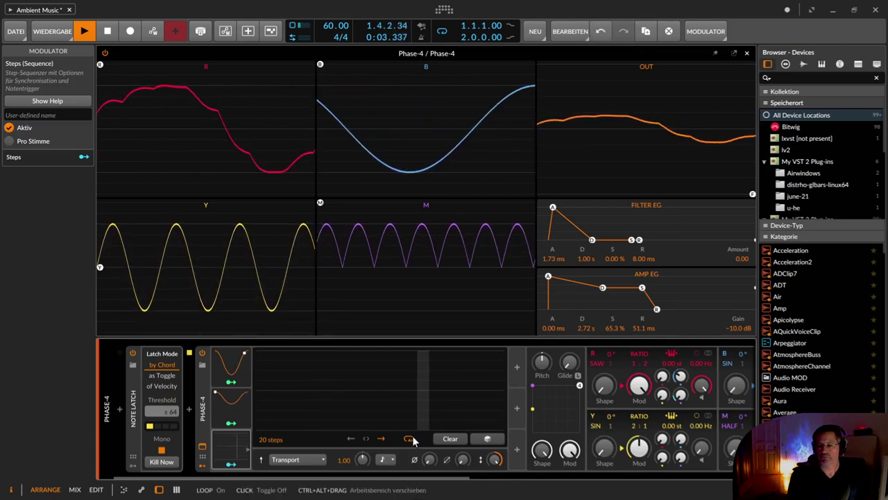
{"action": "left_click", "coordinate": [386, 461]}
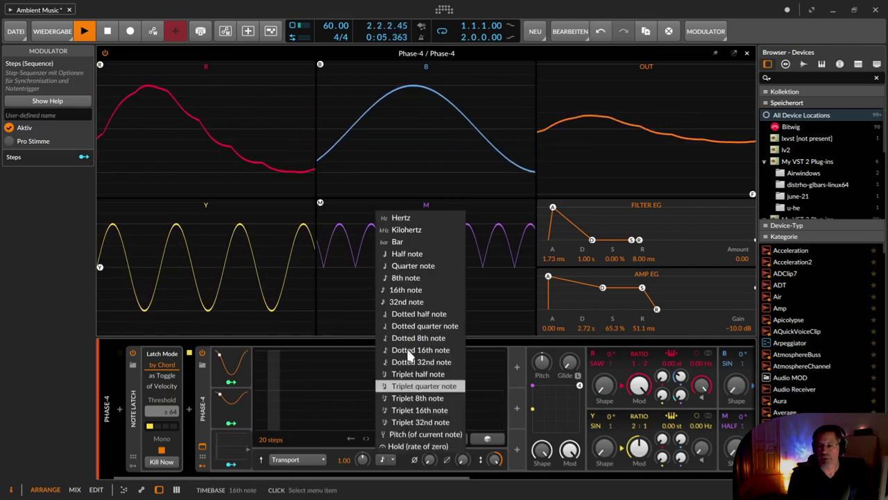
{"action": "left_click", "coordinate": [413, 278]}
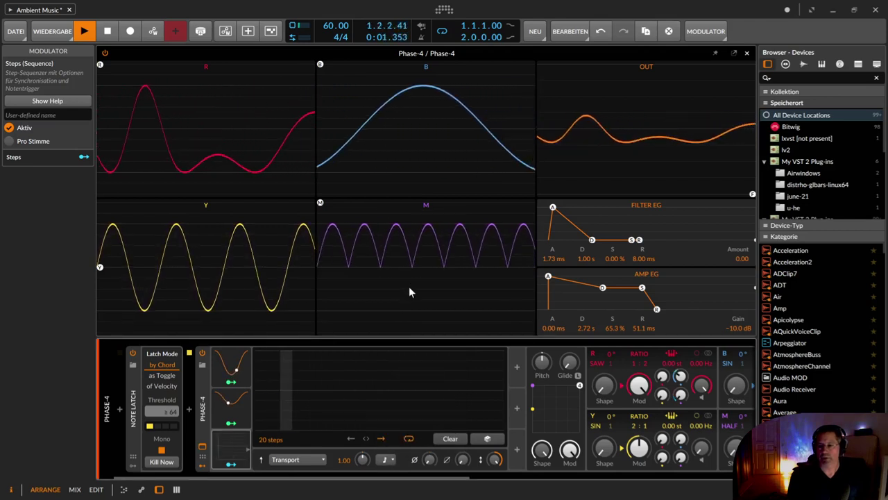
{"action": "left_click", "coordinate": [317, 460]}
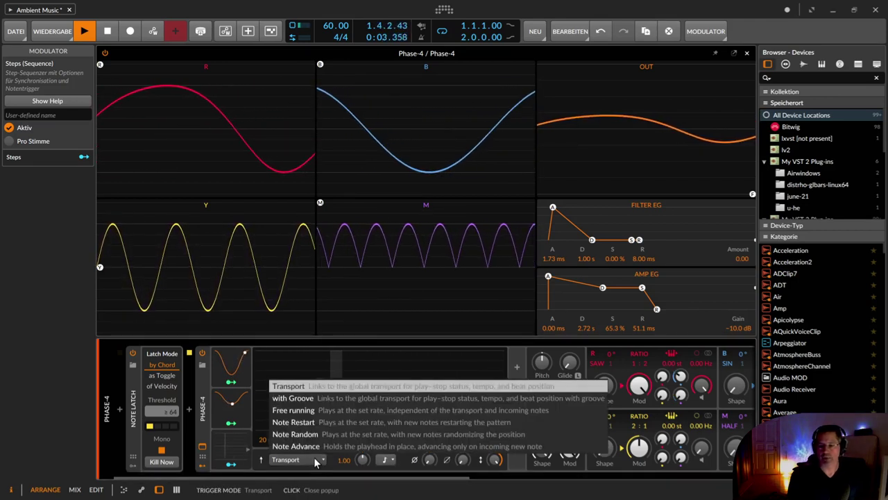
{"action": "left_click", "coordinate": [316, 410]}
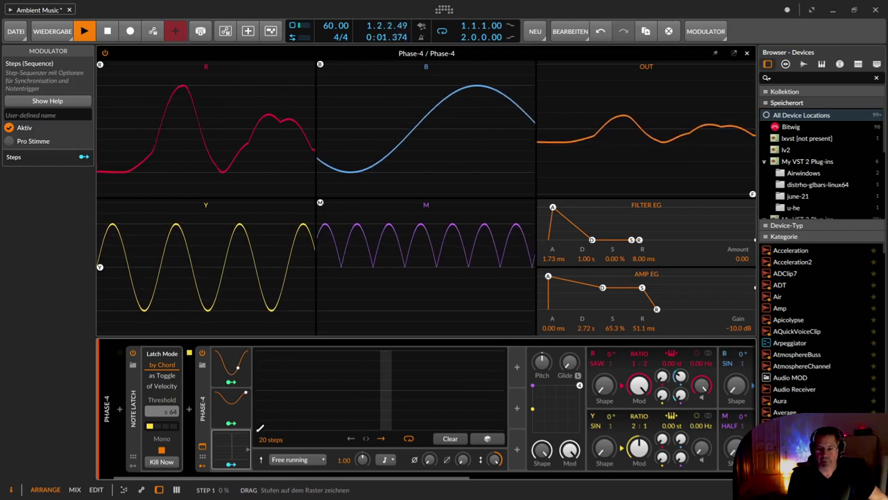
Step: Map the Steps modulator to oscillator B's formant by +8.000 and lengthen its sequence to 47 steps
{"action": "left_click", "coordinate": [232, 464]}
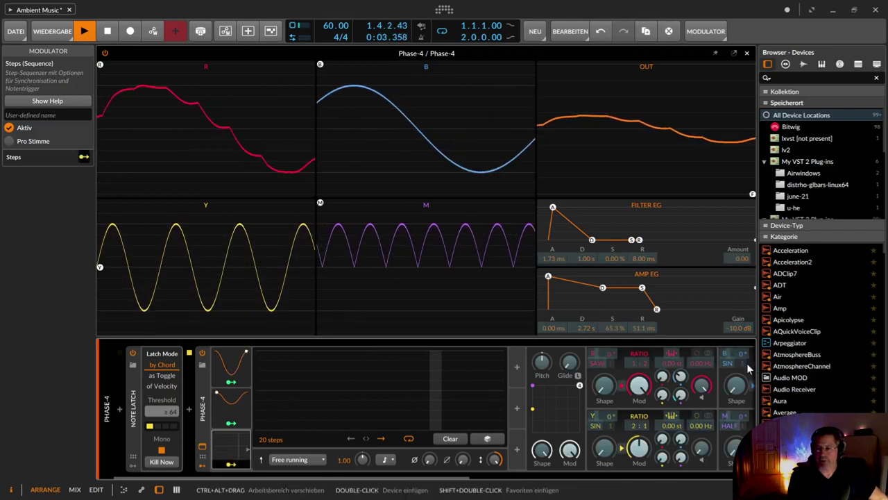
{"action": "left_click_drag", "start_coordinate": [737, 385], "coordinate": [737, 342]}
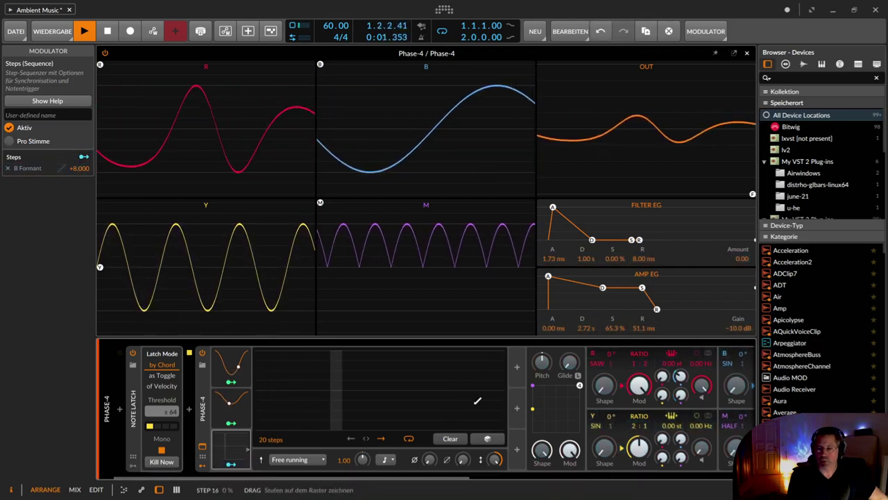
{"action": "left_click", "coordinate": [485, 387]}
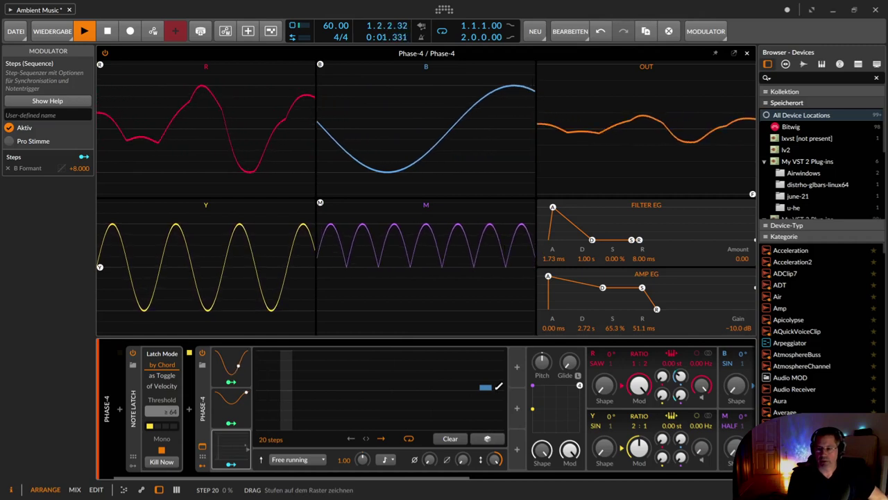
{"action": "left_click_drag", "start_coordinate": [275, 440], "coordinate": [275, 357]}
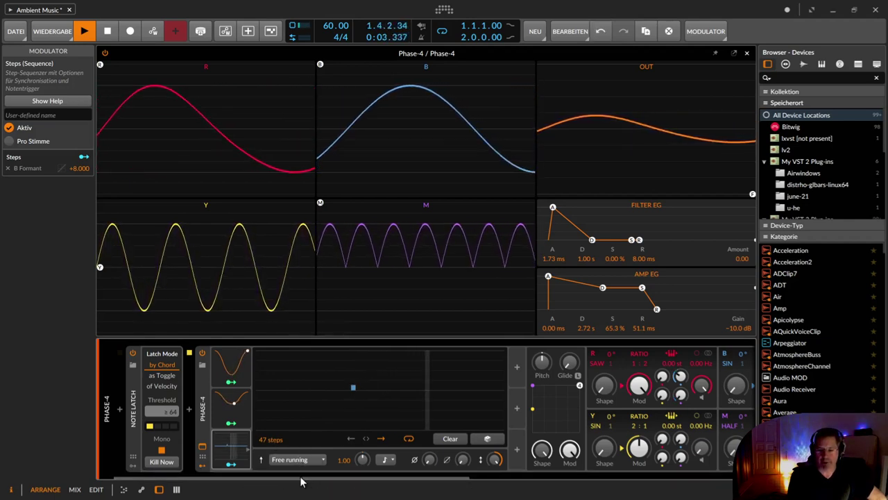
Step: Hide the inspector and apply the Steps modulation to oscillator R's B→R modulation amount
{"action": "left_click_drag", "start_coordinate": [304, 478], "coordinate": [384, 476]}
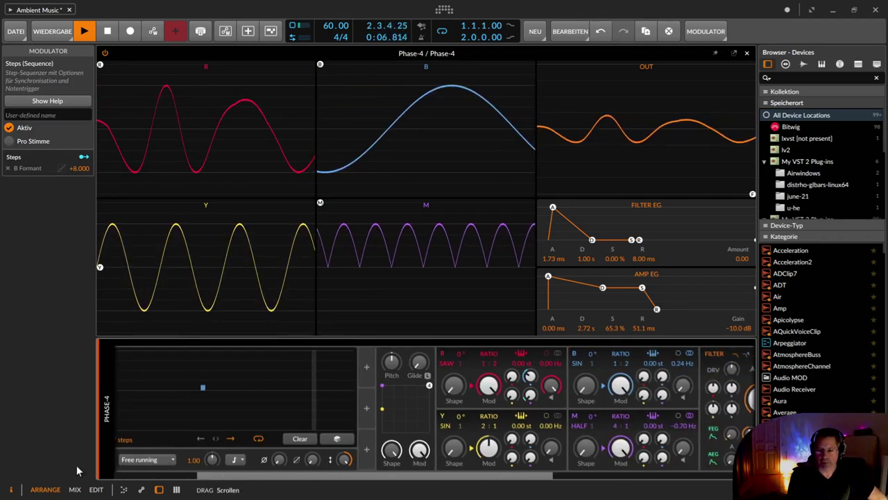
{"action": "left_click", "coordinate": [11, 489]}
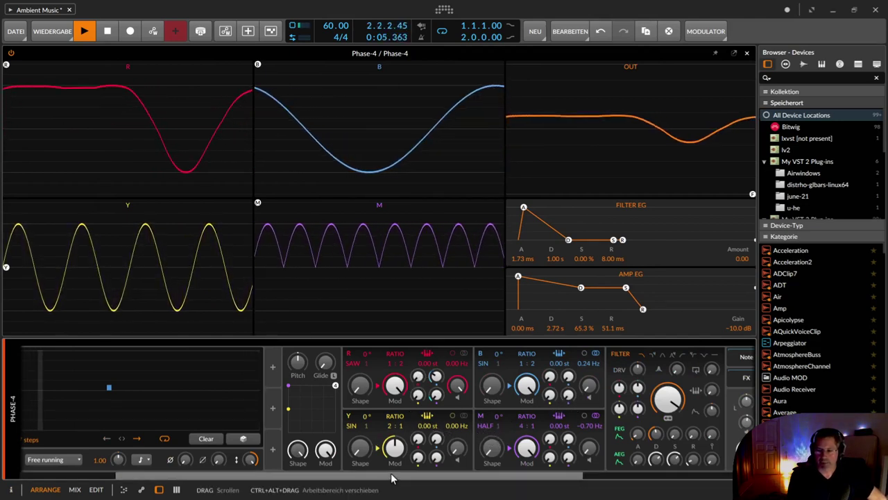
{"action": "left_click_drag", "start_coordinate": [381, 476], "coordinate": [166, 471]}
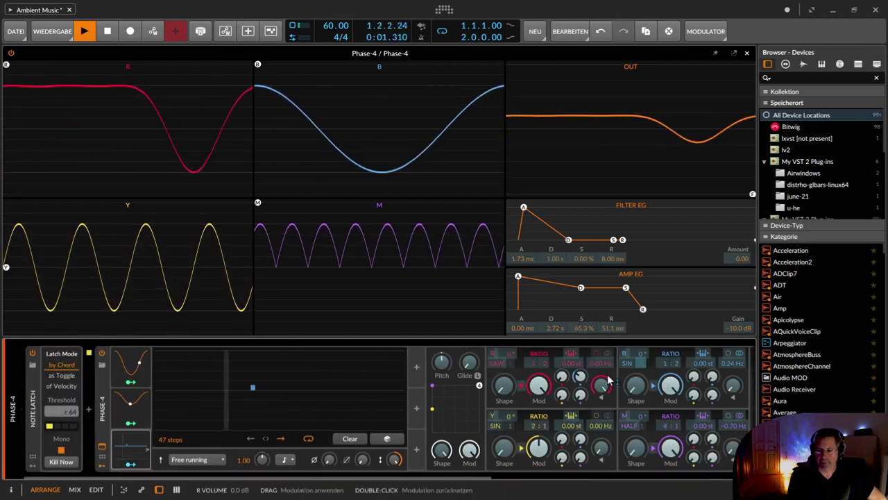
{"action": "left_click_drag", "start_coordinate": [581, 378], "coordinate": [580, 389]}
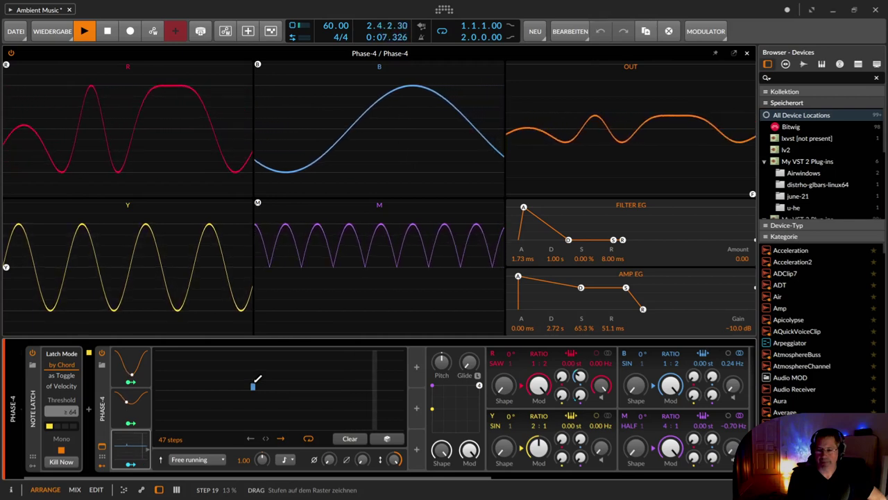
Step: Try low bars at steps 1–2, 8–9 and 25 of the Steps sequence, clearing those before step 10
{"action": "left_click", "coordinate": [160, 385]}
{"action": "left_click_drag", "start_coordinate": [198, 381], "coordinate": [200, 376]}
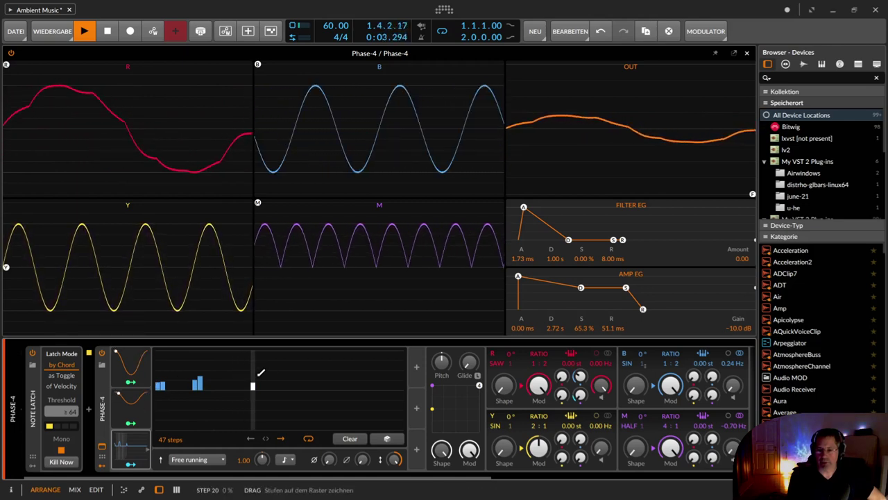
{"action": "left_click", "coordinate": [286, 377]}
{"action": "mouse_move", "coordinate": [195, 385]}
{"action": "left_mouse_down"}
{"action": "mouse_move", "coordinate": [206, 389]}
{"action": "mouse_move", "coordinate": [159, 386]}
{"action": "left_mouse_up"}
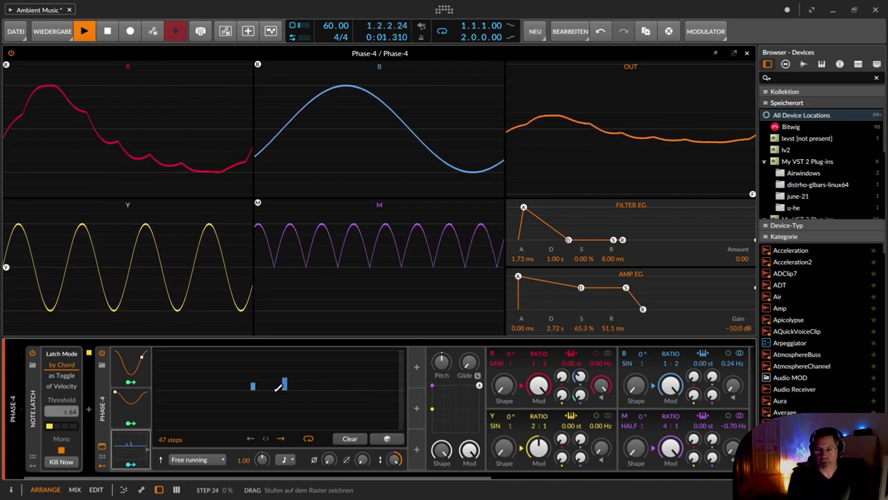
Step: Draw a short rising ramp of bars across steps 40 to 42 of the Steps sequence
{"action": "left_click", "coordinate": [376, 379]}
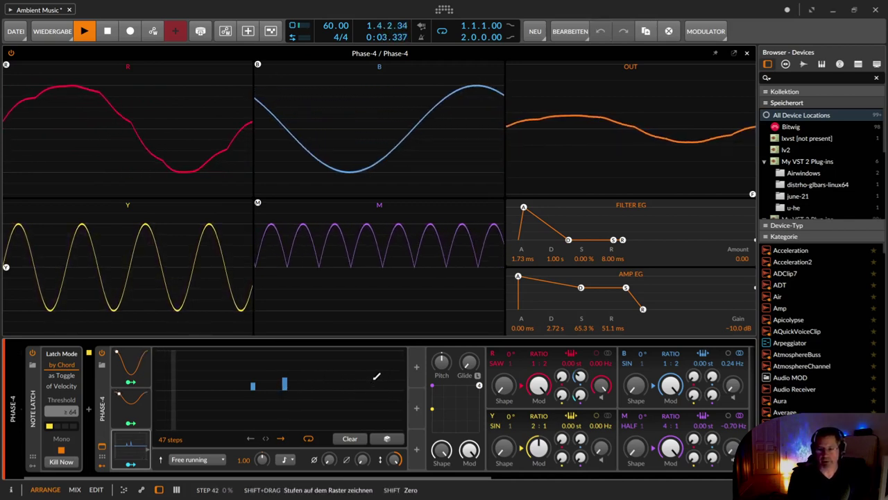
{"action": "left_click_drag", "start_coordinate": [376, 374], "coordinate": [375, 369]}
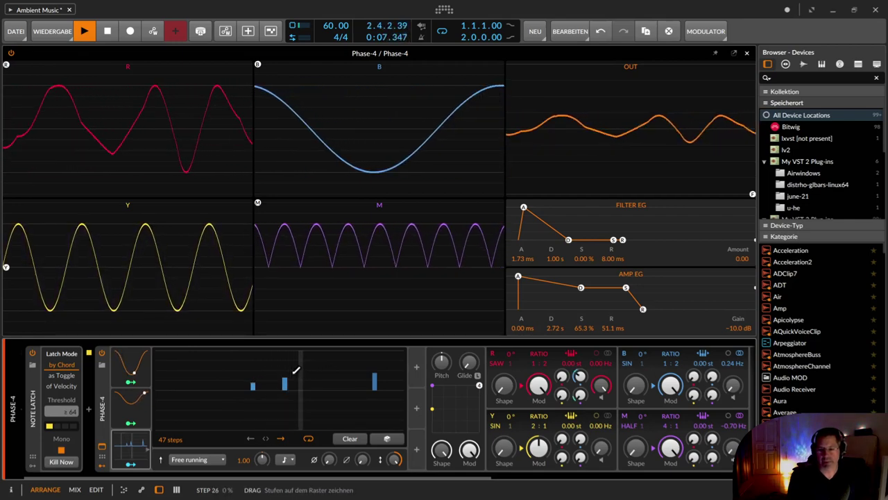
{"action": "left_click_drag", "start_coordinate": [369, 381], "coordinate": [364, 384]}
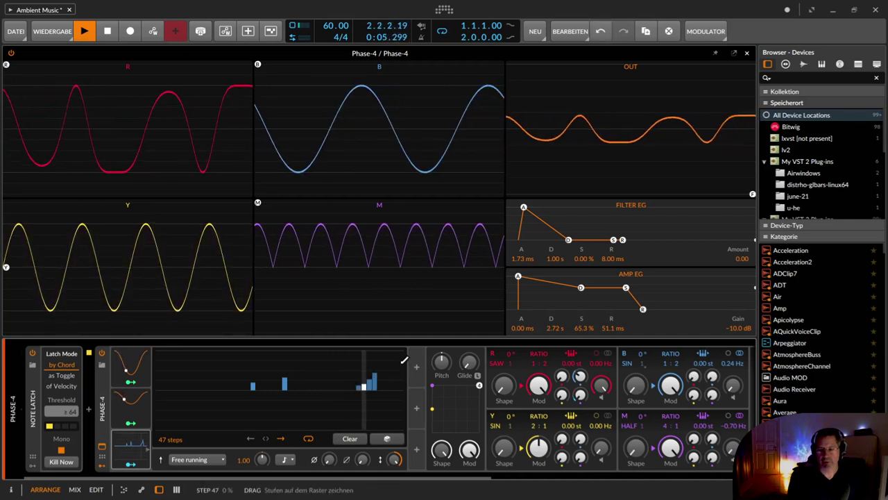
{"action": "left_click_drag", "start_coordinate": [362, 382], "coordinate": [363, 386]}
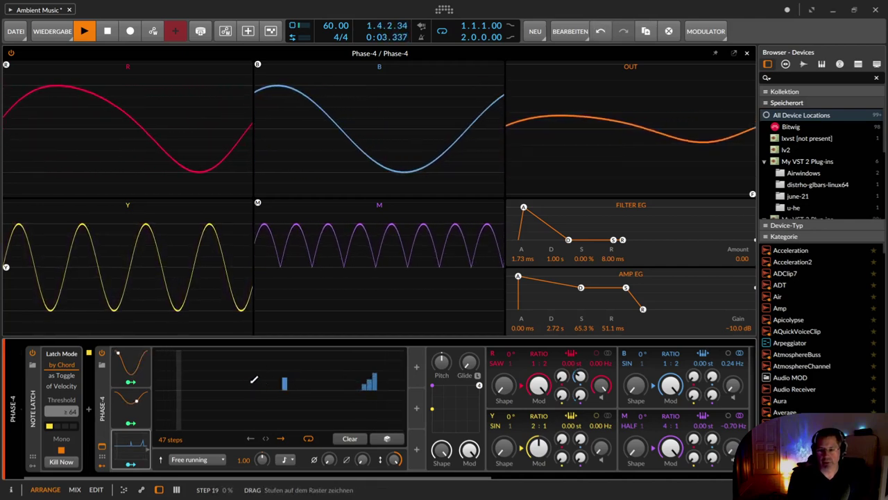
Step: Rework the earlier part of the Steps sequence, keeping just one low bar at step 10 before the ramp
{"action": "left_click", "coordinate": [252, 379]}
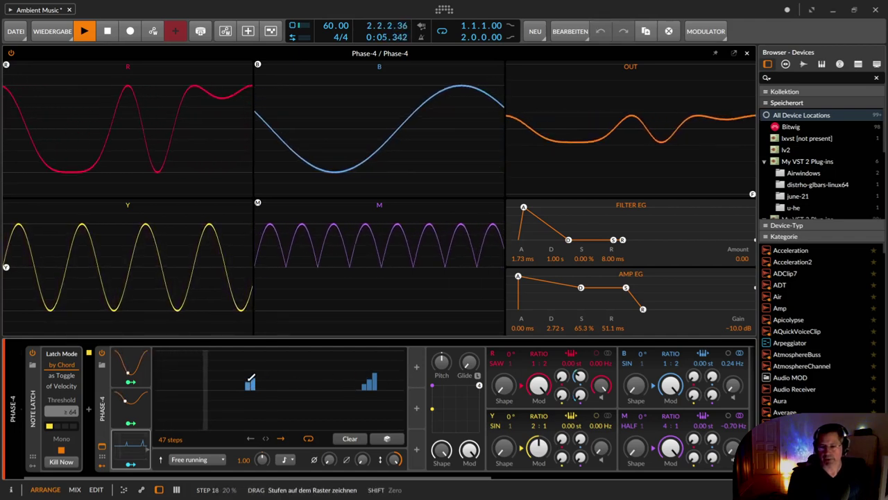
{"action": "left_click", "coordinate": [248, 379]}
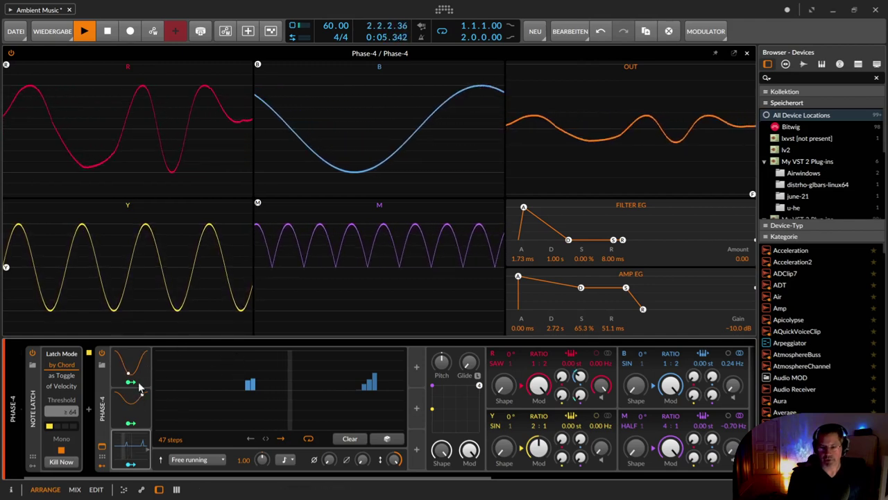
{"action": "left_click", "coordinate": [203, 381]}
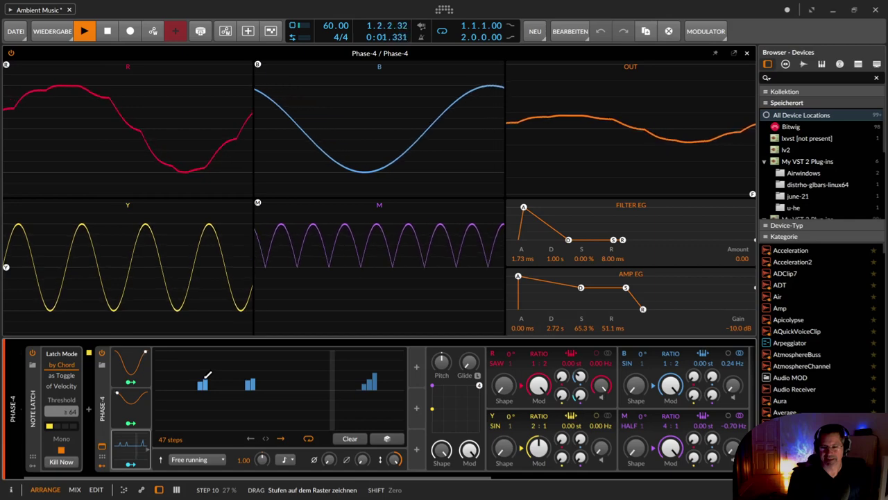
{"action": "mouse_move", "coordinate": [204, 383]}
{"action": "left_mouse_down"}
{"action": "mouse_move", "coordinate": [307, 396]}
{"action": "mouse_move", "coordinate": [383, 364]}
{"action": "left_mouse_up"}
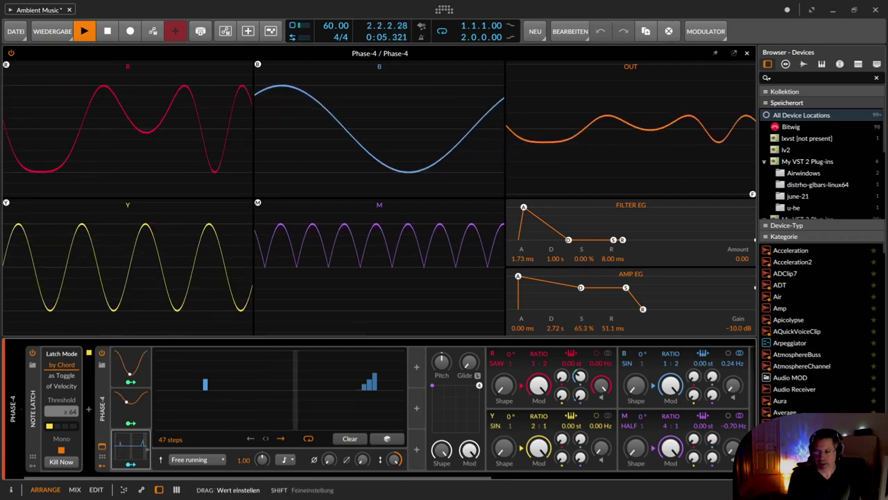
Step: Set oscillator Y's waveform to PW and raise its R→Y and Y→Y modulation amounts, adding only a slight Y→R amount
{"action": "left_click_drag", "start_coordinate": [495, 426], "coordinate": [496, 414]}
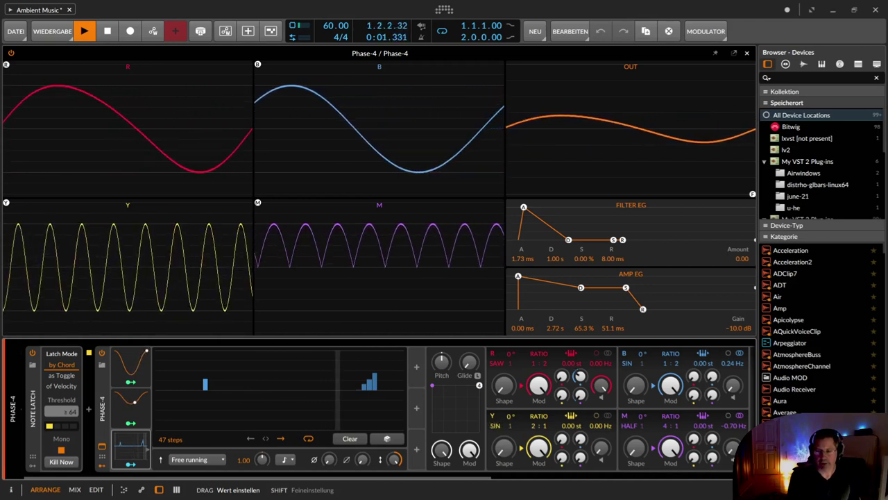
{"action": "left_click_drag", "start_coordinate": [491, 424], "coordinate": [498, 411]}
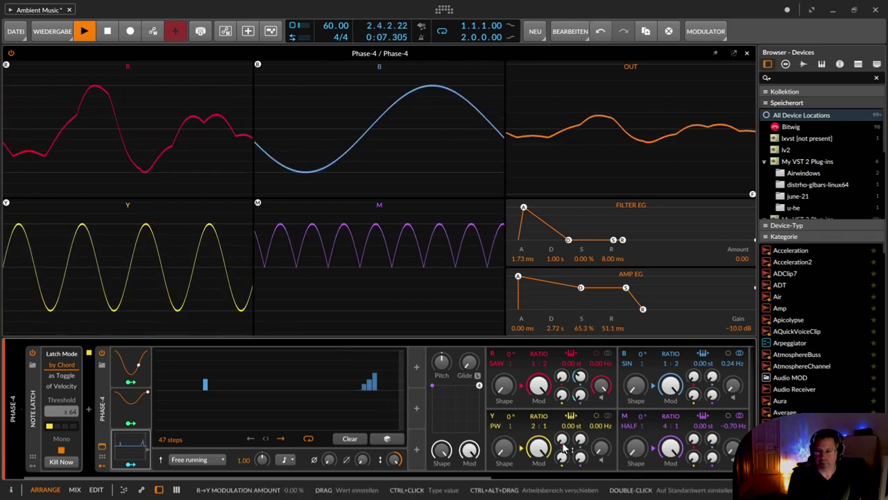
{"action": "left_click_drag", "start_coordinate": [602, 449], "coordinate": [562, 453]}
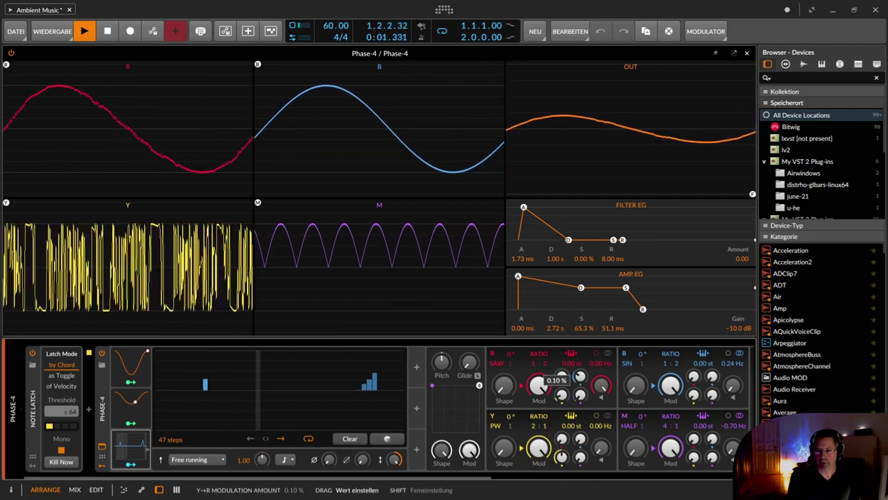
{"action": "left_click_drag", "start_coordinate": [564, 395], "coordinate": [564, 392]}
{"action": "left_click_drag", "start_coordinate": [562, 457], "coordinate": [563, 437]}
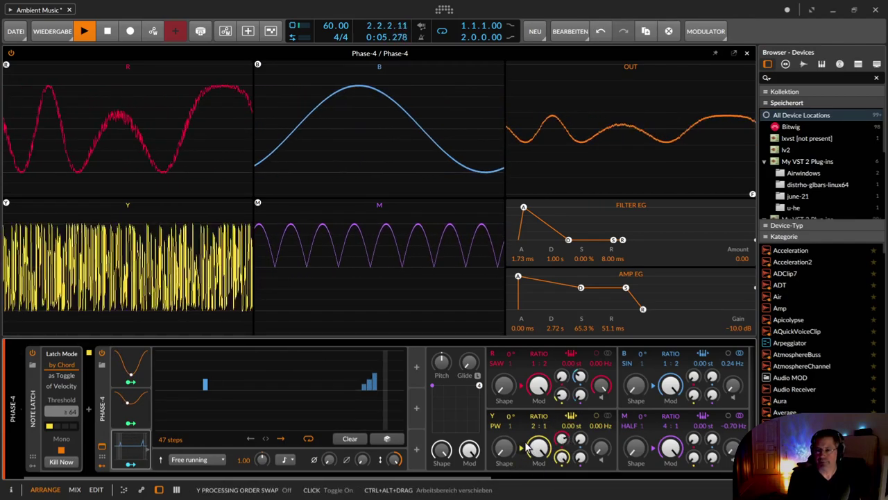
{"action": "left_click_drag", "start_coordinate": [561, 376], "coordinate": [560, 379]}
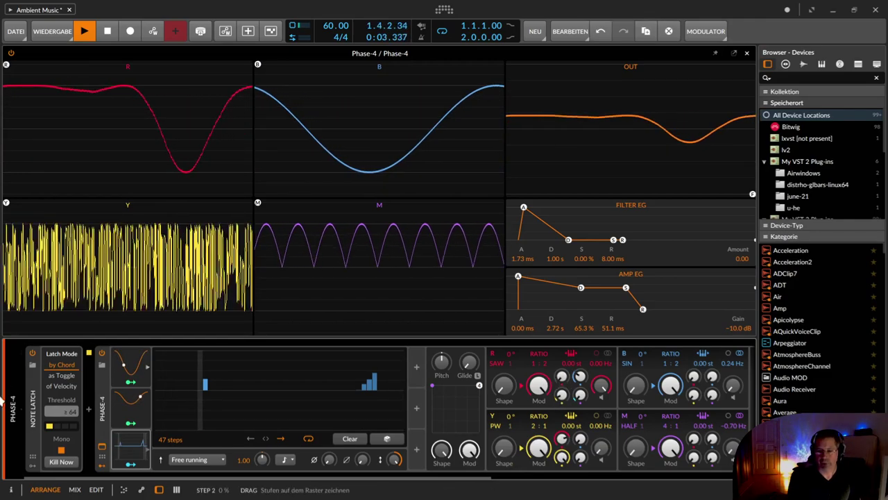
Step: Collapse the Steps detail panel, duplicate the second LFO into a free modulator slot and set the copy's rate to 0.15 Hz
{"action": "double_click", "coordinate": [134, 442]}
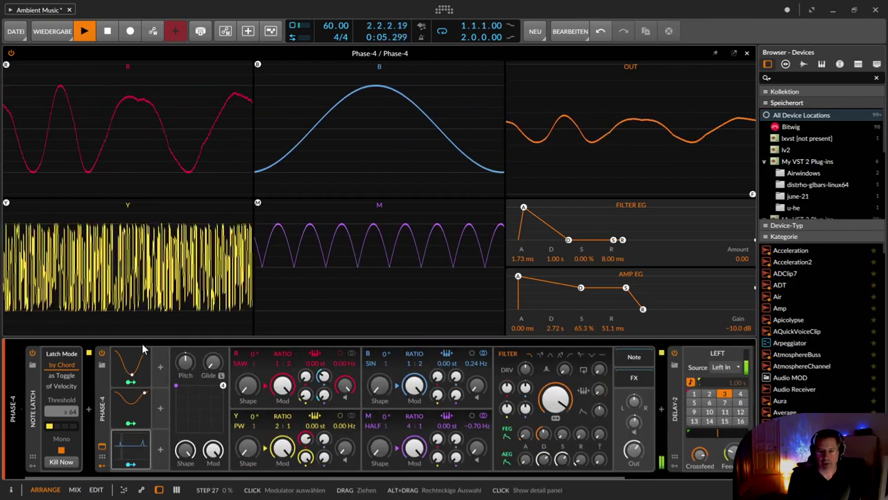
{"action": "left_click", "coordinate": [143, 409]}
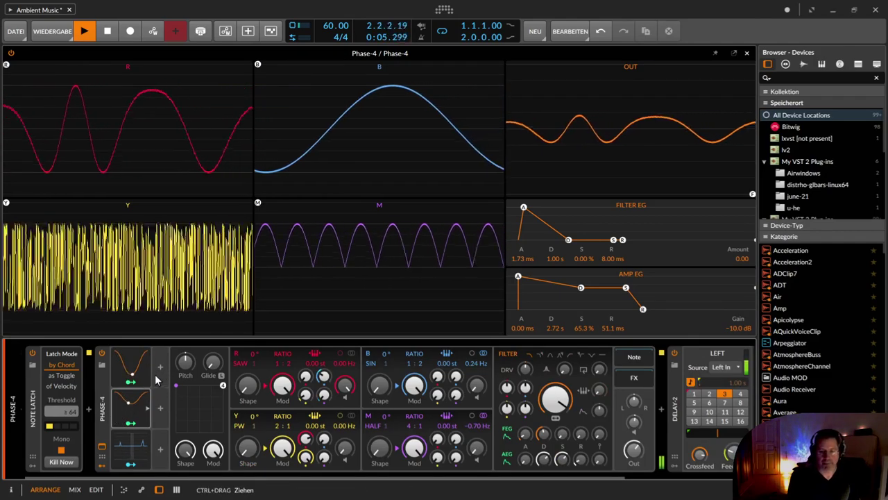
{"action": "left_click_drag", "start_coordinate": [133, 398], "coordinate": [158, 375]}
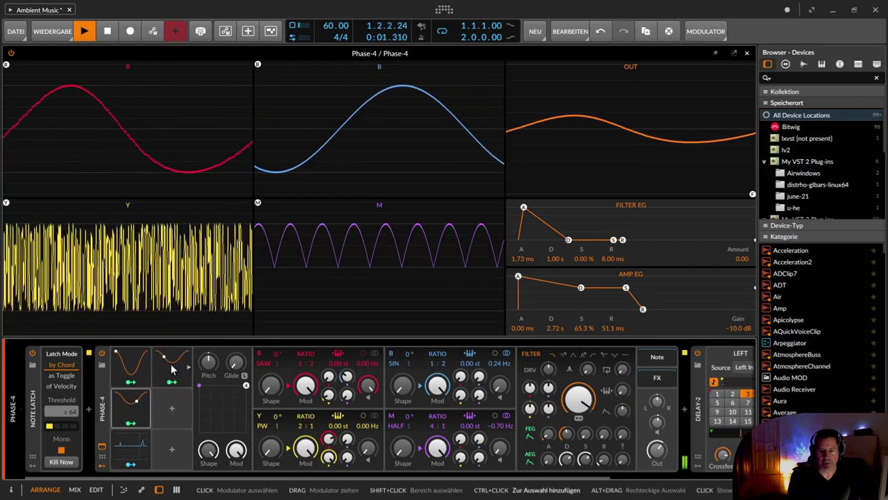
{"action": "left_click", "coordinate": [172, 370]}
{"action": "left_click_drag", "start_coordinate": [234, 369], "coordinate": [234, 355]}
Step: Map LFO 3 to oscillator R's Y→R Modulation Amount with a depth of about +0.13
{"action": "left_click", "coordinate": [172, 383]}
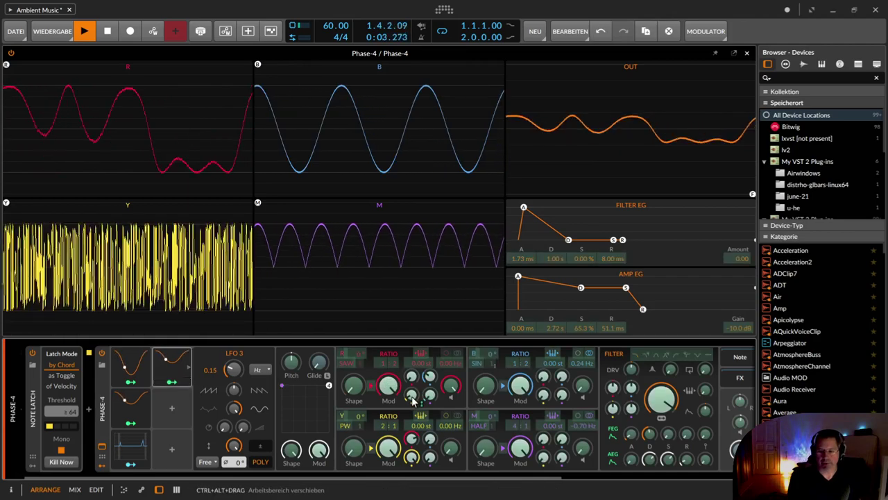
{"action": "left_click_drag", "start_coordinate": [411, 396], "coordinate": [411, 392]}
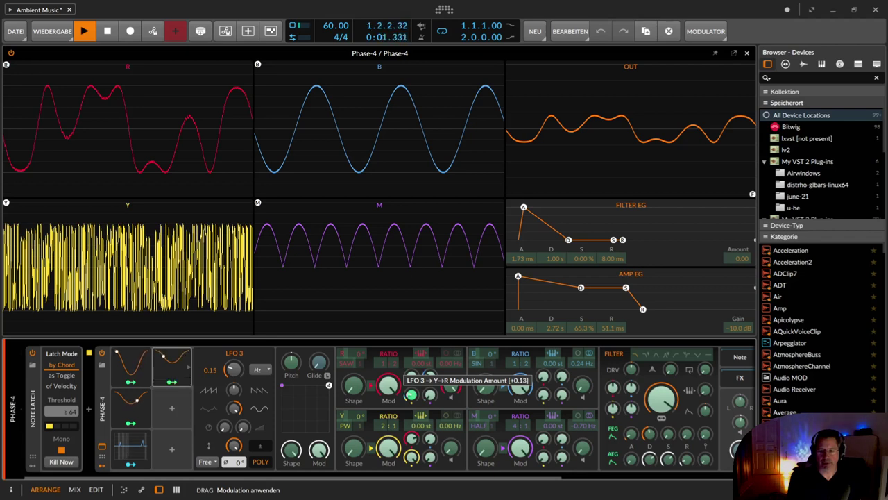
{"action": "left_click_drag", "start_coordinate": [411, 393], "coordinate": [411, 390]}
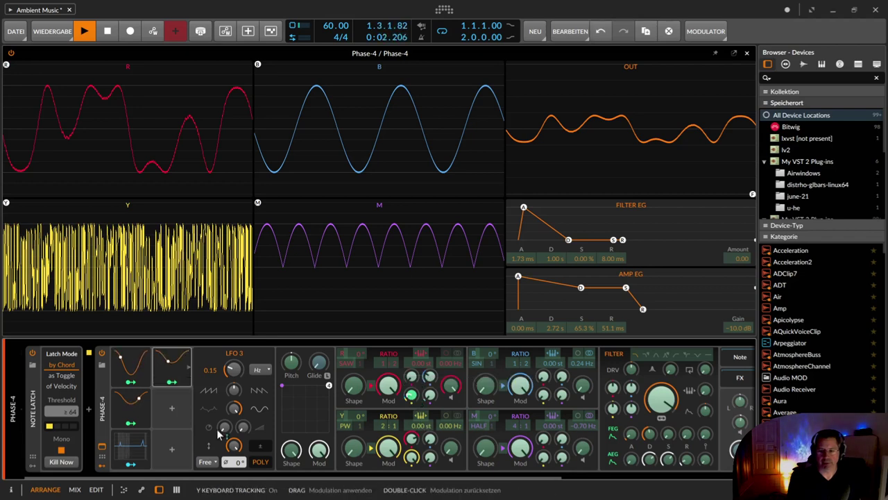
{"action": "left_click", "coordinate": [172, 383]}
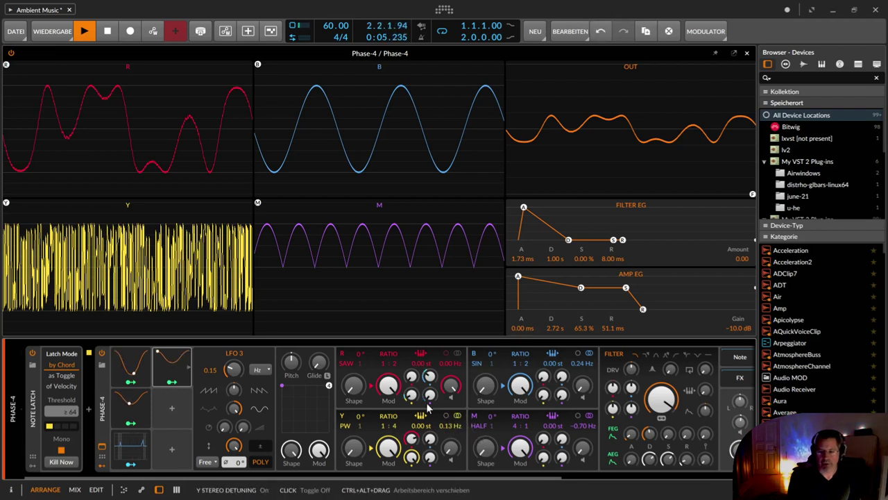
Step: Lower the base Y→R modulation amount to about 0.01% and recheck LFO 3's mapping to it
{"action": "left_click_drag", "start_coordinate": [411, 398], "coordinate": [410, 395]}
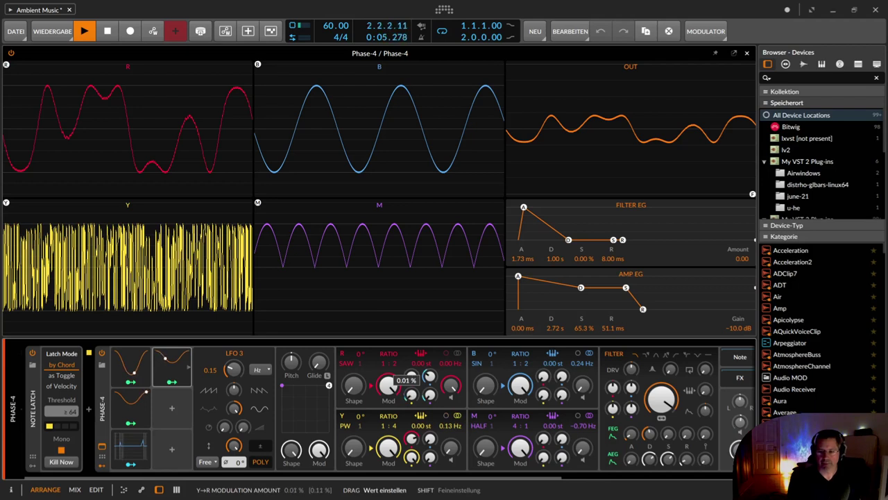
{"action": "left_click_drag", "start_coordinate": [411, 395], "coordinate": [381, 431]}
{"action": "left_click", "coordinate": [413, 414]}
{"action": "left_click", "coordinate": [172, 381]}
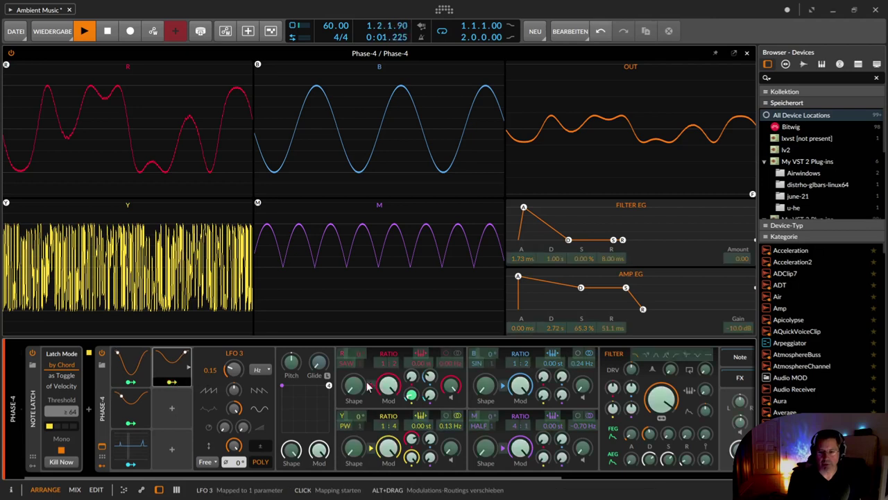
{"action": "left_click", "coordinate": [415, 411]}
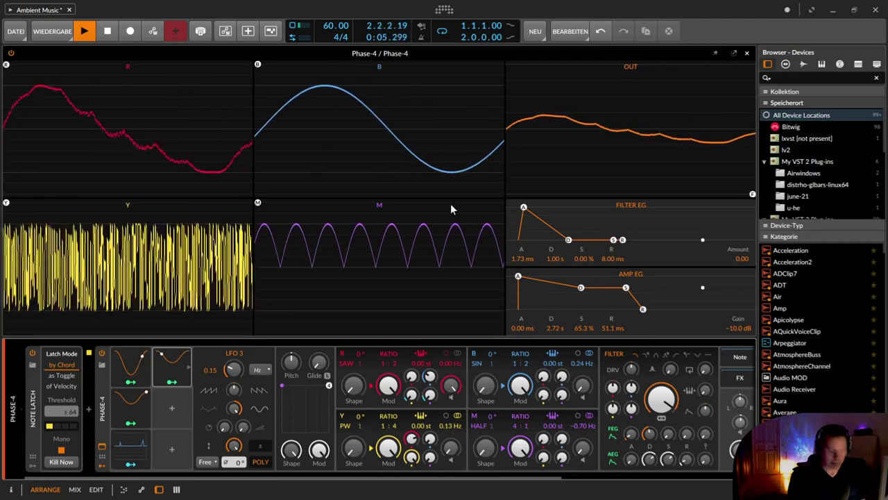
Step: Save the Ambient Music project and close the expanded Phase-4 view to return to the arrangement
{"action": "key", "text": "ctrl+s"}
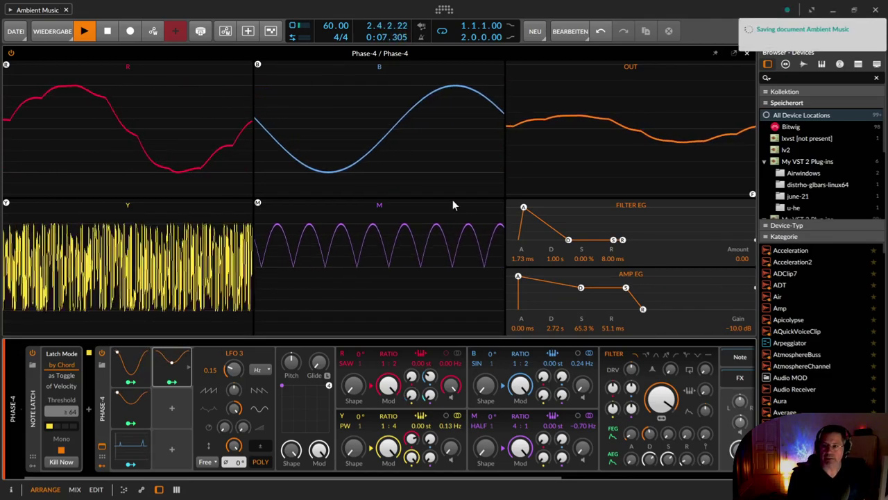
{"action": "left_click", "coordinate": [746, 53]}
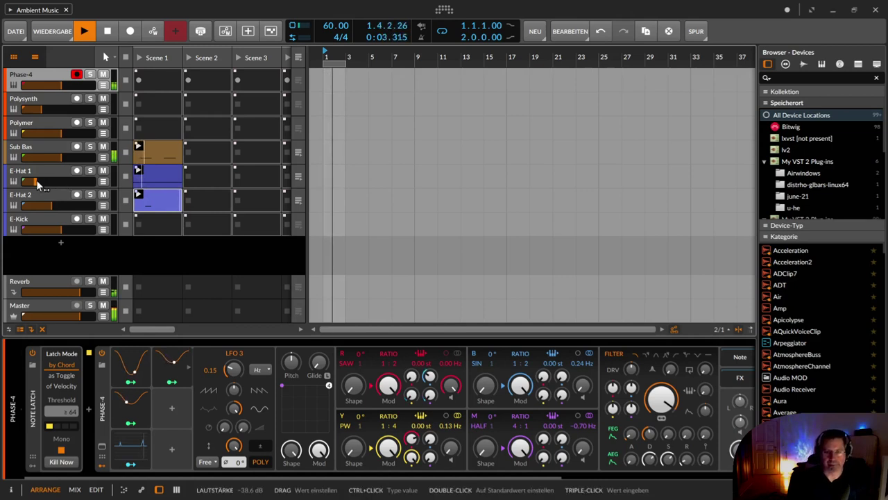
Step: Raise the E-Hat 1 track volume to −25.3 dB and set its C2 note's repeat count to 10
{"action": "left_click_drag", "start_coordinate": [38, 183], "coordinate": [39, 187]}
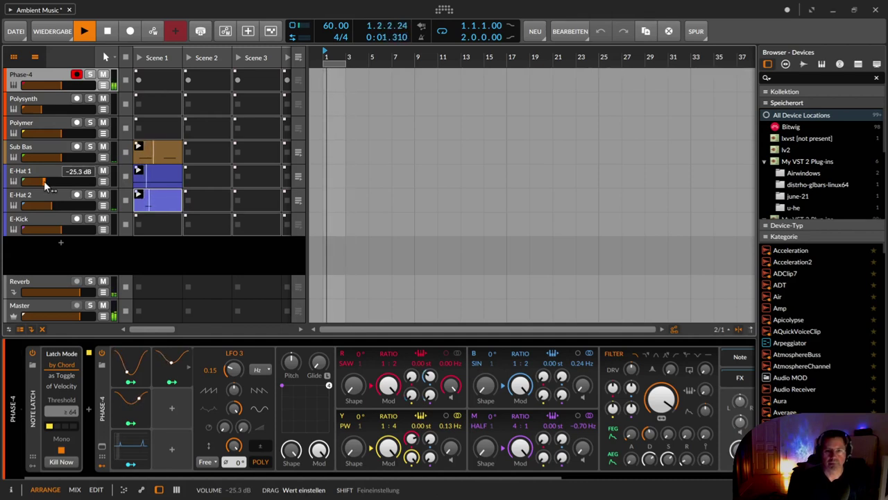
{"action": "double_click", "coordinate": [160, 177]}
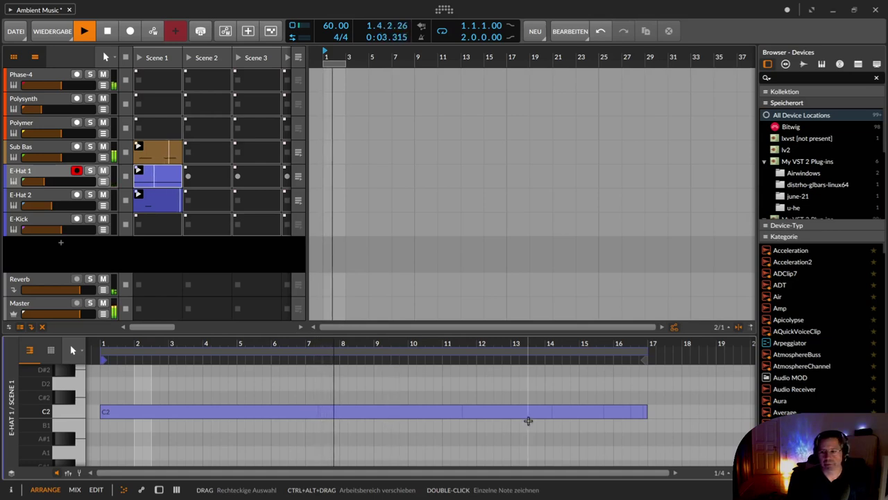
{"action": "left_click", "coordinate": [494, 408]}
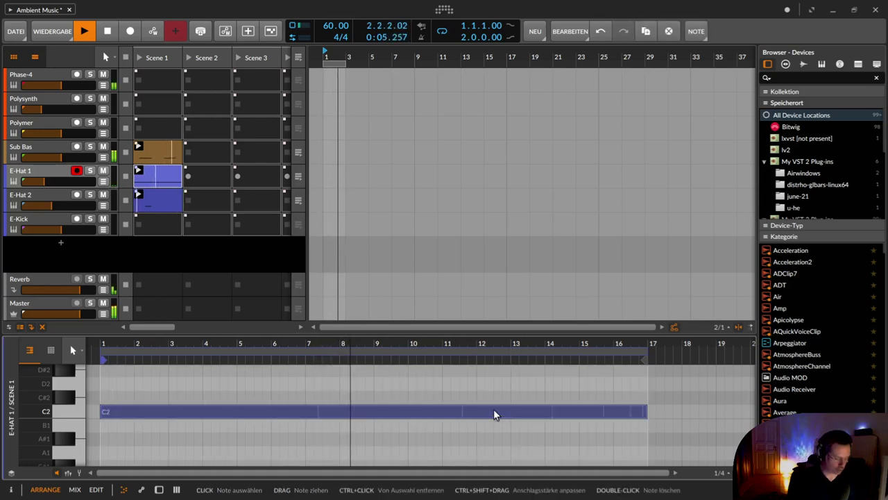
{"action": "key", "text": "i"}
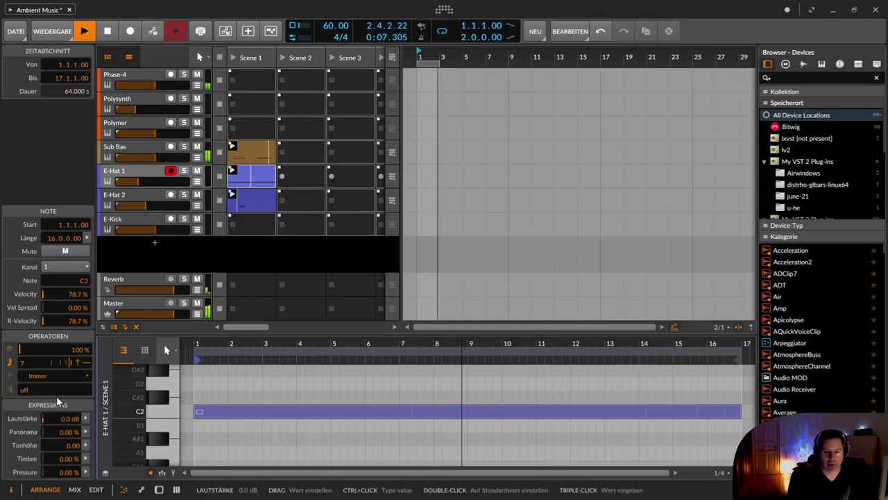
{"action": "left_click_drag", "start_coordinate": [25, 364], "coordinate": [25, 350]}
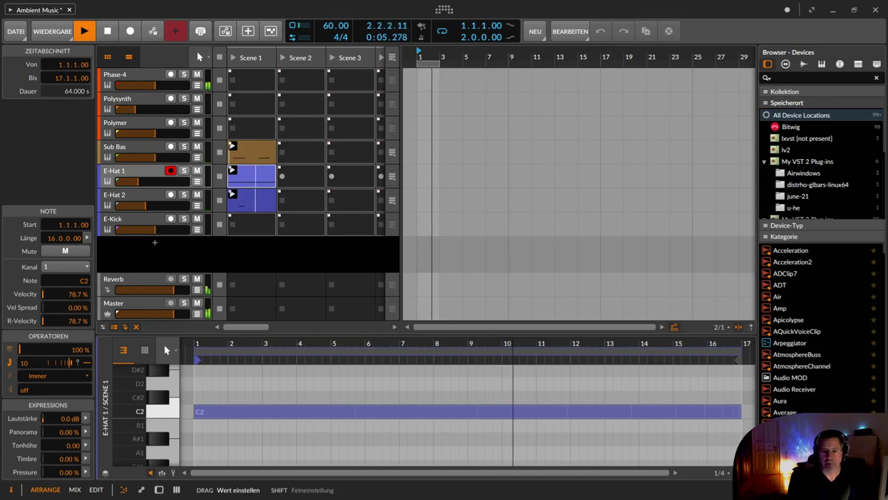
{"action": "left_click_drag", "start_coordinate": [68, 365], "coordinate": [69, 363]}
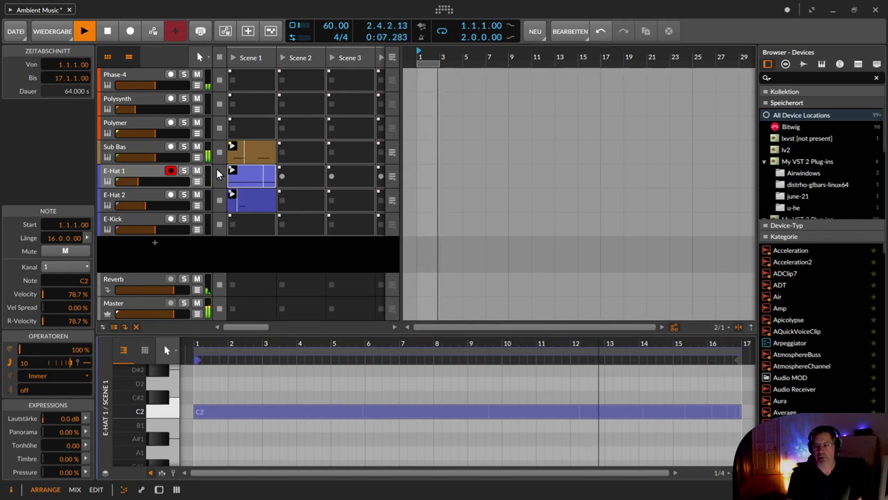
Step: Show the E-Hat device of the E-Hat 1 track and add a Random modulator to its first free slot
{"action": "left_click", "coordinate": [159, 489]}
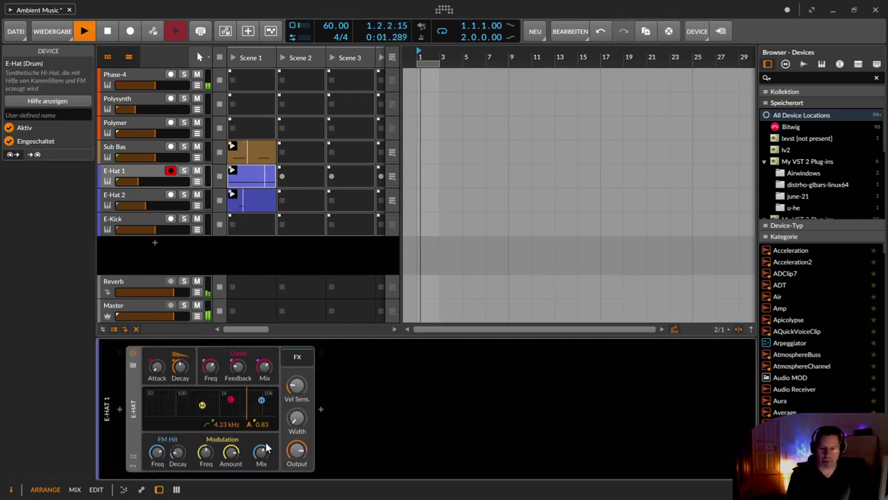
{"action": "left_click", "coordinate": [138, 462]}
{"action": "left_click", "coordinate": [156, 371]}
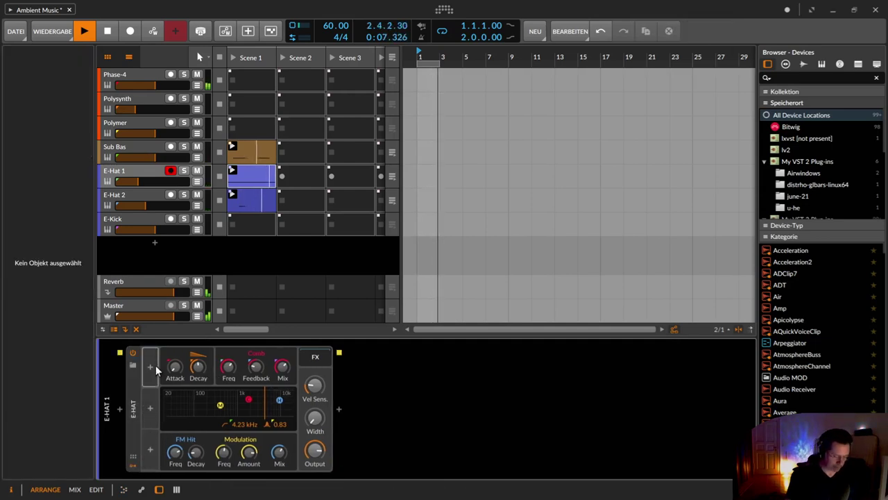
{"action": "key", "text": "Escape"}
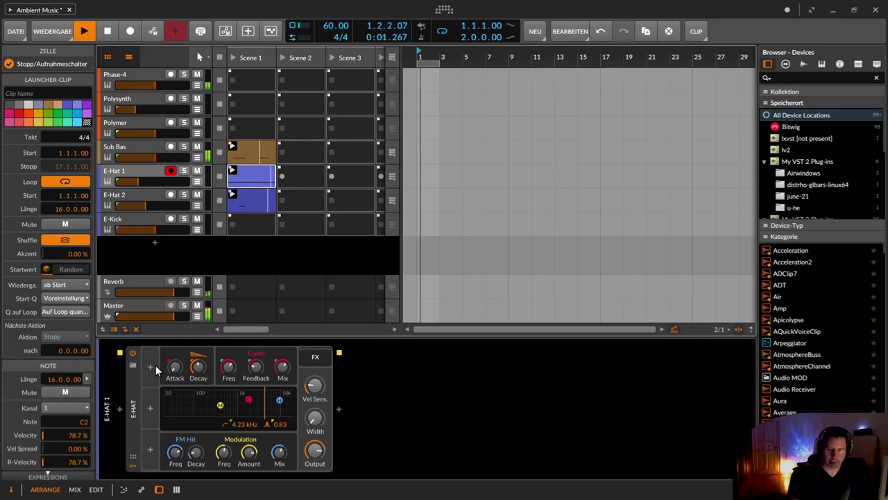
{"action": "left_click", "coordinate": [153, 366]}
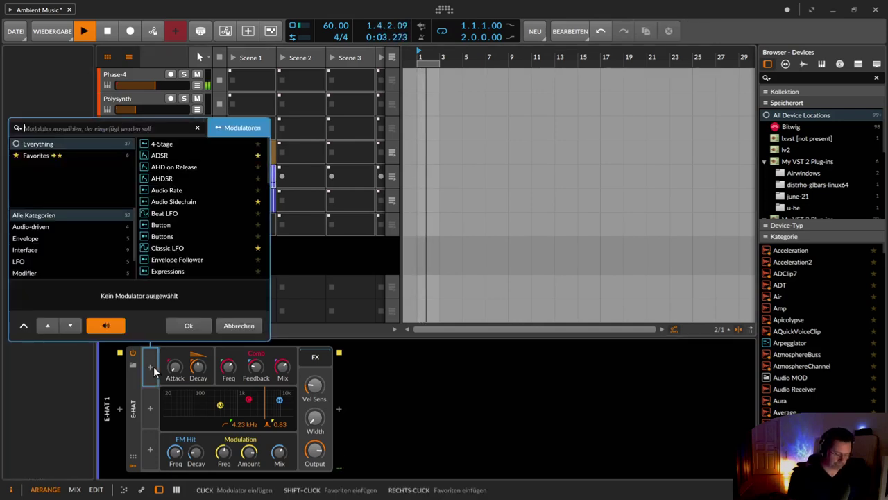
{"action": "type", "text": "Rand"}
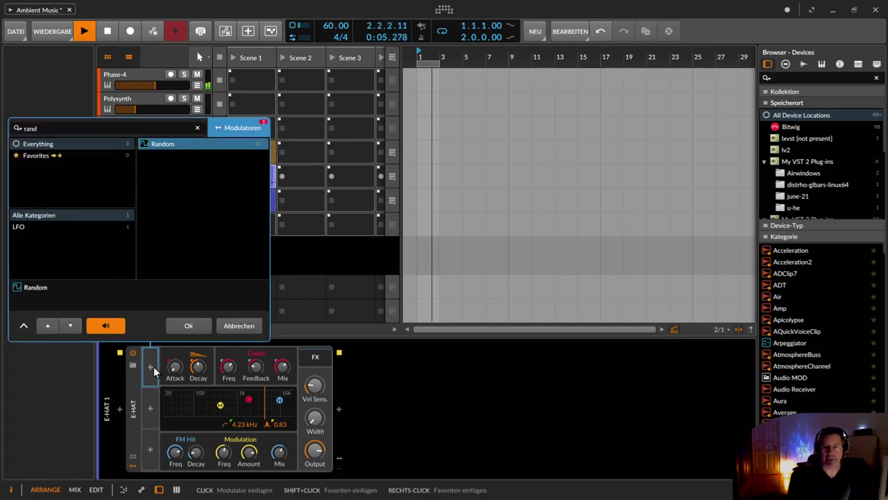
{"action": "key", "text": "Return"}
{"action": "left_click", "coordinate": [154, 368]}
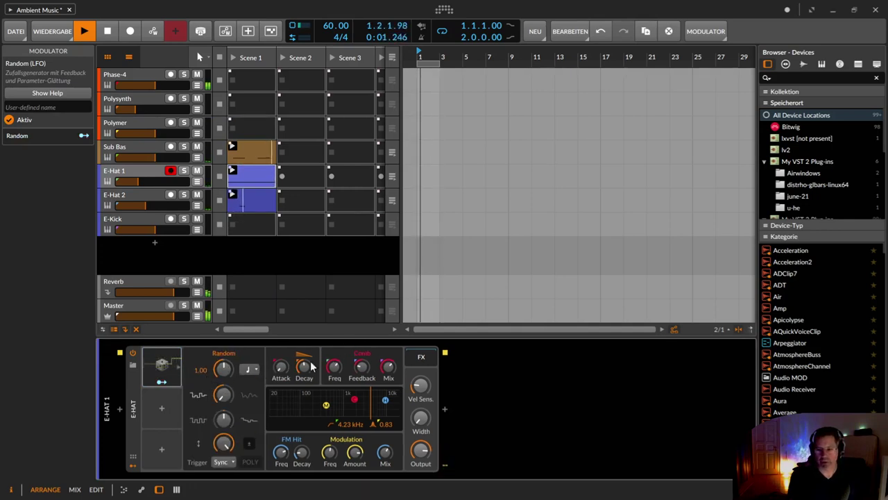
Step: Map the Random modulator to the E-Hat's Decay at +1.190 and Attack at +1.183, using bipolar output and Free trigger mode
{"action": "left_click", "coordinate": [165, 383]}
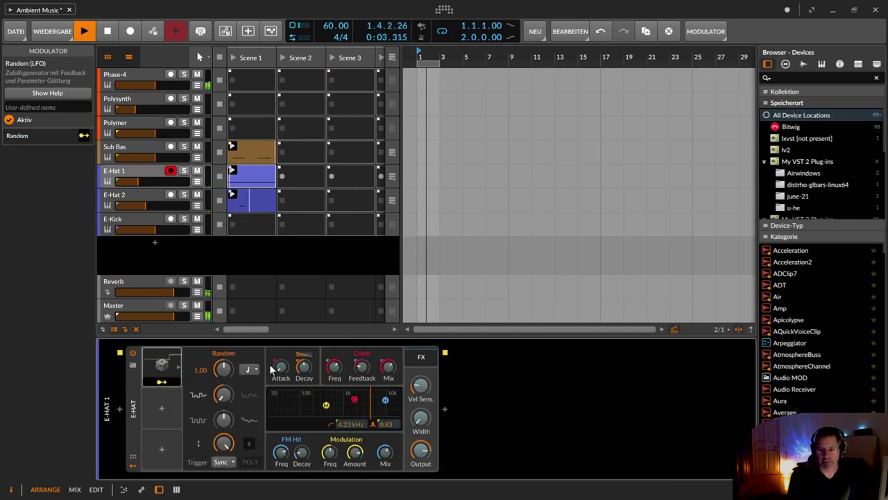
{"action": "left_click_drag", "start_coordinate": [304, 376], "coordinate": [304, 319]}
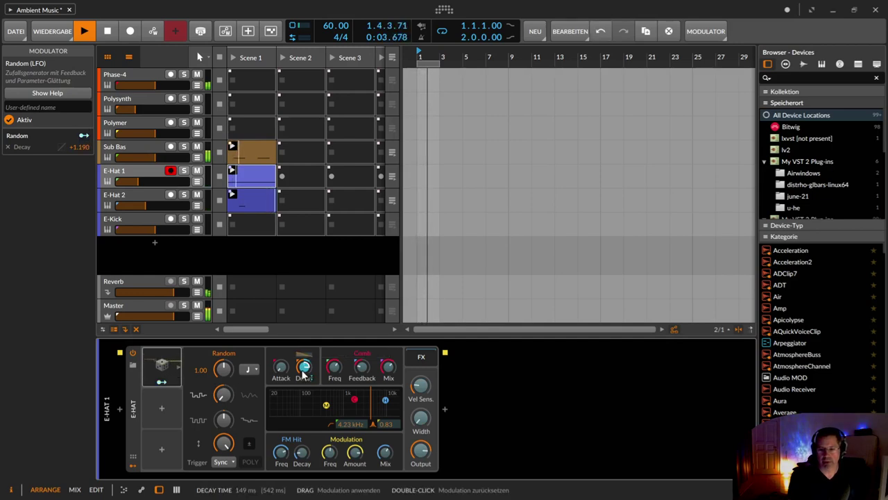
{"action": "left_click", "coordinate": [251, 443]}
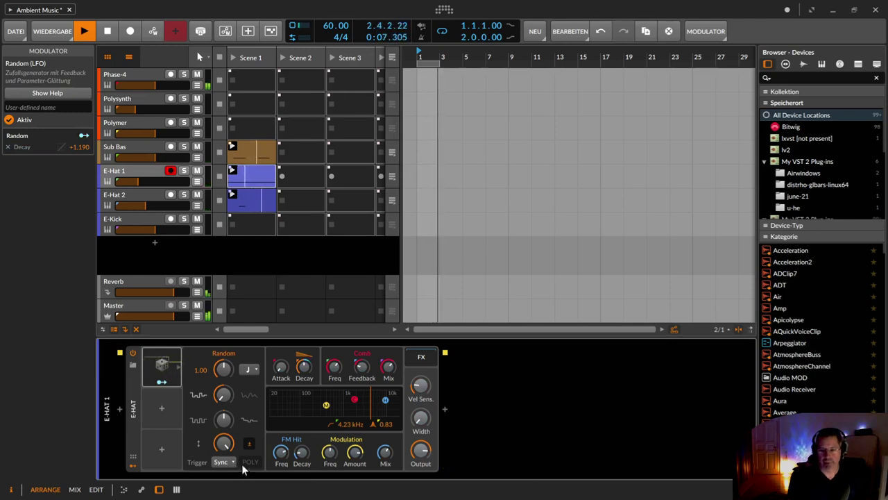
{"action": "left_click", "coordinate": [224, 460]}
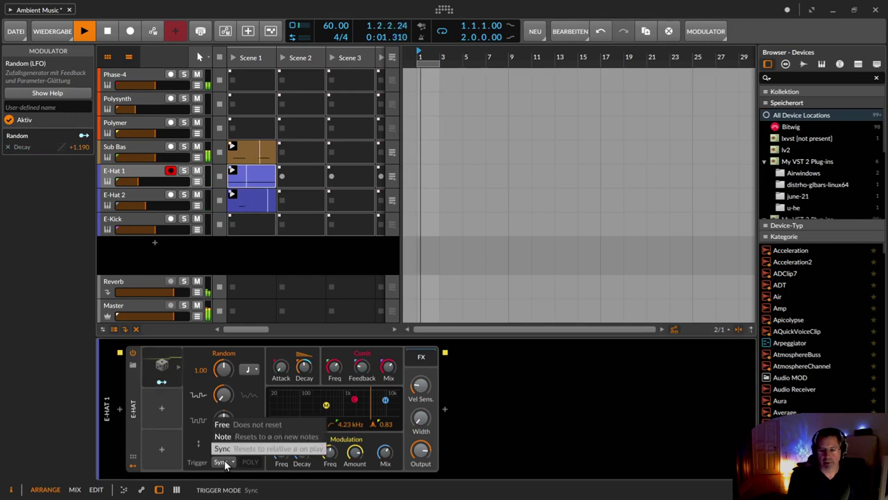
{"action": "left_click", "coordinate": [228, 425]}
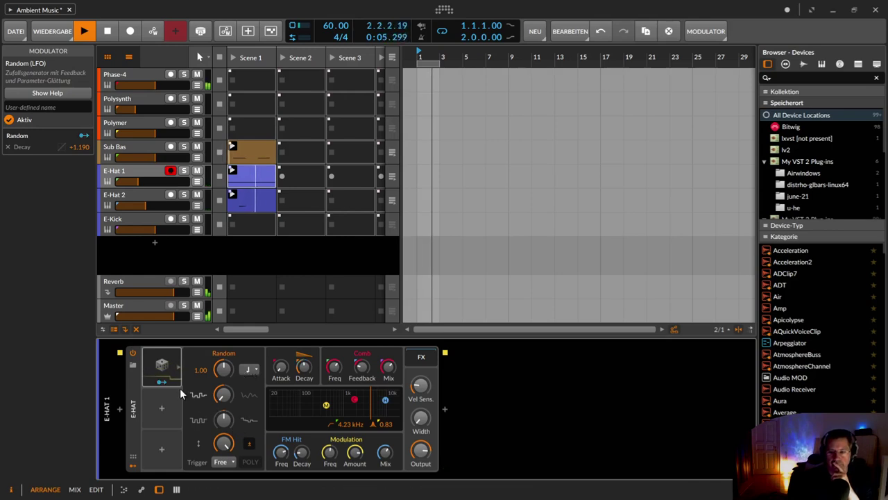
{"action": "left_click", "coordinate": [160, 382]}
{"action": "left_click_drag", "start_coordinate": [281, 367], "coordinate": [280, 347]}
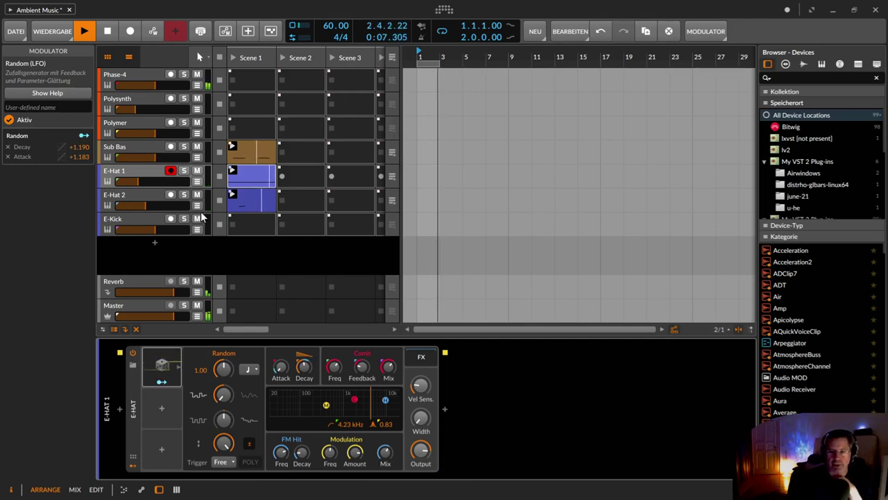
Step: Add a Delay-2 after the E-Hat and set its left delay to 9 beats
{"action": "left_click", "coordinate": [444, 412]}
{"action": "type", "text": "del"}
{"action": "key", "text": "Down"}
{"action": "key", "text": "Down"}
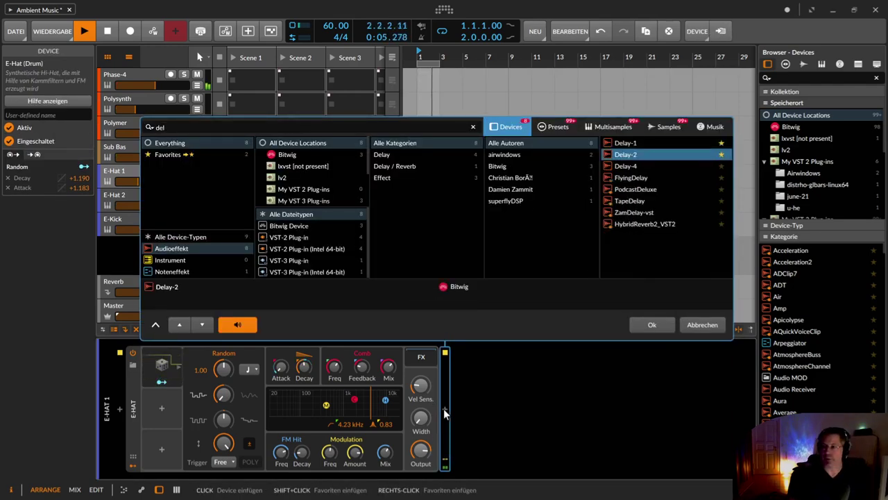
{"action": "key", "text": "Return"}
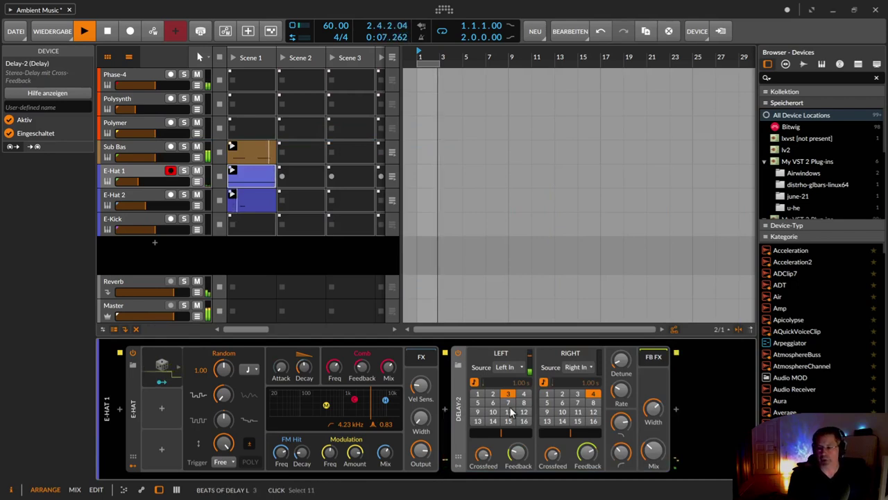
{"action": "left_click", "coordinate": [478, 412]}
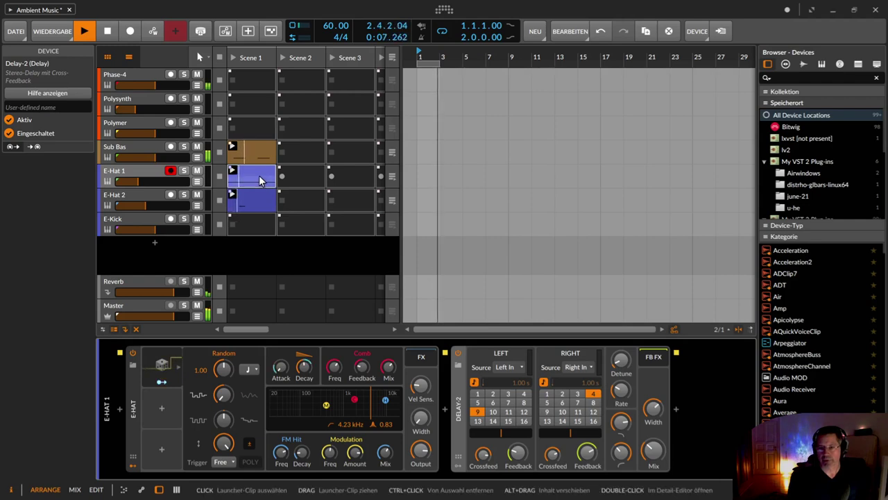
Step: Add an instrument track below Polymer and load a Sampler on it
{"action": "left_click", "coordinate": [140, 120]}
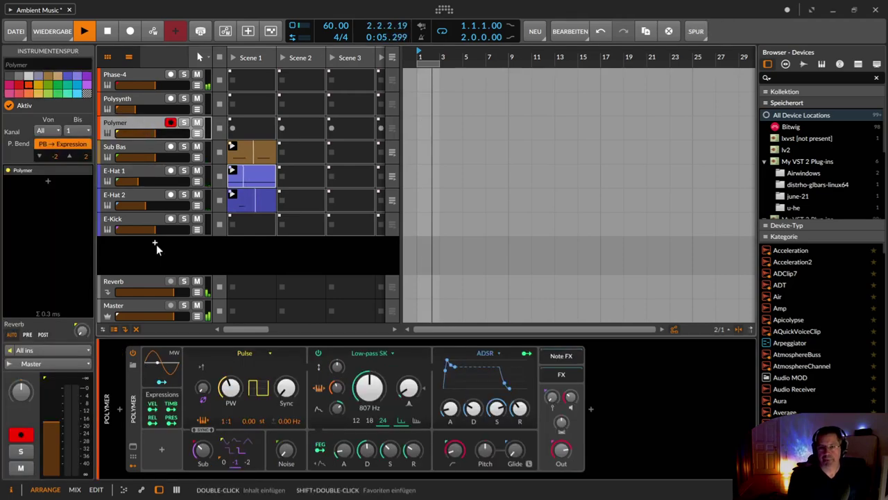
{"action": "key", "text": "ctrl+t"}
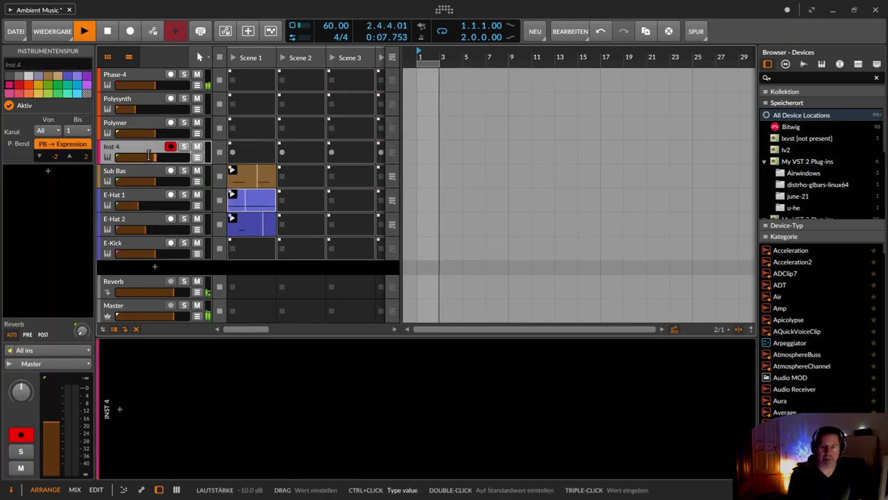
{"action": "left_click", "coordinate": [121, 412]}
{"action": "type", "text": "sampler"}
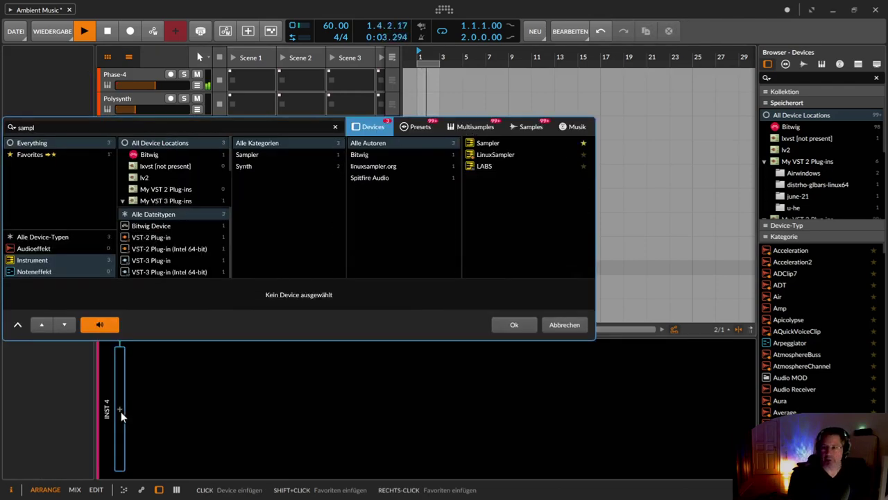
{"action": "key", "text": "Return"}
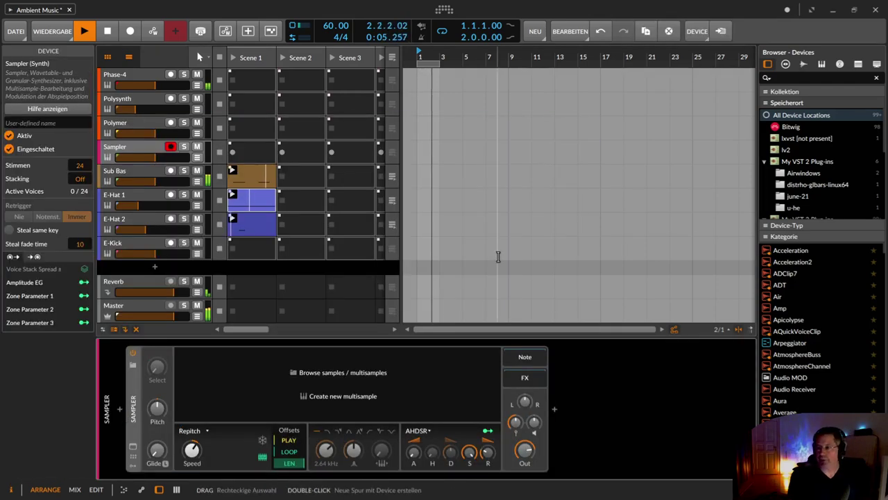
Step: Search the sample library for fx and set the Sampler track's volume to about −39.2 dB and its Reverb send to about −3.9 dB
{"action": "left_click", "coordinate": [805, 64]}
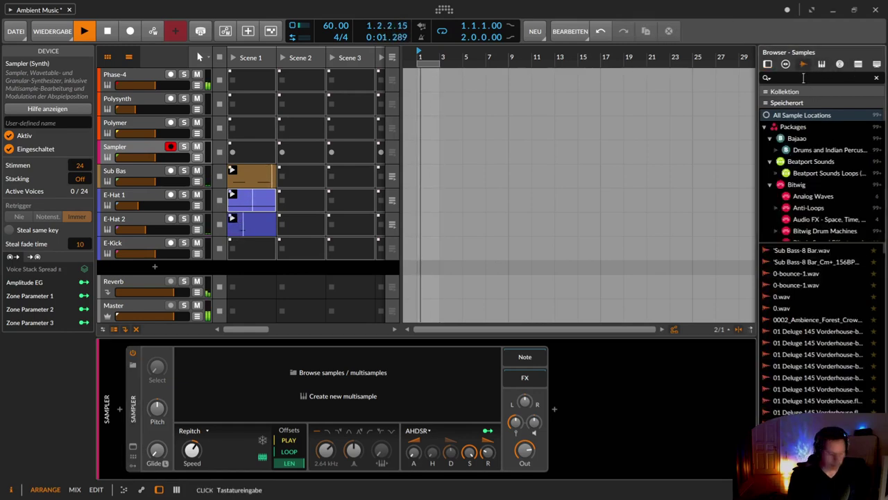
{"action": "type", "text": "fx"}
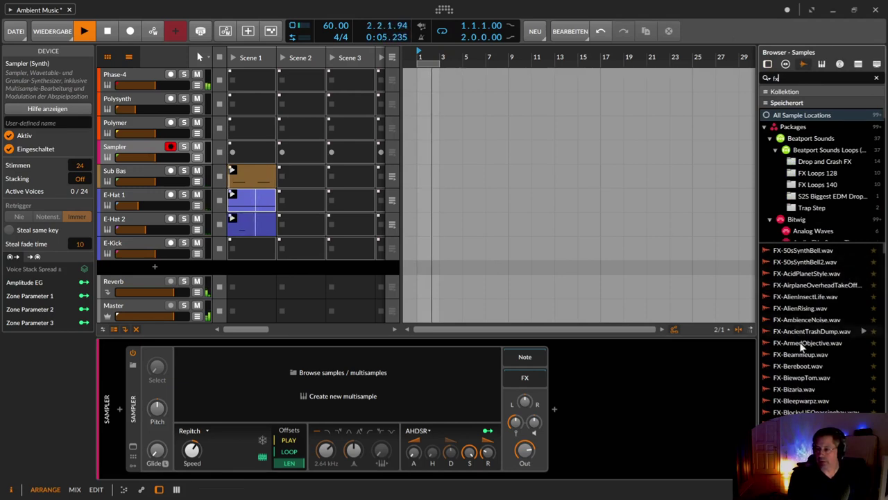
{"action": "left_click_drag", "start_coordinate": [156, 158], "coordinate": [117, 157]}
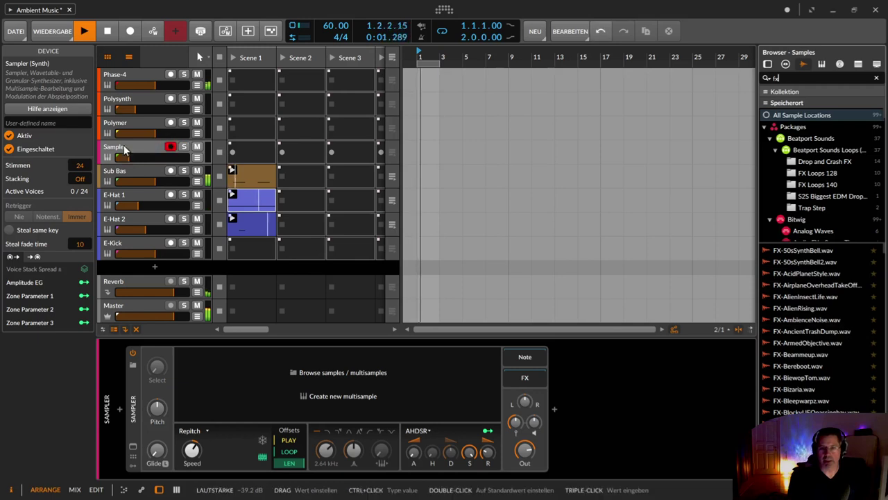
{"action": "left_click", "coordinate": [121, 148]}
{"action": "left_click_drag", "start_coordinate": [82, 335], "coordinate": [82, 331]}
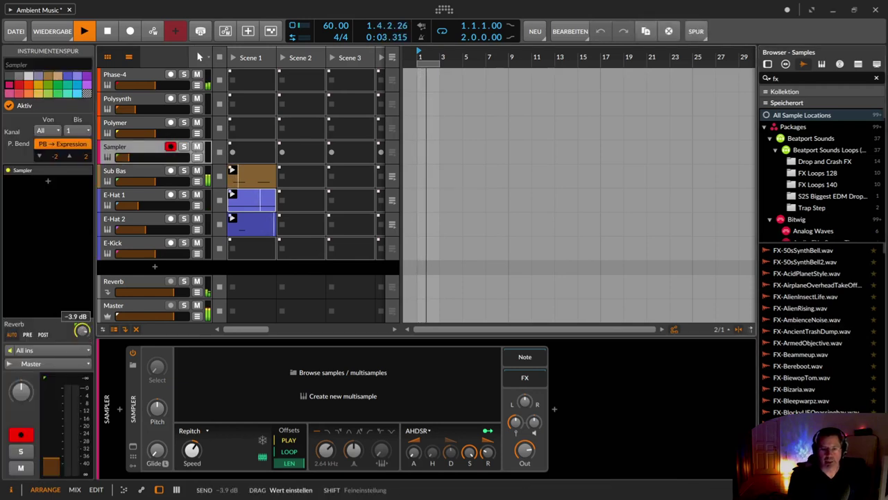
{"action": "left_click_drag", "start_coordinate": [82, 270], "coordinate": [82, 267]}
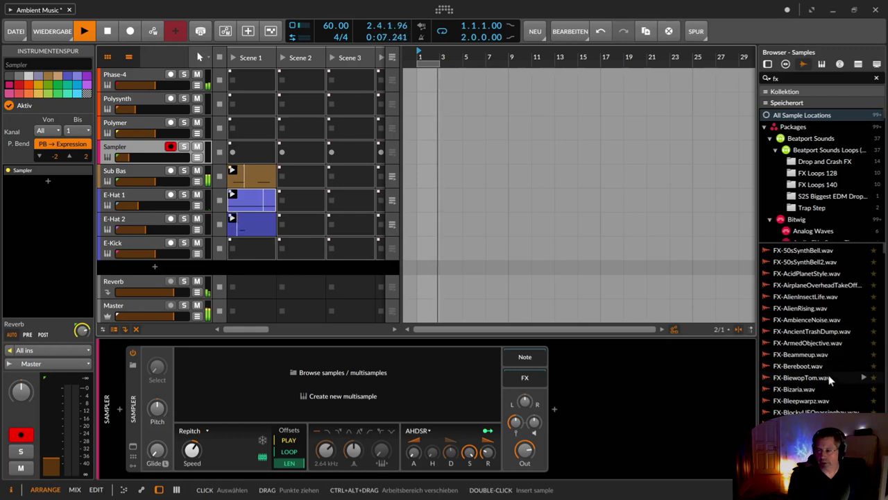
Step: Load FX-Bereboot.wav into the Sampler, raise that track's volume and balance Phase-4 against it at −11.6 dB
{"action": "left_click_drag", "start_coordinate": [818, 365], "coordinate": [448, 403]}
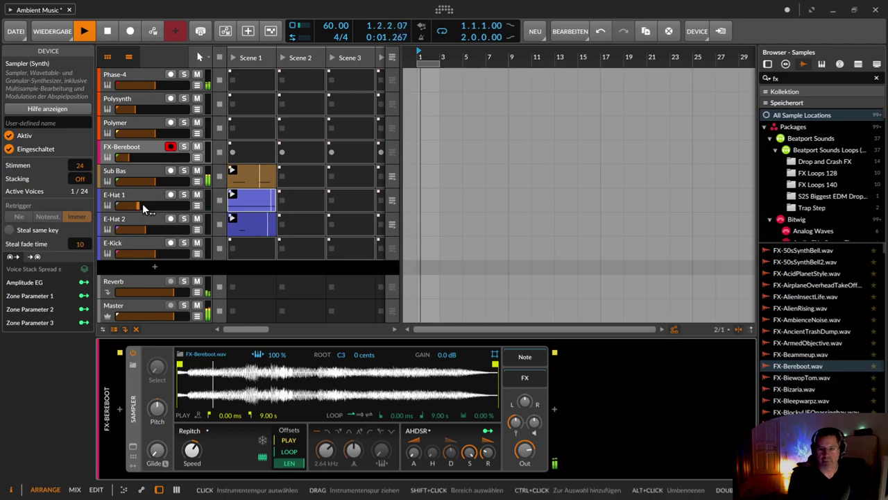
{"action": "left_click_drag", "start_coordinate": [137, 162], "coordinate": [147, 162]}
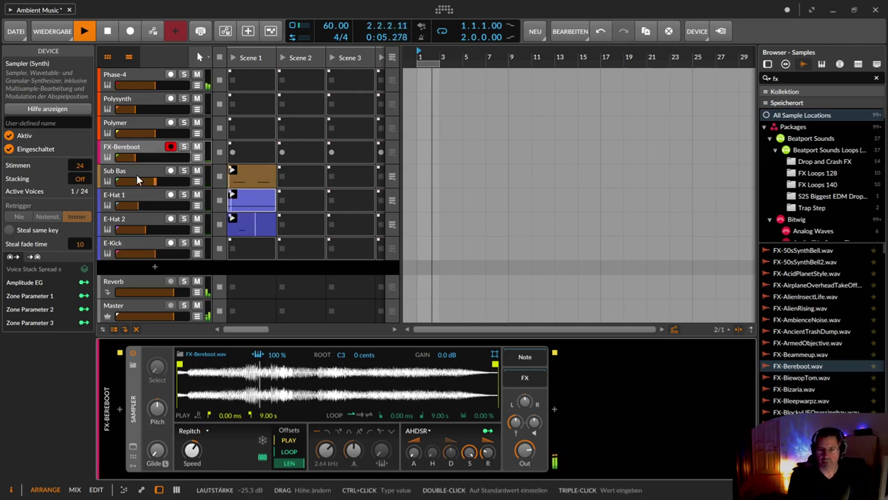
{"action": "mouse_move", "coordinate": [148, 159]}
{"action": "left_mouse_down"}
{"action": "mouse_move", "coordinate": [157, 160]}
{"action": "mouse_move", "coordinate": [148, 161]}
{"action": "left_mouse_up"}
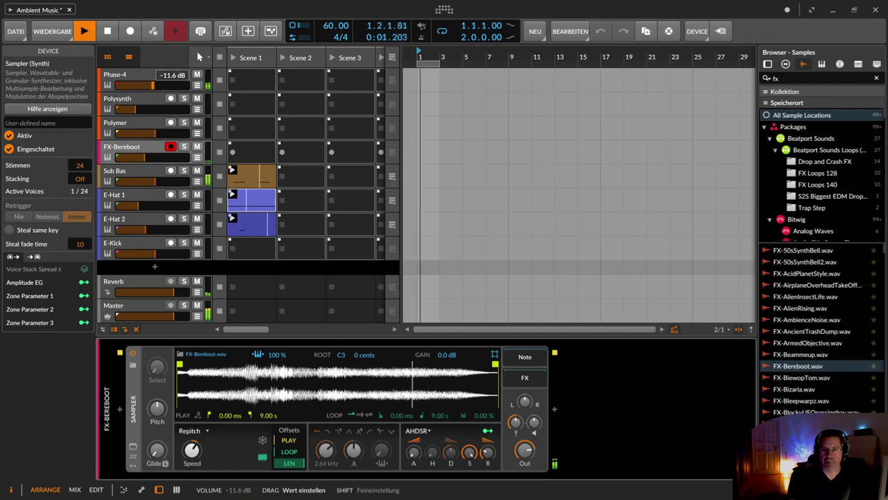
Step: Insert a Tool device between Phase-4 and Delay-2 on the Phase-4 track
{"action": "left_click", "coordinate": [140, 73]}
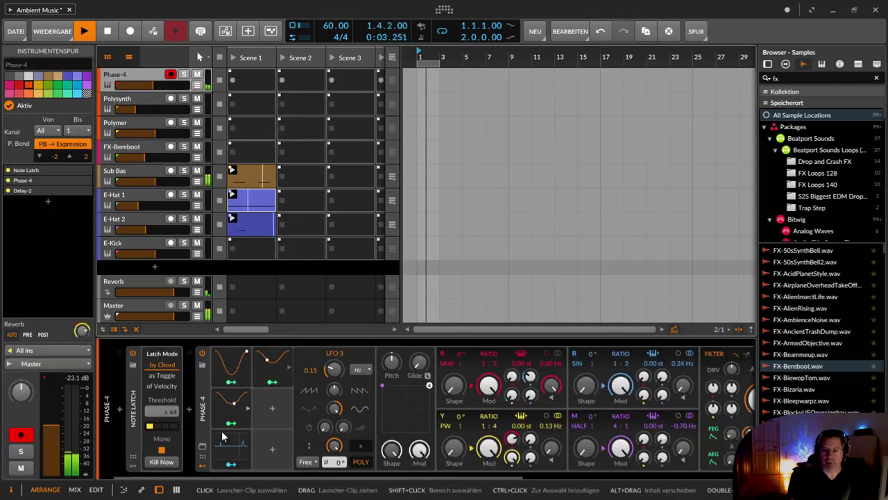
{"action": "left_click_drag", "start_coordinate": [228, 475], "coordinate": [496, 475]}
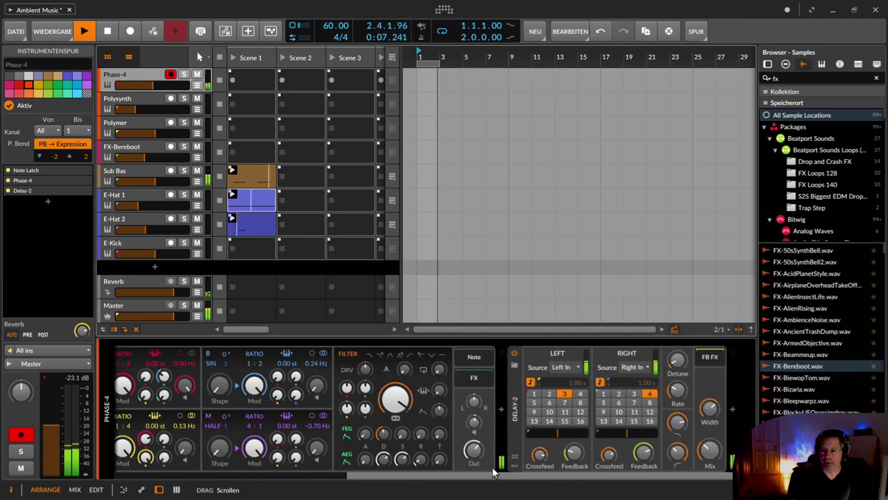
{"action": "left_click", "coordinate": [501, 412]}
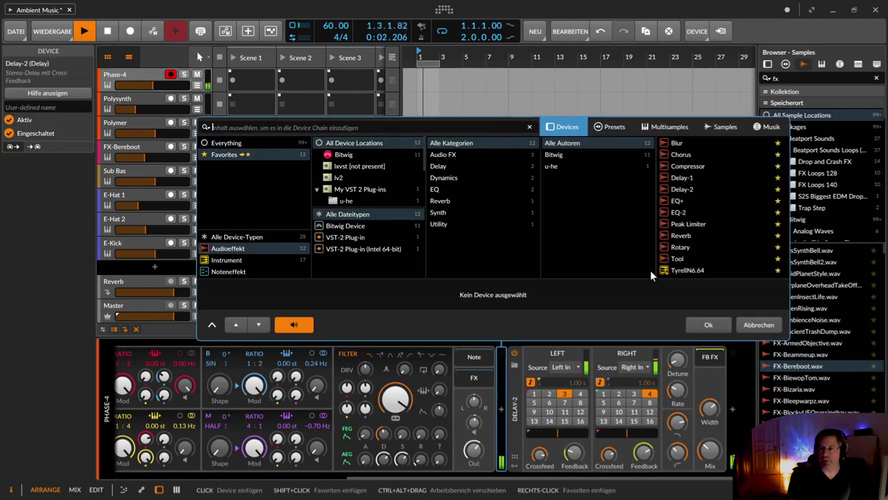
{"action": "left_click", "coordinate": [686, 258]}
{"action": "left_click", "coordinate": [715, 322]}
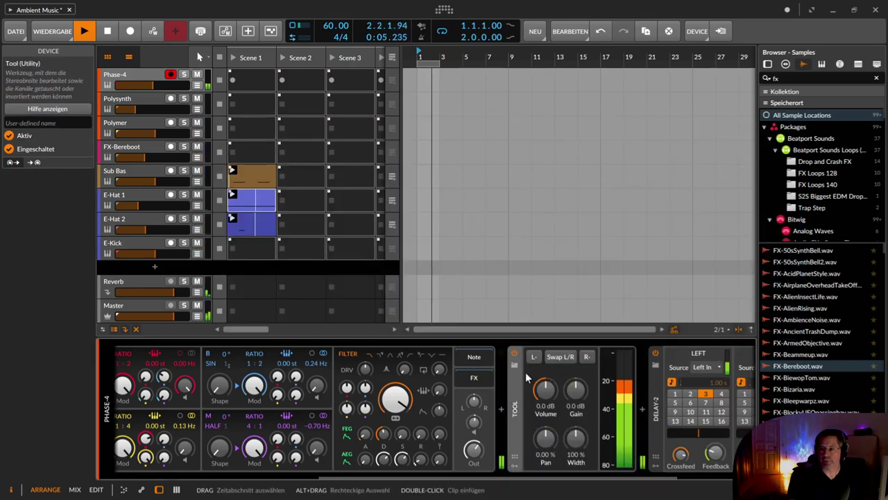
Step: Add an LFO modulator to the Tool device
{"action": "left_click", "coordinate": [517, 465]}
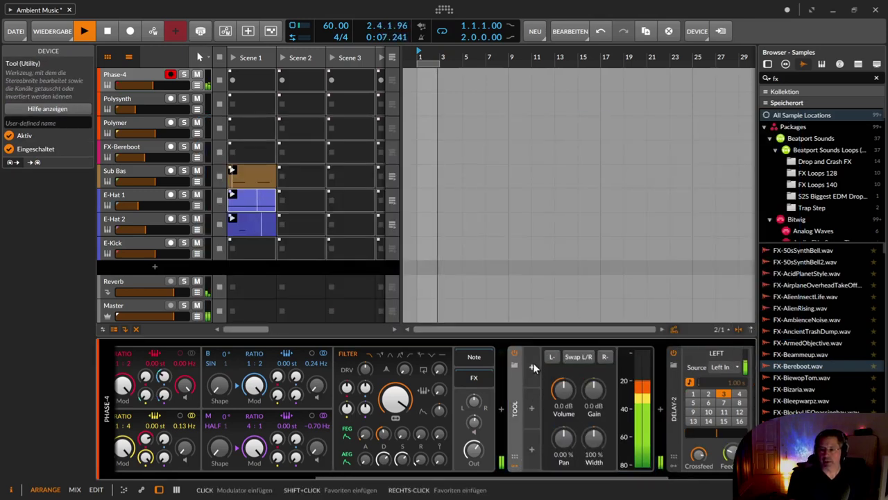
{"action": "left_click", "coordinate": [533, 365]}
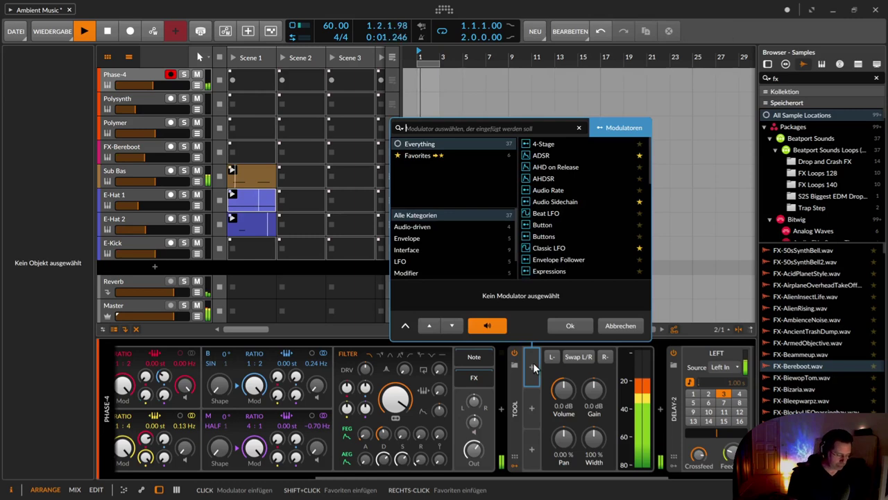
{"action": "type", "text": "lfo"}
{"action": "key", "text": "Down"}
{"action": "key", "text": "Return"}
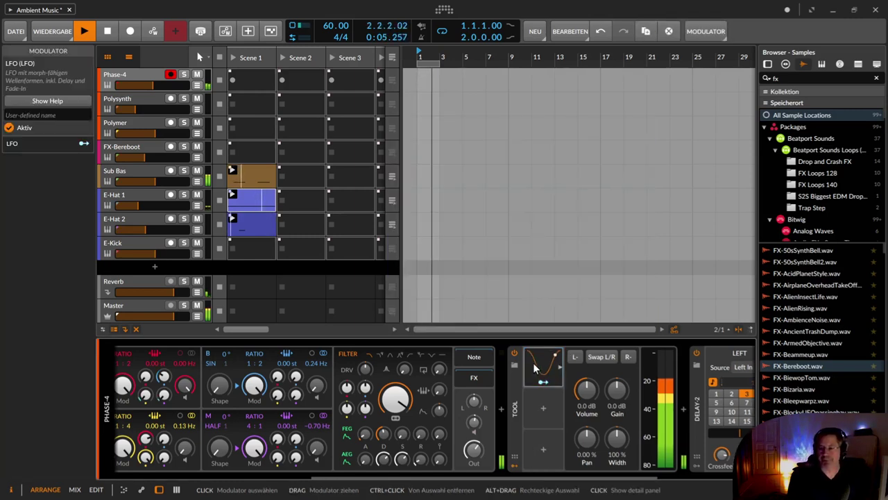
Step: Set the Tool's LFO rate to 0.03 Hz and map it to the Tool's volume at −0.480
{"action": "left_click", "coordinate": [543, 370]}
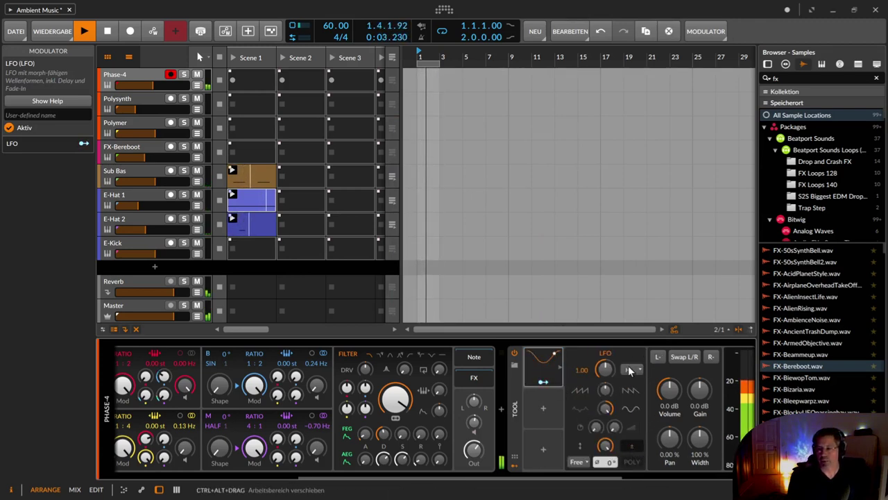
{"action": "left_click_drag", "start_coordinate": [606, 372], "coordinate": [606, 373]}
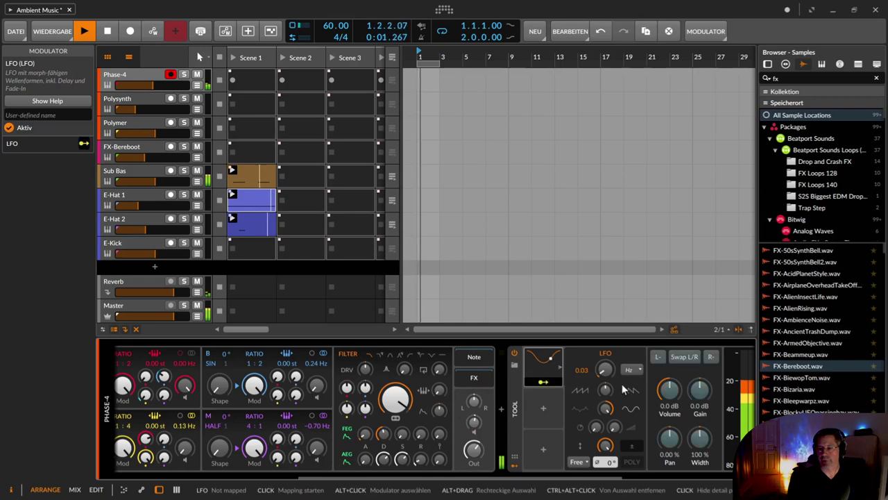
{"action": "left_click_drag", "start_coordinate": [668, 394], "coordinate": [668, 415]}
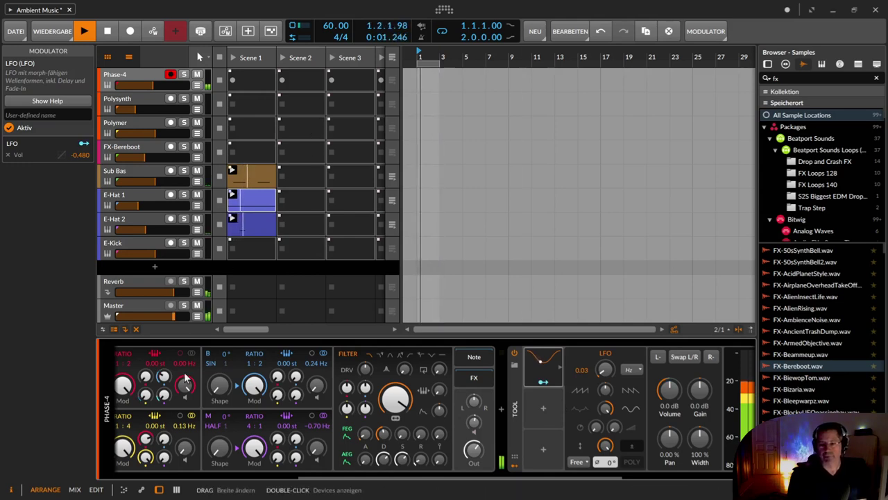
Step: Audition different R→M modulation amounts on Phase-4's M oscillator and settle on about 4.36 %
{"action": "left_click_drag", "start_coordinate": [326, 477], "coordinate": [214, 473]}
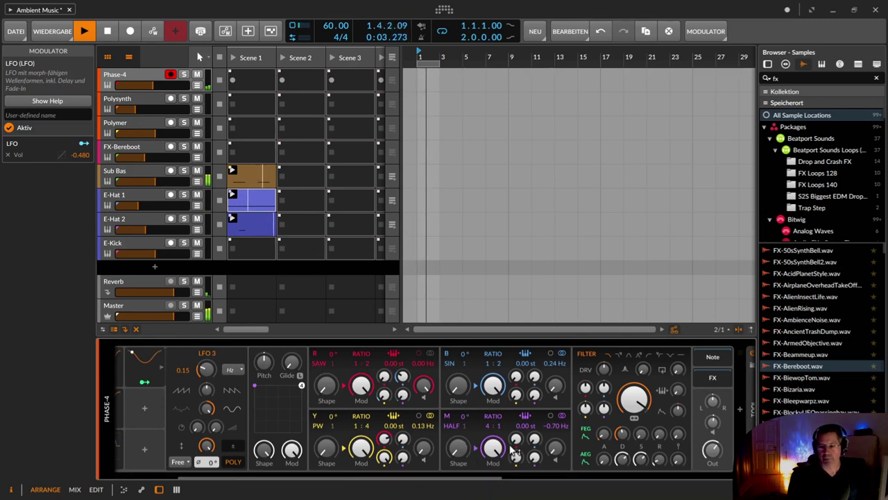
{"action": "left_click_drag", "start_coordinate": [513, 441], "coordinate": [514, 440]}
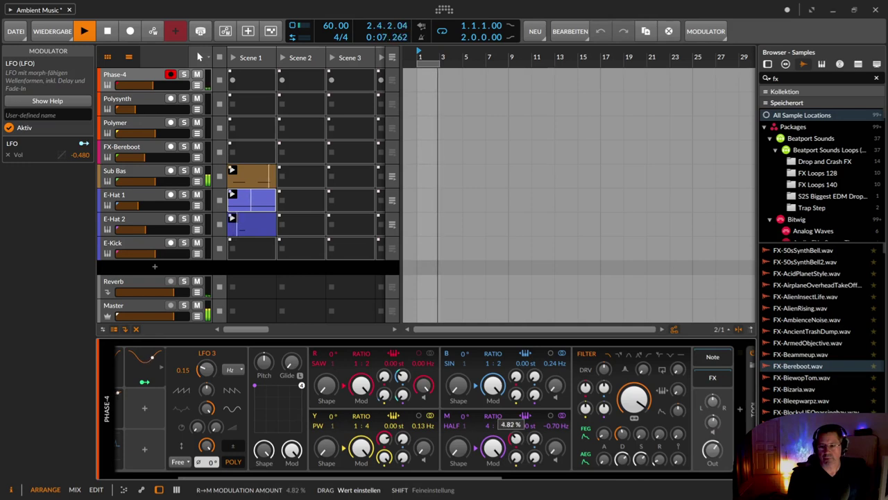
{"action": "left_click_drag", "start_coordinate": [514, 440], "coordinate": [513, 436]}
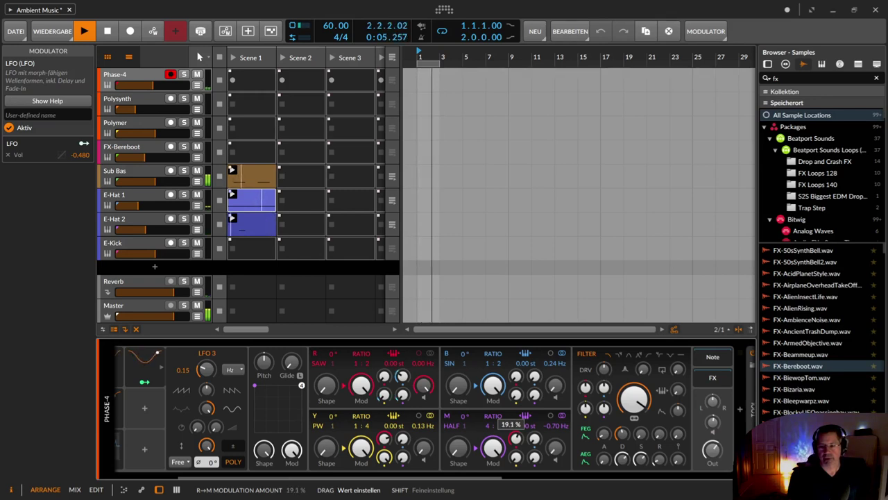
{"action": "left_click_drag", "start_coordinate": [516, 438], "coordinate": [515, 447]}
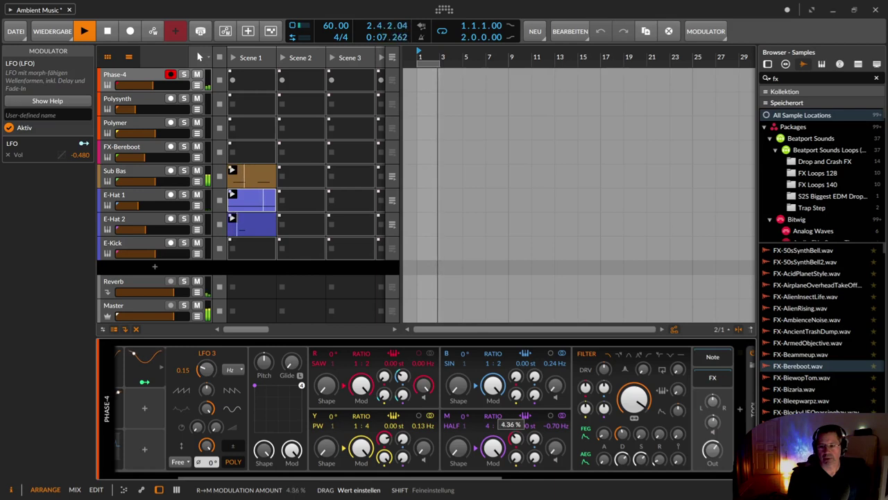
Step: Add a fourth LFO to Phase-4 and set its rate to 0.02 Hz
{"action": "left_click_drag", "start_coordinate": [501, 478], "coordinate": [469, 478]}
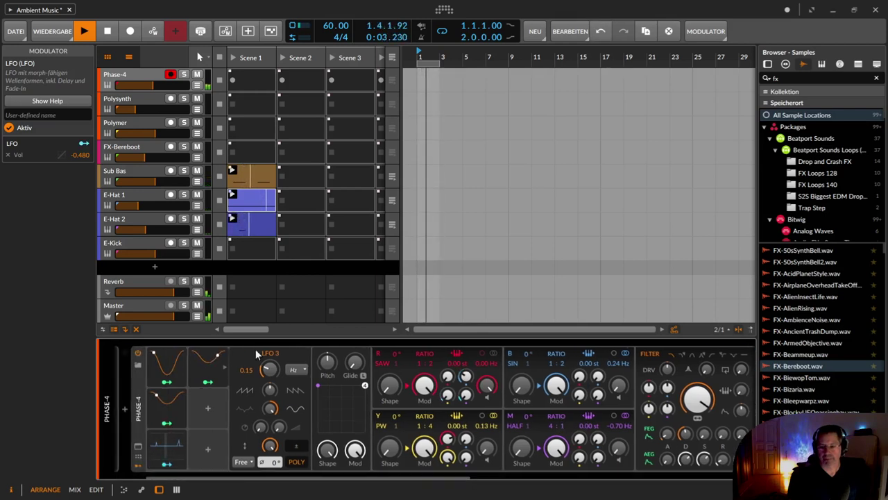
{"action": "left_click", "coordinate": [184, 408]}
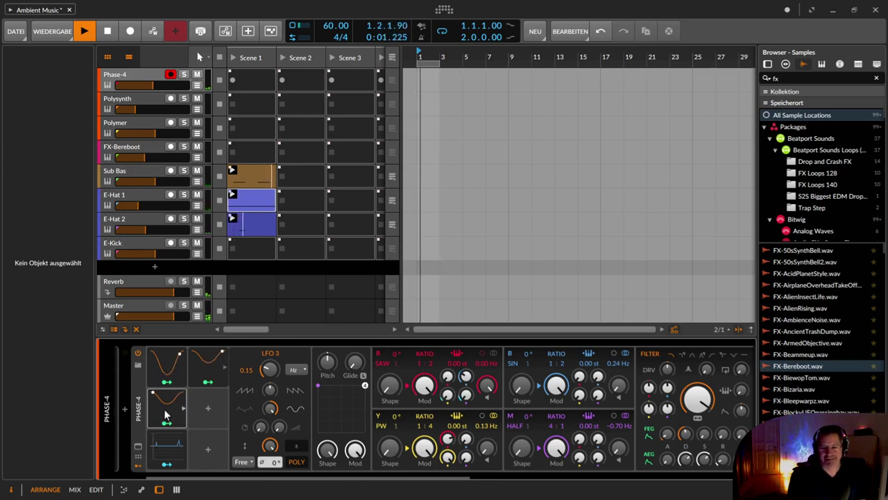
{"action": "left_click", "coordinate": [208, 407]}
{"action": "type", "text": "lf"}
{"action": "key", "text": "Return"}
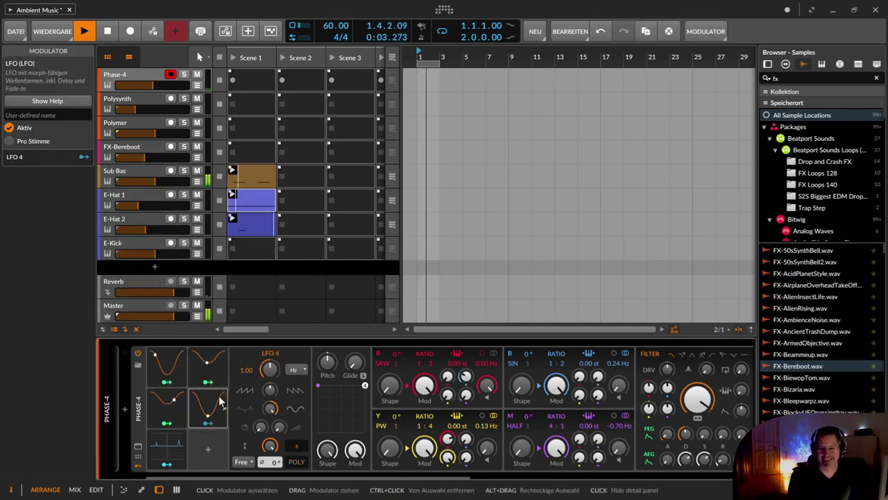
{"action": "left_click_drag", "start_coordinate": [271, 367], "coordinate": [270, 415]}
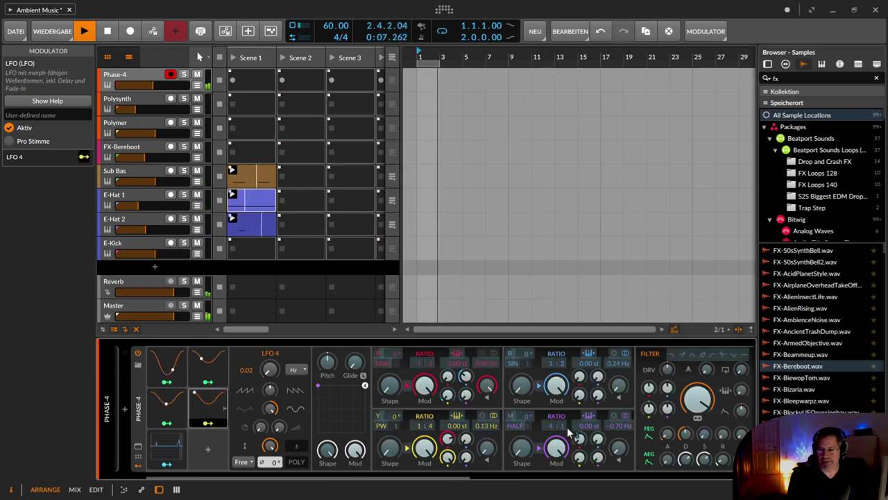
Step: Map LFO 4 to Phase-4's R→M modulation amount at +0.520 and reshape its waveform with a 46.4 % tilt
{"action": "left_click_drag", "start_coordinate": [579, 438], "coordinate": [579, 395]}
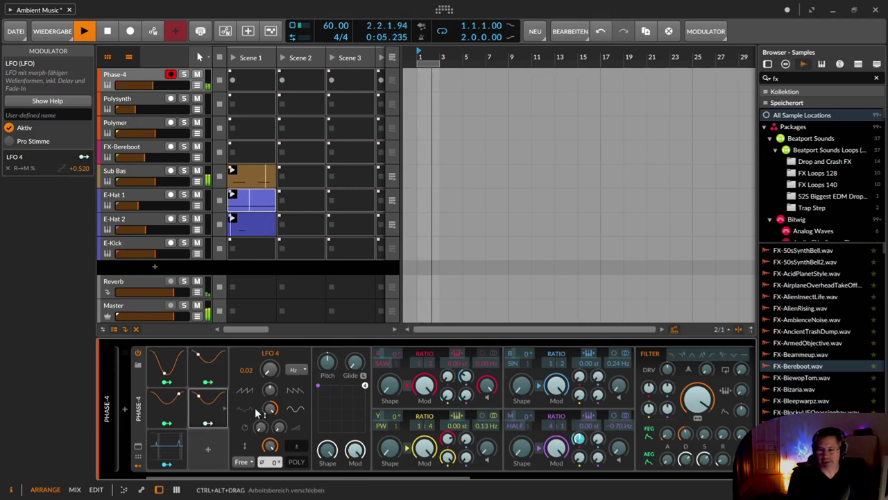
{"action": "left_click_drag", "start_coordinate": [275, 408], "coordinate": [274, 458]}
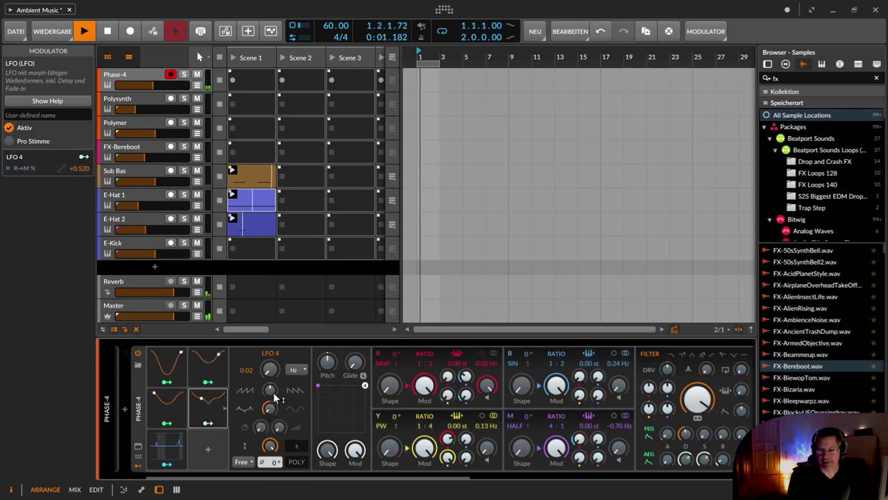
{"action": "left_click_drag", "start_coordinate": [273, 392], "coordinate": [273, 367]}
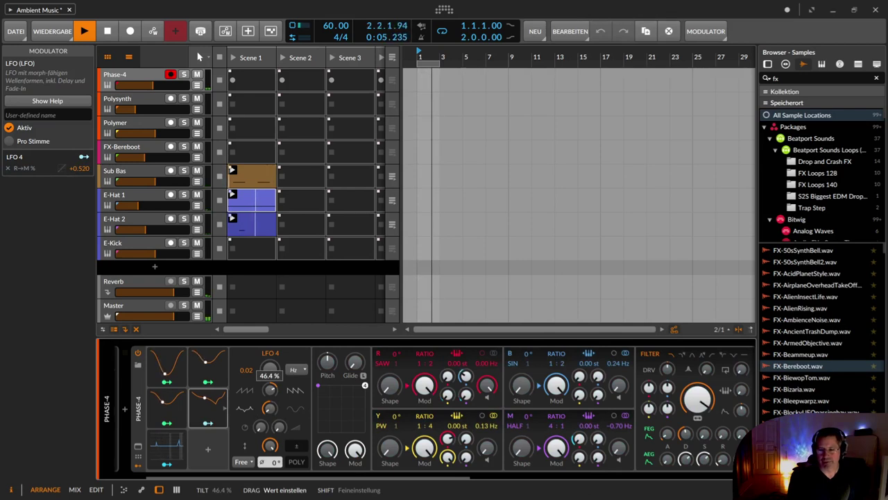
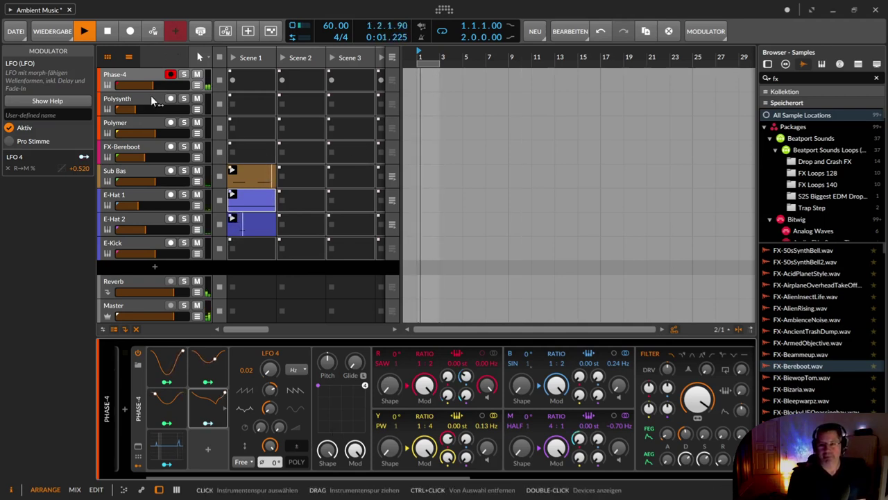
Step: Lower the E-Kick's output to −13.7 dB and create an 8-bar launcher clip for it in Scene 1
{"action": "left_click", "coordinate": [128, 243]}
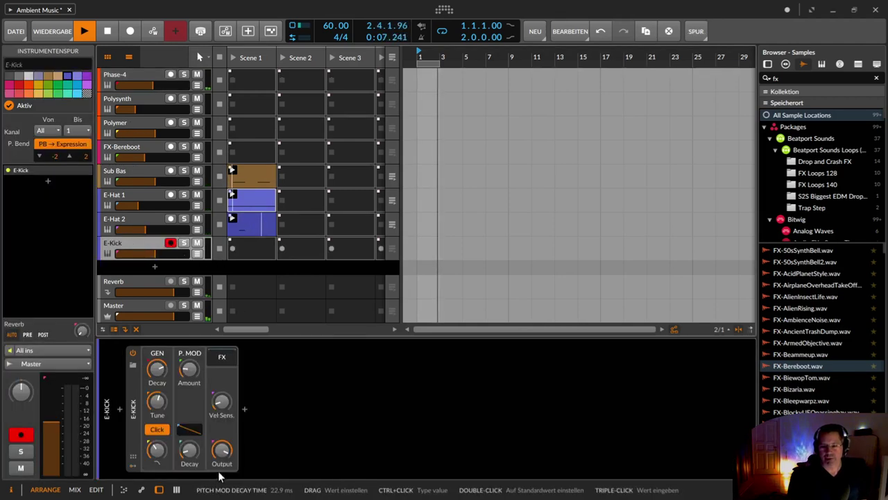
{"action": "left_click_drag", "start_coordinate": [221, 450], "coordinate": [222, 471]}
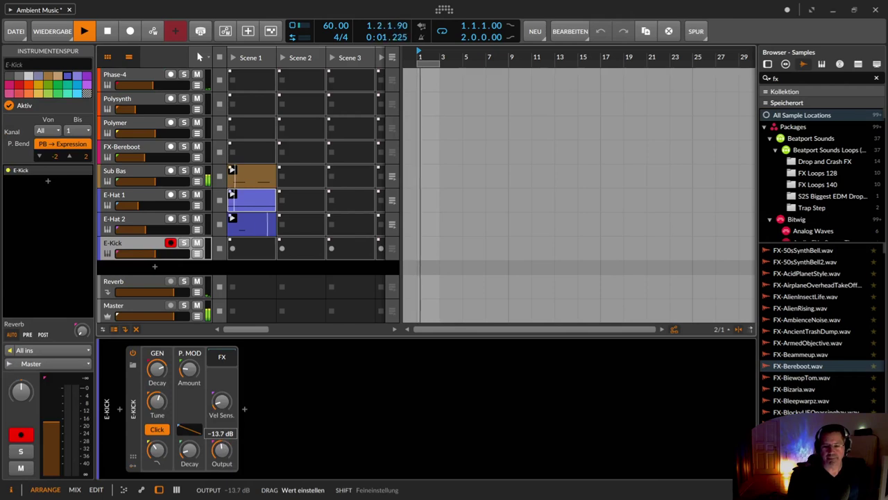
{"action": "double_click", "coordinate": [255, 248]}
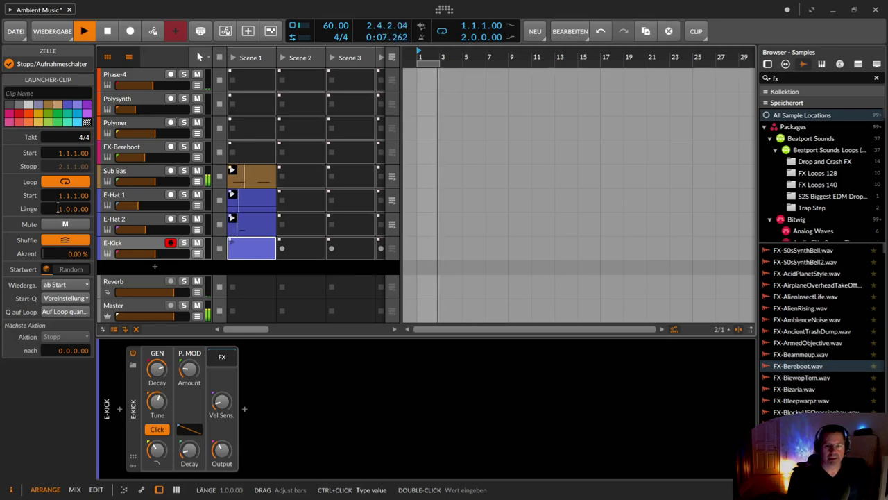
{"action": "double_click", "coordinate": [57, 208]}
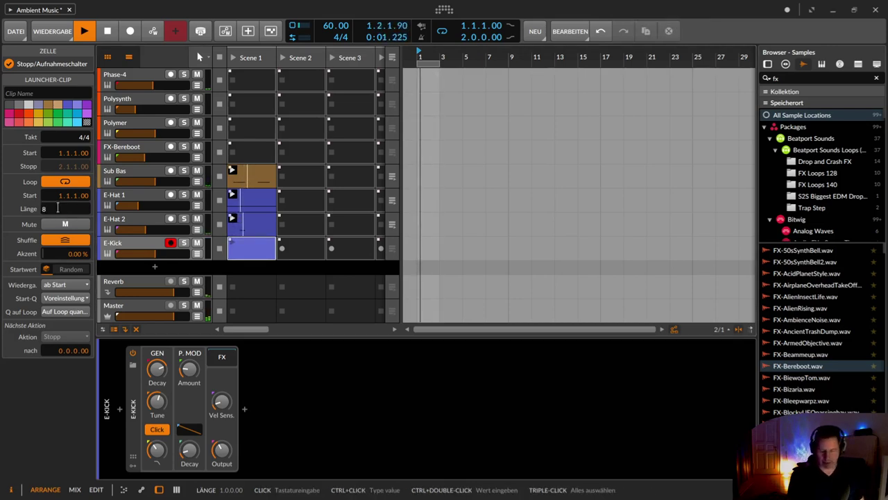
{"action": "type", "text": "8"}
{"action": "key", "text": "Return"}
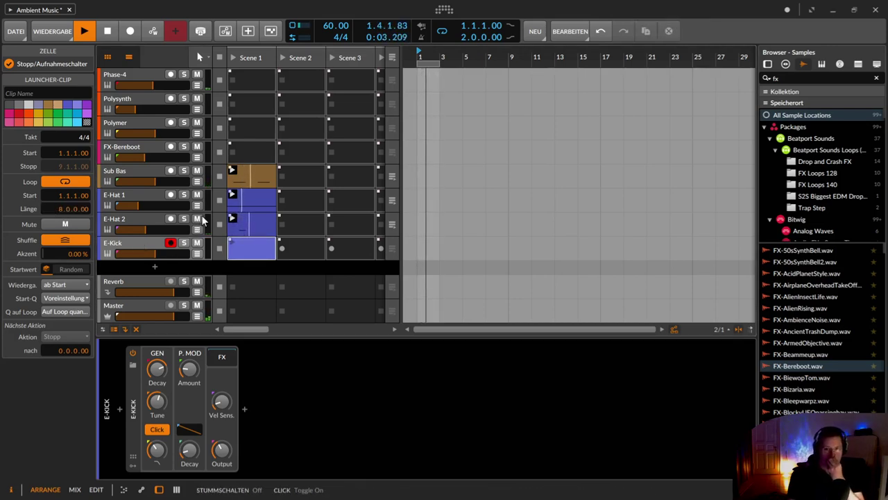
Step: Draw a sixteenth-long C2 note at the start of the E-Kick clip and lengthen the E-Kick's oscillator decay
{"action": "left_click", "coordinate": [243, 247]}
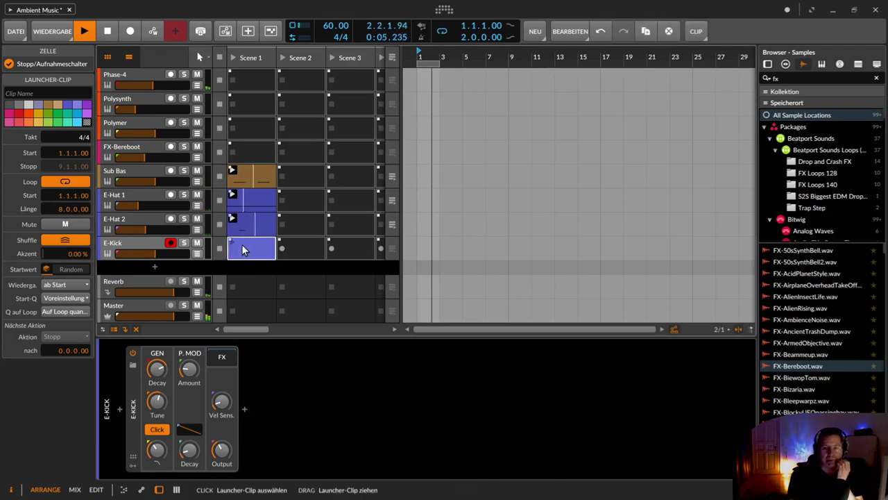
{"action": "double_click", "coordinate": [243, 247]}
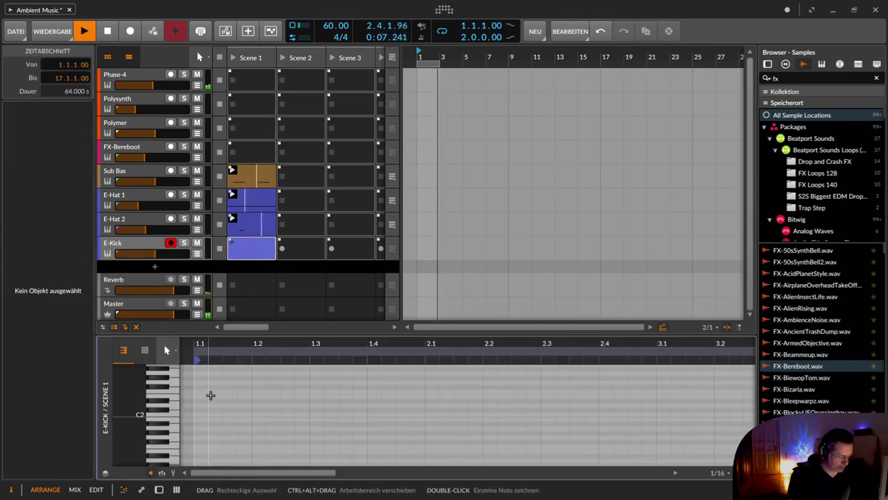
{"action": "key", "text": "2"}
{"action": "left_click", "coordinate": [202, 417]}
{"action": "key", "text": "1"}
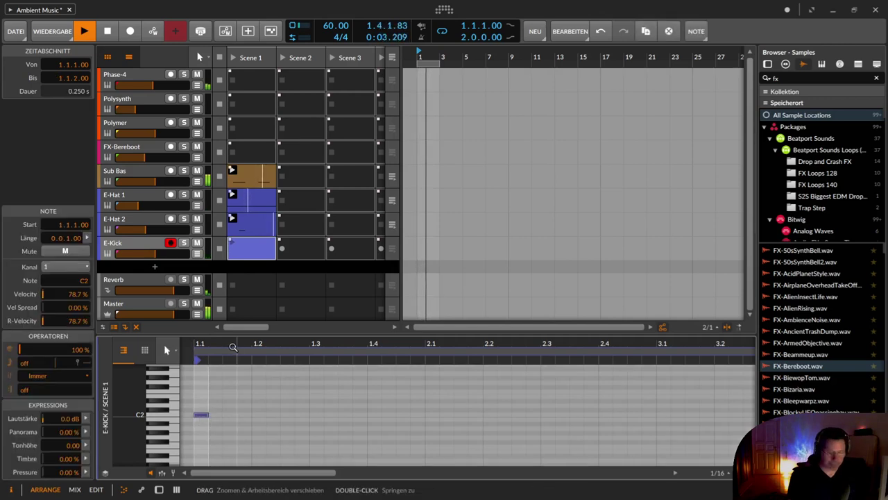
{"action": "key", "text": "d"}
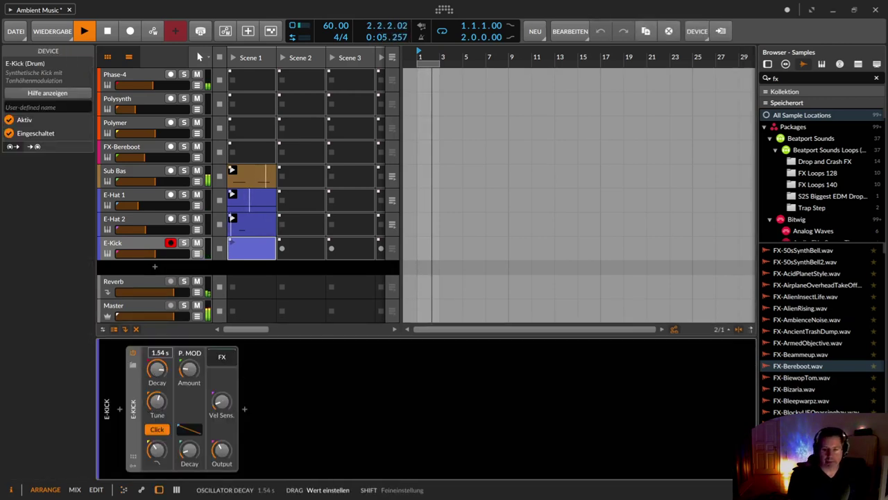
{"action": "left_click_drag", "start_coordinate": [157, 370], "coordinate": [157, 375]}
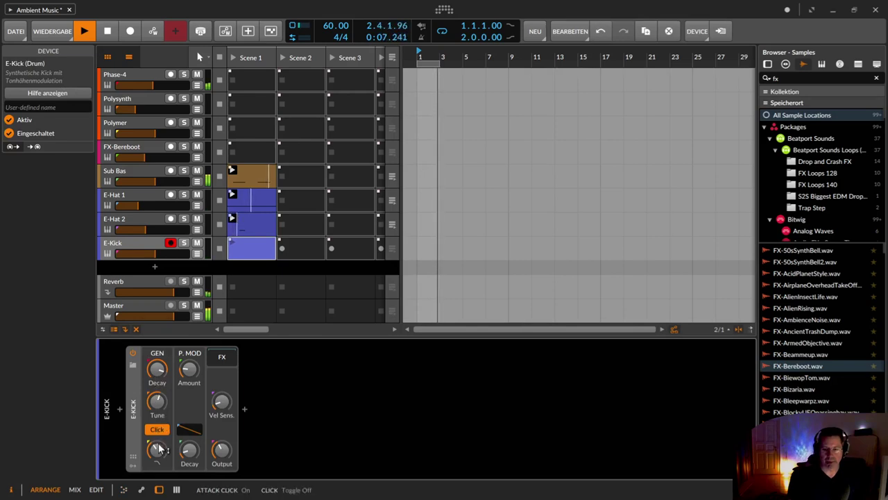
Step: Set the E-Kick track's Reverb send to about −1.9 dB and raise the E-Kick's output level
{"action": "left_click", "coordinate": [129, 242]}
{"action": "mouse_move", "coordinate": [82, 331]}
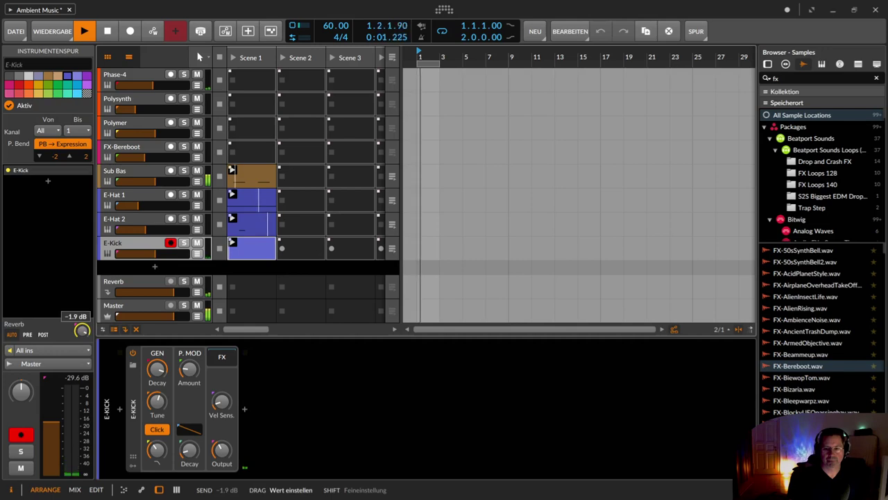
{"action": "left_click_drag", "start_coordinate": [83, 331], "coordinate": [83, 328]}
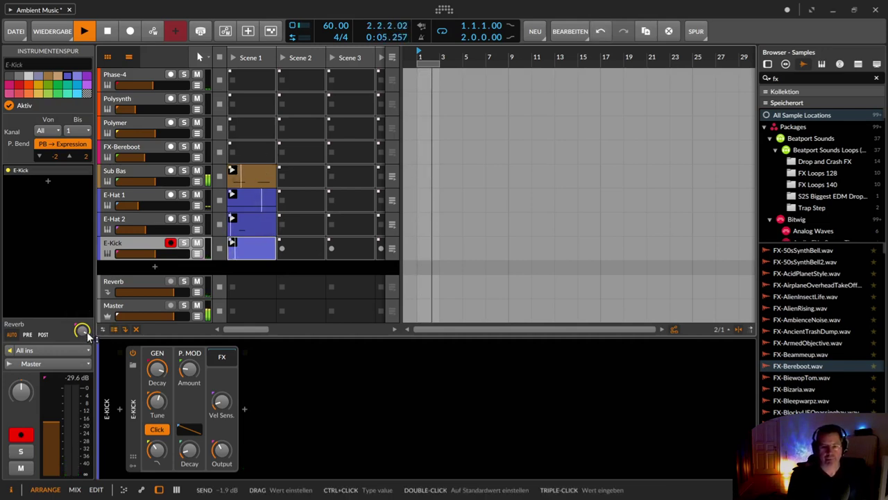
{"action": "left_click_drag", "start_coordinate": [86, 331], "coordinate": [86, 330]}
{"action": "left_click_drag", "start_coordinate": [224, 447], "coordinate": [224, 440]}
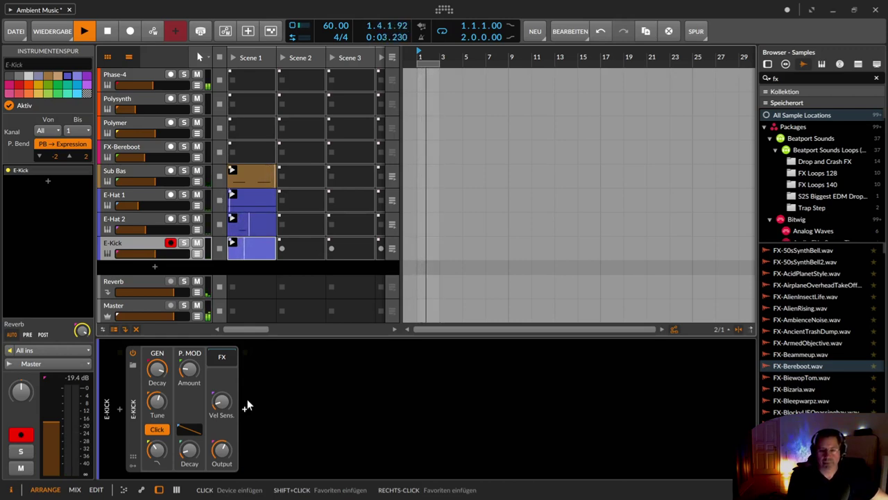
Step: Add a new effect track after the Reverb track and load the Delay-2 device onto it
{"action": "left_click", "coordinate": [120, 284]}
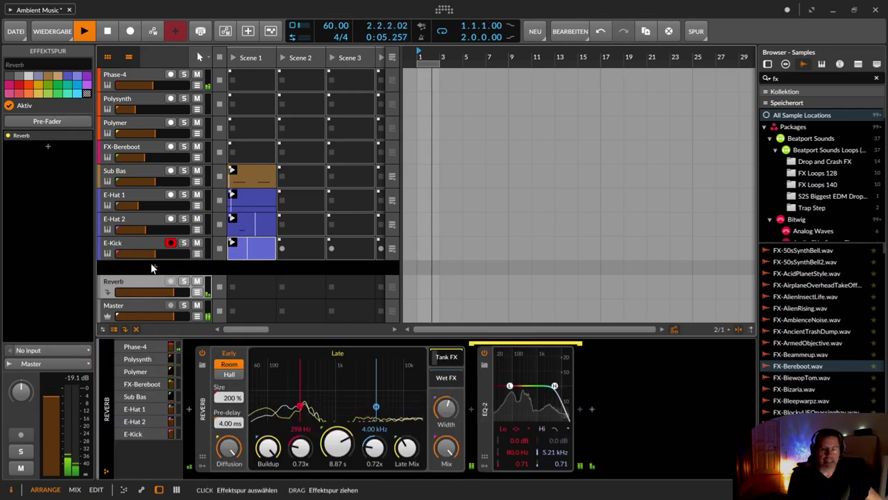
{"action": "left_click", "coordinate": [535, 31]}
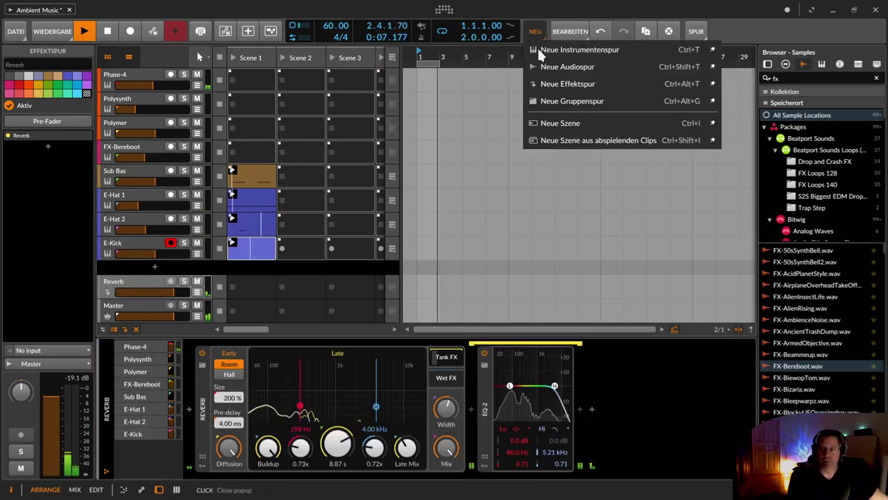
{"action": "left_click", "coordinate": [545, 84]}
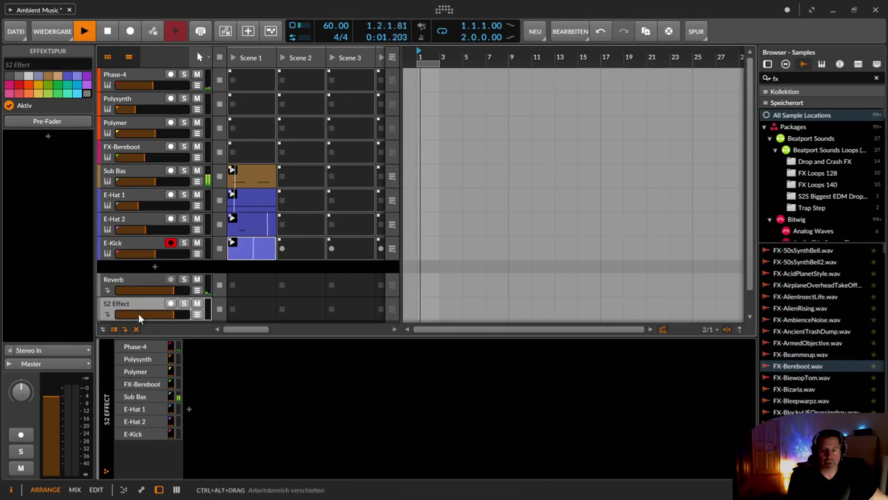
{"action": "left_click", "coordinate": [190, 410]}
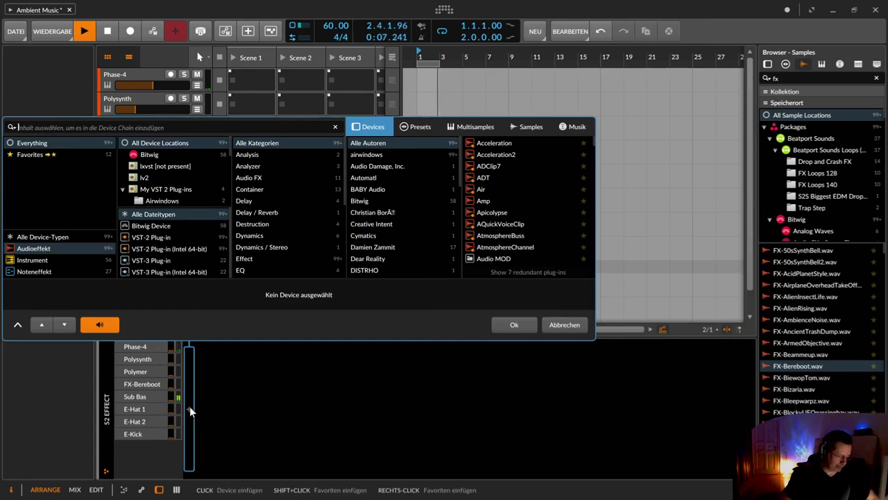
{"action": "type", "text": "del"}
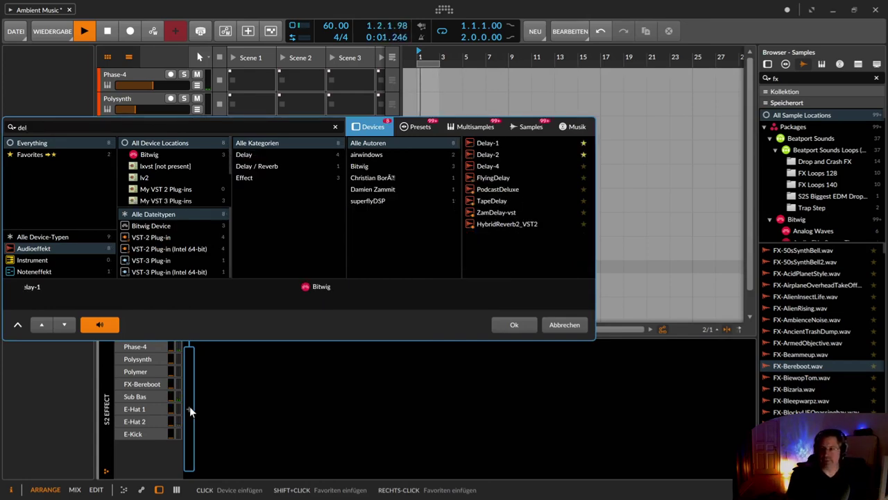
{"action": "key", "text": "Down"}
{"action": "key", "text": "Return"}
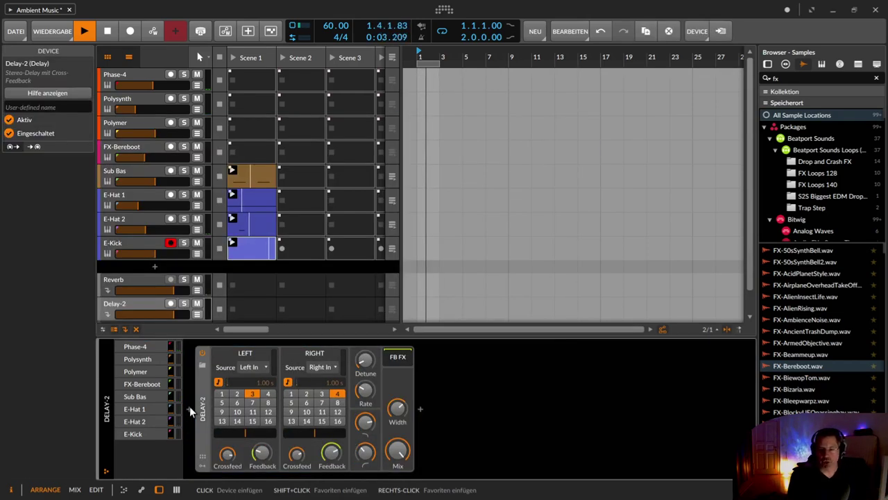
Step: Raise the E-Kick track's send to the Delay-2 effect track
{"action": "left_click", "coordinate": [137, 240]}
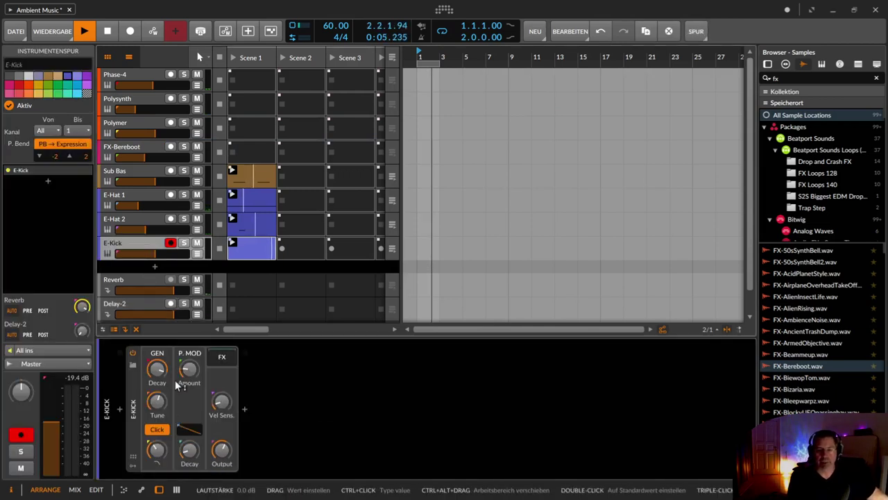
{"action": "left_click_drag", "start_coordinate": [80, 335], "coordinate": [81, 305]}
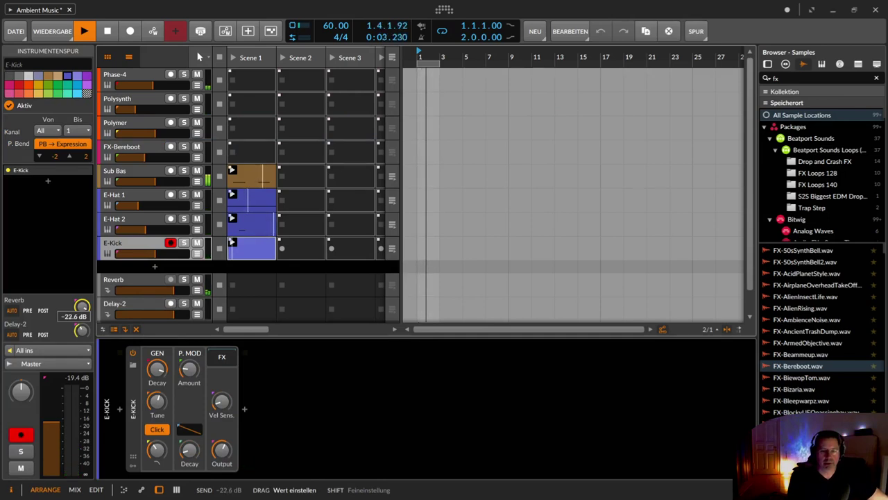
{"action": "left_click_drag", "start_coordinate": [81, 305], "coordinate": [82, 305]}
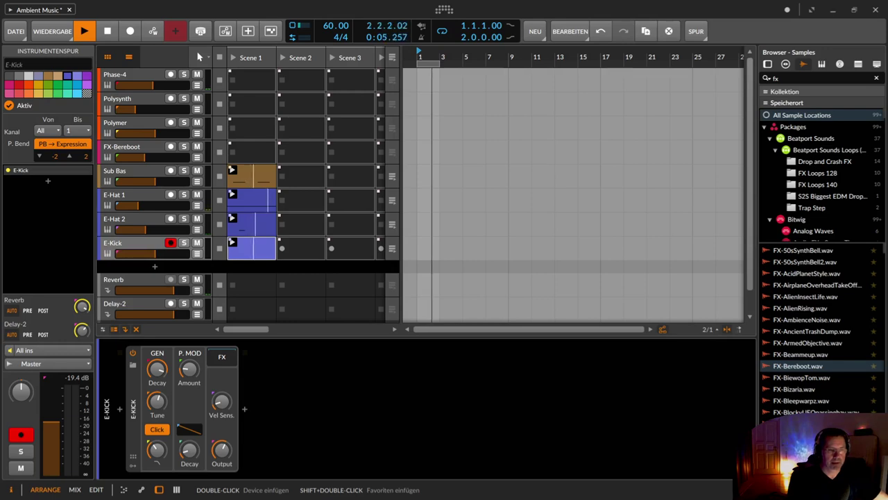
Step: Show Phase-4's expanded waveform view with the inspector hidden and detune oscillator R to −0.37 Hz
{"action": "left_click", "coordinate": [142, 77]}
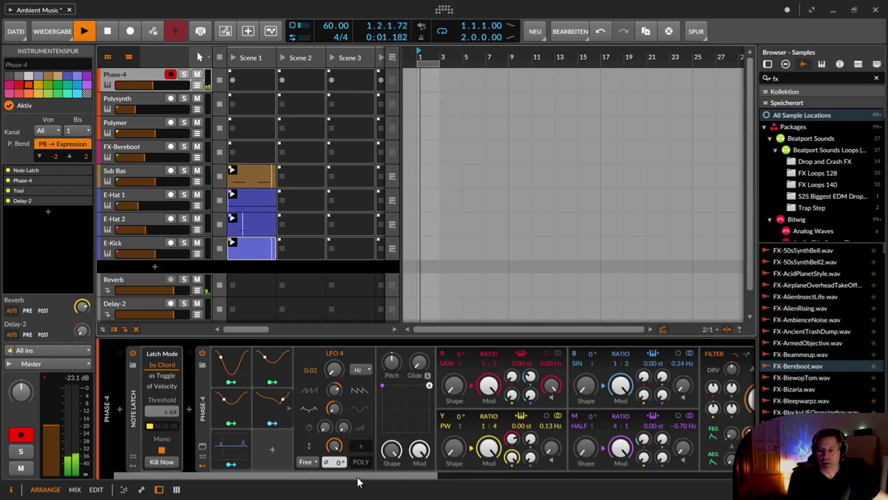
{"action": "mouse_move", "coordinate": [357, 481]}
{"action": "left_mouse_down"}
{"action": "mouse_move", "coordinate": [399, 476]}
{"action": "mouse_move", "coordinate": [341, 476]}
{"action": "left_mouse_up"}
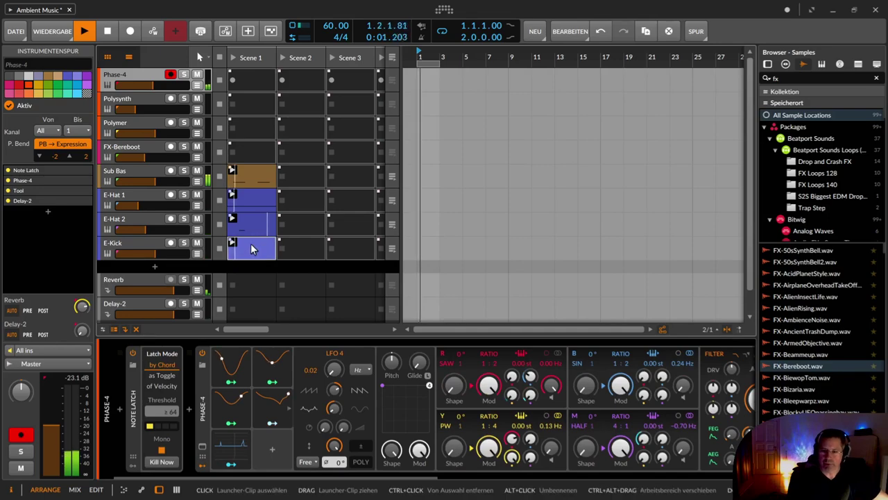
{"action": "left_click", "coordinate": [202, 447]}
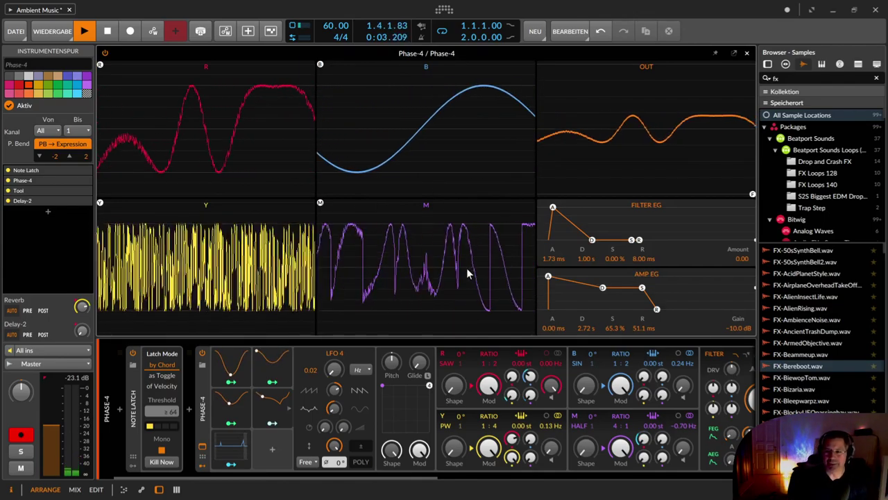
{"action": "left_click", "coordinate": [11, 490]}
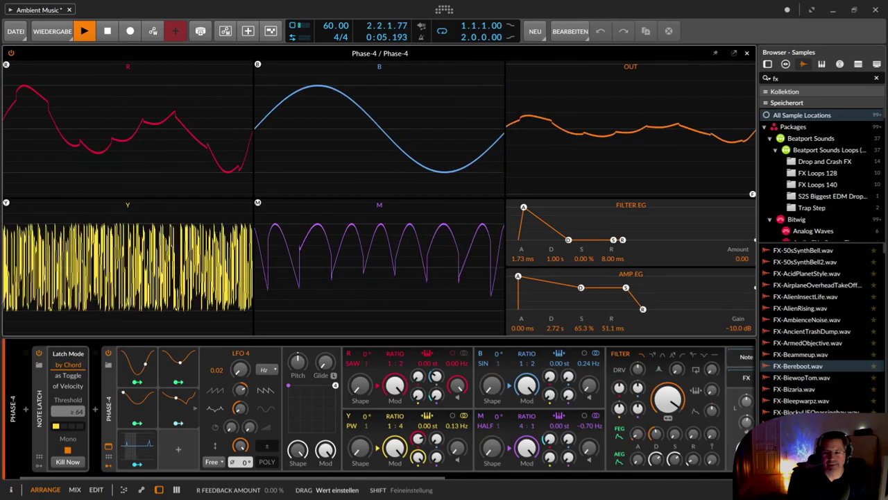
{"action": "left_click_drag", "start_coordinate": [436, 376], "coordinate": [457, 390]}
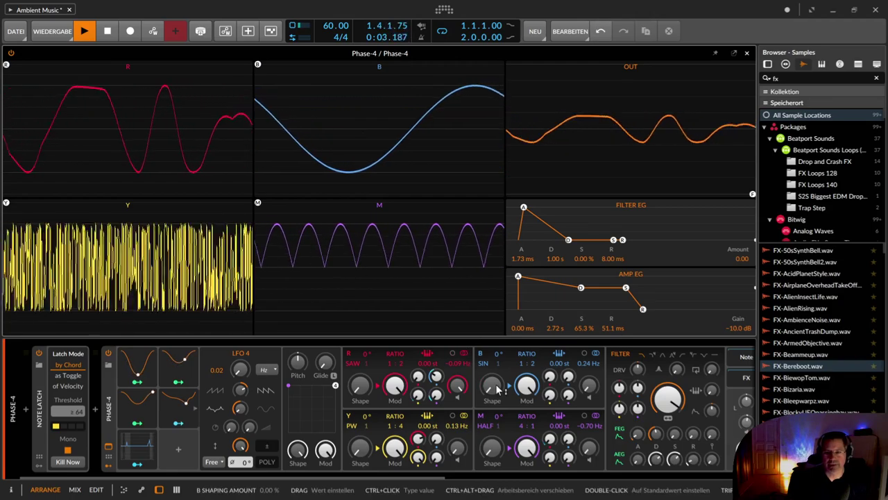
{"action": "left_click_drag", "start_coordinate": [457, 385], "coordinate": [463, 362]}
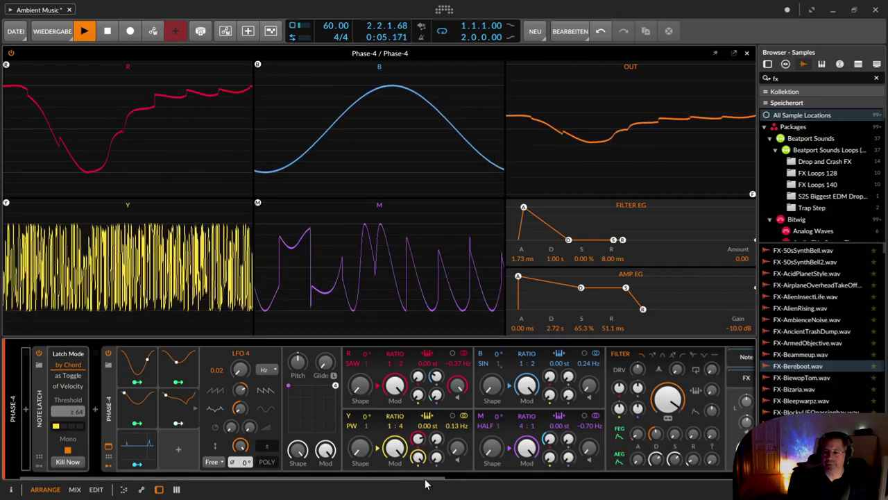
Step: Collapse the modulators of the Tool device in the Phase-4 track's chain and close the expanded waveform view
{"action": "left_click_drag", "start_coordinate": [473, 478], "coordinate": [763, 479]}
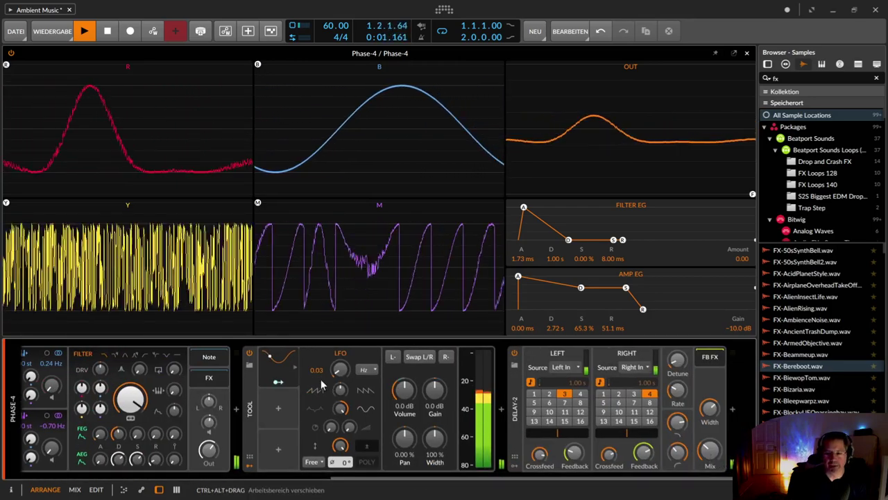
{"action": "left_click", "coordinate": [249, 463]}
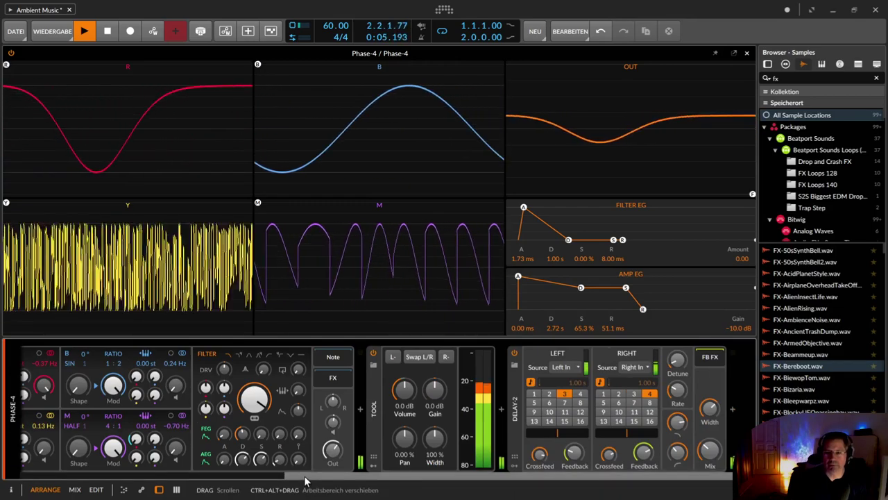
{"action": "left_click", "coordinate": [747, 54]}
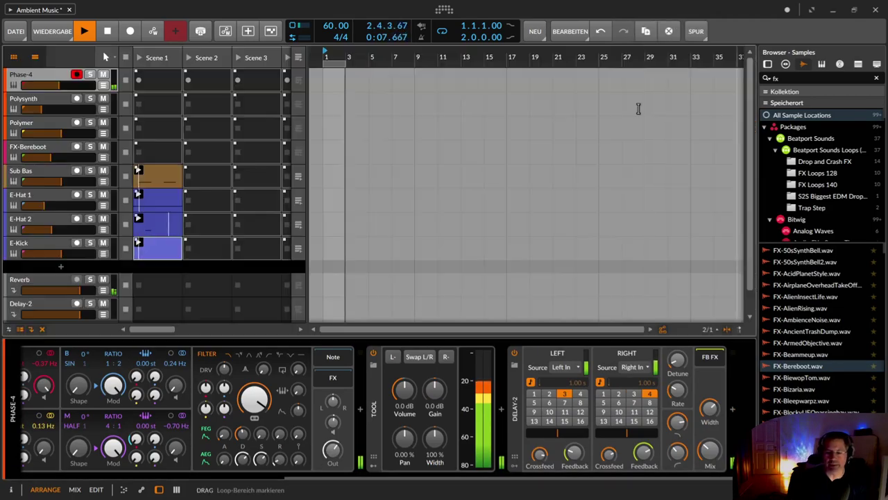
Step: Swap the Polymer synth's oscillator to Wavetable
{"action": "left_click", "coordinate": [53, 96]}
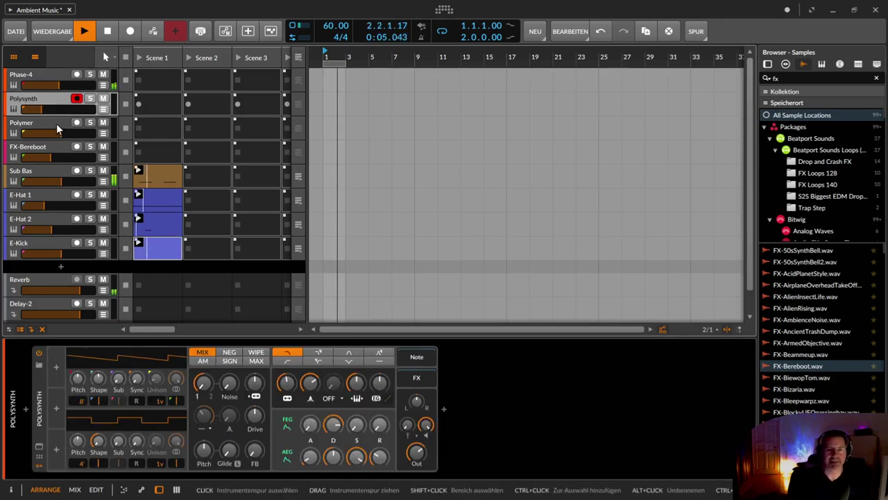
{"action": "left_click", "coordinate": [56, 124]}
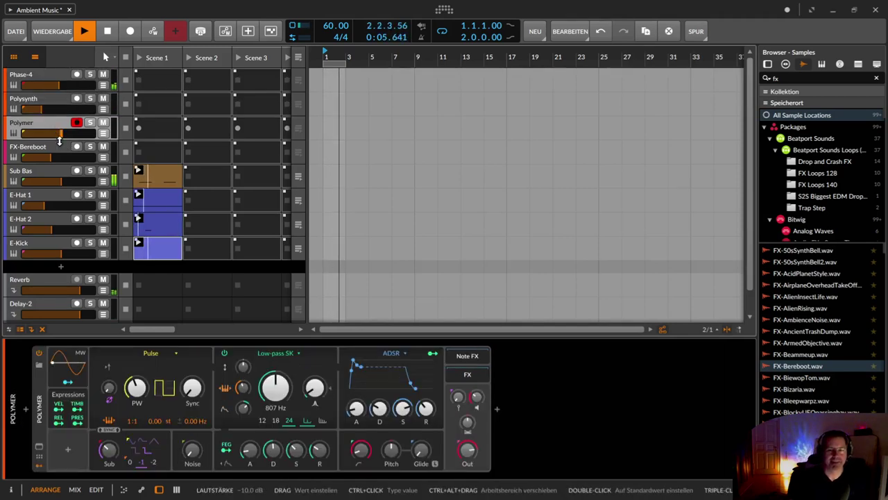
{"action": "left_click", "coordinate": [160, 351]}
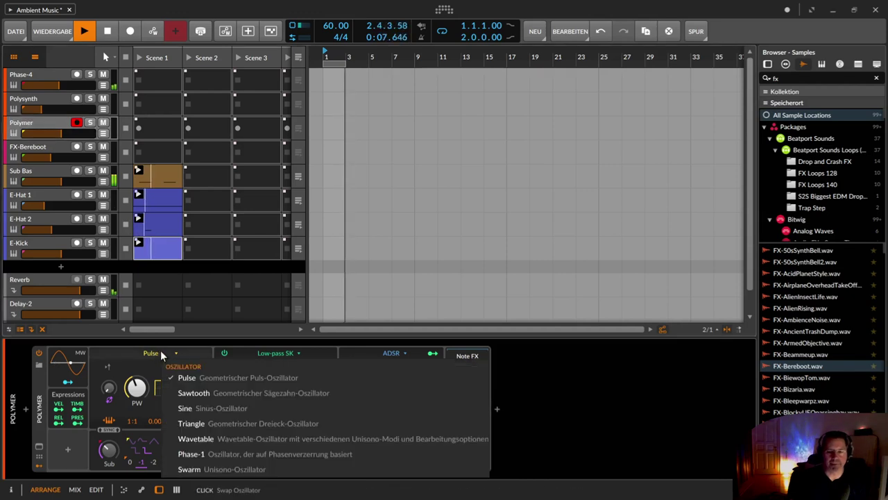
{"action": "left_click", "coordinate": [195, 438]}
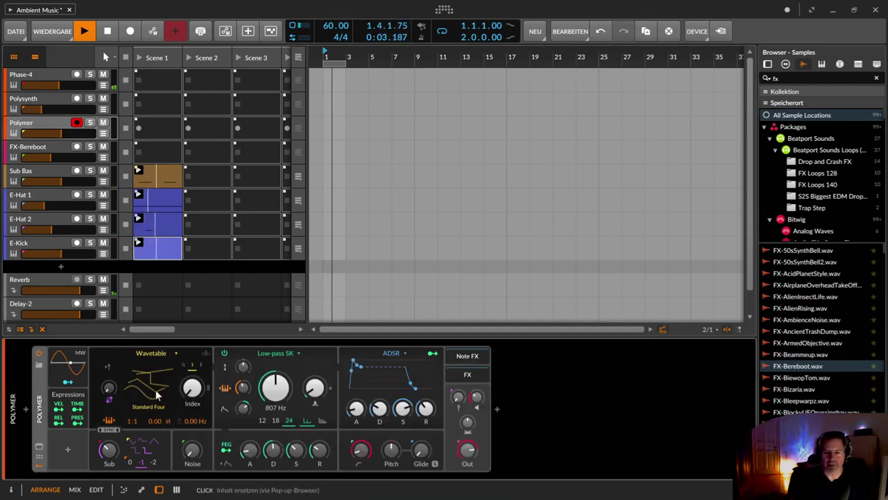
Step: Load the MF Vowels BA wavetable from the Speech category into Polymer's oscillator
{"action": "left_click", "coordinate": [155, 397]}
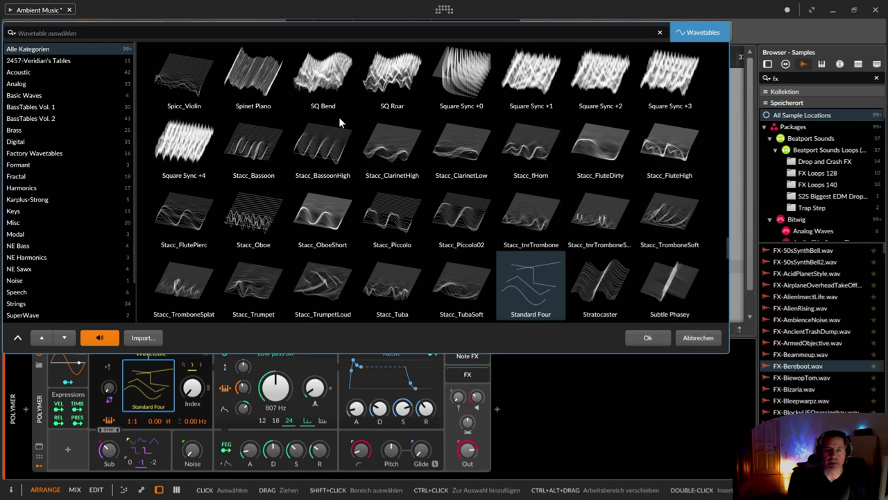
{"action": "scroll", "coordinate": [376, 166], "scroll_direction": "down", "scroll_amount": 1}
{"action": "scroll", "coordinate": [376, 167], "scroll_direction": "down", "scroll_amount": 3}
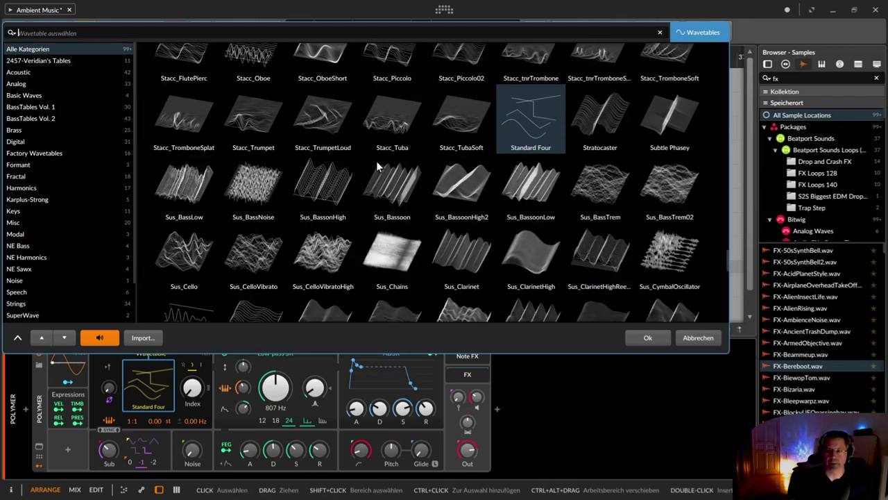
{"action": "left_click", "coordinate": [41, 175]}
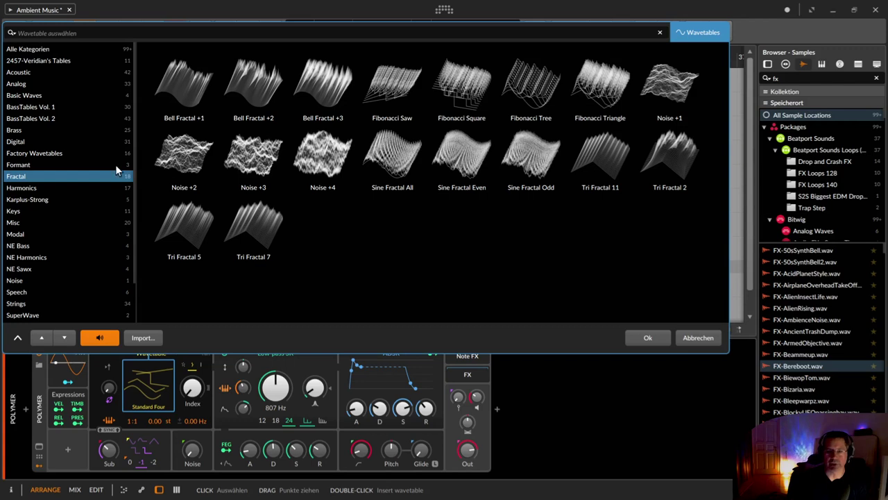
{"action": "left_click", "coordinate": [73, 290]}
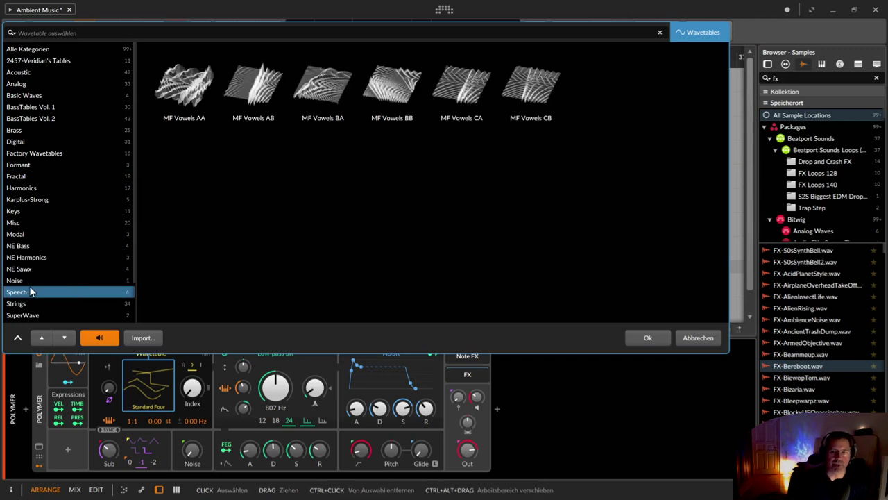
{"action": "left_click", "coordinate": [329, 92]}
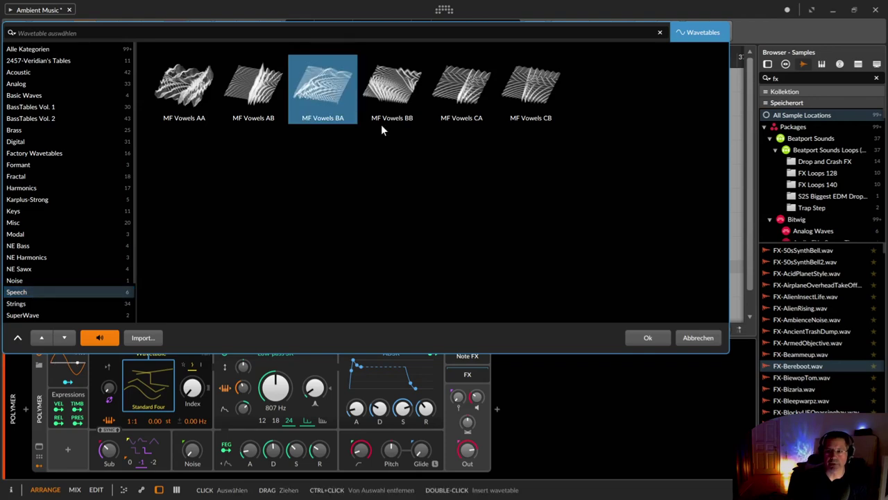
{"action": "left_click", "coordinate": [647, 338]}
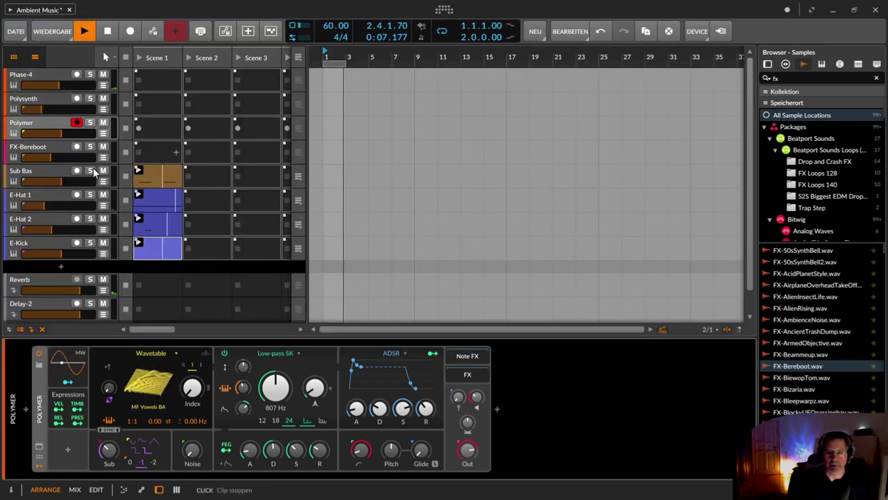
Step: Lower the Polymer track's volume to −28.2 dB and raise its Reverb send to about −3.6 dB along with its Delay-2 send
{"action": "left_click_drag", "start_coordinate": [61, 134], "coordinate": [41, 137]}
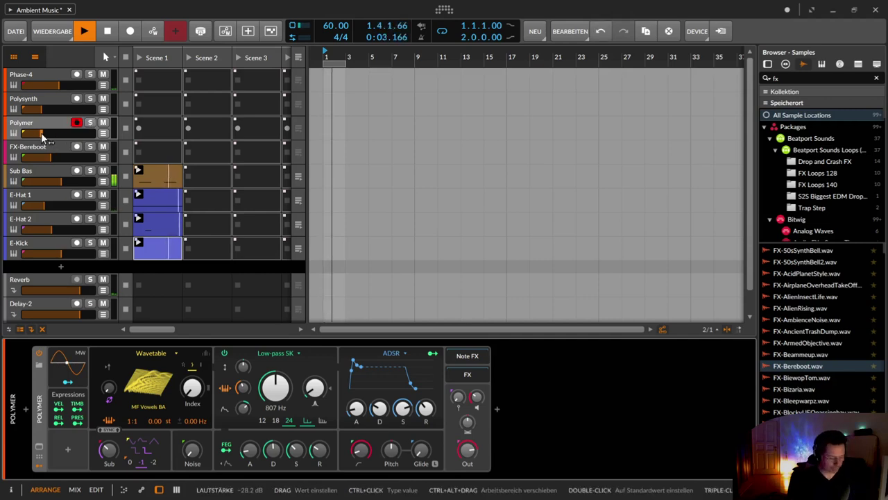
{"action": "key", "text": "i"}
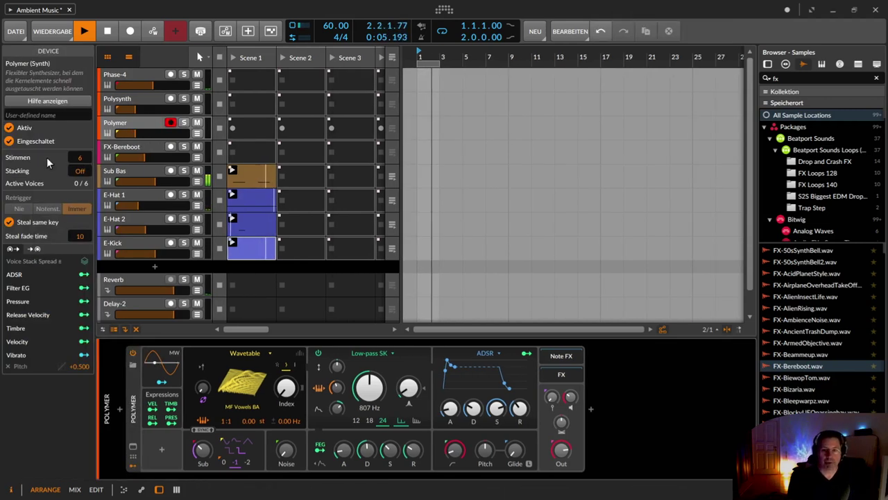
{"action": "left_click", "coordinate": [135, 123]}
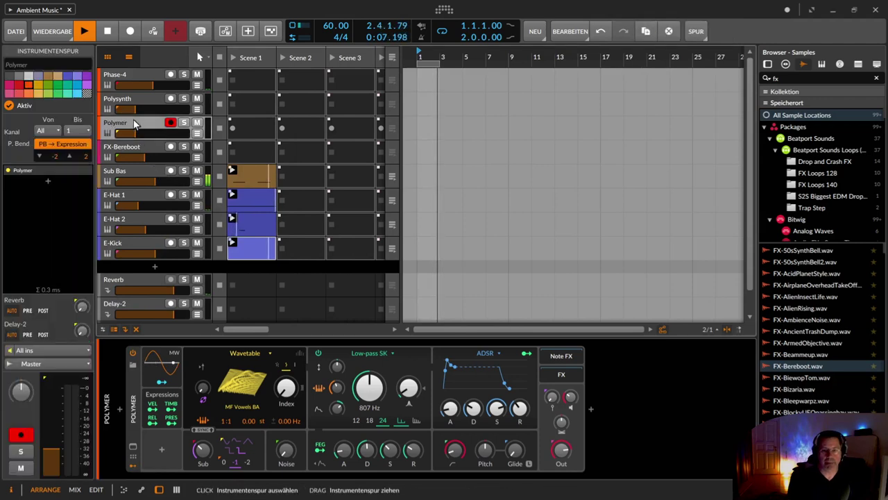
{"action": "left_click_drag", "start_coordinate": [84, 309], "coordinate": [85, 278]}
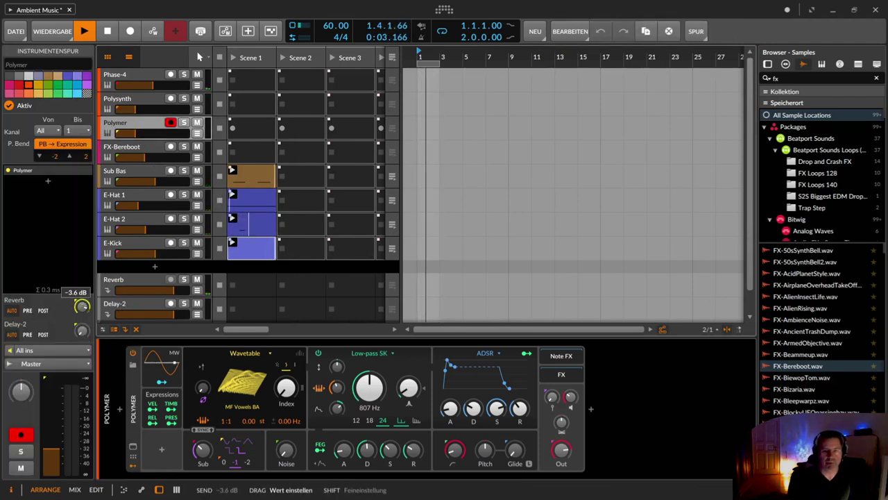
{"action": "left_click_drag", "start_coordinate": [86, 332], "coordinate": [86, 313]}
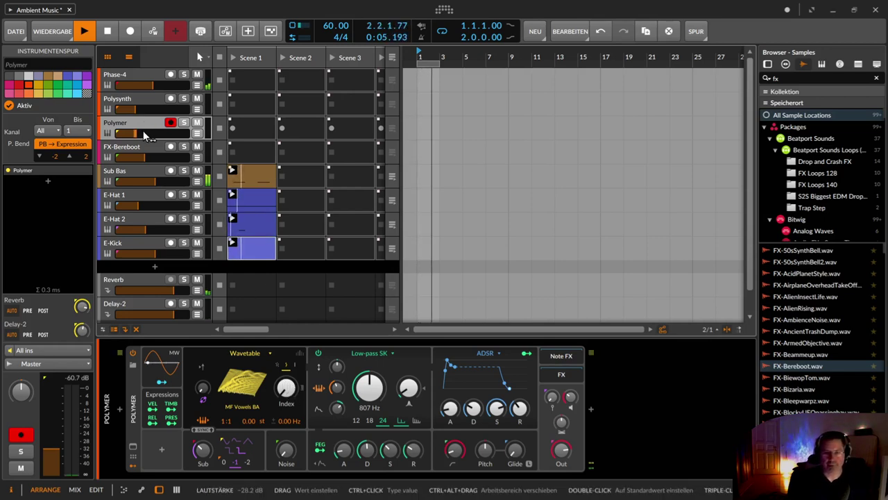
Step: Raise the Polymer track's volume slightly and set its wavetable index to about 21.2 %
{"action": "mouse_move", "coordinate": [137, 141]}
{"action": "left_mouse_down"}
{"action": "mouse_move", "coordinate": [151, 141]}
{"action": "mouse_move", "coordinate": [146, 134]}
{"action": "left_mouse_up"}
{"action": "mouse_move", "coordinate": [287, 390]}
{"action": "left_mouse_down"}
{"action": "mouse_move", "coordinate": [287, 382]}
{"action": "mouse_move", "coordinate": [287, 402]}
{"action": "mouse_move", "coordinate": [286, 385]}
{"action": "left_mouse_up"}
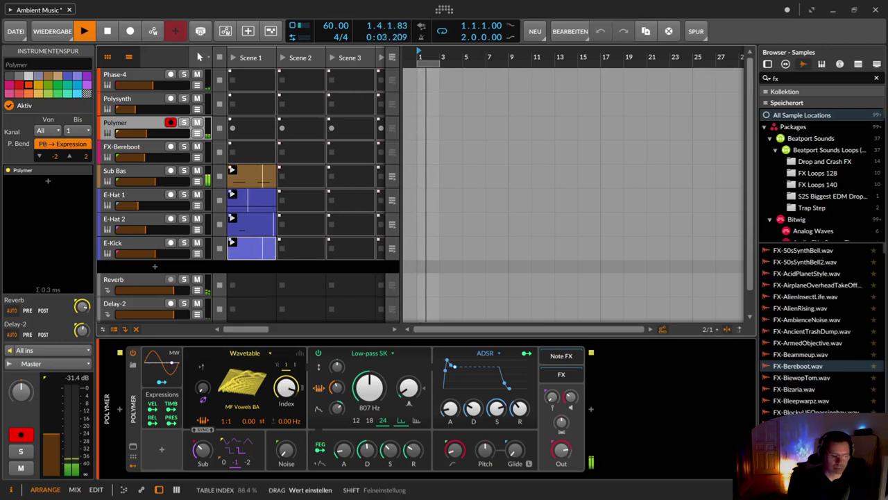
{"action": "left_click_drag", "start_coordinate": [287, 389], "coordinate": [287, 436]}
{"action": "left_click_drag", "start_coordinate": [287, 388], "coordinate": [287, 387]}
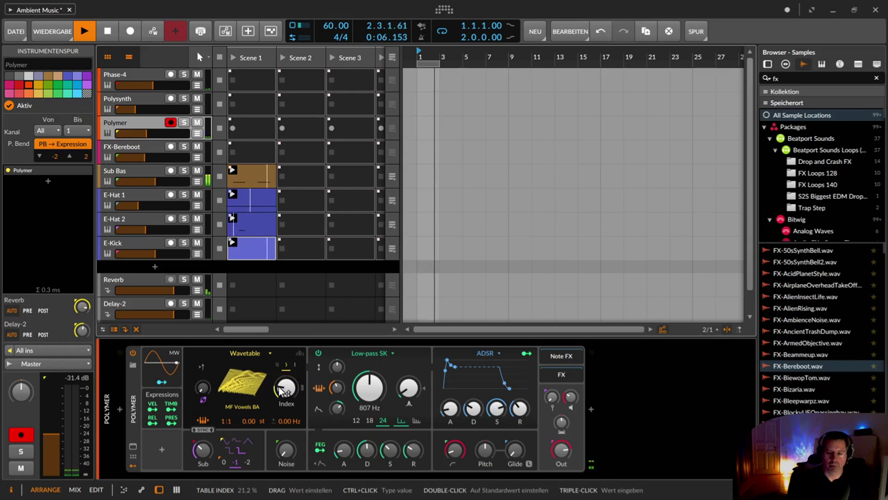
Step: Switch Polymer's wavetable to MF Vowels AA from the Speech category and try out its index
{"action": "left_click", "coordinate": [243, 386]}
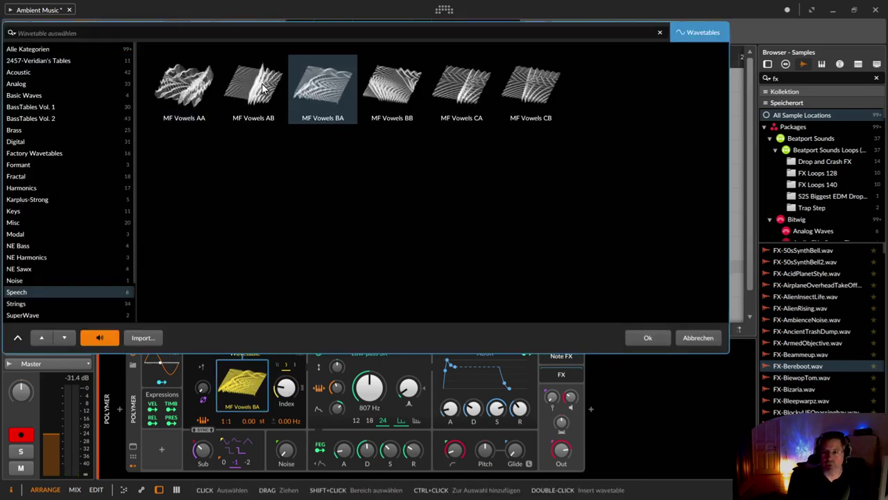
{"action": "left_click", "coordinate": [194, 95]}
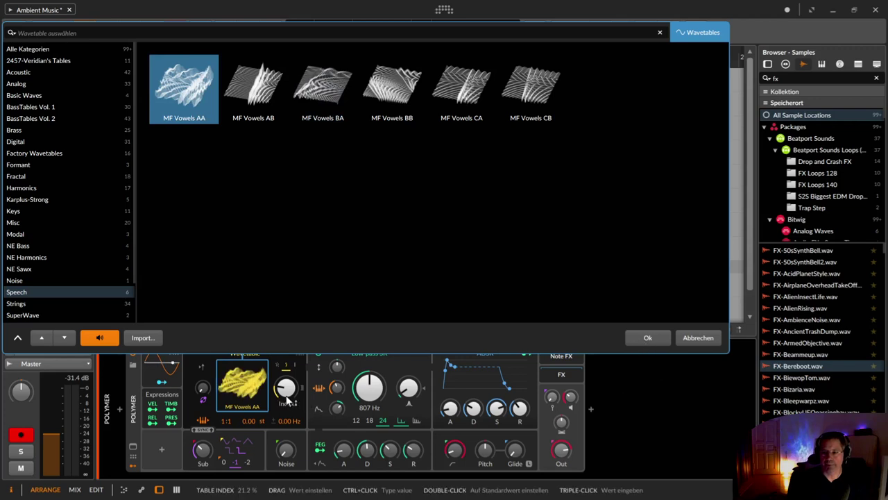
{"action": "left_click_drag", "start_coordinate": [288, 394], "coordinate": [288, 381]}
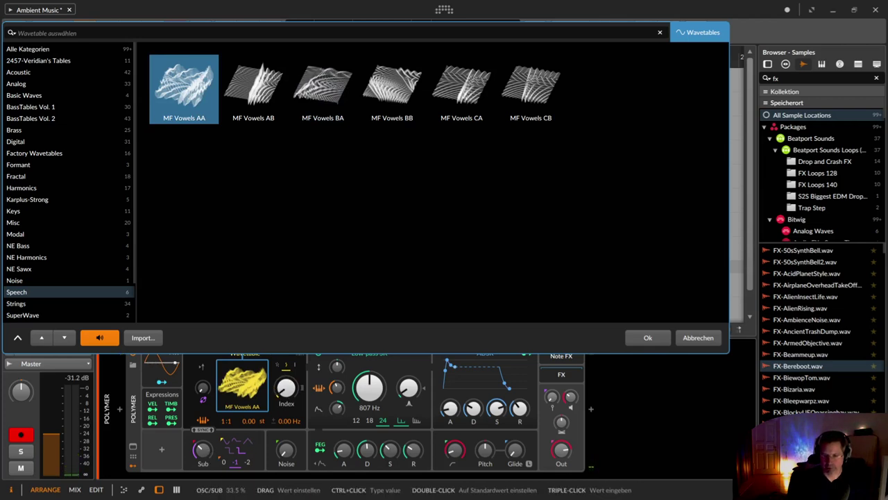
Step: Set the oscillator's pitch ratio to 1:3, turn the wavetable index down and accept the MF Vowels AA wavetable
{"action": "left_click_drag", "start_coordinate": [229, 419], "coordinate": [229, 413]}
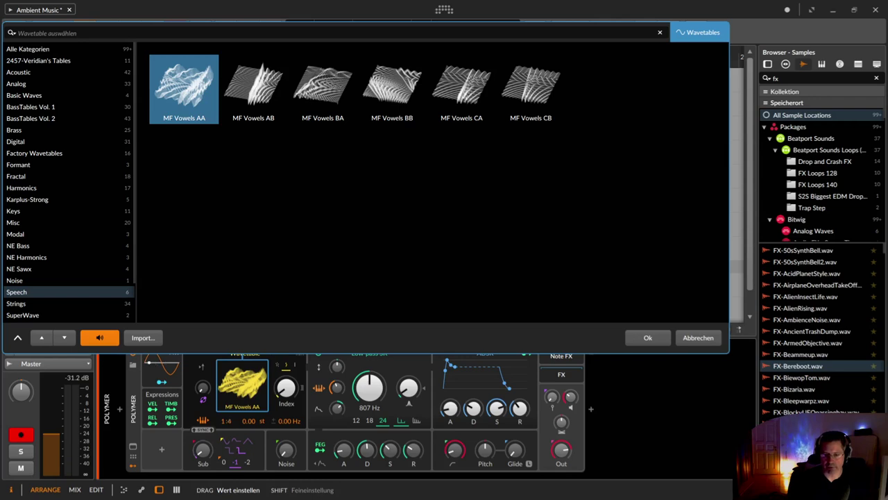
{"action": "left_click_drag", "start_coordinate": [229, 416], "coordinate": [228, 423]}
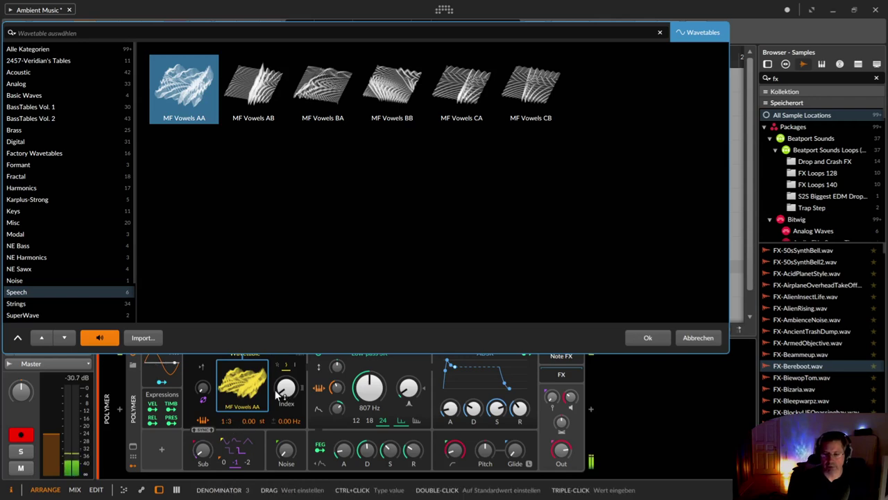
{"action": "left_click_drag", "start_coordinate": [286, 389], "coordinate": [286, 384]}
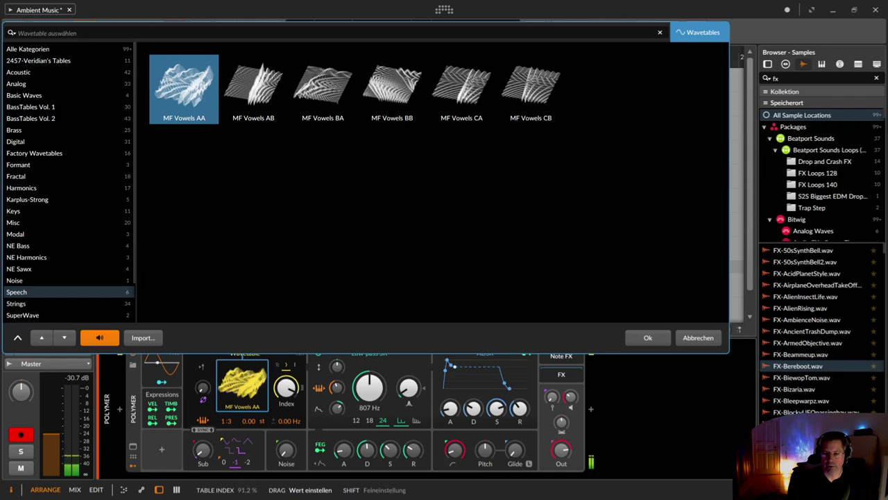
{"action": "left_click_drag", "start_coordinate": [286, 388], "coordinate": [285, 458]}
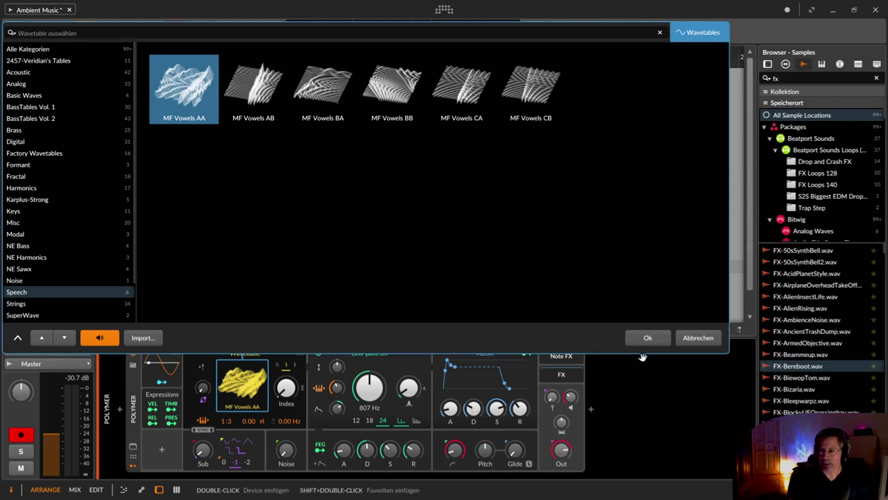
{"action": "left_click", "coordinate": [657, 335]}
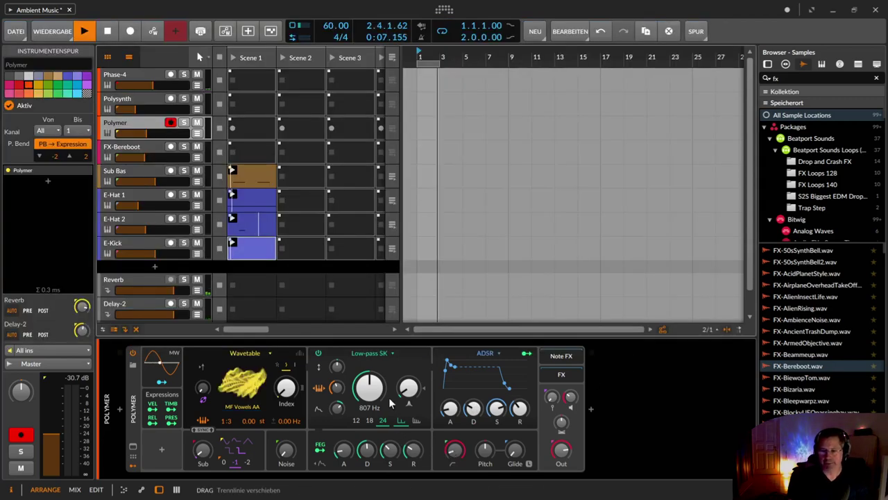
Step: Raise Polymer's low-pass filter cutoff to about 1.90 kHz
{"action": "left_click_drag", "start_coordinate": [375, 393], "coordinate": [376, 370]}
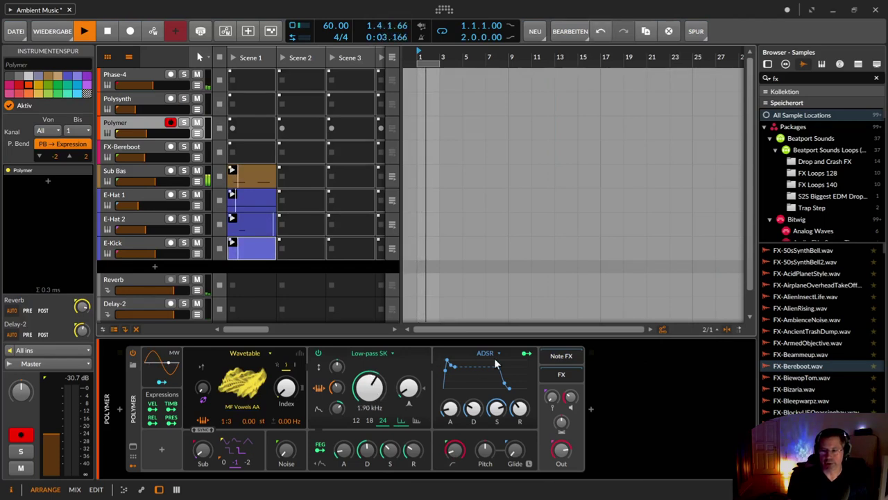
{"action": "left_click", "coordinate": [526, 354]}
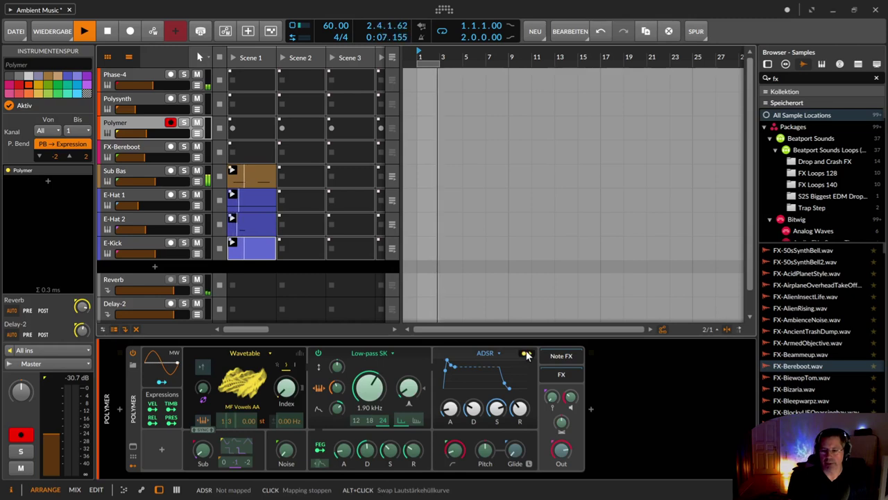
{"action": "left_click", "coordinate": [526, 354]}
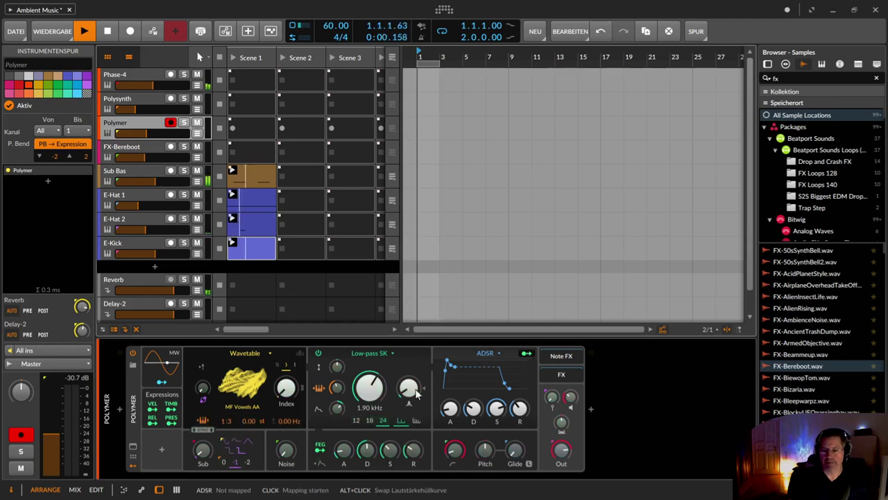
Step: Add an ADSR modulator to the free modulator slot of the Polymer synth
{"action": "left_click", "coordinate": [162, 449]}
{"action": "type", "text": "adss"}
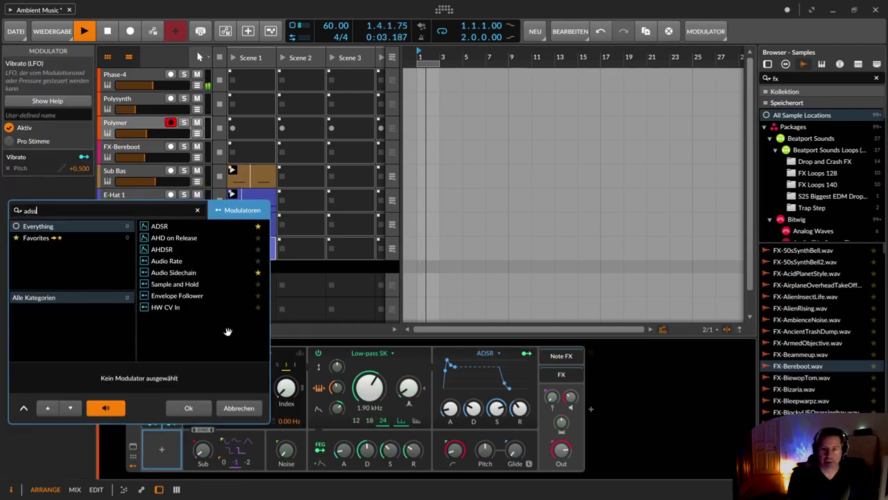
{"action": "key", "text": "BackSpace"}
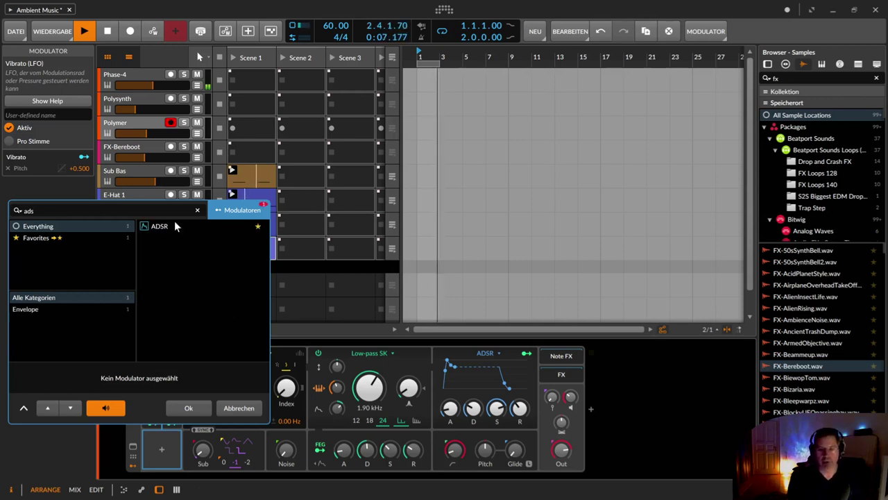
{"action": "left_click", "coordinate": [173, 226]}
{"action": "left_click", "coordinate": [187, 408]}
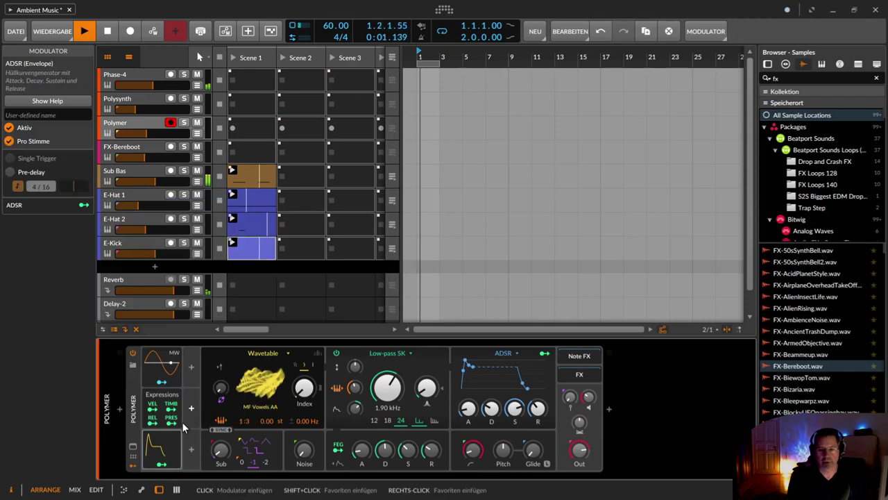
Step: Map the new ADSR modulator to the wavetable index with an amount of +1.000 and expand its envelope controls
{"action": "left_click", "coordinate": [165, 463]}
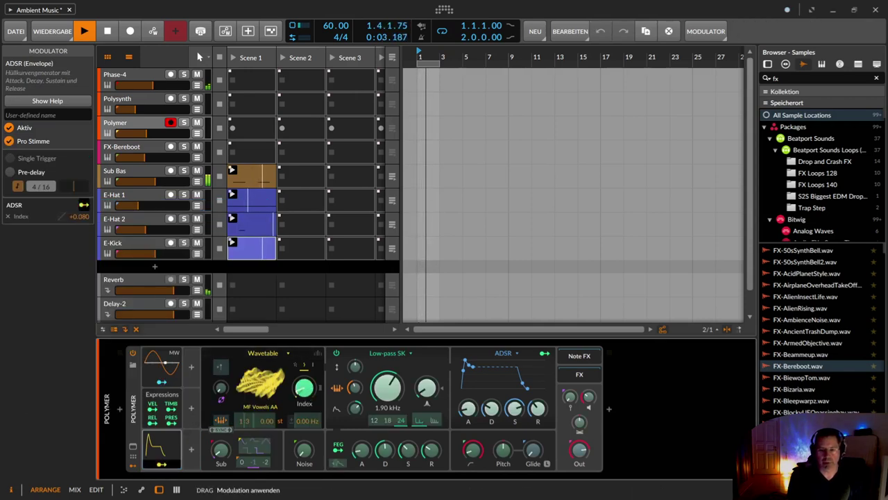
{"action": "left_click_drag", "start_coordinate": [304, 387], "coordinate": [304, 368]}
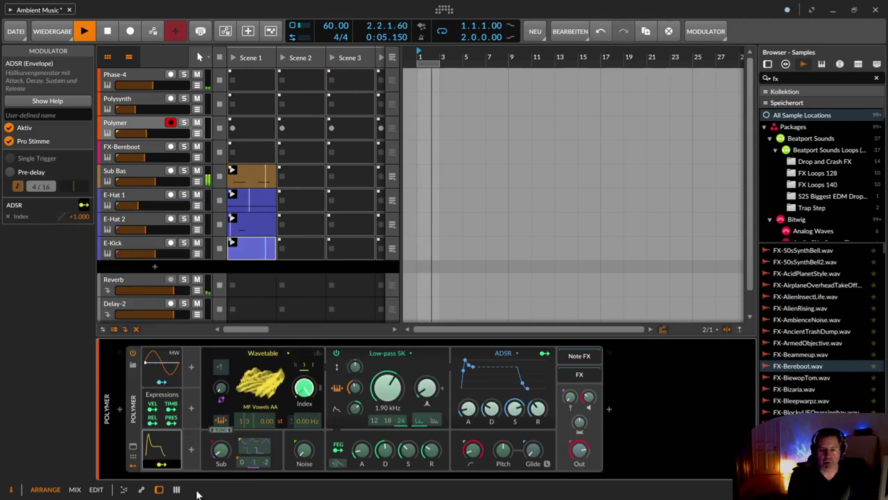
{"action": "left_click", "coordinate": [168, 442]}
{"action": "left_click", "coordinate": [167, 449]}
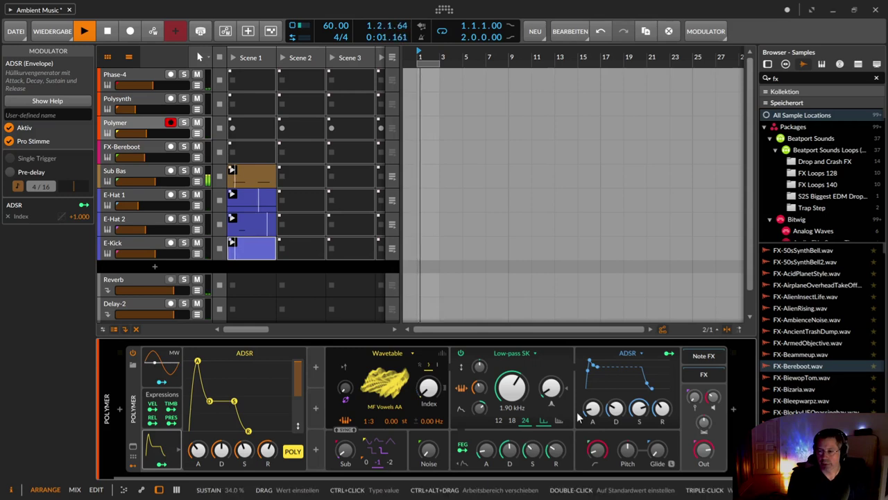
Step: Set the amplitude envelope's attack to about 143 ms and raise the low-pass cutoff to about 5.12 kHz
{"action": "left_click_drag", "start_coordinate": [592, 409], "coordinate": [592, 392]}
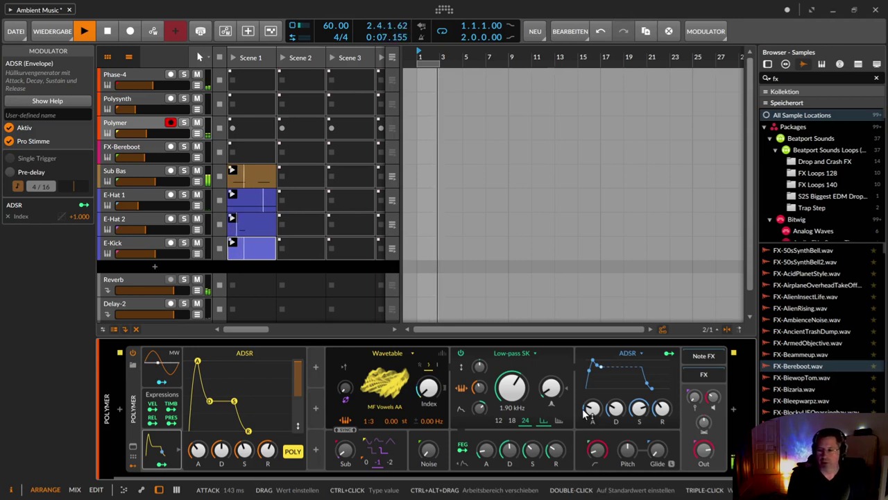
{"action": "mouse_move", "coordinate": [511, 386]}
{"action": "left_mouse_down"}
{"action": "mouse_move", "coordinate": [511, 375]}
{"action": "mouse_move", "coordinate": [511, 390]}
{"action": "mouse_move", "coordinate": [498, 392]}
{"action": "mouse_move", "coordinate": [514, 408]}
{"action": "mouse_move", "coordinate": [514, 362]}
{"action": "mouse_move", "coordinate": [514, 392]}
{"action": "left_mouse_up"}
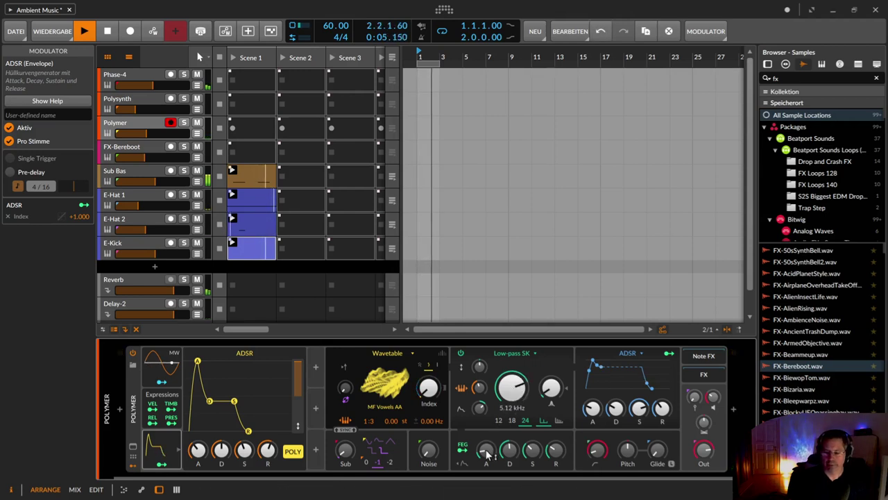
Step: Try different attack times on the filter envelope and set its cutoff modulation amount to about −80.4 st
{"action": "left_click_drag", "start_coordinate": [489, 449], "coordinate": [489, 444]}
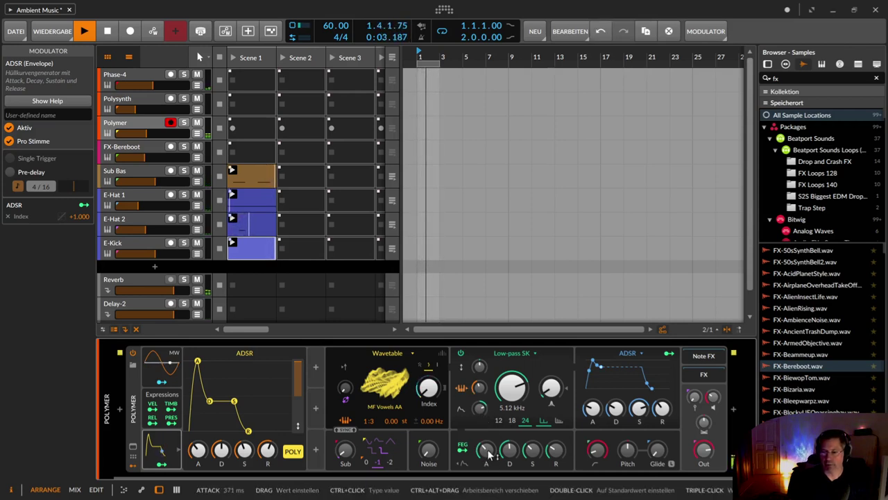
{"action": "left_click_drag", "start_coordinate": [487, 449], "coordinate": [487, 468]}
{"action": "left_click_drag", "start_coordinate": [485, 411], "coordinate": [485, 434]}
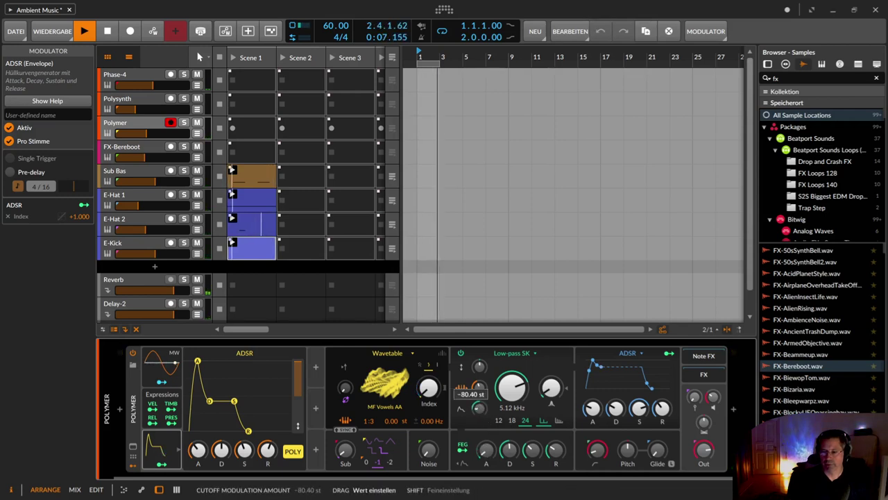
Step: Reset the filter envelope's attack to 0 ms, raise its decay slightly and lower its sustain
{"action": "left_click_drag", "start_coordinate": [489, 451], "coordinate": [489, 430]}
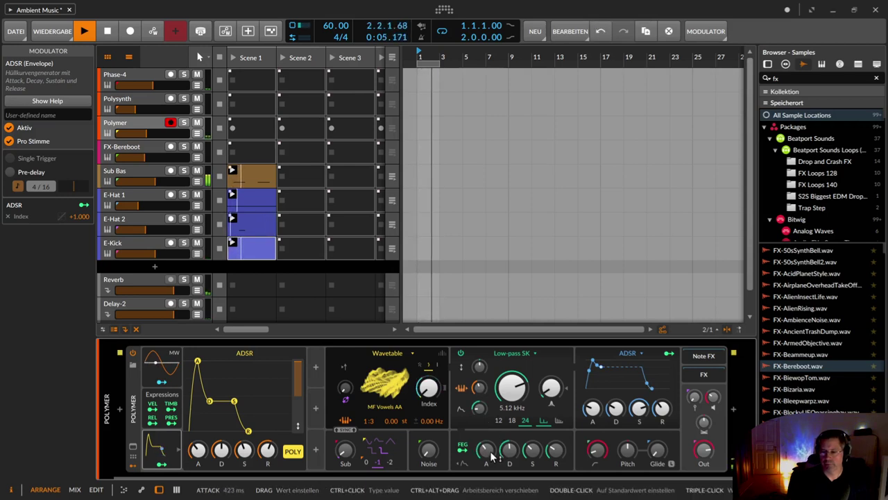
{"action": "double_click", "coordinate": [490, 451]}
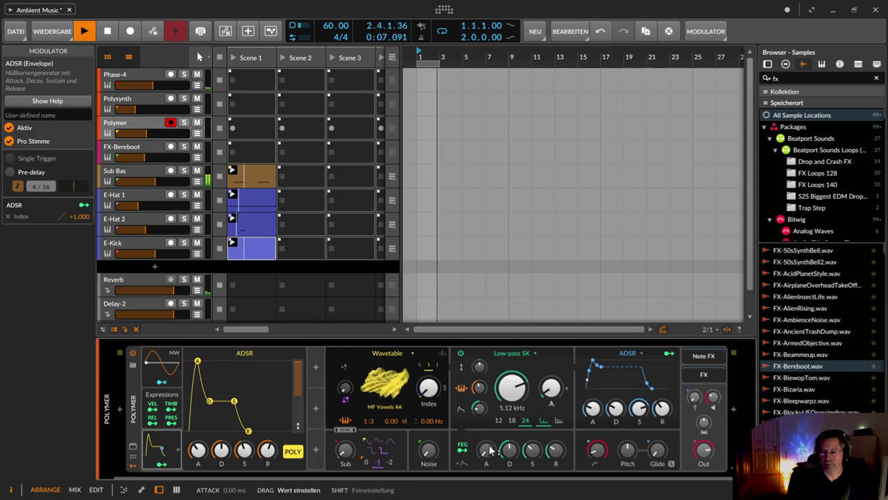
{"action": "mouse_move", "coordinate": [510, 451]}
{"action": "left_mouse_down"}
{"action": "mouse_move", "coordinate": [532, 437]}
{"action": "mouse_move", "coordinate": [532, 451]}
{"action": "mouse_move", "coordinate": [486, 448]}
{"action": "mouse_move", "coordinate": [510, 444]}
{"action": "left_mouse_up"}
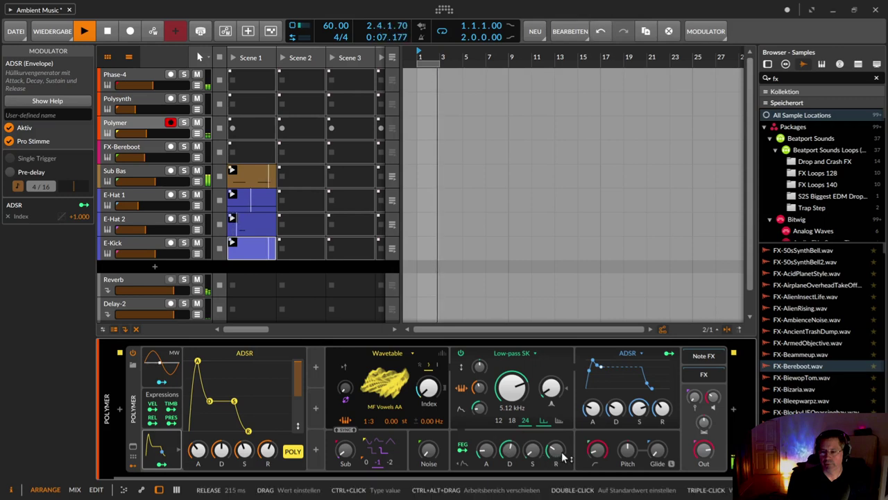
Step: Adjust the release and attack times of the Polymer's filter envelope
{"action": "left_click_drag", "start_coordinate": [562, 456], "coordinate": [563, 454]}
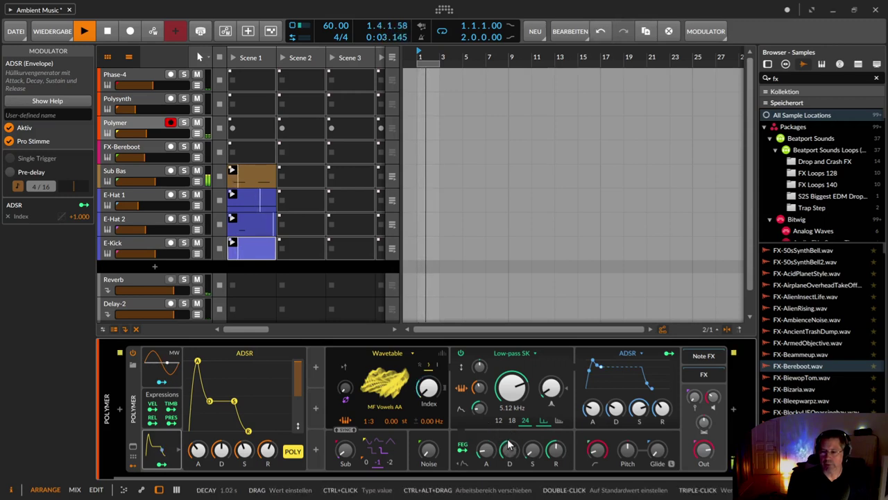
{"action": "left_click_drag", "start_coordinate": [486, 449], "coordinate": [485, 453]}
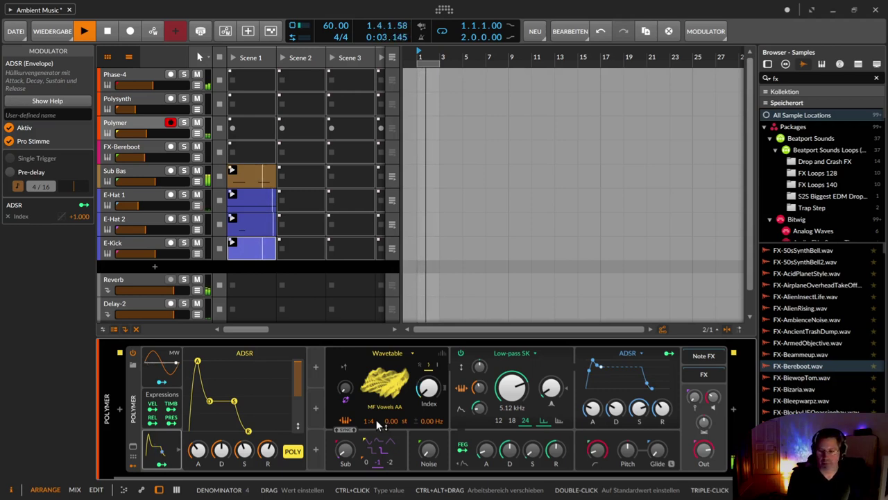
Step: Try three unison voices on the Polymer's wavetable oscillator and turn unison off again
{"action": "left_click", "coordinate": [440, 353]}
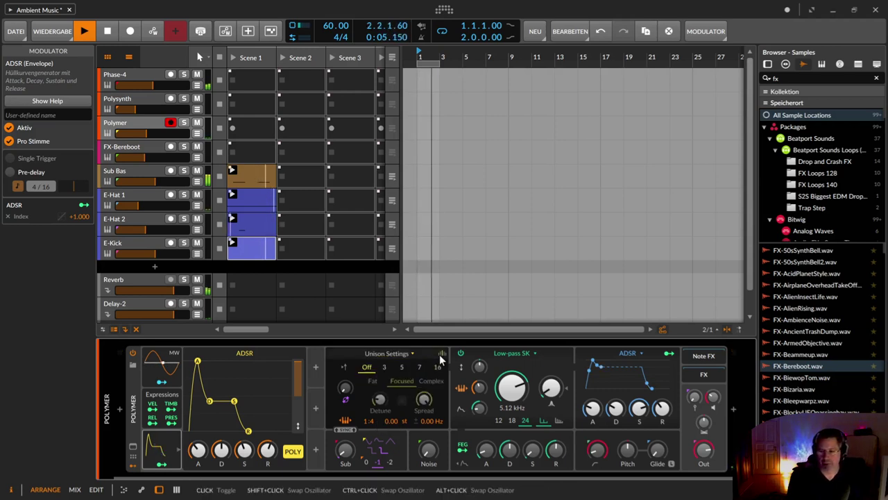
{"action": "left_click", "coordinate": [387, 367]}
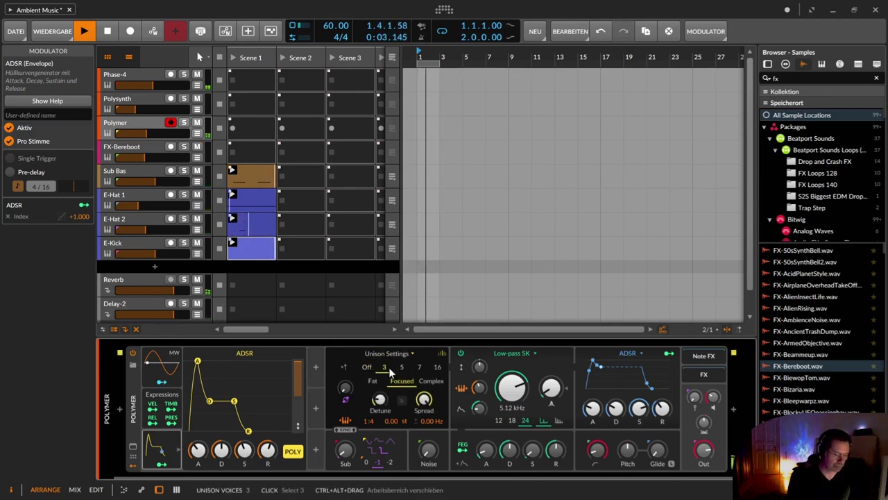
{"action": "left_click", "coordinate": [367, 366]}
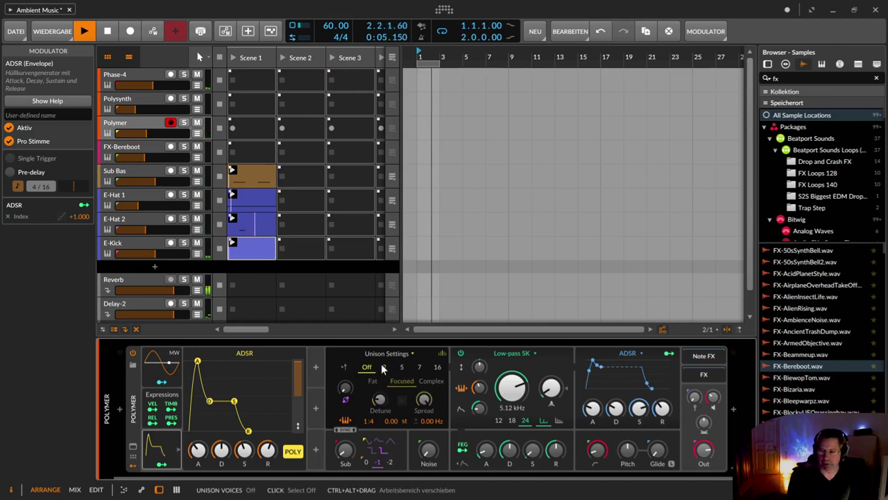
{"action": "left_click", "coordinate": [441, 354]}
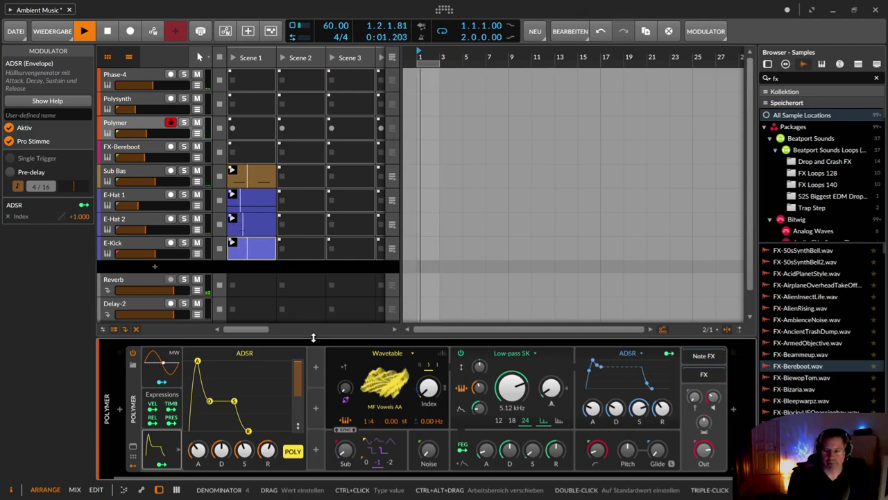
Step: Set the high-cut frequency of the EQ-2 on the Reverb track to 3.21 kHz
{"action": "left_click", "coordinate": [133, 281]}
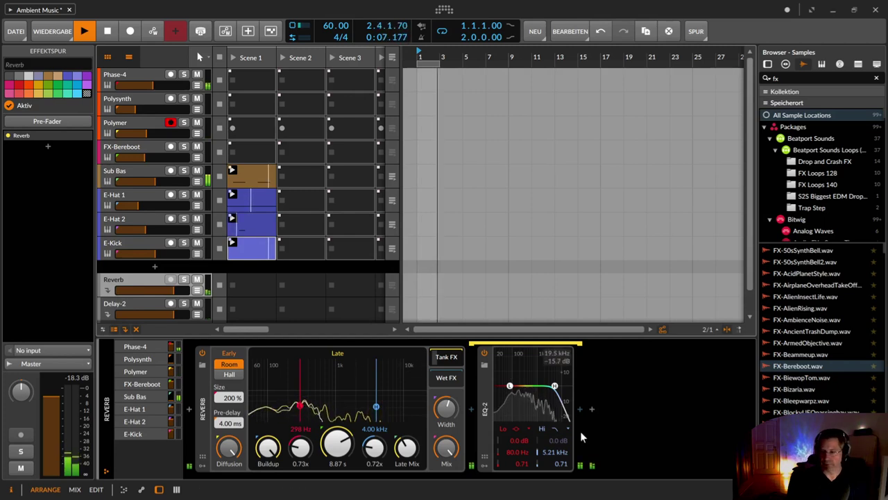
{"action": "left_click_drag", "start_coordinate": [561, 454], "coordinate": [561, 476]}
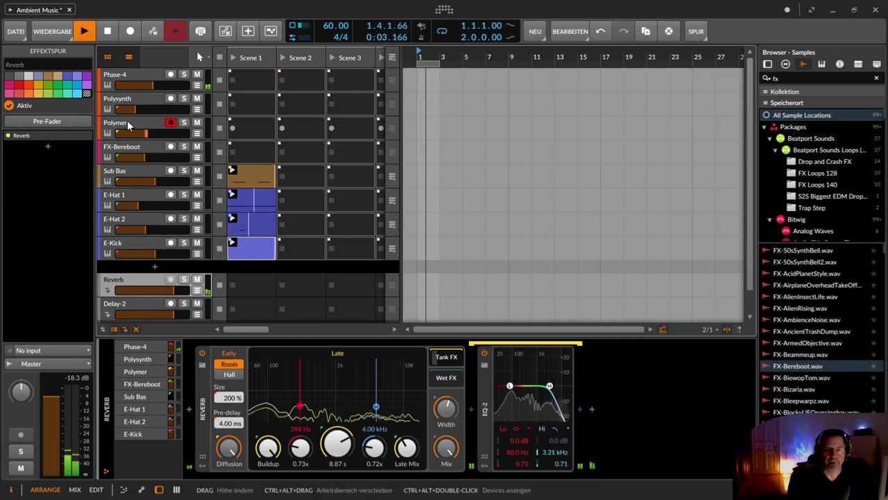
Step: Switch the level control of the Polymer's Vibrato modulator to Manual and set its level to 66.8 %
{"action": "left_click", "coordinate": [132, 125]}
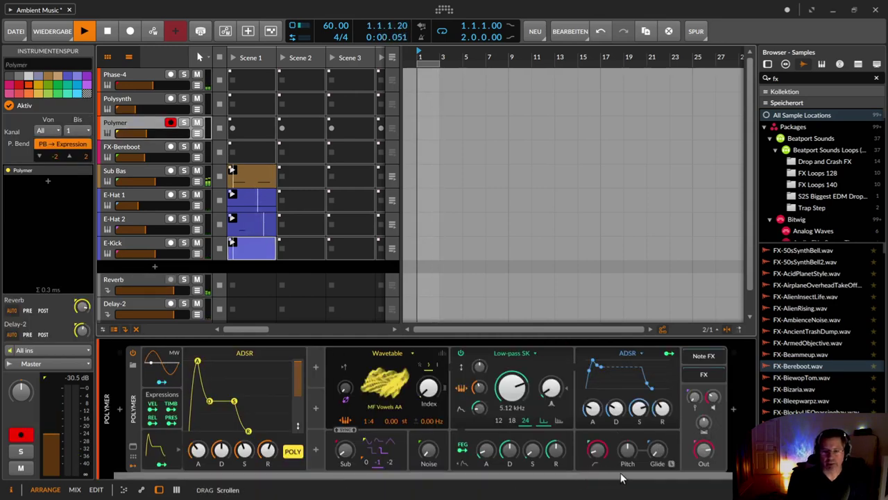
{"action": "left_click", "coordinate": [162, 368]}
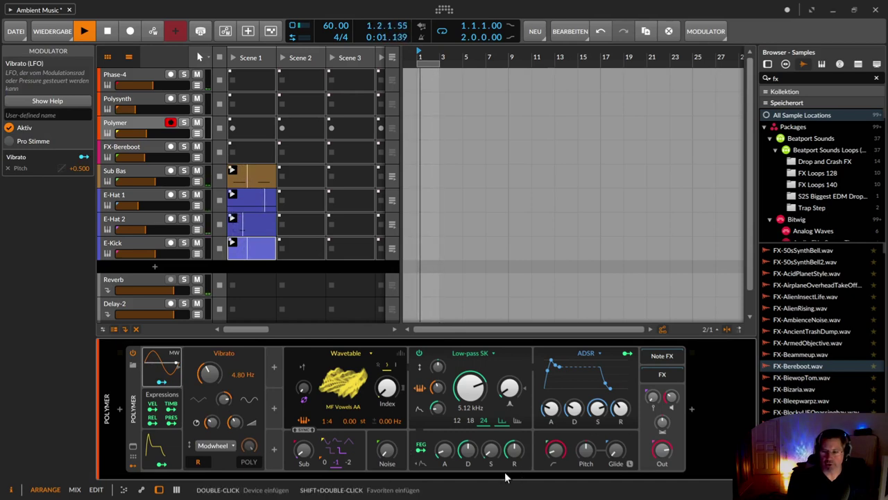
{"action": "left_click", "coordinate": [214, 447]}
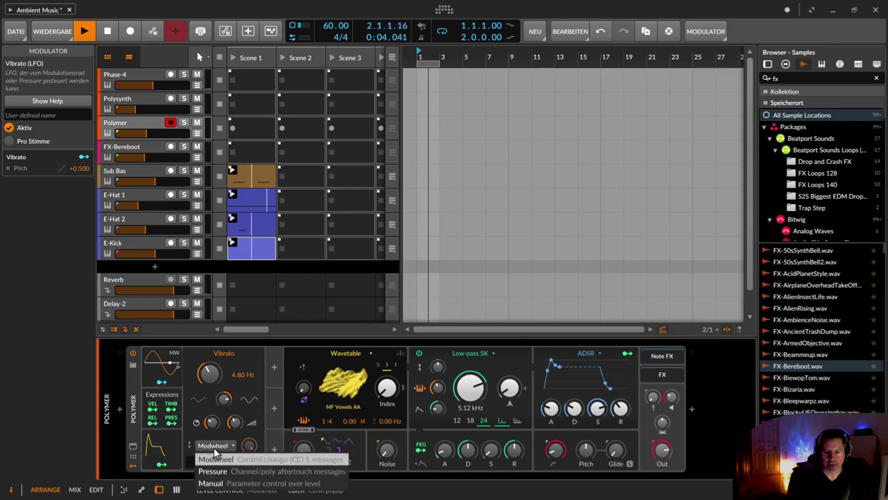
{"action": "left_click", "coordinate": [226, 482]}
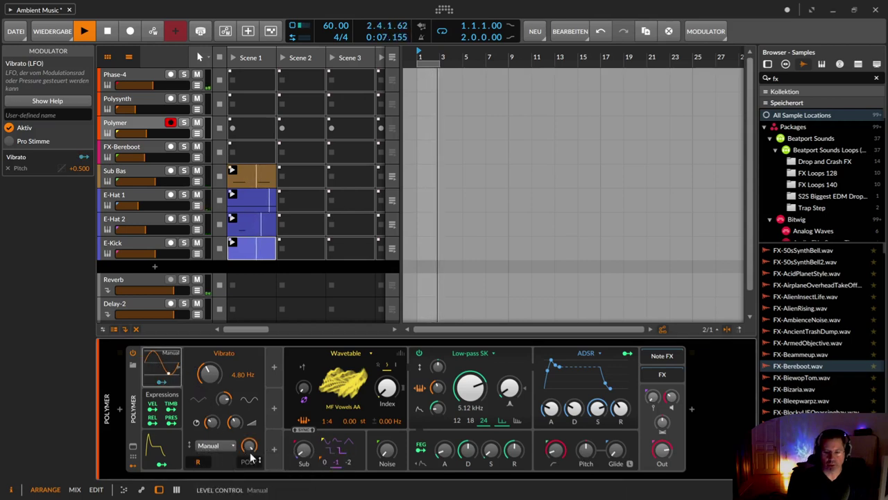
{"action": "left_click_drag", "start_coordinate": [249, 445], "coordinate": [249, 459]}
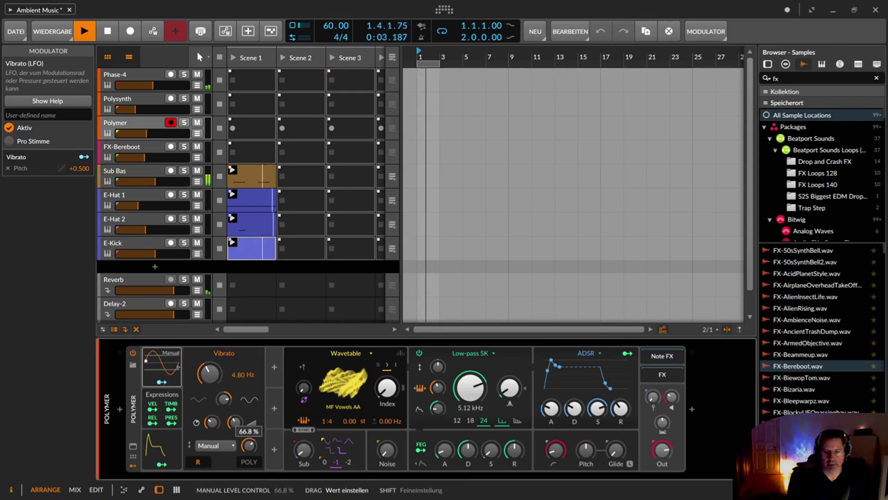
Step: Set the Vibrato rate to 3.03 Hz and its modulation amount on Pitch to +6.340
{"action": "left_click_drag", "start_coordinate": [211, 373], "coordinate": [211, 377]}
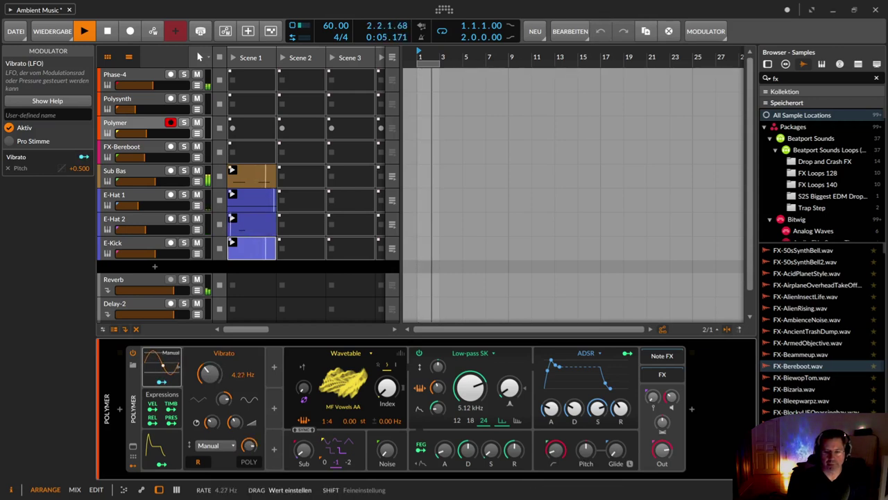
{"action": "left_click", "coordinate": [163, 382]}
{"action": "left_click_drag", "start_coordinate": [589, 453], "coordinate": [587, 432]}
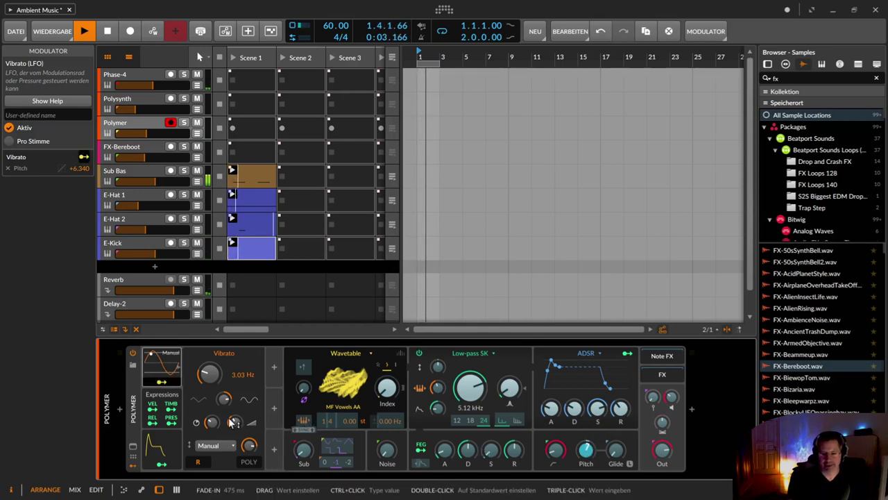
Step: Lengthen the Vibrato's fade-in and set its rate to 4.94 Hz
{"action": "left_click_drag", "start_coordinate": [234, 424], "coordinate": [235, 419]}
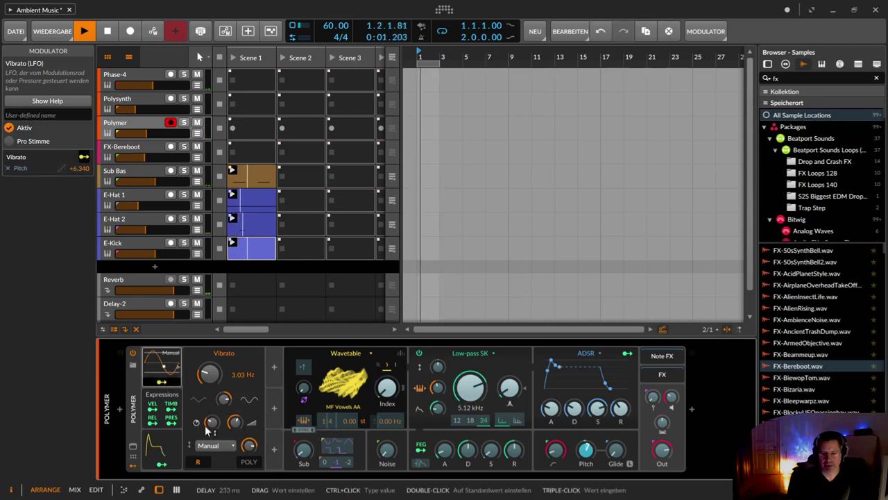
{"action": "left_click_drag", "start_coordinate": [205, 376], "coordinate": [206, 374]}
Step: Reduce the Vibrato's manual level to about 6 % and leave modulation assignment mode
{"action": "left_click_drag", "start_coordinate": [250, 449], "coordinate": [250, 474]}
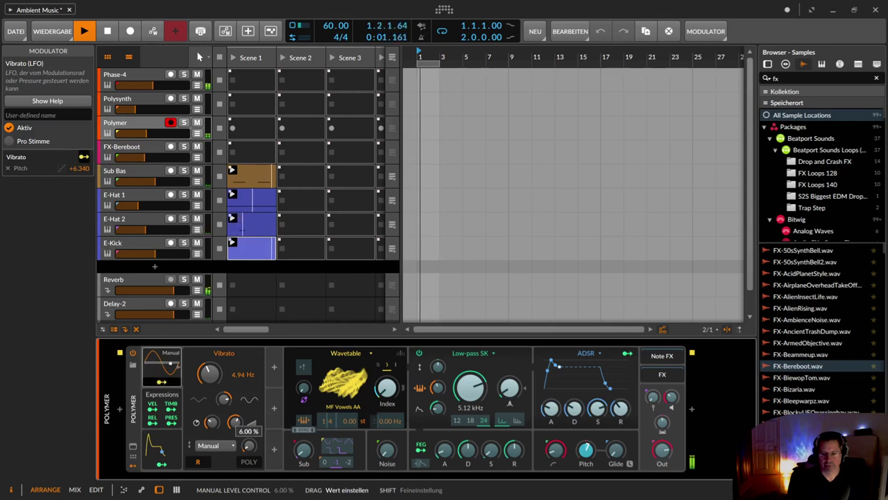
{"action": "left_click_drag", "start_coordinate": [253, 450], "coordinate": [253, 450]}
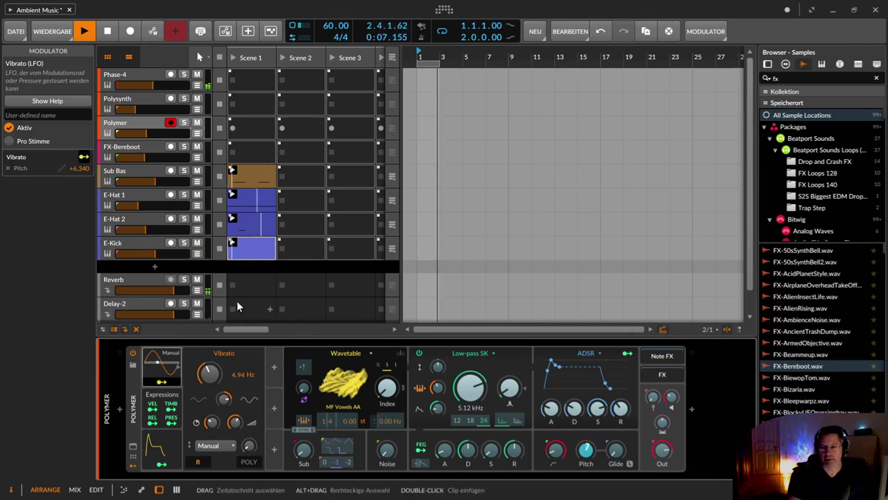
{"action": "left_click", "coordinate": [166, 385]}
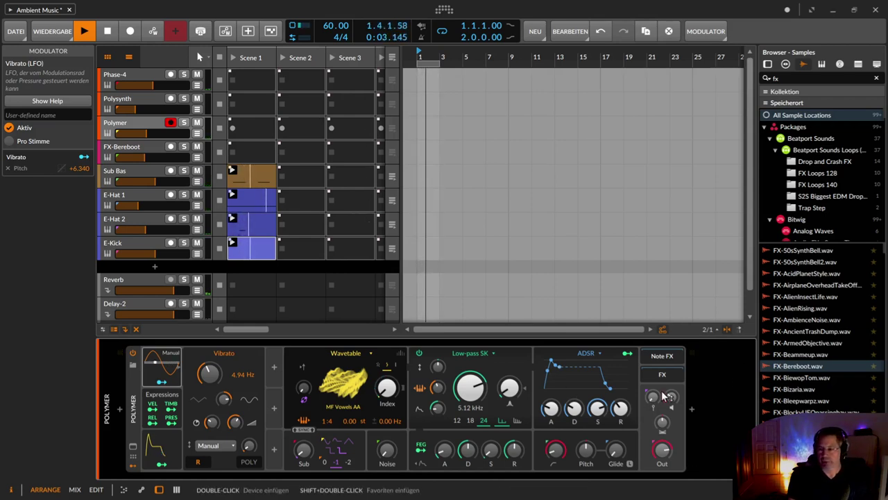
{"action": "left_click", "coordinate": [692, 412]}
{"action": "type", "text": "cho"}
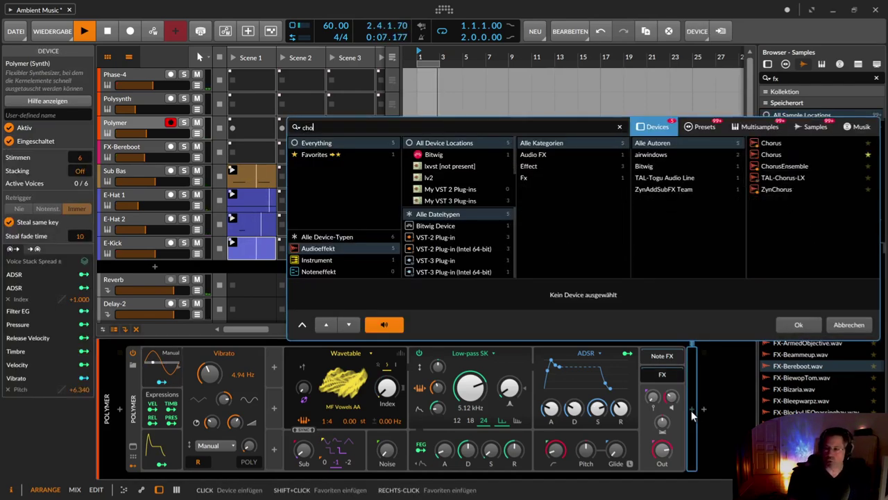
{"action": "key", "text": "Return"}
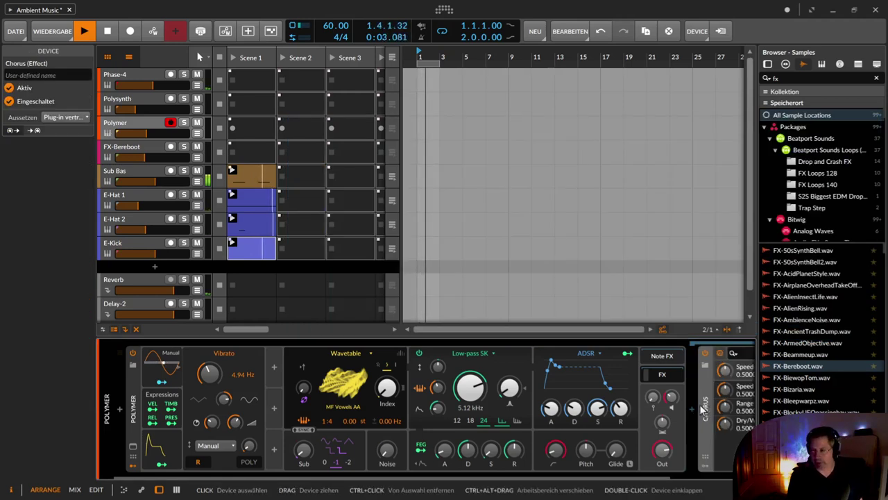
{"action": "key", "text": "Delete"}
Step: Insert Bitwig's own Chorus audio effect into the Polymer's FX chain
{"action": "left_click", "coordinate": [694, 413]}
{"action": "type", "text": "cho"}
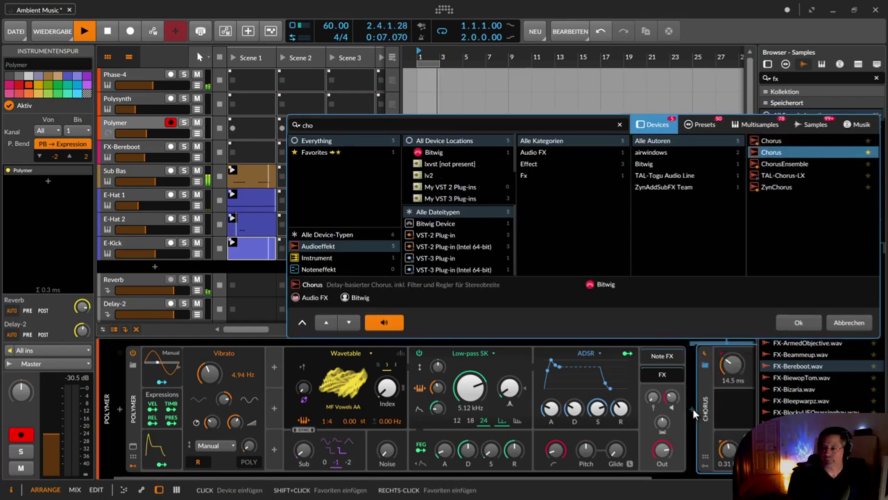
{"action": "key", "text": "Return"}
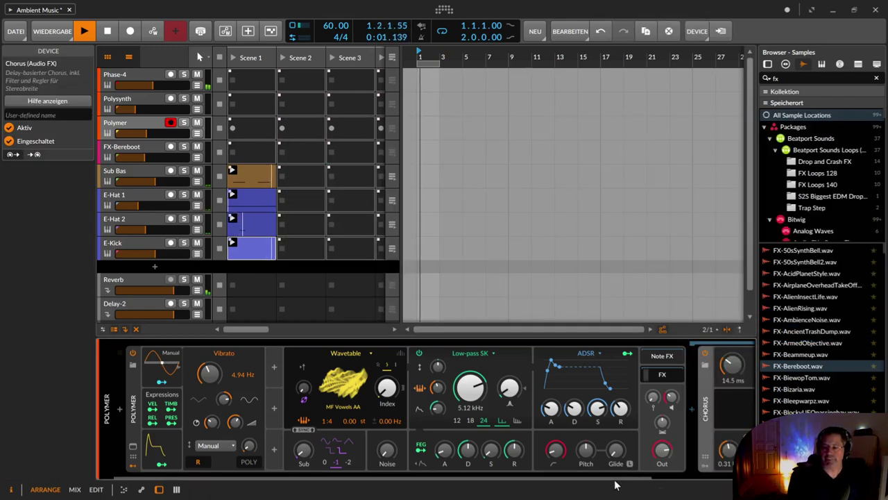
Step: Hide the Polymer's modulators and move the Chorus out of its FX chain to sit after the Polymer
{"action": "double_click", "coordinate": [136, 395]}
{"action": "left_click", "coordinate": [136, 465]}
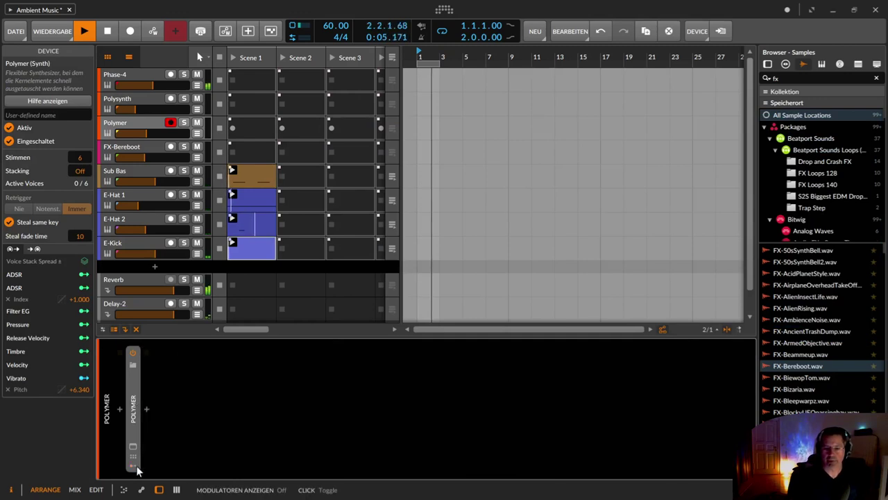
{"action": "double_click", "coordinate": [134, 420]}
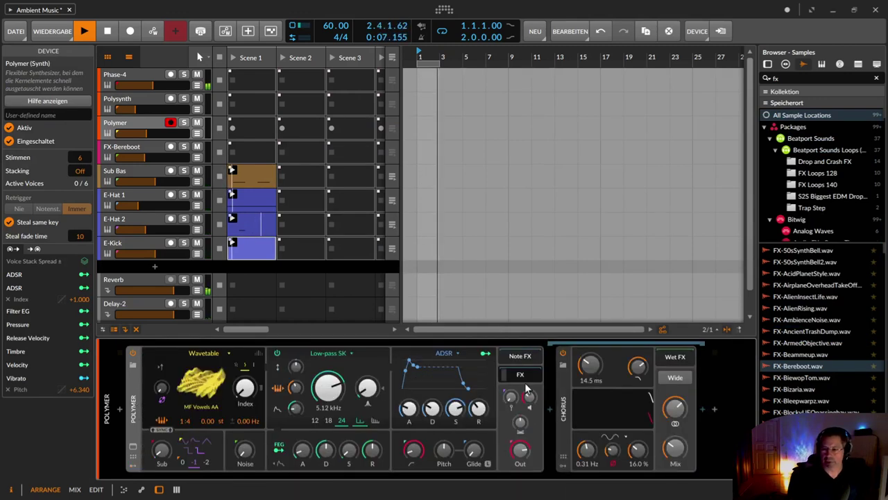
{"action": "left_click_drag", "start_coordinate": [682, 394], "coordinate": [716, 407]}
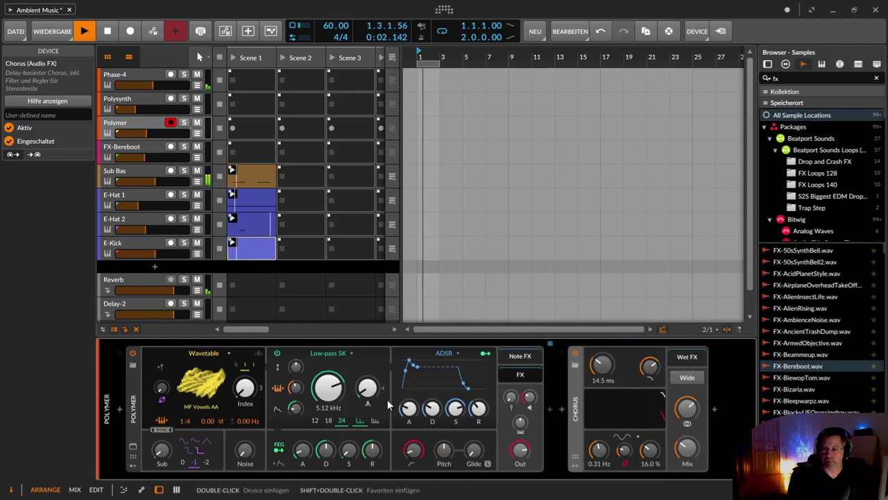
Step: Collapse the Polymer, set the Chorus LFO's right phase offset to 46.2 % and raise the Chorus mix
{"action": "double_click", "coordinate": [138, 401]}
{"action": "left_click", "coordinate": [162, 409]}
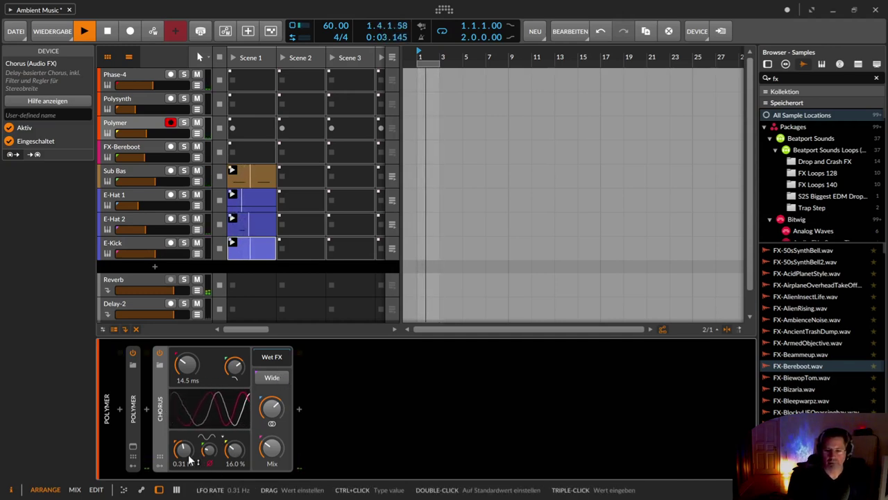
{"action": "left_click_drag", "start_coordinate": [210, 453], "coordinate": [210, 433]}
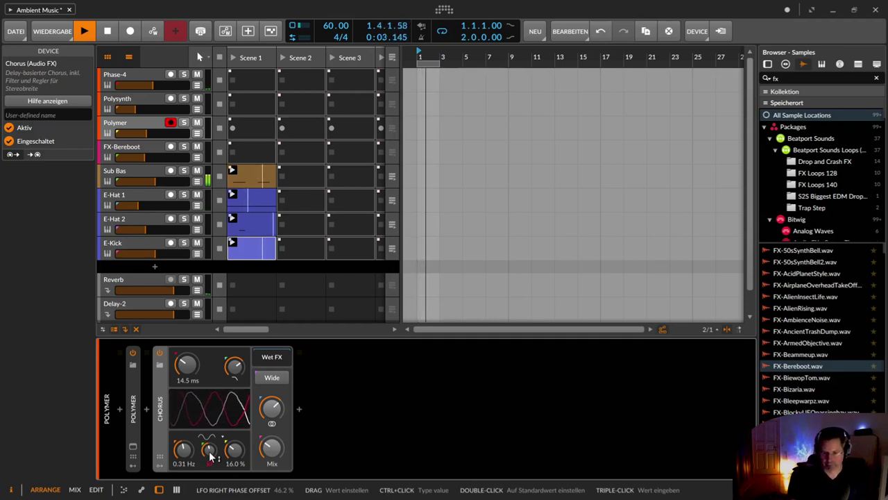
{"action": "left_click_drag", "start_coordinate": [275, 455], "coordinate": [275, 416]}
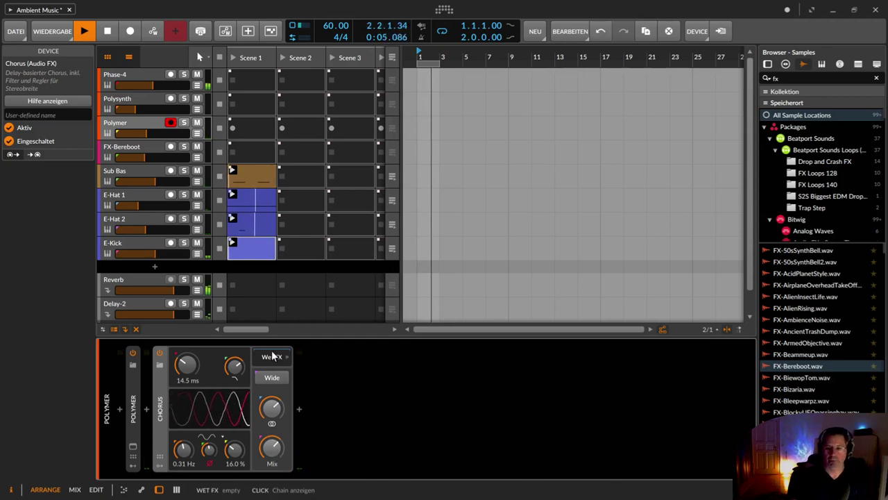
Step: Expand the Polymer and lengthen its amplitude envelope with a 1.45 s attack and a longer release
{"action": "left_click", "coordinate": [137, 421]}
{"action": "double_click", "coordinate": [137, 420]}
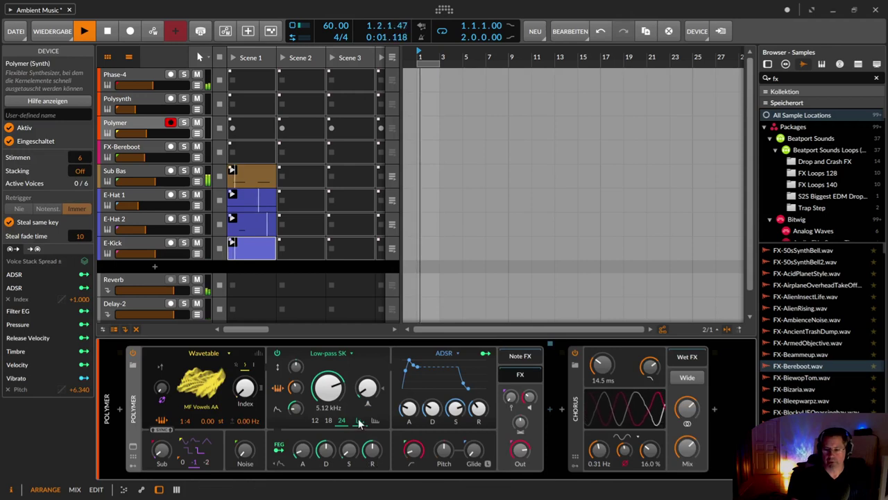
{"action": "left_click_drag", "start_coordinate": [411, 411], "coordinate": [411, 416]}
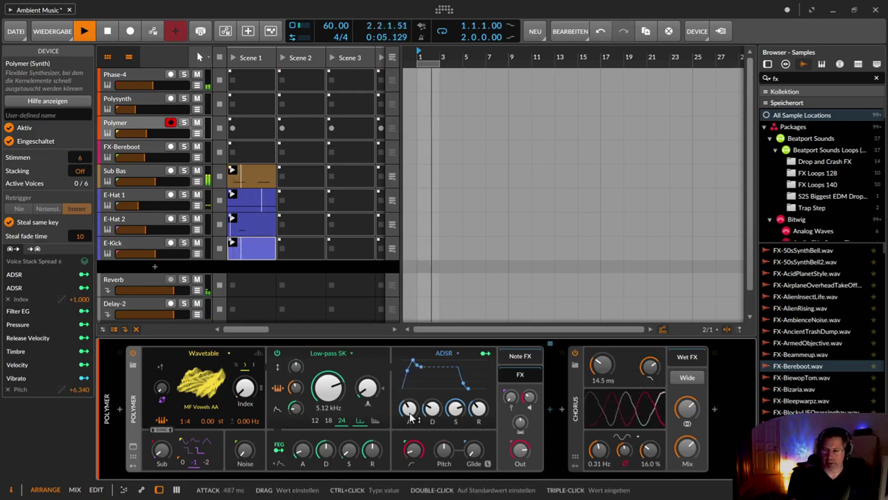
{"action": "left_click_drag", "start_coordinate": [412, 416], "coordinate": [412, 392]}
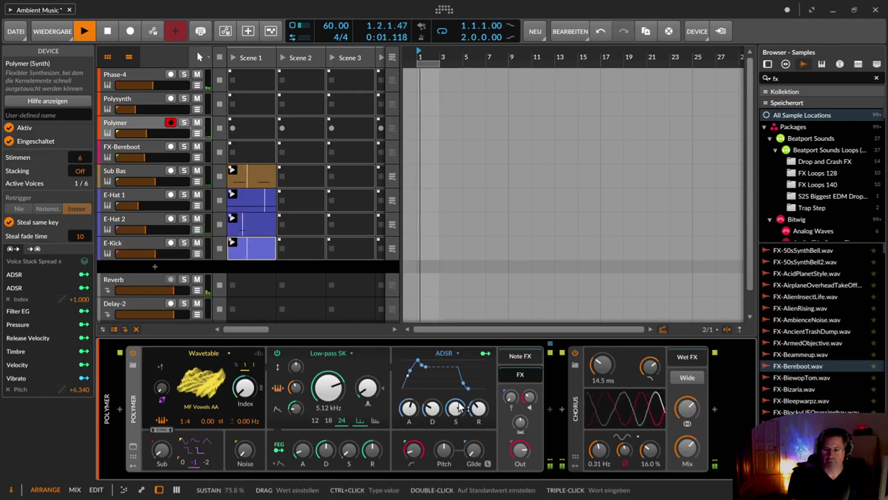
{"action": "left_click_drag", "start_coordinate": [478, 408], "coordinate": [478, 388]}
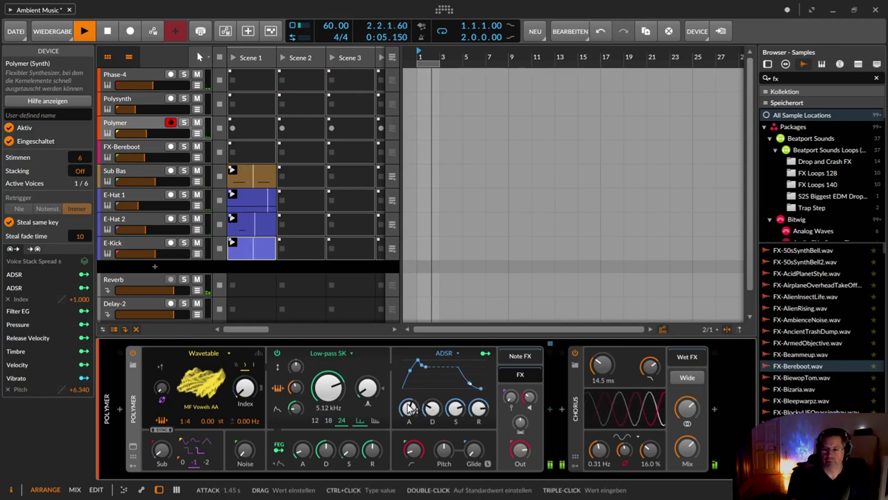
Step: Shorten the amplitude envelope's attack to slightly under 1.06 s and fine-tune its release
{"action": "left_click_drag", "start_coordinate": [410, 408], "coordinate": [411, 410]}
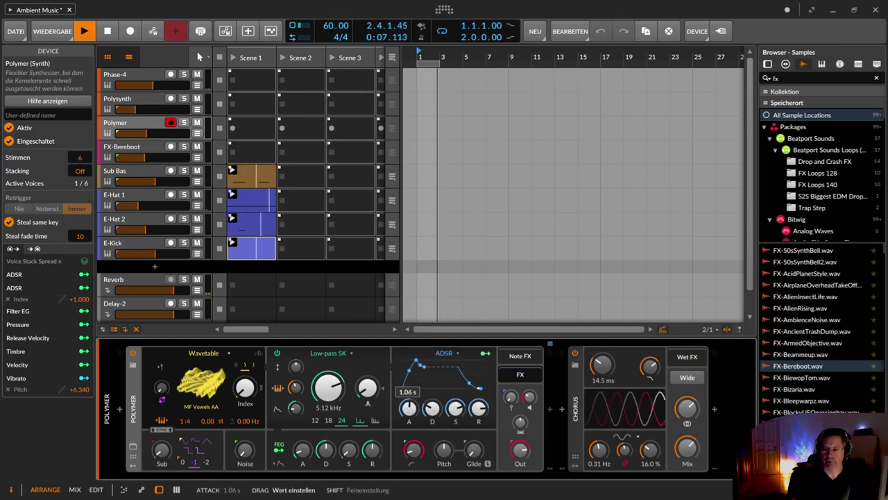
{"action": "left_click_drag", "start_coordinate": [410, 410], "coordinate": [411, 415]}
{"action": "left_click_drag", "start_coordinate": [478, 412], "coordinate": [477, 415]}
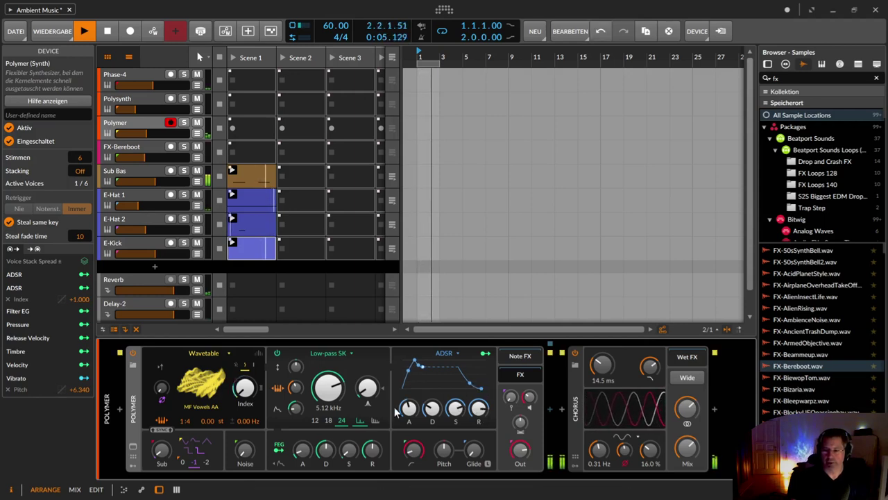
Step: Fine-tune the amplitude envelope, then create a clip in the Polymer track's Scene 1 slot with a 16-bar loop length
{"action": "left_click_drag", "start_coordinate": [409, 413], "coordinate": [455, 413]}
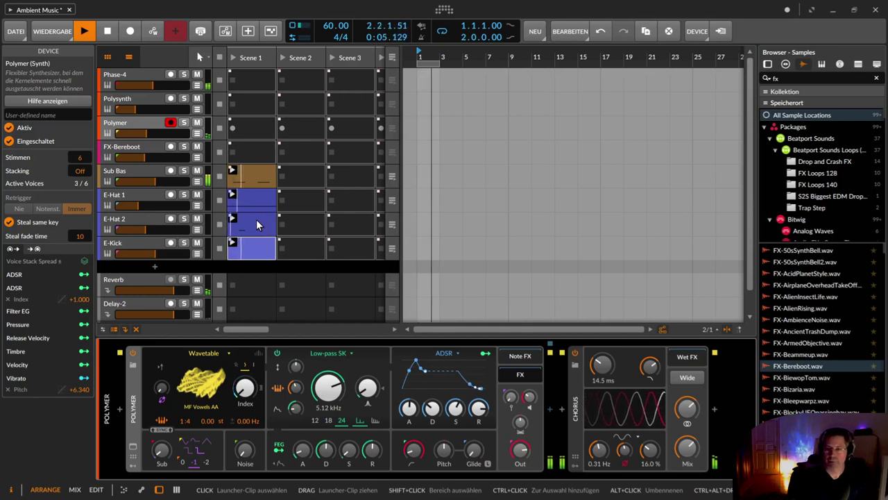
{"action": "double_click", "coordinate": [251, 131]}
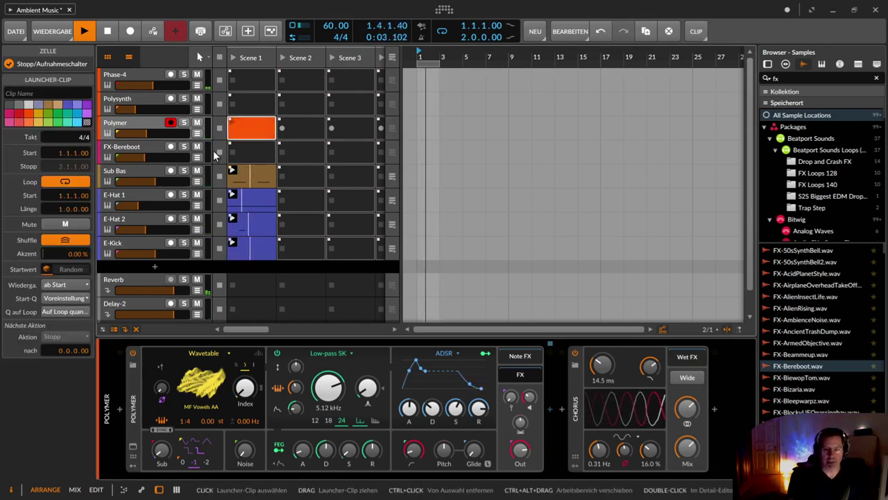
{"action": "double_click", "coordinate": [80, 209]}
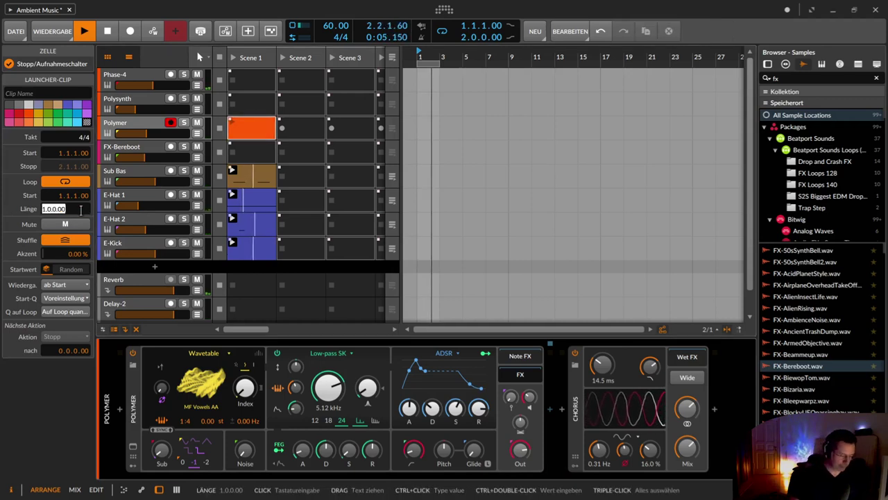
{"action": "type", "text": "16"}
{"action": "key", "text": "Return"}
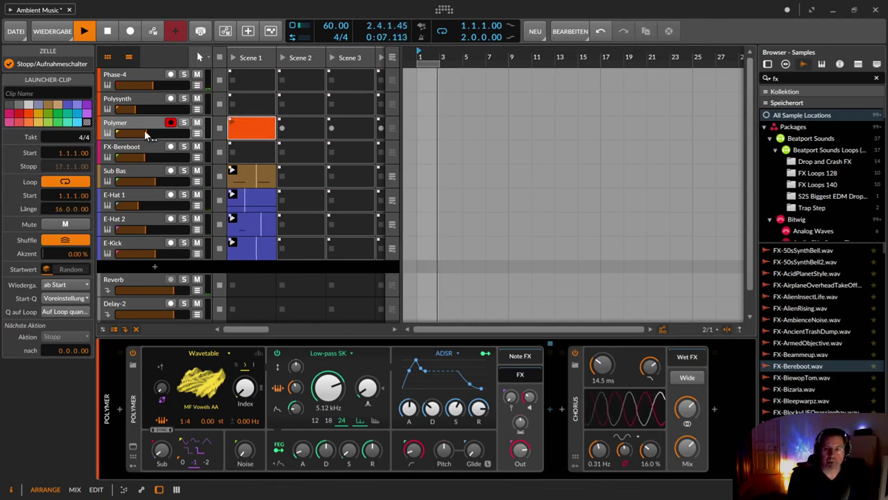
Step: Open the Polymer clip in an enlarged note editor and add a one-bar F3 note at bar 8
{"action": "left_click", "coordinate": [231, 132]}
{"action": "double_click", "coordinate": [231, 131]}
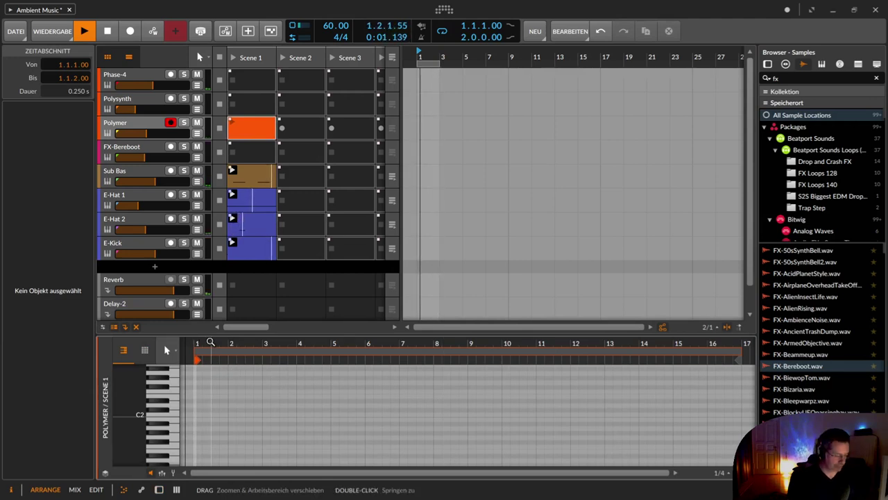
{"action": "left_click_drag", "start_coordinate": [216, 334], "coordinate": [217, 184]}
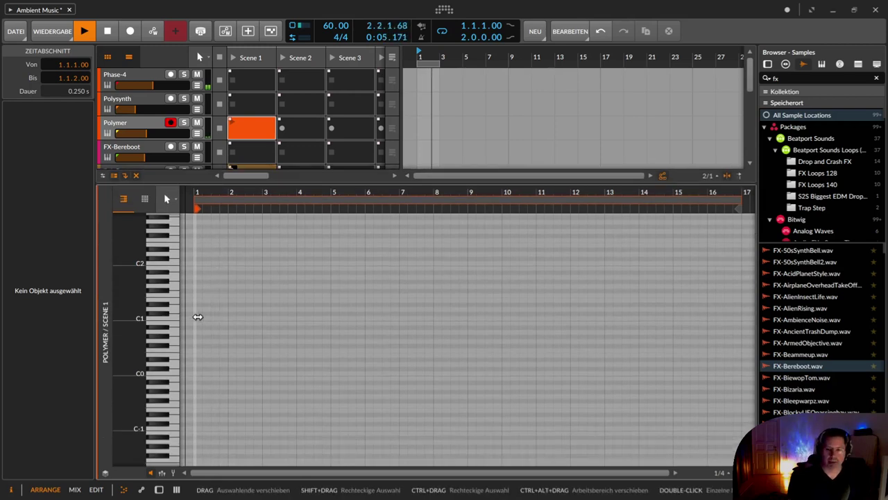
{"action": "scroll", "coordinate": [198, 316], "scroll_direction": "up", "scroll_amount": 3}
{"action": "scroll", "coordinate": [198, 316], "scroll_direction": "up", "scroll_amount": 8}
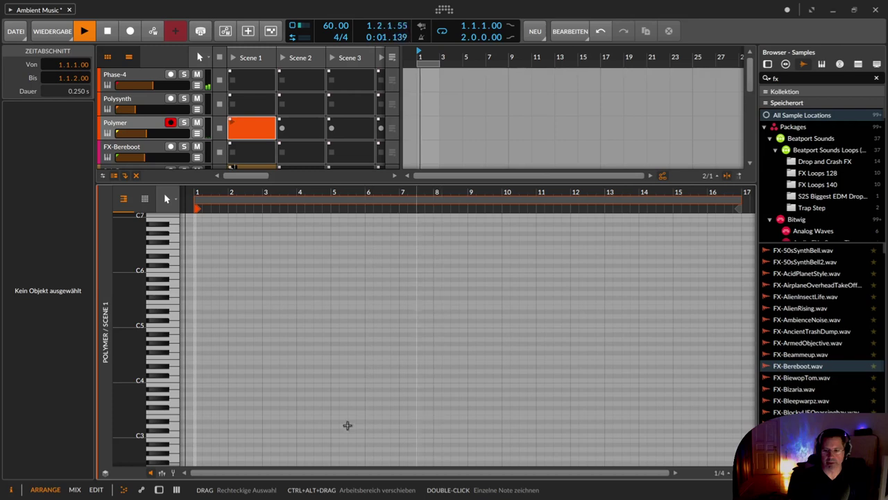
{"action": "double_click", "coordinate": [438, 412]}
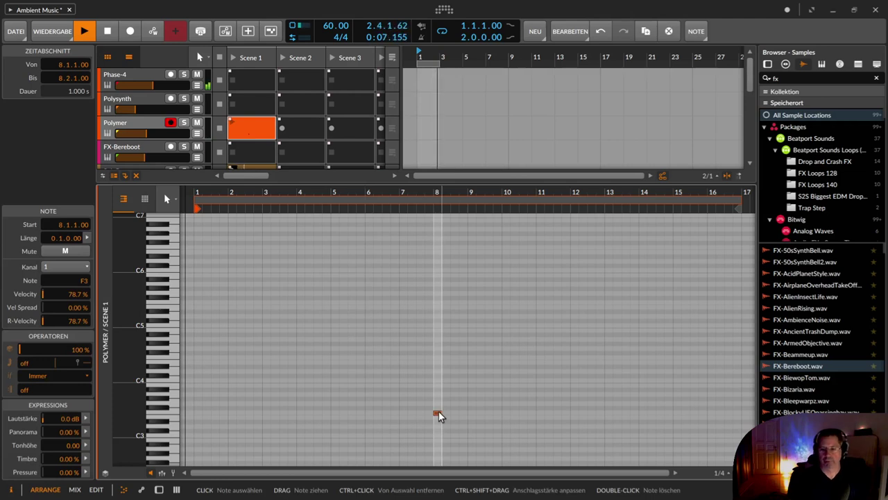
{"action": "scroll", "coordinate": [438, 415], "scroll_direction": "up", "scroll_amount": 3}
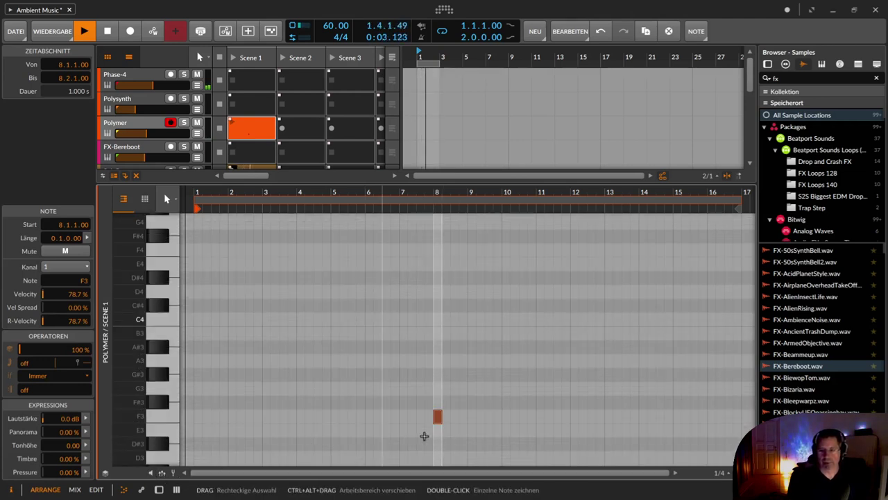
{"action": "left_click_drag", "start_coordinate": [441, 416], "coordinate": [467, 416]}
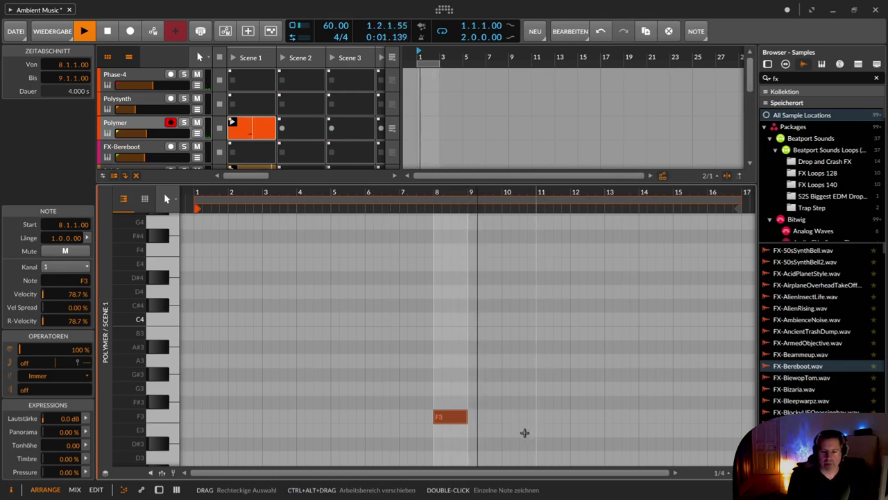
Step: Shorten the F3 note to three beats and save the project from the device view
{"action": "left_click_drag", "start_coordinate": [455, 192], "coordinate": [434, 260]}
{"action": "left_click", "coordinate": [458, 308]}
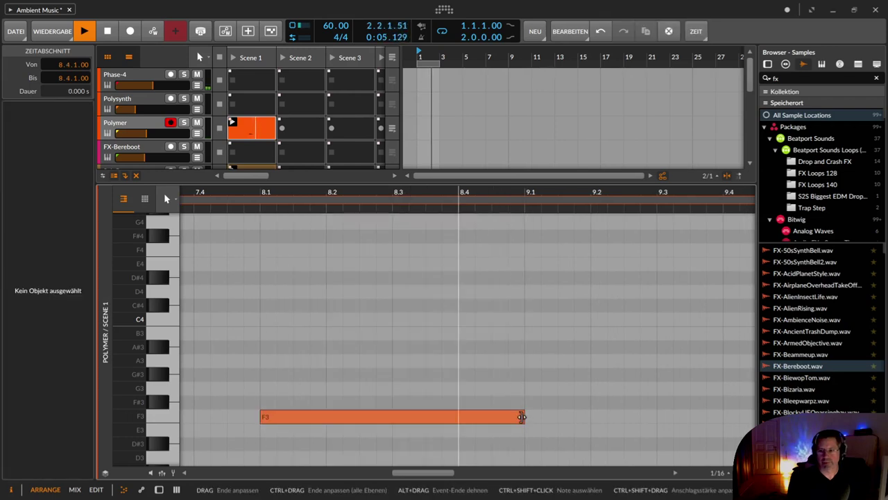
{"action": "left_click_drag", "start_coordinate": [486, 411], "coordinate": [448, 406]}
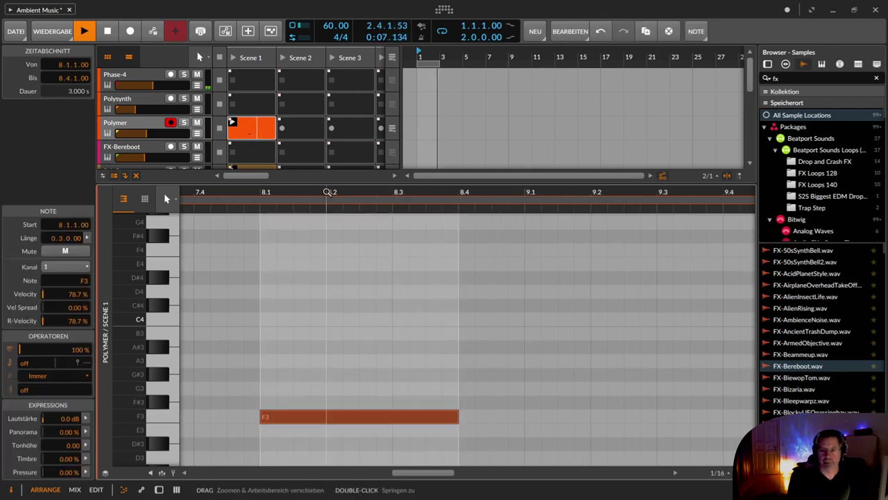
{"action": "left_click_drag", "start_coordinate": [327, 192], "coordinate": [340, 129]}
{"action": "key", "text": "d"}
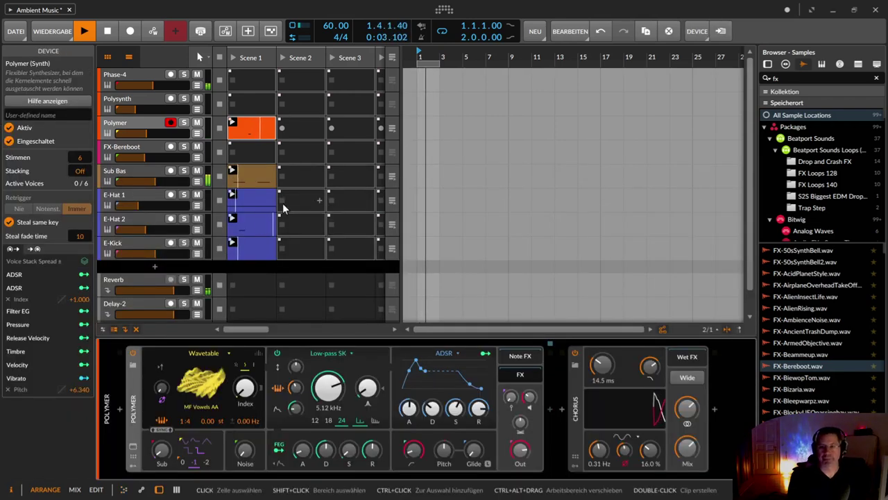
{"action": "key", "text": "ctrl+s"}
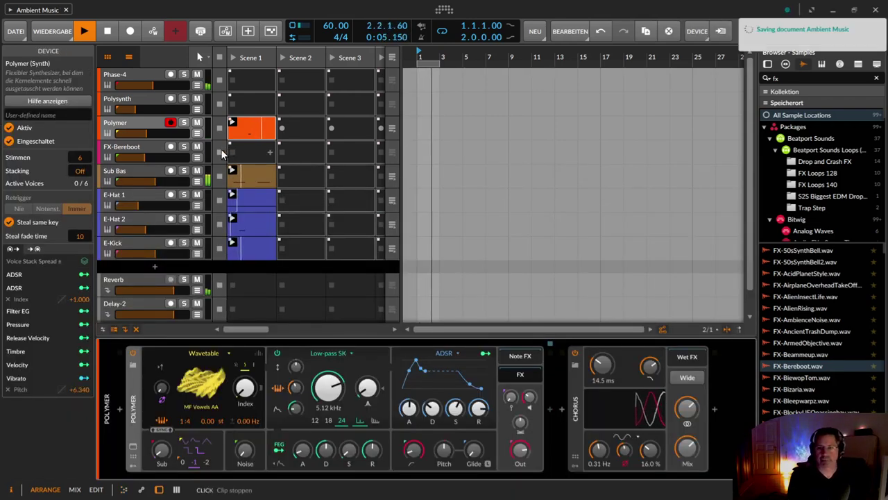
Step: Raise the FX-Bereboot track's volume and duplicate the track
{"action": "left_click", "coordinate": [147, 152]}
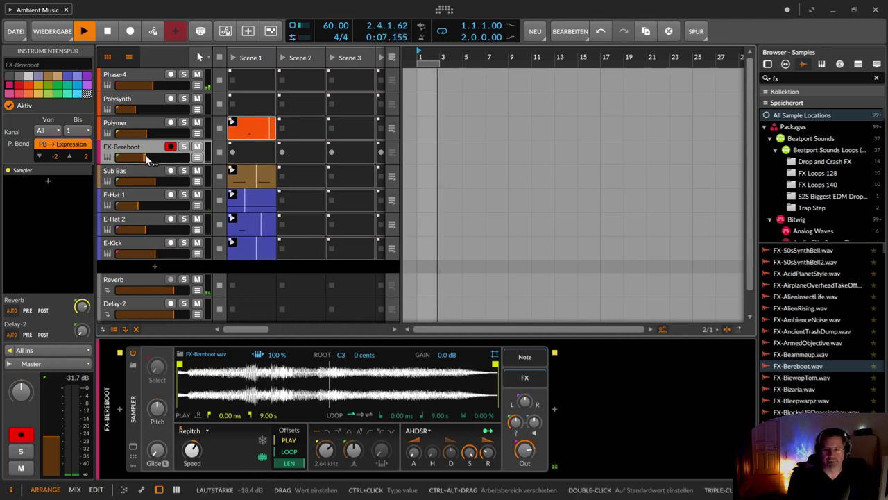
{"action": "left_click_drag", "start_coordinate": [146, 160], "coordinate": [160, 157]}
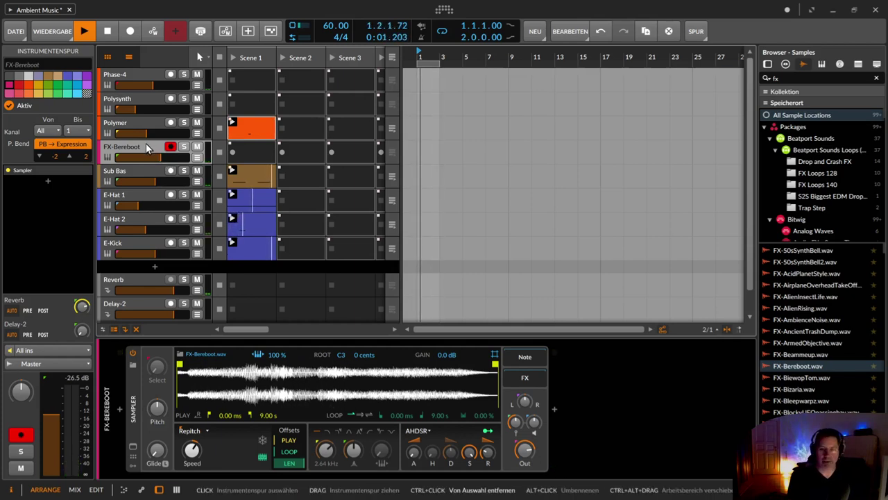
{"action": "key", "text": "ctrl+d"}
{"action": "left_click", "coordinate": [146, 148]}
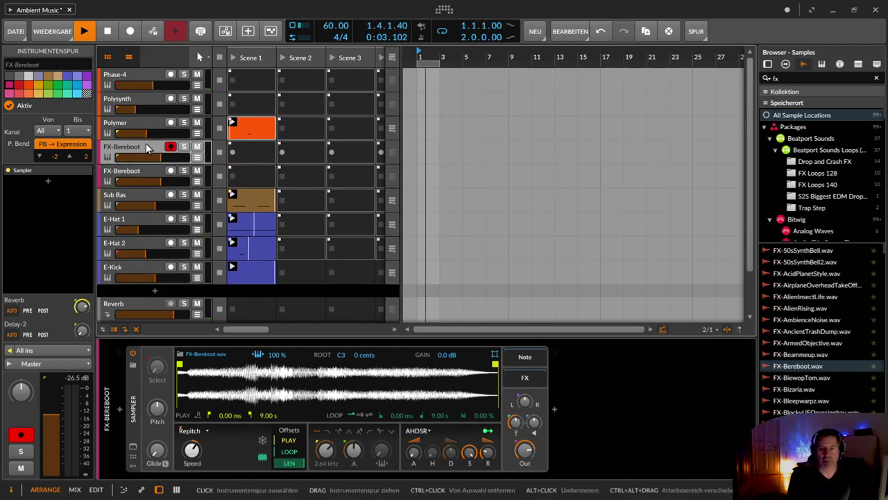
Step: Create a Scene 1 clip on the first FX-Bereboot track and colour that track green
{"action": "left_click", "coordinate": [245, 156]}
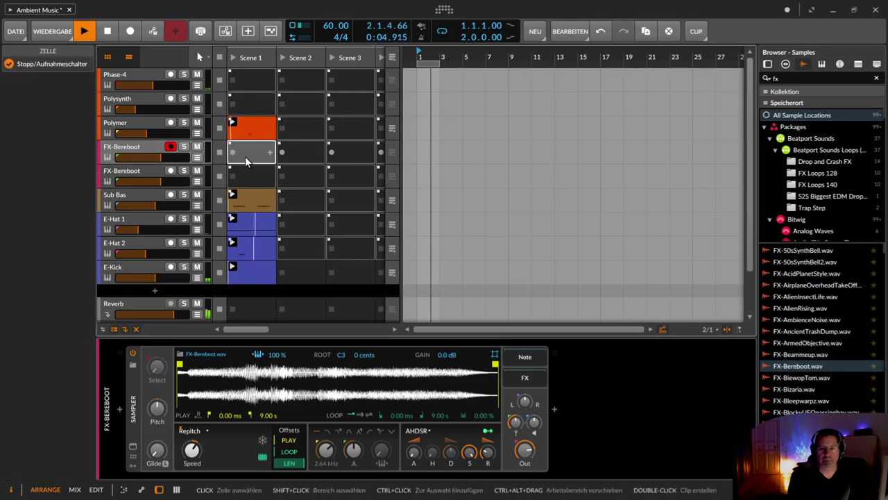
{"action": "left_click", "coordinate": [128, 146]}
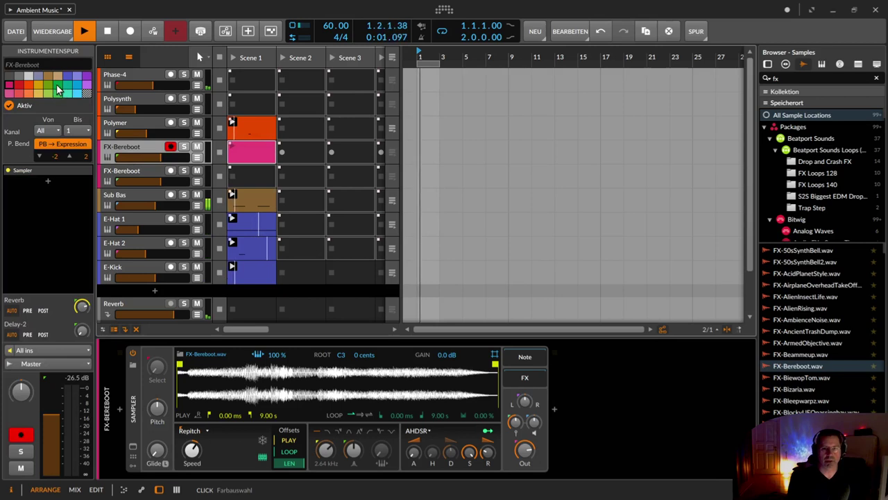
{"action": "left_click", "coordinate": [57, 86]}
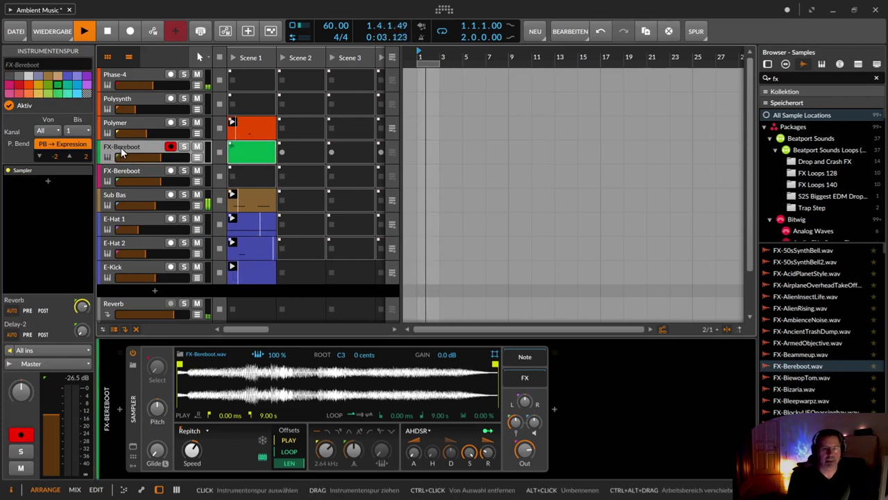
Step: Set the green FX-Bereboot clip's loop length to 8 bars and add a short G2 note at 1.4
{"action": "left_click", "coordinate": [251, 158]}
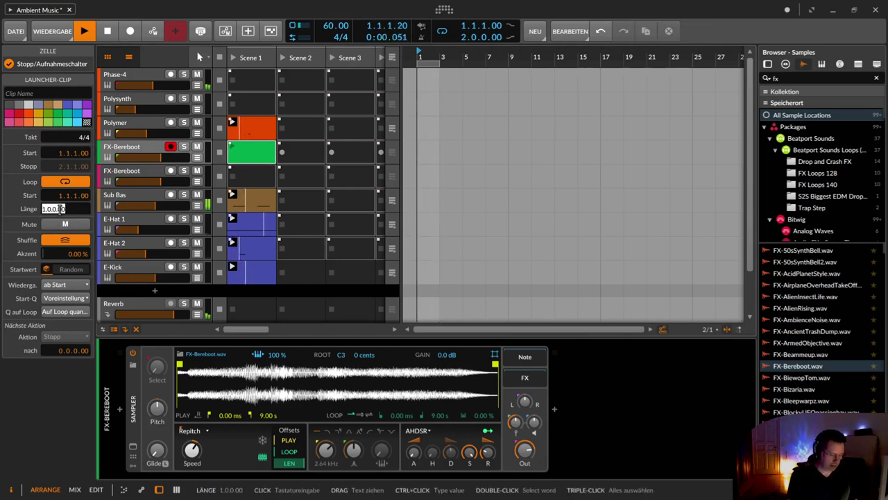
{"action": "left_click_drag", "start_coordinate": [60, 208], "coordinate": [100, 221]}
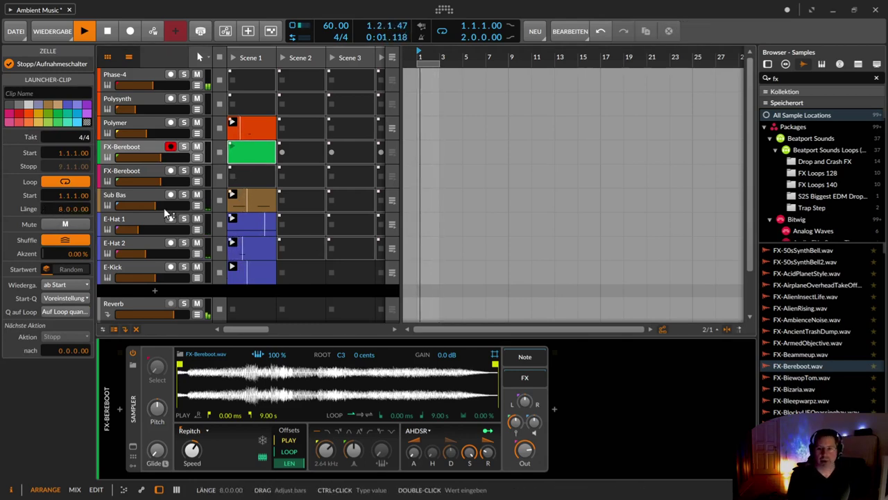
{"action": "double_click", "coordinate": [251, 156]}
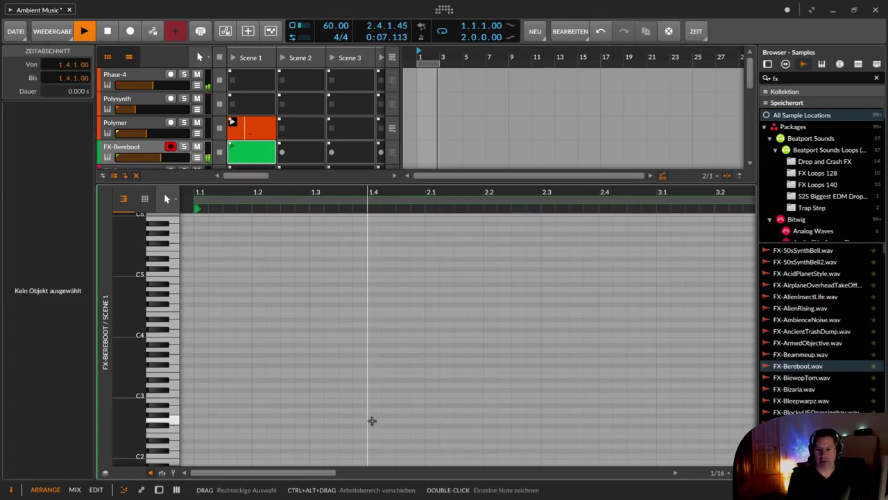
{"action": "double_click", "coordinate": [372, 420]}
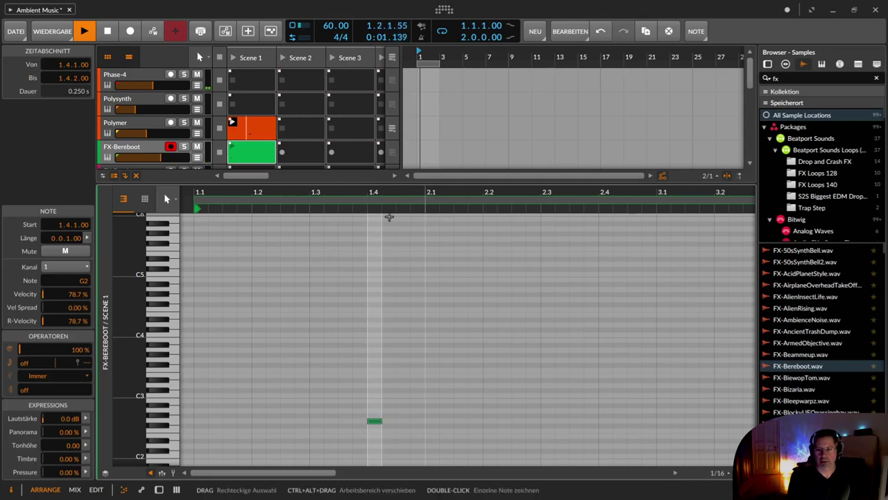
Step: Lengthen the G2 note so it runs from 1.4 to 3.3.2
{"action": "left_click_drag", "start_coordinate": [373, 193], "coordinate": [347, 132]}
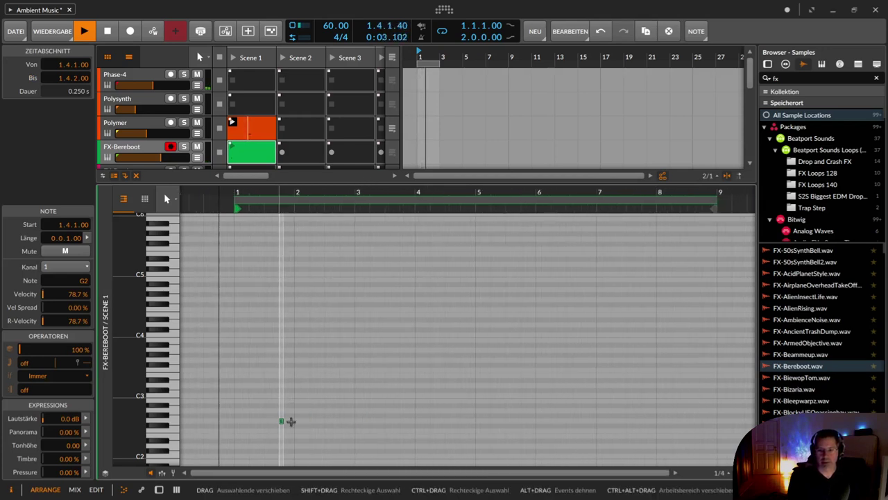
{"action": "left_click", "coordinate": [291, 420]}
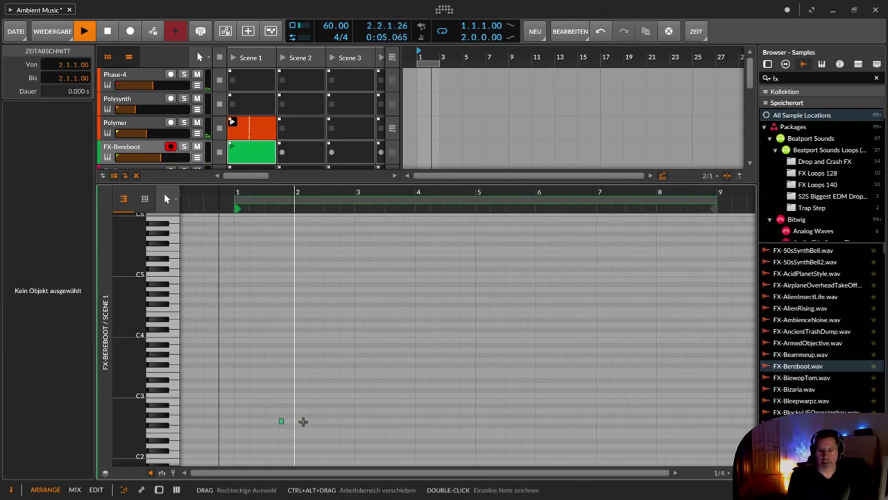
{"action": "left_click", "coordinate": [281, 421]}
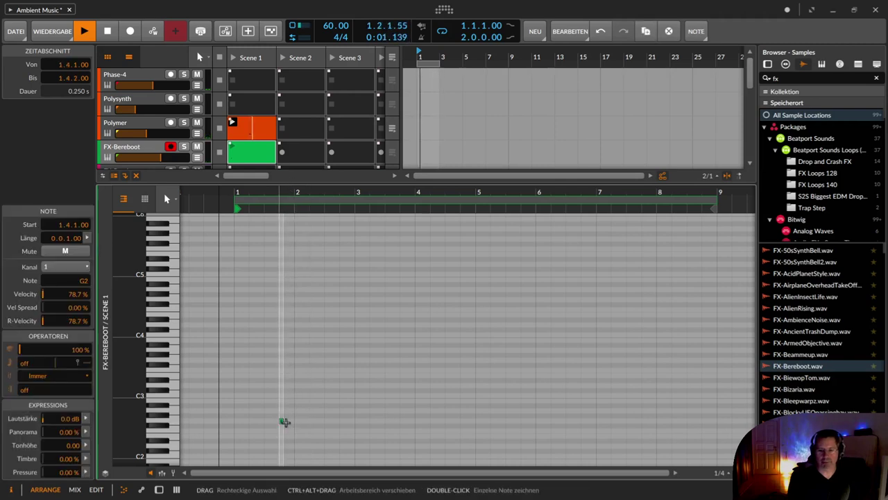
{"action": "scroll", "coordinate": [284, 420], "scroll_direction": "up", "scroll_amount": 2}
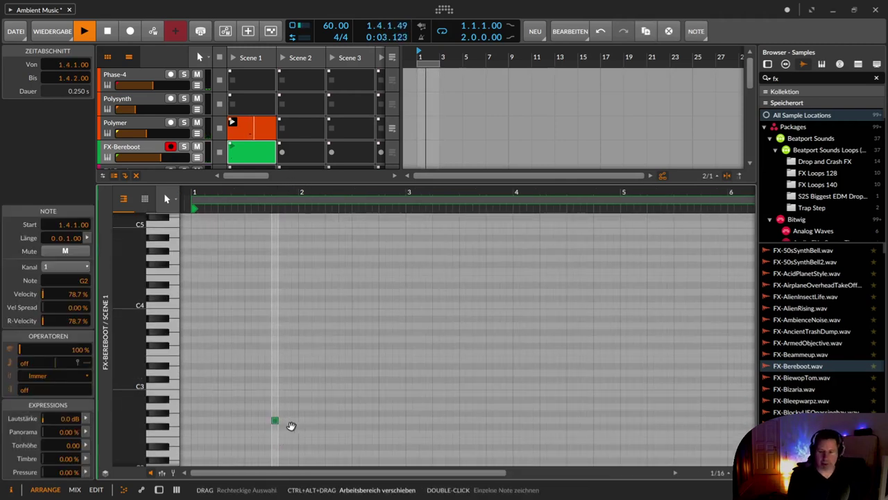
{"action": "scroll", "coordinate": [275, 421], "scroll_direction": "up", "scroll_amount": 4}
{"action": "left_click_drag", "start_coordinate": [283, 421], "coordinate": [734, 426]}
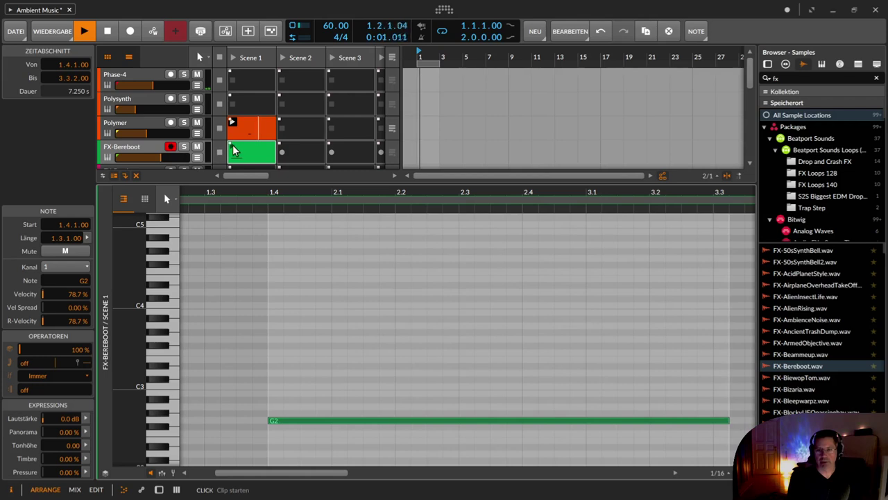
Step: Extend the G2 note to the start of bar 6 and return to the FX-Bereboot track's device view
{"action": "left_click_drag", "start_coordinate": [418, 192], "coordinate": [351, 264]}
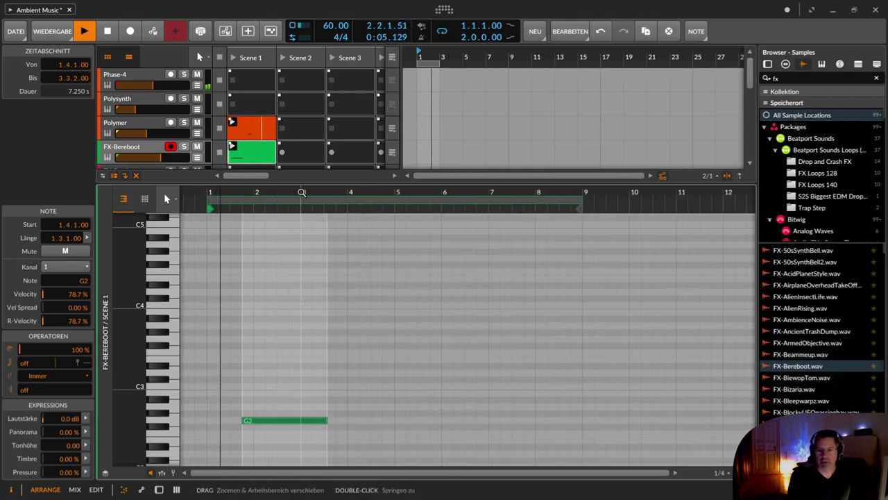
{"action": "left_click", "coordinate": [161, 471]}
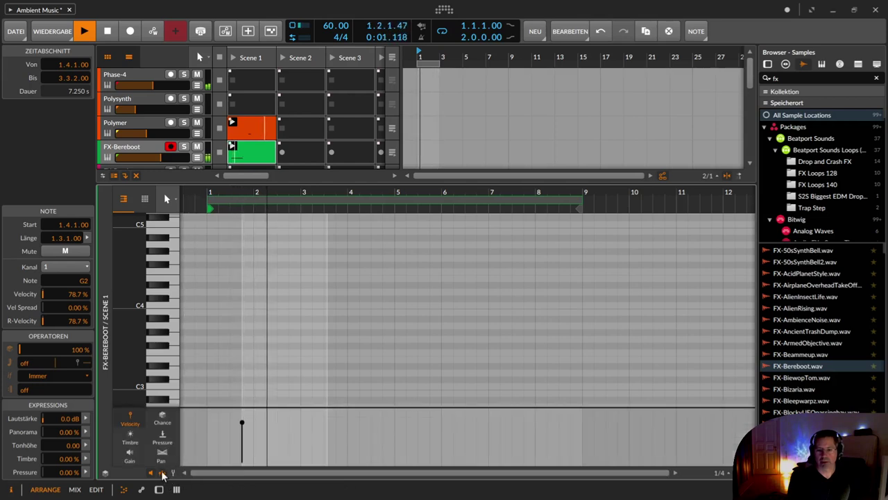
{"action": "left_click", "coordinate": [173, 472]}
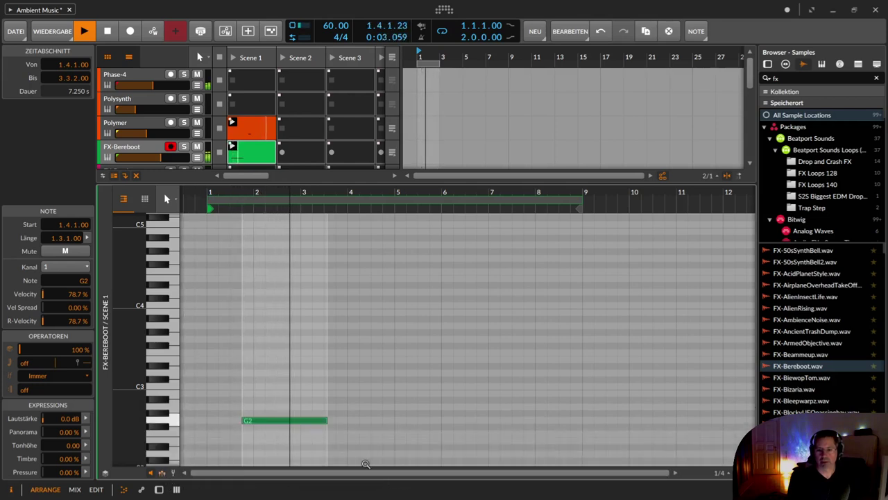
{"action": "left_click_drag", "start_coordinate": [325, 420], "coordinate": [442, 419]}
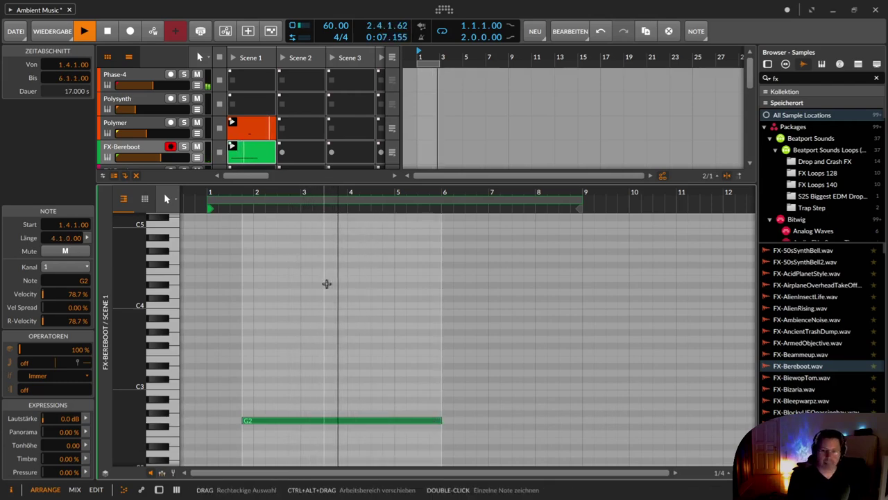
{"action": "key", "text": "d"}
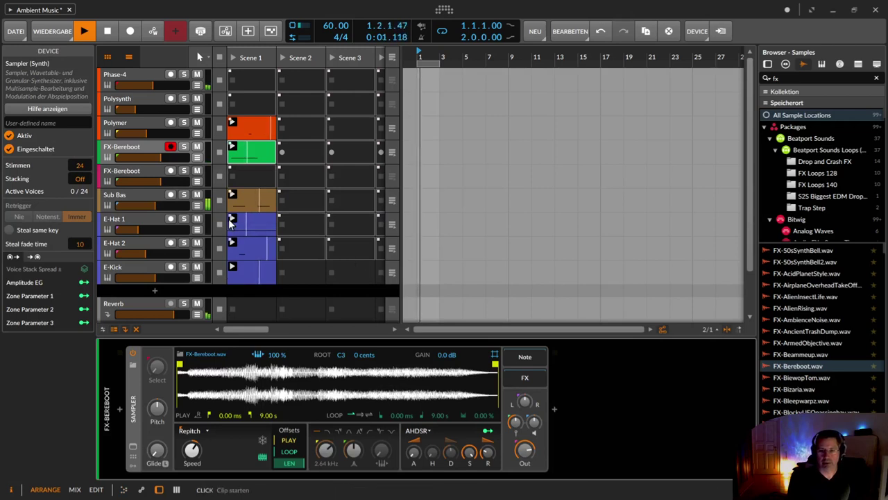
{"action": "left_click_drag", "start_coordinate": [156, 155], "coordinate": [160, 155]}
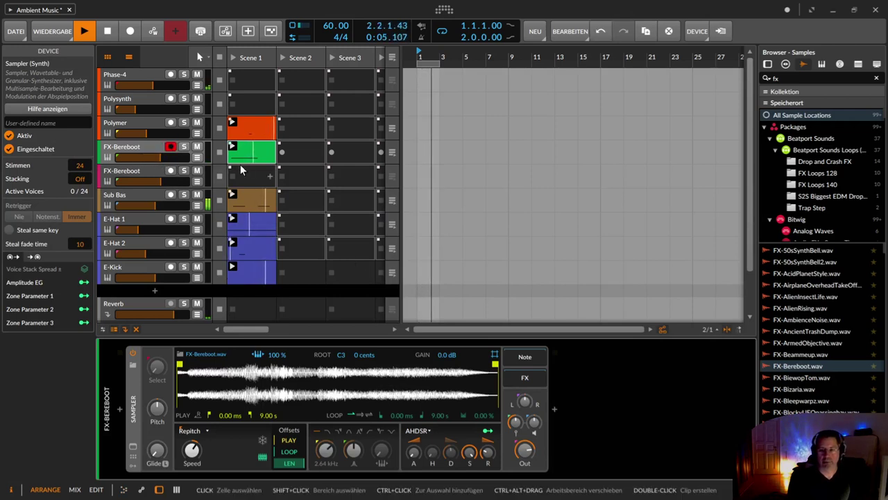
Step: Rename the second FX-Bereboot track as FX-Bereboot Texture
{"action": "left_click", "coordinate": [148, 169]}
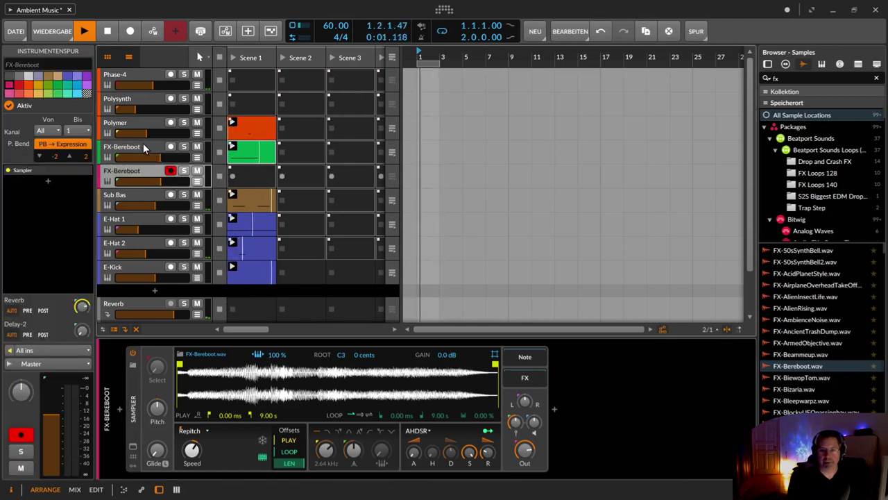
{"action": "double_click", "coordinate": [145, 168]}
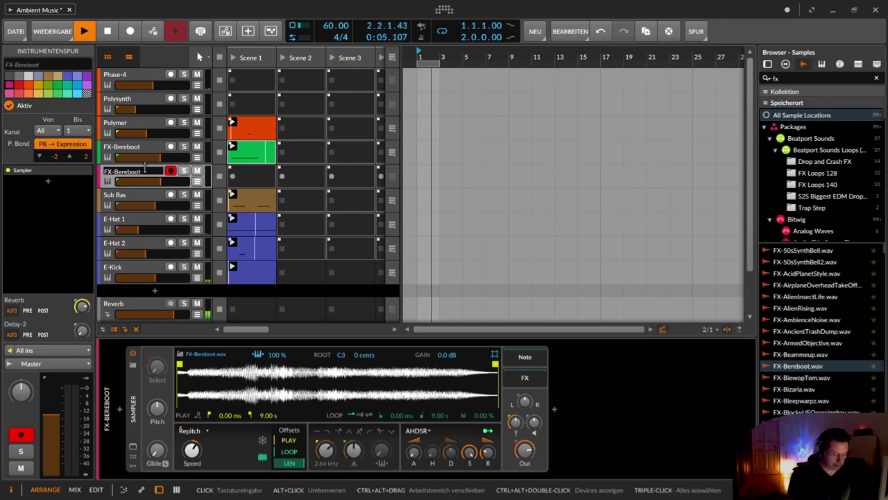
{"action": "type", "text": "Texture"}
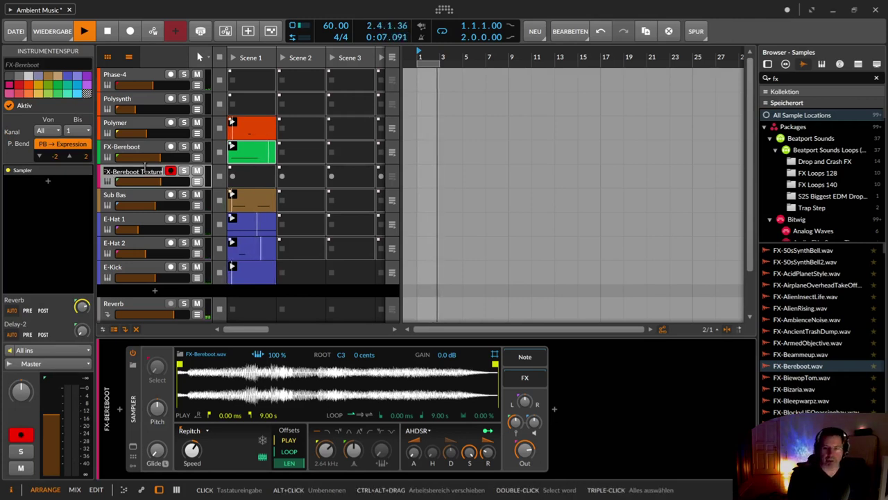
{"action": "key", "text": "Return"}
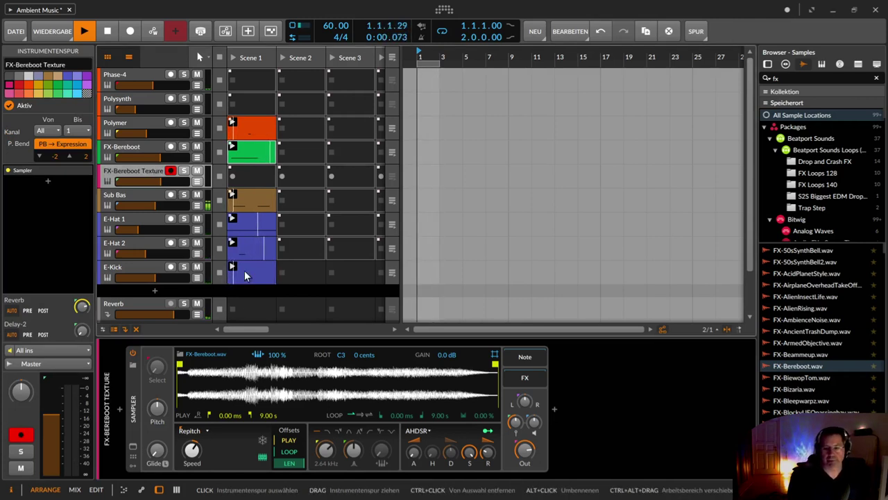
Step: Switch the FX-Bereboot Texture sampler to Textures mode, freeze its playhead and set the position to 28.4 %
{"action": "left_click", "coordinate": [190, 431]}
{"action": "left_click", "coordinate": [207, 468]}
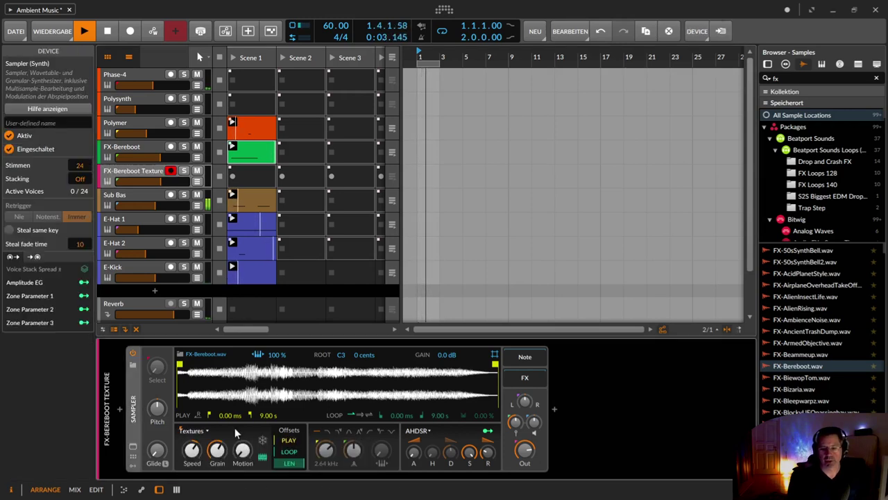
{"action": "left_click", "coordinate": [262, 442]}
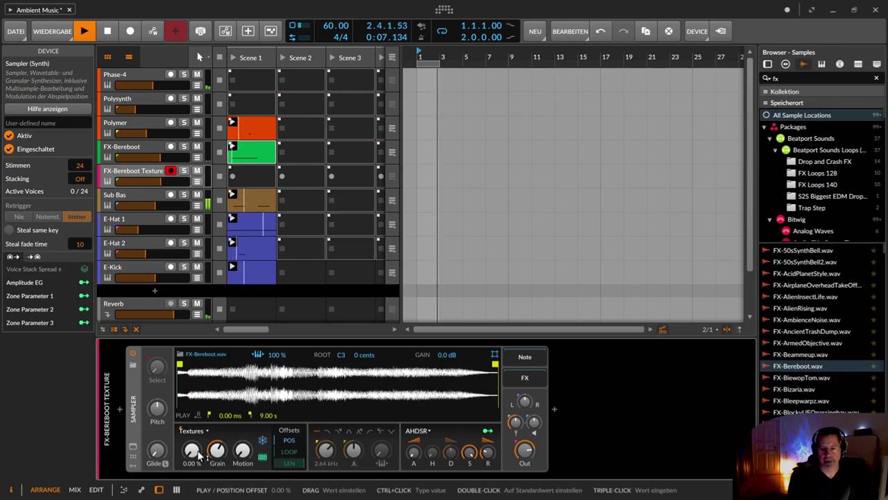
{"action": "left_click_drag", "start_coordinate": [191, 450], "coordinate": [191, 437]}
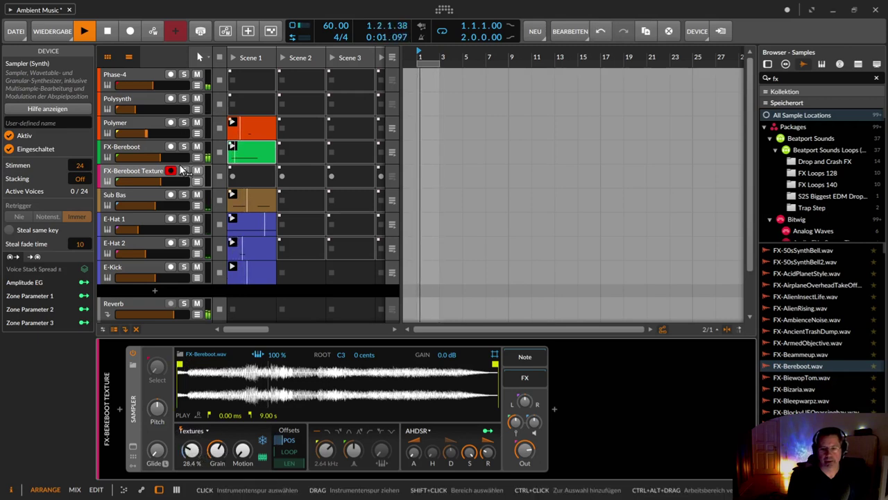
Step: Lower the green FX-Bereboot track's volume and raise its Delay-2 send to about -5.9 dB
{"action": "left_click_drag", "start_coordinate": [161, 159], "coordinate": [142, 158]}
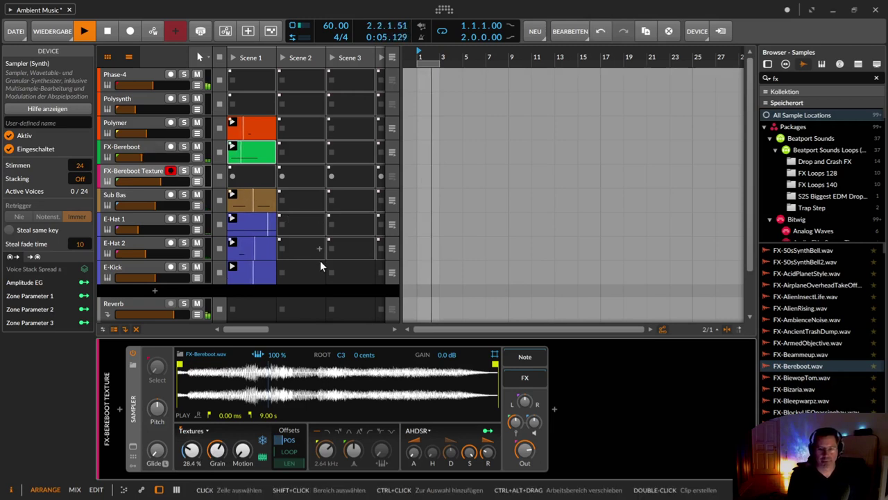
{"action": "left_click", "coordinate": [129, 173]}
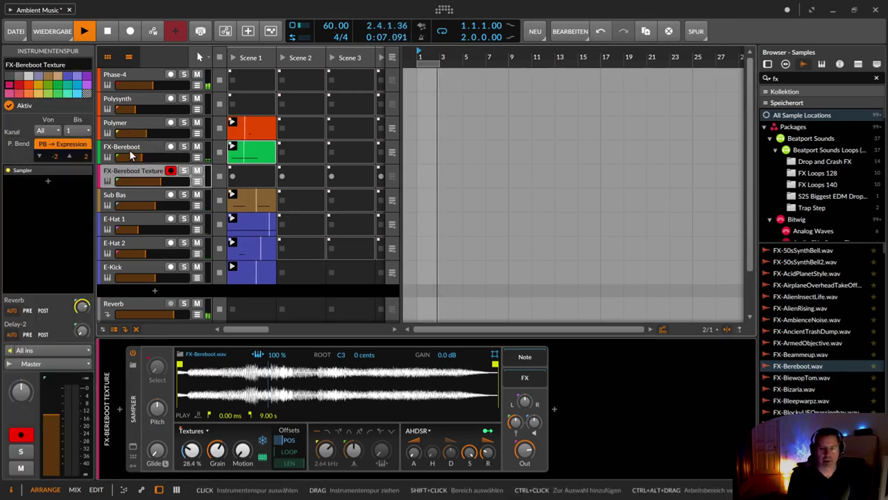
{"action": "left_click", "coordinate": [131, 149]}
{"action": "left_click_drag", "start_coordinate": [84, 331], "coordinate": [84, 297]}
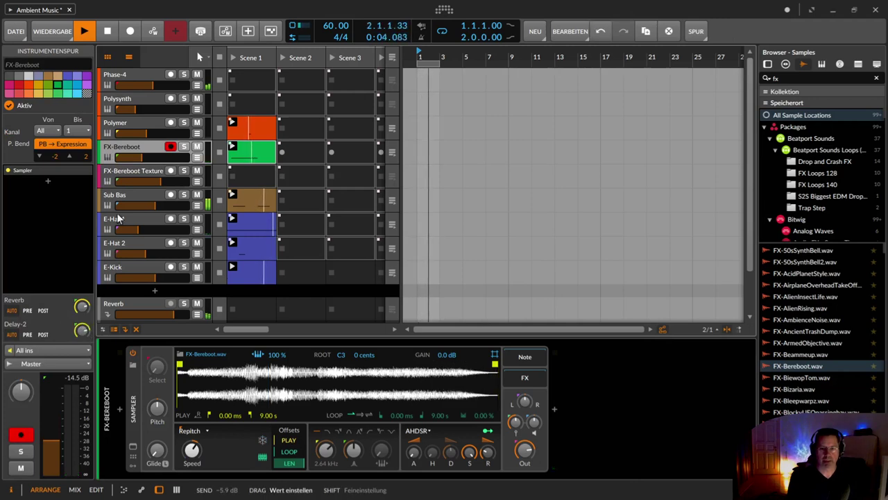
Step: Increase the sampler's grain size on the FX-Bereboot Texture track
{"action": "left_click", "coordinate": [143, 171]}
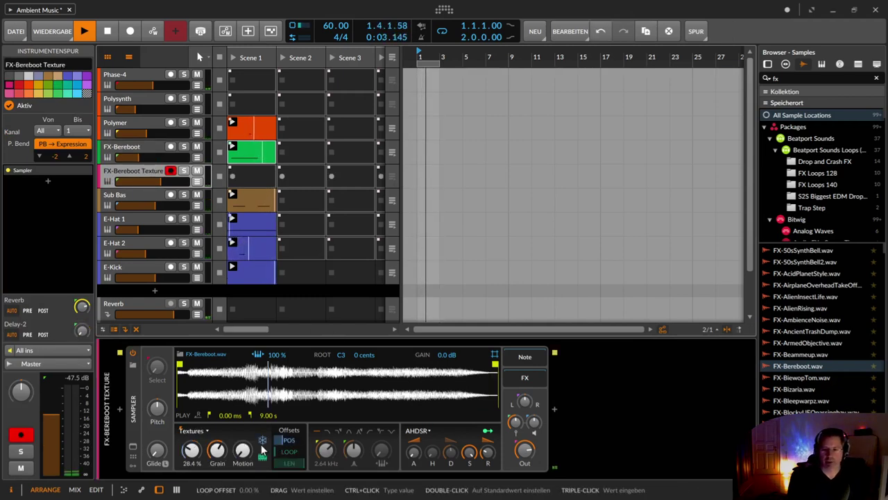
{"action": "mouse_move", "coordinate": [218, 451]}
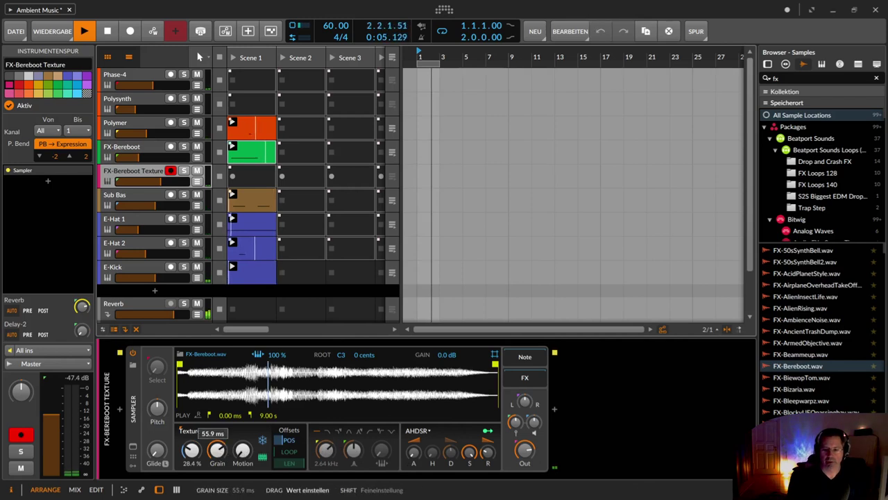
{"action": "left_click_drag", "start_coordinate": [217, 451], "coordinate": [218, 418]}
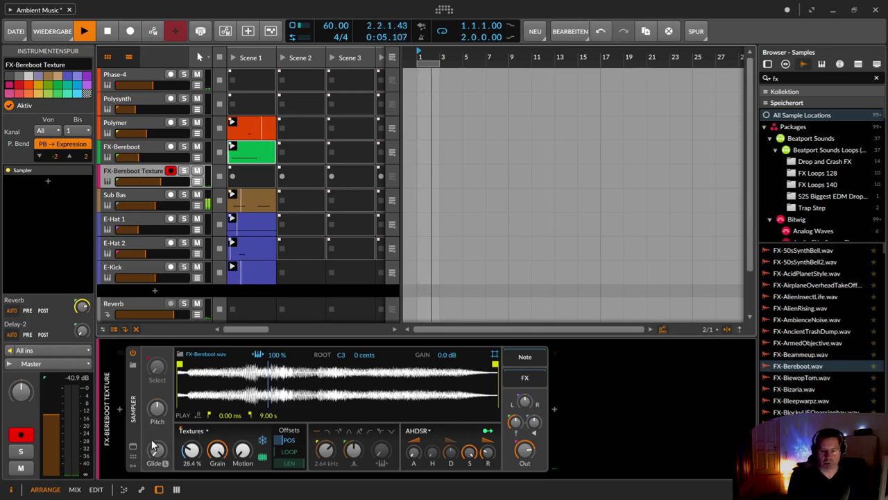
Step: Create a Scene 1 clip on the FX-Bereboot Texture track and add a short G2 note at 1.2
{"action": "double_click", "coordinate": [249, 178]}
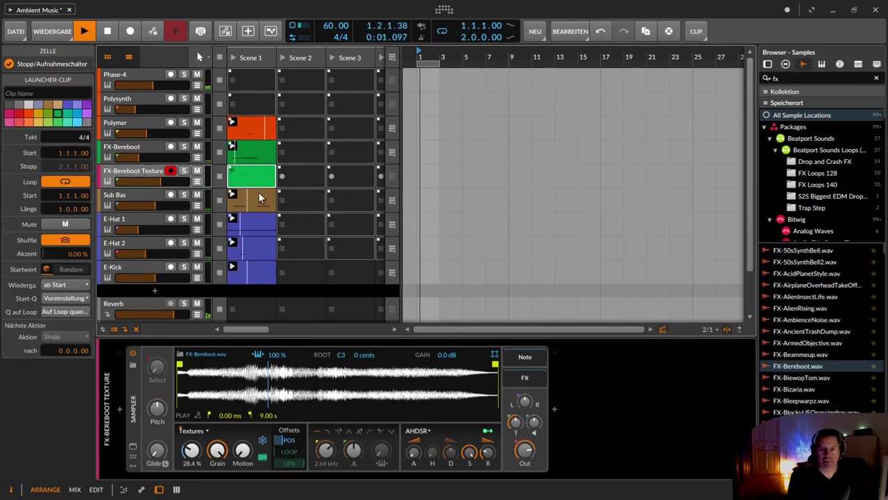
{"action": "double_click", "coordinate": [258, 175]}
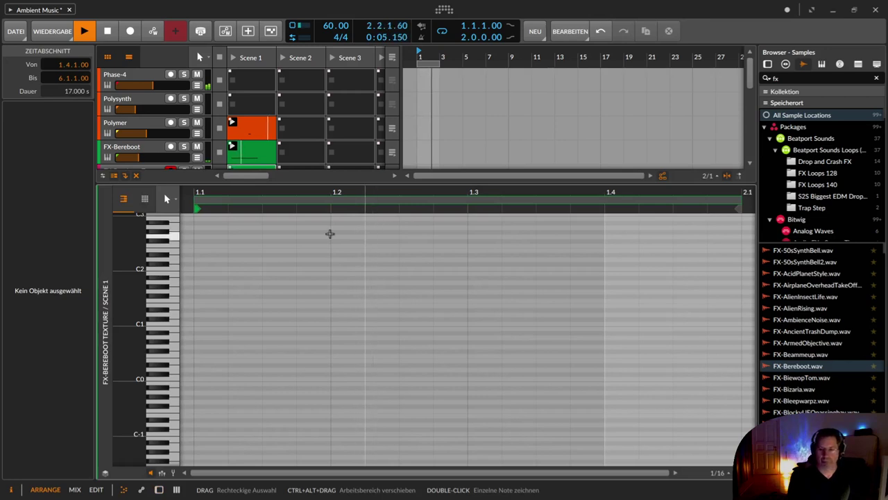
{"action": "double_click", "coordinate": [339, 236]}
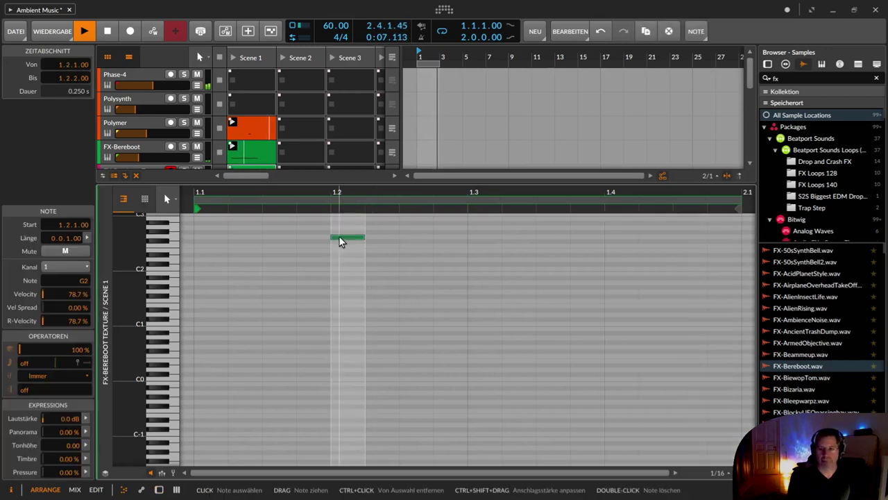
Step: Lengthen the G2 note so it runs from 1.2 to 1.4 and lower the FX-Bereboot Texture track's volume
{"action": "left_click_drag", "start_coordinate": [365, 193], "coordinate": [282, 163]}
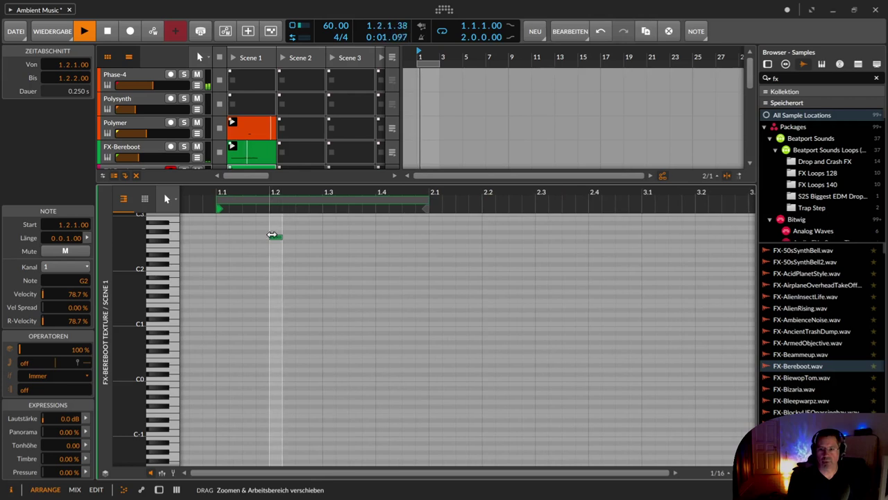
{"action": "left_click_drag", "start_coordinate": [277, 237], "coordinate": [376, 236]}
{"action": "scroll", "coordinate": [167, 128], "scroll_direction": "down", "scroll_amount": 2}
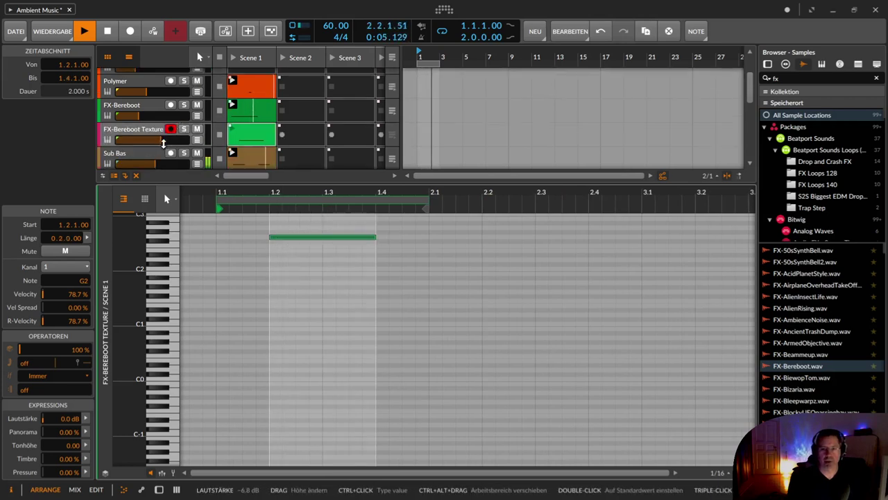
{"action": "left_click_drag", "start_coordinate": [160, 142], "coordinate": [146, 142]}
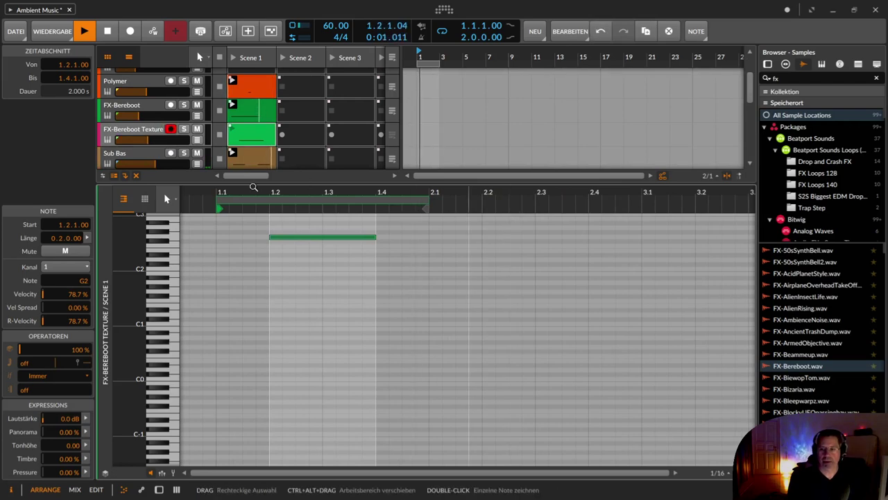
Step: Set the FX-Bereboot Texture clip's loop length to 4 bars
{"action": "double_click", "coordinate": [247, 141]}
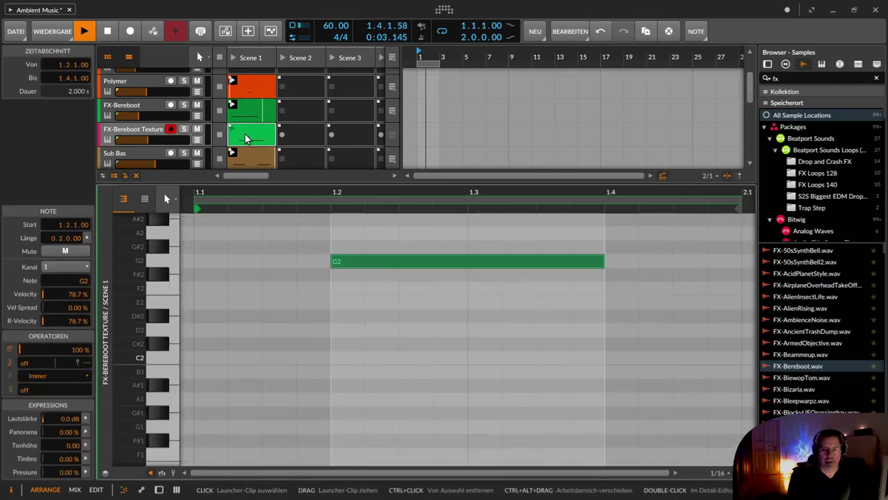
{"action": "left_click", "coordinate": [246, 134]}
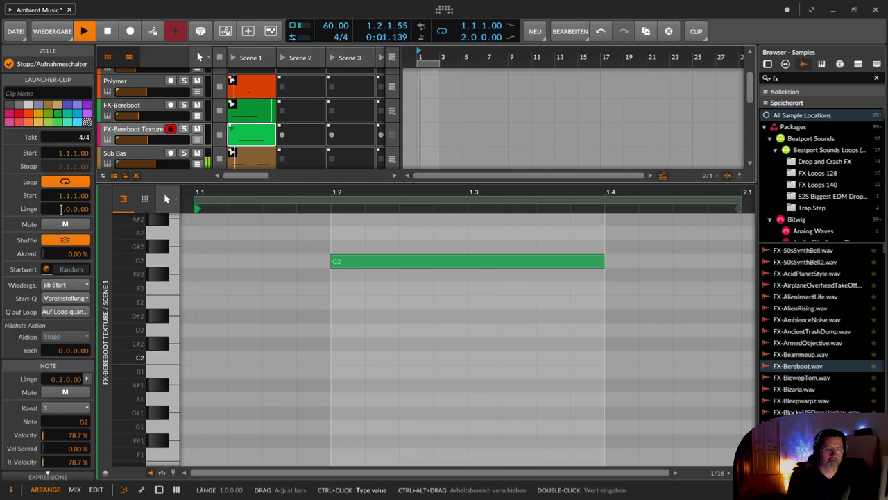
{"action": "double_click", "coordinate": [61, 208]}
{"action": "type", "text": "4"}
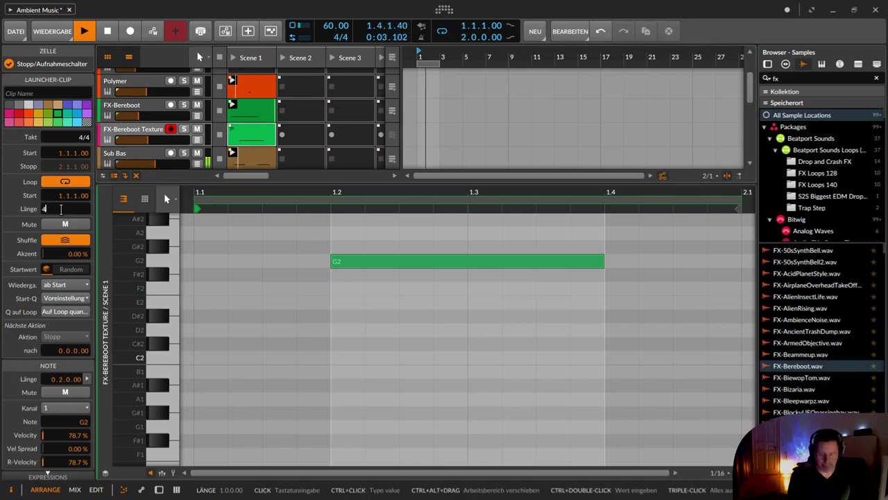
{"action": "key", "text": "Return"}
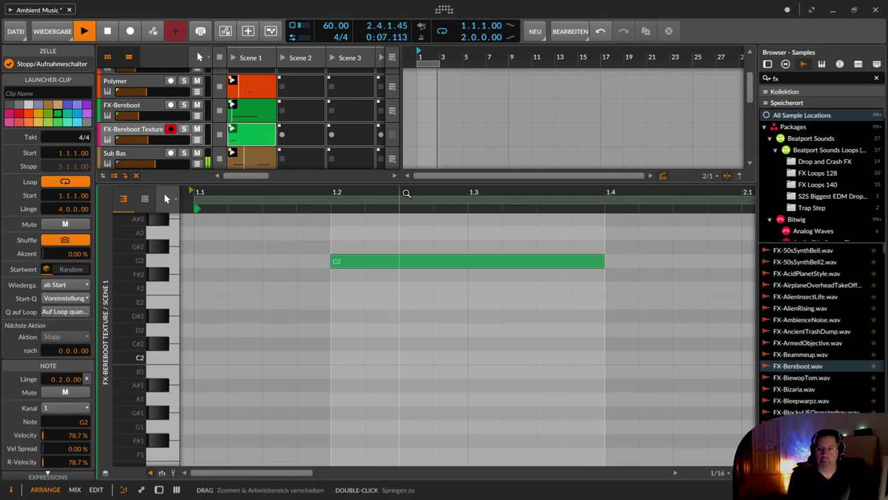
Step: Extend the G2 note to the start of bar 3 and reduce the FX-Bereboot Texture volume to about -26.8 dB
{"action": "left_click_drag", "start_coordinate": [408, 192], "coordinate": [305, 135]}
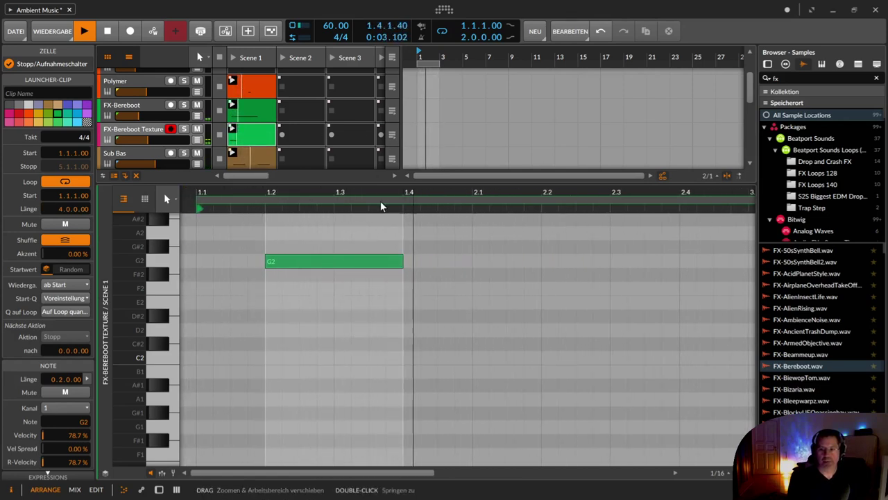
{"action": "left_click_drag", "start_coordinate": [411, 192], "coordinate": [399, 177]}
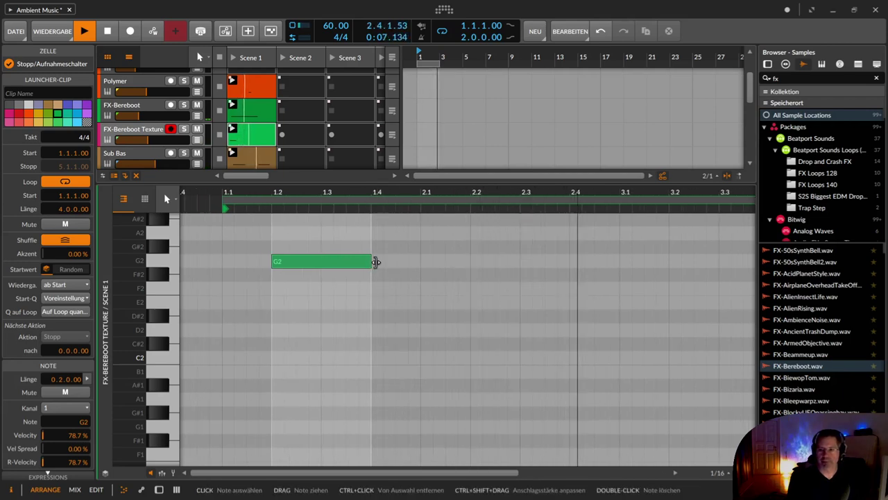
{"action": "left_click", "coordinate": [371, 260]}
{"action": "left_click_drag", "start_coordinate": [373, 260], "coordinate": [619, 265]}
{"action": "left_click_drag", "start_coordinate": [146, 142], "coordinate": [136, 142]}
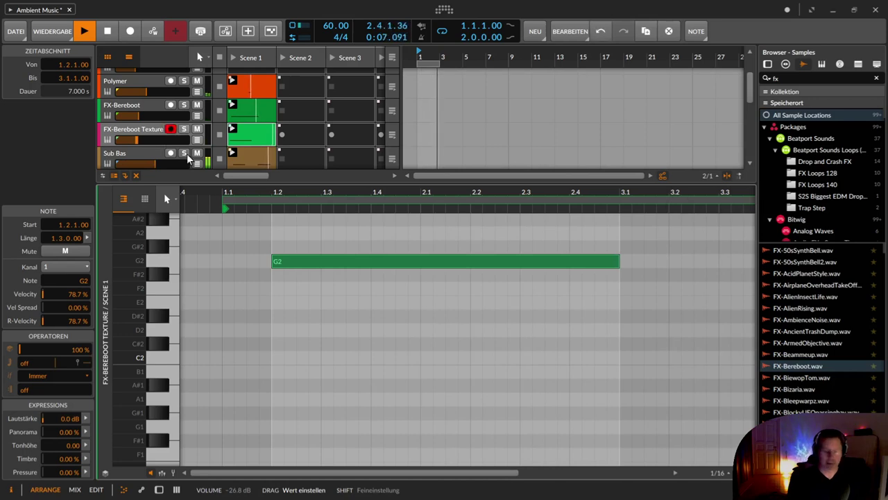
Step: Add an LFO modulator to the FX-Bereboot Texture sampler and expand its settings
{"action": "key", "text": "d"}
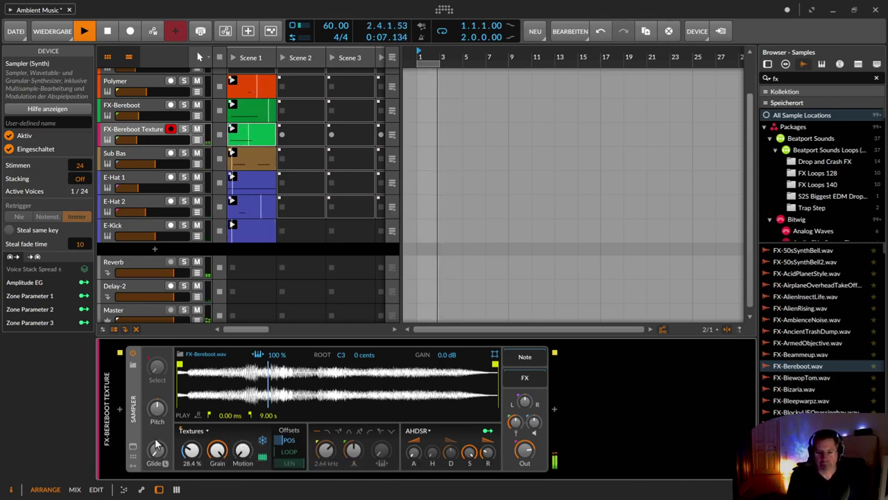
{"action": "left_click", "coordinate": [131, 466]}
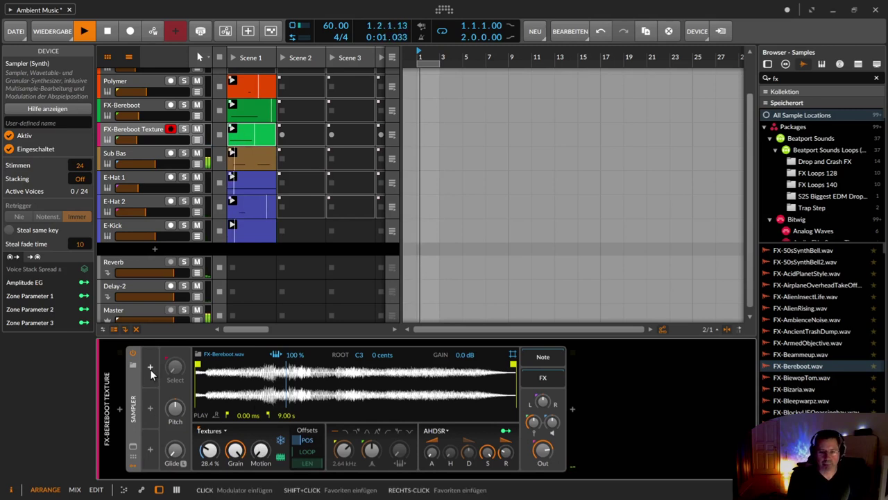
{"action": "left_click", "coordinate": [150, 369]}
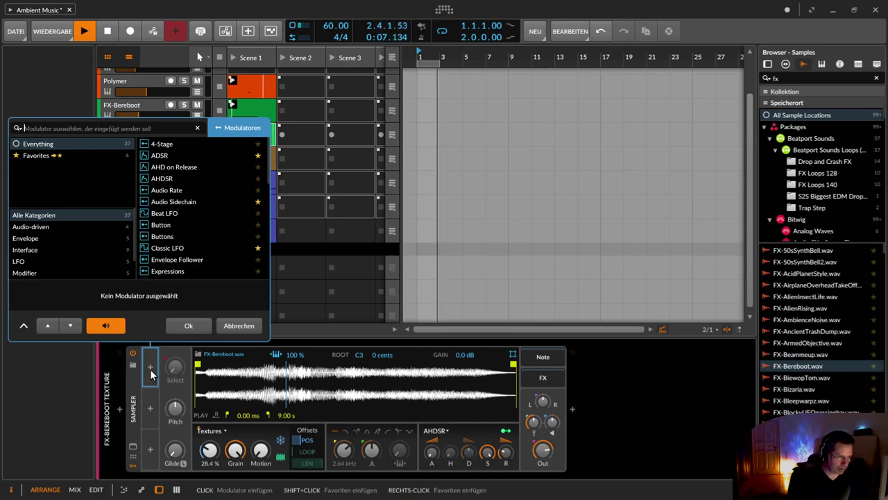
{"action": "type", "text": "lfo"}
{"action": "key", "text": "Down"}
{"action": "key", "text": "Return"}
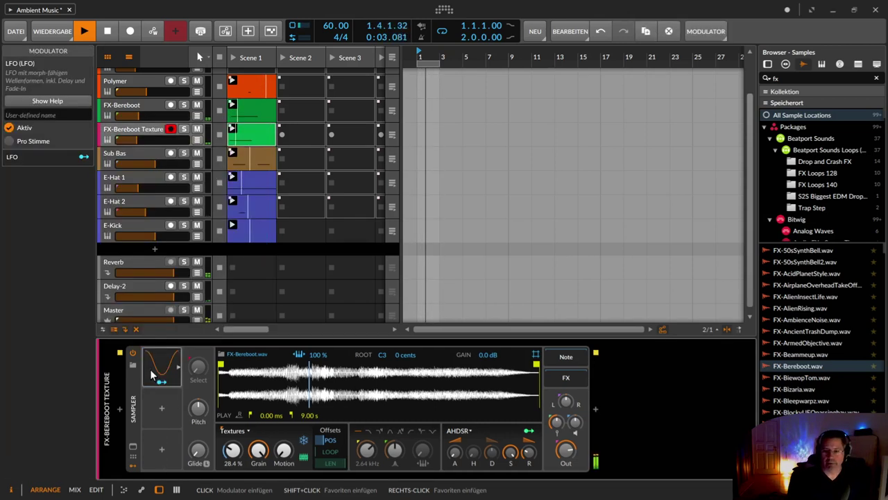
{"action": "left_click", "coordinate": [153, 374]}
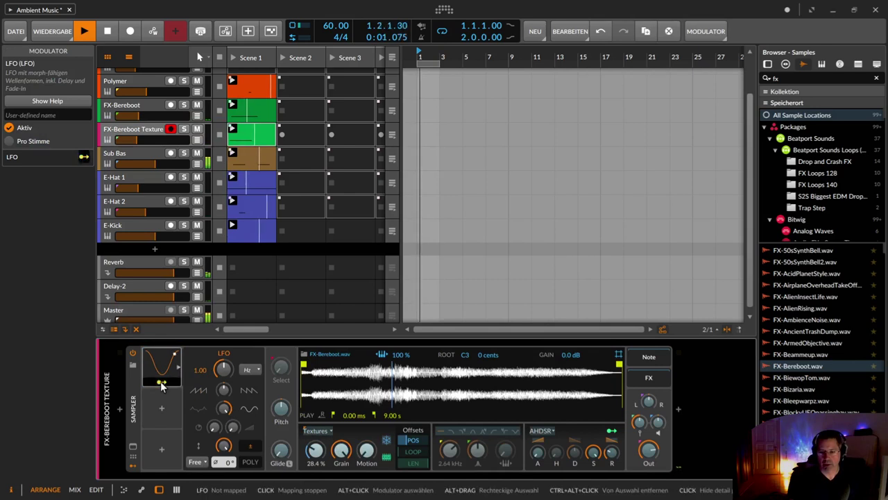
Step: Turn off the LFO's bipolar mode and map it to the sampler's grain size with an amount of -1.357
{"action": "left_click", "coordinate": [247, 431]}
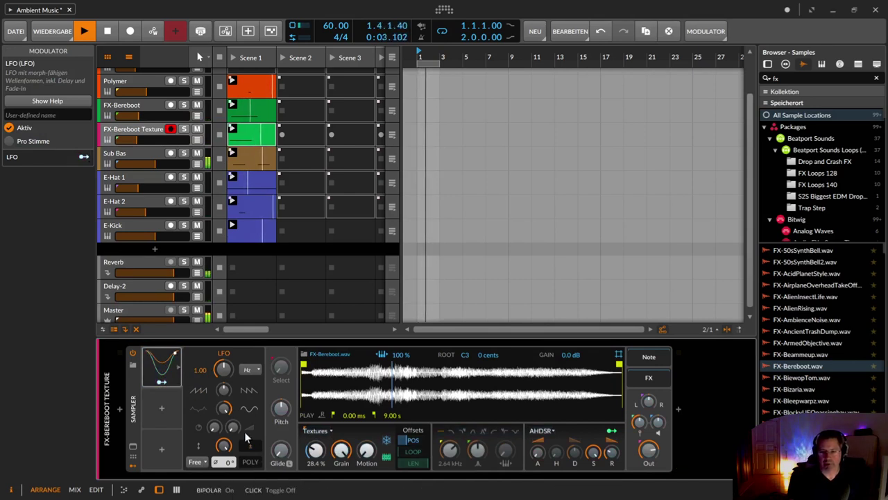
{"action": "left_click", "coordinate": [162, 382]}
{"action": "left_click_drag", "start_coordinate": [341, 451], "coordinate": [341, 492]}
{"action": "left_click", "coordinate": [162, 382]}
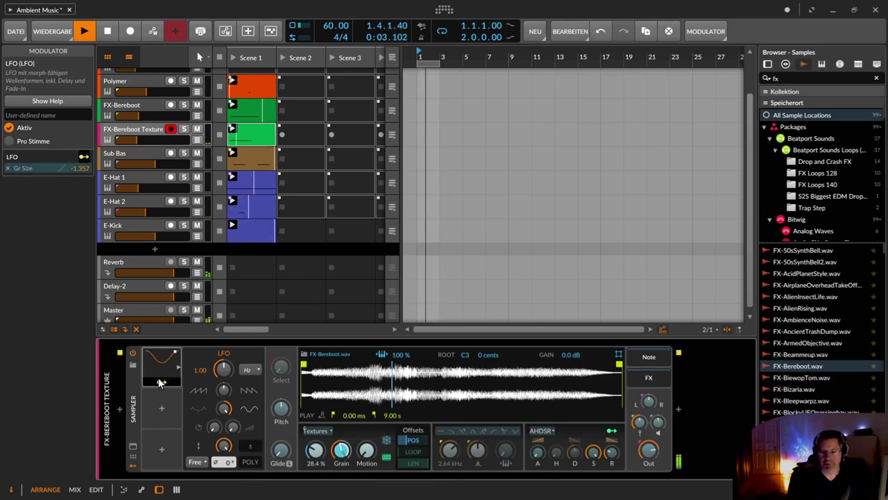
Step: Set the LFO rate to 0.14 Hz and map the LFO to the sampler's Motion with an amount of +2.00
{"action": "mouse_move", "coordinate": [222, 375]}
{"action": "left_mouse_down"}
{"action": "mouse_move", "coordinate": [222, 399]}
{"action": "mouse_move", "coordinate": [223, 376]}
{"action": "left_mouse_up"}
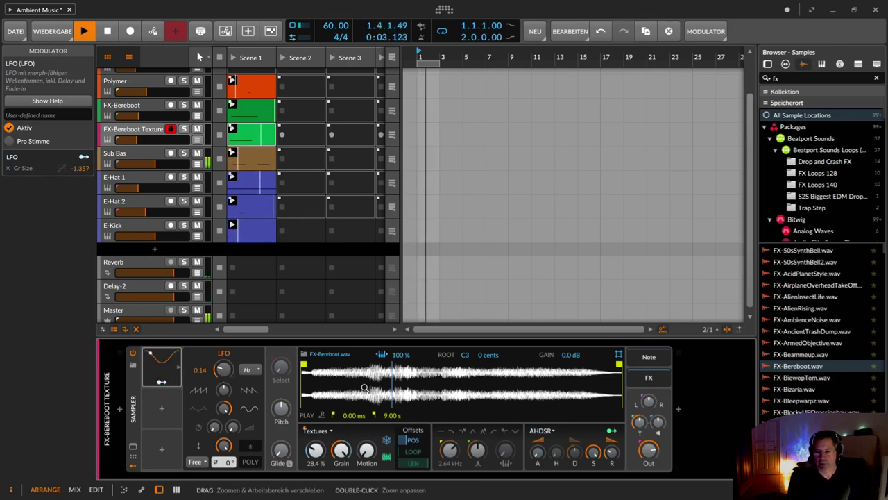
{"action": "left_click", "coordinate": [161, 382]}
{"action": "left_click_drag", "start_coordinate": [366, 449], "coordinate": [366, 437]}
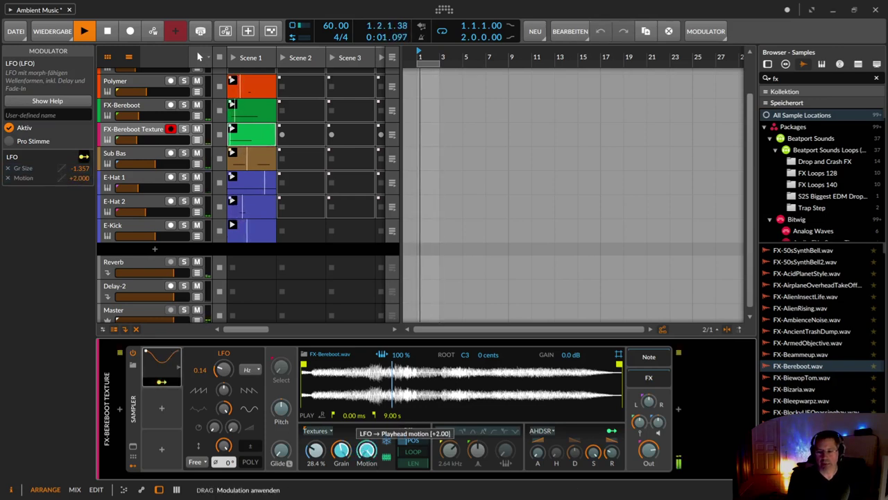
Step: Remove the LFO's Motion mapping on the FX-Bereboot Texture sampler and copy the LFO into the second modulator slot
{"action": "left_click", "coordinate": [155, 383]}
{"action": "left_click", "coordinate": [156, 382]}
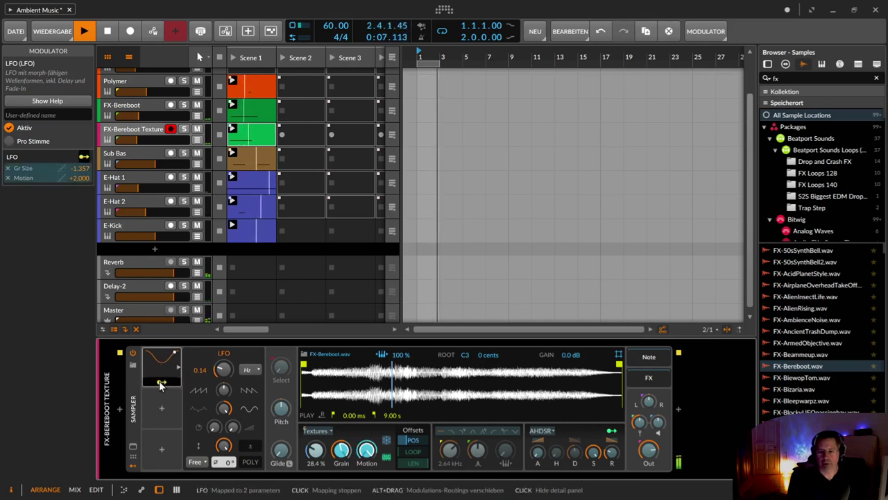
{"action": "left_click", "coordinate": [160, 385]}
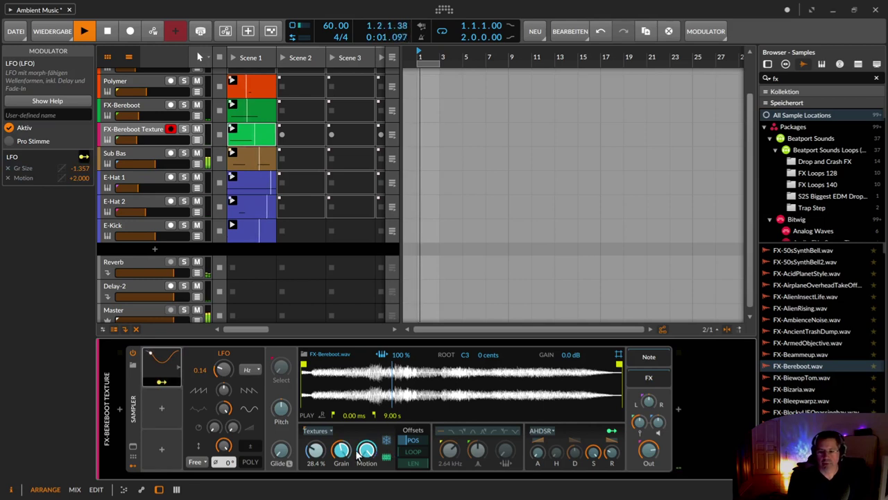
{"action": "double_click", "coordinate": [367, 454]}
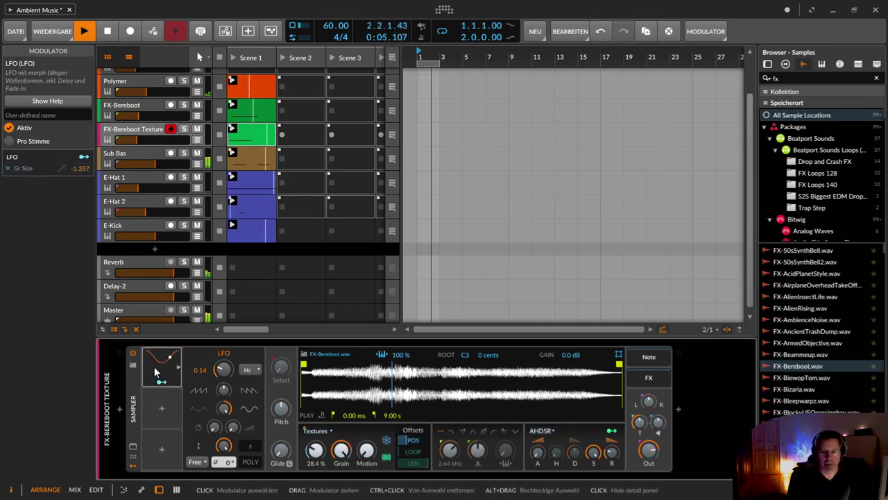
{"action": "left_click_drag", "start_coordinate": [155, 372], "coordinate": [158, 404]}
{"action": "left_click", "coordinate": [158, 406]}
Step: Map LFO 2 to the sampler's Motion at +2.00, with a rate of 0.10 Hz and a curve of about -96 %
{"action": "left_click", "coordinate": [163, 424]}
{"action": "left_click_drag", "start_coordinate": [376, 453], "coordinate": [376, 434]}
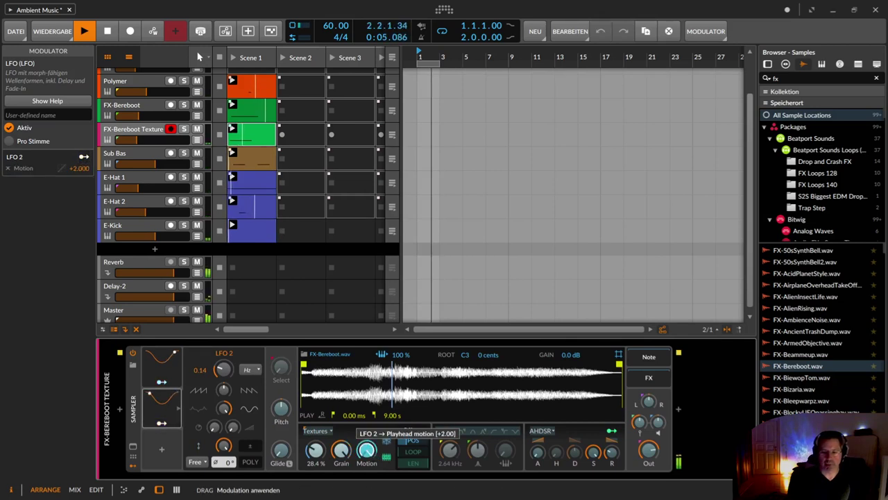
{"action": "left_click", "coordinate": [162, 424]}
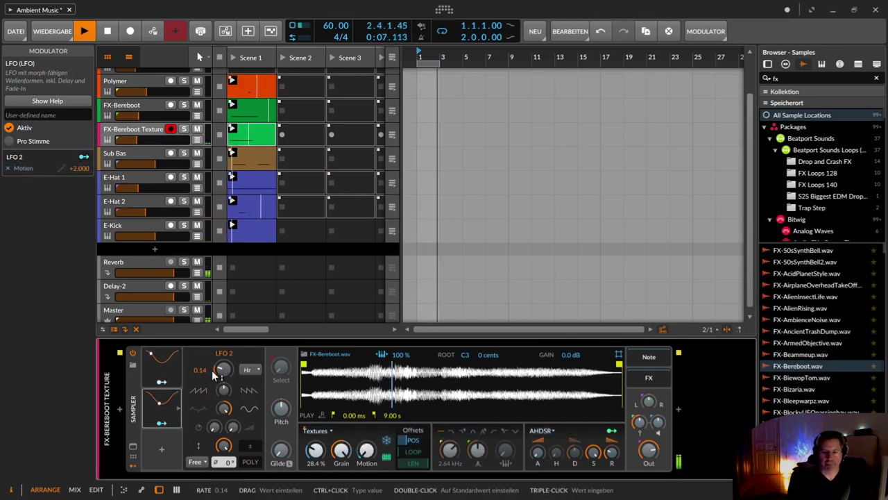
{"action": "left_click_drag", "start_coordinate": [215, 374], "coordinate": [223, 397]}
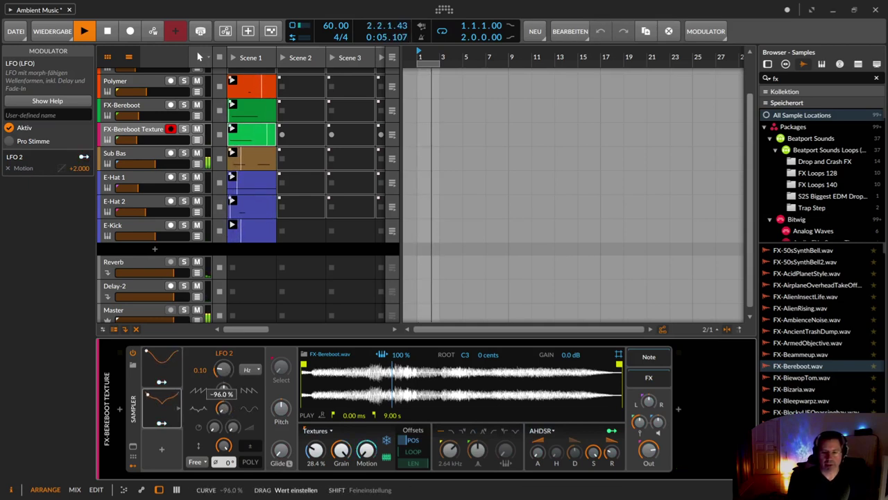
{"action": "left_click_drag", "start_coordinate": [223, 397], "coordinate": [229, 410]}
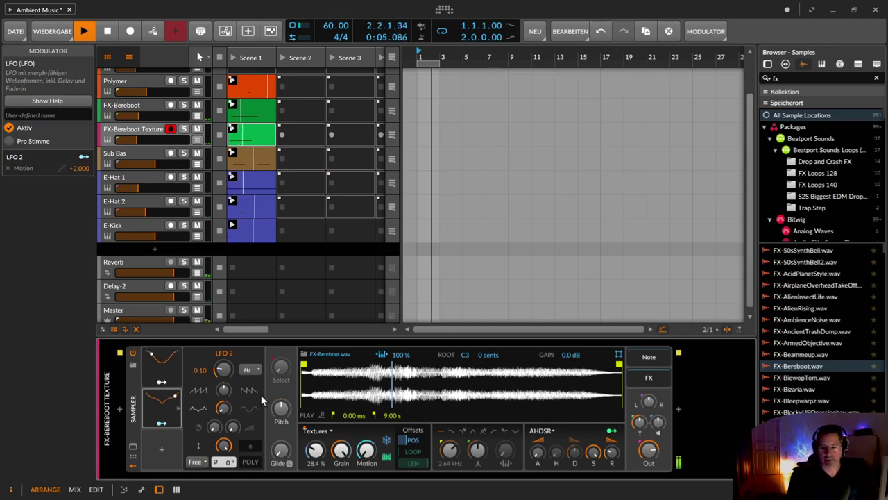
Step: Add a Random modulator to the sampler, switch its timebase to Hertz and set the rate to 0.08 Hz
{"action": "left_click", "coordinate": [163, 451]}
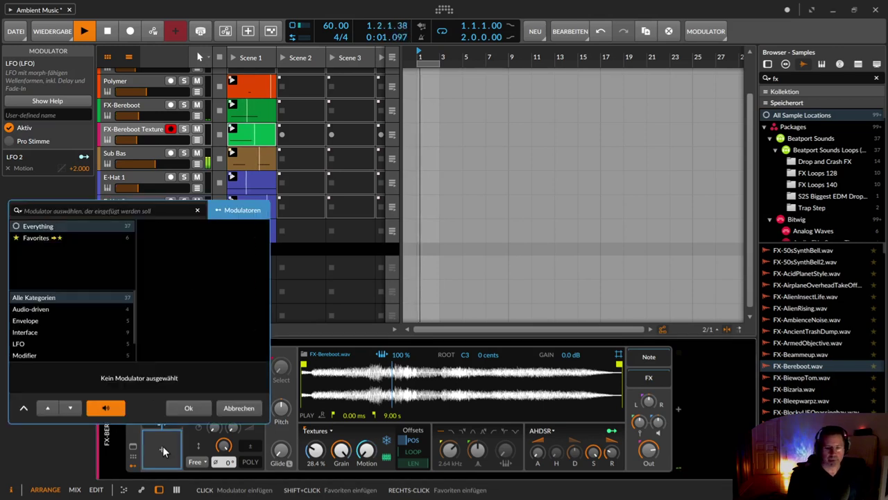
{"action": "type", "text": "ran"}
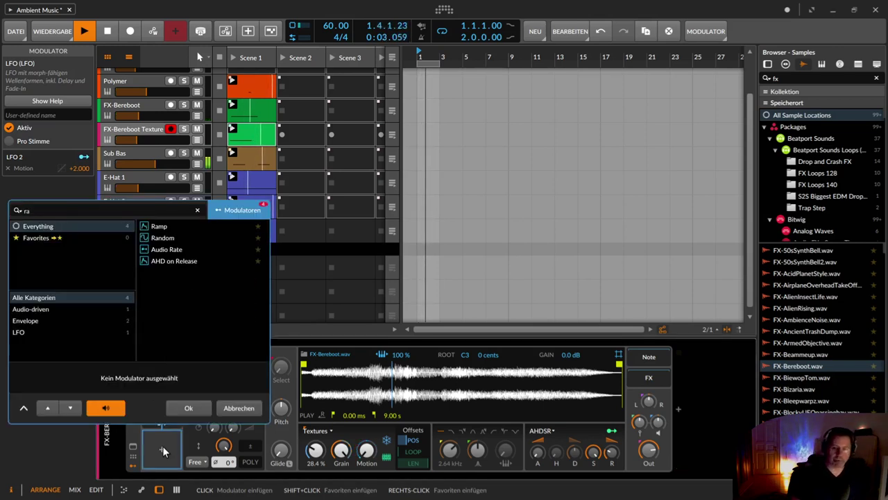
{"action": "key", "text": "Return"}
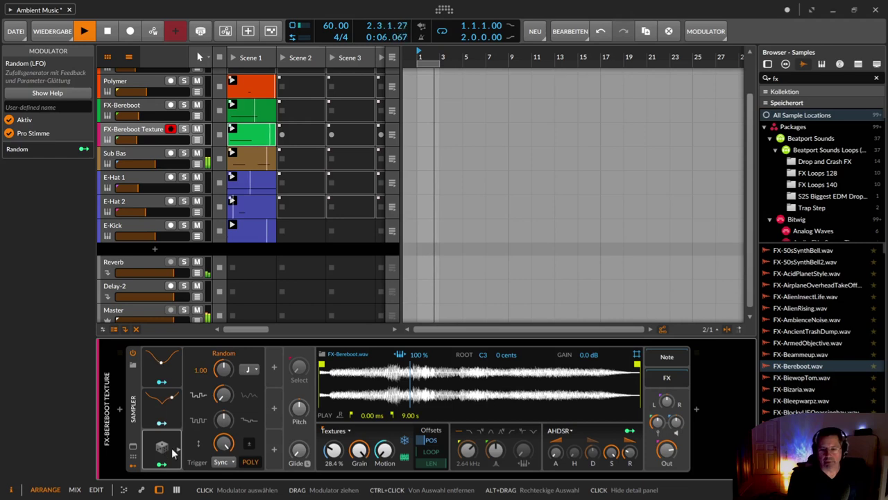
{"action": "left_click", "coordinate": [249, 370]}
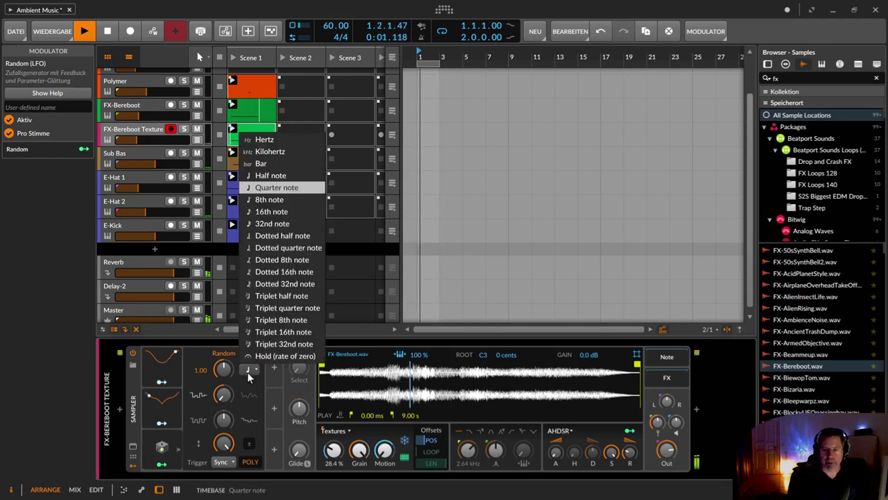
{"action": "left_click", "coordinate": [291, 138]}
{"action": "mouse_move", "coordinate": [223, 368]}
{"action": "left_mouse_down"}
{"action": "mouse_move", "coordinate": [223, 397]}
{"action": "mouse_move", "coordinate": [223, 373]}
{"action": "left_mouse_up"}
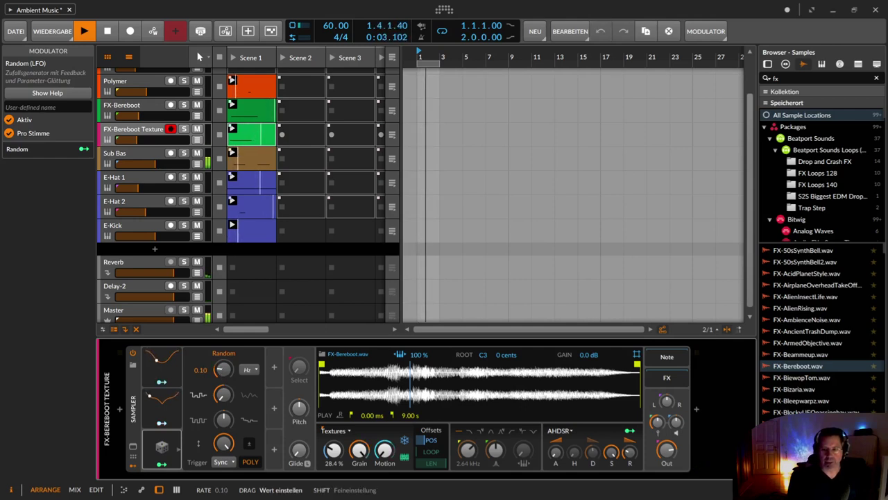
{"action": "left_click_drag", "start_coordinate": [222, 373], "coordinate": [222, 375]}
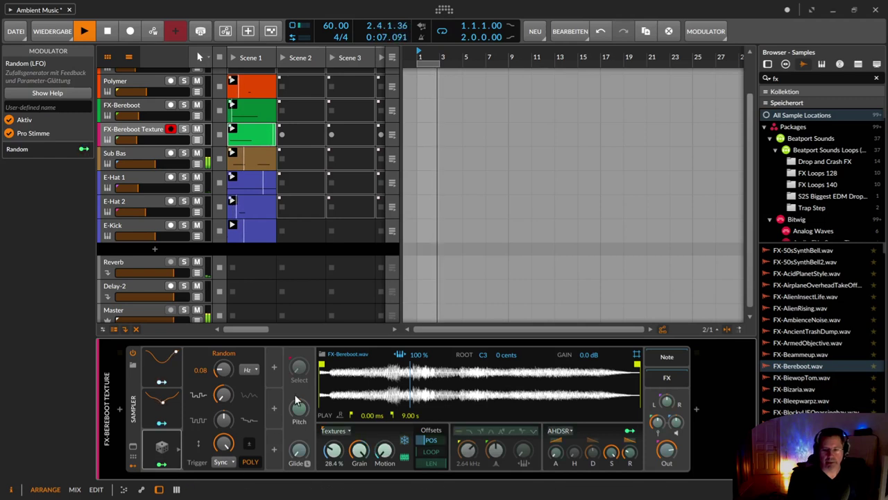
Step: Map the Random modulator to Pitch with an amount of -23.32, using a 0.13 Hz rate and Free trigger mode
{"action": "left_click_drag", "start_coordinate": [299, 408], "coordinate": [299, 432]}
{"action": "left_click", "coordinate": [156, 470]}
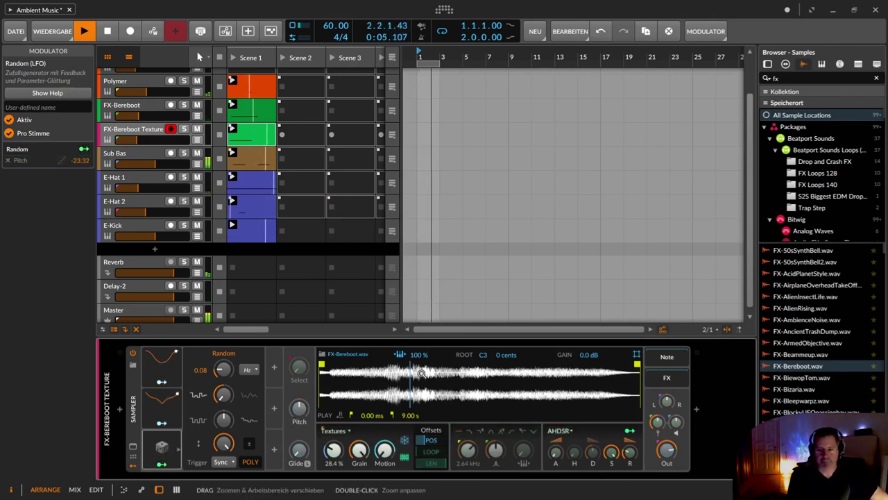
{"action": "left_click_drag", "start_coordinate": [219, 374], "coordinate": [219, 370]}
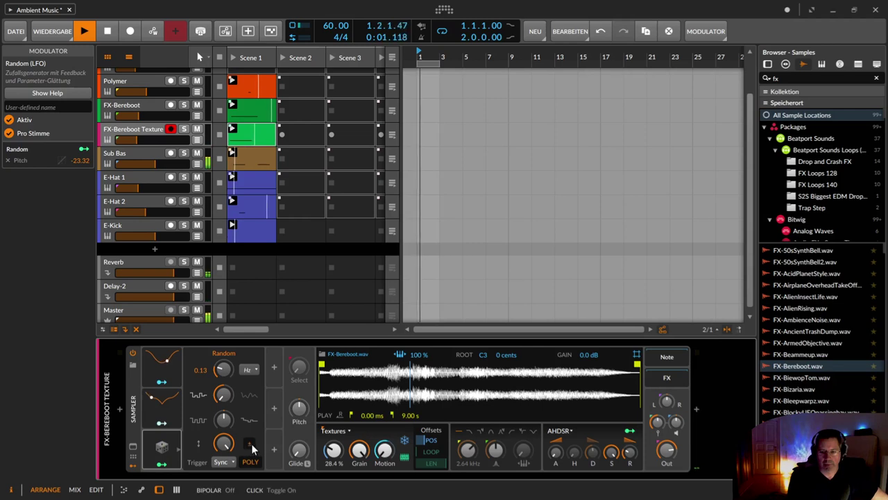
{"action": "left_click", "coordinate": [222, 462]}
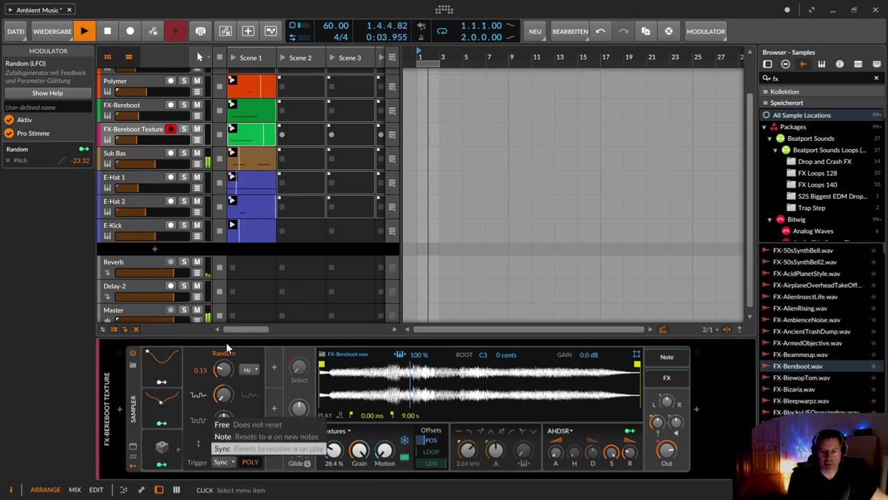
{"action": "left_click", "coordinate": [222, 424]}
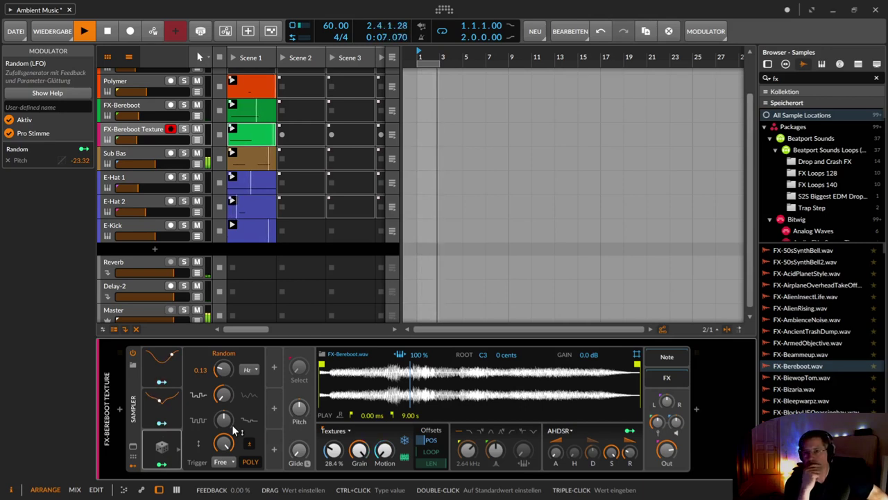
{"action": "key", "text": "space"}
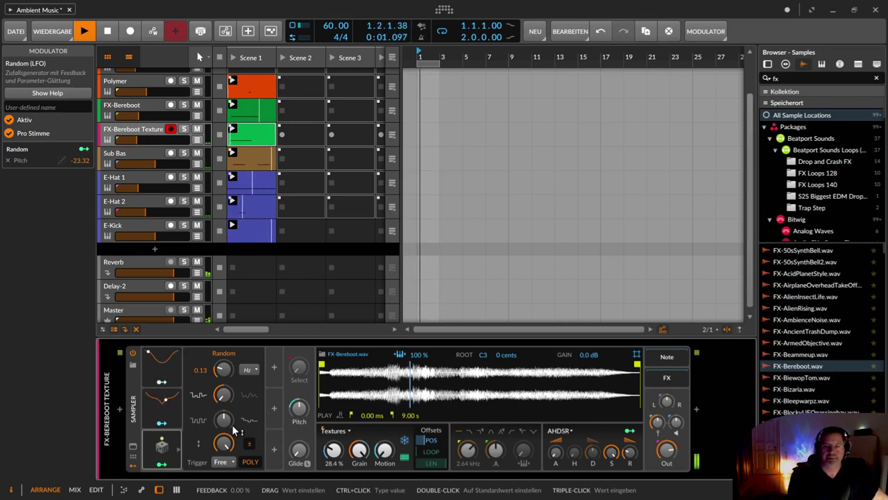
Step: Draw a second G2 note in the FX-Bereboot Texture clip from 3.3.1.00 to 4.4.1.00
{"action": "double_click", "coordinate": [253, 144]}
{"action": "left_click_drag", "start_coordinate": [576, 207], "coordinate": [318, 208]}
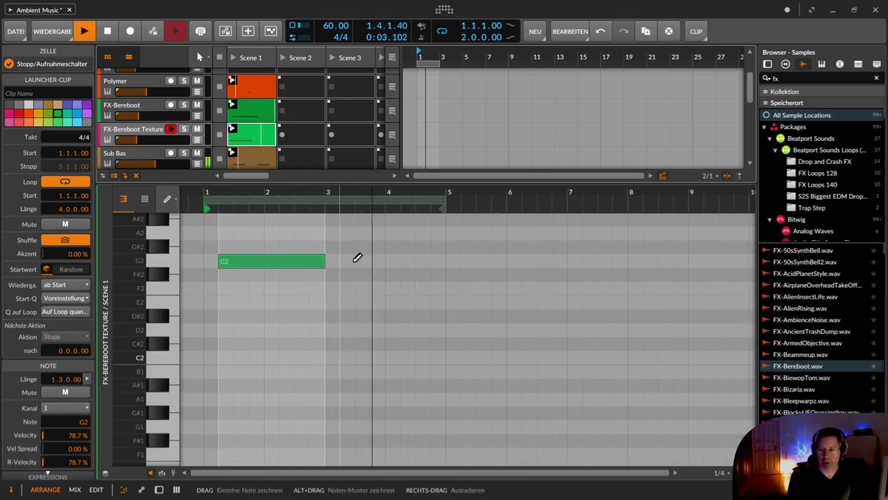
{"action": "mouse_move", "coordinate": [356, 261]}
{"action": "left_mouse_down"}
{"action": "mouse_move", "coordinate": [524, 261]}
{"action": "mouse_move", "coordinate": [431, 261]}
{"action": "left_mouse_up"}
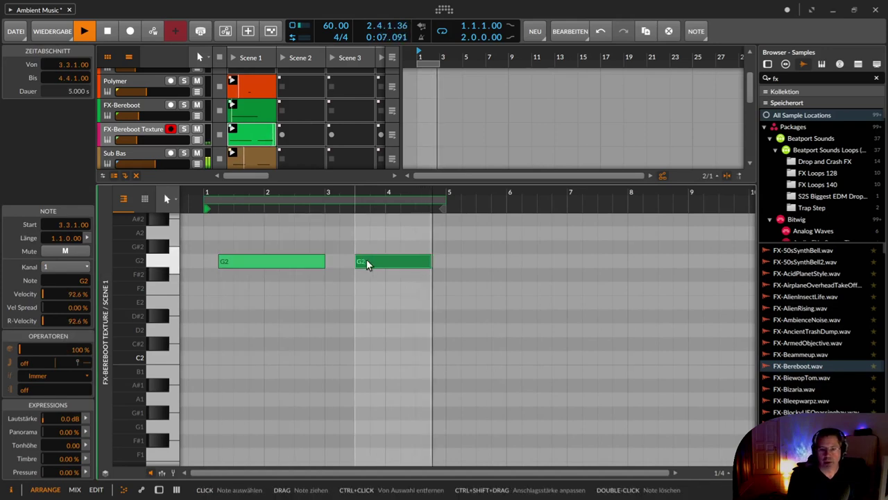
Step: Set the new G2 note's recurrence to a 3-cycle pattern in which only the third pass plays
{"action": "left_click", "coordinate": [44, 376]}
{"action": "left_click", "coordinate": [44, 377]}
{"action": "mouse_move", "coordinate": [29, 364]}
{"action": "left_mouse_down"}
{"action": "mouse_move", "coordinate": [29, 352]}
{"action": "mouse_move", "coordinate": [24, 381]}
{"action": "left_mouse_up"}
{"action": "left_click", "coordinate": [43, 392]}
{"action": "left_click", "coordinate": [77, 395]}
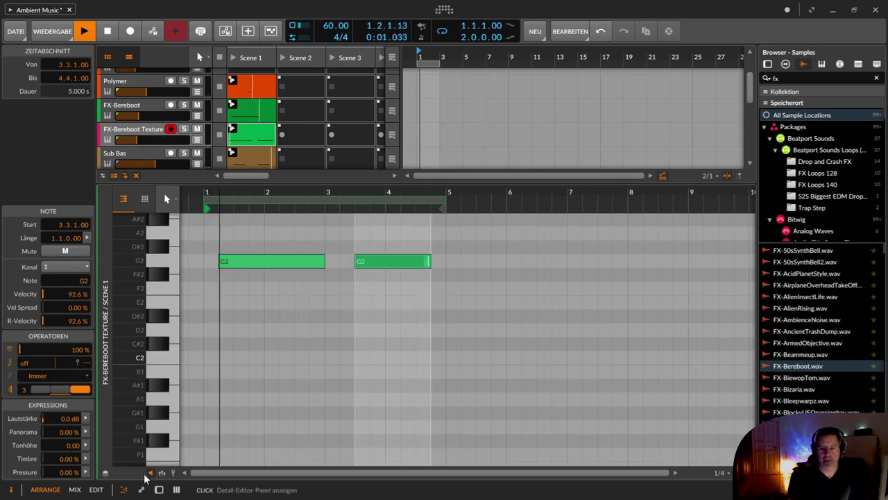
{"action": "left_click", "coordinate": [161, 473]}
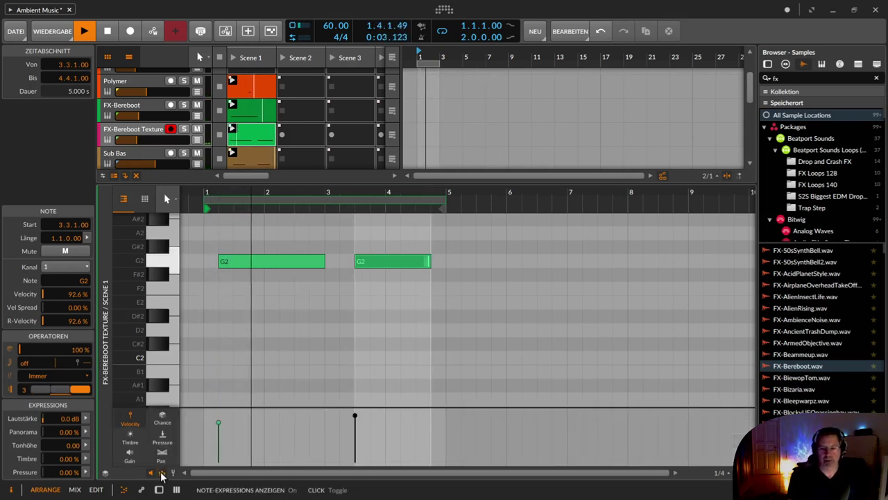
{"action": "left_click", "coordinate": [161, 472]}
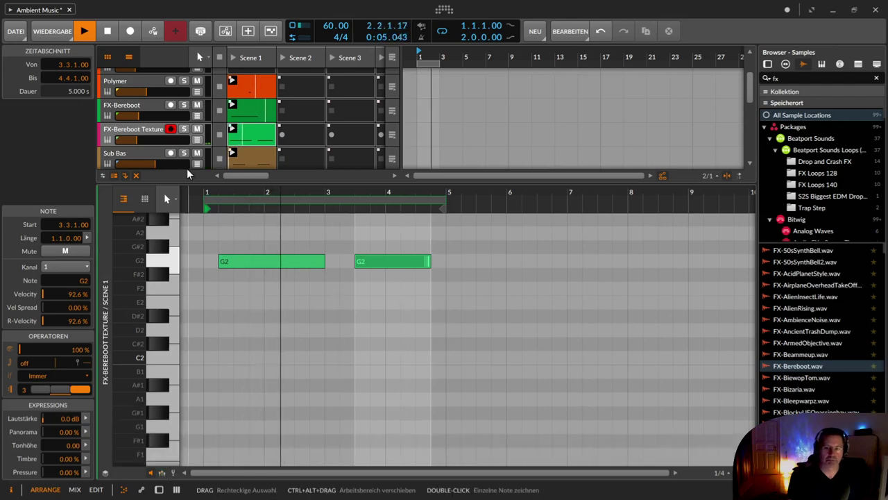
Step: On the Polysynth track, set the Reverb send to about -5.2 dB and the Delay-2 send to about -17.6 dB
{"action": "key", "text": "d"}
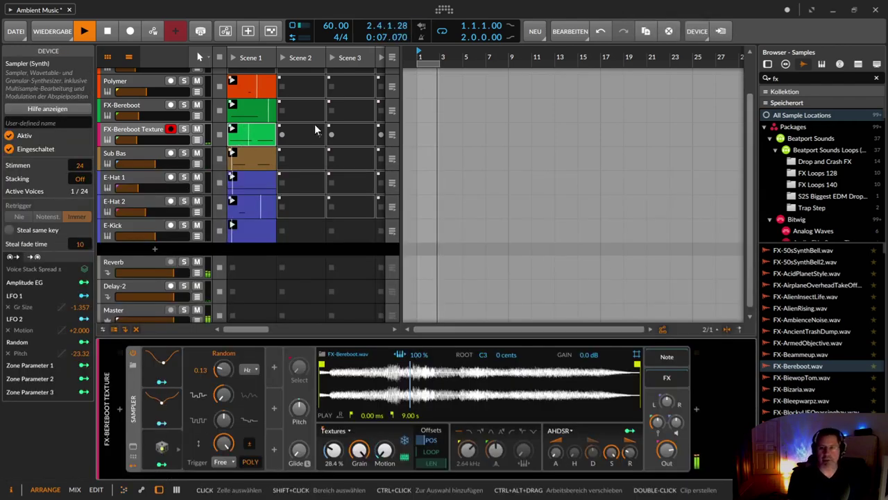
{"action": "scroll", "coordinate": [314, 123], "scroll_direction": "up", "scroll_amount": 2}
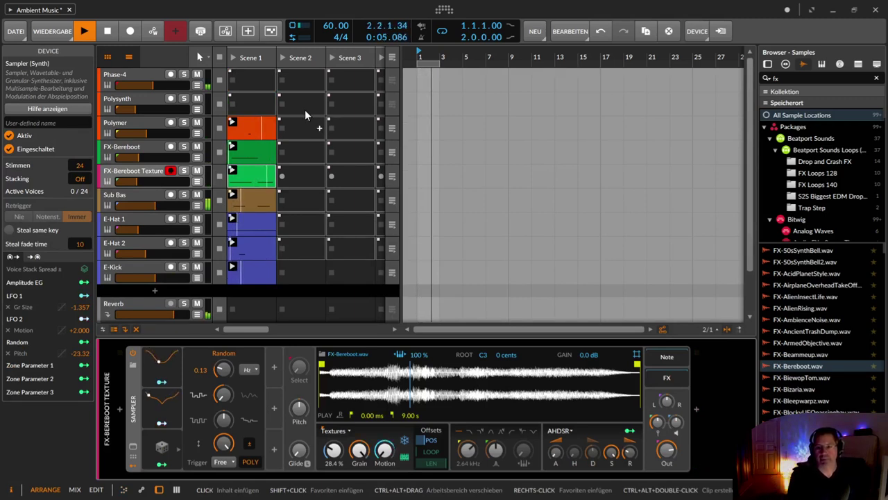
{"action": "left_click", "coordinate": [133, 98]}
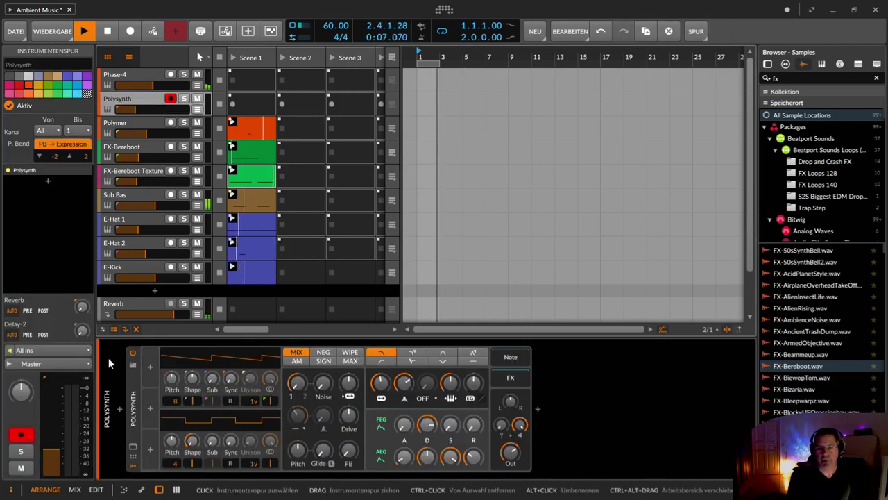
{"action": "mouse_move", "coordinate": [81, 306]}
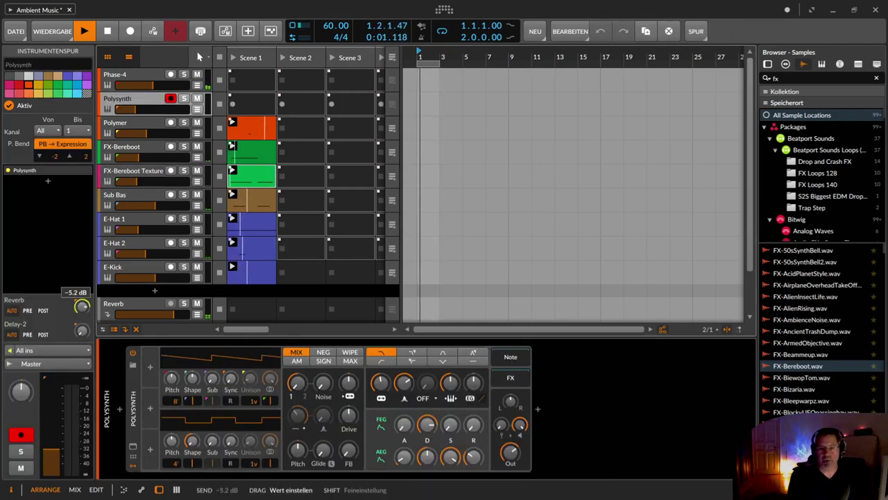
{"action": "left_click_drag", "start_coordinate": [81, 305], "coordinate": [82, 304]}
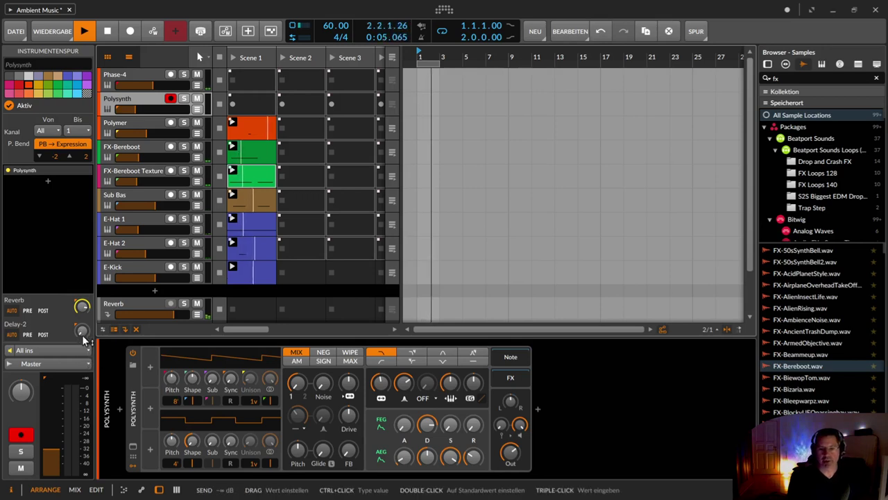
{"action": "mouse_move", "coordinate": [82, 331]}
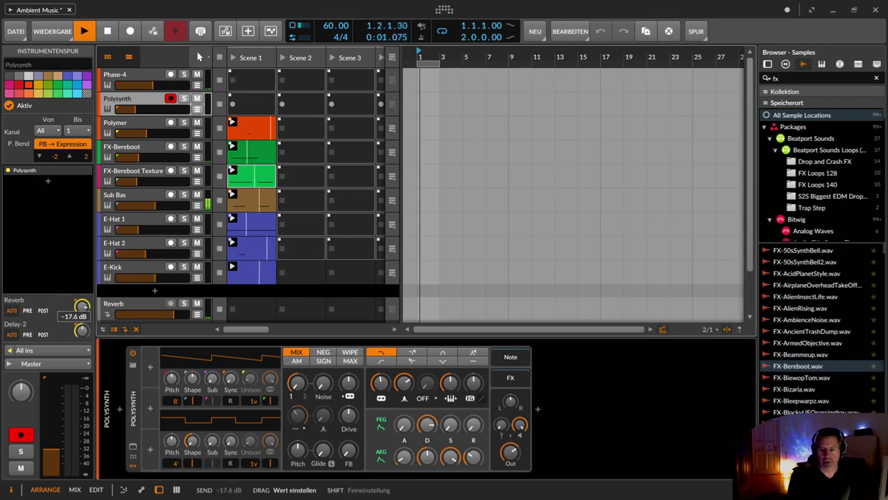
{"action": "left_click_drag", "start_coordinate": [82, 306], "coordinate": [82, 304]}
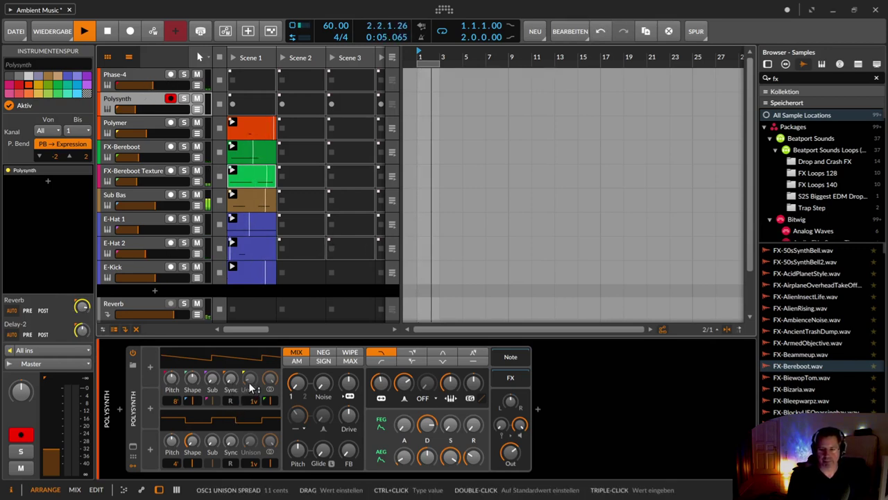
Step: Give Polysynth oscillator 1 16 unison voices and reshape the filtering with a 2-pole high-pass at 194 Hz and an adjusted low-pass filter
{"action": "left_click_drag", "start_coordinate": [253, 405], "coordinate": [252, 389]}
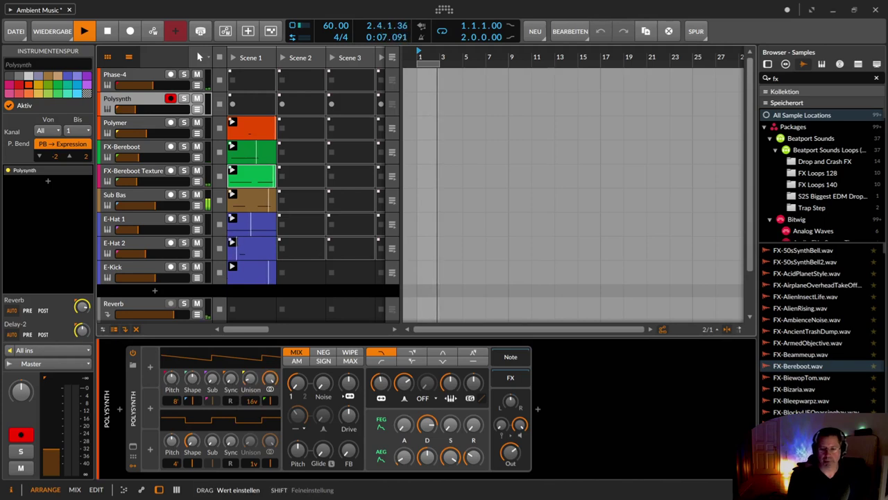
{"action": "left_click", "coordinate": [297, 428]}
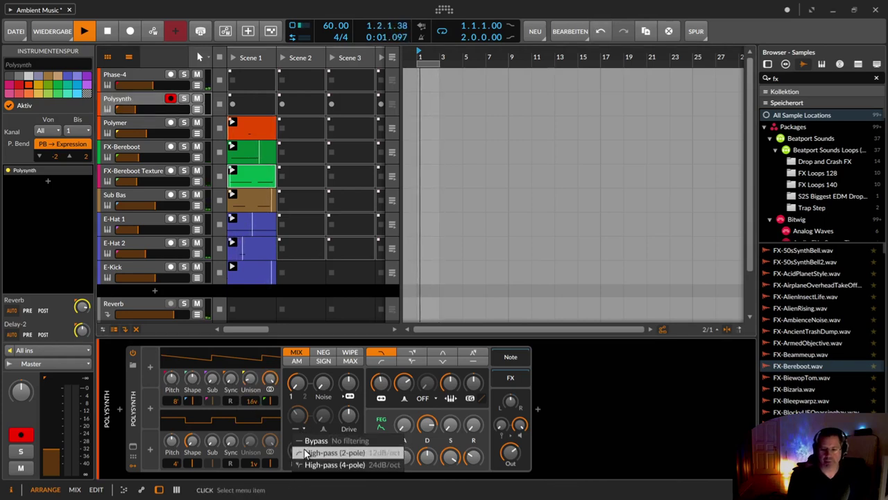
{"action": "left_click", "coordinate": [305, 455]}
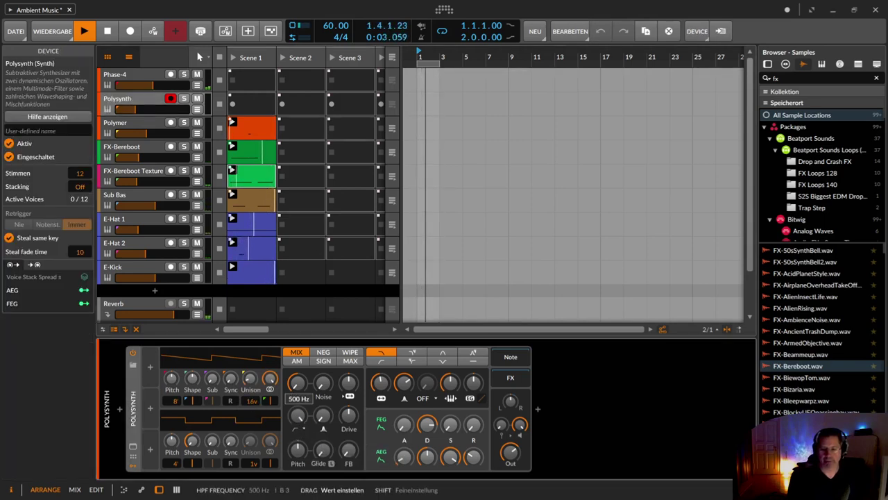
{"action": "left_click_drag", "start_coordinate": [296, 382], "coordinate": [296, 386]}
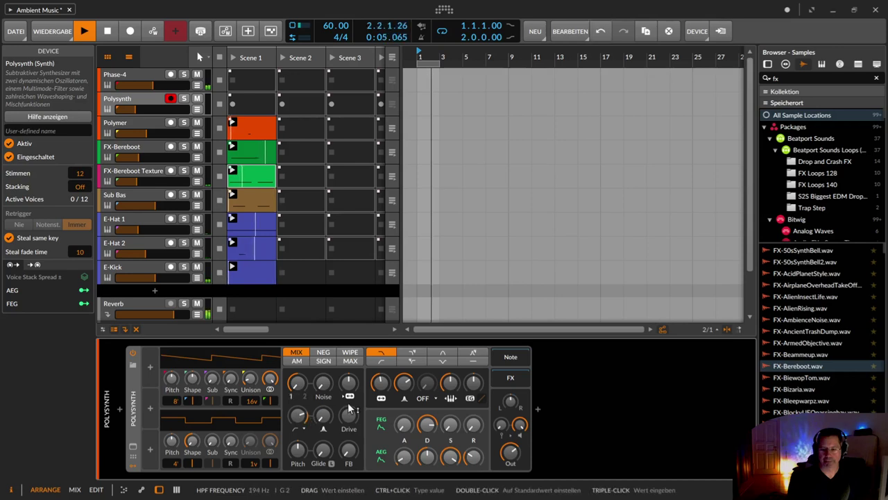
{"action": "left_click_drag", "start_coordinate": [380, 388], "coordinate": [404, 421]}
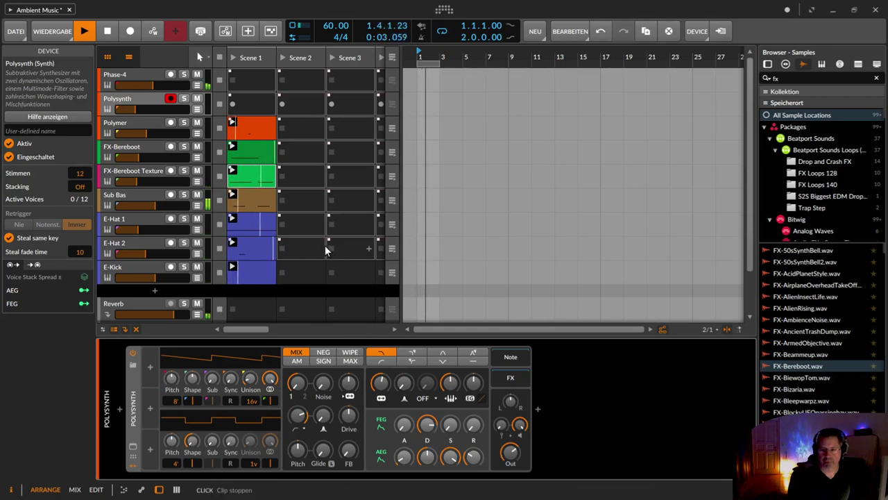
Step: Adjust the Polysynth amplitude envelope's attack and release, and raise the synth's output level to about -1.3 dB
{"action": "left_click_drag", "start_coordinate": [408, 457], "coordinate": [403, 455]}
{"action": "left_click_drag", "start_coordinate": [473, 456], "coordinate": [510, 455]}
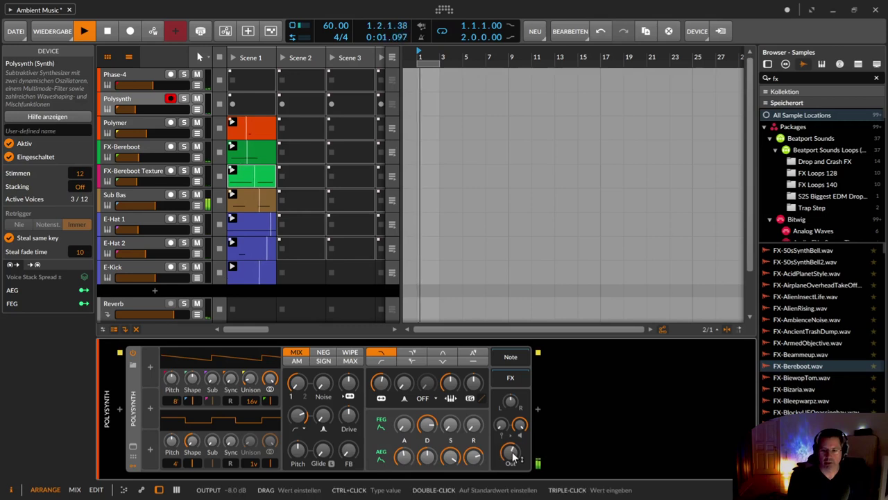
{"action": "left_click_drag", "start_coordinate": [510, 452], "coordinate": [510, 450]}
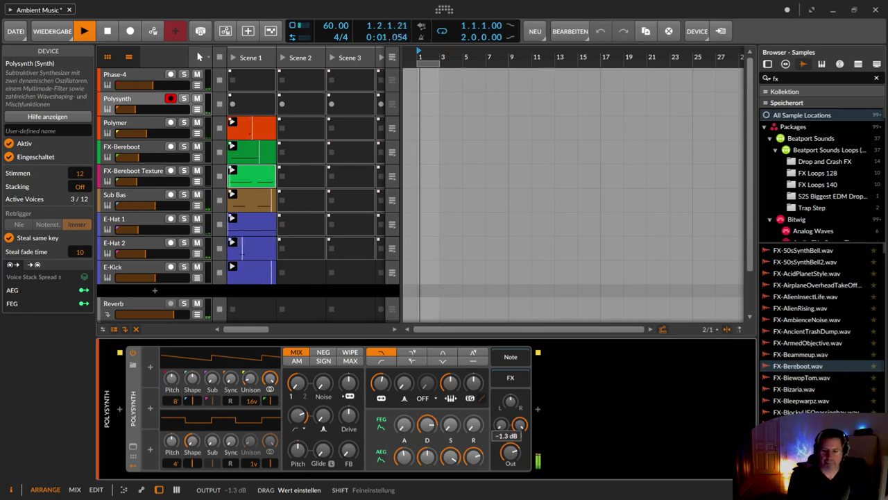
{"action": "left_click_drag", "start_coordinate": [510, 453], "coordinate": [513, 455]}
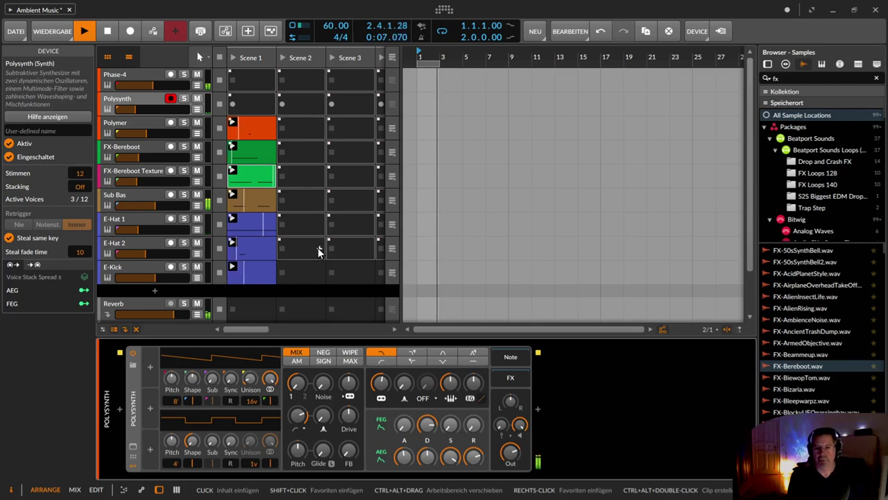
Step: Add a Rotary audio effect after the Polysynth device
{"action": "left_click", "coordinate": [541, 410]}
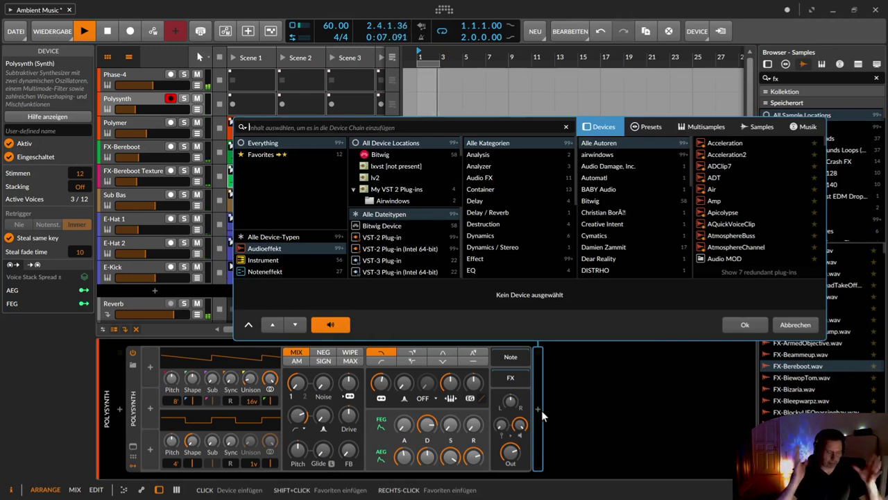
{"action": "type", "text": "rotary"}
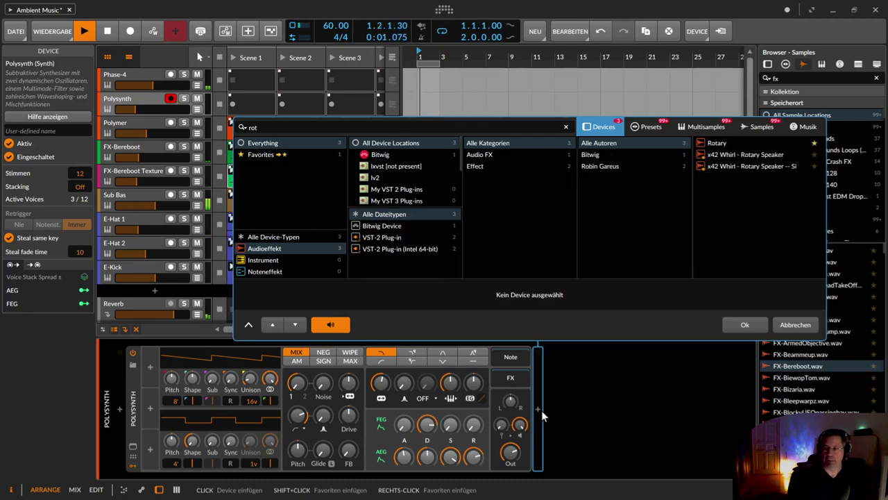
{"action": "key", "text": "Return"}
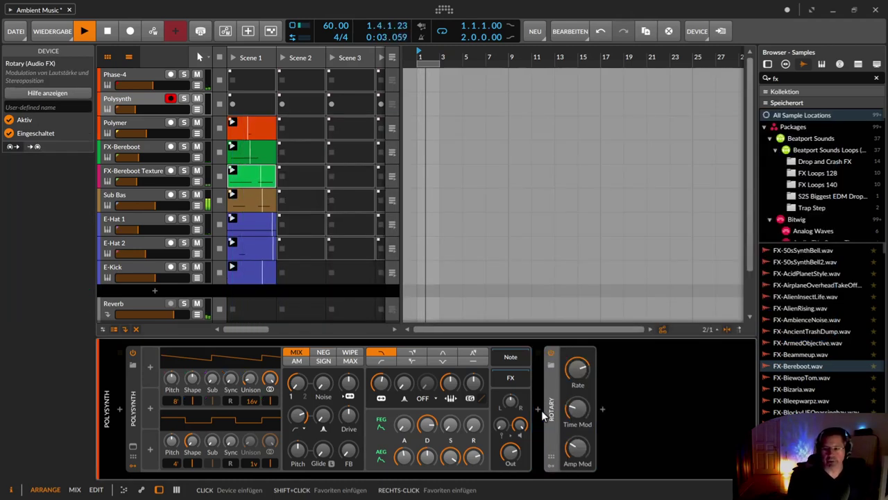
Step: Set Rotary's amplitude modulation to maximum, its time modulation to about 0.30 ms and its rate to about 0.22 Hz
{"action": "mouse_move", "coordinate": [577, 368]}
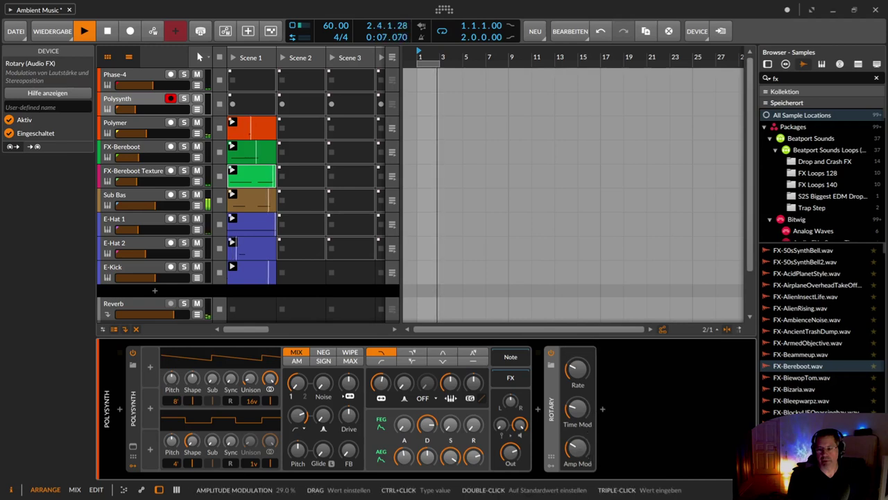
{"action": "double_click", "coordinate": [577, 448]}
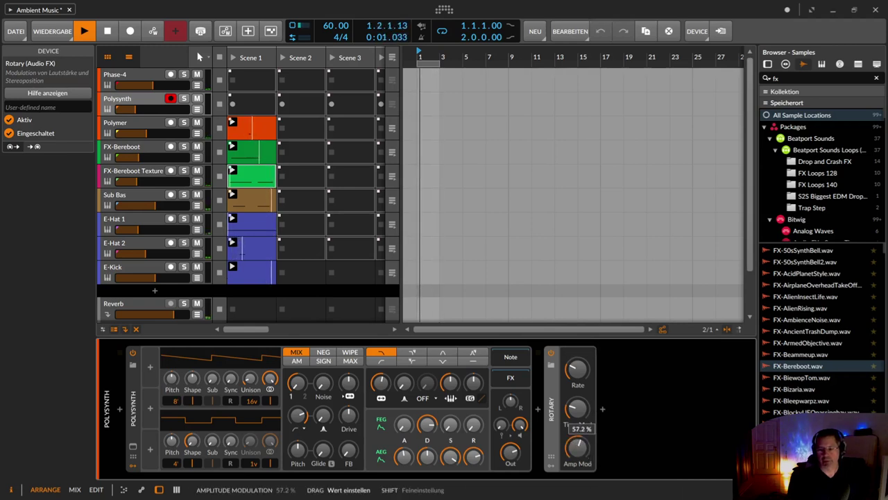
{"action": "left_click_drag", "start_coordinate": [577, 448], "coordinate": [578, 451]}
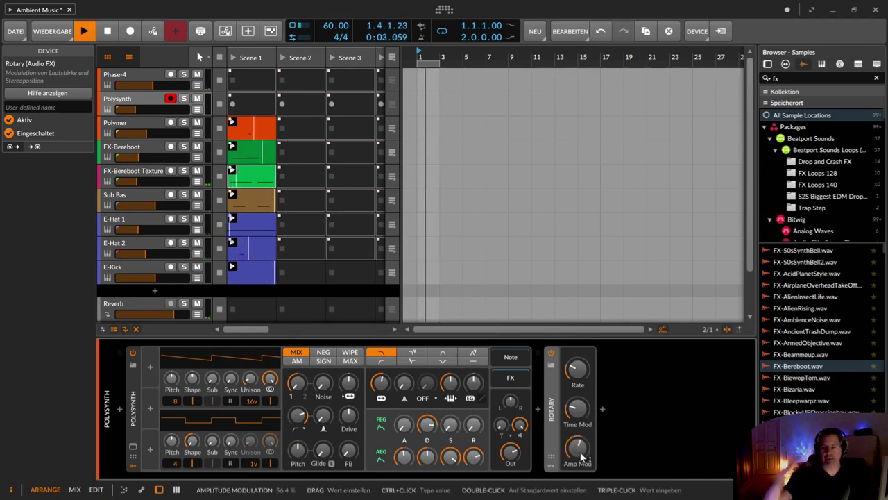
{"action": "mouse_move", "coordinate": [581, 452]}
{"action": "left_mouse_down"}
{"action": "mouse_move", "coordinate": [579, 410]}
{"action": "mouse_move", "coordinate": [579, 439]}
{"action": "left_mouse_up"}
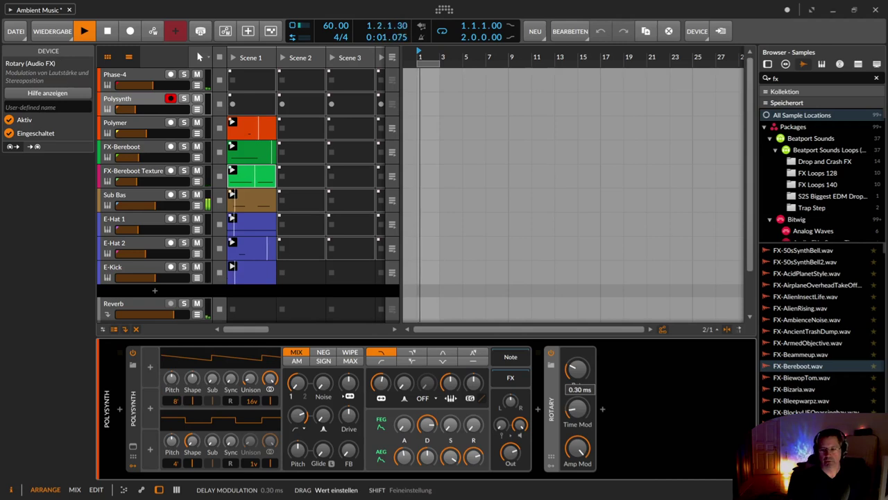
{"action": "left_click_drag", "start_coordinate": [581, 415], "coordinate": [581, 417]}
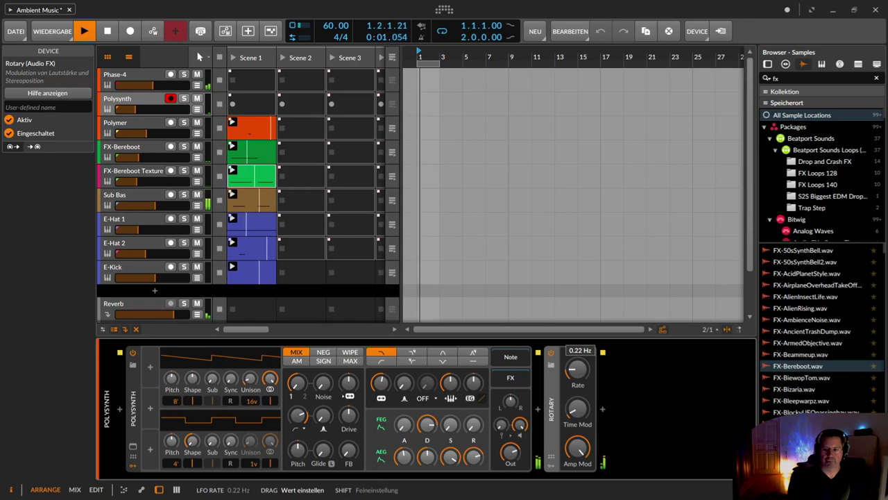
Step: Lower the Polysynth track's Reverb and Delay-2 sends and set the synth's amplitude envelope release to about 81.2%
{"action": "left_click", "coordinate": [118, 99]}
{"action": "left_click_drag", "start_coordinate": [78, 333], "coordinate": [78, 395]}
{"action": "left_click_drag", "start_coordinate": [80, 307], "coordinate": [81, 375]}
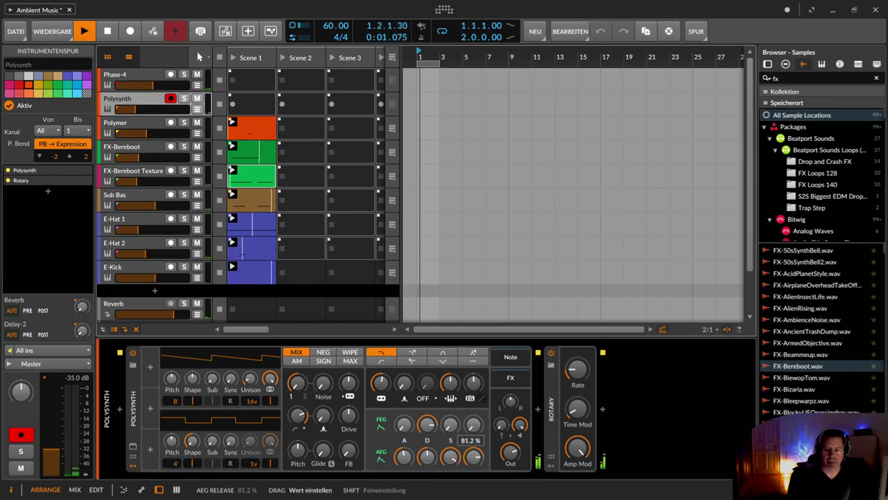
{"action": "left_click_drag", "start_coordinate": [474, 456], "coordinate": [477, 462]}
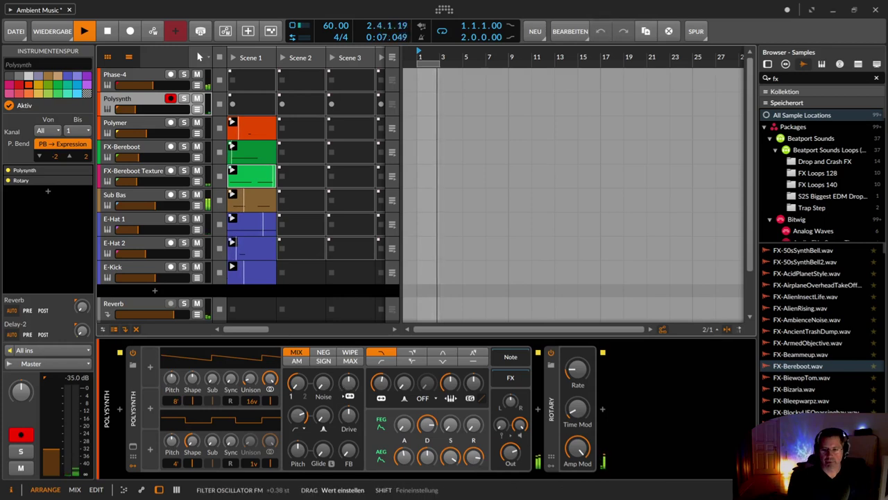
Step: Raise Polysynth's filter oscillator FM and bring its noise level up to about 16%
{"action": "left_click_drag", "start_coordinate": [348, 382], "coordinate": [348, 361]}
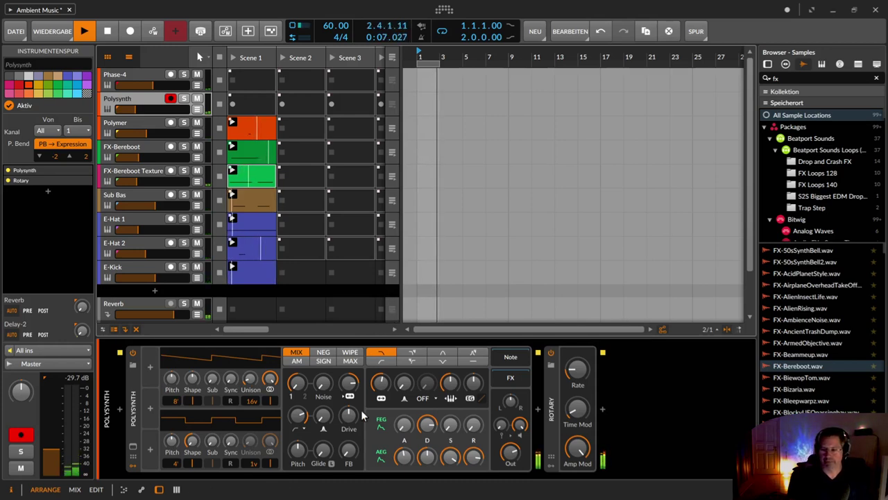
{"action": "left_click_drag", "start_coordinate": [323, 386], "coordinate": [323, 383]}
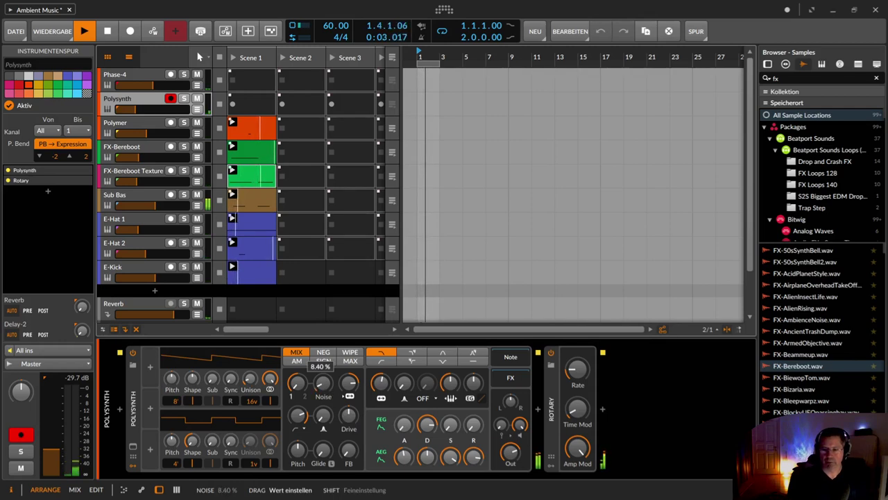
{"action": "left_click_drag", "start_coordinate": [323, 383], "coordinate": [323, 388]}
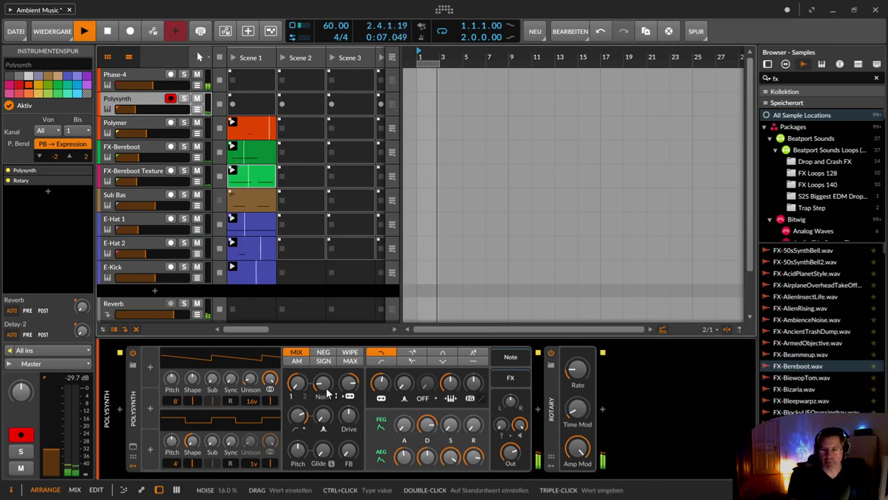
{"action": "left_click_drag", "start_coordinate": [330, 394], "coordinate": [330, 387]}
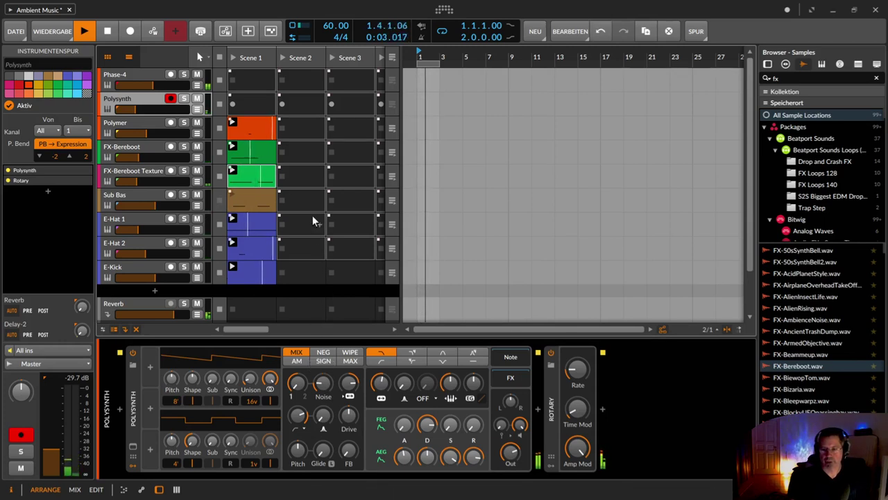
Step: Create an empty Sub Bas clip in Scene 2 with a loop length of 7 bars
{"action": "double_click", "coordinate": [302, 194]}
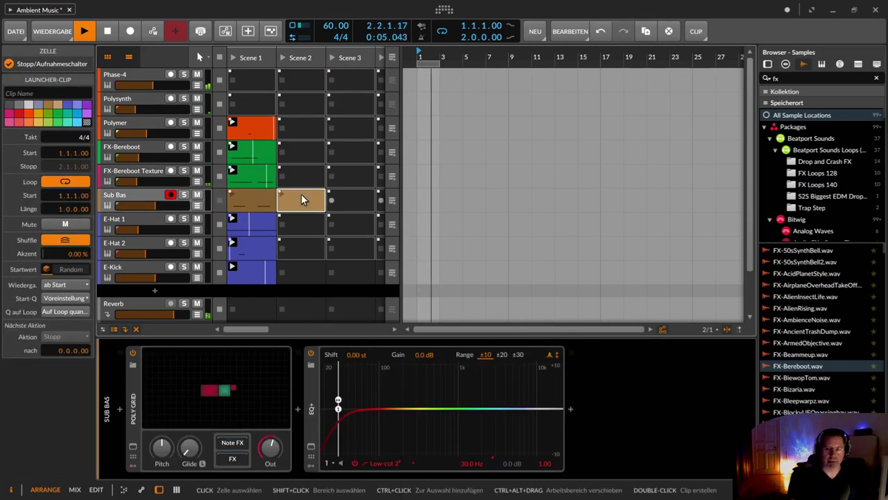
{"action": "left_click", "coordinate": [62, 209]}
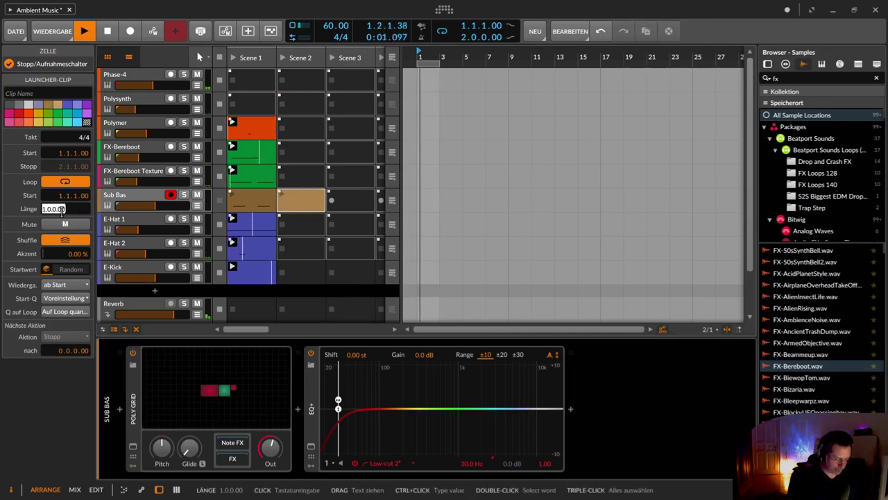
{"action": "type", "text": "7"}
{"action": "key", "text": "Return"}
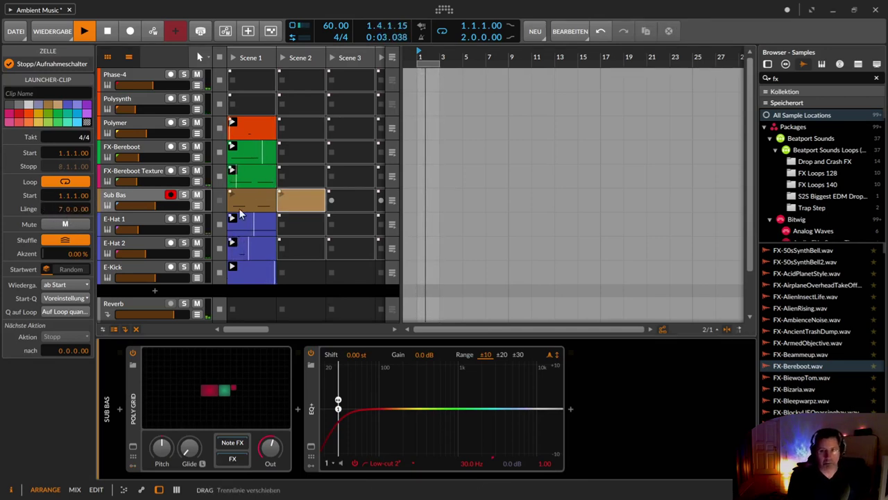
Step: Make the Sub Bas clip in Scene 1 play the next clip (Nächsten abspielen) after 16 bars
{"action": "left_click", "coordinate": [243, 197]}
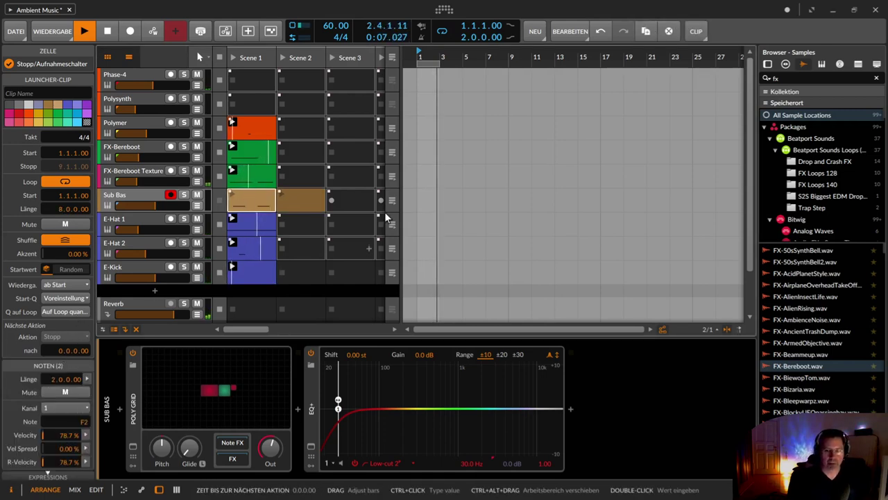
{"action": "double_click", "coordinate": [67, 351]}
{"action": "type", "text": "16"}
{"action": "key", "text": "Return"}
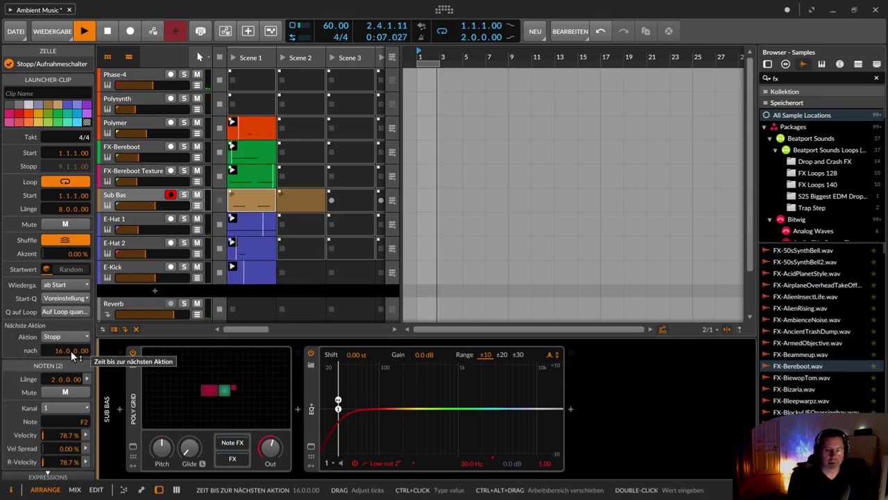
{"action": "left_click", "coordinate": [72, 336]}
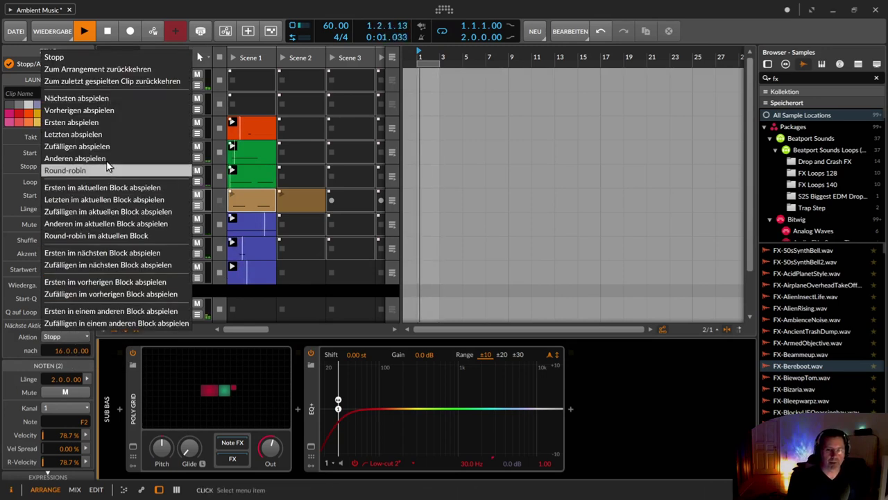
{"action": "left_click", "coordinate": [109, 98]}
Step: Make the empty Sub Bas clip in Scene 2 play the previous clip (Vorherigen abspielen) after 7 bars
{"action": "left_click", "coordinate": [306, 201]}
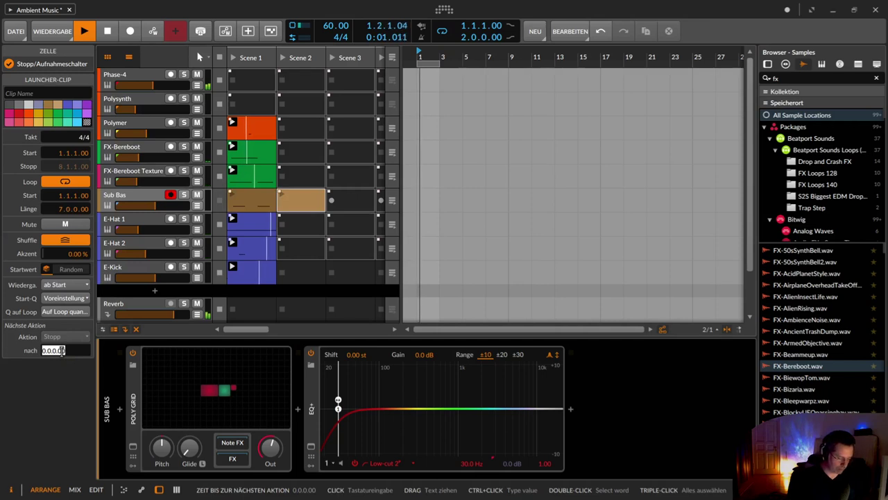
{"action": "left_click_drag", "start_coordinate": [61, 351], "coordinate": [71, 345]}
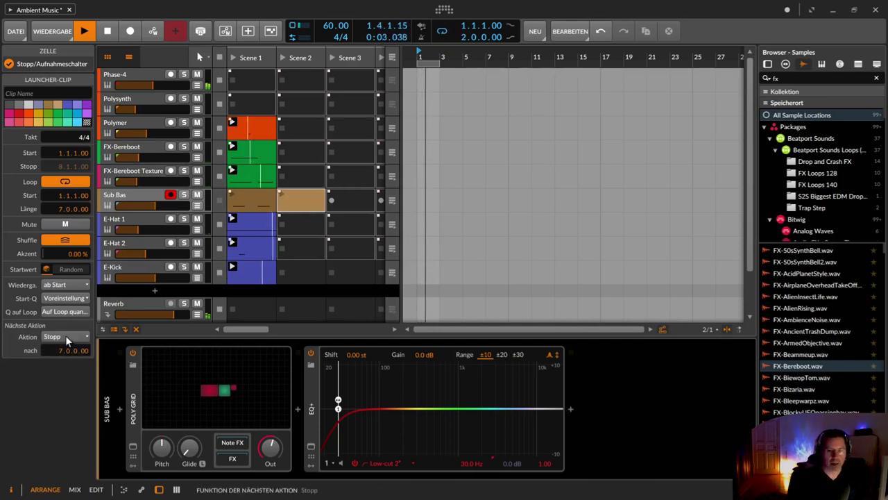
{"action": "left_click", "coordinate": [66, 336]}
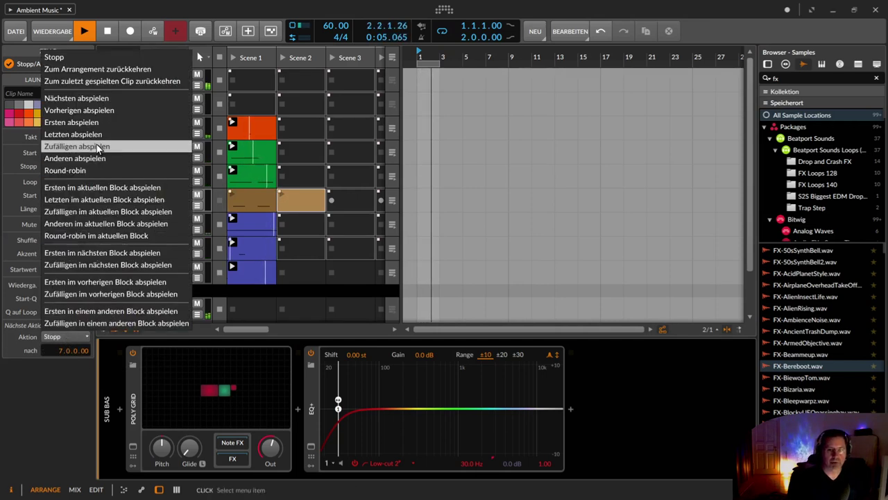
{"action": "left_click", "coordinate": [98, 111]}
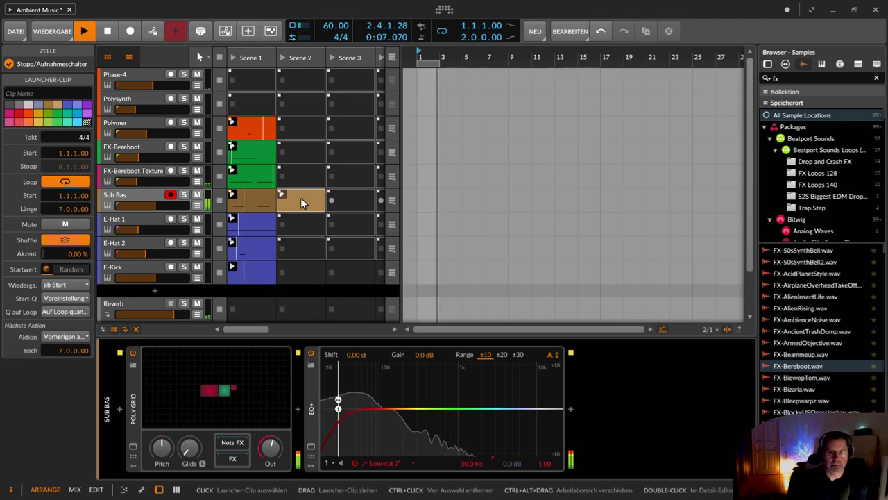
Step: Lower the FX-Bereboot Texture track's volume to about -30.3 dB
{"action": "left_click_drag", "start_coordinate": [137, 181], "coordinate": [135, 182]}
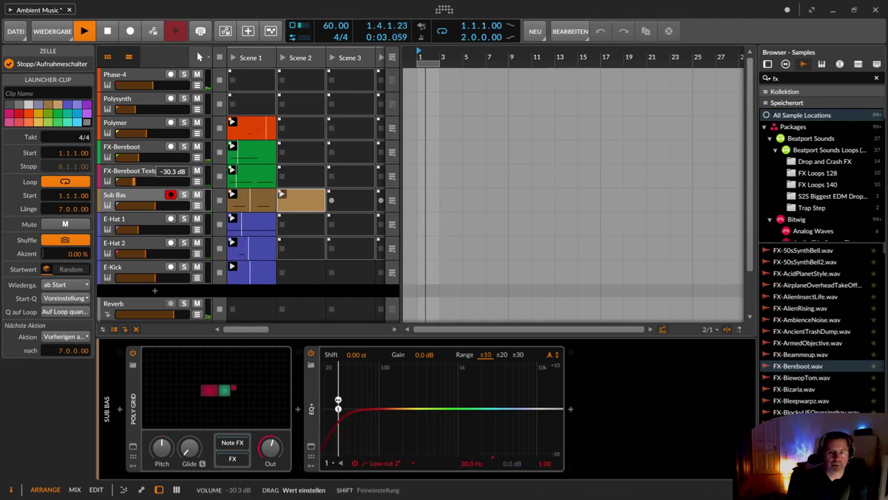
{"action": "left_click_drag", "start_coordinate": [135, 181], "coordinate": [134, 181]}
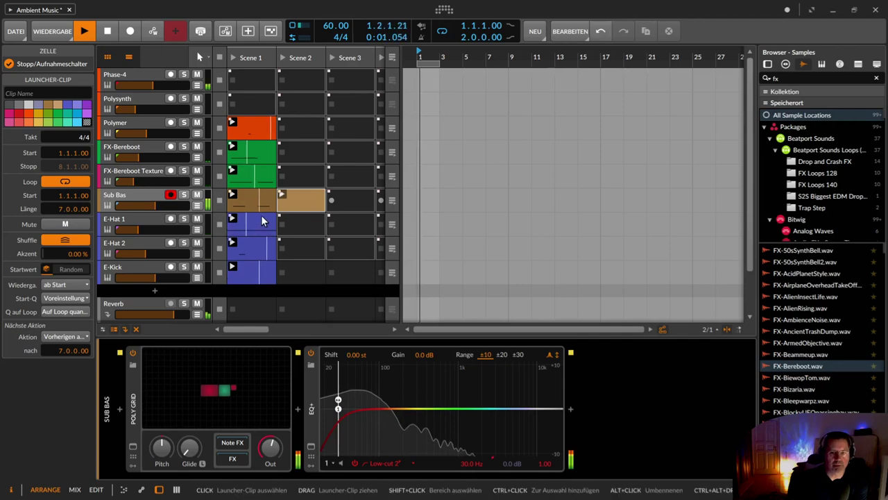
Step: Create empty Scene 2 clips on the E-Hat 1 and E-Hat 2 tracks
{"action": "double_click", "coordinate": [300, 224]}
{"action": "double_click", "coordinate": [307, 249]}
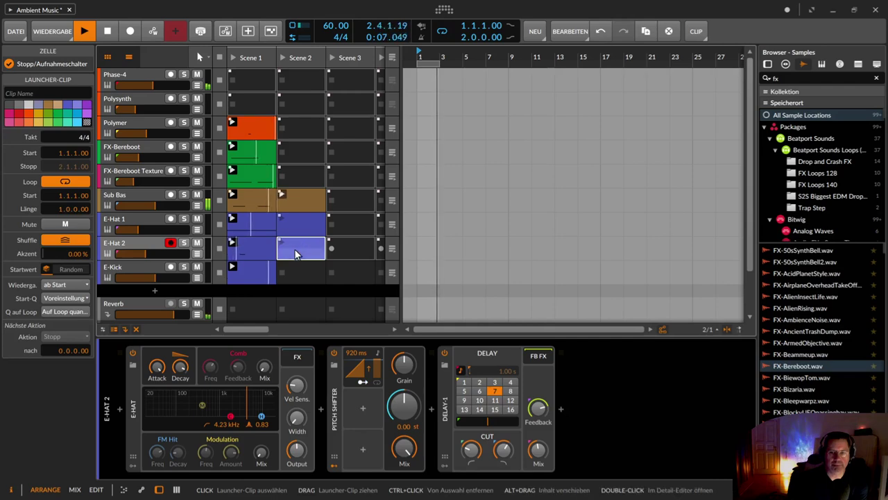
{"action": "double_click", "coordinate": [294, 251]}
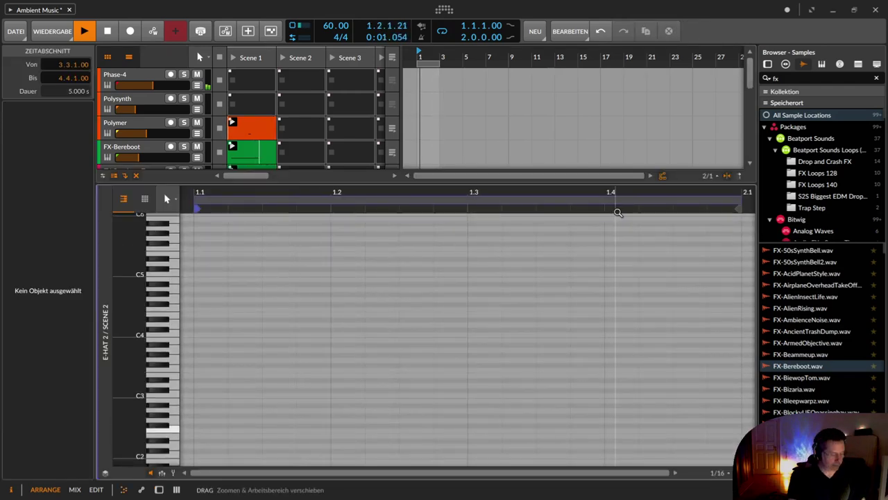
{"action": "key", "text": "e"}
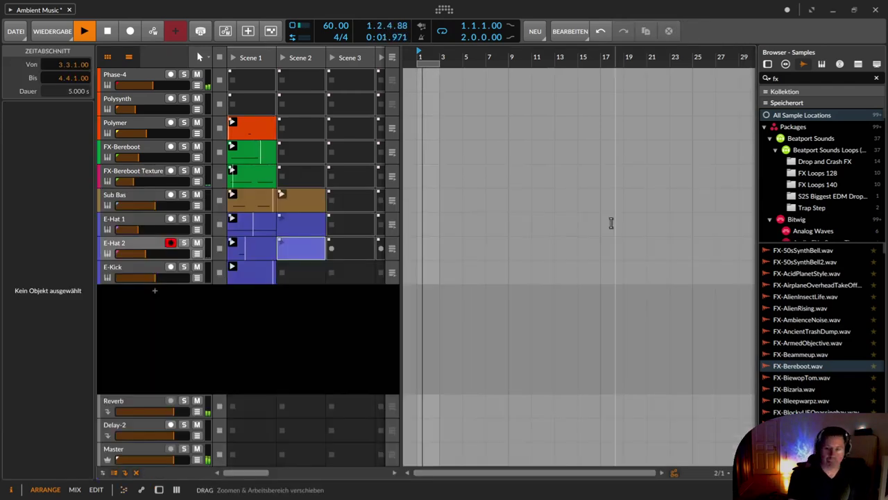
Step: Duplicate the E-Hat 2 clip from Scene 1 into Scene 2 and open the copy in an editor that leaves more clip rows visible
{"action": "left_click", "coordinate": [257, 251]}
{"action": "key", "text": "Right"}
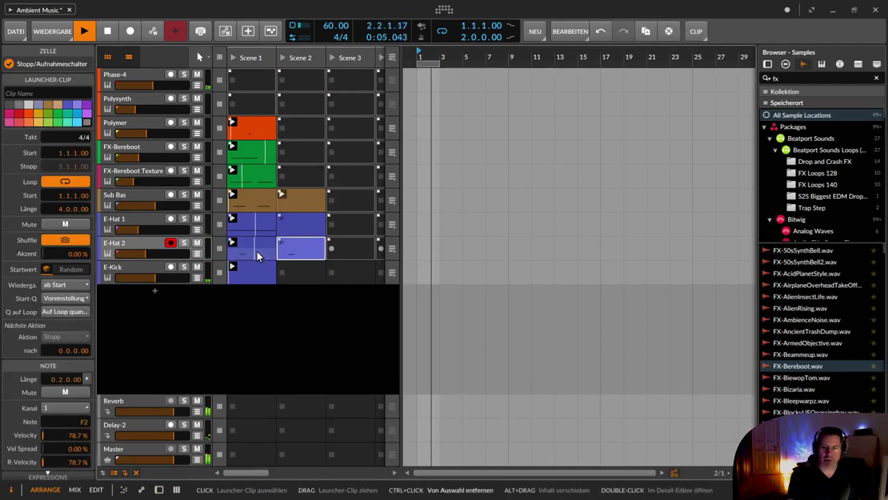
{"action": "double_click", "coordinate": [312, 246]}
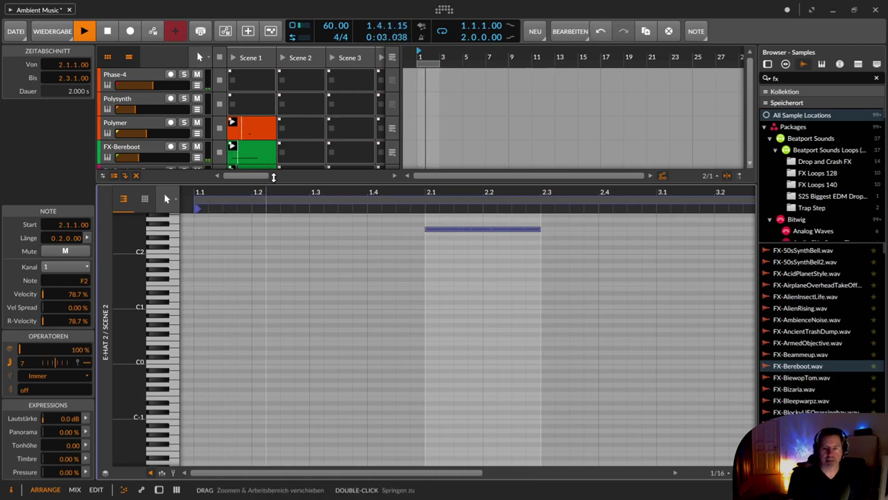
{"action": "left_click_drag", "start_coordinate": [260, 201], "coordinate": [260, 270]}
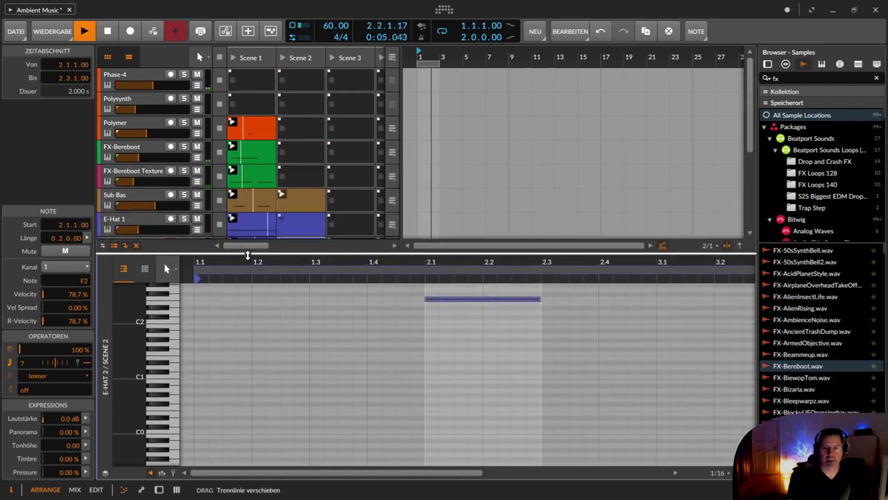
Step: Set the loop length of the E-Hat 2 clip in Scene 2 to 8 bars
{"action": "left_click", "coordinate": [295, 223]}
{"action": "scroll", "coordinate": [295, 217], "scroll_direction": "down", "scroll_amount": 2}
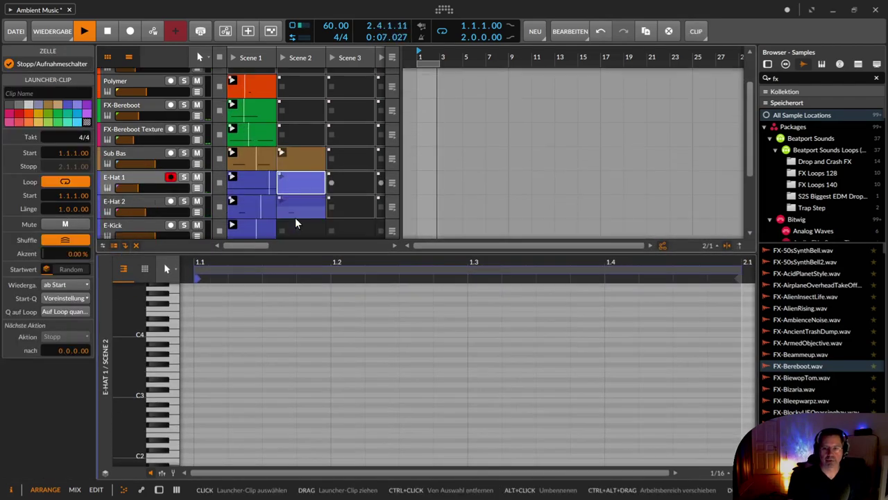
{"action": "left_click", "coordinate": [301, 211]}
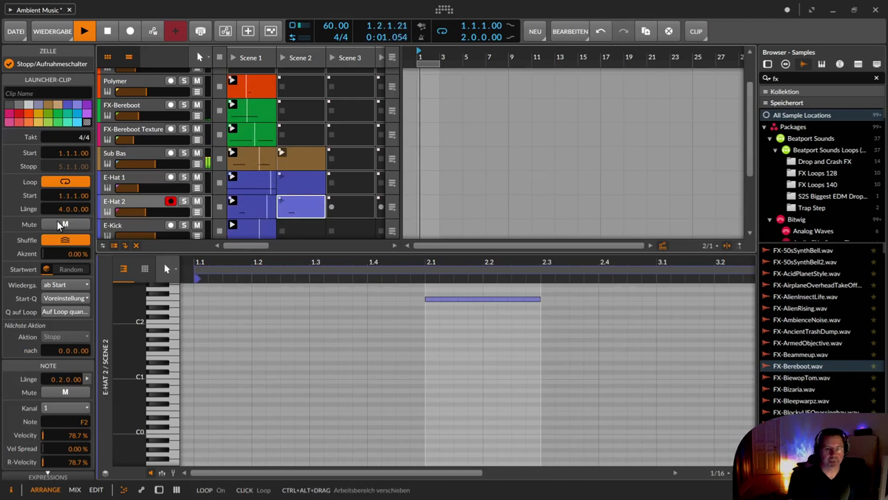
{"action": "double_click", "coordinate": [57, 209]}
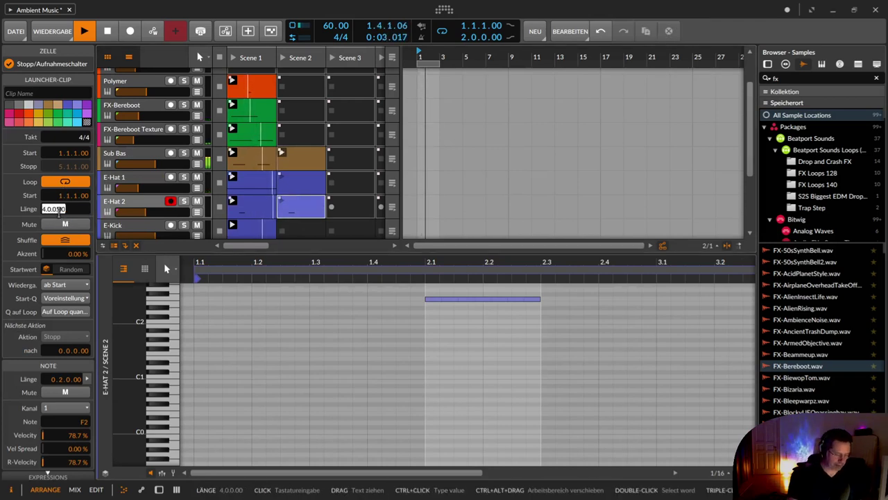
{"action": "type", "text": "8"}
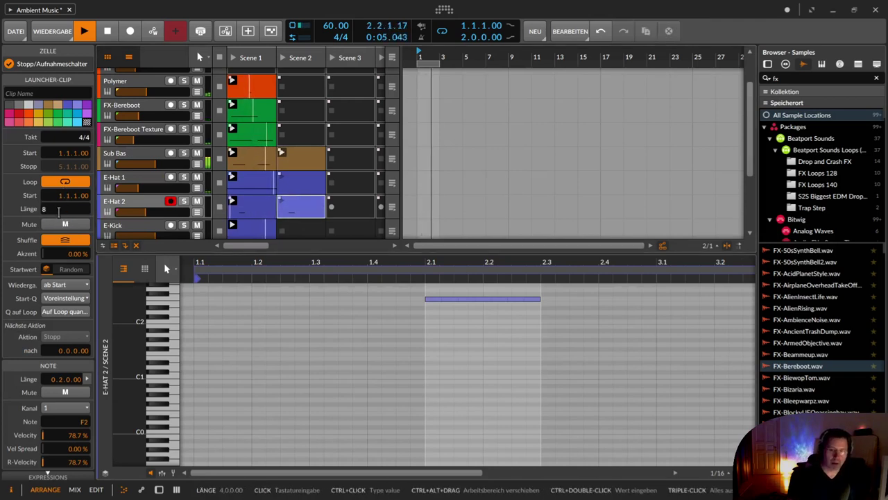
{"action": "key", "text": "Return"}
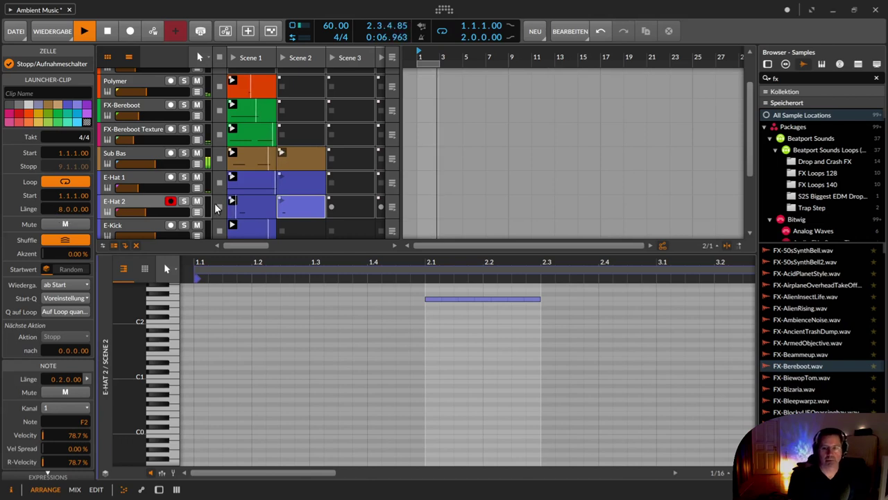
Step: Make the E-Hat 2 clip in Scene 1 play the next clip (Nächsten abspielen) after 12 bars
{"action": "left_click", "coordinate": [264, 204]}
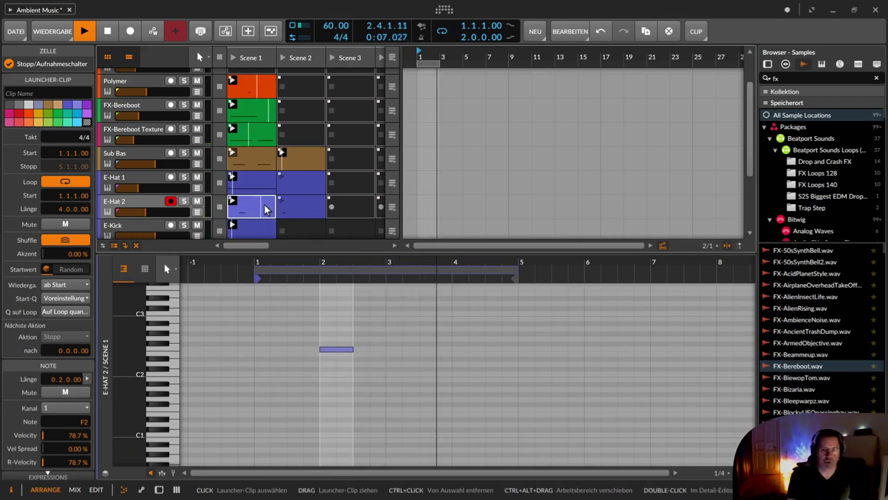
{"action": "left_click", "coordinate": [60, 348]}
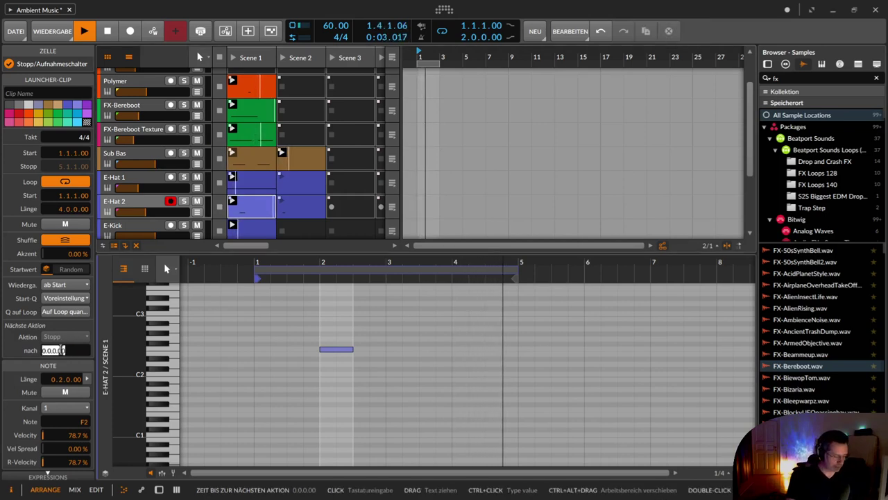
{"action": "type", "text": "12"}
{"action": "key", "text": "Return"}
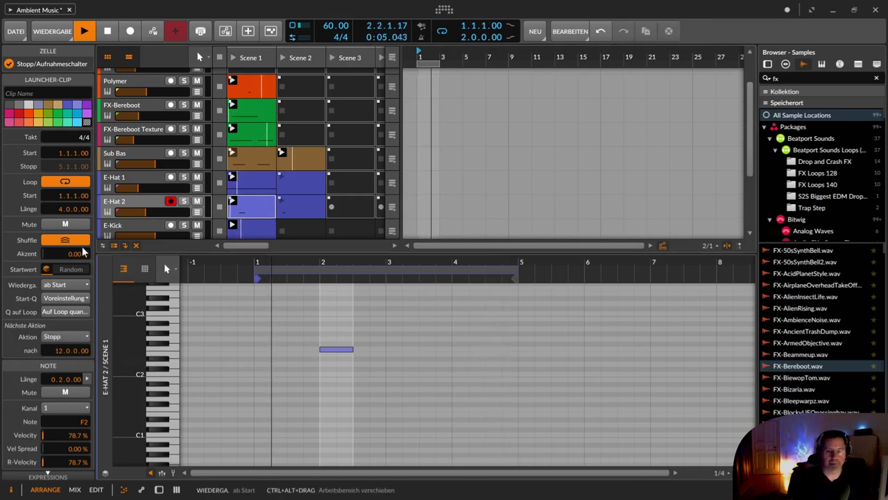
{"action": "left_click", "coordinate": [65, 337]}
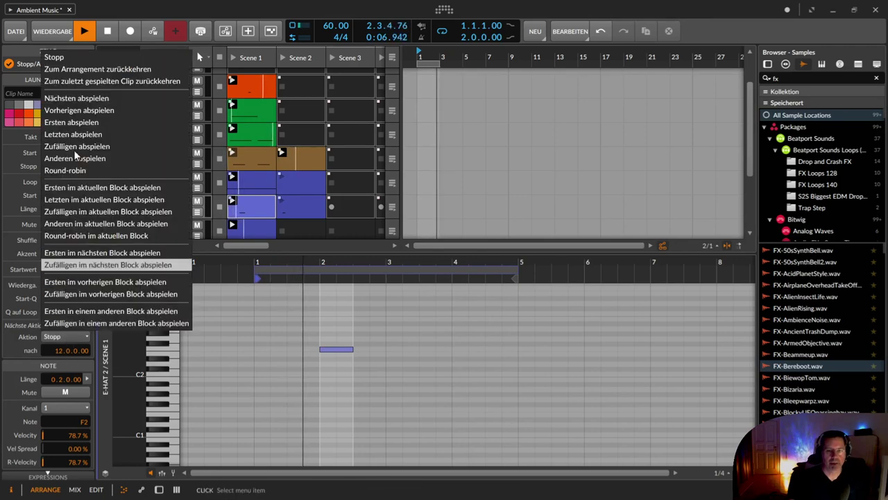
{"action": "left_click", "coordinate": [78, 99]}
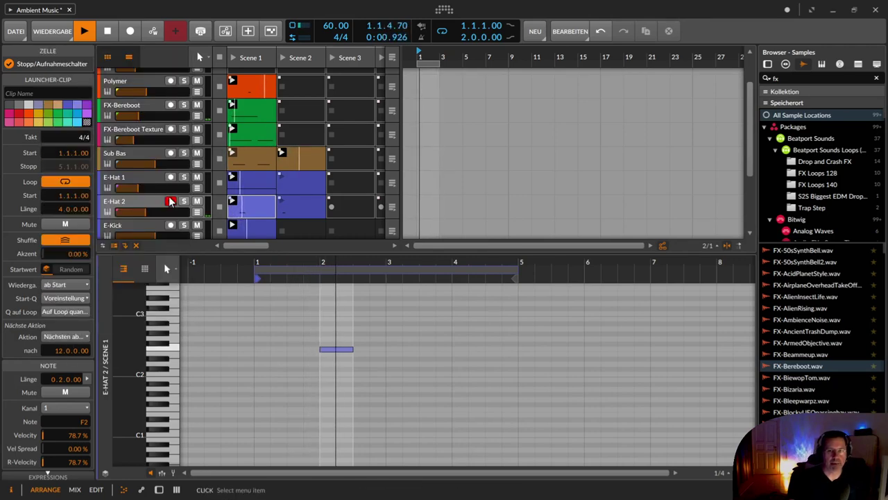
Step: Make the E-Hat 2 clip in Scene 2 play the previous clip (Vorherigen abspielen) after 8 bars
{"action": "left_click", "coordinate": [316, 206]}
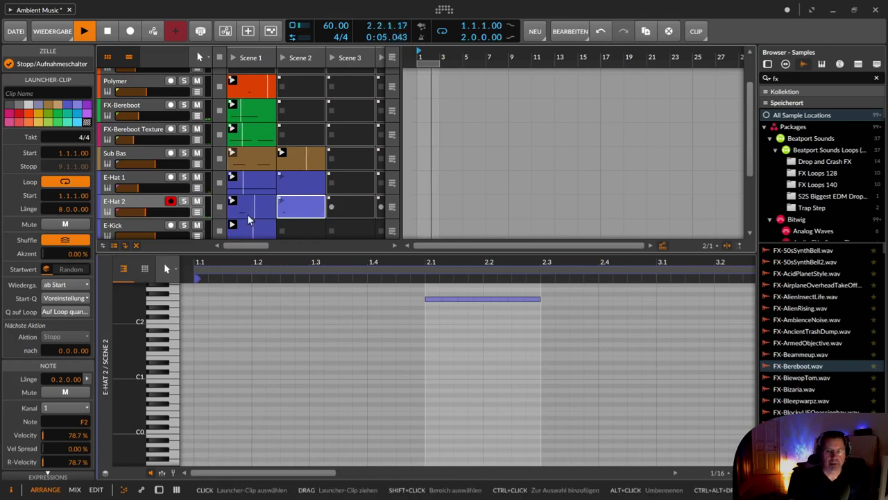
{"action": "left_click", "coordinate": [63, 351]}
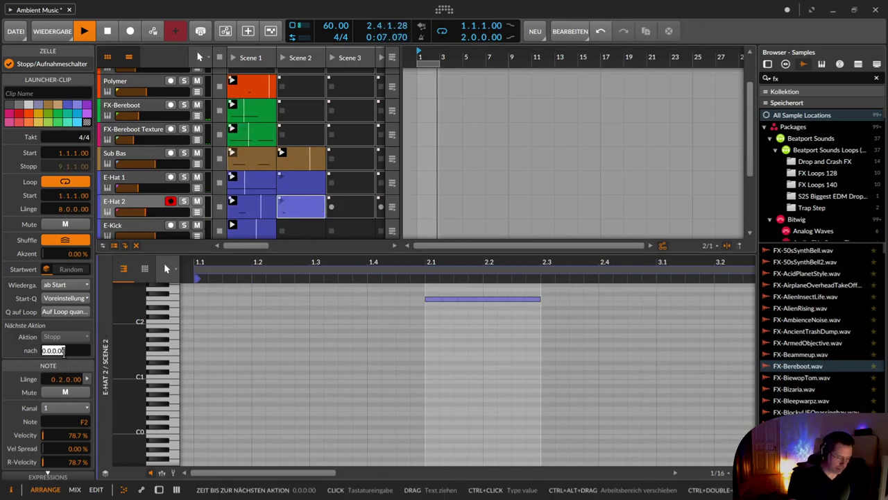
{"action": "type", "text": "8"}
{"action": "key", "text": "Return"}
{"action": "left_click", "coordinate": [66, 336]}
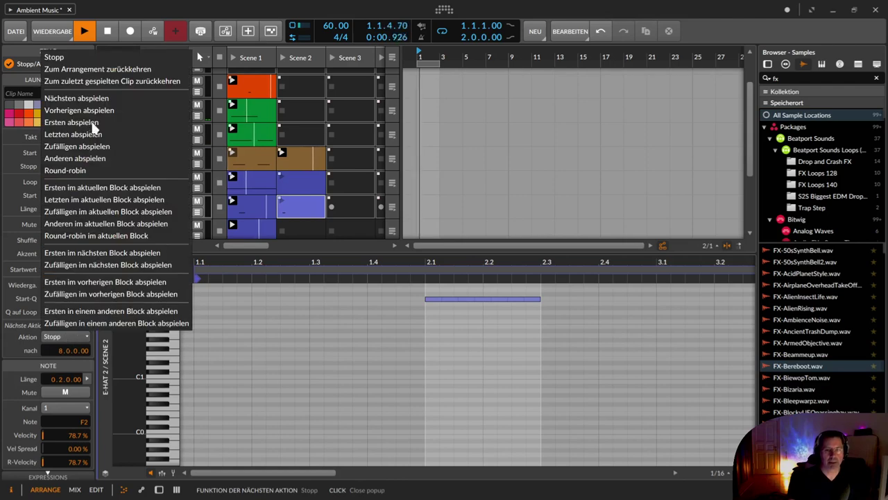
{"action": "left_click", "coordinate": [95, 109]}
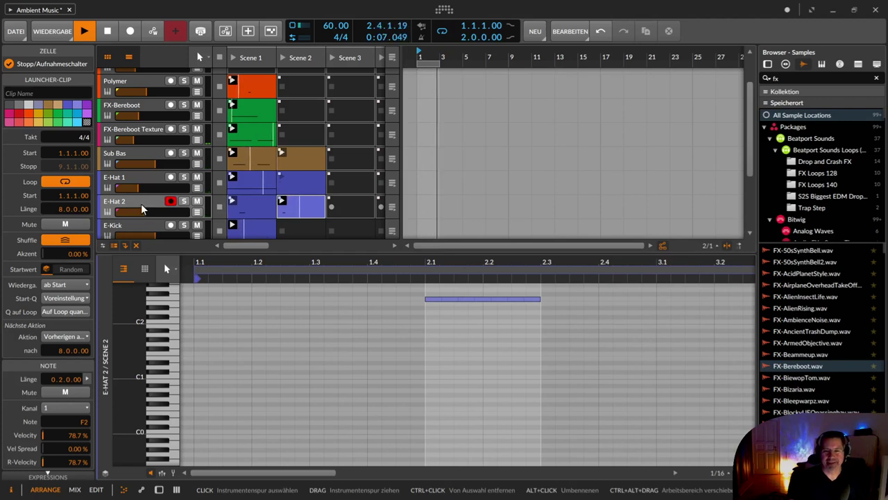
Step: Replace the empty E-Hat 1 clip in Scene 2 with a copy of the E-Hat 2 clip from Scene 2
{"action": "left_click", "coordinate": [299, 178]}
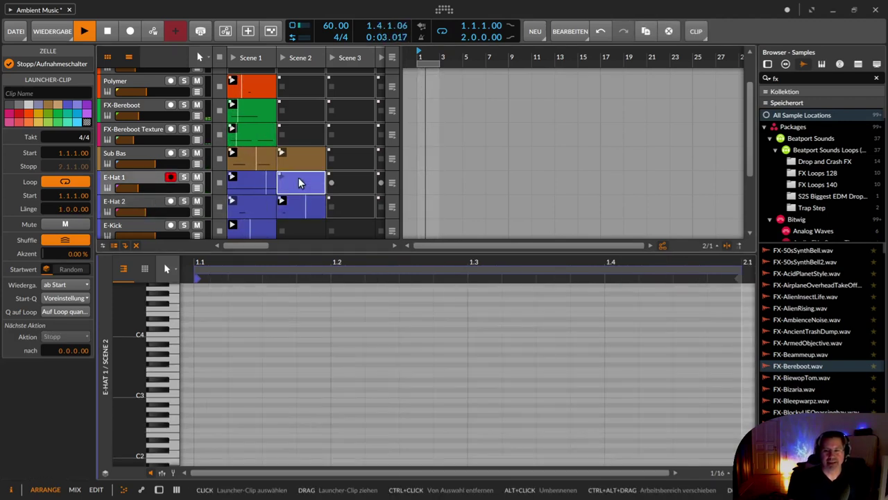
{"action": "left_click_drag", "start_coordinate": [295, 202], "coordinate": [293, 183]}
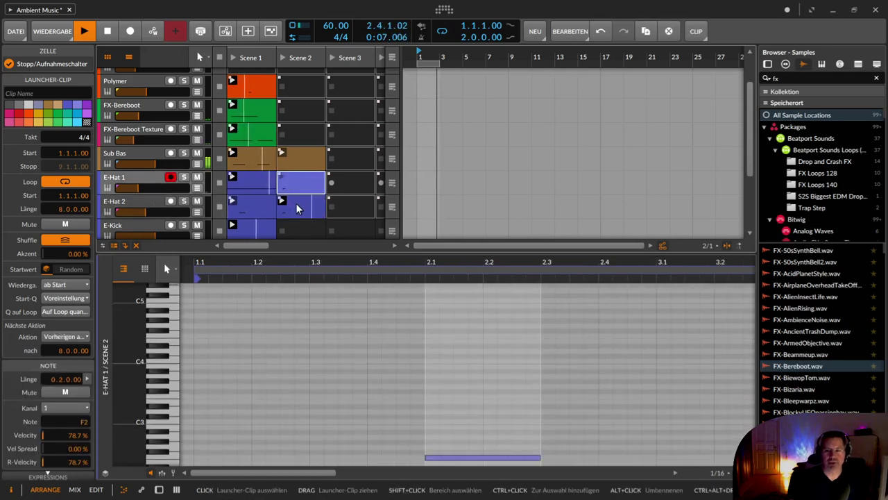
Step: Switch off the note repeat of the F2 note in the E-Hat 2 clip in Scene 2
{"action": "left_click", "coordinate": [297, 205]}
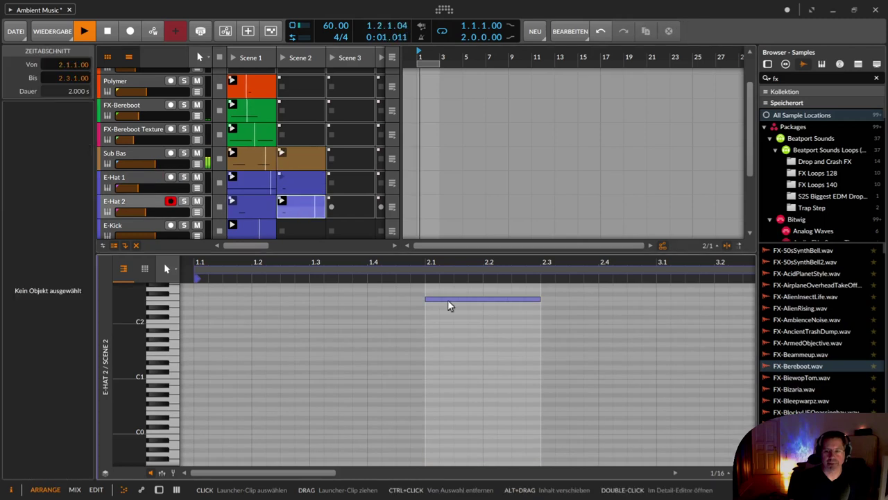
{"action": "left_click", "coordinate": [473, 299]}
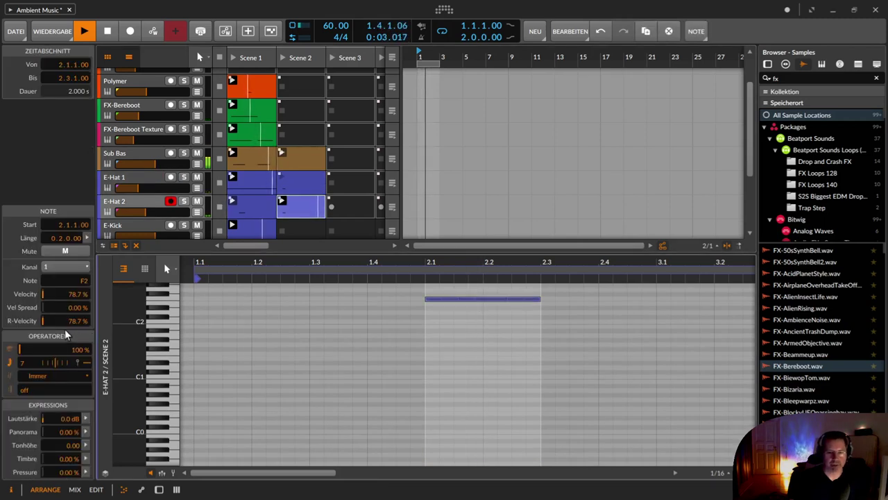
{"action": "left_click", "coordinate": [23, 361], "text": "ctrl"}
{"action": "key", "text": "Return"}
{"action": "double_click", "coordinate": [36, 366]}
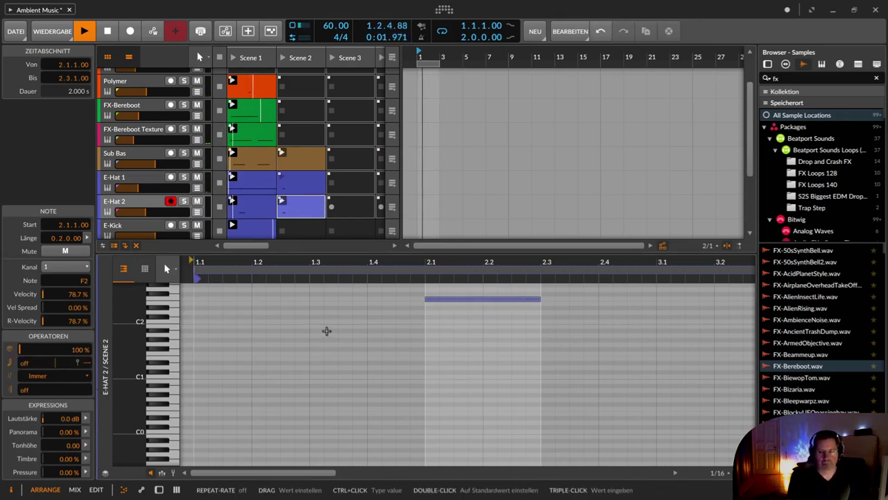
Step: Make the E-Hat 1 clip in Scene 1 play the next clip (Nächsten abspielen) after 20 bars
{"action": "left_click", "coordinate": [302, 185]}
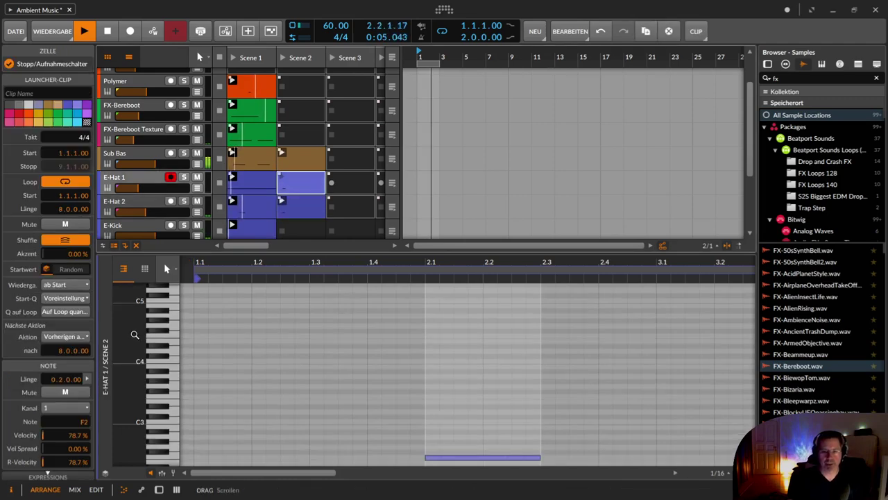
{"action": "left_click", "coordinate": [257, 182]}
{"action": "right_click", "coordinate": [261, 180]}
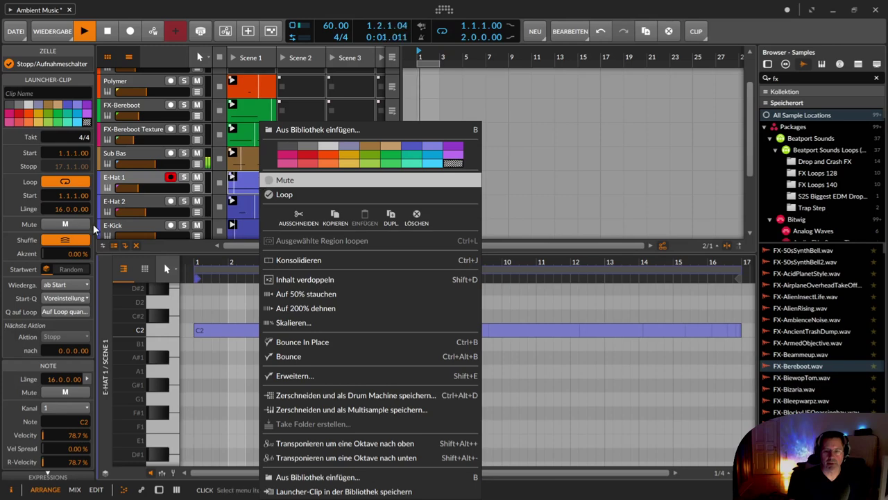
{"action": "left_click", "coordinate": [200, 161]}
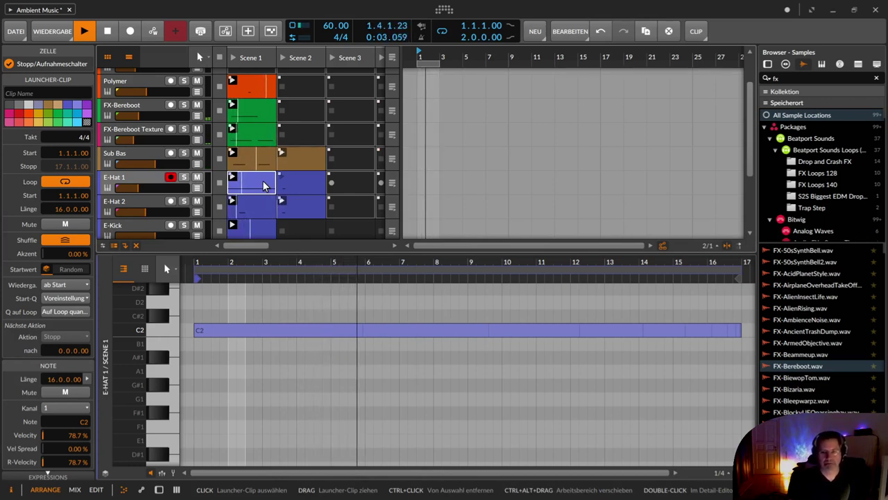
{"action": "left_click", "coordinate": [67, 350]}
{"action": "type", "text": "20"}
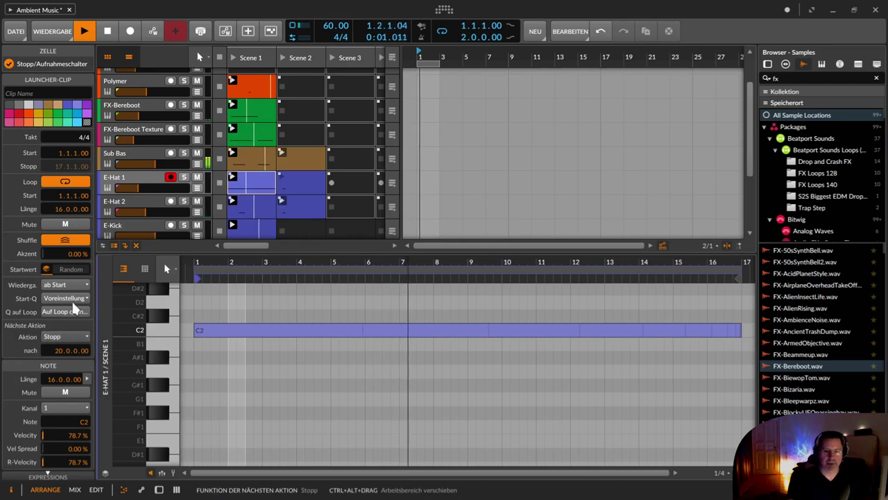
{"action": "left_click", "coordinate": [66, 335]}
{"action": "left_click", "coordinate": [104, 98]}
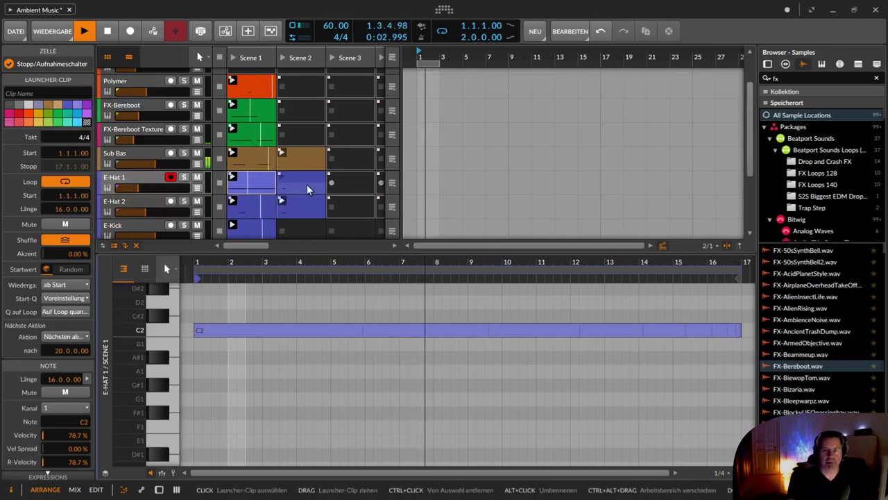
Step: Launch the E-Hat 1 clip in Scene 2 and shorten its F2 note to one beat (0.1.0.00)
{"action": "left_click", "coordinate": [304, 180]}
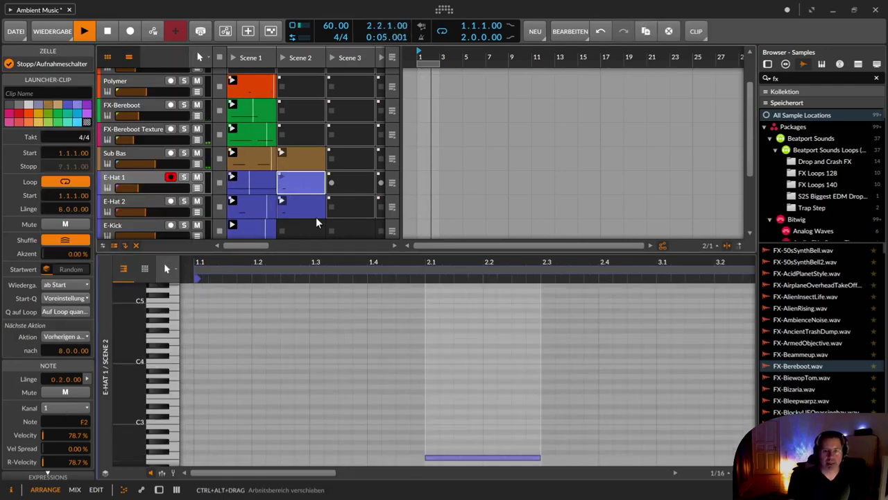
{"action": "left_click", "coordinate": [294, 179]}
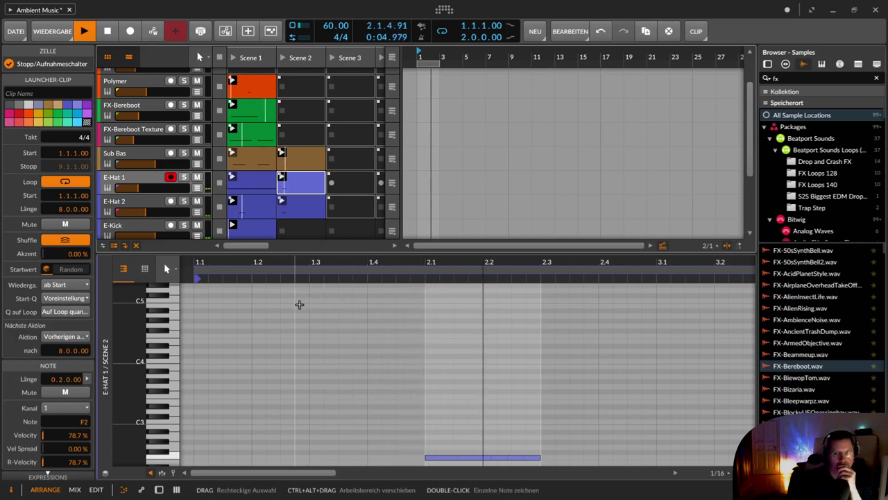
{"action": "scroll", "coordinate": [299, 304], "scroll_direction": "down", "scroll_amount": 2}
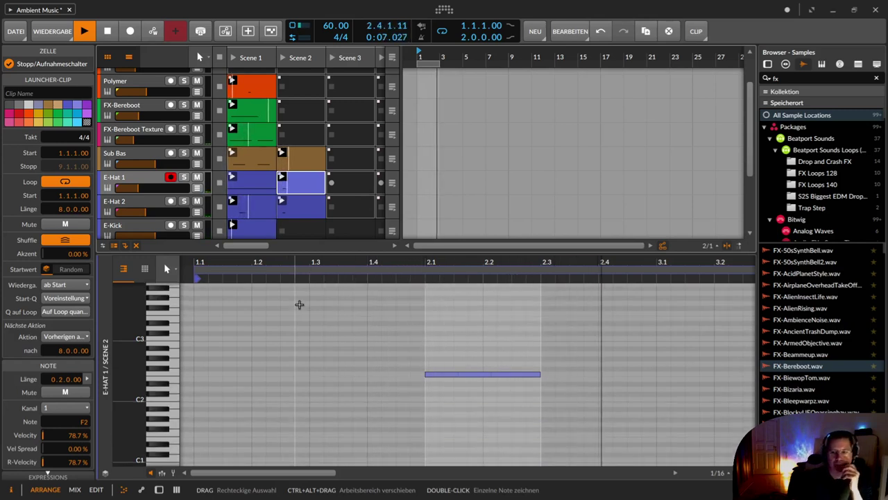
{"action": "scroll", "coordinate": [299, 304], "scroll_direction": "down", "scroll_amount": 1}
{"action": "left_click_drag", "start_coordinate": [533, 333], "coordinate": [483, 332]}
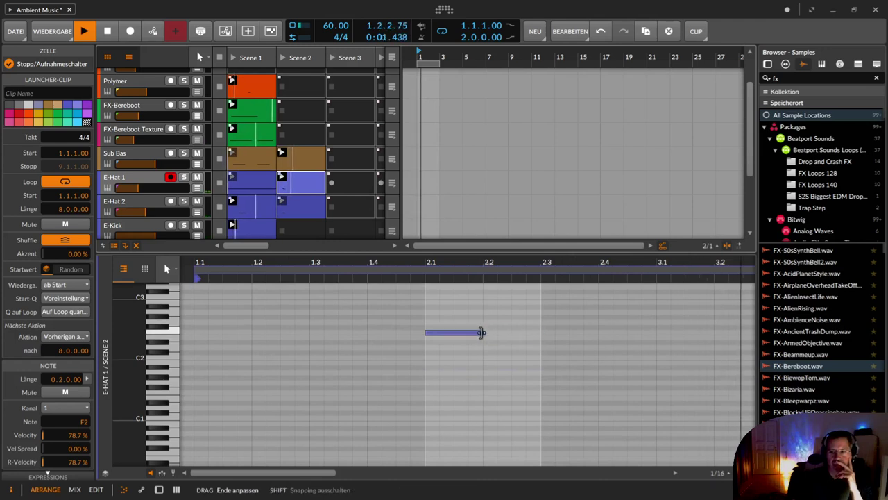
Step: Raise the repeat rate of the F2 note in E-Hat 1's Scene 2 clip to 19, relaunching the clip to audition it
{"action": "left_click", "coordinate": [440, 335]}
{"action": "left_click_drag", "start_coordinate": [26, 365], "coordinate": [25, 355]}
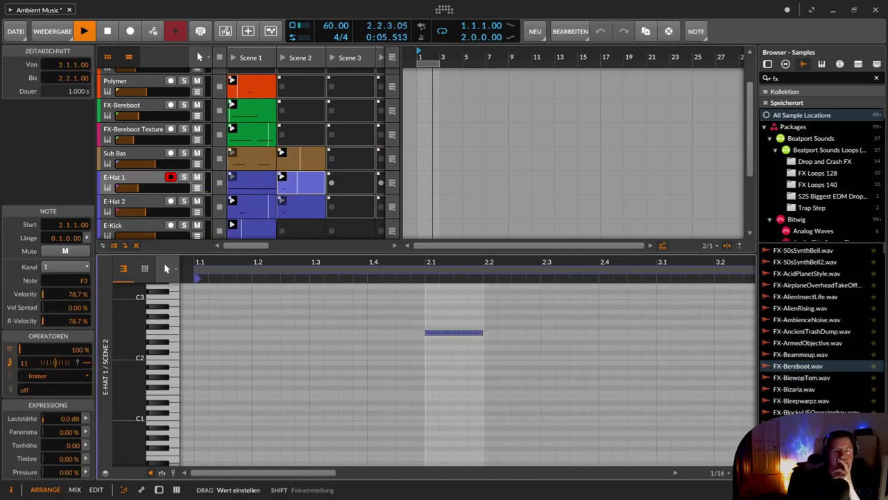
{"action": "left_click", "coordinate": [282, 180]}
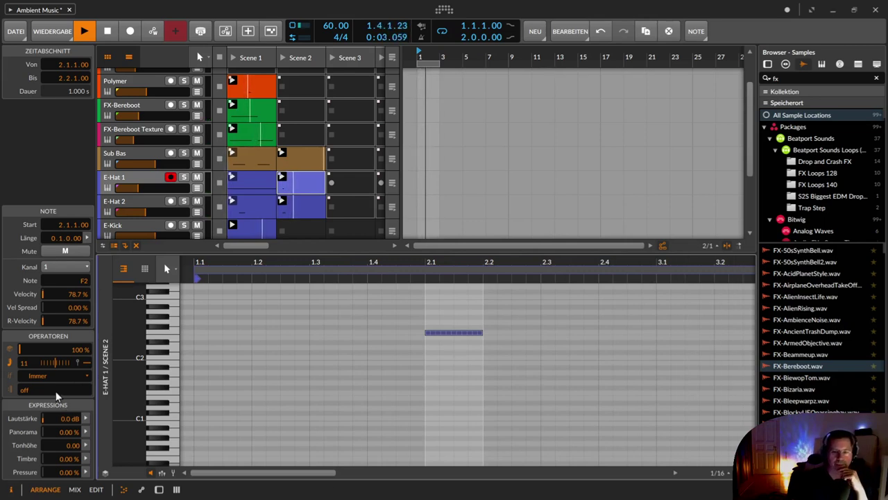
{"action": "left_click_drag", "start_coordinate": [28, 362], "coordinate": [28, 357]}
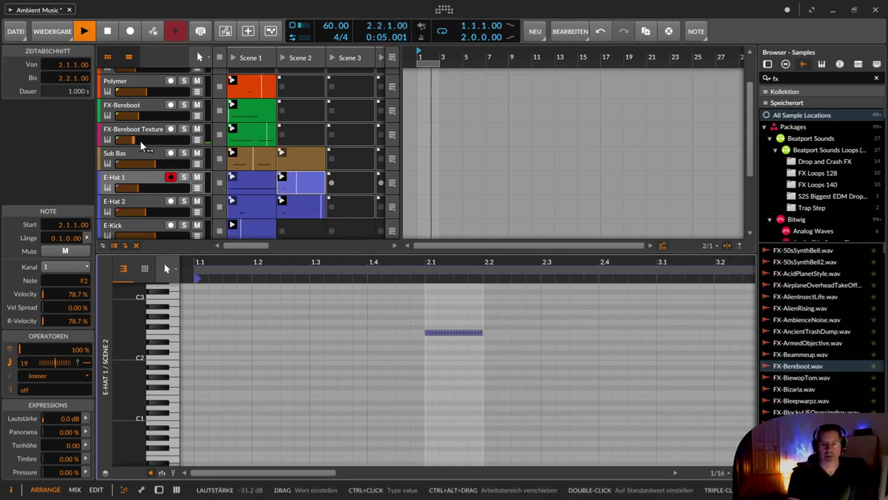
Step: Lower the FX-Bereboot Texture track's volume slightly and colour the track green
{"action": "left_click_drag", "start_coordinate": [131, 138], "coordinate": [117, 138]}
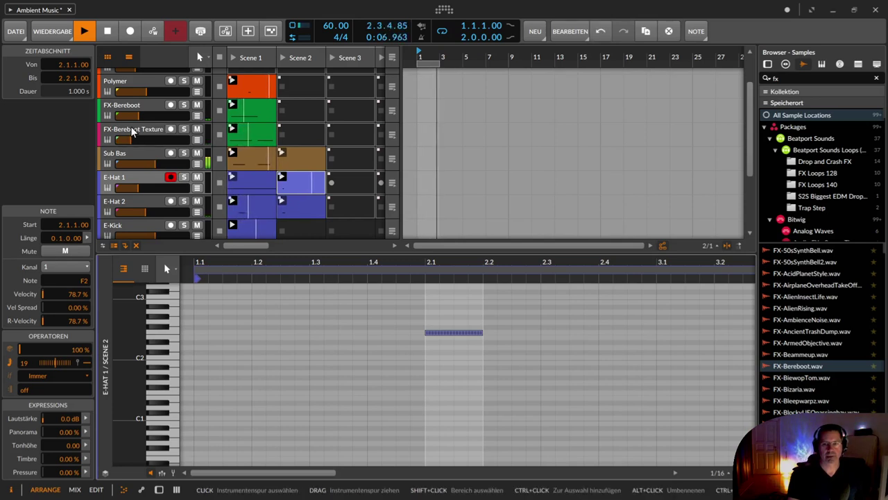
{"action": "left_click", "coordinate": [133, 132]}
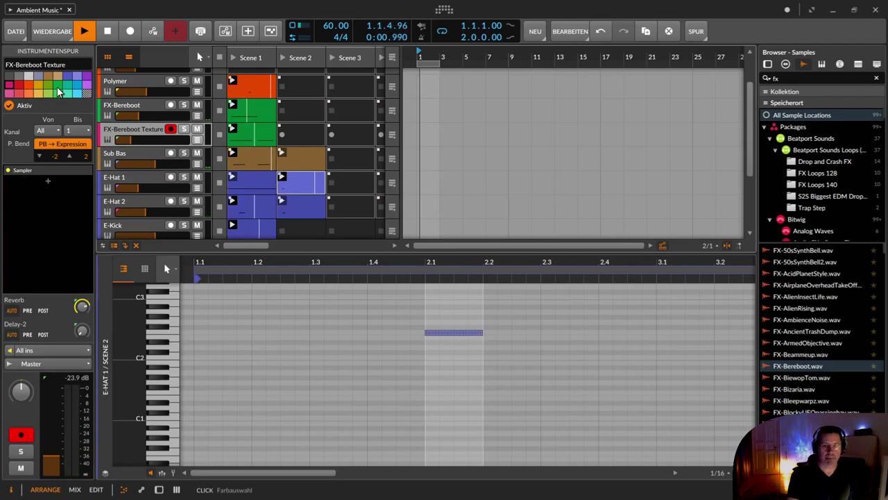
Step: Show the Sampler device of the FX-Bereboot Texture track in place of the note editor
{"action": "key", "text": "e"}
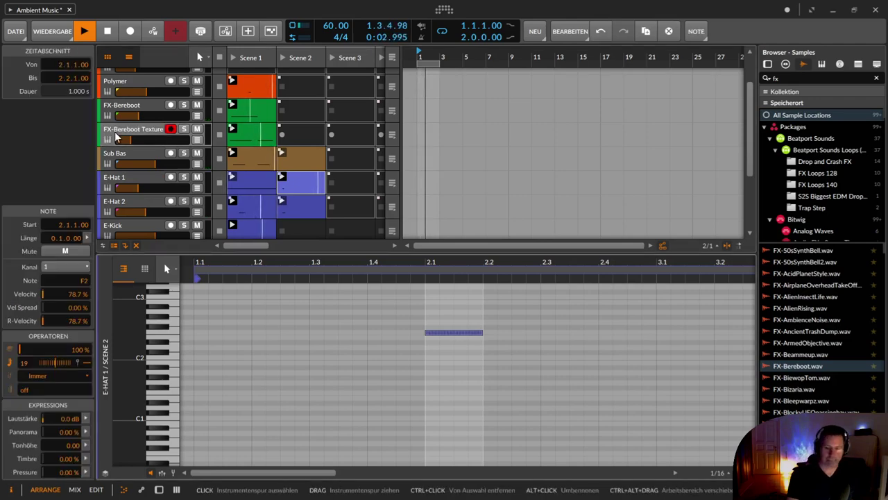
{"action": "key", "text": "d"}
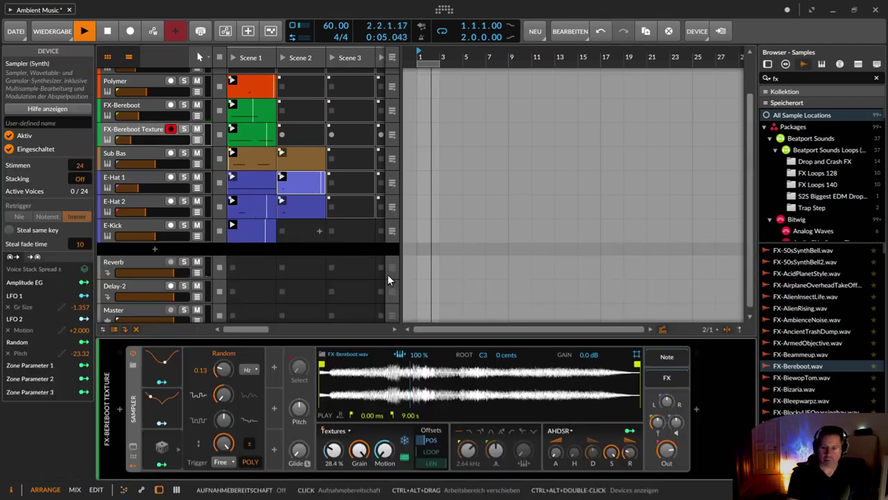
Step: Insert an EQ+ device after the Sampler on the FX-Bereboot Texture track
{"action": "left_click", "coordinate": [696, 410]}
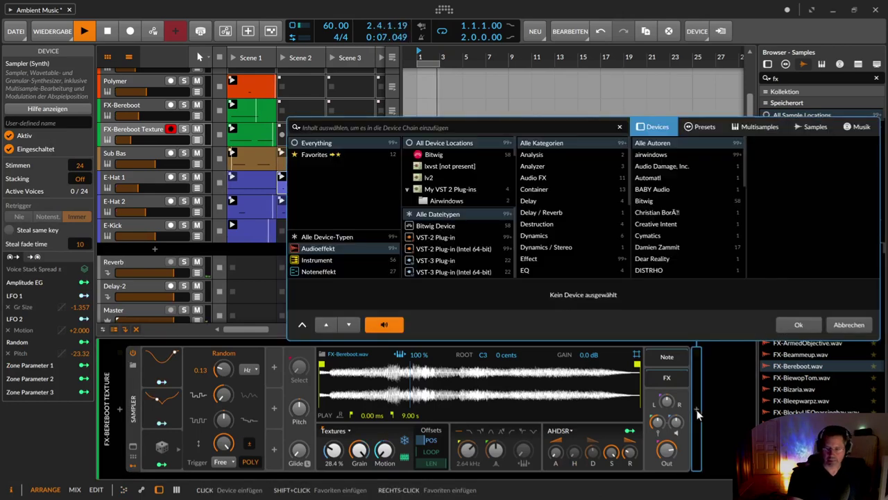
{"action": "type", "text": "eq"}
{"action": "key", "text": "Down"}
{"action": "key", "text": "Down"}
{"action": "key", "text": "Return"}
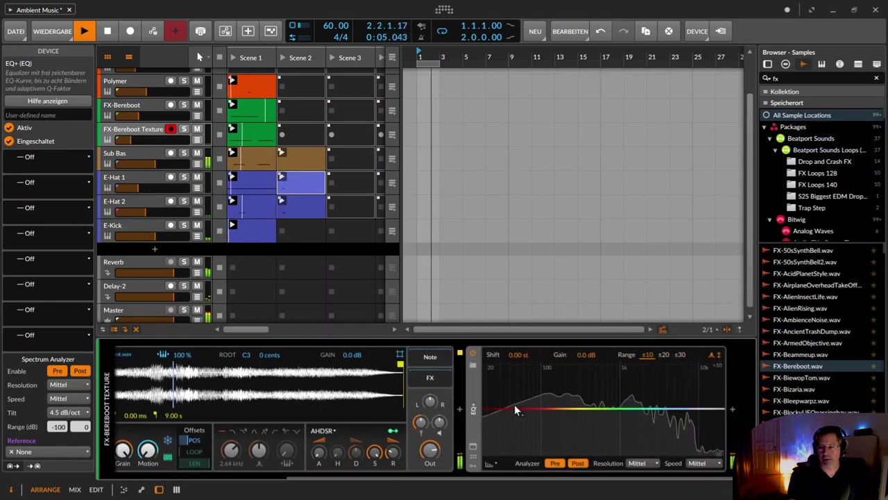
Step: Add low-cut bands at 20.6 Hz and 231 Hz to the FX-Bereboot Texture EQ+, relaunching the Scene 1 clip to audition them
{"action": "left_click", "coordinate": [487, 408]}
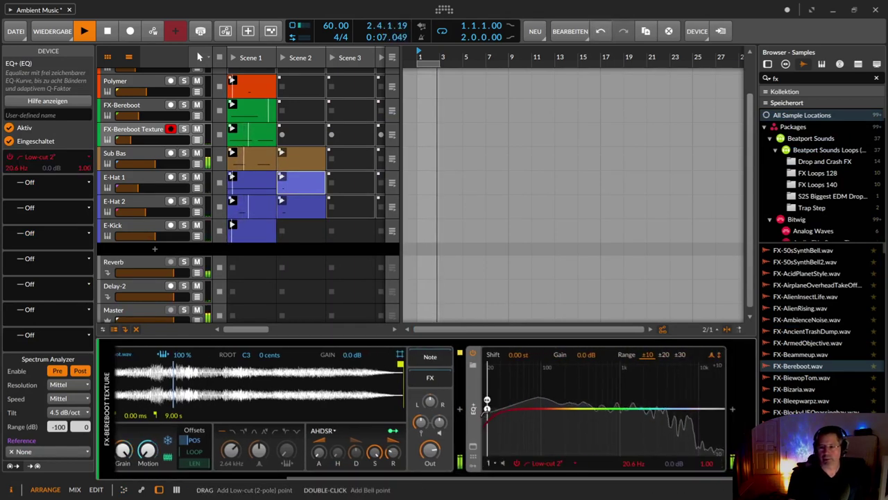
{"action": "left_click_drag", "start_coordinate": [487, 409], "coordinate": [535, 408]}
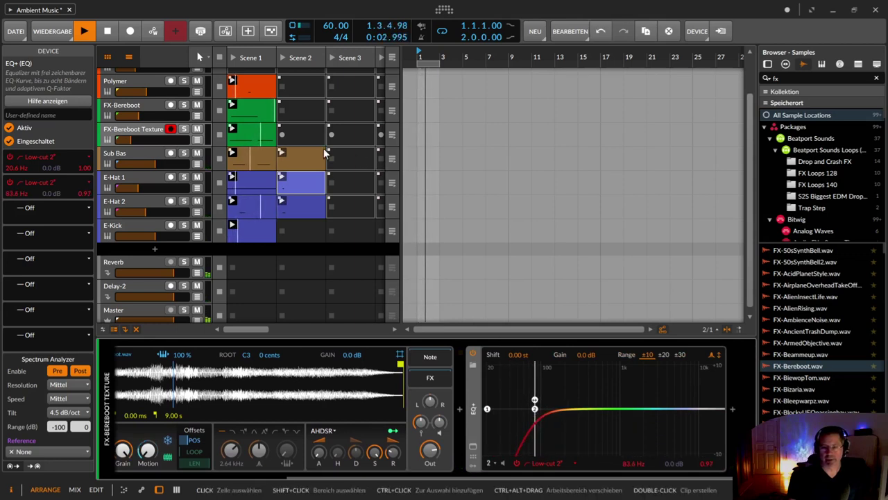
{"action": "left_click", "coordinate": [235, 129]}
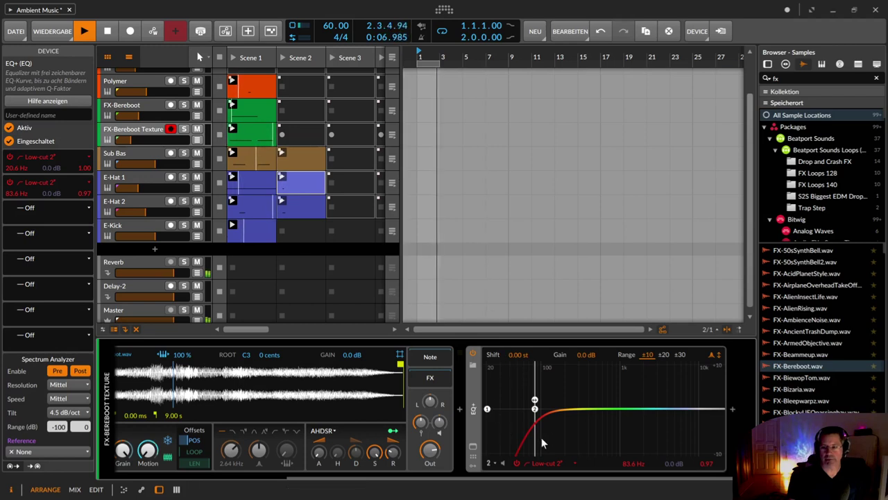
{"action": "left_click_drag", "start_coordinate": [631, 471], "coordinate": [631, 440]}
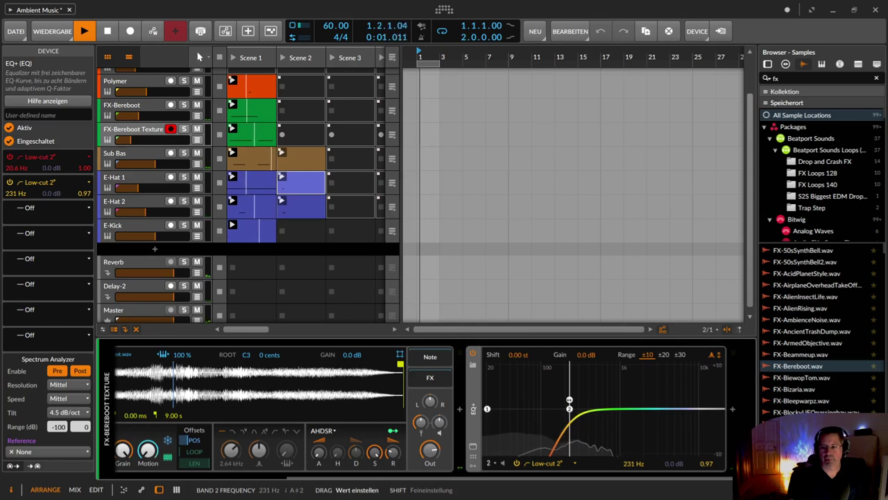
Step: Add a high-cut band at 6.61 kHz with a Q of 0.60 and fine-tune the FX-Bereboot Texture track's volume
{"action": "left_click_drag", "start_coordinate": [721, 422], "coordinate": [684, 439]}
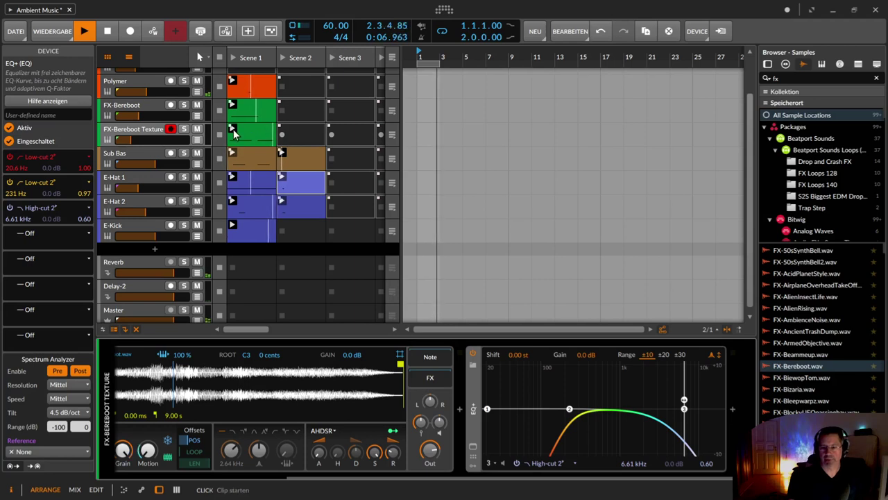
{"action": "mouse_move", "coordinate": [130, 140]}
{"action": "left_mouse_down"}
{"action": "mouse_move", "coordinate": [148, 139]}
{"action": "mouse_move", "coordinate": [131, 143]}
{"action": "left_mouse_up"}
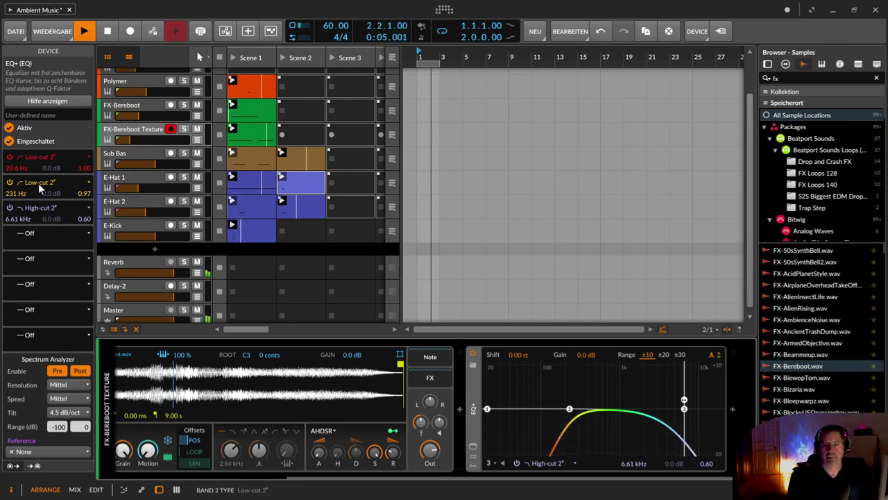
Step: Select the Phase-4 track and lower its volume to -36.7 dB
{"action": "scroll", "coordinate": [299, 154], "scroll_direction": "up", "scroll_amount": 2}
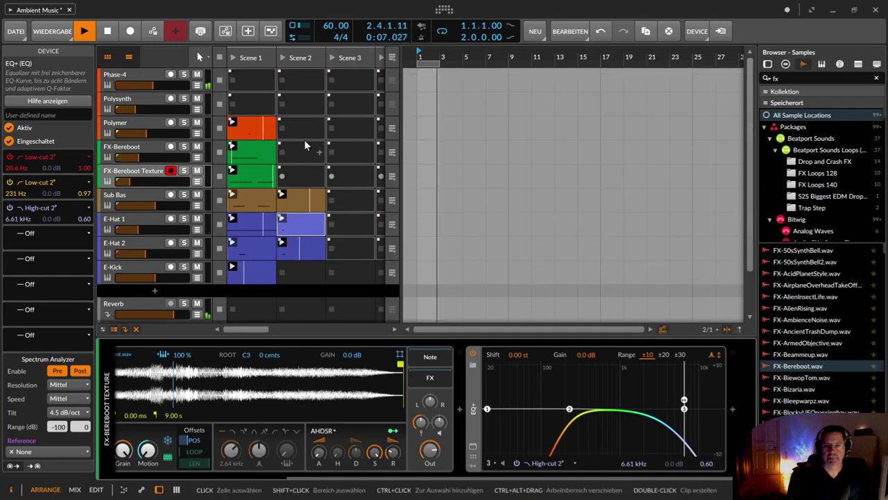
{"action": "left_click", "coordinate": [115, 74]}
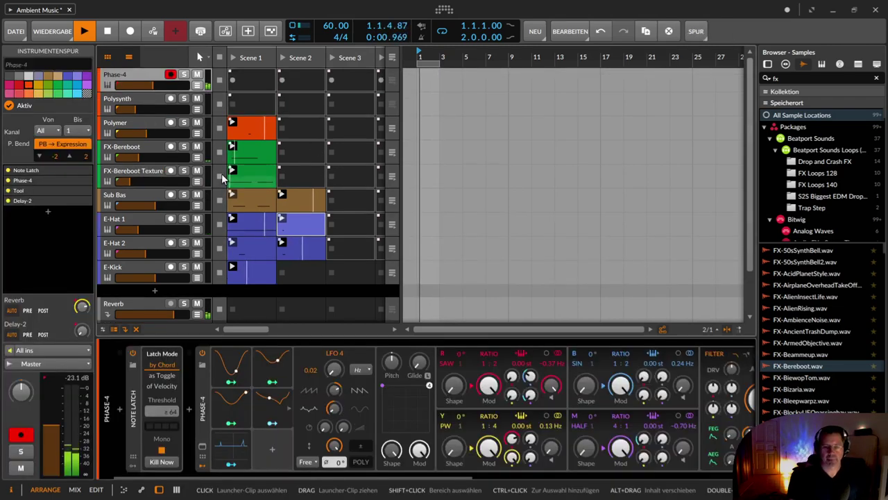
{"action": "key", "text": "d"}
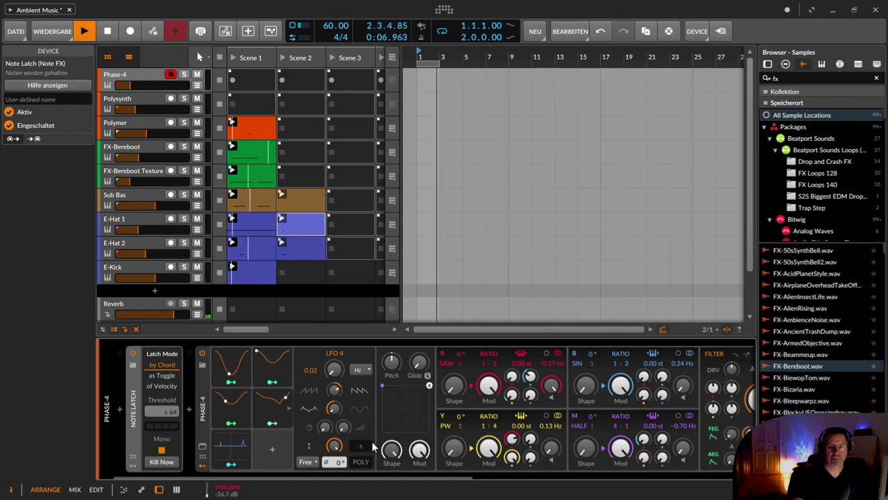
Step: Turn down the bass and kick, setting the Sub Bas volume to -70.7 dB and the E-Kick volume to -31.8 dB
{"action": "left_click_drag", "start_coordinate": [153, 278], "coordinate": [140, 273]}
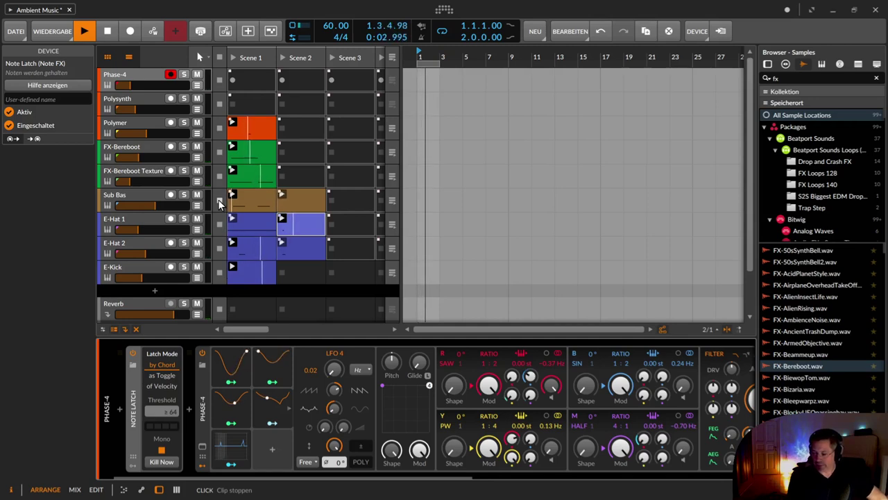
{"action": "left_click", "coordinate": [154, 197]}
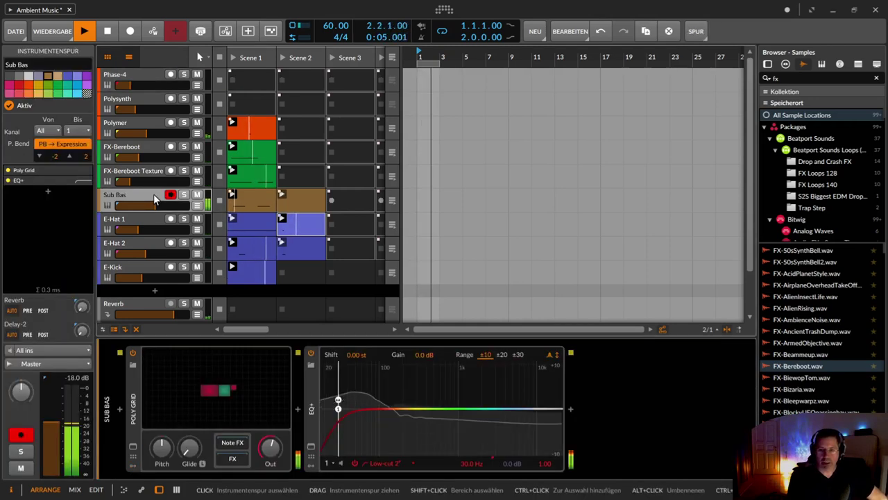
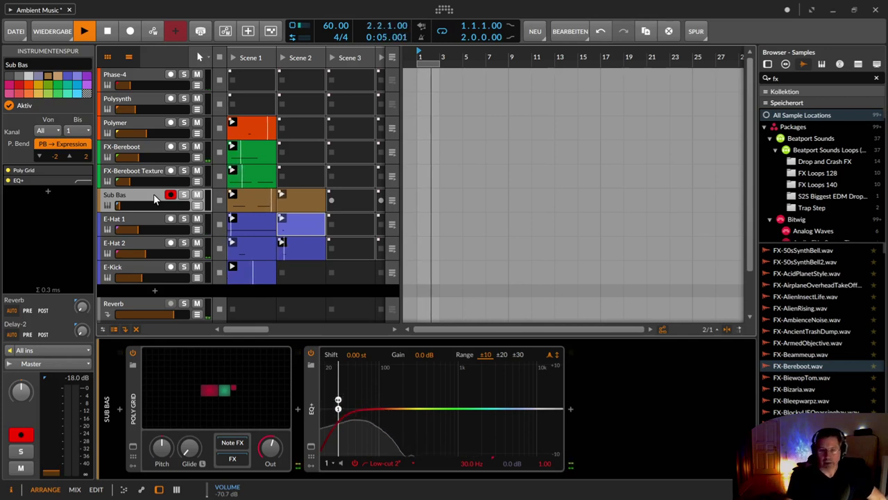
{"action": "left_click", "coordinate": [140, 267]}
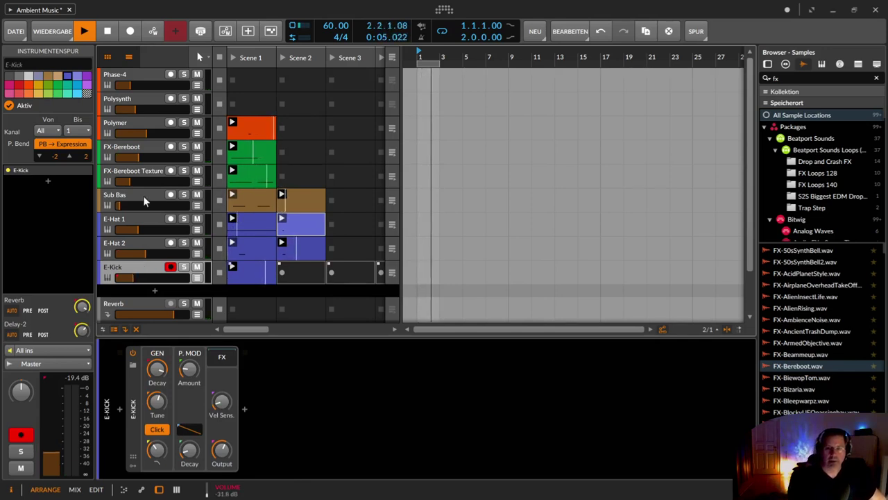
Step: Adjust the Polysynth's amp envelope attack and set its first oscillator's octave to 16'
{"action": "left_click", "coordinate": [134, 103]}
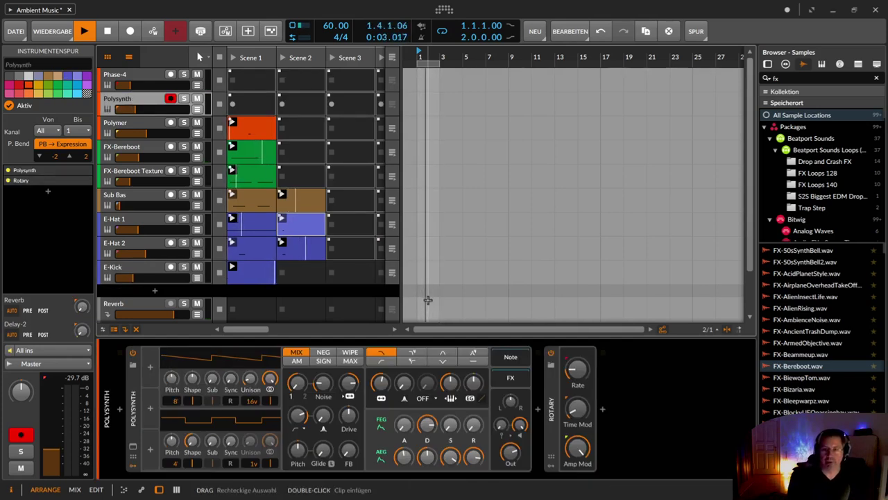
{"action": "left_click_drag", "start_coordinate": [405, 457], "coordinate": [405, 439]}
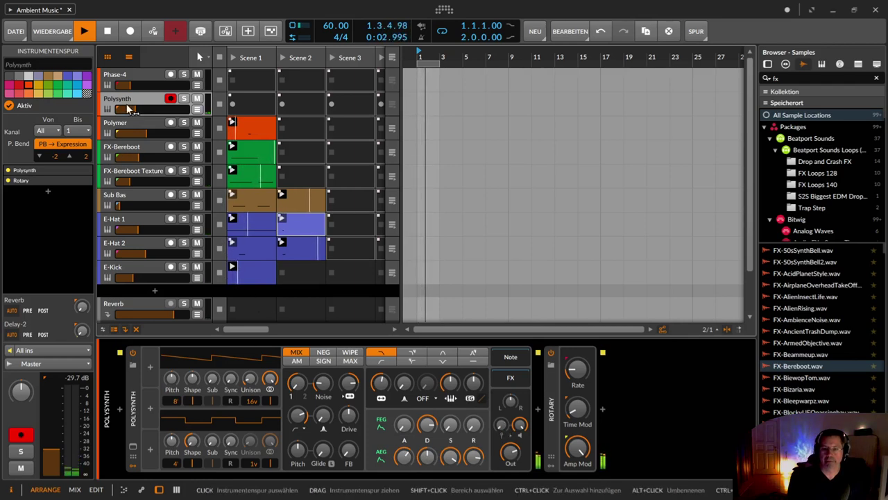
{"action": "left_click_drag", "start_coordinate": [139, 111], "coordinate": [135, 114]}
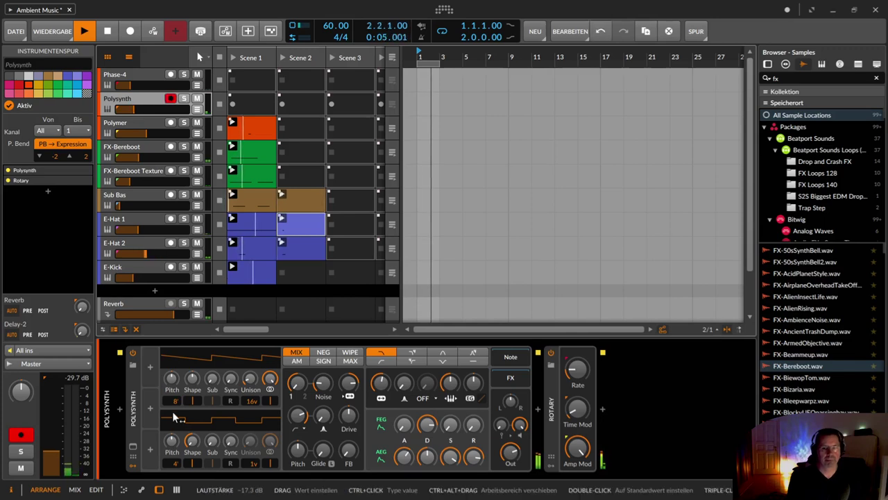
{"action": "key", "text": "ctrl+z"}
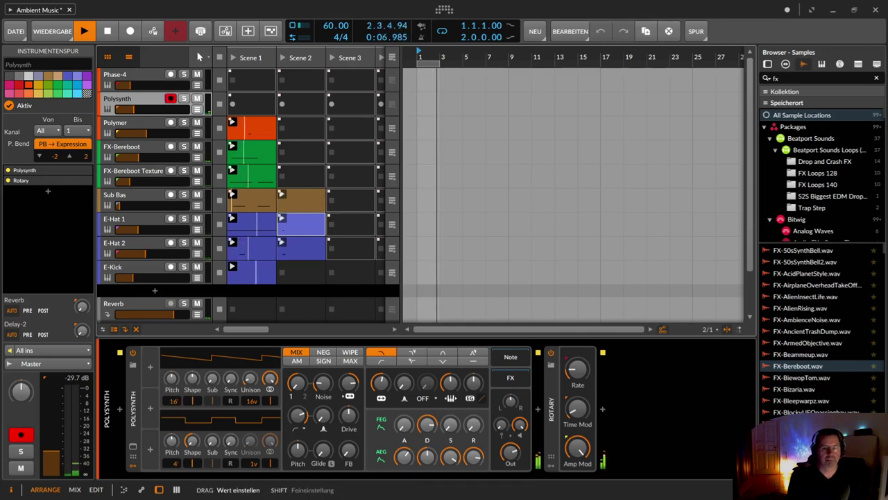
{"action": "left_click_drag", "start_coordinate": [351, 394], "coordinate": [350, 410]}
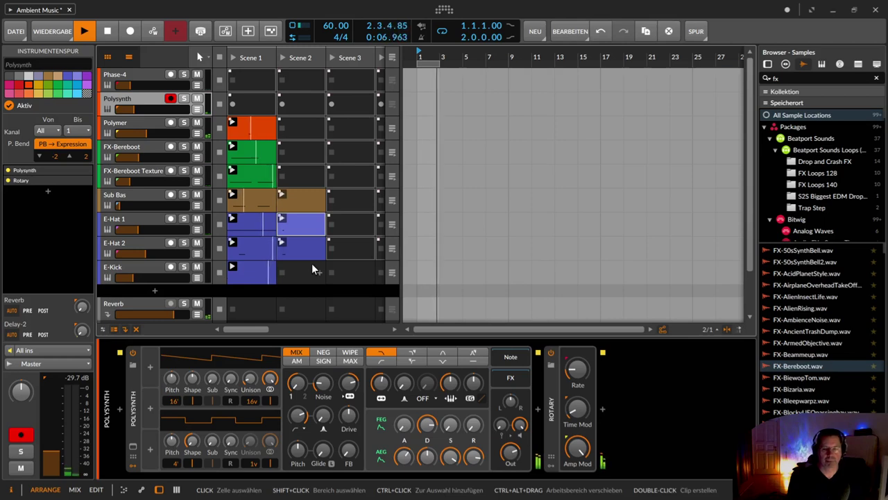
Step: Lower the Polymer track's volume to -28.4 dB and insert a Note Latch before the synth on the Polysynth track
{"action": "left_click", "coordinate": [157, 122]}
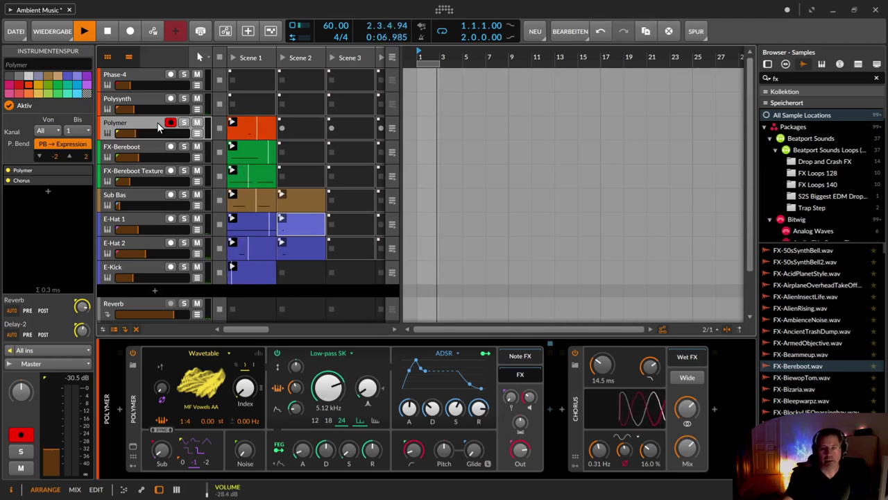
{"action": "left_click", "coordinate": [129, 98]}
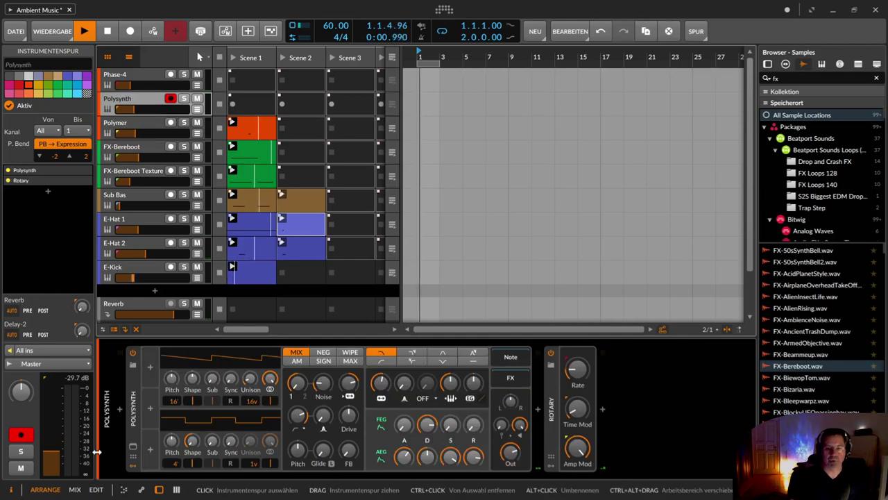
{"action": "left_click", "coordinate": [119, 411]}
{"action": "type", "text": "note la"}
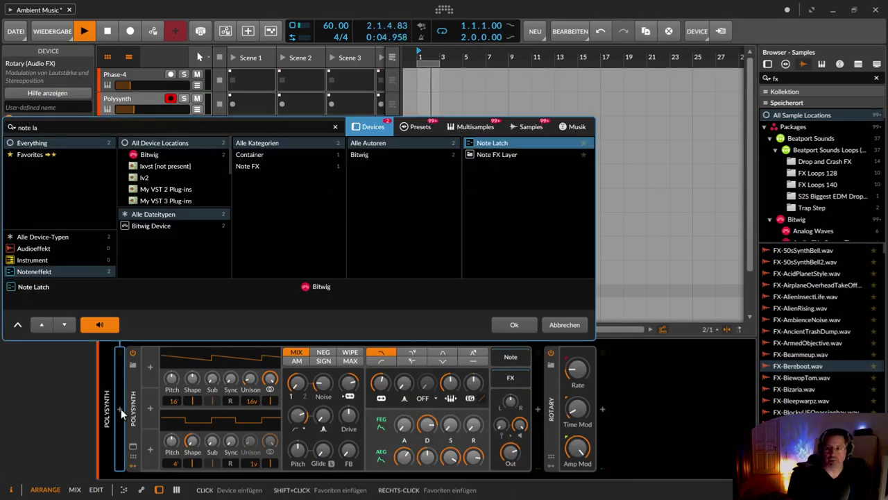
{"action": "key", "text": "Return"}
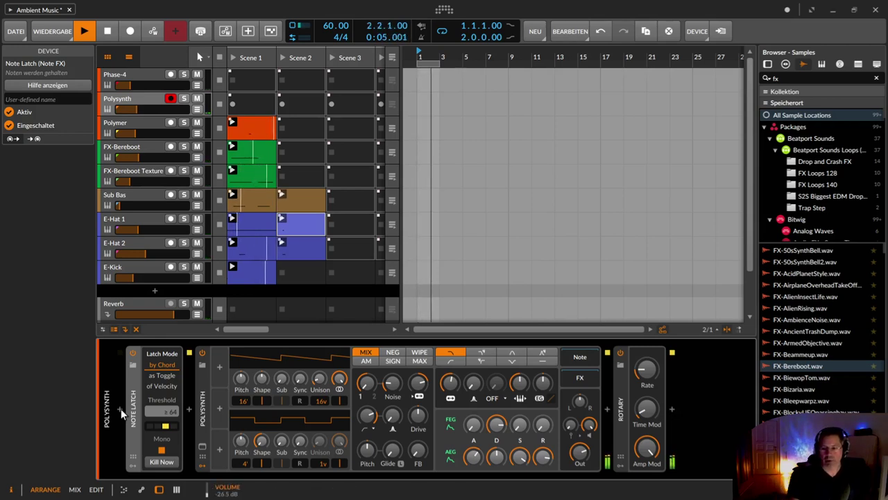
Step: Adjust the Polysynth's filter cutoff and filter oscillator FM amount
{"action": "left_click_drag", "start_coordinate": [449, 381], "coordinate": [419, 382]}
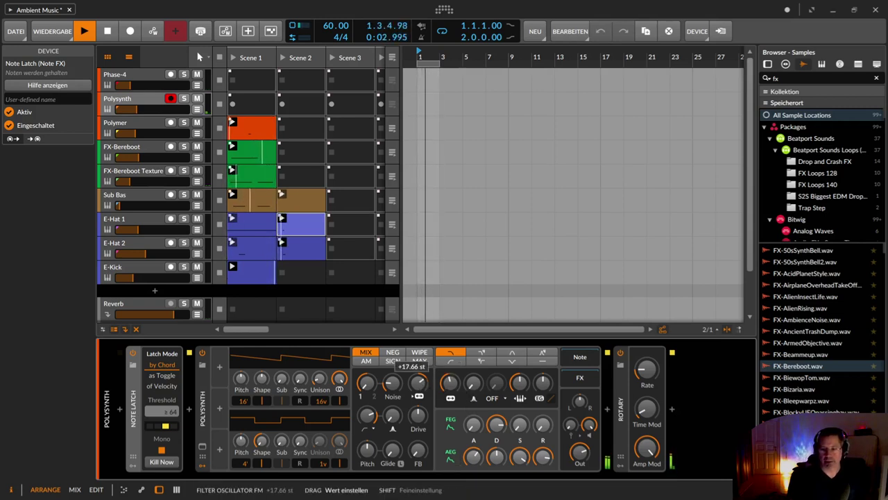
{"action": "left_click_drag", "start_coordinate": [418, 381], "coordinate": [455, 384]}
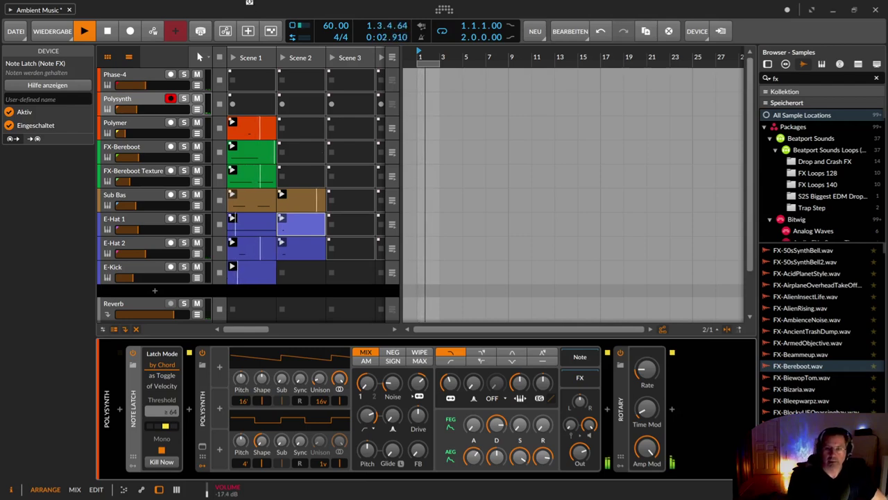
Step: Raise the Phase-4 synth's amp envelope attack to 12.5 ms while checking its expanded view, and close that view
{"action": "left_click", "coordinate": [132, 78]}
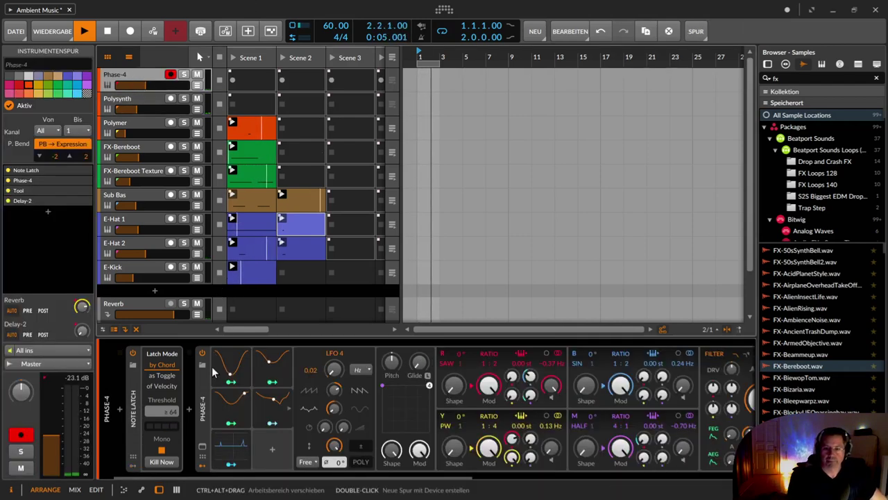
{"action": "left_click", "coordinate": [202, 447]}
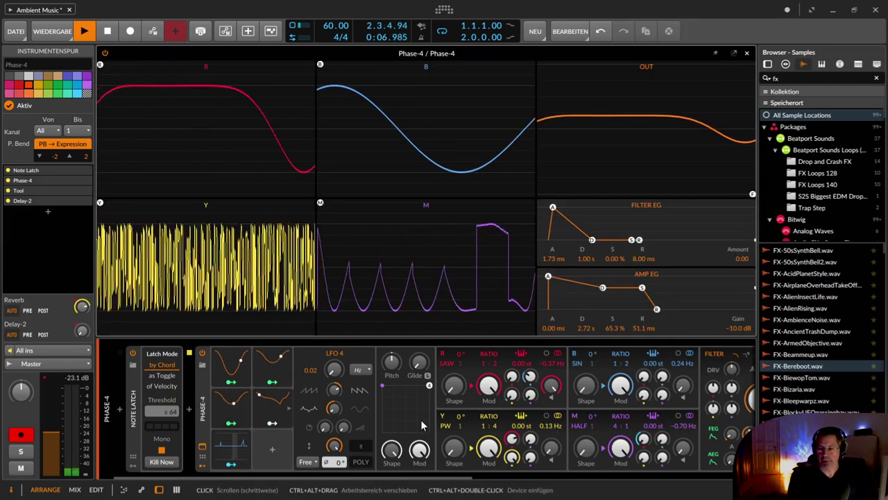
{"action": "left_click_drag", "start_coordinate": [417, 478], "coordinate": [495, 373]}
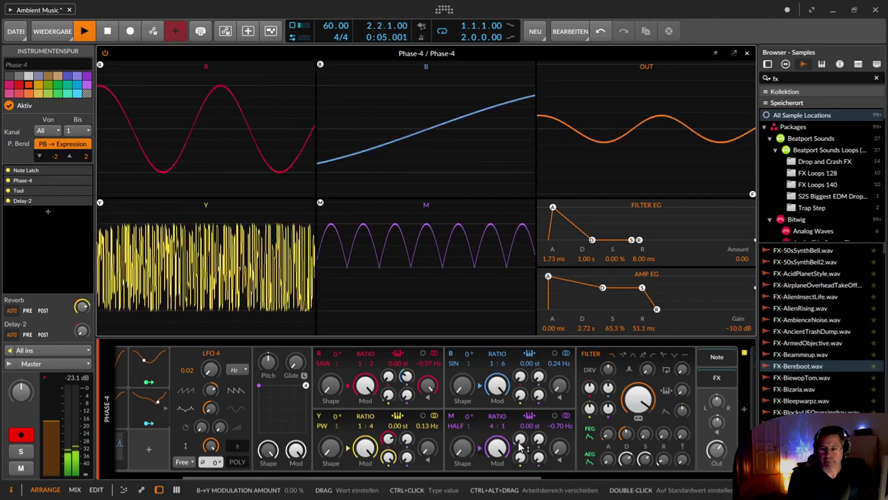
{"action": "left_click_drag", "start_coordinate": [607, 459], "coordinate": [607, 433]}
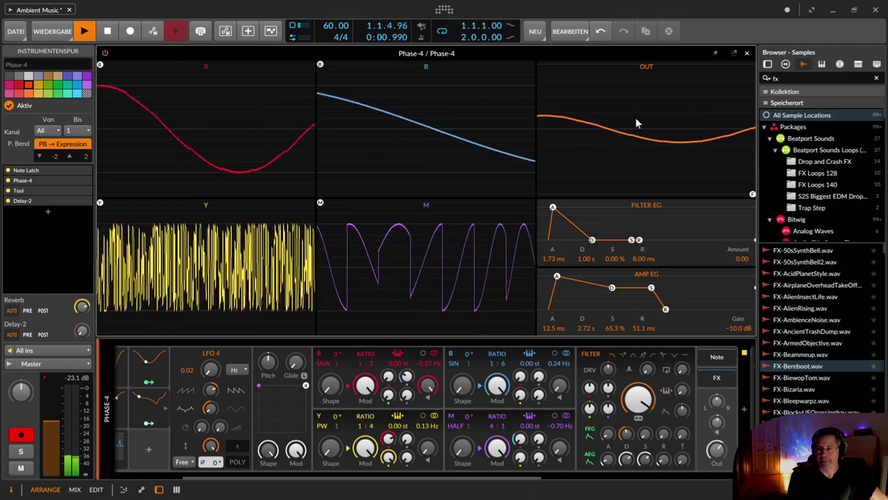
{"action": "left_click", "coordinate": [747, 54]}
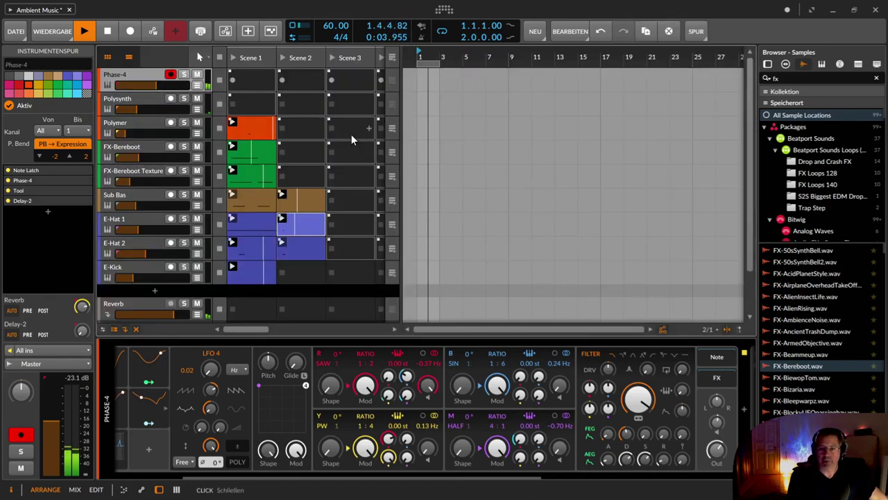
Step: Set the chance operator of the F2 note in E-Hat 1's Scene 2 clip to 80%
{"action": "double_click", "coordinate": [292, 228]}
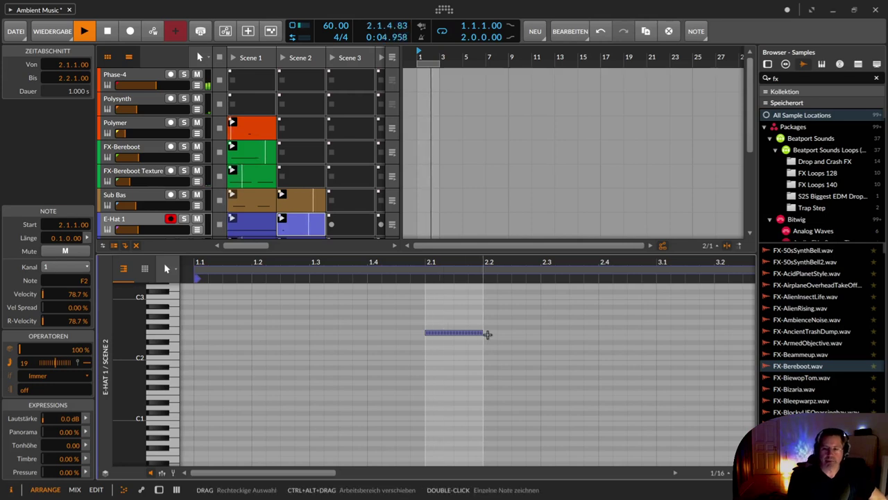
{"action": "left_click", "coordinate": [486, 332]}
{"action": "left_click", "coordinate": [469, 332]}
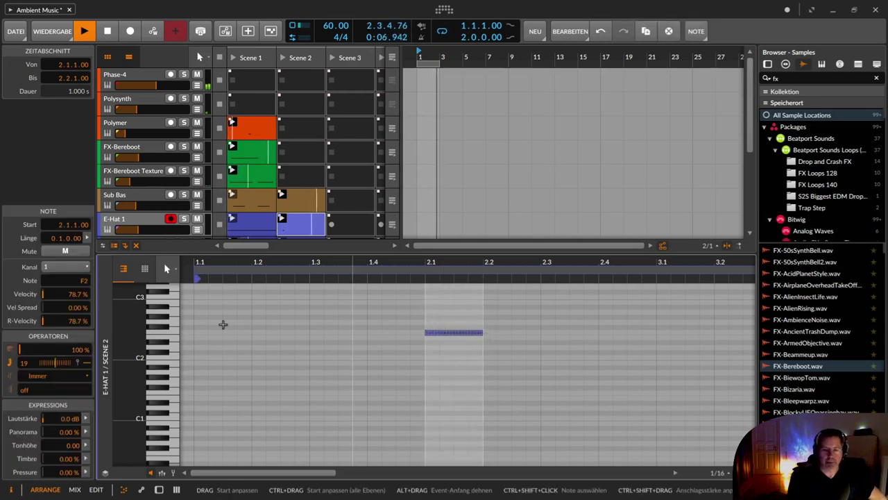
{"action": "mouse_move", "coordinate": [38, 353]}
{"action": "left_mouse_down"}
{"action": "mouse_move", "coordinate": [38, 361]}
{"action": "mouse_move", "coordinate": [32, 354]}
{"action": "left_mouse_up"}
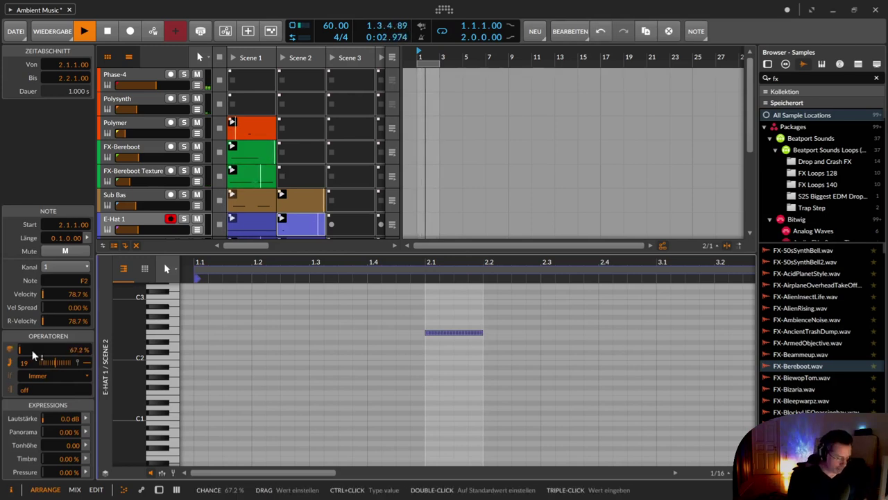
{"action": "left_click", "coordinate": [31, 351], "text": "ctrl"}
{"action": "type", "text": "80"}
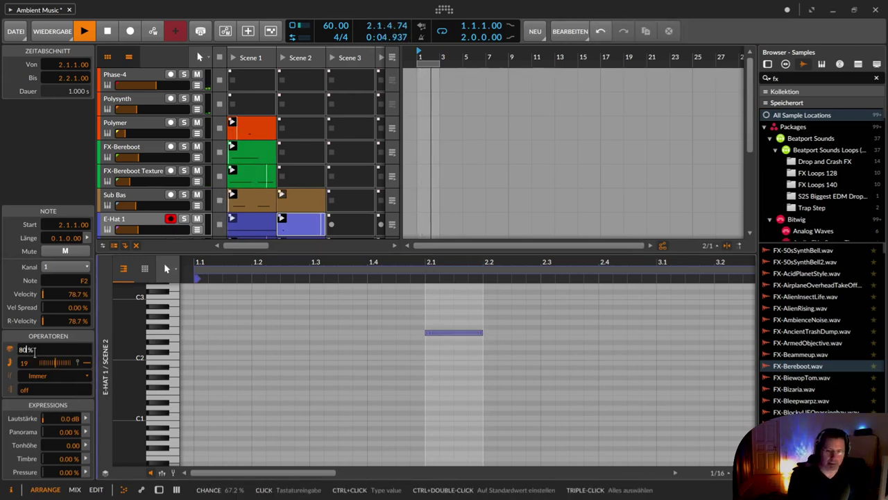
{"action": "key", "text": "Return"}
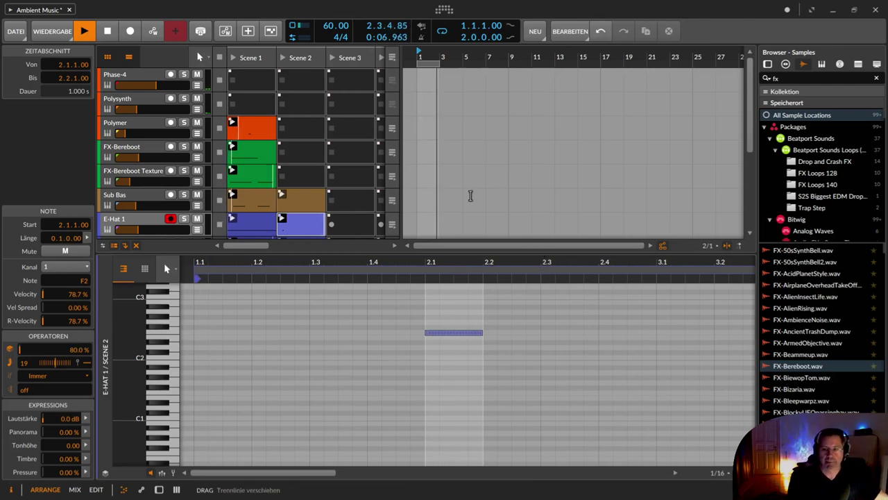
Step: Show the Phase-4 track's device chain with the synth's expanded view open, hiding its modulators and the inspector
{"action": "left_click", "coordinate": [122, 78]}
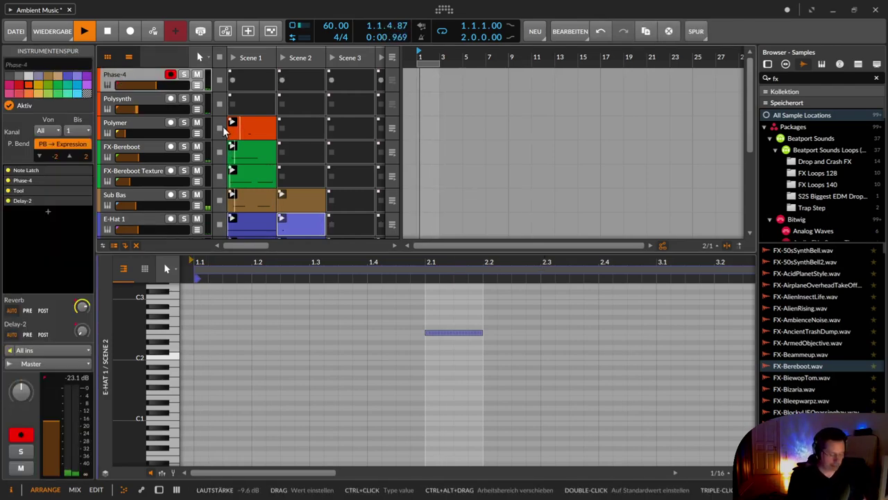
{"action": "key", "text": "e"}
{"action": "key", "text": "d"}
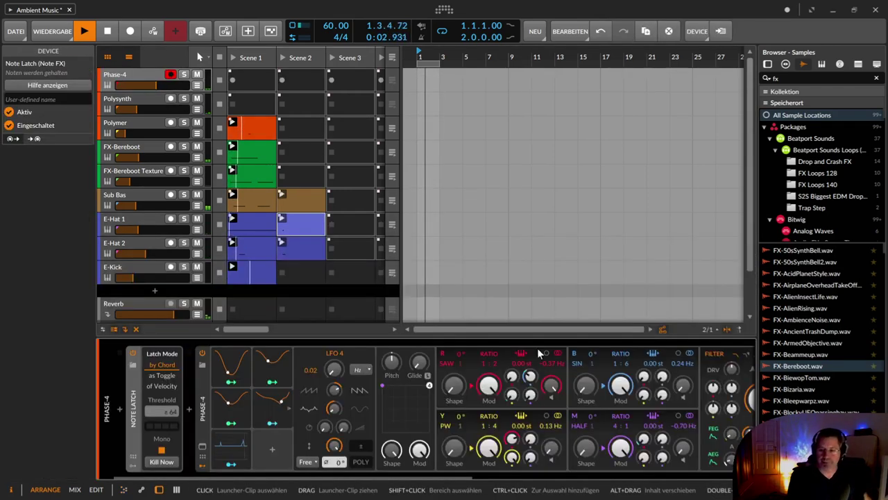
{"action": "left_click", "coordinate": [203, 449]}
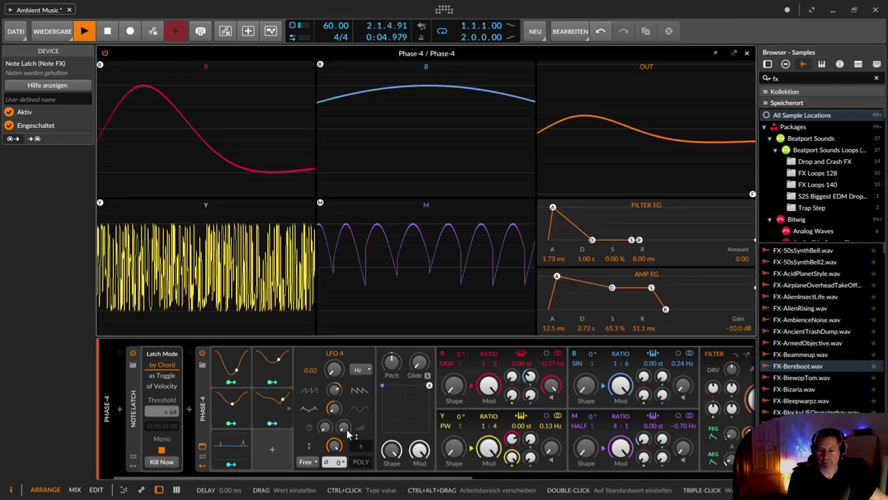
{"action": "left_click_drag", "start_coordinate": [372, 474], "coordinate": [383, 474]}
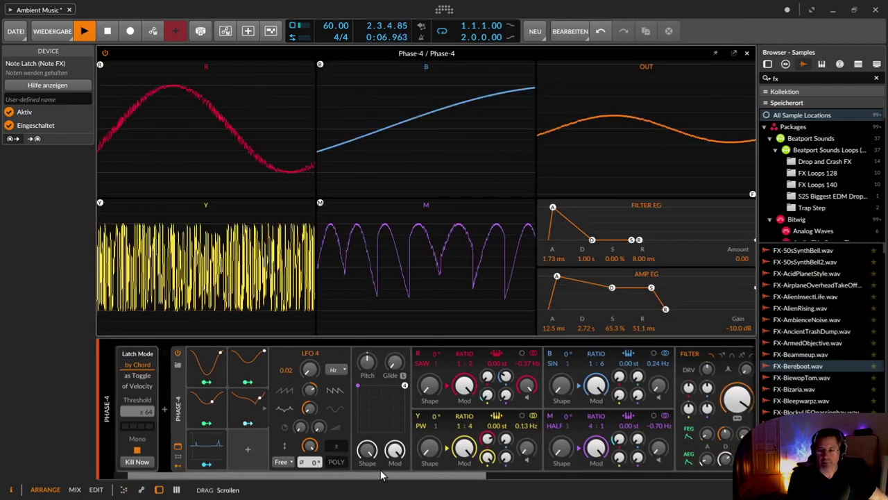
{"action": "left_click", "coordinate": [178, 466]}
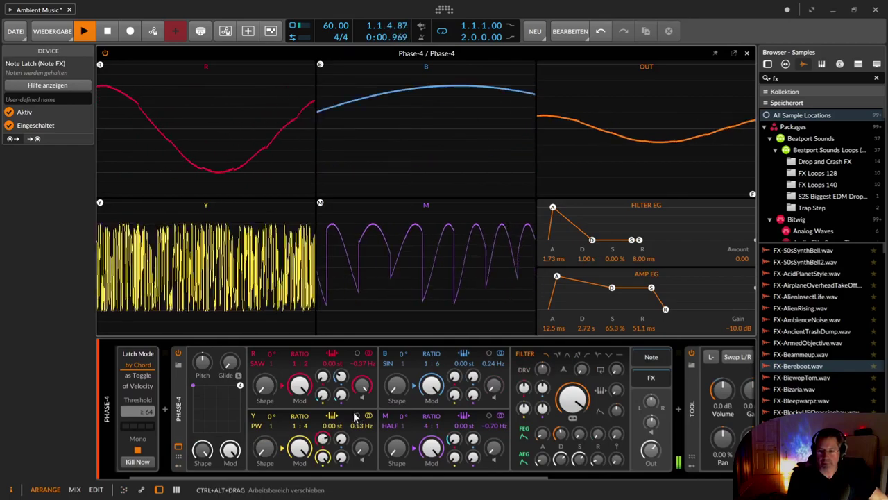
{"action": "left_click_drag", "start_coordinate": [348, 476], "coordinate": [352, 476]}
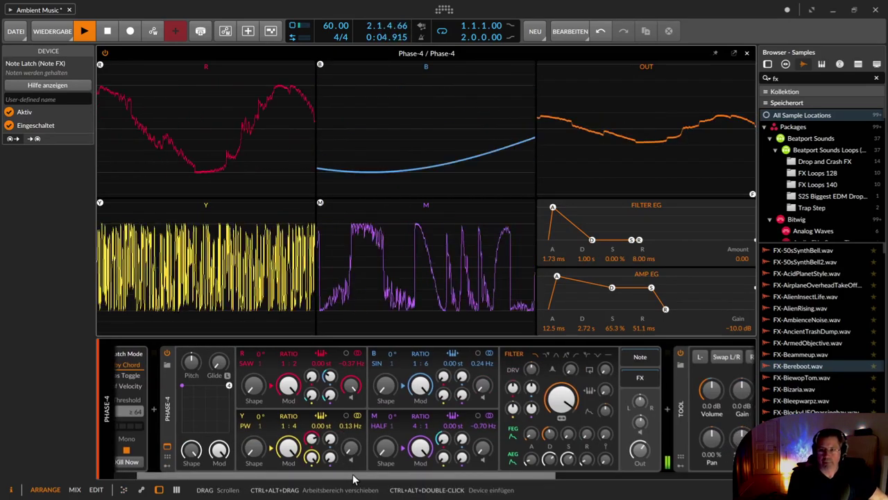
{"action": "left_click", "coordinate": [10, 489]}
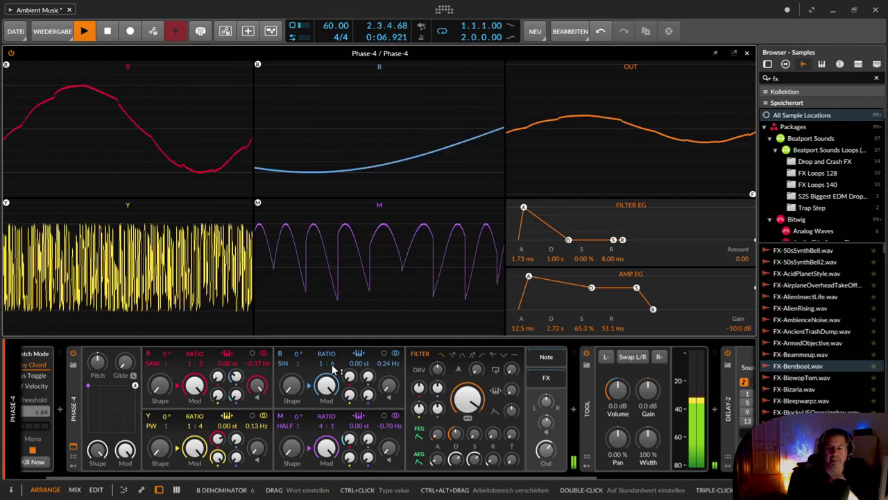
Step: Insert an EQ+ between the Phase-4 synth and the Tool device
{"action": "left_click", "coordinate": [576, 410]}
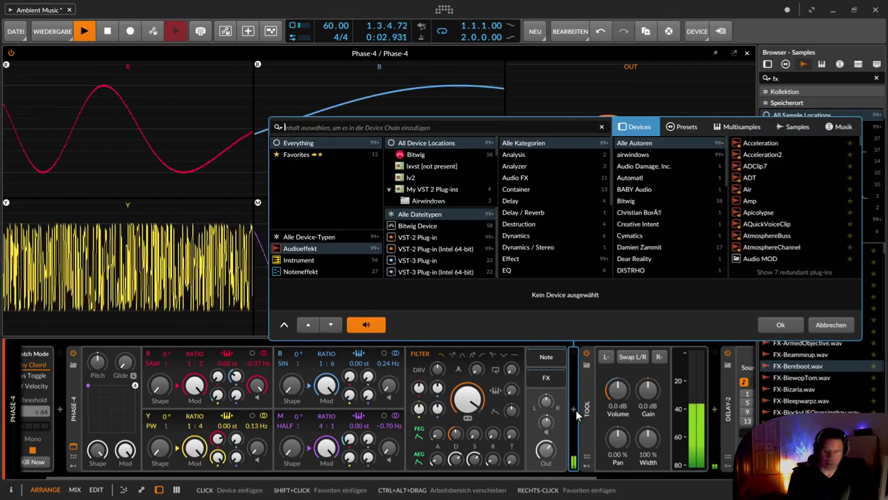
{"action": "type", "text": "eq"}
{"action": "left_click", "coordinate": [763, 154]}
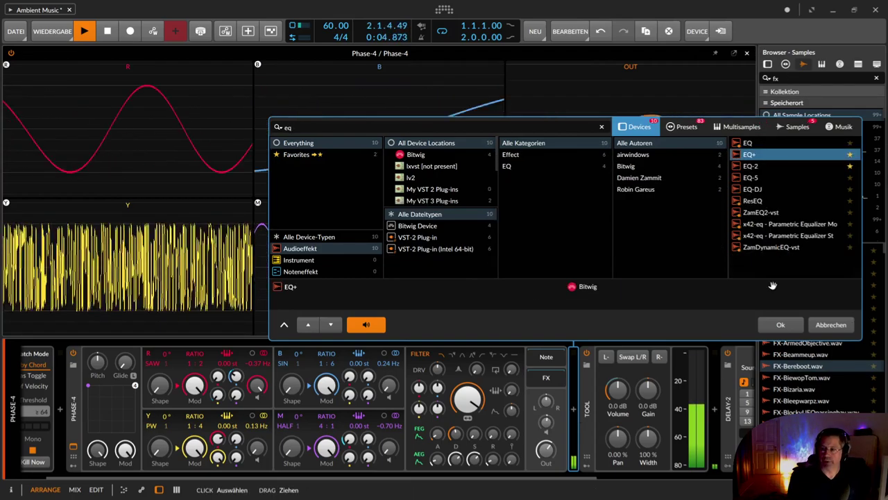
{"action": "left_click", "coordinate": [775, 325]}
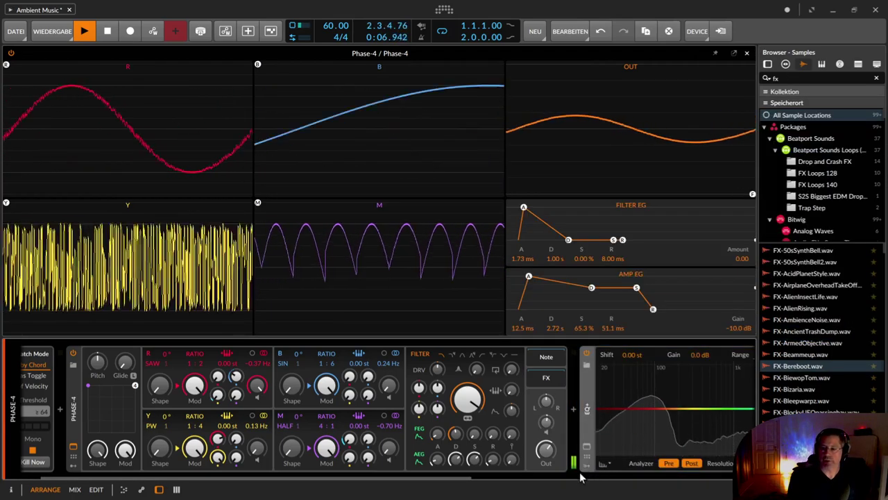
Step: Add a 2-pole low-cut point to the EQ+ and set its frequency to 30 Hz
{"action": "left_click_drag", "start_coordinate": [474, 475], "coordinate": [611, 460]}
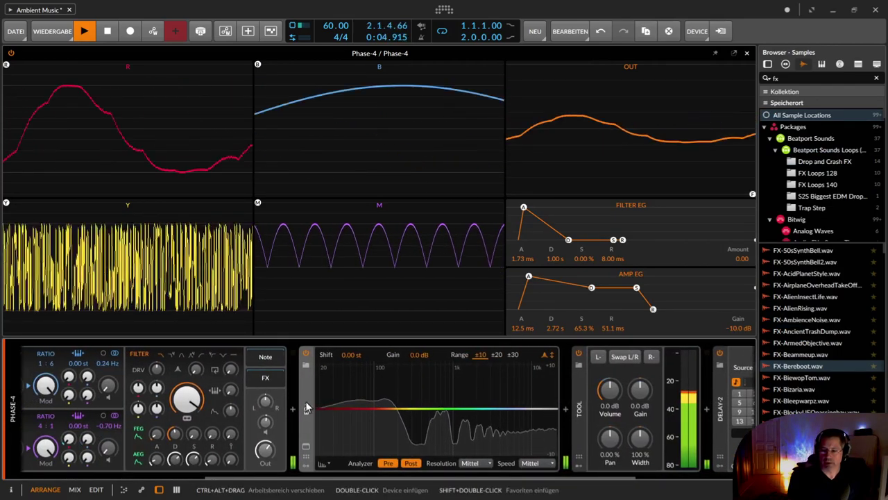
{"action": "left_click", "coordinate": [319, 419]}
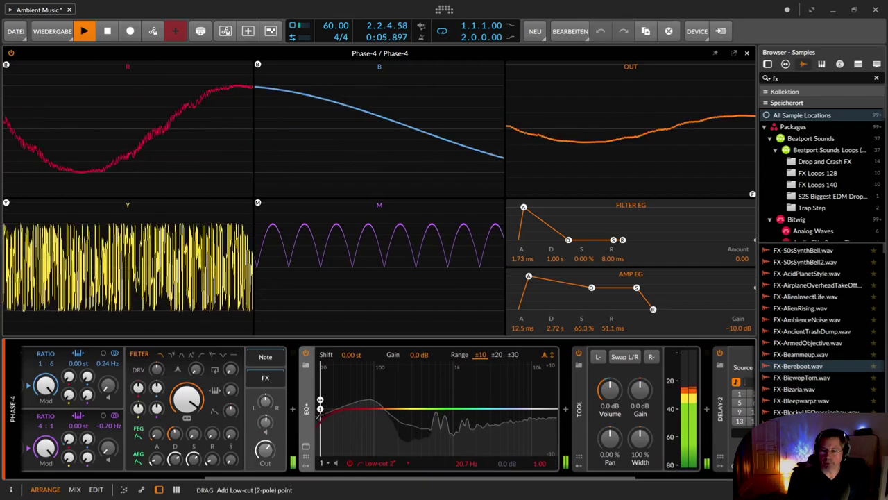
{"action": "left_click", "coordinate": [467, 464], "text": "ctrl"}
{"action": "type", "text": "30"}
{"action": "key", "text": "Return"}
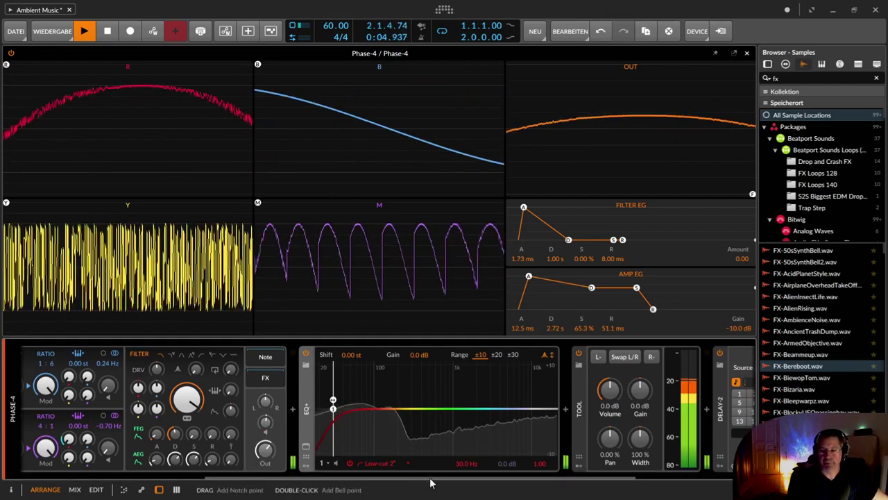
Step: Show the Phase-4 synth's modulators, add a Steps modulator in the free slot and open its settings
{"action": "left_click_drag", "start_coordinate": [386, 475], "coordinate": [245, 473]}
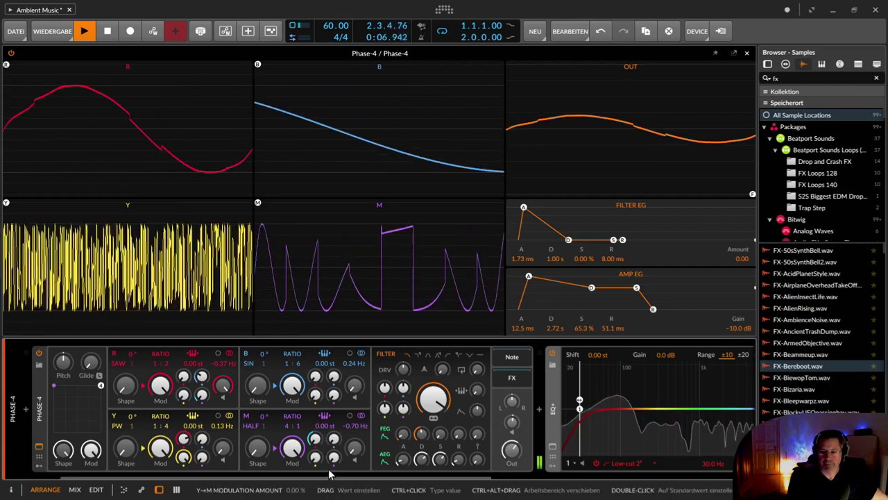
{"action": "left_click_drag", "start_coordinate": [327, 477], "coordinate": [227, 409]}
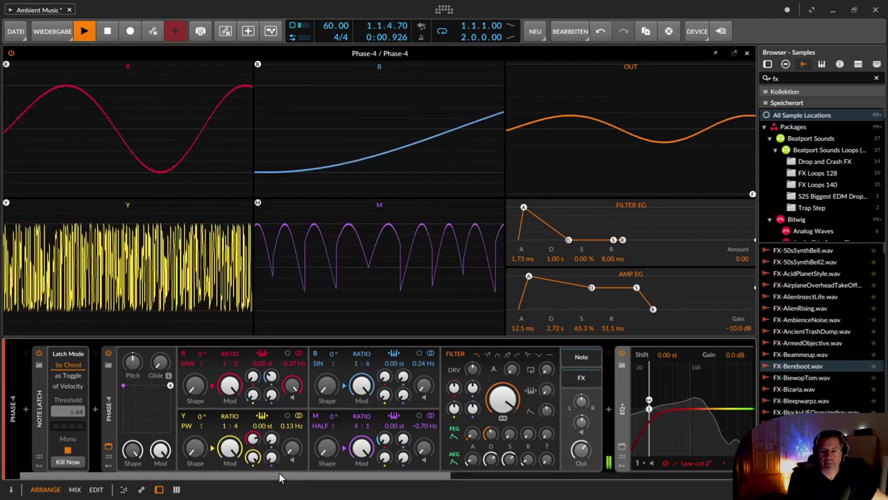
{"action": "left_click", "coordinate": [108, 446]}
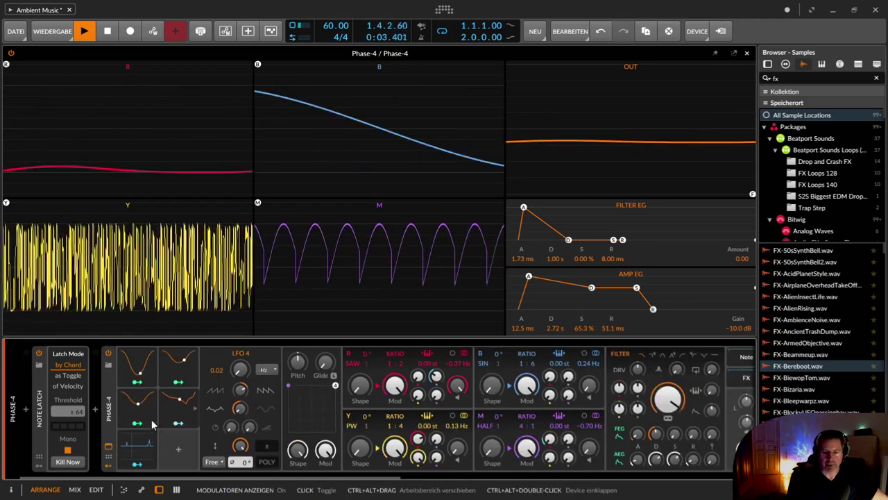
{"action": "left_click", "coordinate": [179, 452]}
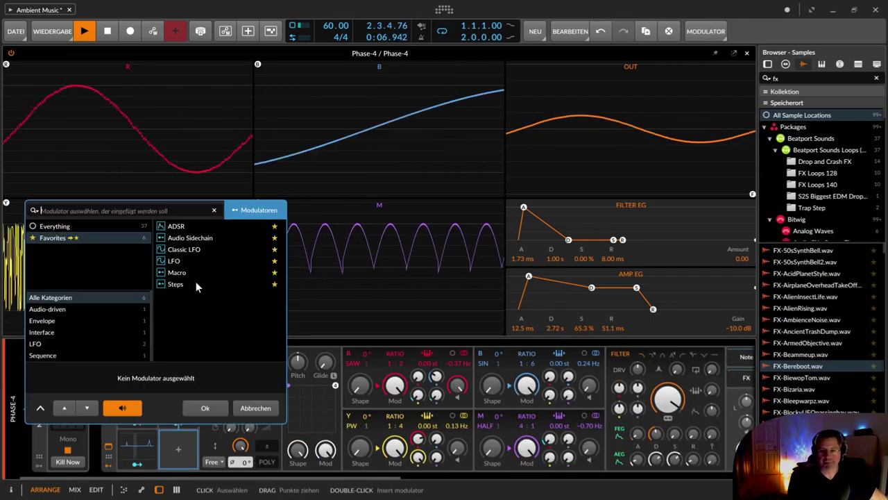
{"action": "left_click", "coordinate": [196, 282]}
{"action": "left_click", "coordinate": [207, 407]}
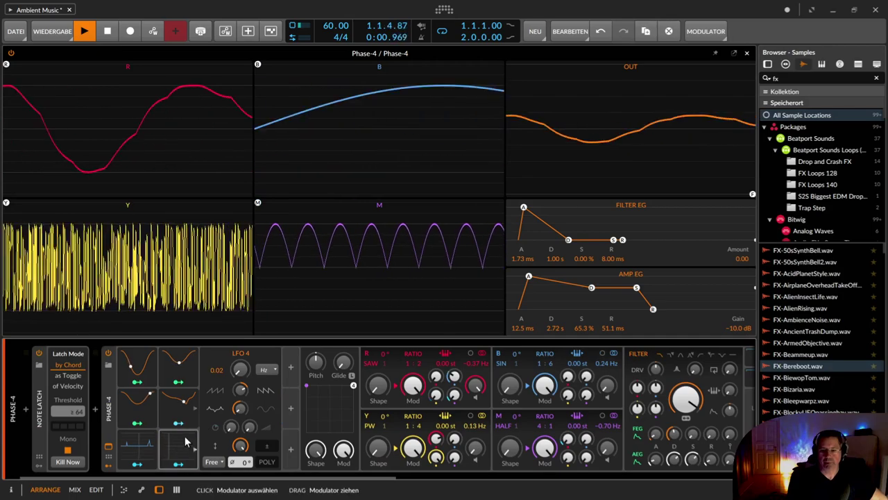
{"action": "left_click", "coordinate": [193, 447]}
{"action": "left_click_drag", "start_coordinate": [344, 477], "coordinate": [356, 477]}
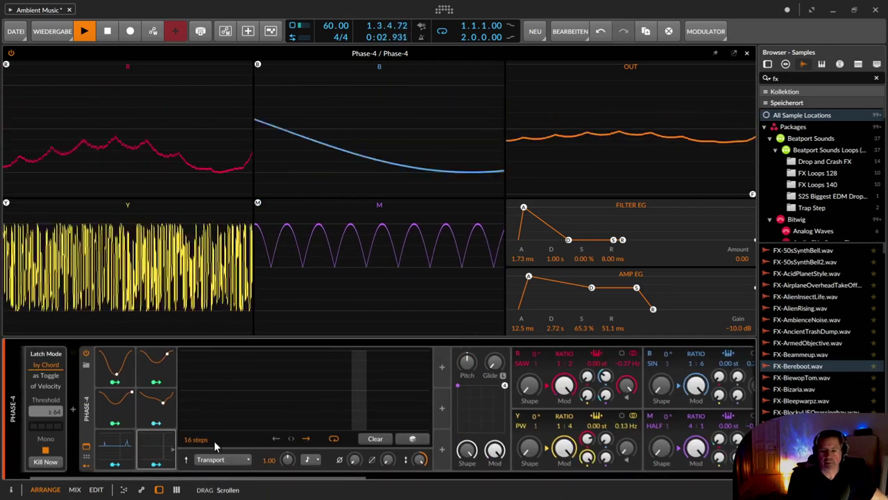
Step: Set the Steps modulator's trigger mode to Free running and its timebase to Quarter note
{"action": "left_click", "coordinate": [217, 458]}
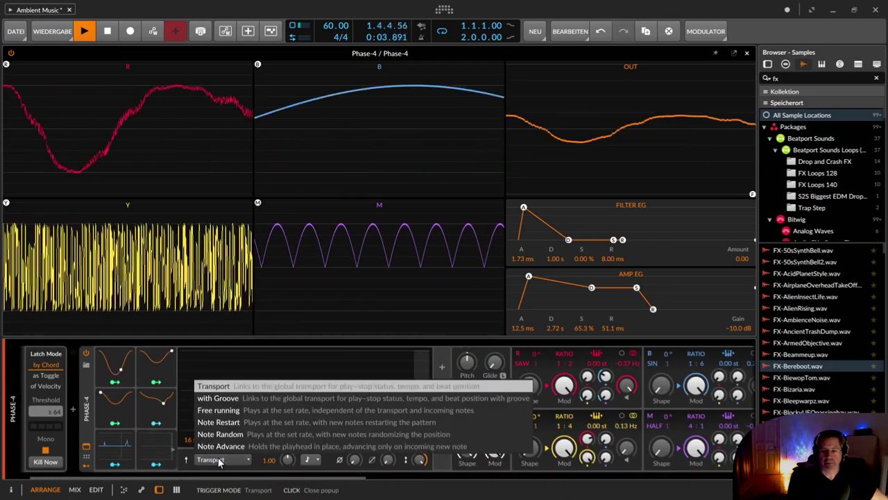
{"action": "left_click", "coordinate": [218, 410]}
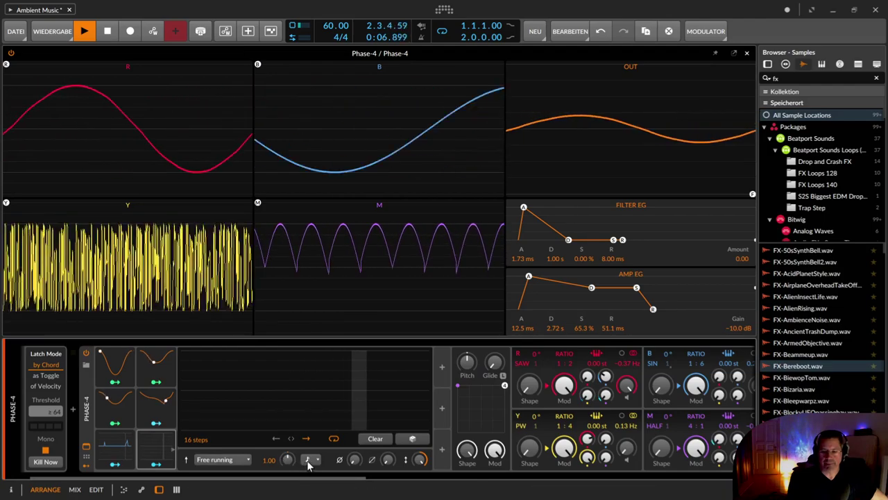
{"action": "left_click", "coordinate": [310, 459]}
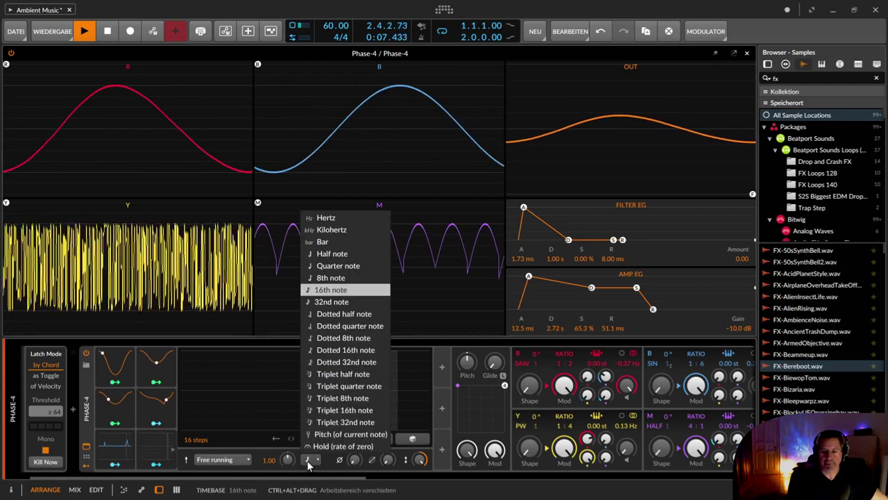
{"action": "left_click", "coordinate": [343, 266]}
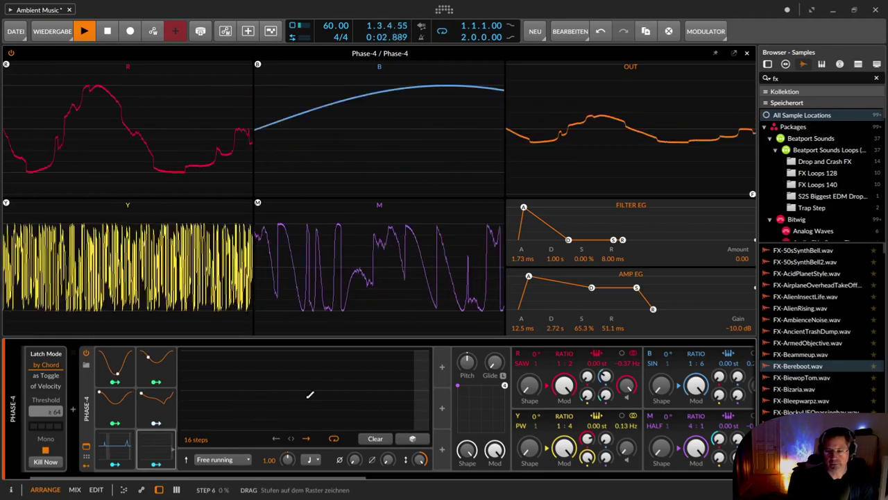
Step: Set the Steps modulator to 19 steps and fill them with a generated Fibonacci pattern
{"action": "right_click", "coordinate": [262, 379]}
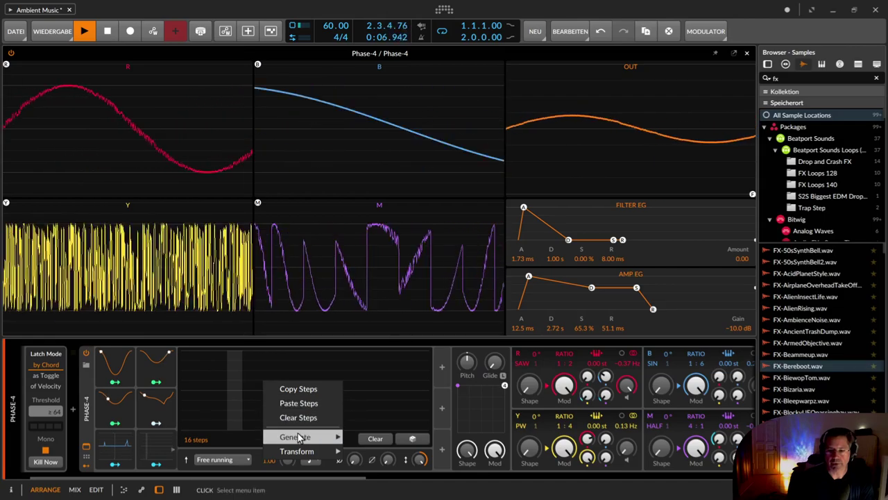
{"action": "mouse_move", "coordinate": [300, 437]}
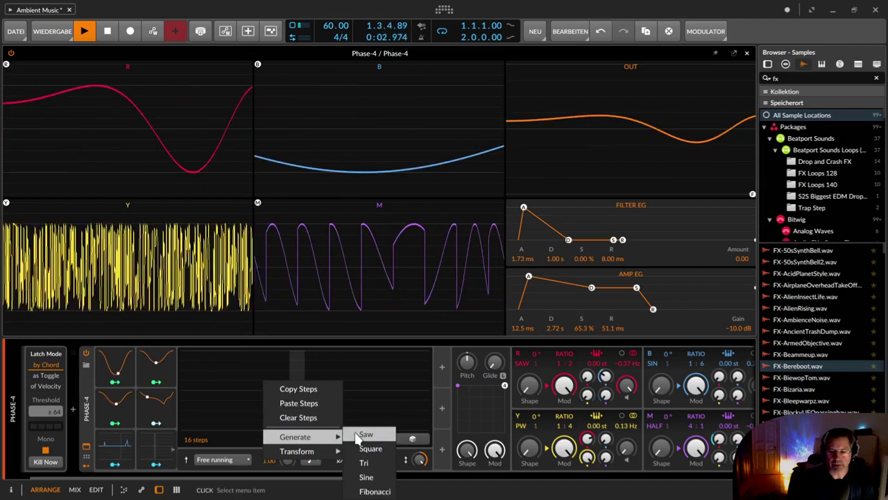
{"action": "left_click", "coordinate": [364, 491]}
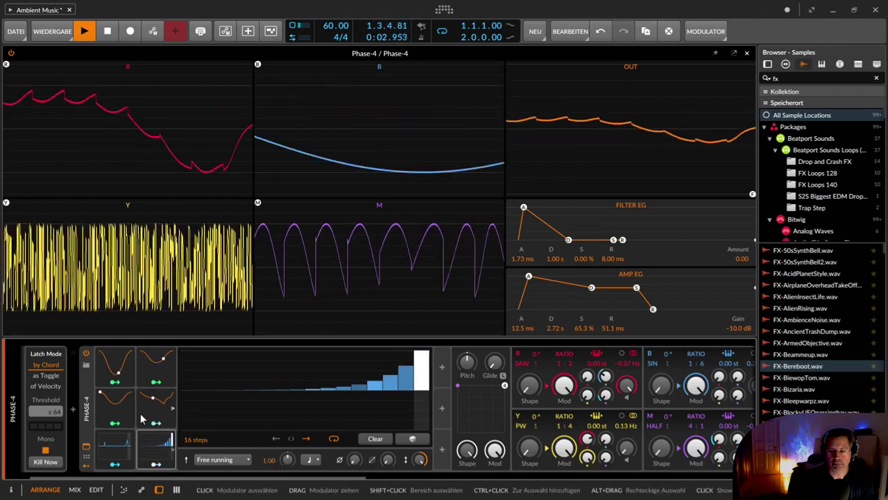
{"action": "left_click_drag", "start_coordinate": [196, 439], "coordinate": [196, 427]}
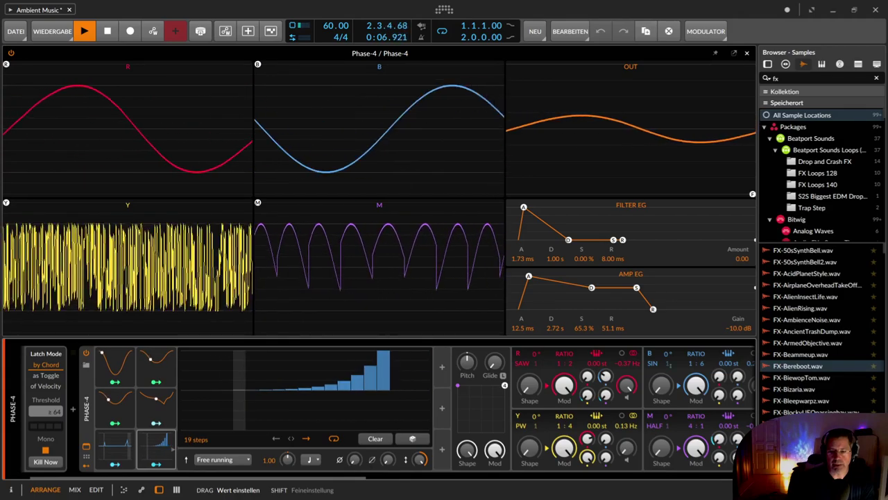
{"action": "right_click", "coordinate": [366, 360]}
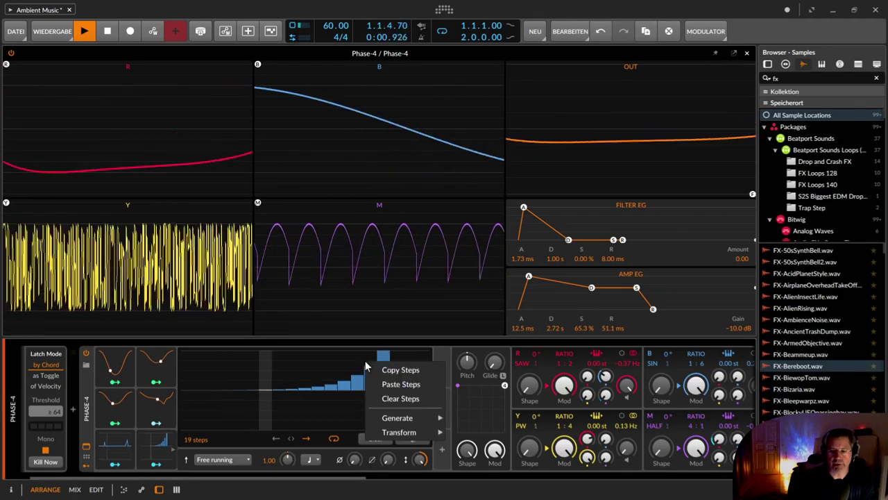
{"action": "mouse_move", "coordinate": [397, 418]}
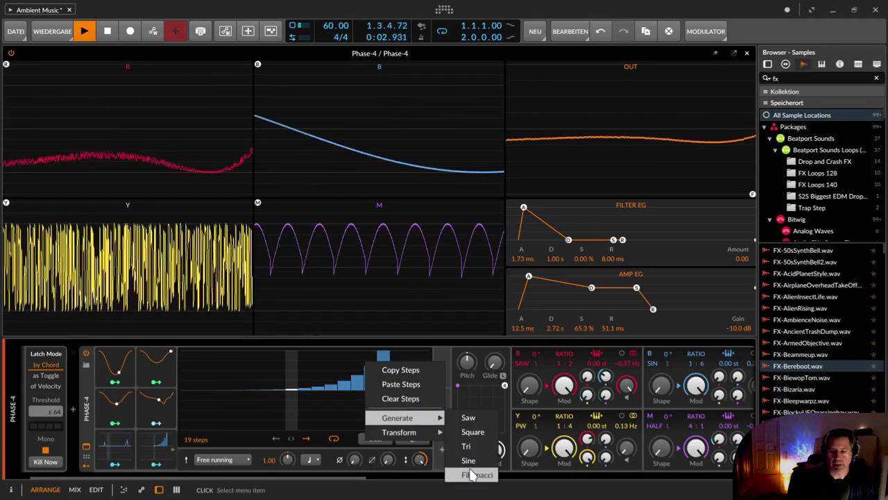
{"action": "left_click", "coordinate": [473, 475]}
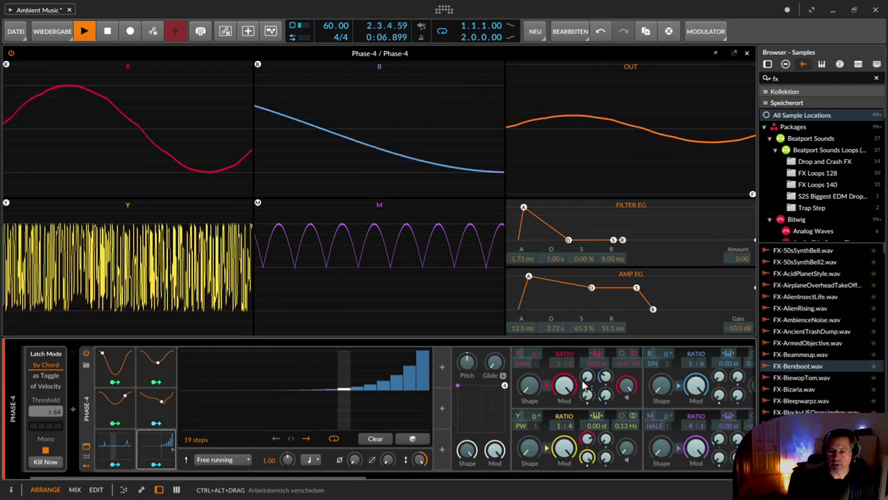
Step: Map the Steps modulator to the R oscillator's Mod amount with a negative modulation range
{"action": "left_click_drag", "start_coordinate": [570, 385], "coordinate": [570, 416]}
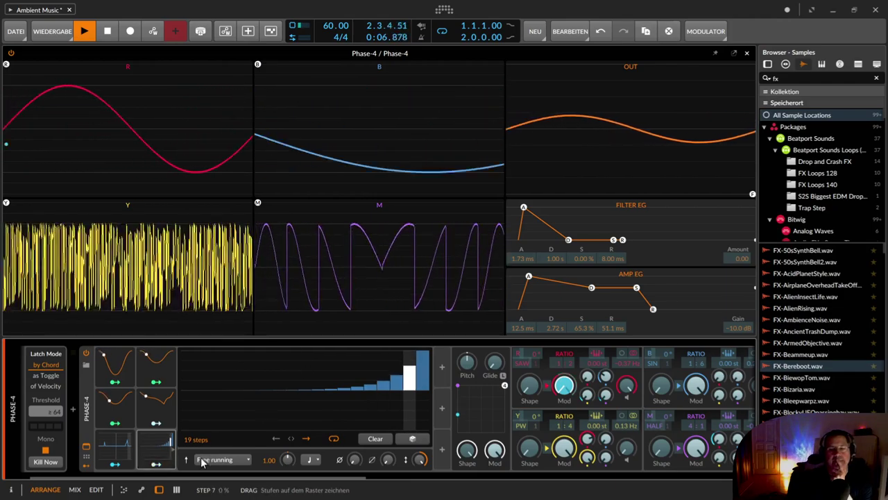
{"action": "left_click_drag", "start_coordinate": [199, 447], "coordinate": [201, 441]}
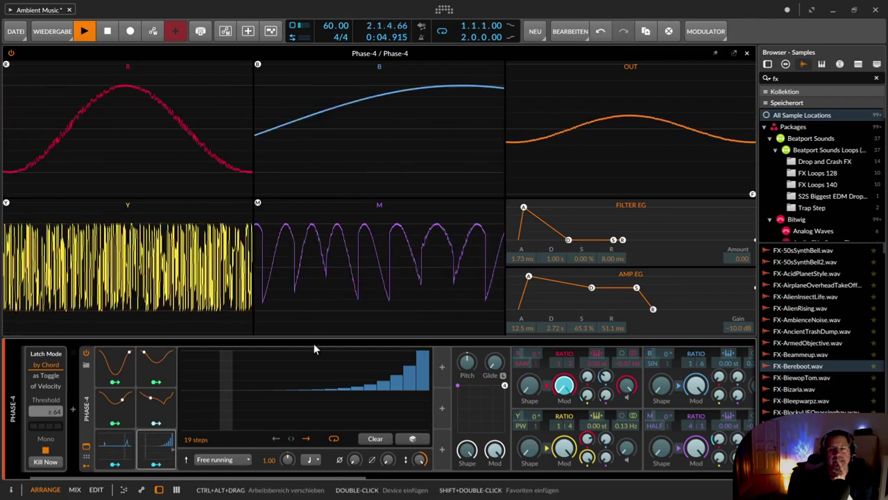
Step: Copy the step pattern, apply the Inverse transform and invert the steps back again
{"action": "right_click", "coordinate": [324, 361]}
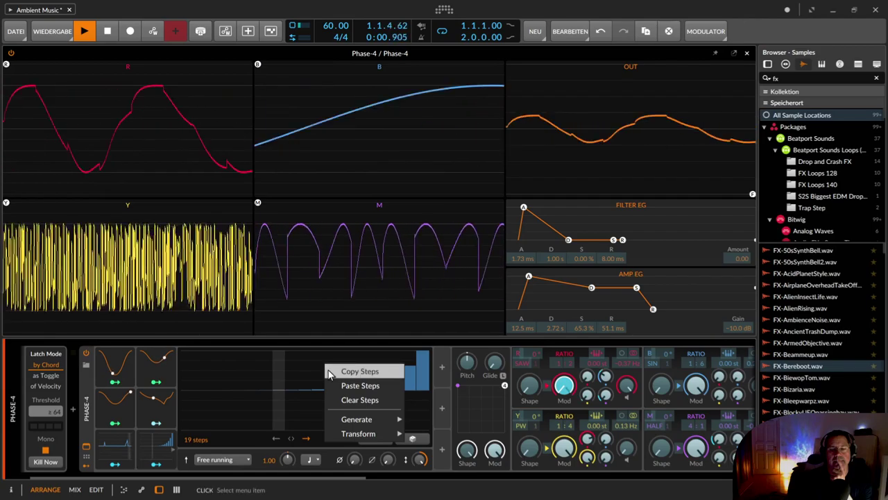
{"action": "left_click", "coordinate": [330, 375]}
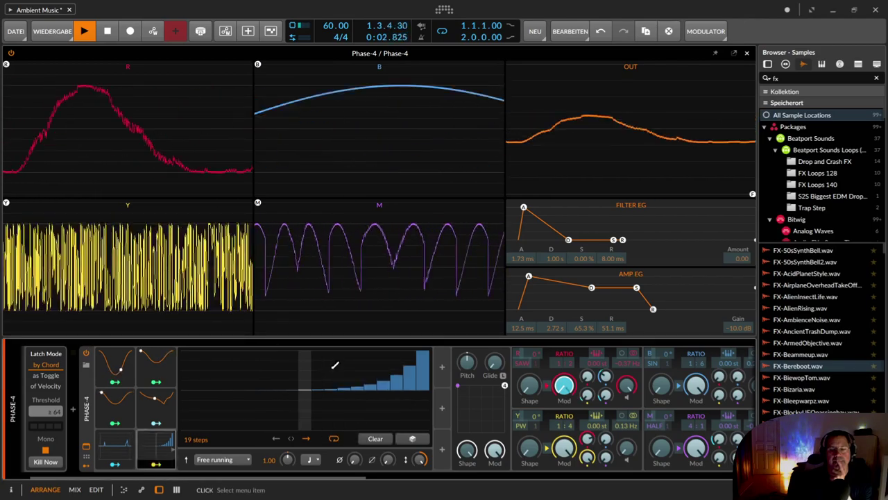
{"action": "right_click", "coordinate": [330, 368]}
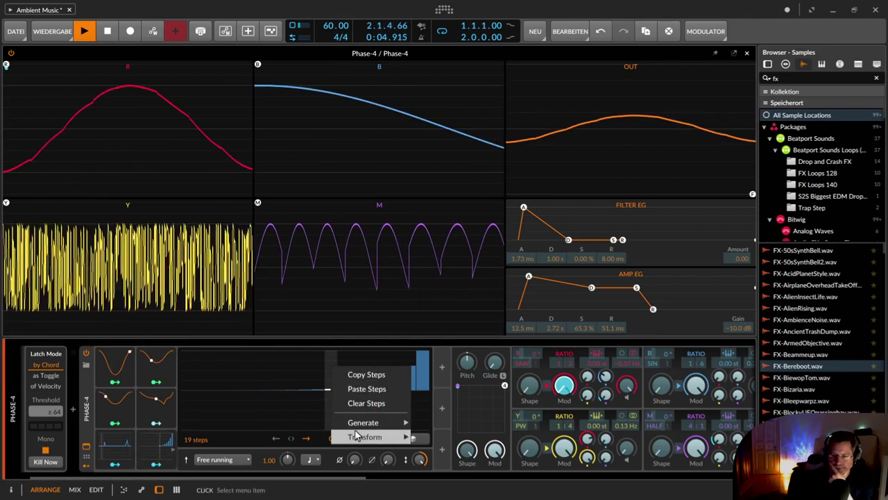
{"action": "mouse_move", "coordinate": [360, 437]}
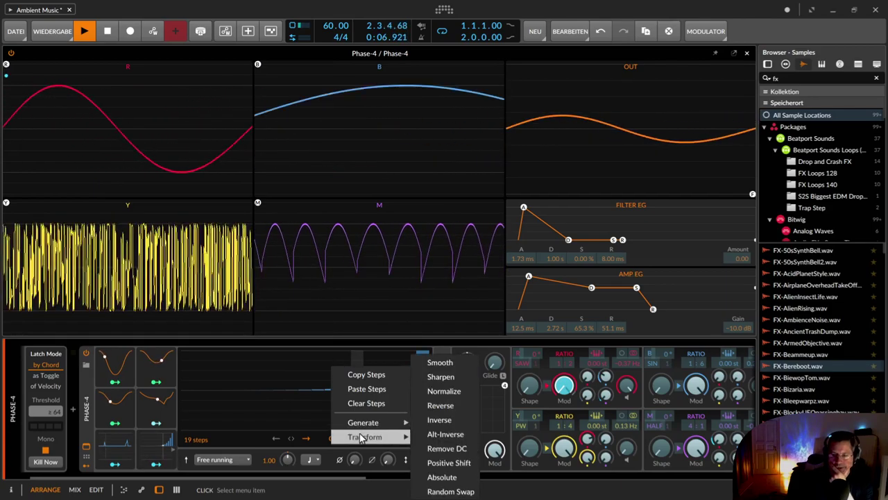
{"action": "left_click", "coordinate": [442, 419]}
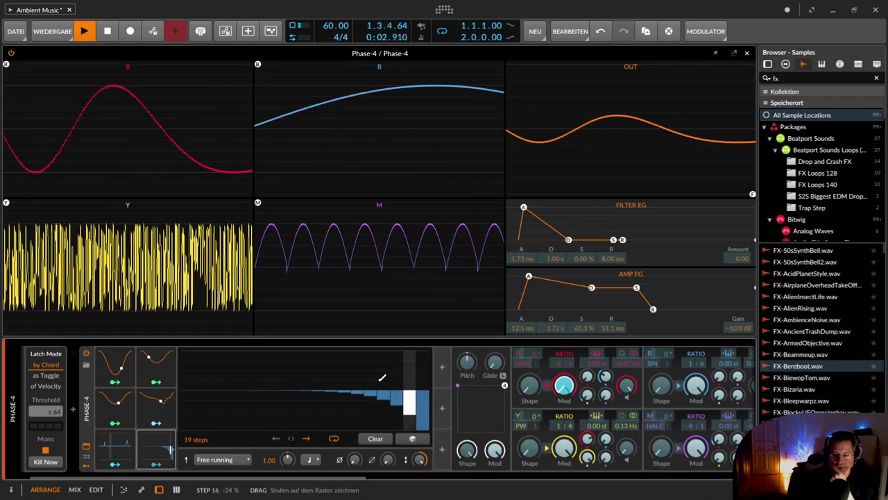
{"action": "right_click", "coordinate": [382, 376]}
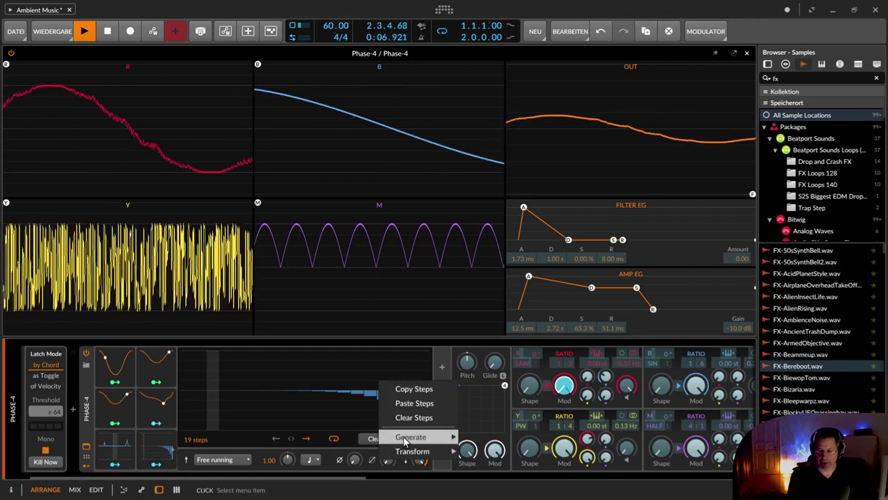
{"action": "mouse_move", "coordinate": [409, 452]}
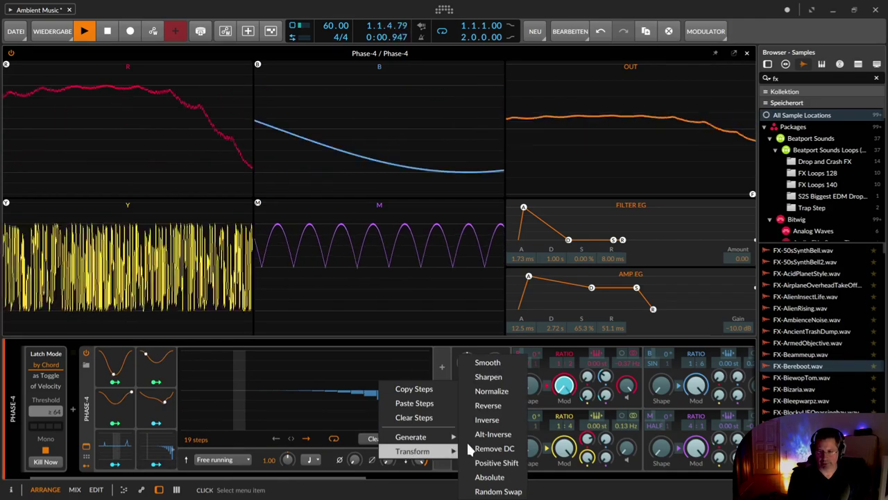
{"action": "left_click", "coordinate": [478, 420]}
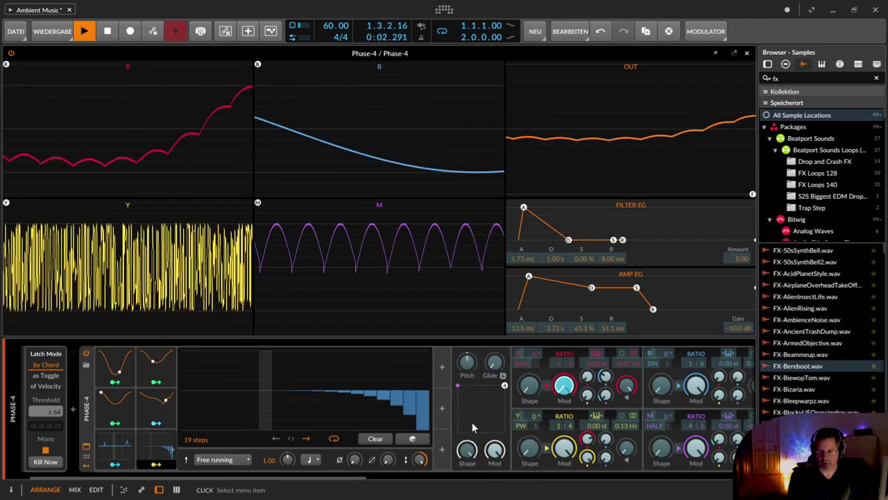
Step: Apply the Reverse transform to the step pattern and try to paste the copied steps into it
{"action": "right_click", "coordinate": [370, 381]}
{"action": "mouse_move", "coordinate": [415, 454]}
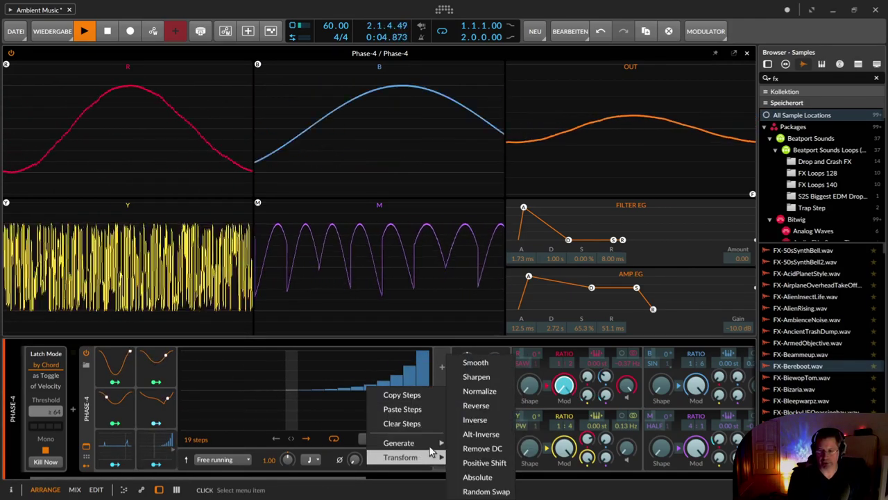
{"action": "left_click", "coordinate": [489, 407]}
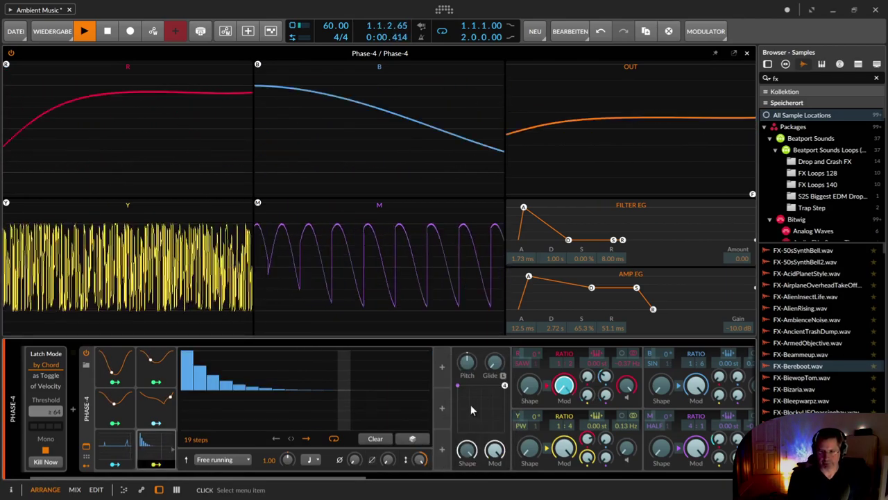
{"action": "right_click", "coordinate": [347, 378]}
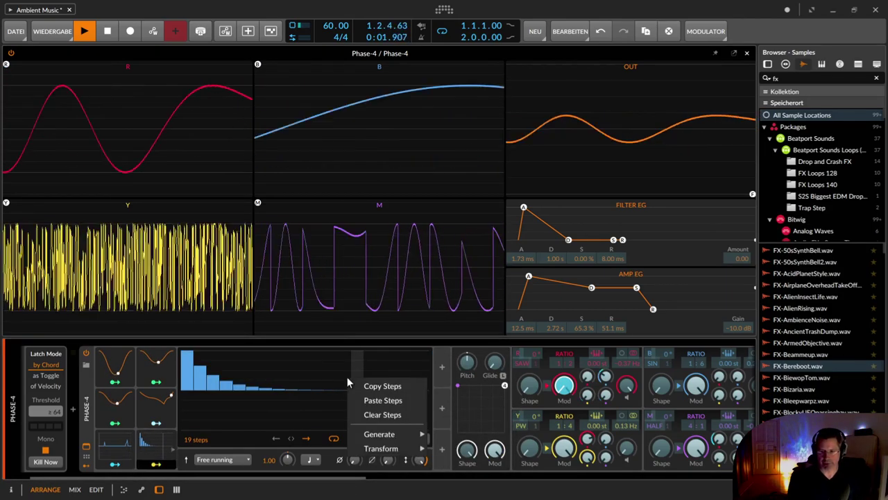
{"action": "left_click", "coordinate": [369, 406]}
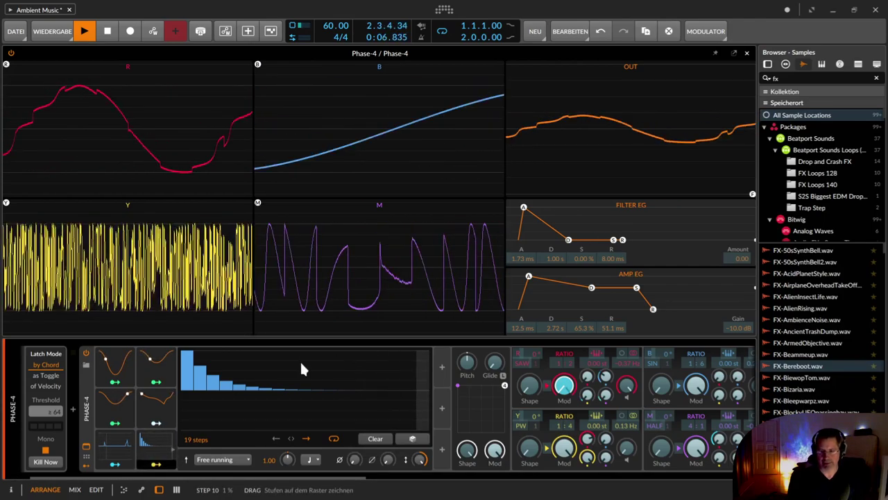
Step: Copy the reversed steps, turn the pattern back to its rising shape and try to paste the copy into it
{"action": "right_click", "coordinate": [301, 362]}
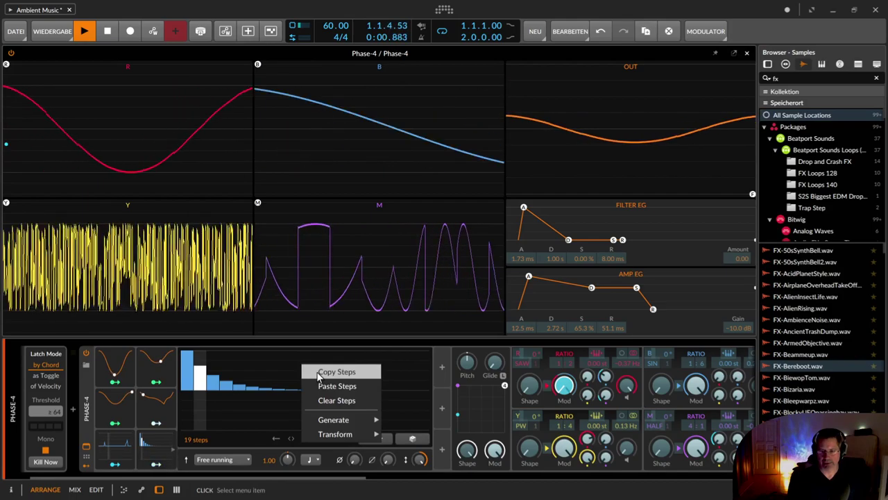
{"action": "left_click", "coordinate": [320, 372]}
{"action": "right_click", "coordinate": [321, 369]}
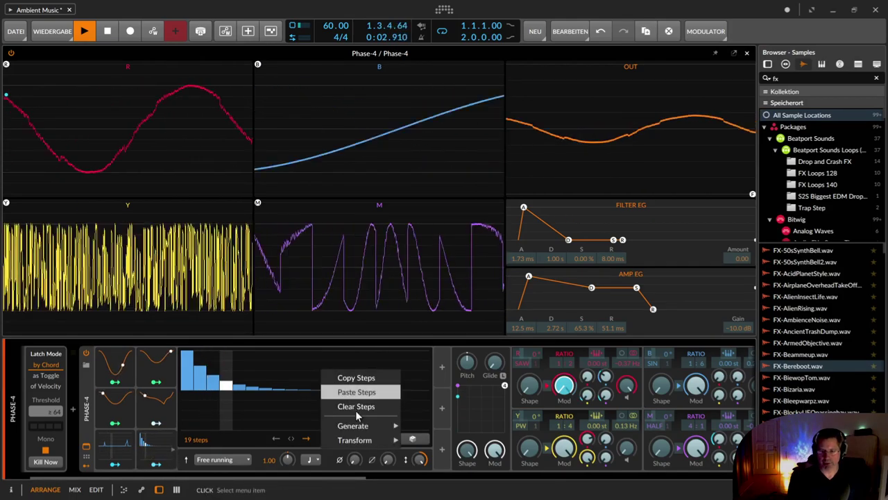
{"action": "mouse_move", "coordinate": [364, 424]}
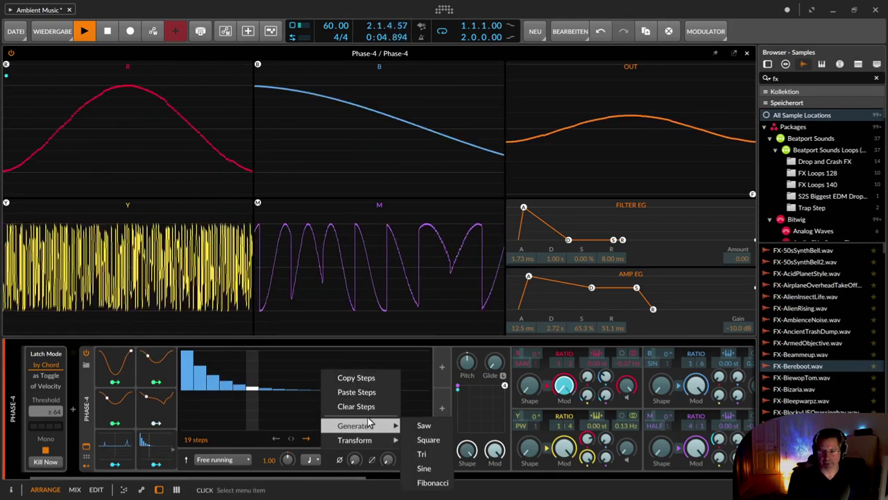
{"action": "mouse_move", "coordinate": [378, 439]}
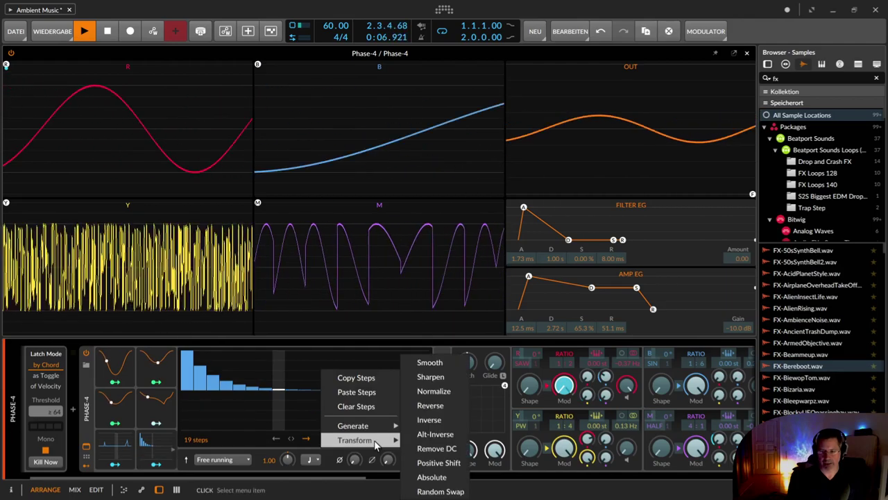
{"action": "left_click", "coordinate": [430, 419]}
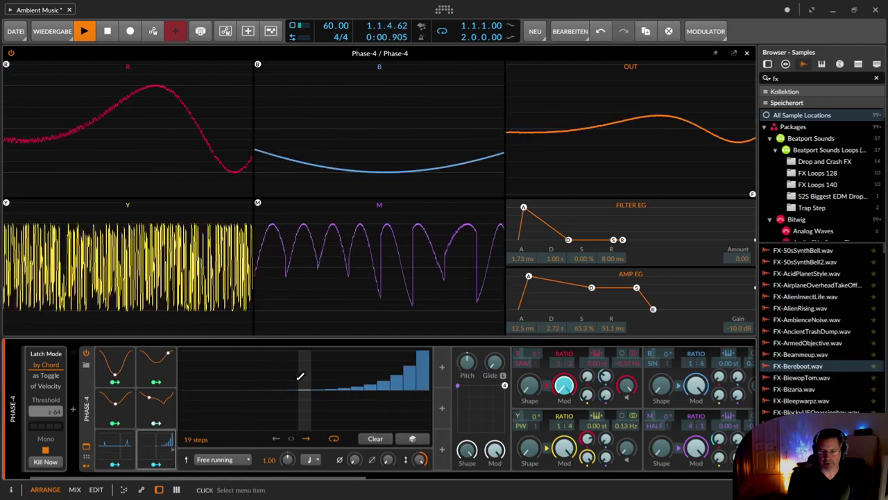
{"action": "right_click", "coordinate": [260, 369]}
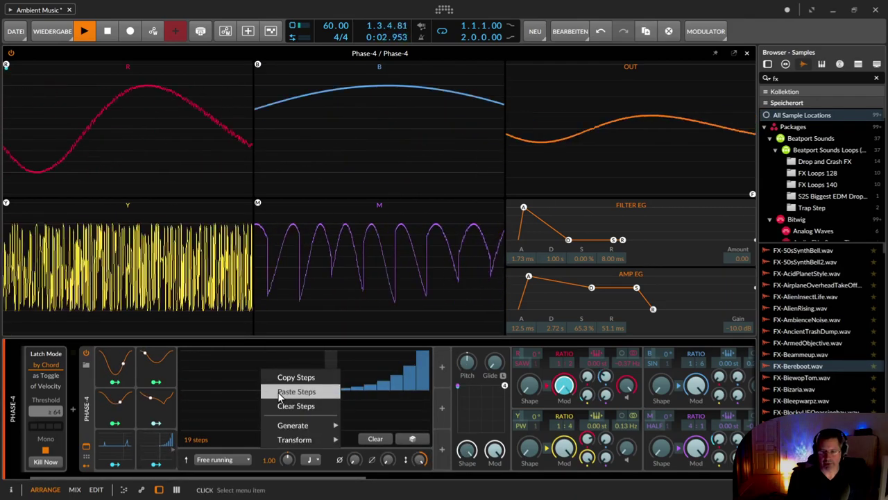
{"action": "left_click", "coordinate": [282, 392]}
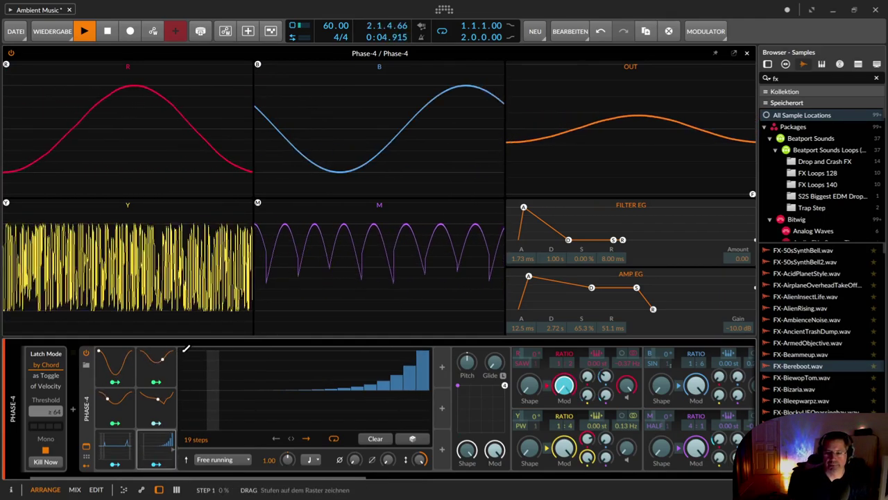
Step: Draw a falling curve freehand across the first steps of the pattern, from full height to the zero line, mirroring the rising end
{"action": "left_click", "coordinate": [193, 355]}
{"action": "left_click", "coordinate": [191, 349]}
{"action": "mouse_move", "coordinate": [204, 351]}
{"action": "left_mouse_down"}
{"action": "mouse_move", "coordinate": [234, 381]}
{"action": "mouse_move", "coordinate": [280, 388]}
{"action": "left_mouse_up"}
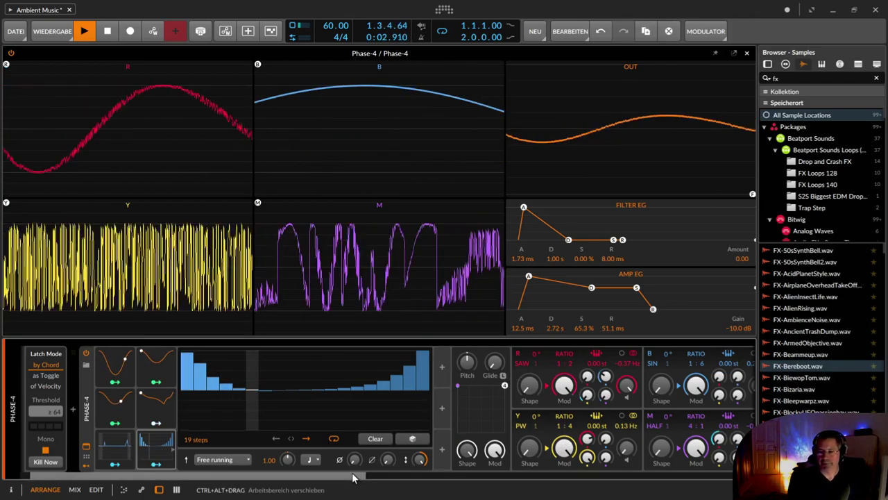
Step: Try out the output levels of the M and B oscillators and close the expanded Phase-4 view
{"action": "left_click_drag", "start_coordinate": [364, 479], "coordinate": [423, 481]}
{"action": "left_click_drag", "start_coordinate": [624, 452], "coordinate": [623, 448]}
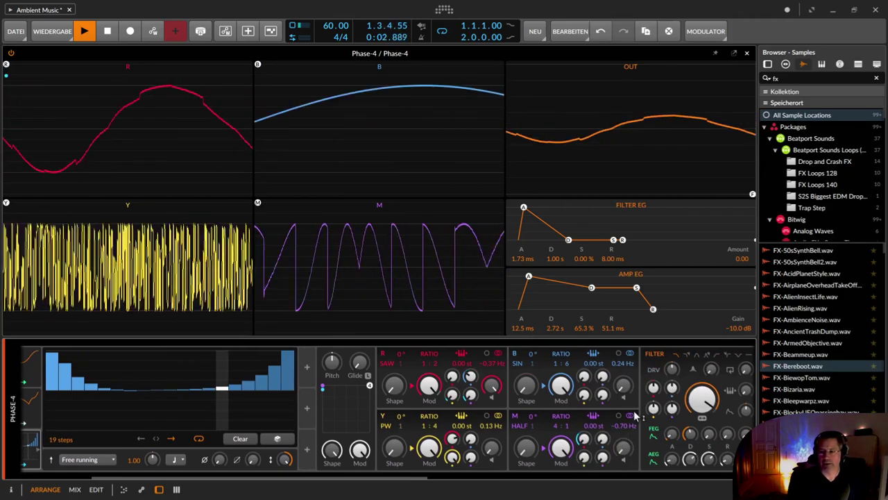
{"action": "left_click_drag", "start_coordinate": [623, 386], "coordinate": [623, 388]}
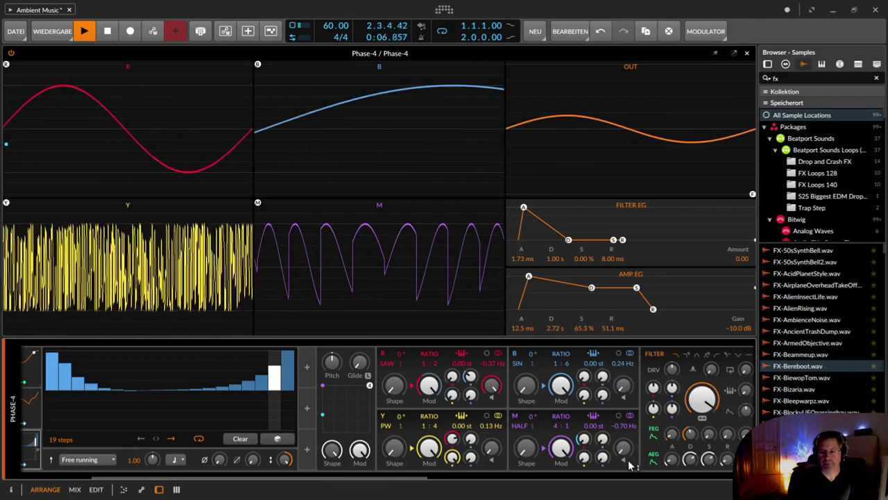
{"action": "mouse_move", "coordinate": [623, 447]}
{"action": "left_mouse_down"}
{"action": "mouse_move", "coordinate": [623, 438]}
{"action": "mouse_move", "coordinate": [623, 456]}
{"action": "left_mouse_up"}
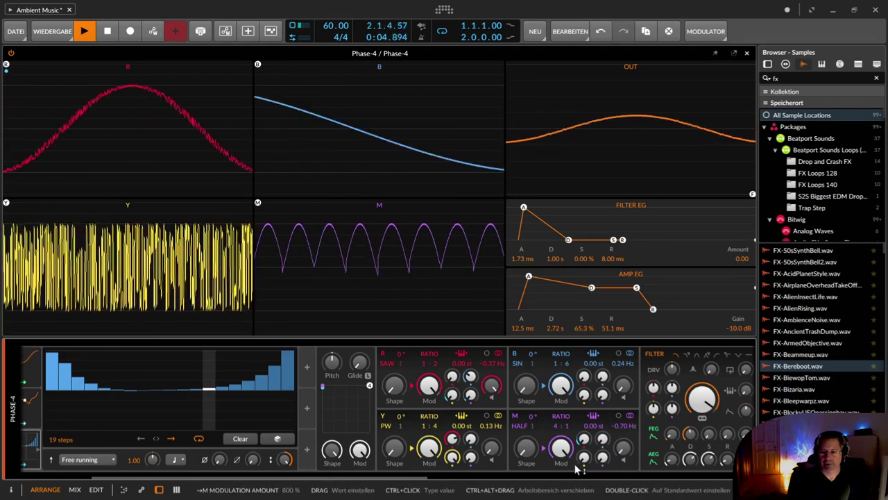
{"action": "left_click", "coordinate": [747, 53]}
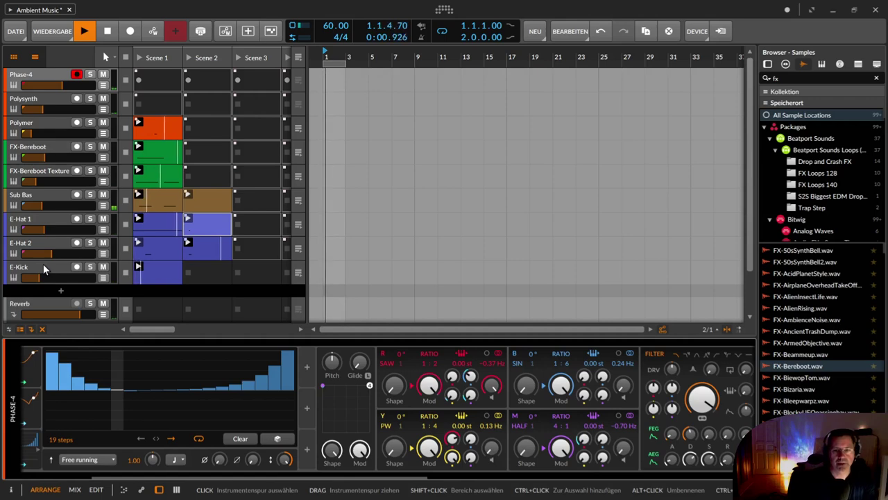
Step: Lower the E-Hat 1 track volume to -31.4 dB and show the Polymer track's devices
{"action": "left_click", "coordinate": [50, 218]}
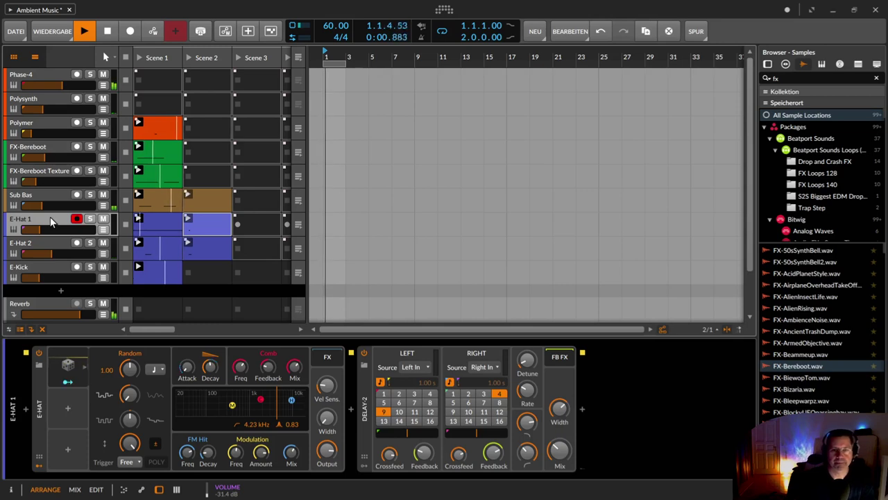
{"action": "left_click", "coordinate": [56, 119]}
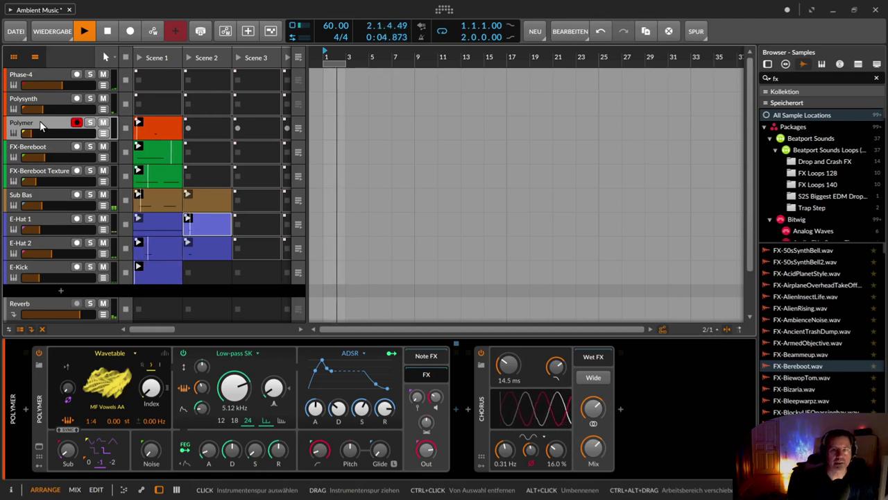
Step: Add a new instrument track below Polysynth and insert the Organ device on it
{"action": "left_click", "coordinate": [49, 97]}
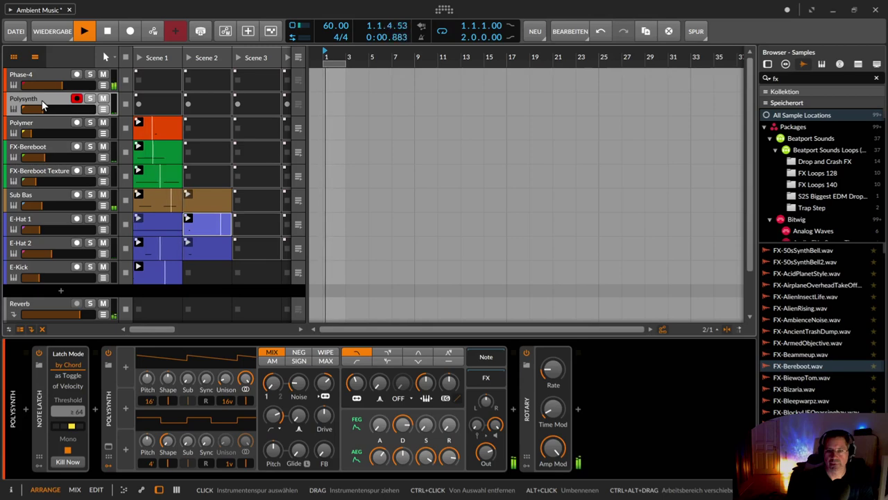
{"action": "key", "text": "ctrl+t"}
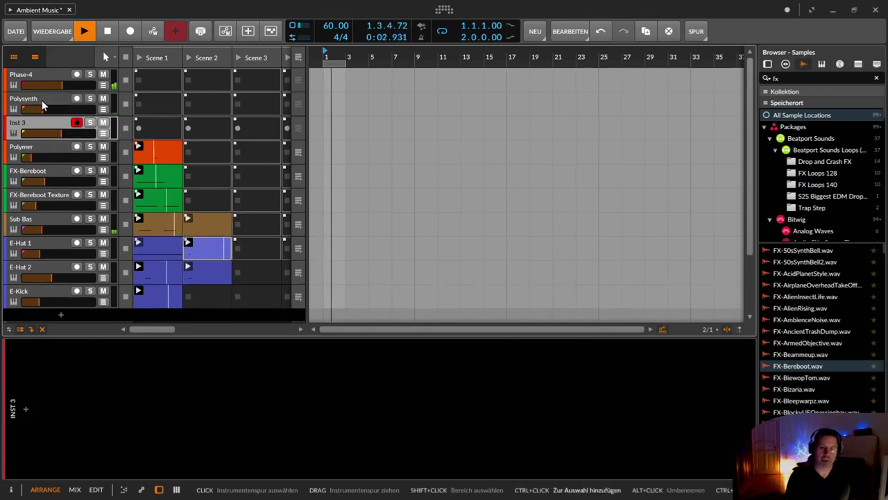
{"action": "left_click", "coordinate": [25, 409]}
{"action": "type", "text": "org"}
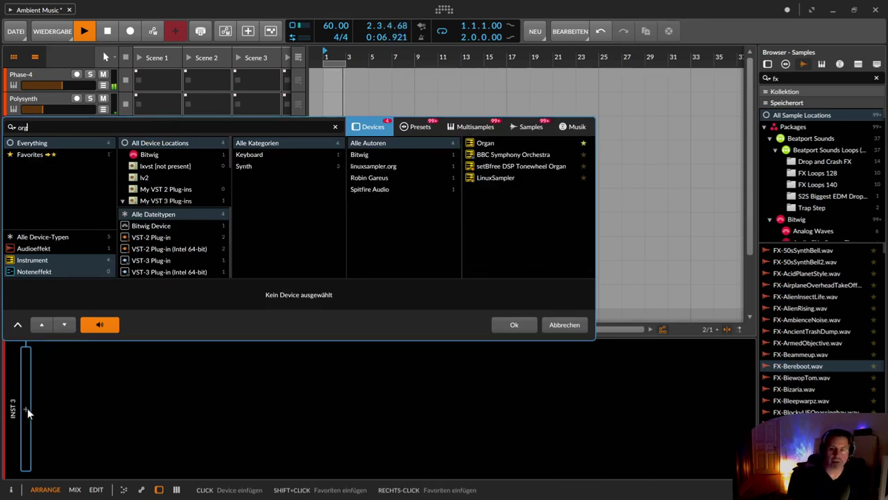
{"action": "key", "text": "Return"}
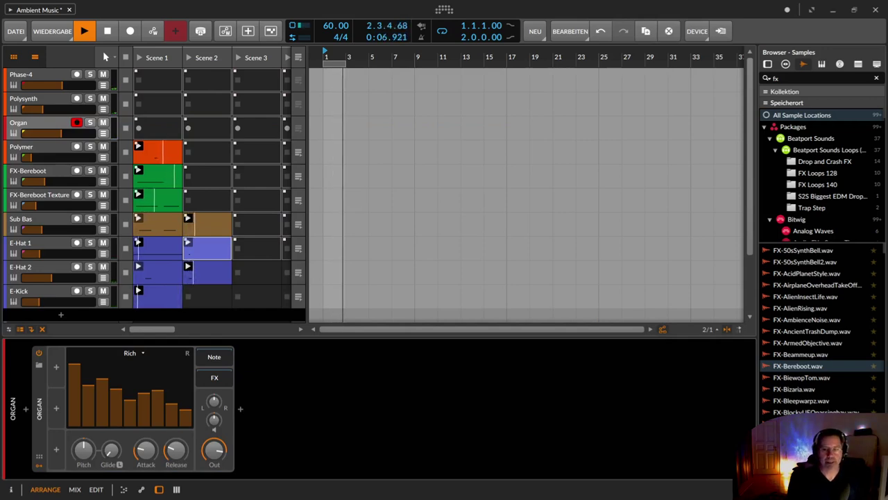
Step: Lower the track volumes of E-Hat 2, E-Hat 1 (-inf dB) and FX-Bereboot Texture (-54.6 dB)
{"action": "left_click", "coordinate": [50, 273]}
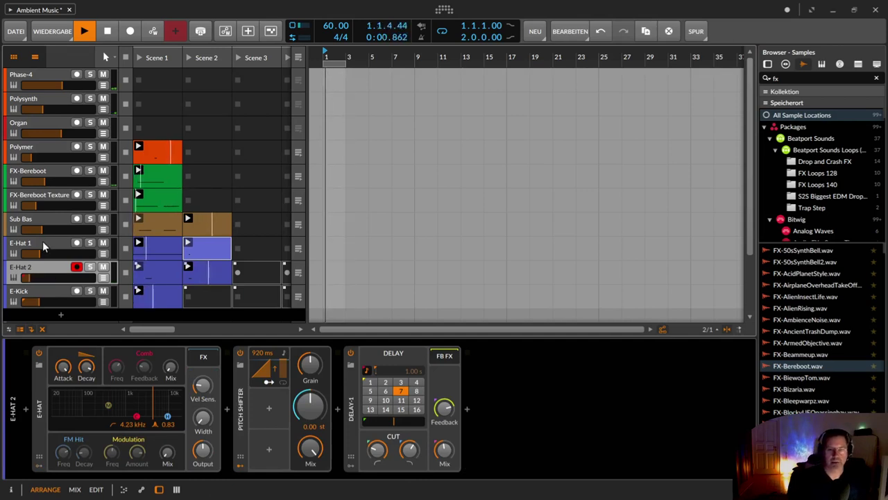
{"action": "left_click", "coordinate": [41, 245]}
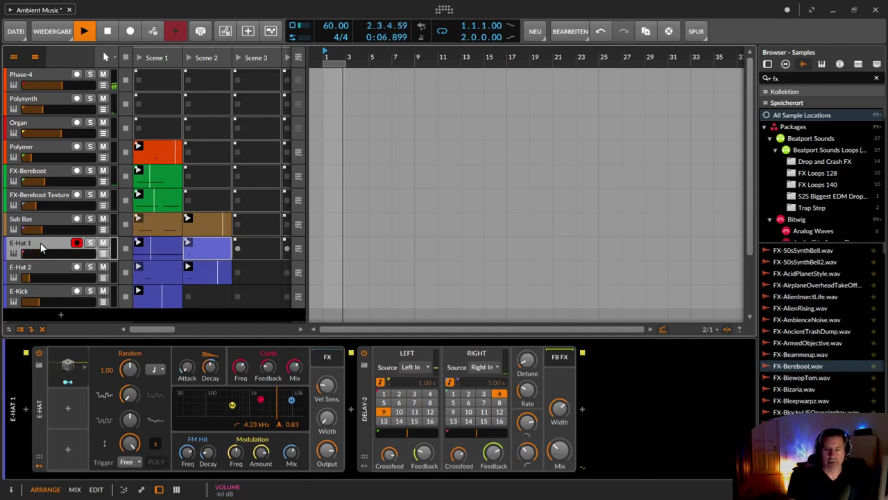
{"action": "left_click", "coordinate": [48, 200]}
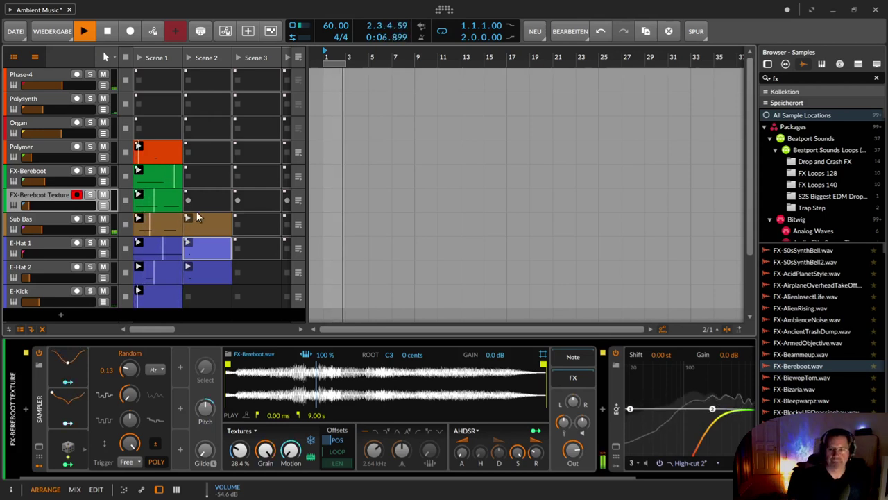
Step: Select the Polymer track and hide the device panel
{"action": "scroll", "coordinate": [196, 214], "scroll_direction": "down", "scroll_amount": 3}
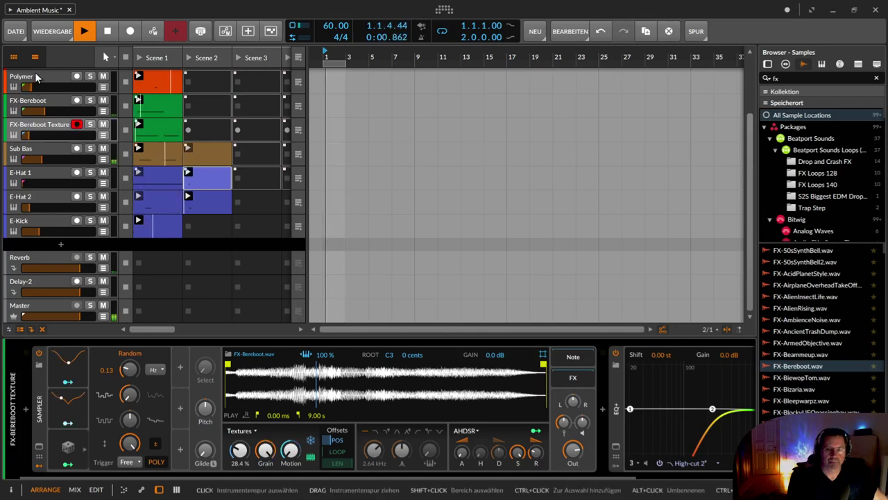
{"action": "scroll", "coordinate": [38, 78], "scroll_direction": "up", "scroll_amount": 3}
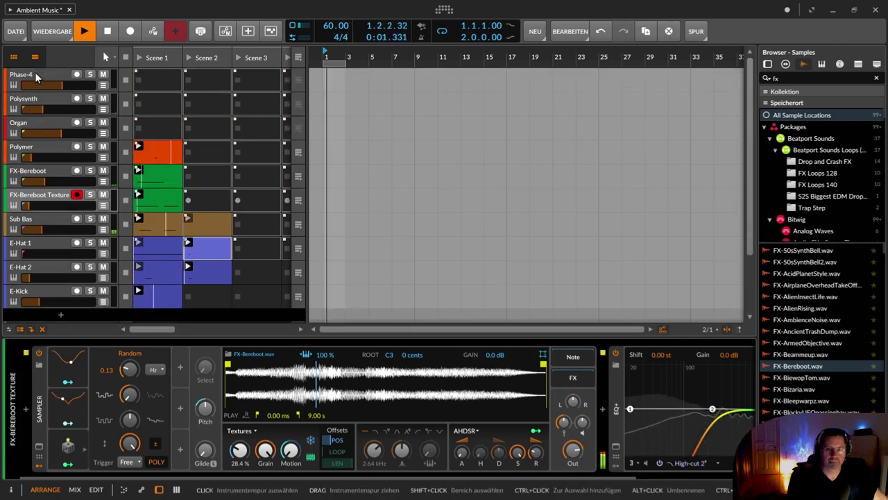
{"action": "left_click", "coordinate": [47, 146]}
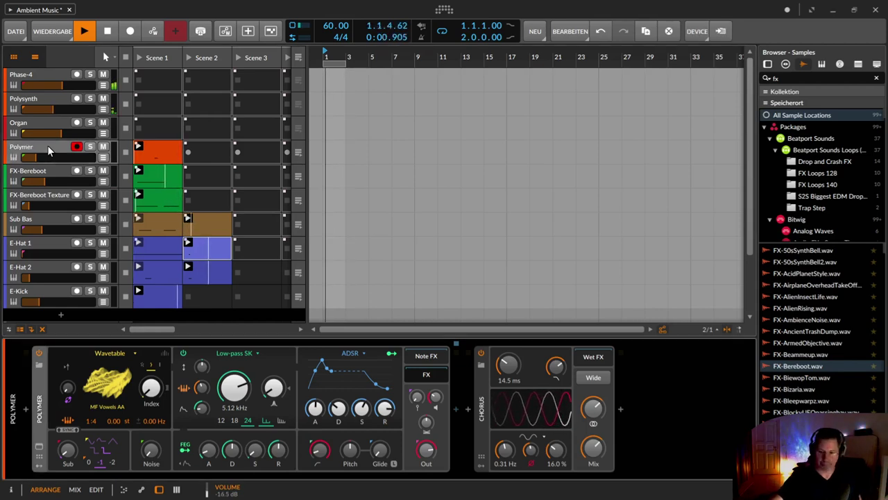
{"action": "key", "text": "d"}
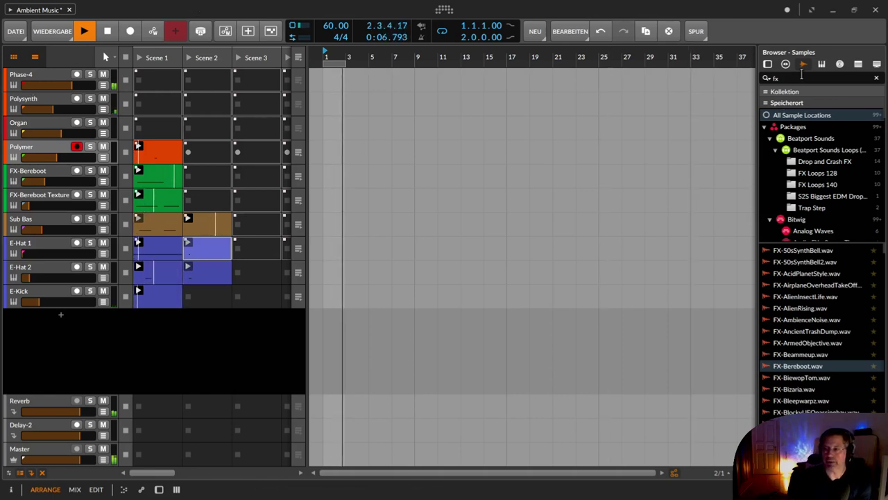
Step: Search the sample browser for "ambienc"
{"action": "left_click_drag", "start_coordinate": [796, 77], "coordinate": [759, 63]}
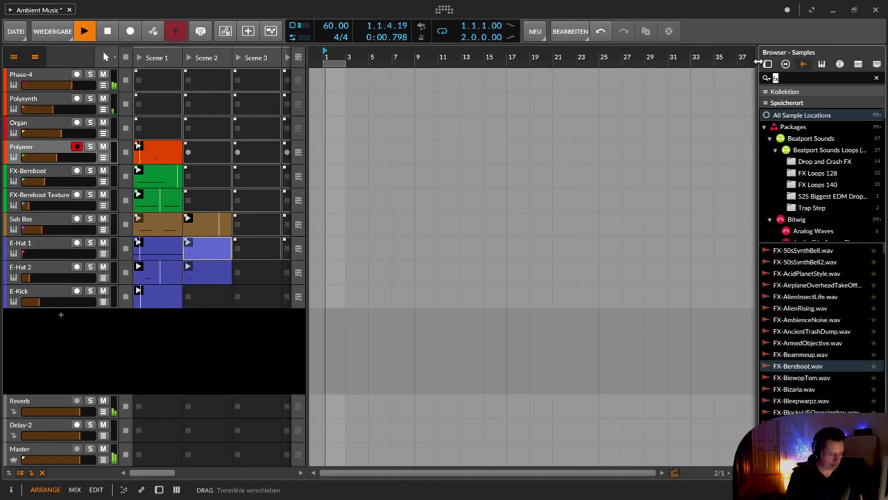
{"action": "type", "text": "ambien"}
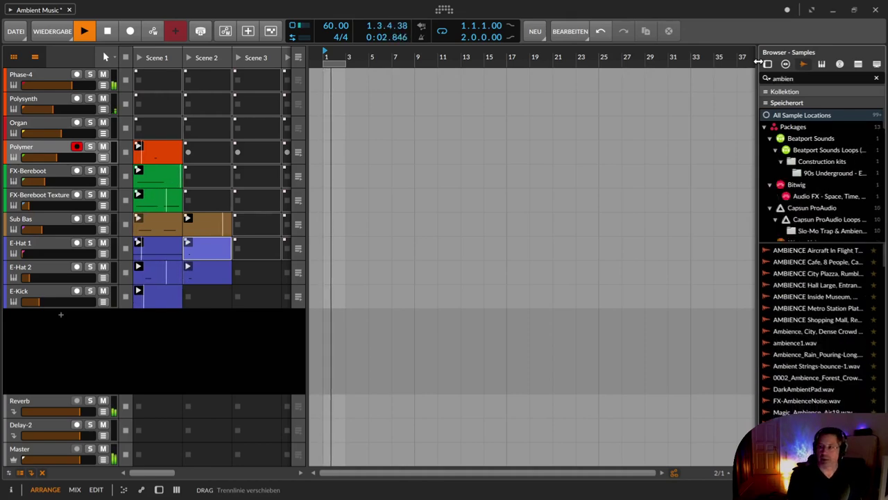
{"action": "type", "text": "c"}
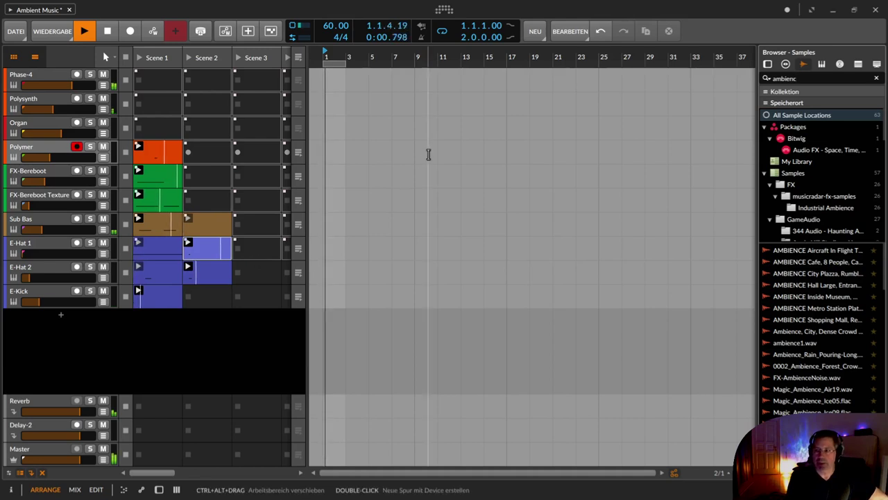
Step: Add a new green audio track below Polymer and lower its volume
{"action": "left_click", "coordinate": [534, 31]}
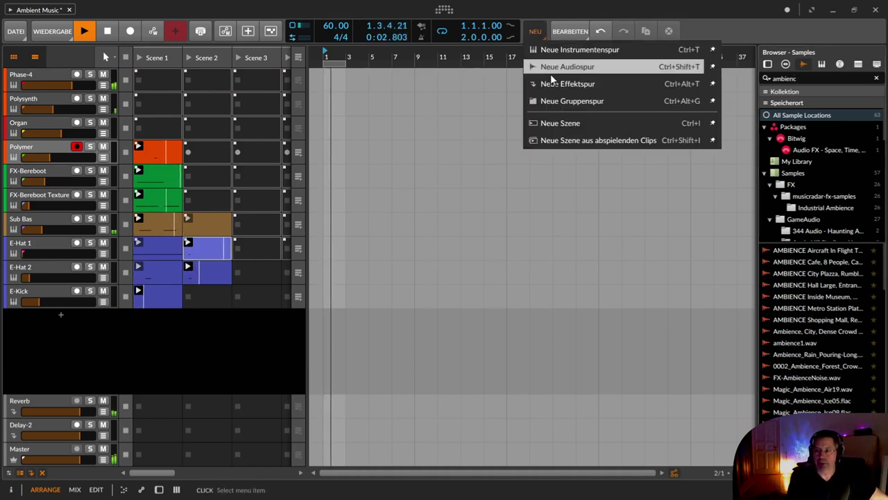
{"action": "left_click", "coordinate": [550, 68]}
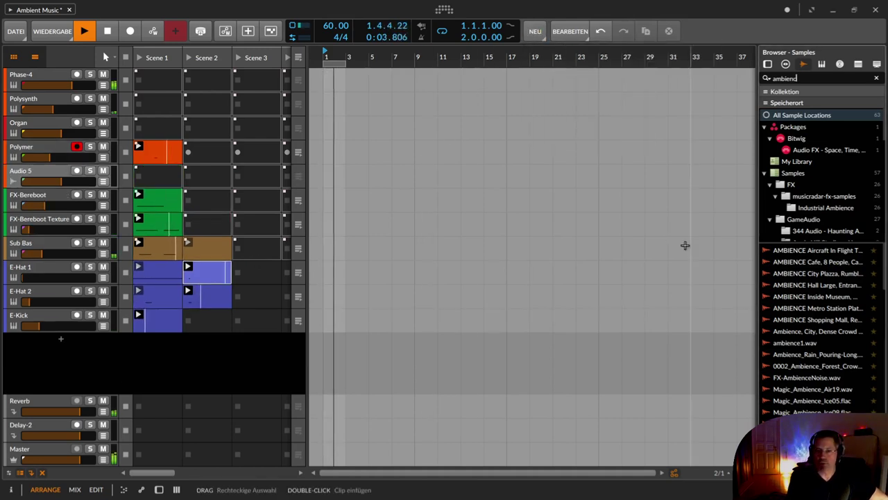
{"action": "left_click", "coordinate": [30, 173]}
{"action": "right_click", "coordinate": [30, 169]}
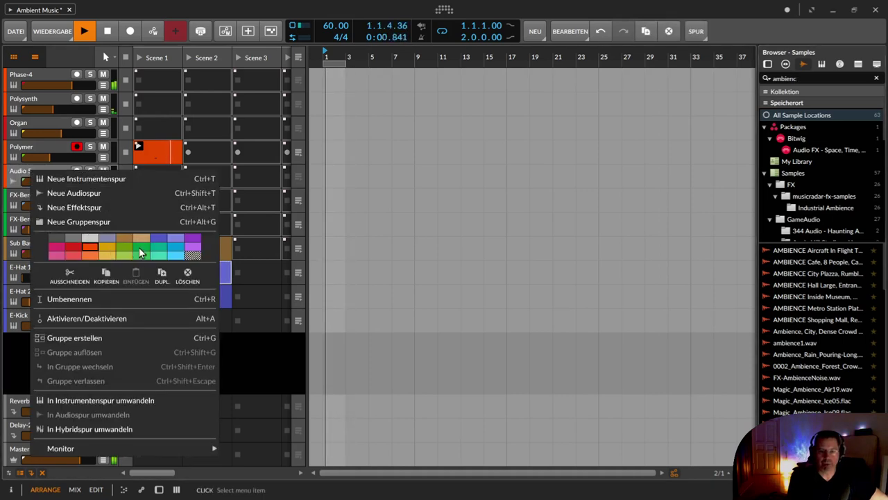
{"action": "left_click", "coordinate": [471, 211]}
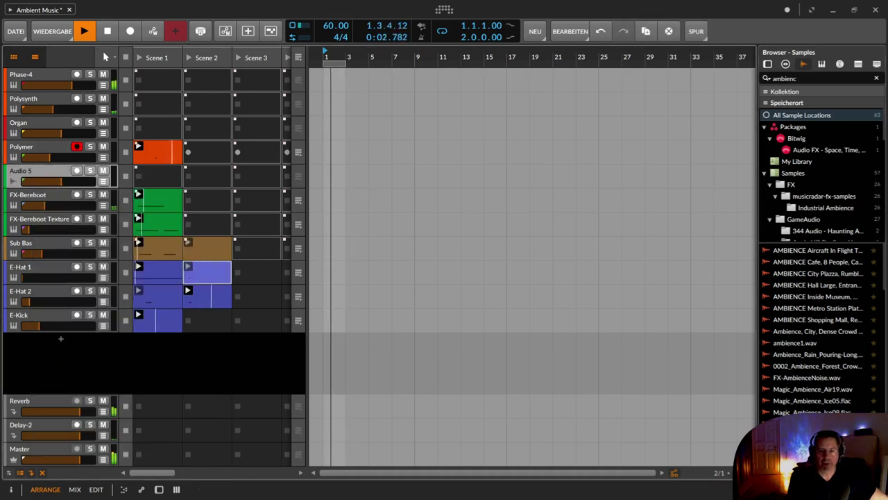
{"action": "left_click_drag", "start_coordinate": [57, 180], "coordinate": [40, 181]}
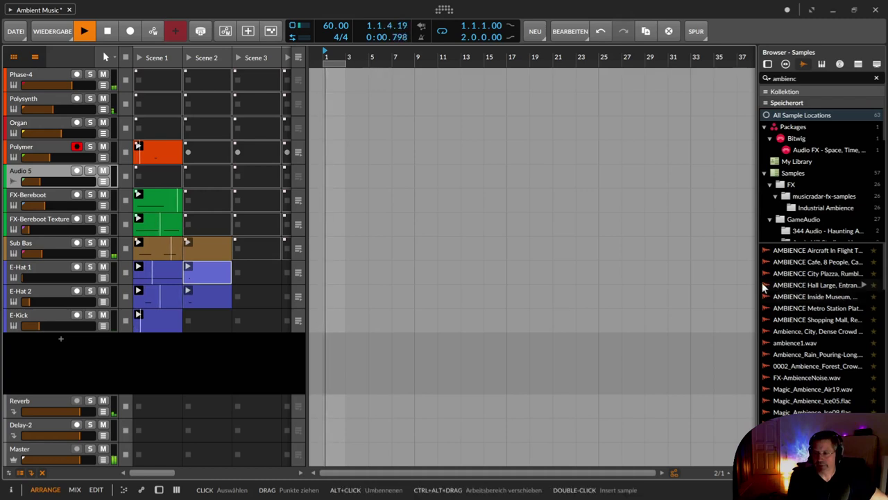
Step: Widen the browser and place 0002_Ambience_Forest_Crows_Birds_Chirping_.flac in the new audio track's Scene 1 slot
{"action": "left_click_drag", "start_coordinate": [758, 283], "coordinate": [678, 281]}
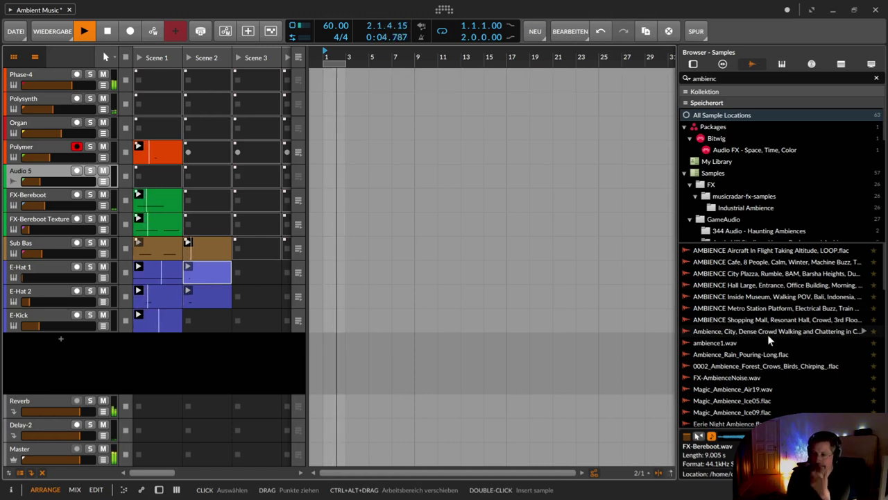
{"action": "left_click", "coordinate": [722, 366]}
{"action": "left_click_drag", "start_coordinate": [278, 399], "coordinate": [146, 179]}
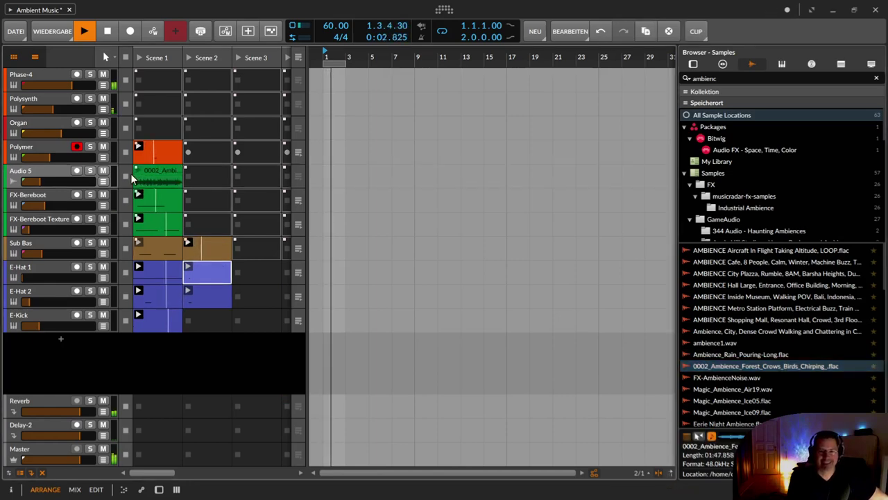
Step: Show the inspector, raise the Audio 5 track's Reverb send to -13.7 dB and launch its Scene 1 forest birds clip
{"action": "left_click", "coordinate": [43, 174]}
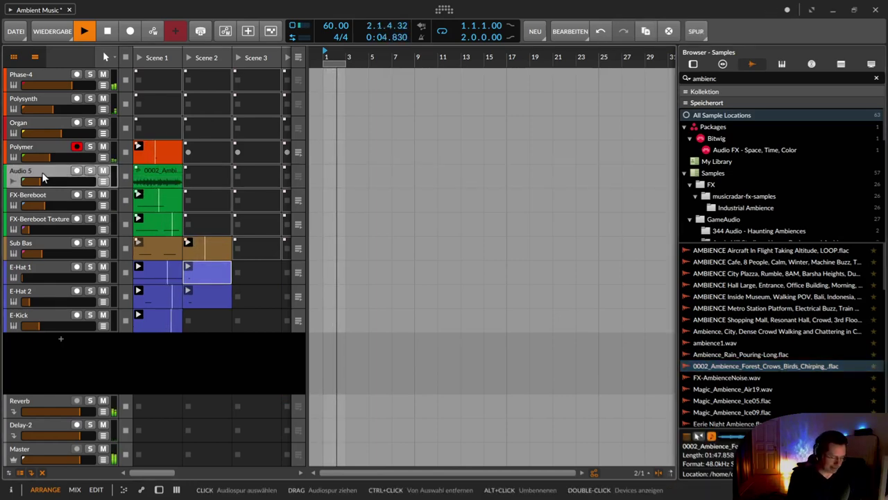
{"action": "key", "text": "i"}
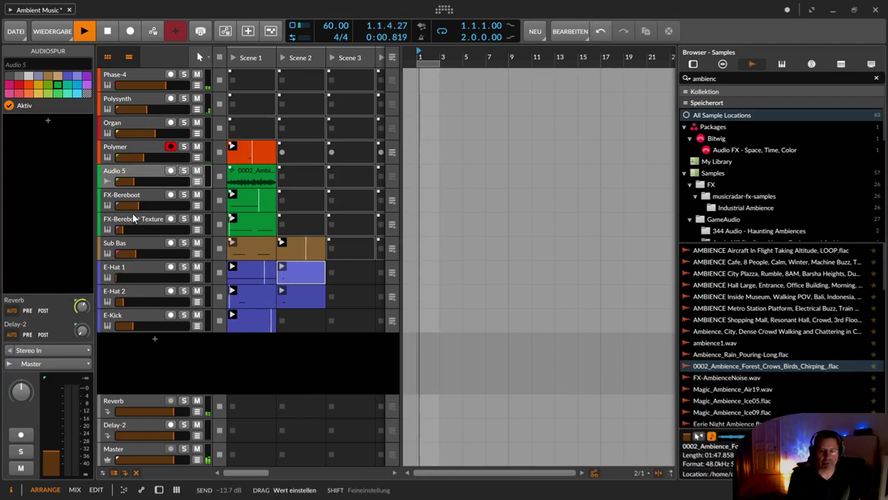
{"action": "left_click", "coordinate": [244, 172]}
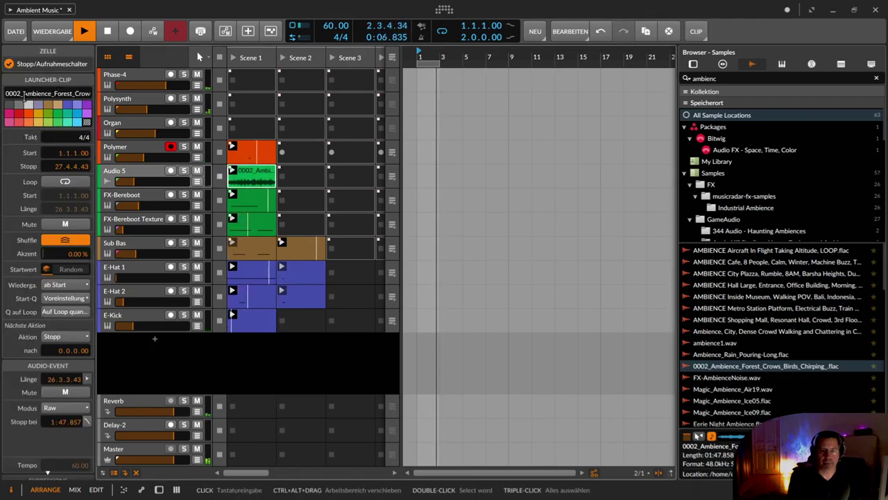
{"action": "left_click_drag", "start_coordinate": [24, 94], "coordinate": [139, 84]}
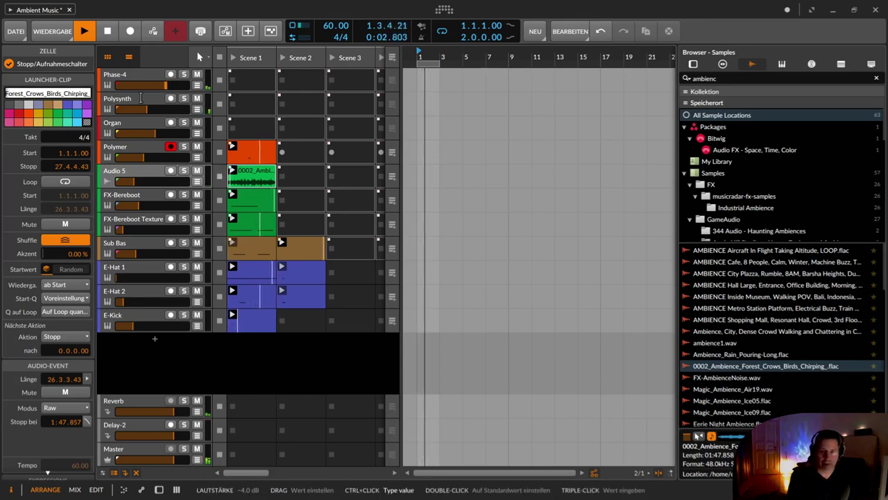
Step: Raise the Audio 5 track's Delay-2 send and lower its track volume slightly
{"action": "left_click", "coordinate": [143, 170]}
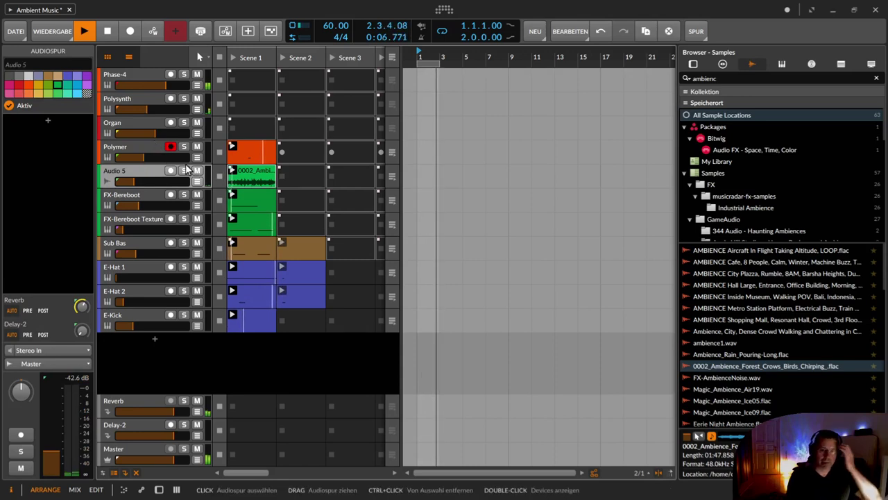
{"action": "left_click_drag", "start_coordinate": [82, 331], "coordinate": [82, 303]}
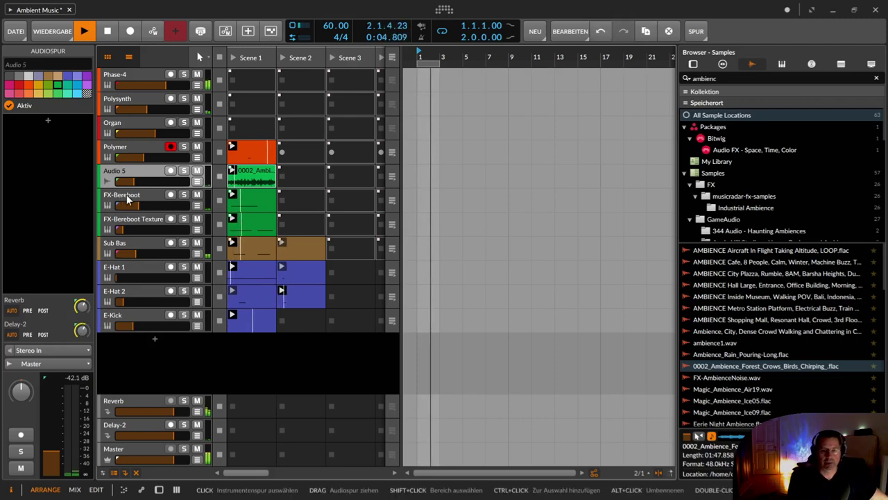
{"action": "left_click_drag", "start_coordinate": [134, 185], "coordinate": [129, 184]}
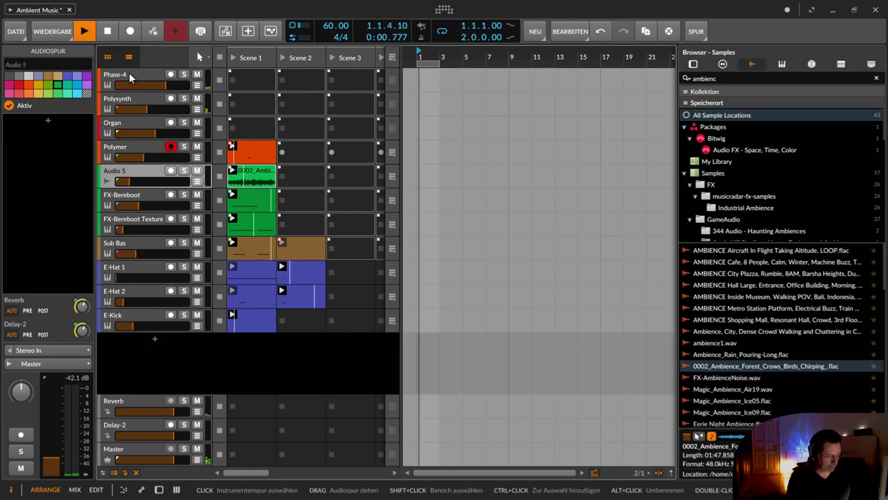
Step: Raise the volumes of all tracks from Phase-4 to E-Kick together, to a shared setting of -1.5 dB, and reselect Audio 5
{"action": "key", "text": "ctrl+a"}
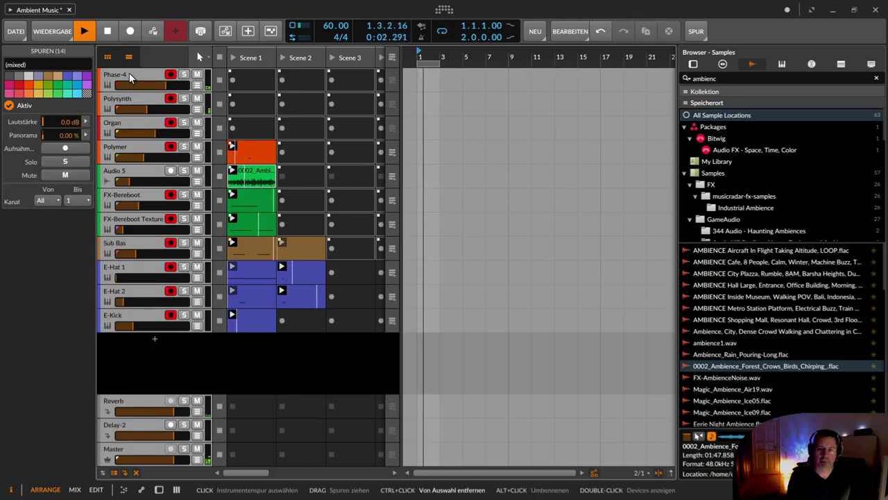
{"action": "left_click", "coordinate": [139, 319]}
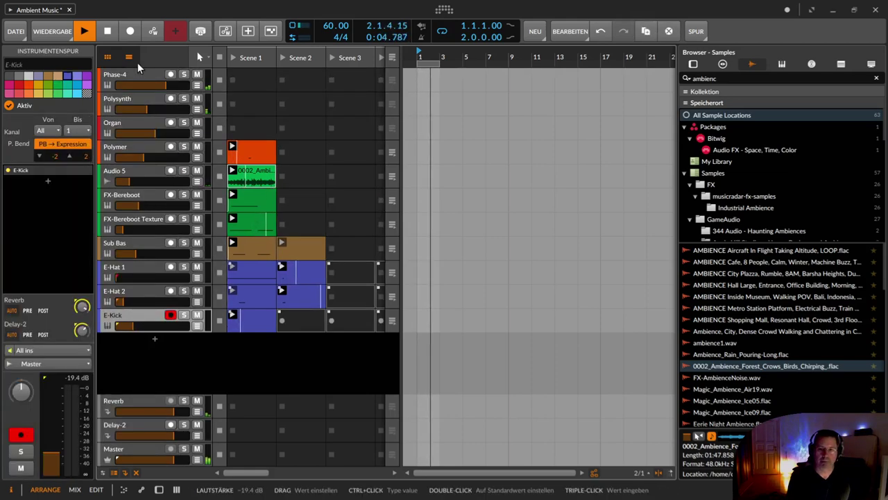
{"action": "left_click", "coordinate": [109, 83], "text": "shift"}
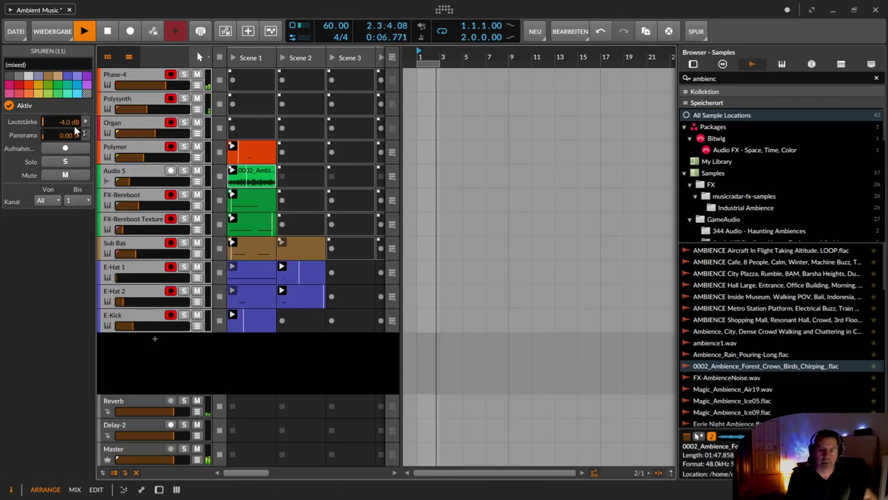
{"action": "mouse_move", "coordinate": [66, 122]}
{"action": "left_mouse_down"}
{"action": "mouse_move", "coordinate": [66, 96]}
{"action": "mouse_move", "coordinate": [66, 105]}
{"action": "left_mouse_up"}
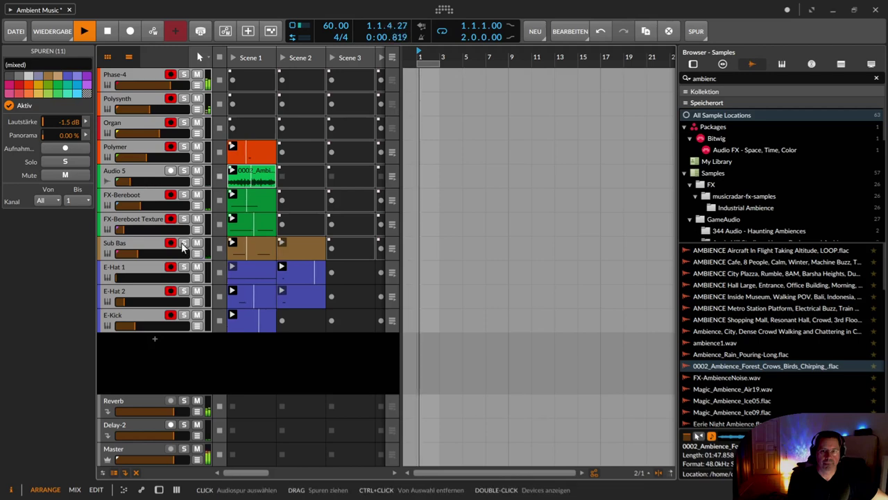
{"action": "left_click", "coordinate": [138, 171]}
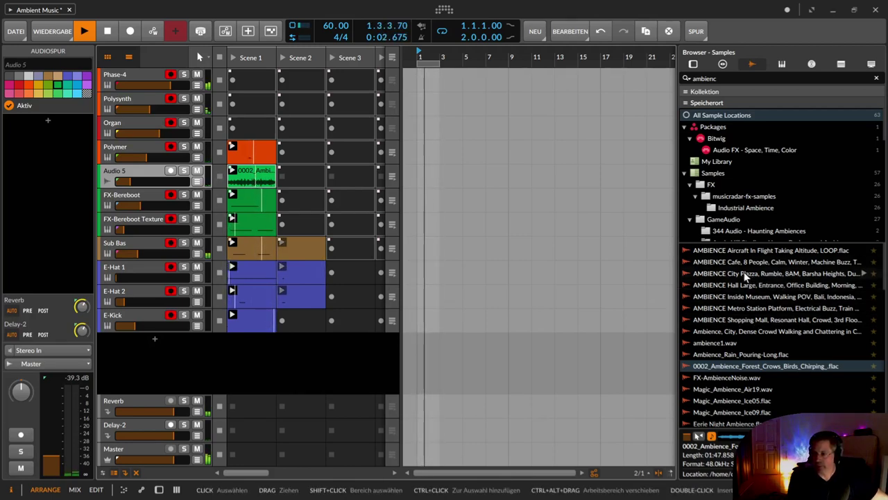
Step: On the Audio 5 track, place the "AMBIENCE Cafe, 8 People" sample in Scene 2 and the "AMBIENCE City Plazza" sample in Scene 3
{"action": "left_click_drag", "start_coordinate": [743, 261], "coordinate": [306, 180]}
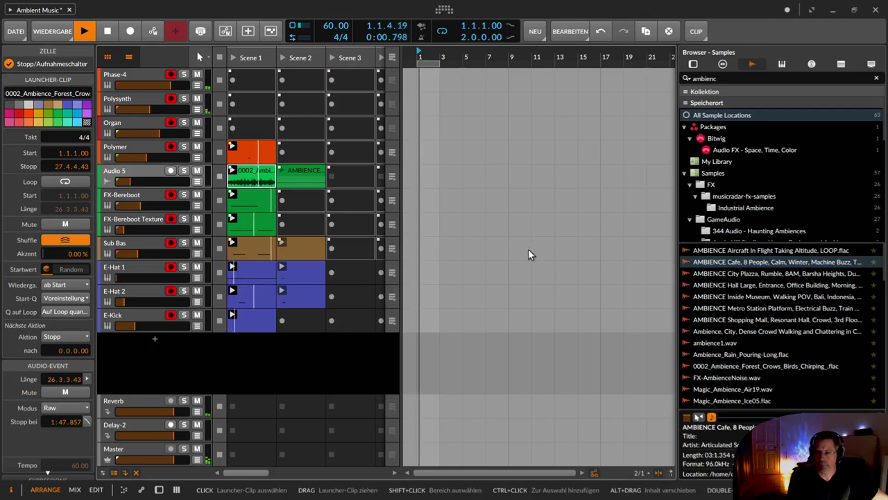
{"action": "left_click", "coordinate": [755, 273]}
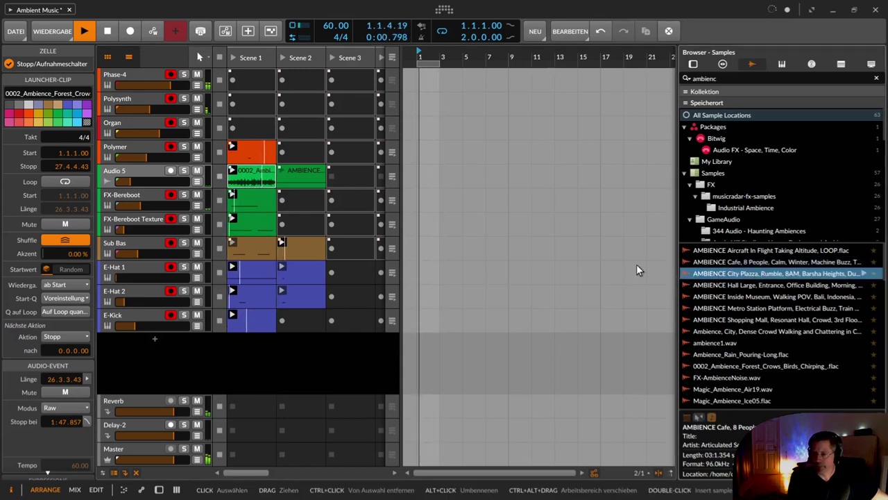
{"action": "left_click_drag", "start_coordinate": [391, 213], "coordinate": [340, 184]}
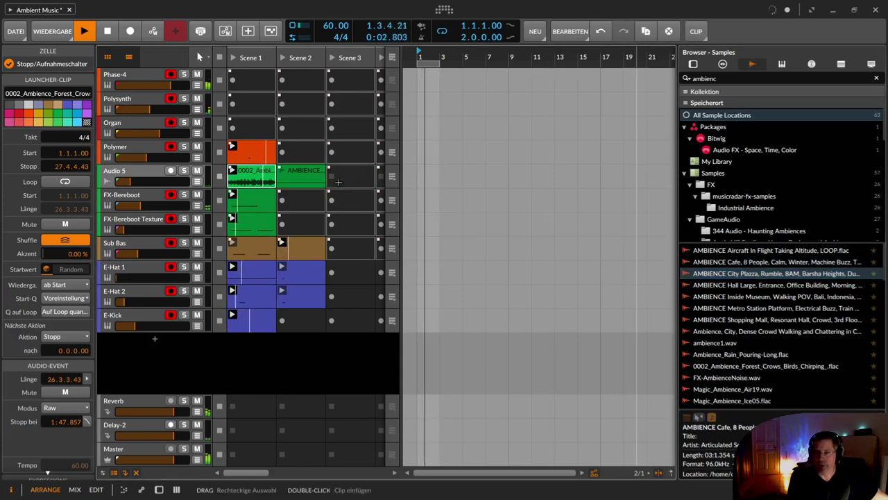
Step: Open Audio 5's Scene 2 cafe clip in the detail editor and reload the same cafe sample into its slot
{"action": "left_click", "coordinate": [308, 176]}
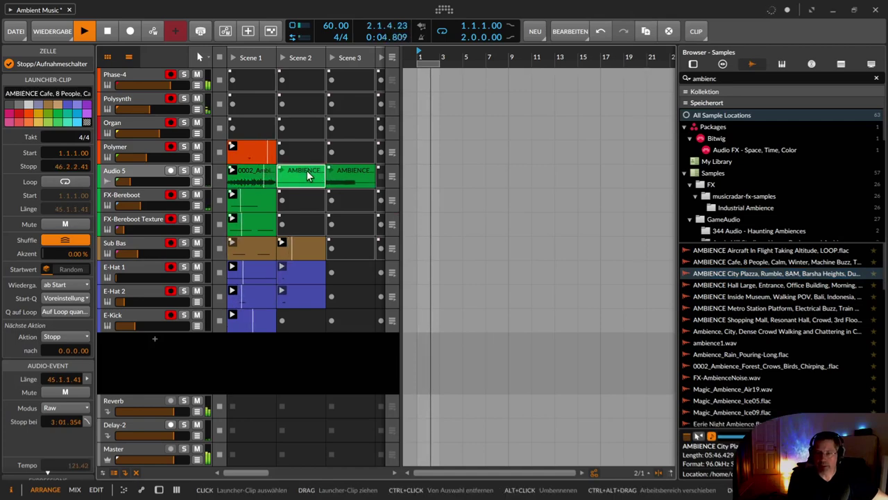
{"action": "double_click", "coordinate": [308, 175]}
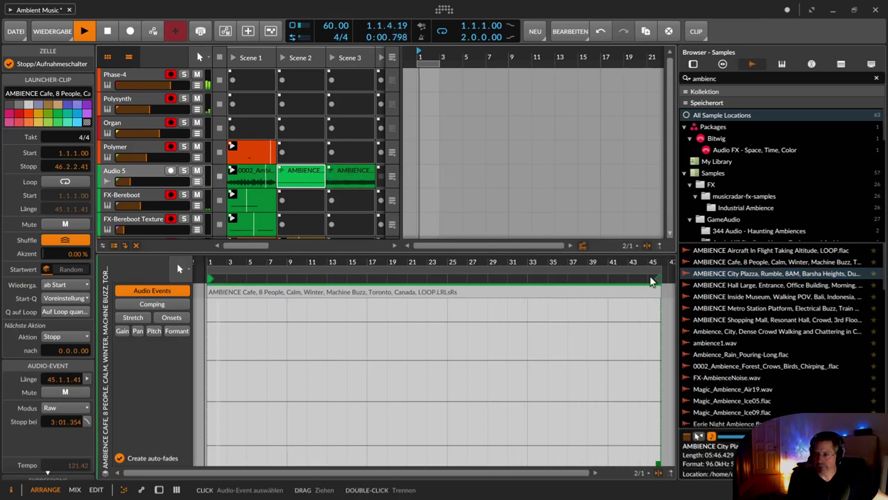
{"action": "left_click_drag", "start_coordinate": [756, 262], "coordinate": [296, 177]}
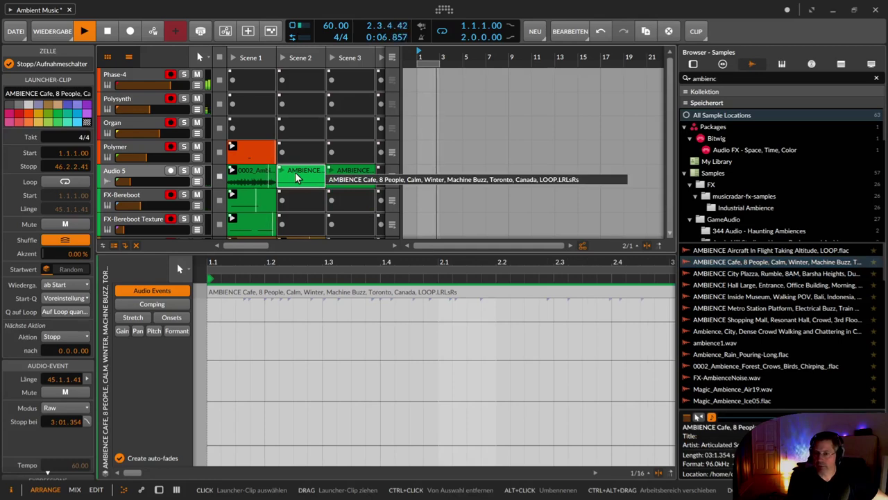
{"action": "double_click", "coordinate": [298, 178]}
{"action": "left_click", "coordinate": [298, 179]}
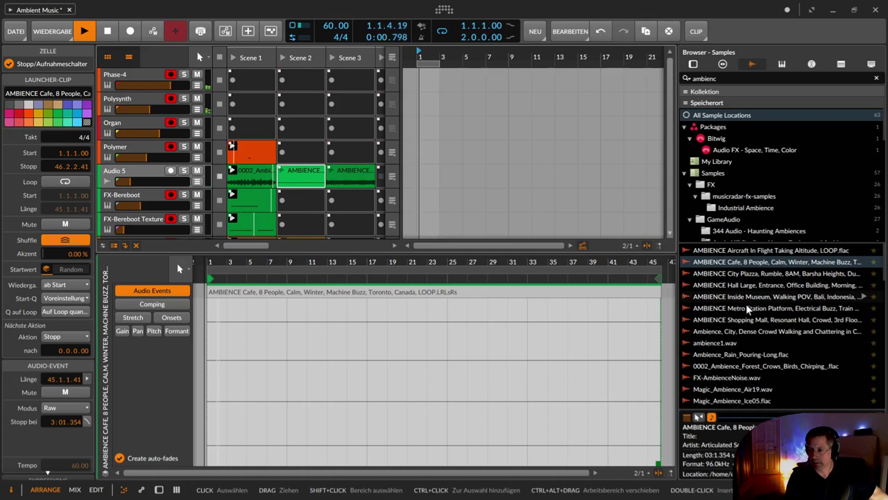
Step: Swap Audio 5's Scene 2 clip to the "AMBIENCE Inside Museum" sample and back to the "AMBIENCE Cafe, 8 People" sample
{"action": "left_click", "coordinate": [738, 297]}
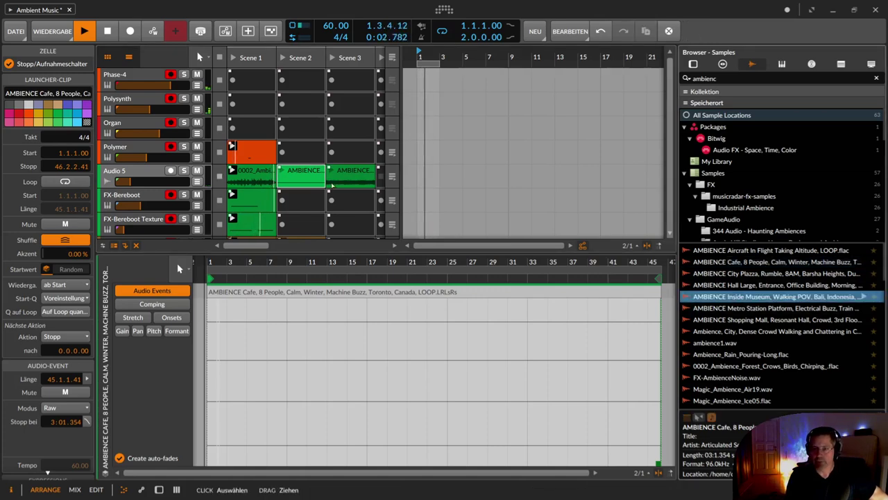
{"action": "left_click_drag", "start_coordinate": [283, 174], "coordinate": [289, 176]}
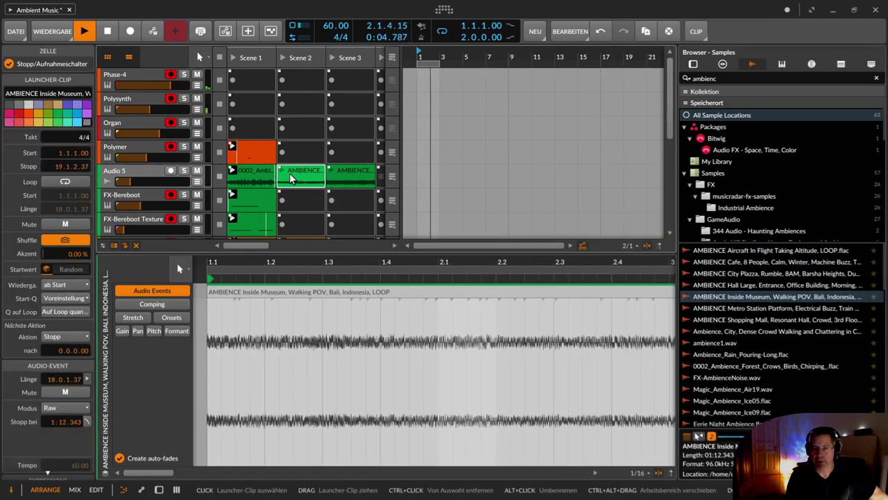
{"action": "left_click", "coordinate": [761, 262]}
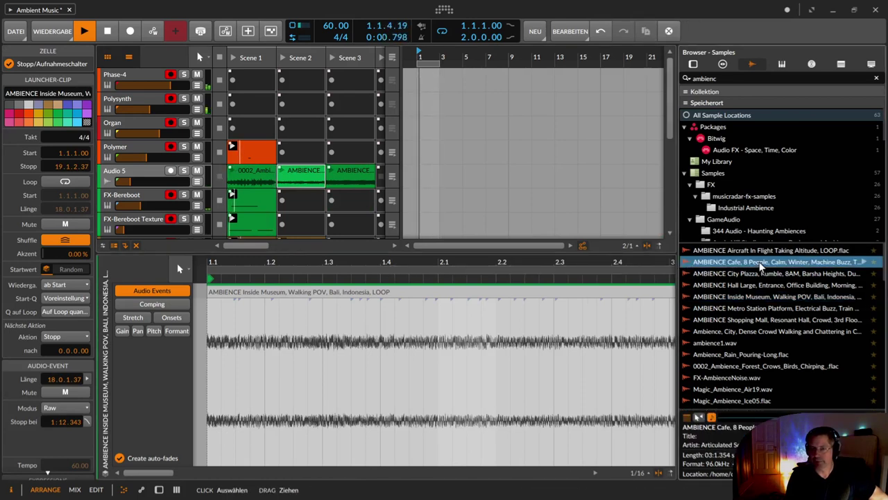
{"action": "left_click_drag", "start_coordinate": [424, 228], "coordinate": [271, 173]}
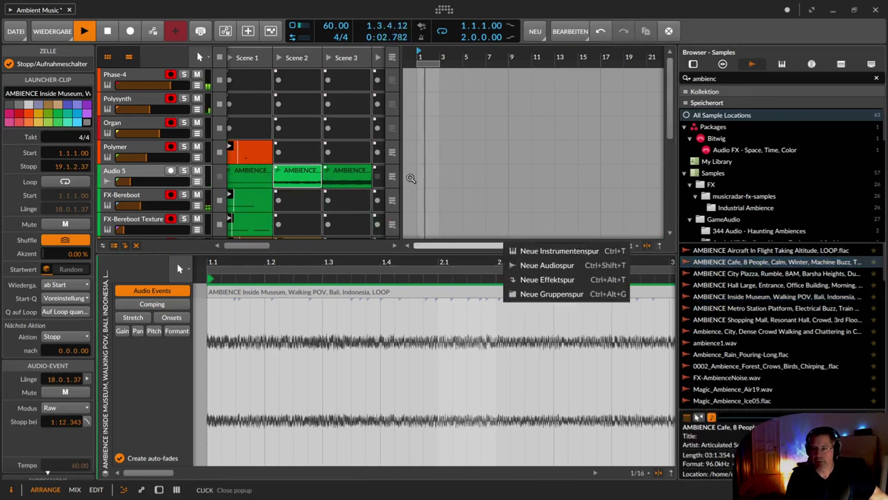
{"action": "left_click", "coordinate": [412, 179]}
{"action": "left_click_drag", "start_coordinate": [741, 264], "coordinate": [292, 178]}
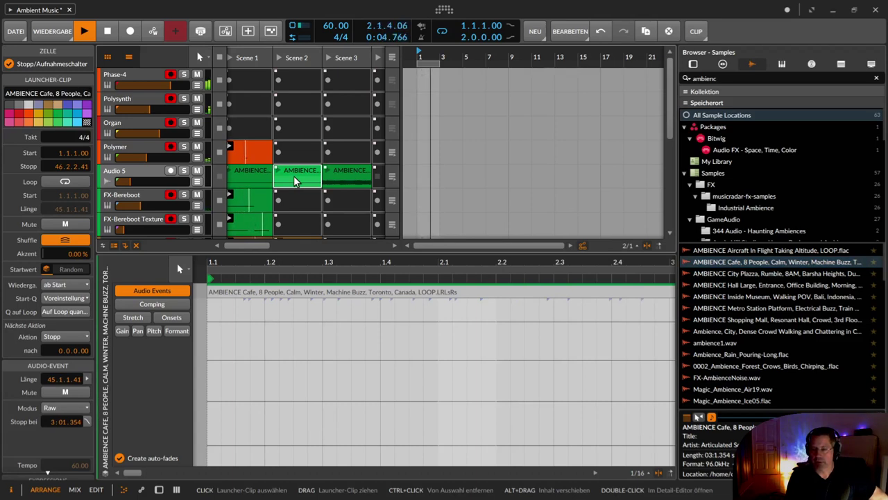
Step: Launch the cafe clip in Scene 2 of Audio 5 and adjust its audio event's volume in the detail editor
{"action": "double_click", "coordinate": [295, 181]}
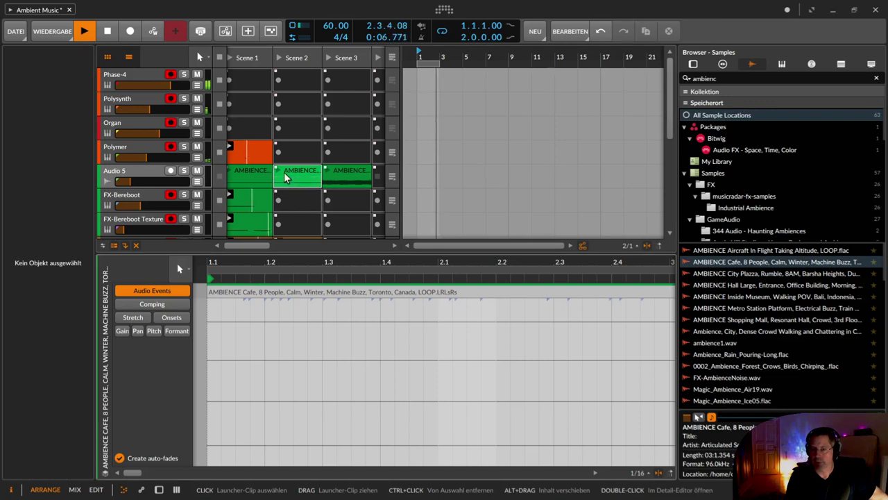
{"action": "left_click_drag", "start_coordinate": [276, 245], "coordinate": [254, 248]}
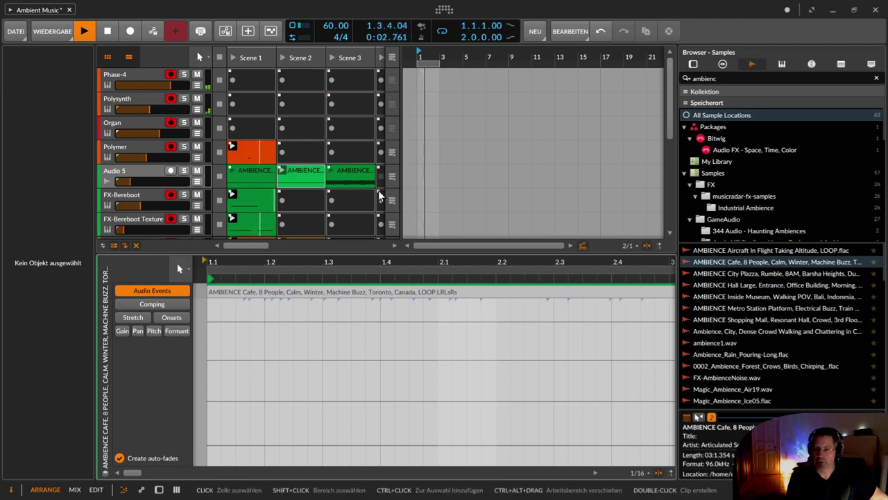
{"action": "left_click_drag", "start_coordinate": [453, 265], "coordinate": [309, 148]}
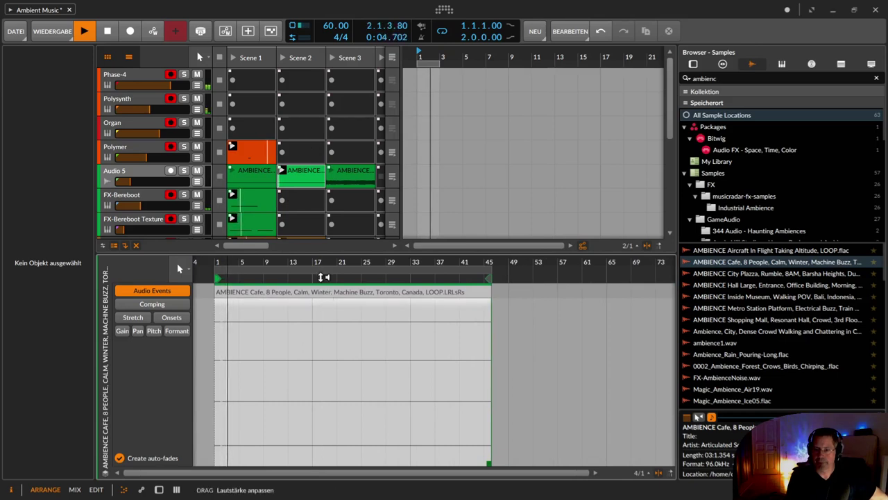
{"action": "left_click_drag", "start_coordinate": [322, 296], "coordinate": [321, 246]}
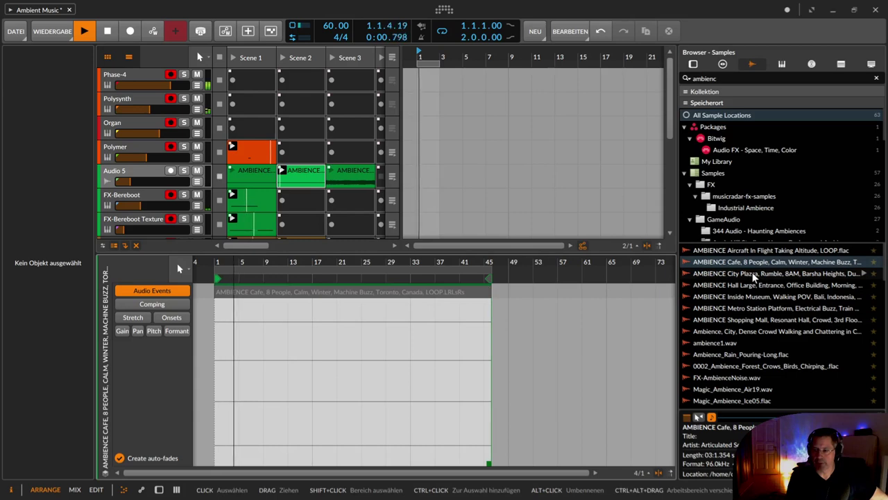
Step: Launch Audio 5's City Plazza clip in Scene 3 and replace its Scene 2 clip with the "Ambience, City, Dense Crowd Walking and Chattering" sample
{"action": "left_click", "coordinate": [753, 275]}
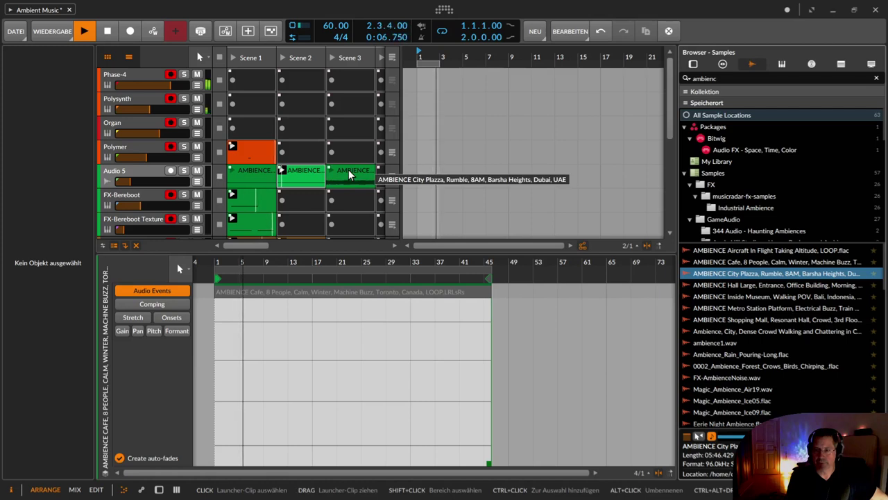
{"action": "left_click", "coordinate": [329, 171]}
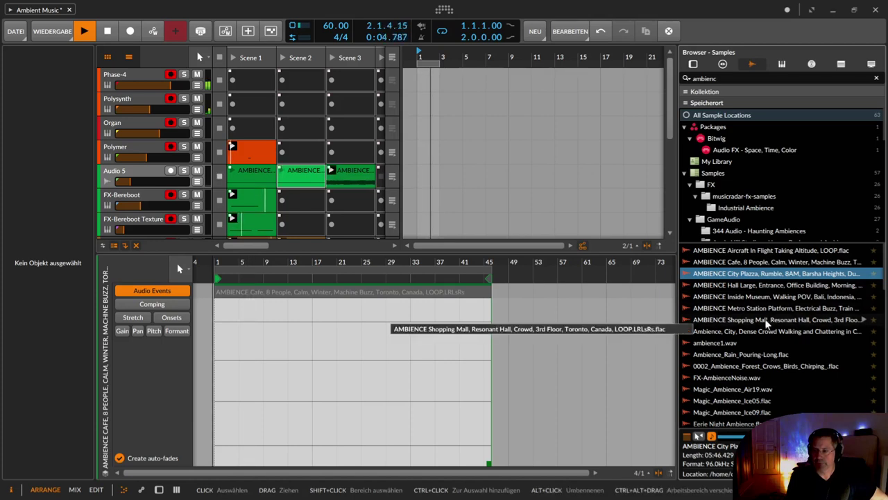
{"action": "left_click_drag", "start_coordinate": [766, 336], "coordinate": [296, 179]}
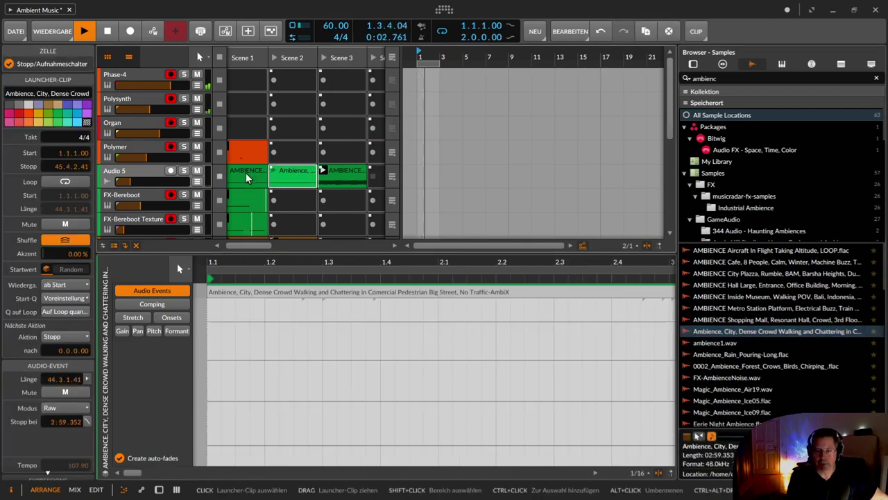
Step: On Audio 5, restore the 0002_Ambience_Forest_Crows_Birds_Chirping_.flac sample in Scene 1 and add Ambience_Rain_Pouring-Long.flac to Scene 4
{"action": "left_click", "coordinate": [244, 179]}
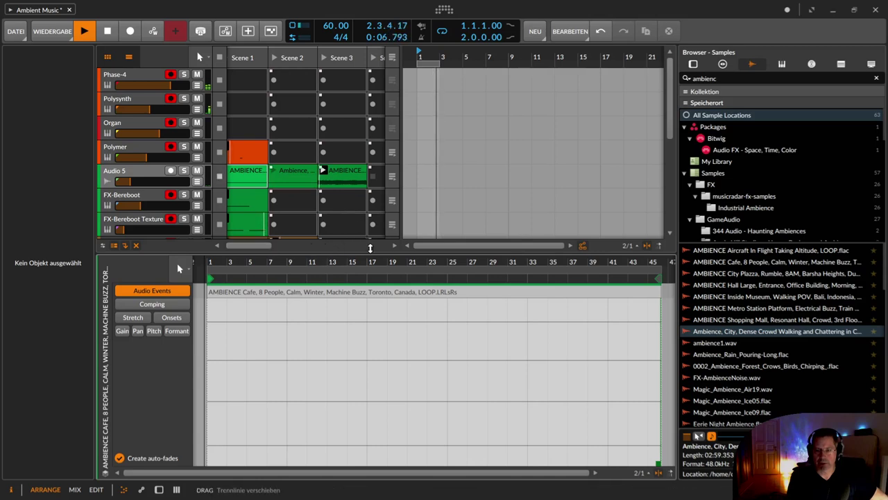
{"action": "left_click_drag", "start_coordinate": [269, 245], "coordinate": [254, 247]}
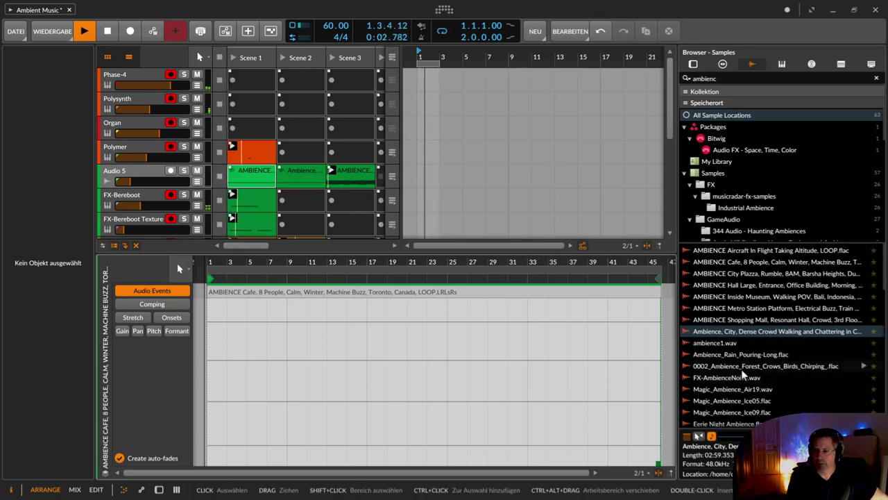
{"action": "left_click_drag", "start_coordinate": [742, 368], "coordinate": [254, 178]}
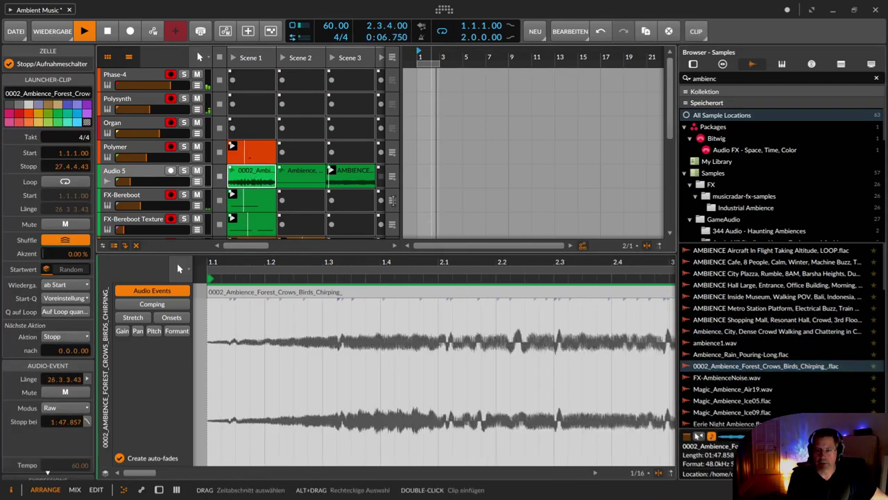
{"action": "left_click", "coordinate": [725, 355]}
{"action": "left_click_drag", "start_coordinate": [645, 328], "coordinate": [371, 180]}
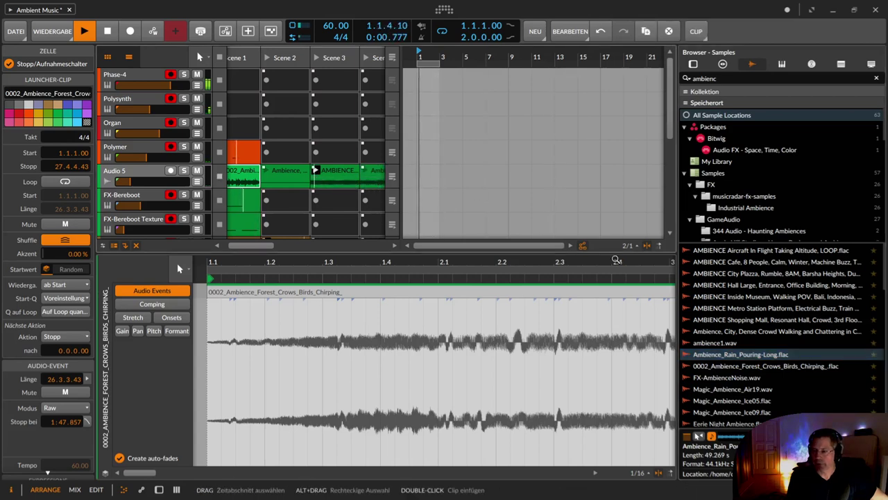
Step: Audition Magic_Ambience_Air19.wav and look through the remaining ambience samples in the browser
{"action": "left_click", "coordinate": [740, 390]}
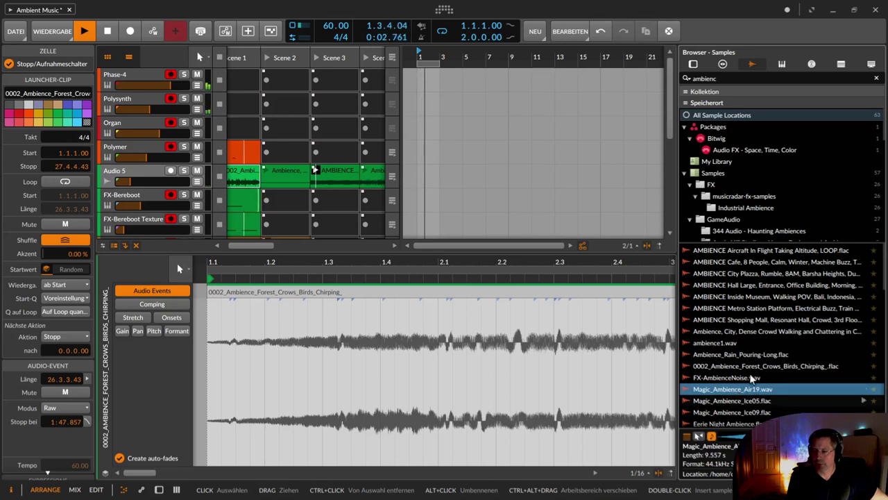
{"action": "scroll", "coordinate": [752, 375], "scroll_direction": "down", "scroll_amount": 4}
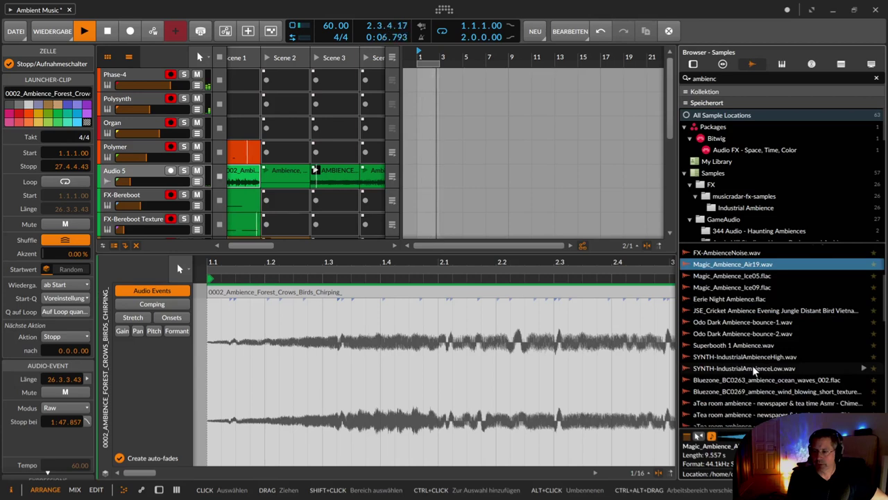
{"action": "scroll", "coordinate": [753, 371], "scroll_direction": "down", "scroll_amount": 1}
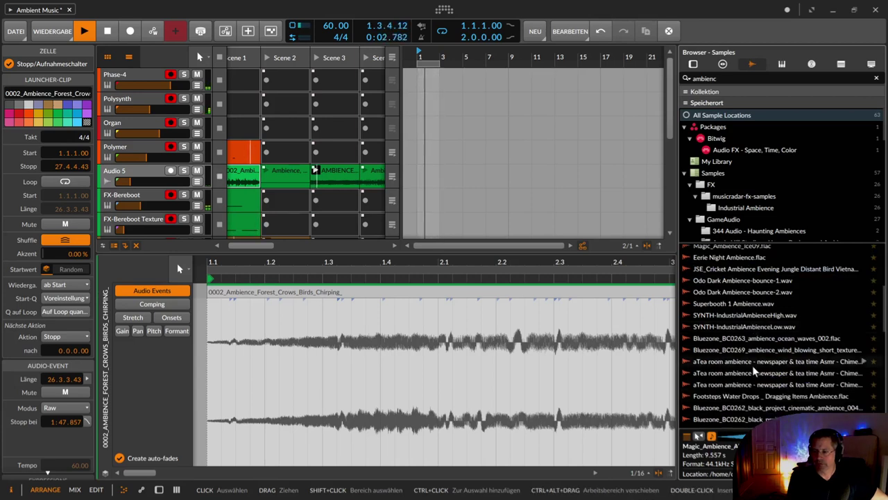
{"action": "scroll", "coordinate": [754, 371], "scroll_direction": "up", "scroll_amount": 2}
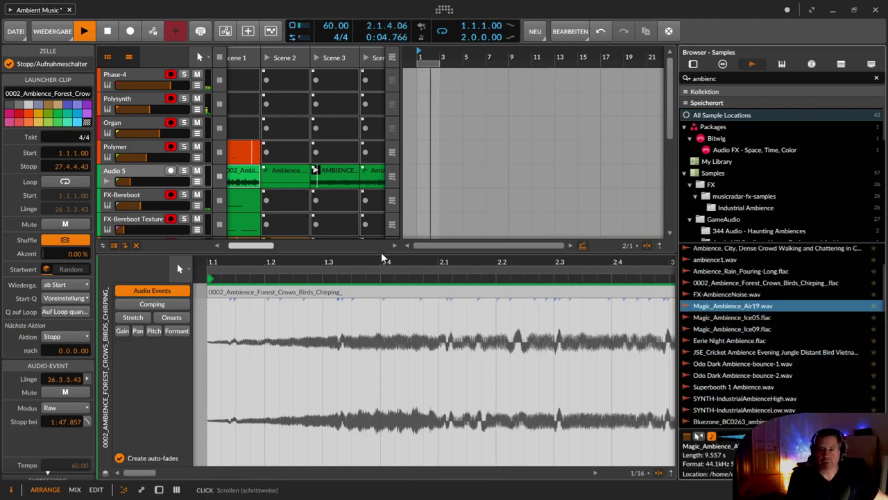
Step: Enlarge the clip launcher area and duplicate the Audio 5 track with its clips three times
{"action": "left_click_drag", "start_coordinate": [381, 254], "coordinate": [381, 321]}
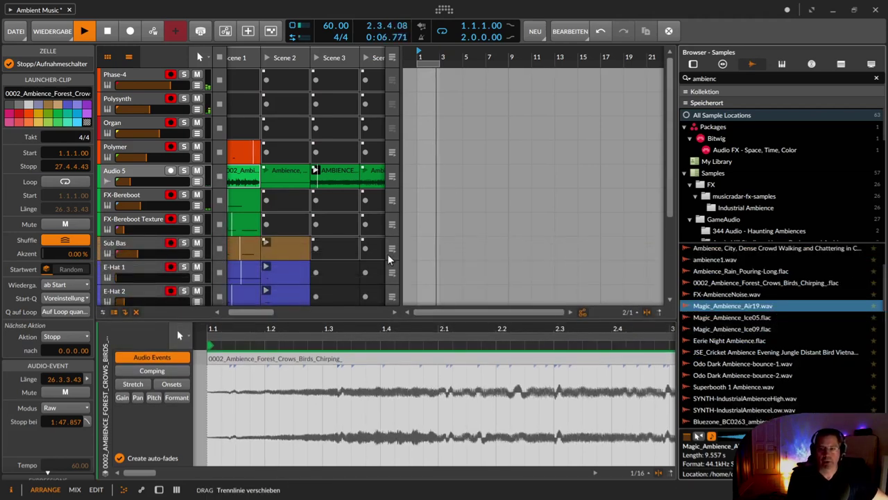
{"action": "left_click_drag", "start_coordinate": [400, 119], "coordinate": [487, 111]}
{"action": "left_click", "coordinate": [142, 174]}
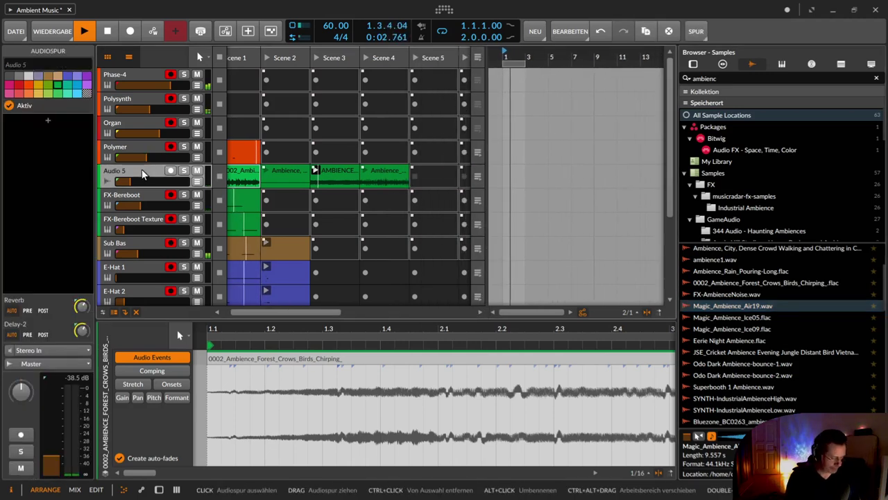
{"action": "key", "text": "ctrl+d"}
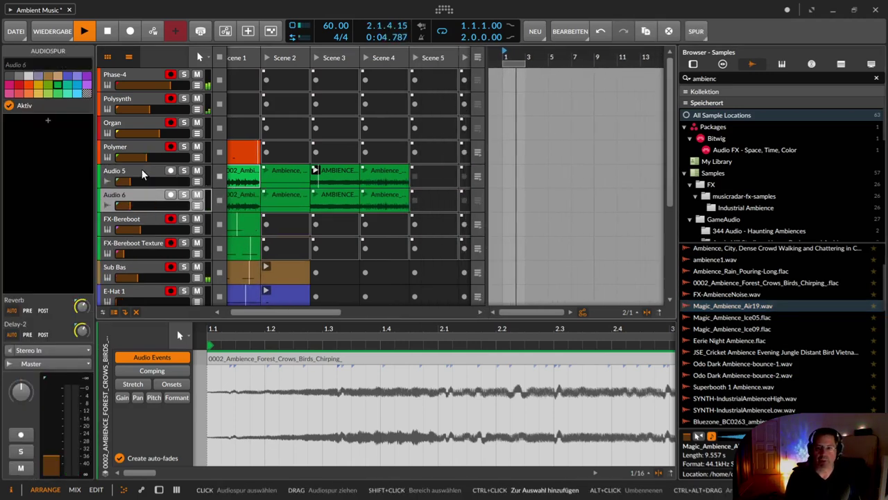
{"action": "key", "text": "ctrl+d"}
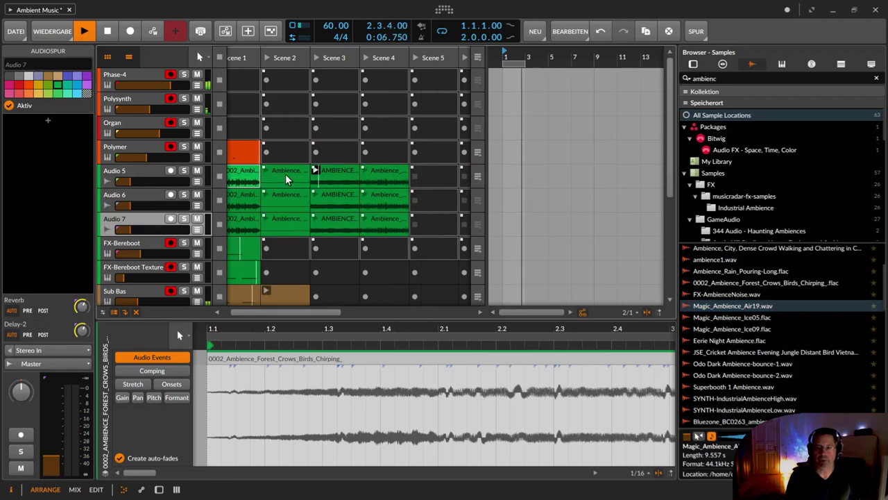
{"action": "key", "text": "ctrl+d"}
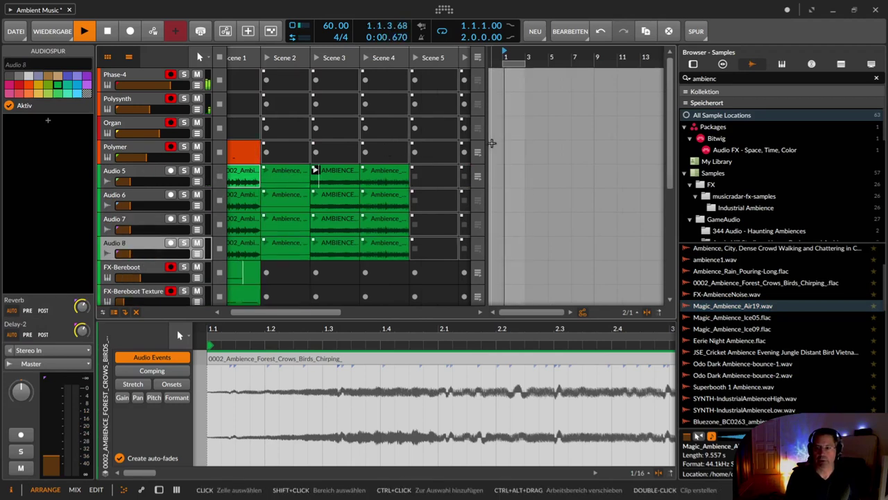
Step: Raise the Audio 5 track's volume to about -21.3 dB
{"action": "left_click_drag", "start_coordinate": [324, 312], "coordinate": [268, 297]}
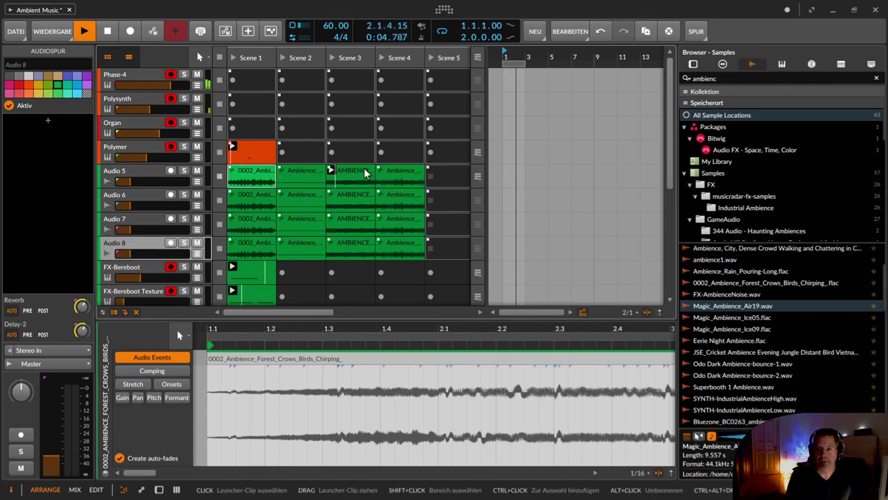
{"action": "left_click_drag", "start_coordinate": [129, 184], "coordinate": [135, 183]}
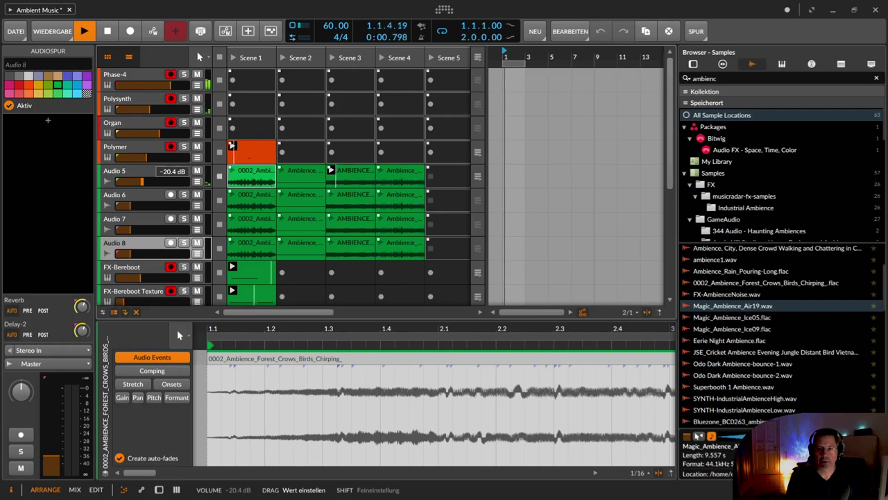
{"action": "left_click_drag", "start_coordinate": [141, 183], "coordinate": [141, 183]}
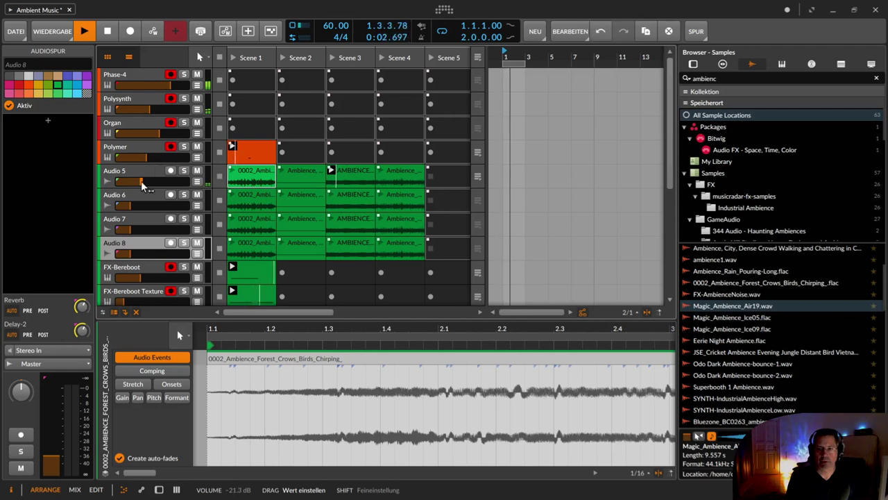
Step: Launch the Scene 4 clip on Audio 6 and the Scene 1 clip on Audio 7 alongside Audio 5's Scene 3 clip
{"action": "left_click", "coordinate": [349, 172]}
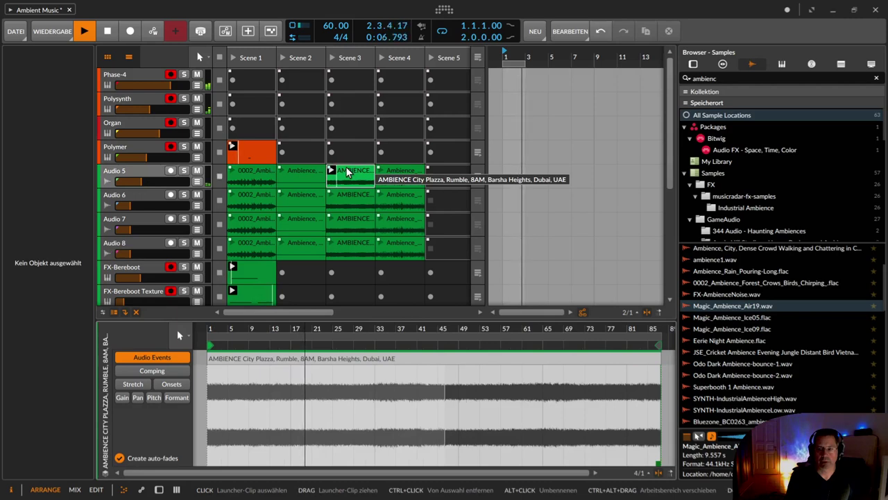
{"action": "left_click", "coordinate": [380, 200]}
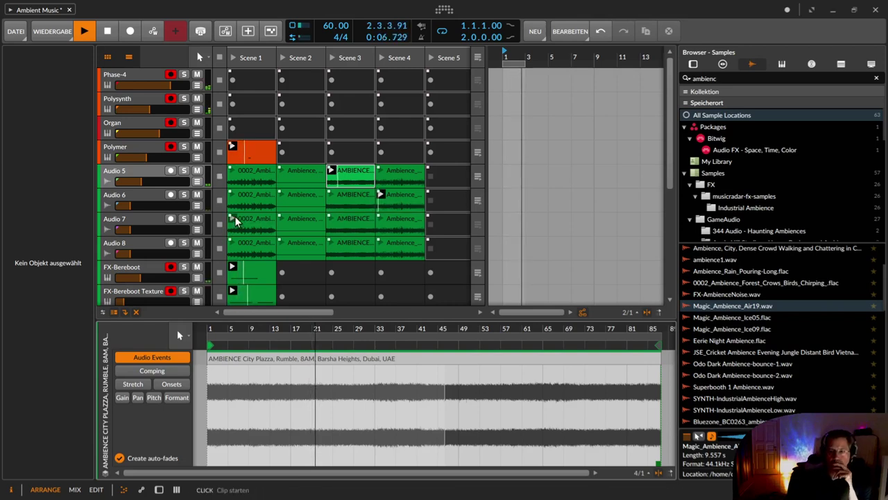
{"action": "left_click", "coordinate": [233, 220]}
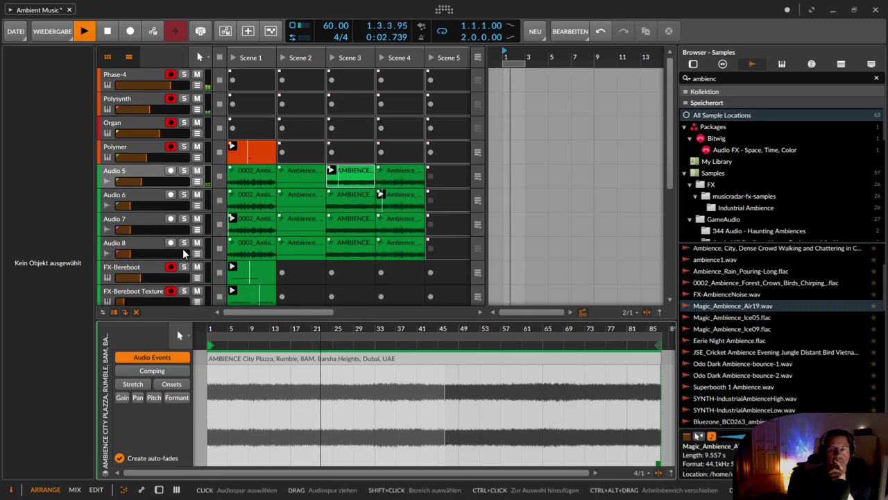
Step: Group the four ambience tracks Audio 5 through Audio 8 into one group track
{"action": "left_click", "coordinate": [154, 246]}
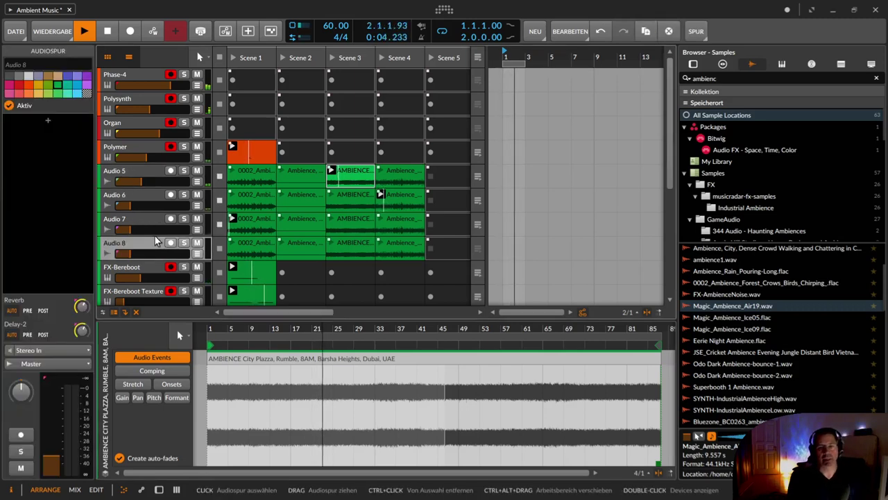
{"action": "left_click", "coordinate": [132, 176], "text": "shift"}
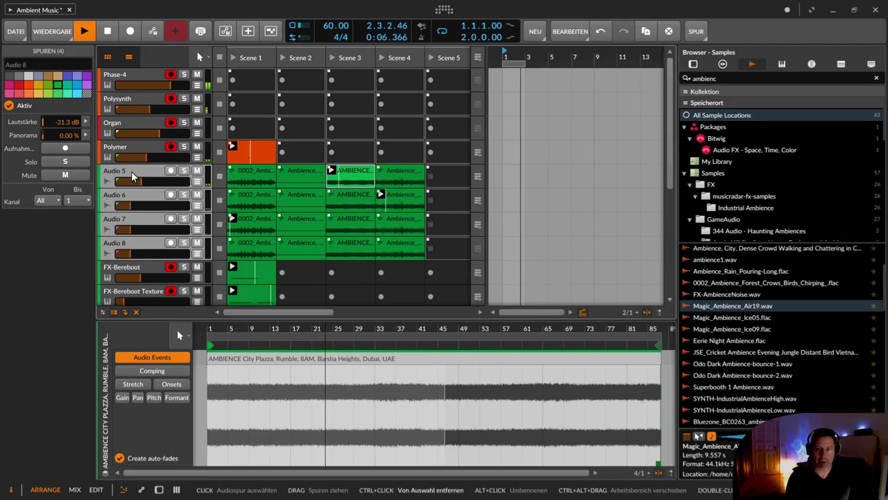
{"action": "key", "text": "ctrl+g"}
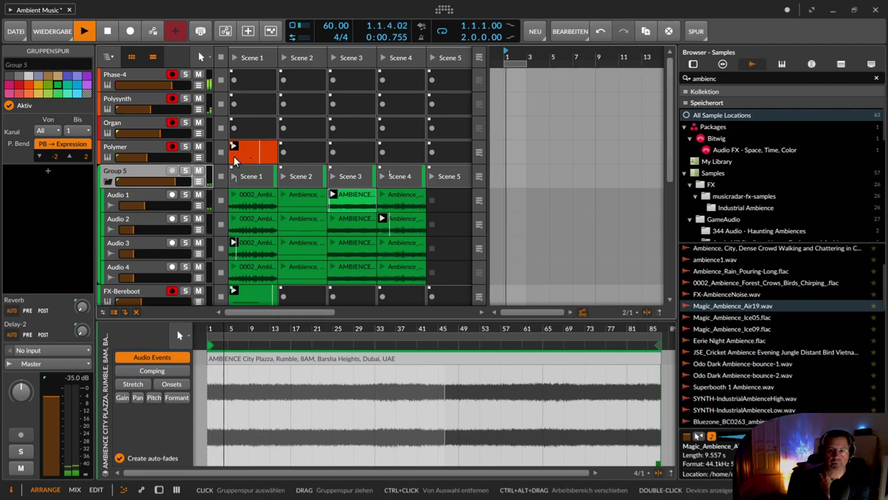
Step: Lower the volumes of the Polymer and Phase-4 tracks and turn Polysynth fully down to -∞ dB
{"action": "left_click", "coordinate": [146, 158]}
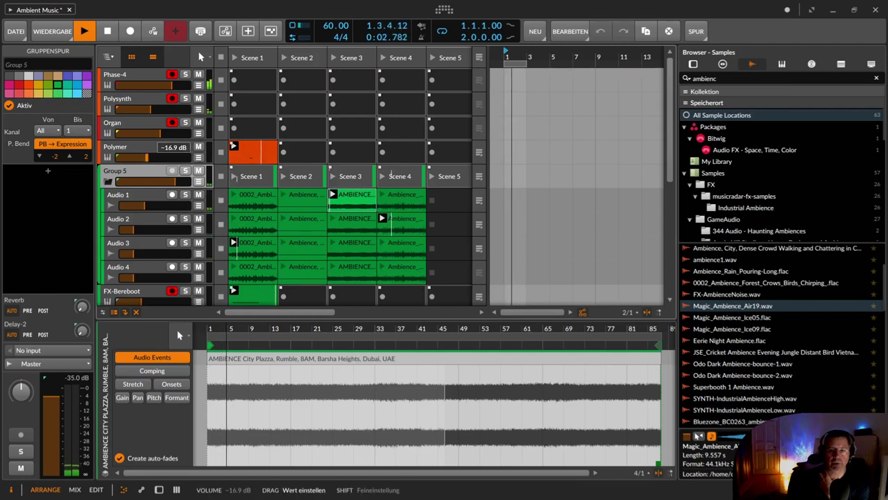
{"action": "left_click_drag", "start_coordinate": [130, 158], "coordinate": [130, 158]}
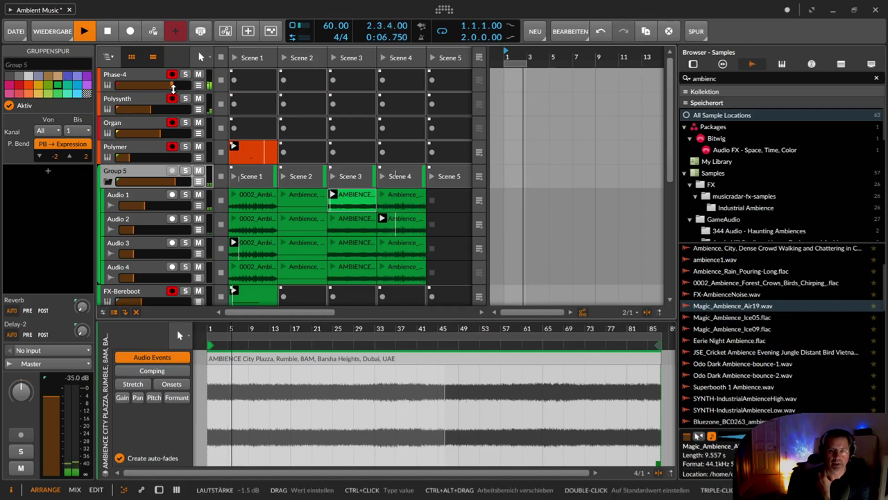
{"action": "left_click_drag", "start_coordinate": [167, 84], "coordinate": [139, 109]}
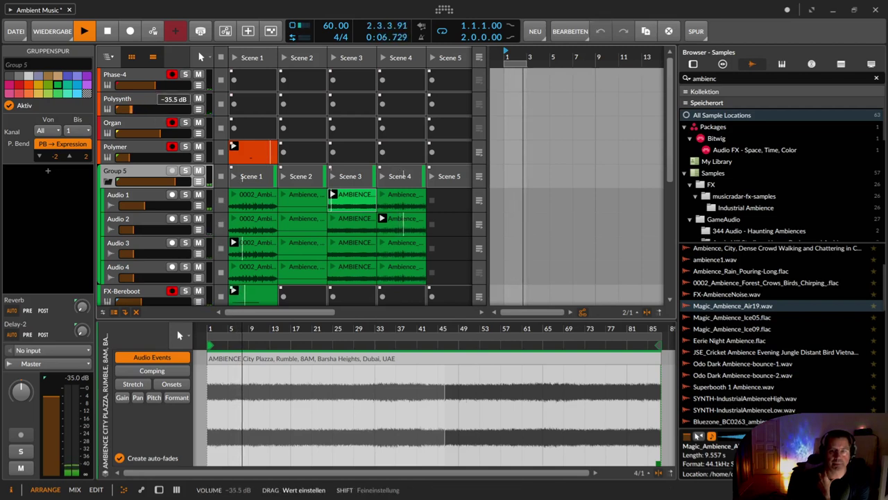
{"action": "left_click_drag", "start_coordinate": [132, 109], "coordinate": [116, 111]}
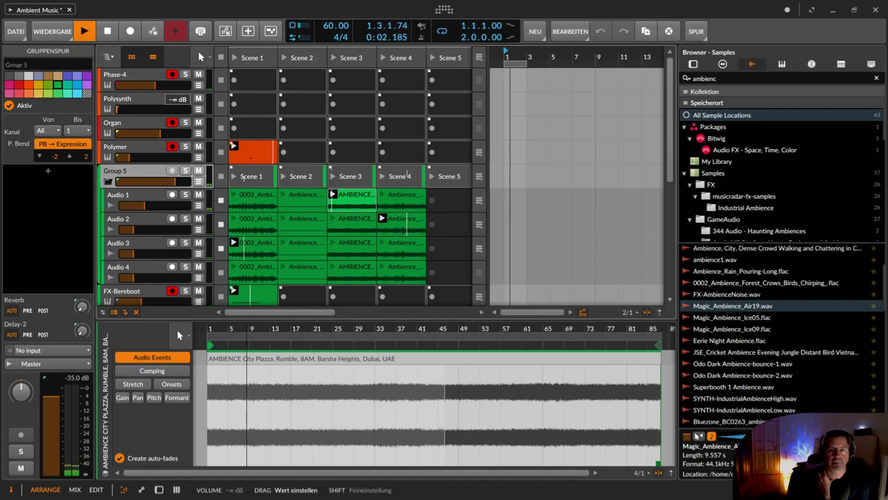
{"action": "left_click", "coordinate": [117, 113]}
Step: Raise the E-Hat 1 volume and E-Hat 2 to about -27.3 dB, and lower Sub Bas to about -62.5 dB
{"action": "scroll", "coordinate": [116, 111], "scroll_direction": "down", "scroll_amount": 4}
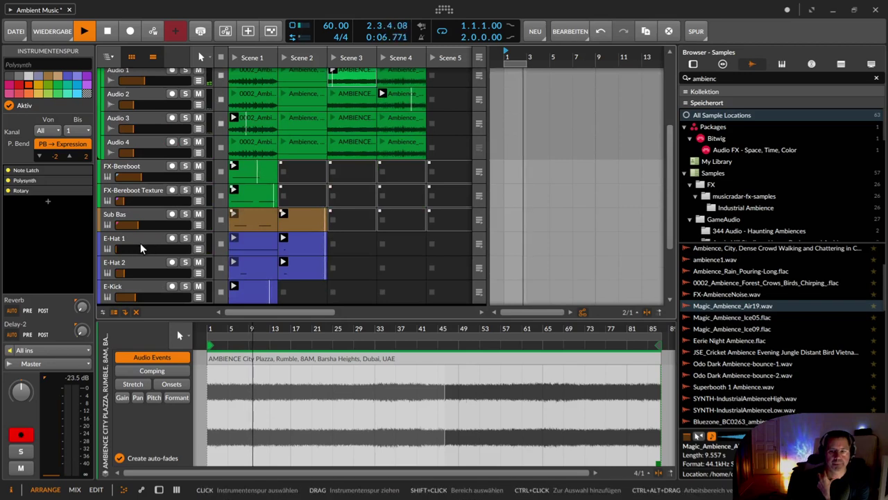
{"action": "left_click_drag", "start_coordinate": [117, 249], "coordinate": [120, 249]}
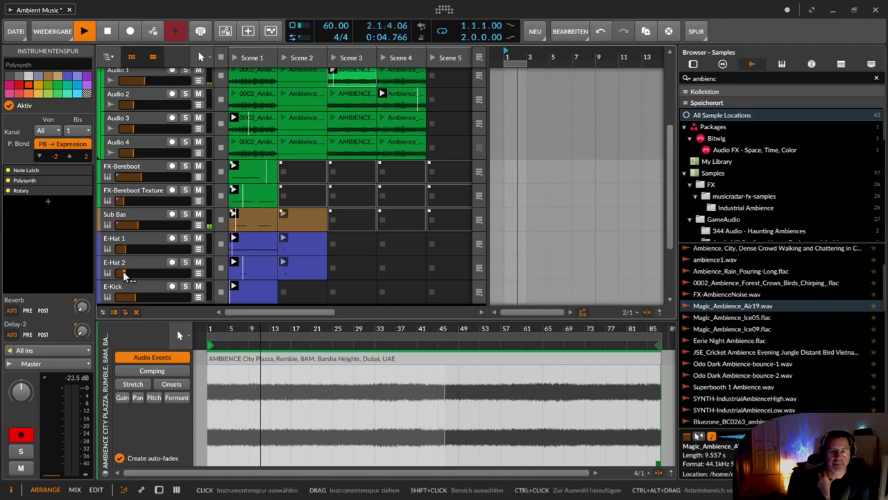
{"action": "left_click_drag", "start_coordinate": [120, 274], "coordinate": [125, 274]}
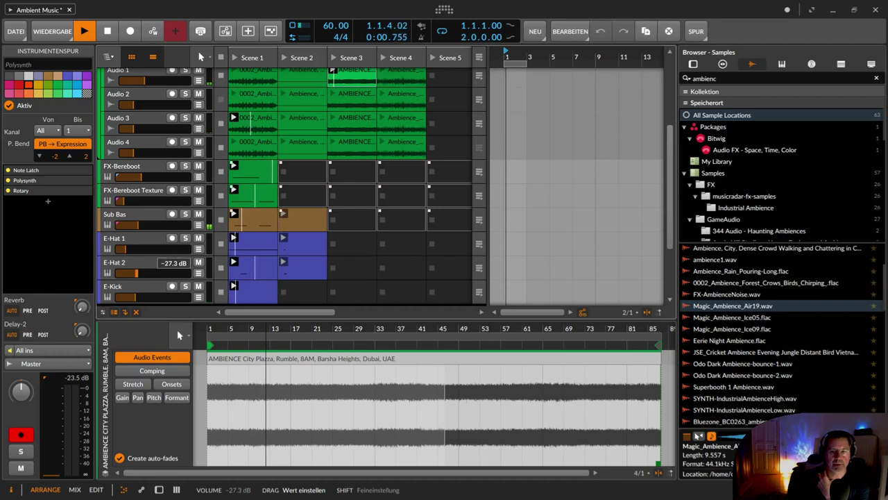
{"action": "left_click_drag", "start_coordinate": [125, 249], "coordinate": [127, 225]}
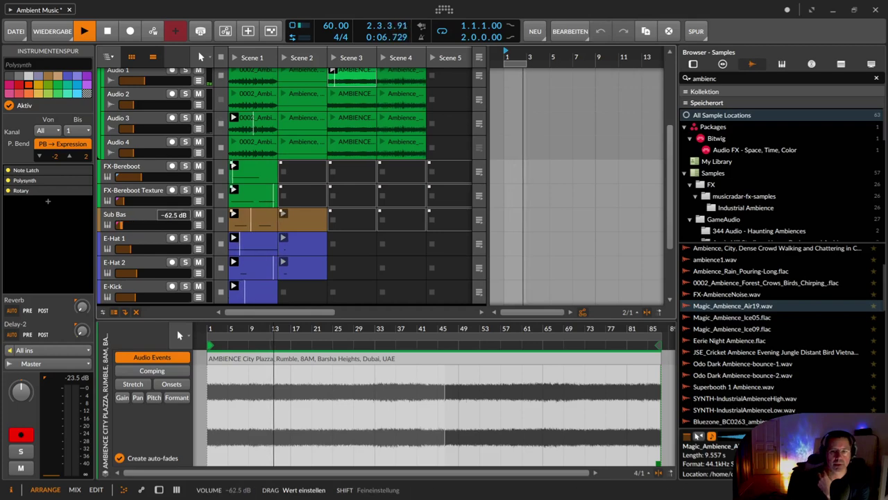
Step: Lower the Phase-4 and Organ track volumes further and raise the Organ track's Reverb send
{"action": "scroll", "coordinate": [156, 95], "scroll_direction": "up", "scroll_amount": 5}
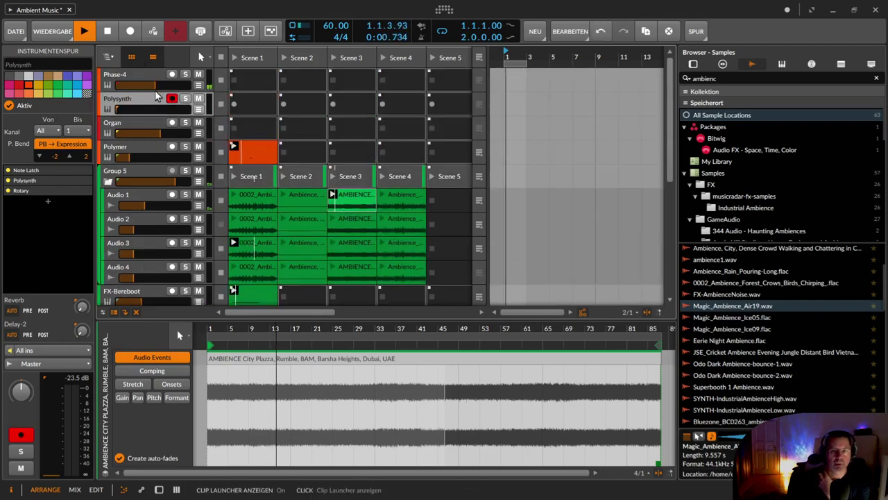
{"action": "left_click_drag", "start_coordinate": [154, 85], "coordinate": [151, 85]}
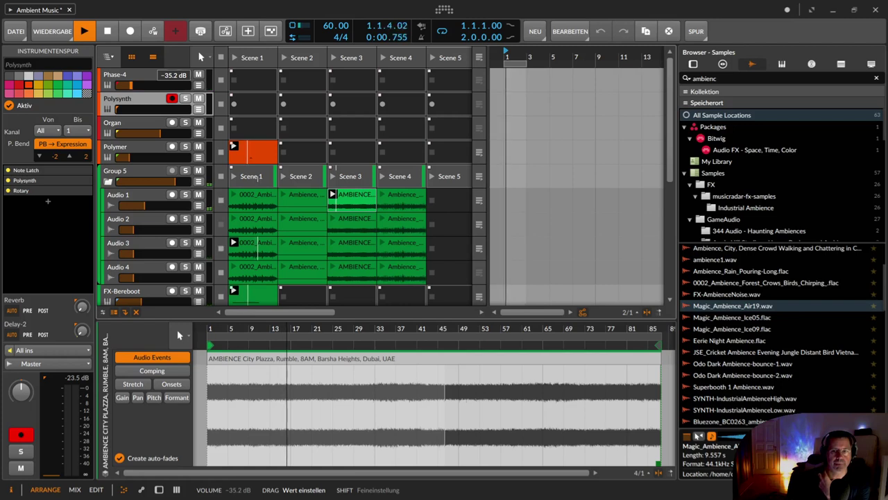
{"action": "left_click_drag", "start_coordinate": [131, 86], "coordinate": [124, 86]}
{"action": "left_click_drag", "start_coordinate": [161, 133], "coordinate": [133, 133]}
{"action": "left_click", "coordinate": [131, 123]}
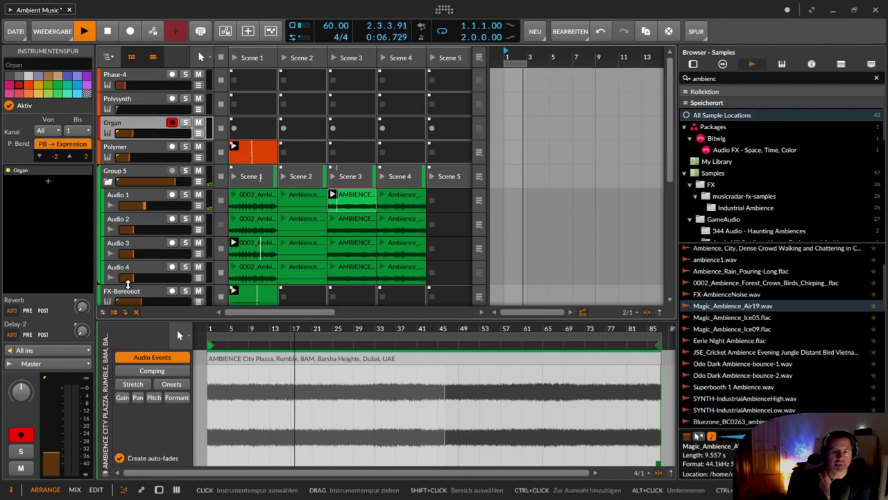
{"action": "left_click_drag", "start_coordinate": [81, 307], "coordinate": [82, 269]}
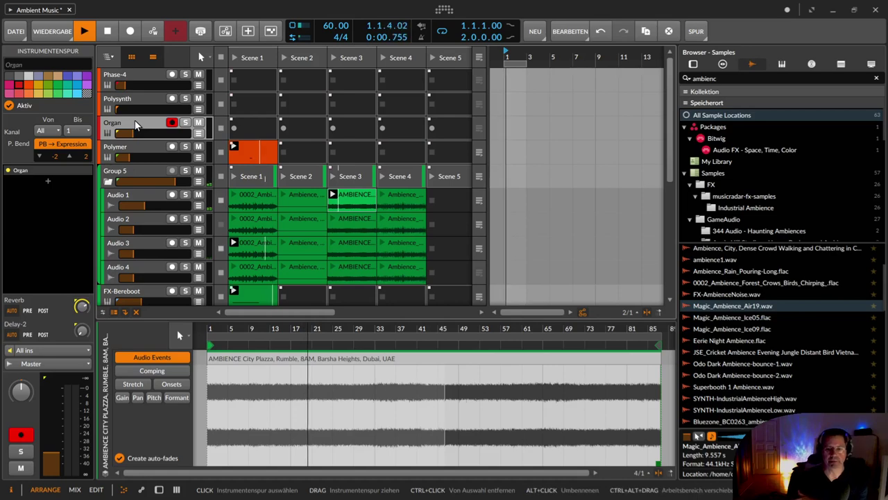
Step: Insert a Delay-1 effect after the Organ device and raise its feedback to about -1.8 dB
{"action": "key", "text": "d"}
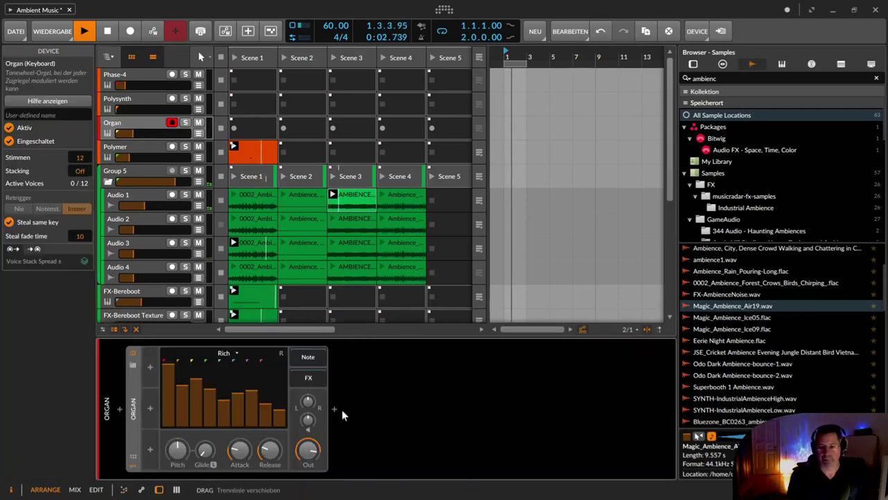
{"action": "left_click", "coordinate": [336, 408]}
{"action": "type", "text": "de"}
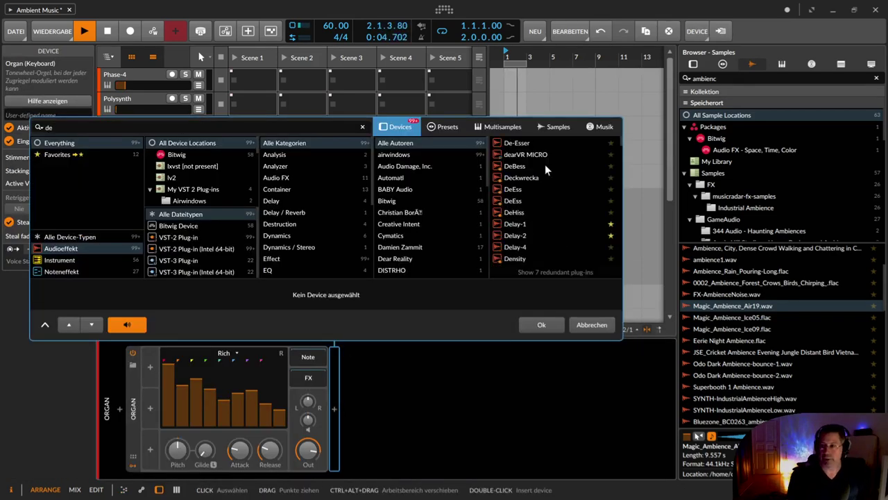
{"action": "left_click", "coordinate": [541, 223]}
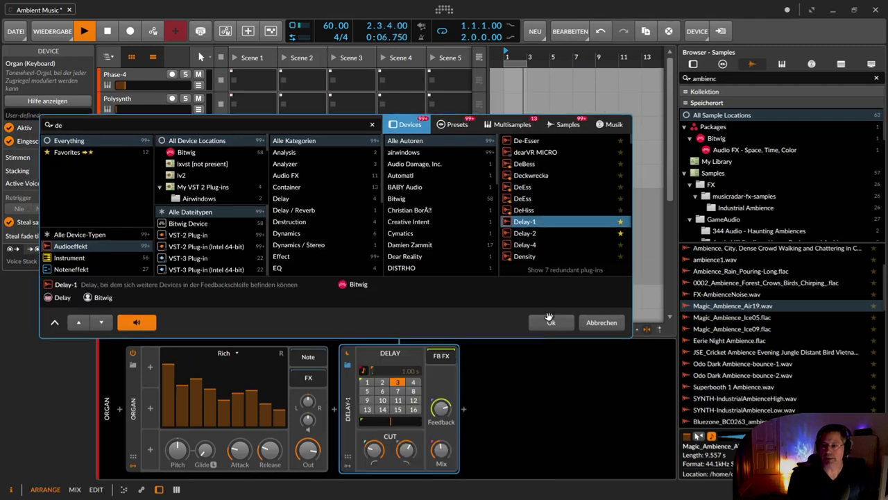
{"action": "left_click", "coordinate": [547, 324]}
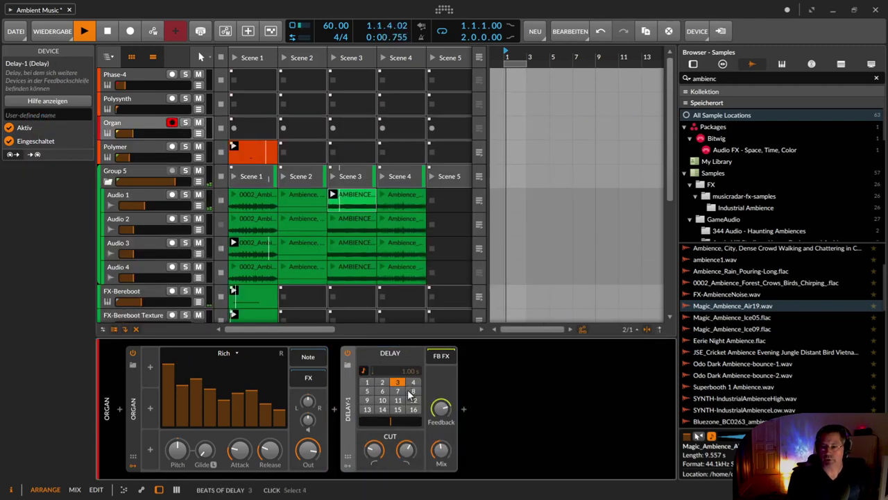
{"action": "left_click_drag", "start_coordinate": [435, 408], "coordinate": [180, 121]}
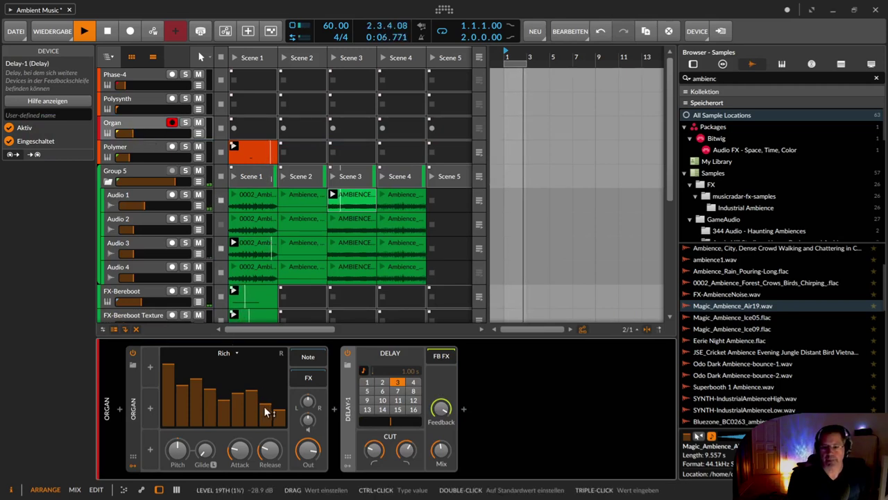
Step: Raise the Organ's 19th (1⅓') level and switch its model to Full, with Delay-1 set to 1 beat
{"action": "left_click_drag", "start_coordinate": [266, 410], "coordinate": [267, 387]}
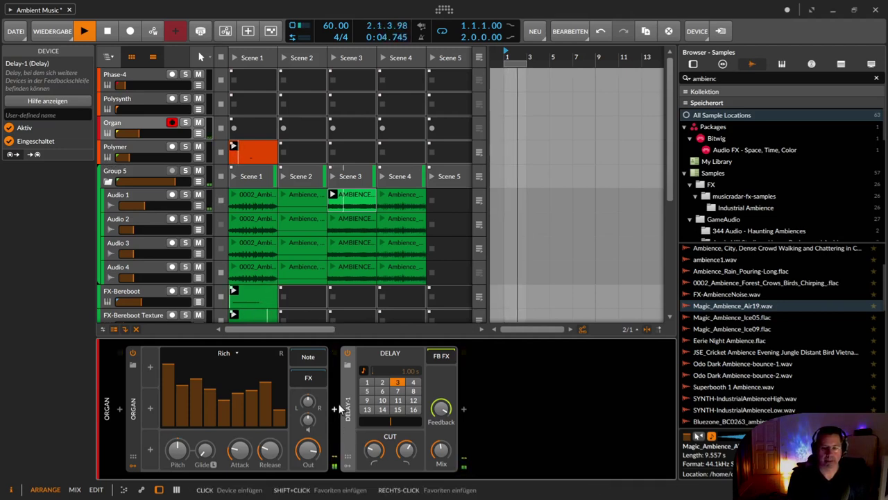
{"action": "left_click", "coordinate": [234, 354]}
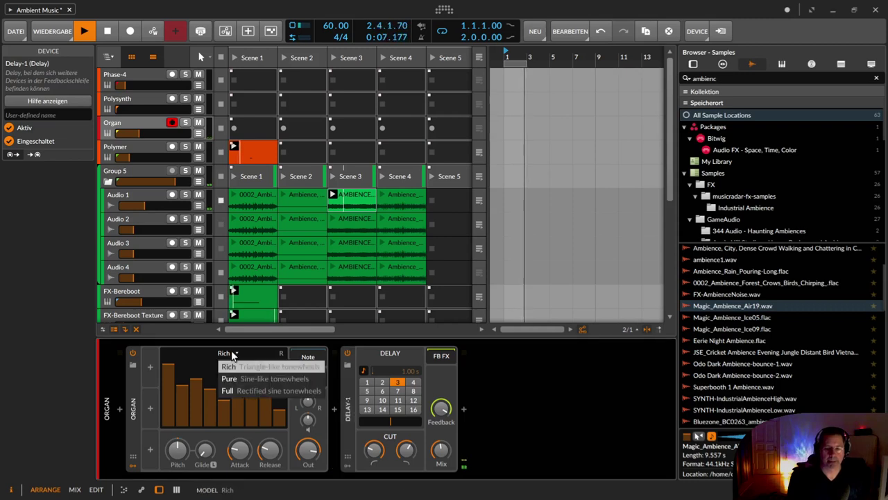
{"action": "left_click", "coordinate": [240, 391]}
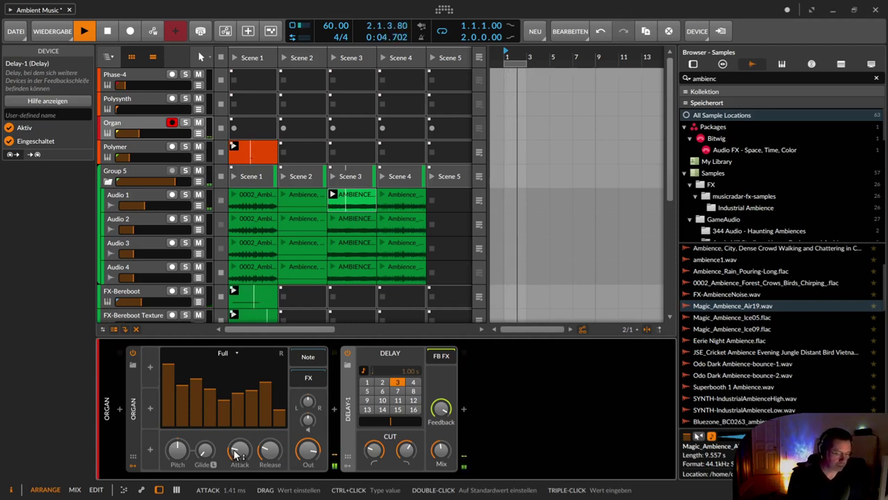
{"action": "left_click", "coordinate": [366, 382]}
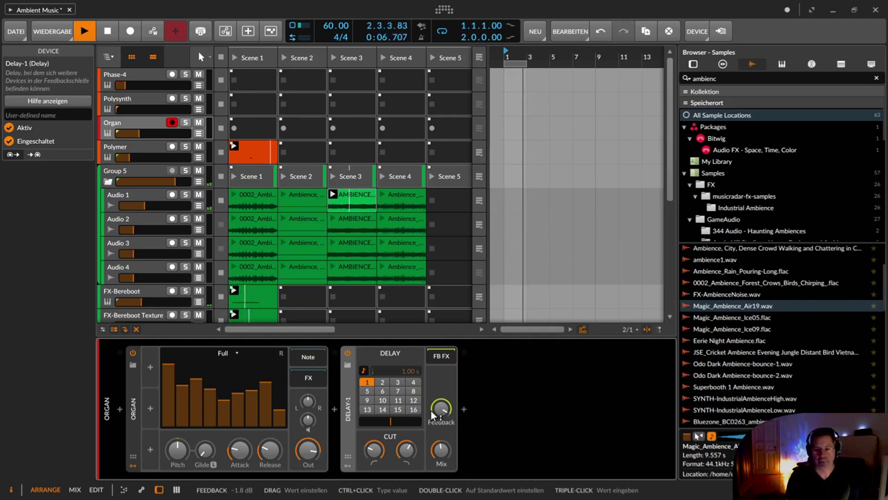
Step: Add a Filter device between Organ and Delay-1 and move it into the Organ's FX chain
{"action": "left_click", "coordinate": [334, 412]}
{"action": "type", "text": "filter"}
{"action": "key", "text": "Down"}
{"action": "key", "text": "Return"}
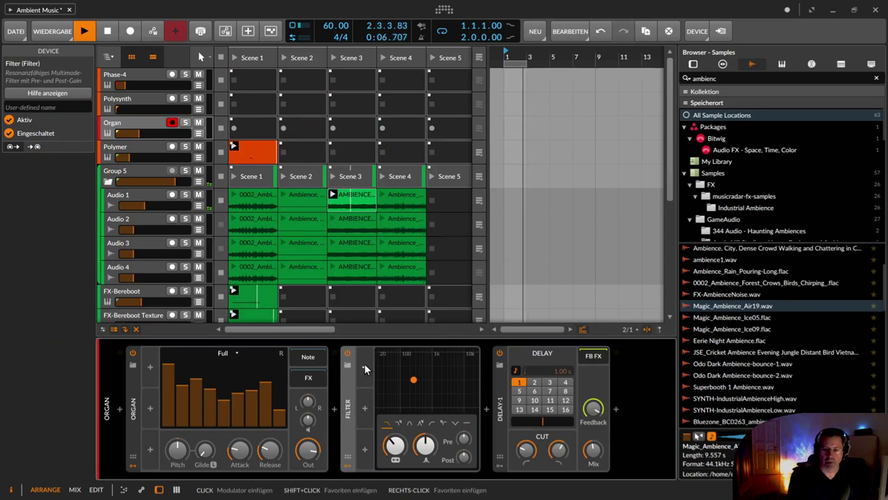
{"action": "left_click_drag", "start_coordinate": [349, 401], "coordinate": [319, 377]}
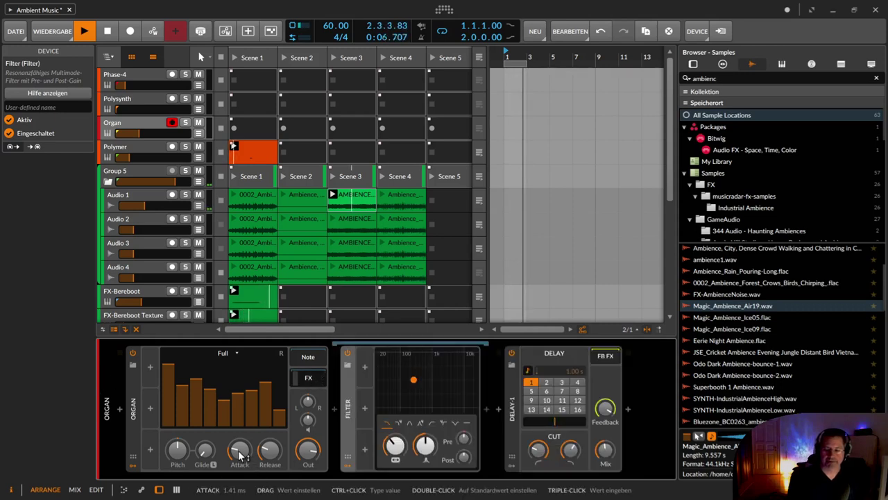
Step: Add an ADSR envelope modulator to the Organ device
{"action": "left_click", "coordinate": [151, 367]}
{"action": "left_click", "coordinate": [154, 368]}
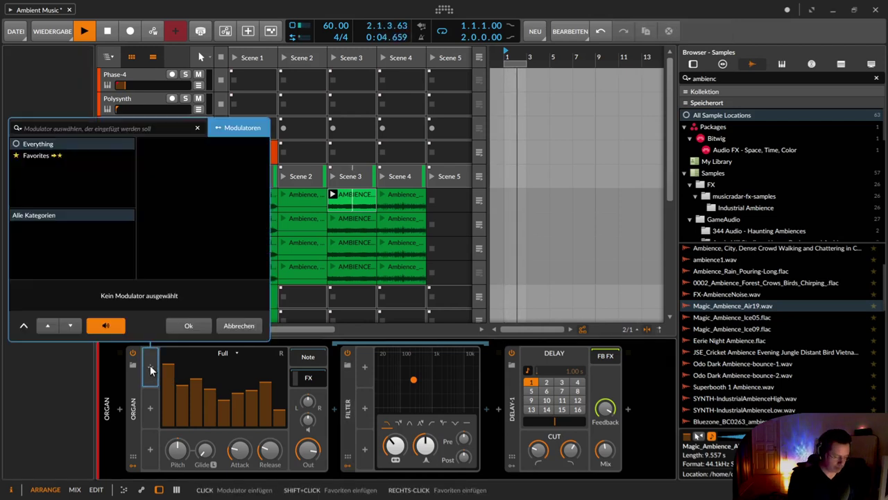
{"action": "type", "text": "ads"}
{"action": "left_click", "coordinate": [225, 140]}
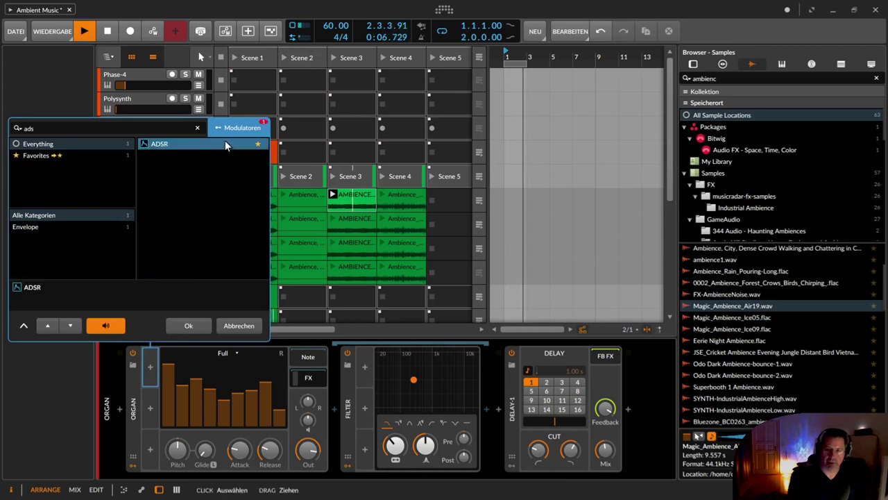
{"action": "left_click", "coordinate": [201, 324]}
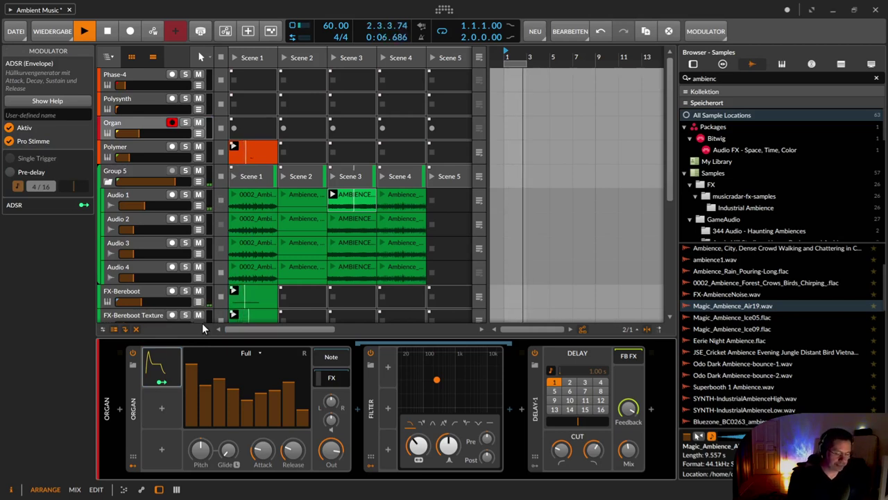
Step: Lower the filter cutoff to about 23.1 Hz and modulate it with the ADSR by about +90.32
{"action": "mouse_move", "coordinate": [418, 445]}
{"action": "left_mouse_down"}
{"action": "mouse_move", "coordinate": [448, 452]}
{"action": "mouse_move", "coordinate": [418, 454]}
{"action": "left_mouse_up"}
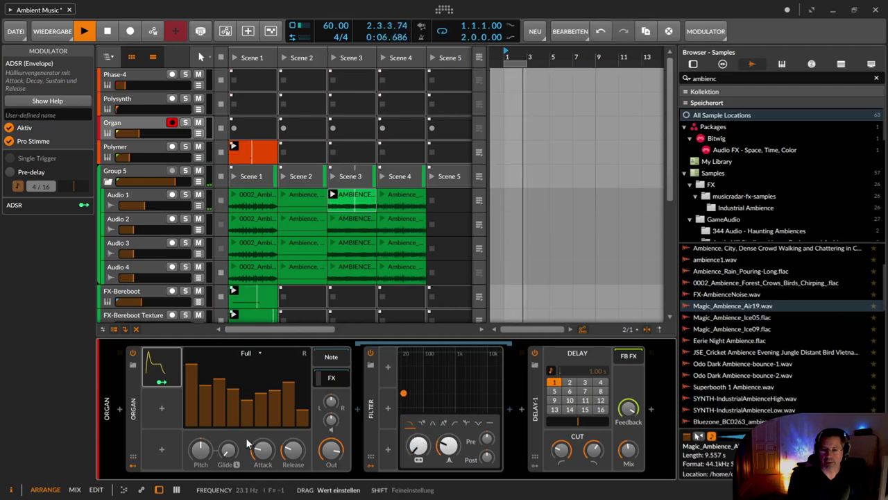
{"action": "left_click", "coordinate": [161, 383]}
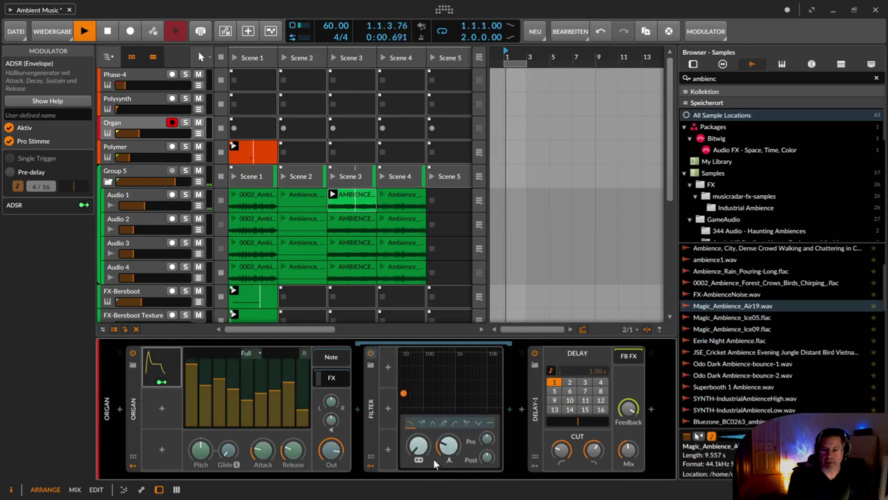
{"action": "mouse_move", "coordinate": [418, 449]}
{"action": "left_mouse_down"}
{"action": "mouse_move", "coordinate": [418, 413]}
{"action": "mouse_move", "coordinate": [421, 453]}
{"action": "left_mouse_up"}
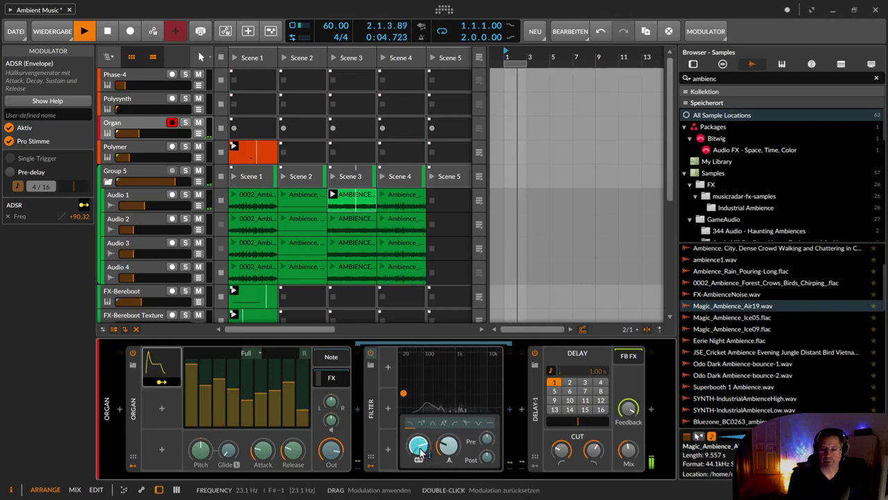
Step: Expand the Organ's ADSR, lengthen its attack and decay slightly, lower its sustain, and raise the filter resonance slightly
{"action": "left_click", "coordinate": [161, 383]}
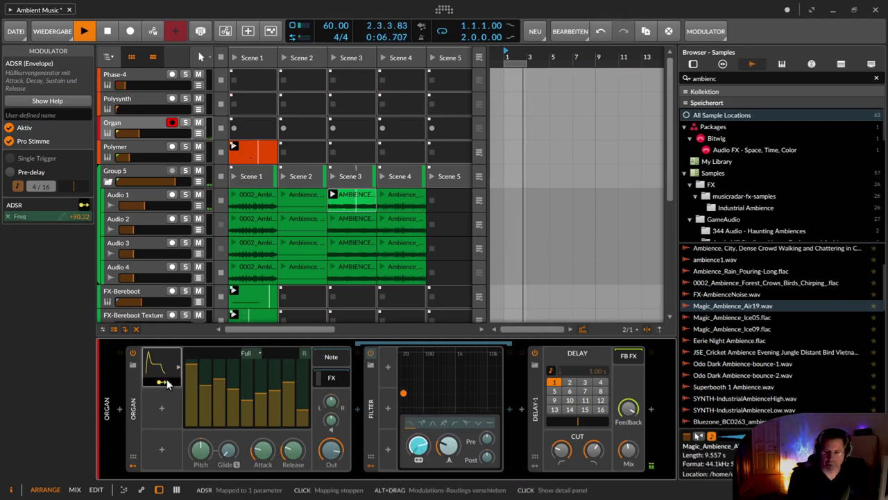
{"action": "left_click", "coordinate": [162, 375]}
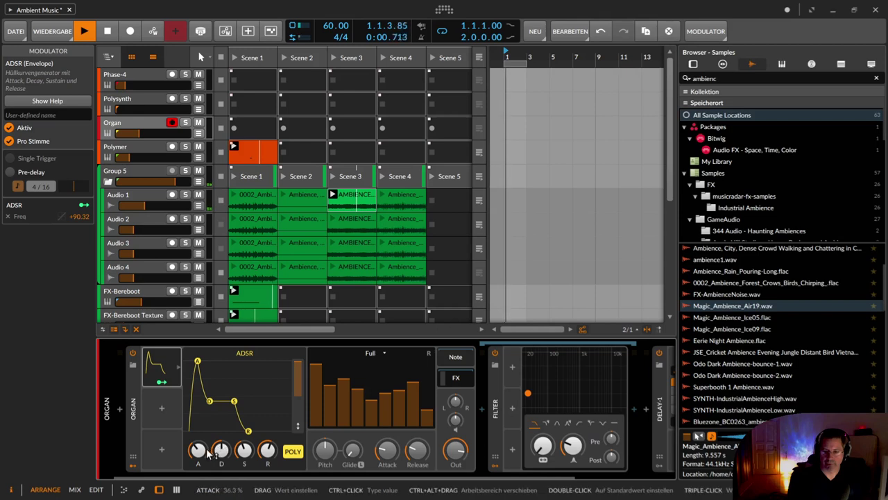
{"action": "mouse_move", "coordinate": [219, 452]}
{"action": "left_mouse_down"}
{"action": "mouse_move", "coordinate": [198, 439]}
{"action": "mouse_move", "coordinate": [221, 457]}
{"action": "left_mouse_up"}
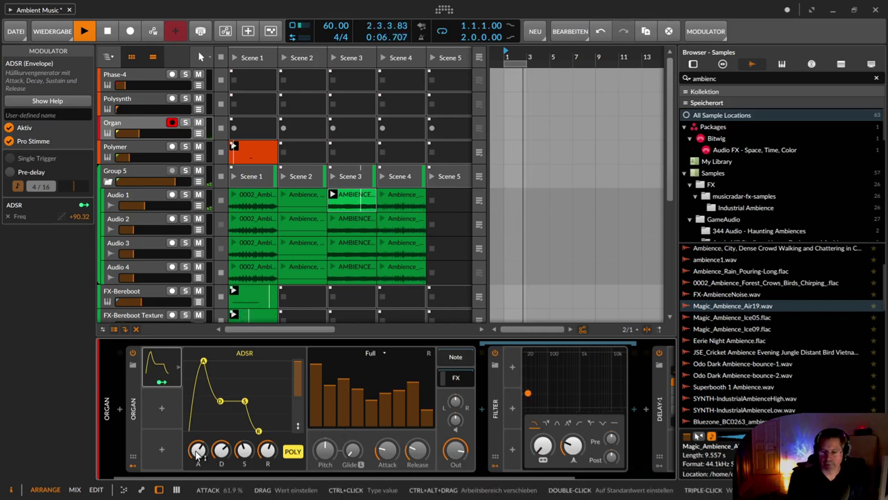
{"action": "mouse_move", "coordinate": [221, 451]}
{"action": "left_mouse_down"}
{"action": "mouse_move", "coordinate": [221, 458]}
{"action": "mouse_move", "coordinate": [197, 459]}
{"action": "mouse_move", "coordinate": [221, 454]}
{"action": "left_mouse_up"}
{"action": "left_click_drag", "start_coordinate": [244, 451], "coordinate": [244, 451]}
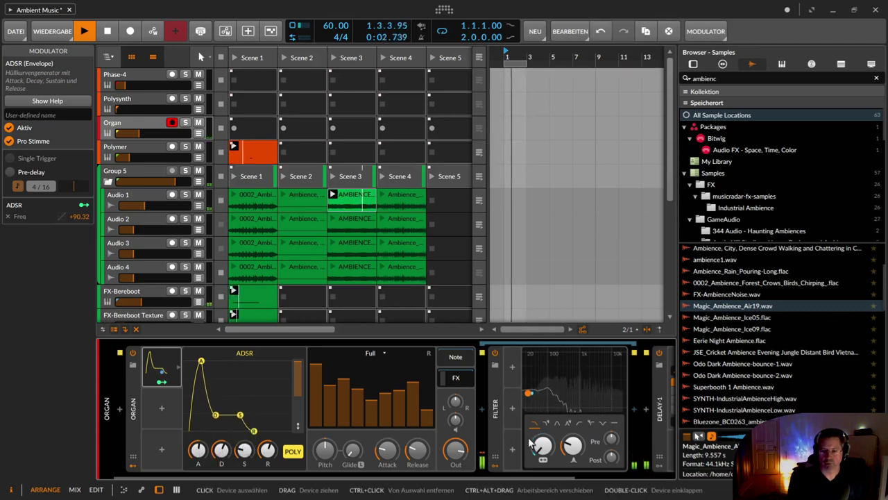
{"action": "left_click_drag", "start_coordinate": [565, 448], "coordinate": [566, 443]}
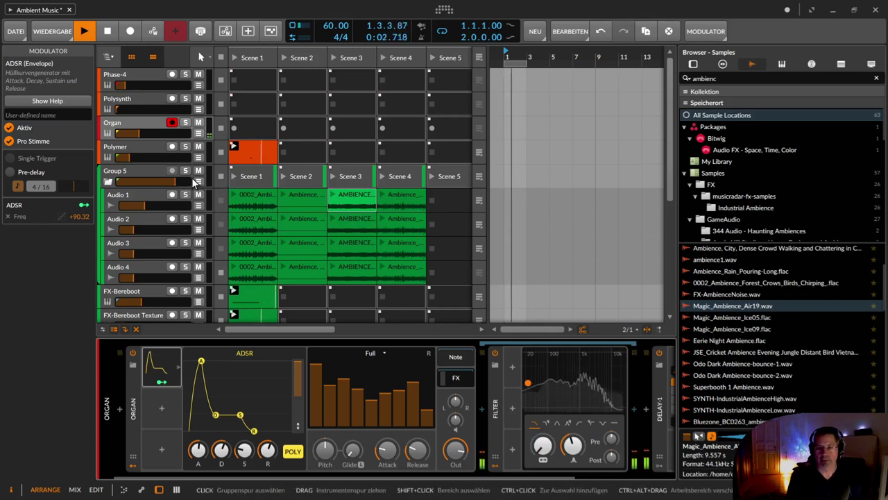
Step: Launch the forest ambience clip in Scene 1 of the Audio 1 track
{"action": "left_click", "coordinate": [231, 192]}
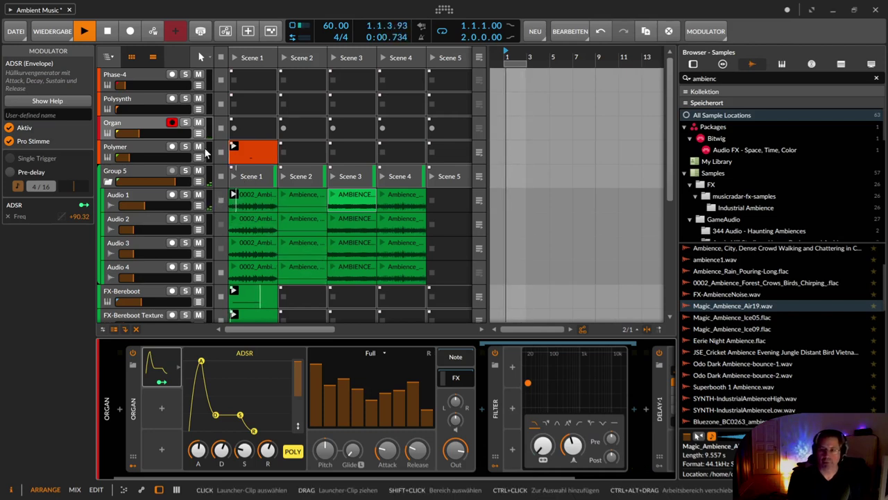
{"action": "right_click", "coordinate": [186, 136]}
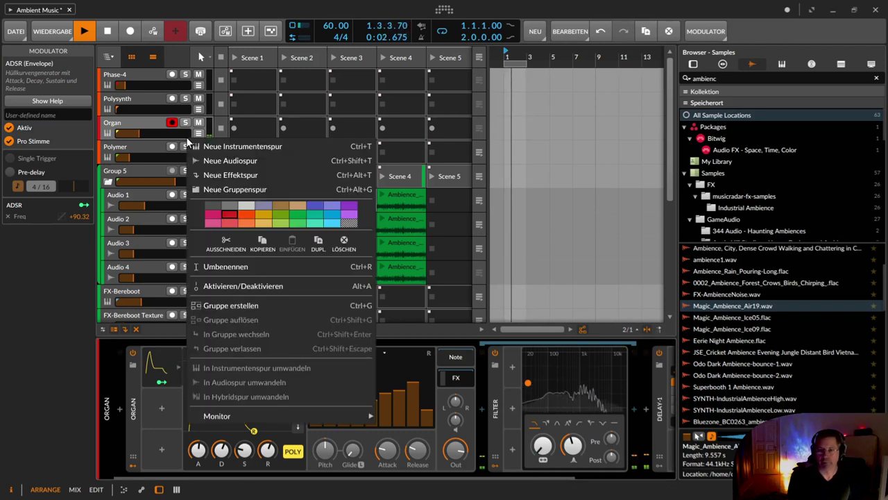
{"action": "left_click", "coordinate": [516, 182]}
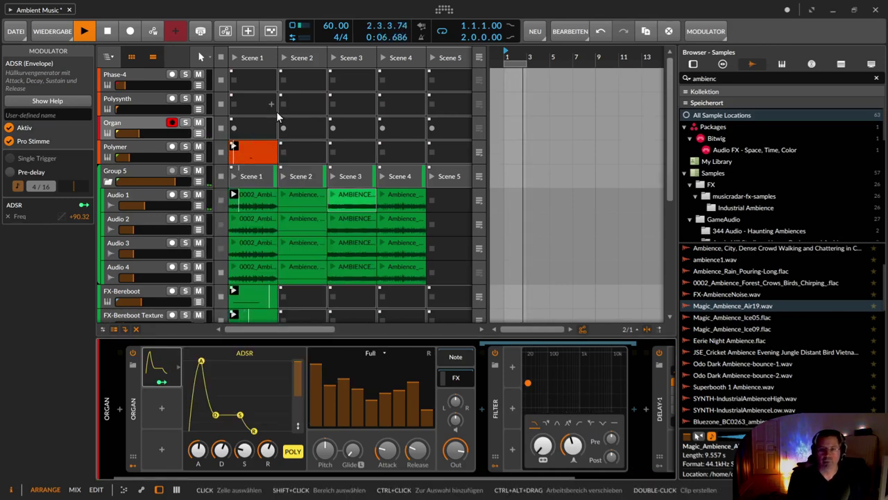
{"action": "scroll", "coordinate": [278, 113], "scroll_direction": "down", "scroll_amount": 5}
{"action": "scroll", "coordinate": [276, 111], "scroll_direction": "up", "scroll_amount": 5}
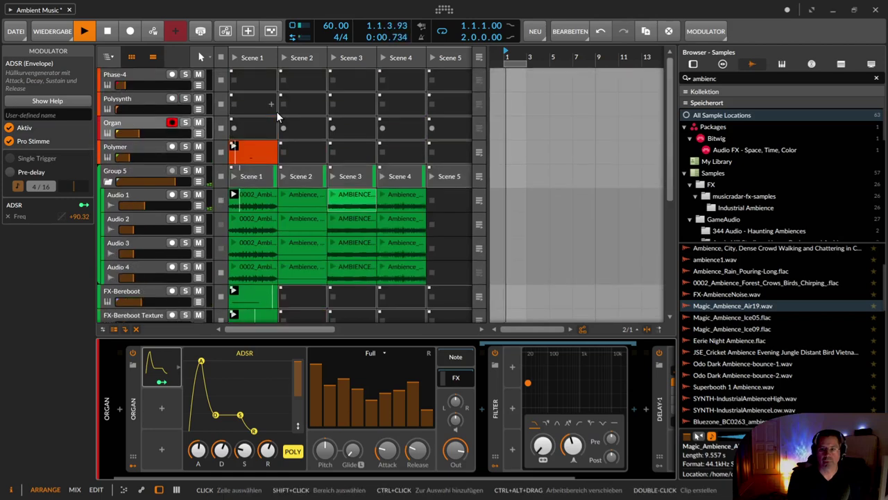
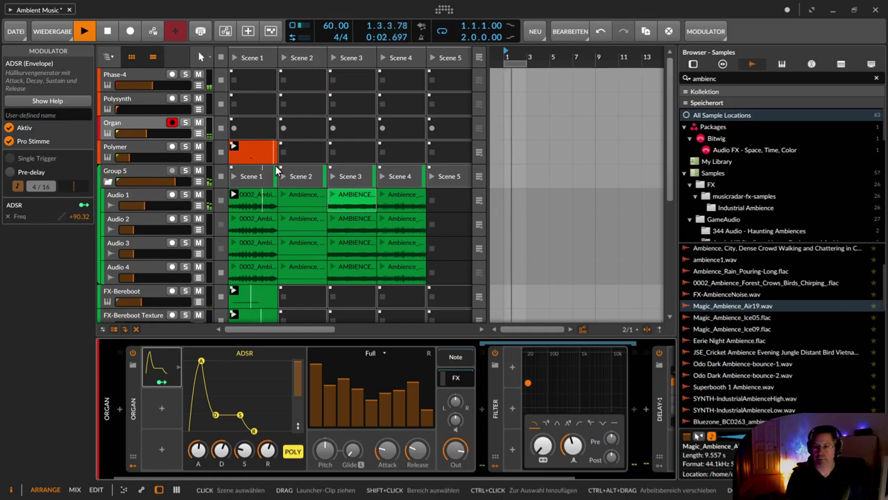
Step: Enable looping for Audio 1's Scene 1 clip, and launch Audio 2's Scene 3 City Plaza clip with looping enabled
{"action": "left_click", "coordinate": [255, 197]}
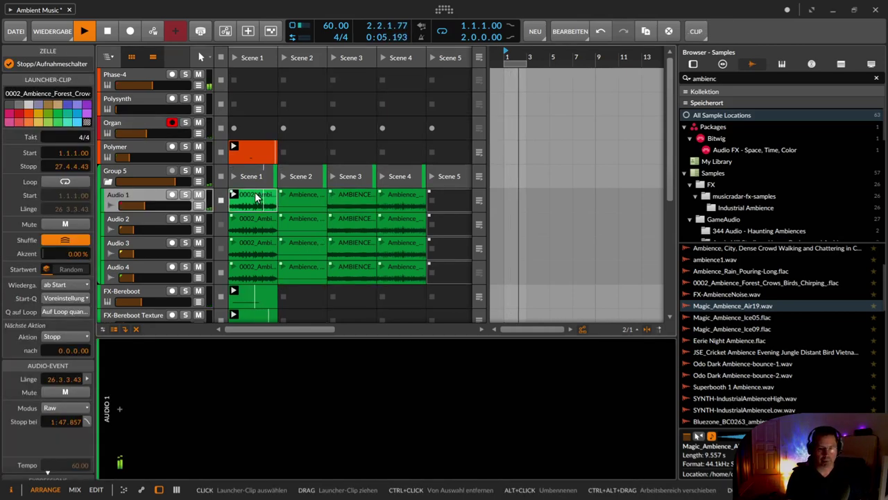
{"action": "left_click", "coordinate": [61, 182]}
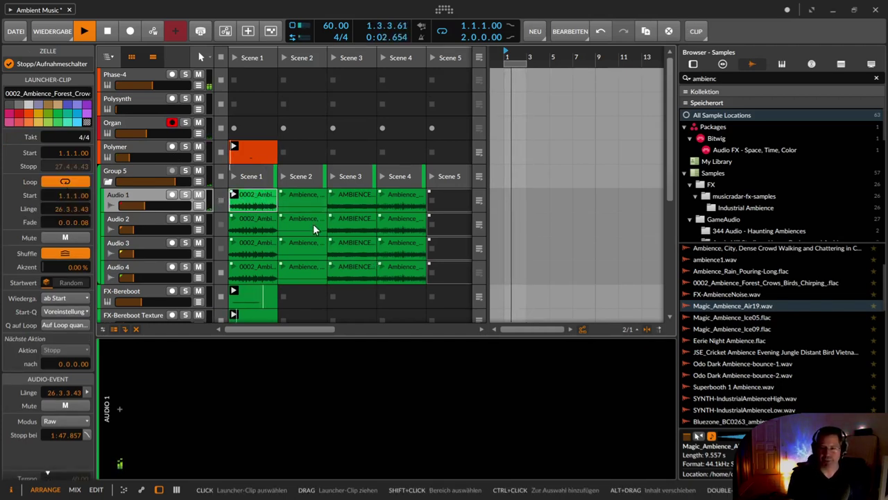
{"action": "left_click", "coordinate": [345, 221]}
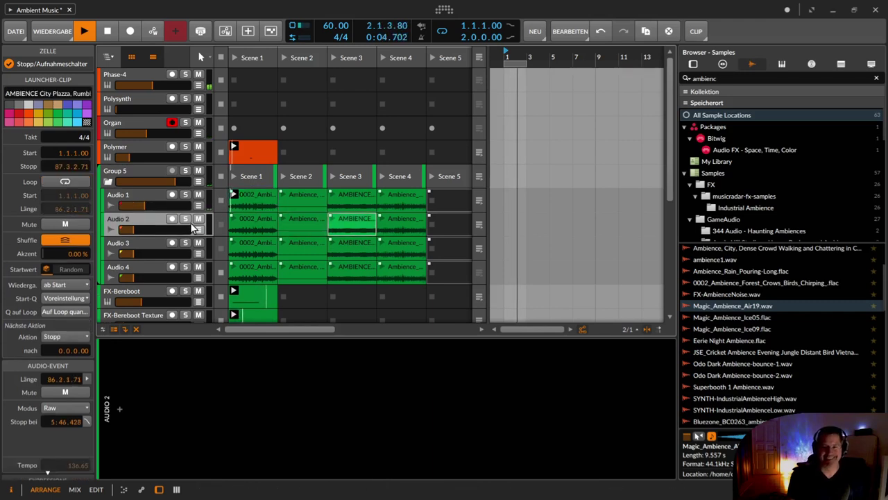
{"action": "left_click", "coordinate": [333, 218]}
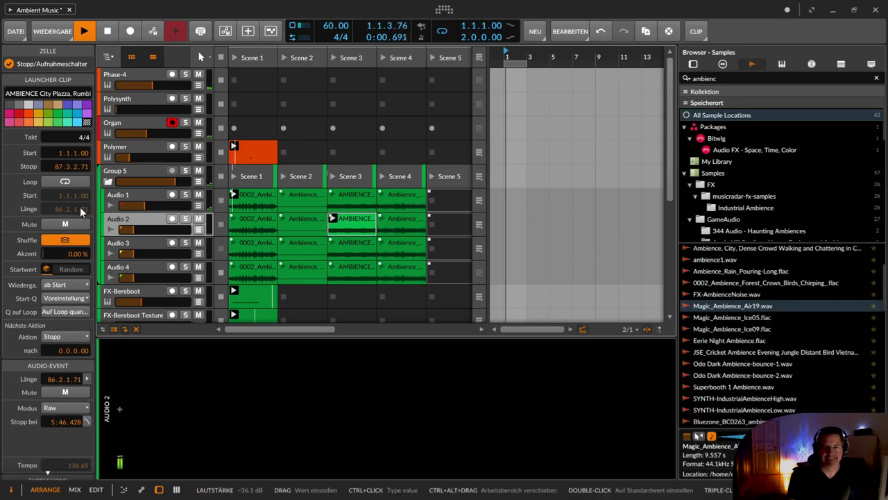
{"action": "left_click", "coordinate": [69, 181]}
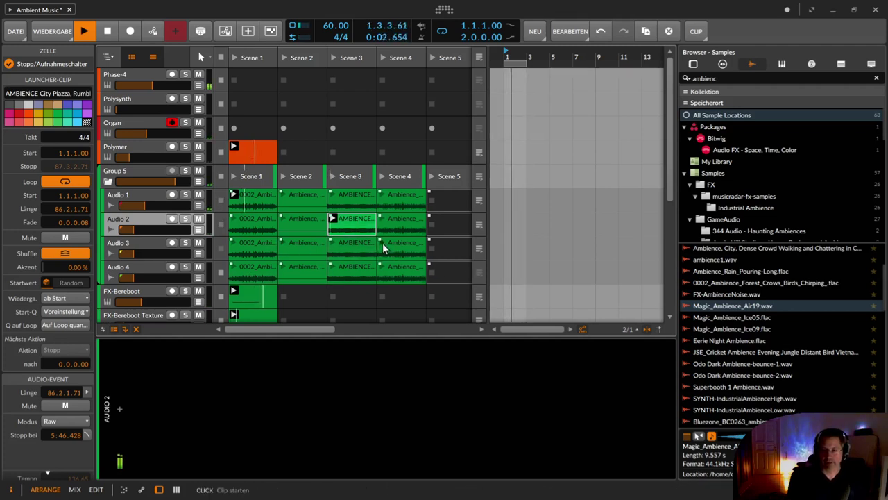
Step: Delete Audio 1's clips in Scenes 2 to 4 and Audio 2's clips in Scenes 1, 2 and 4
{"action": "left_click", "coordinate": [302, 198]}
{"action": "left_click", "coordinate": [401, 197], "text": "shift"}
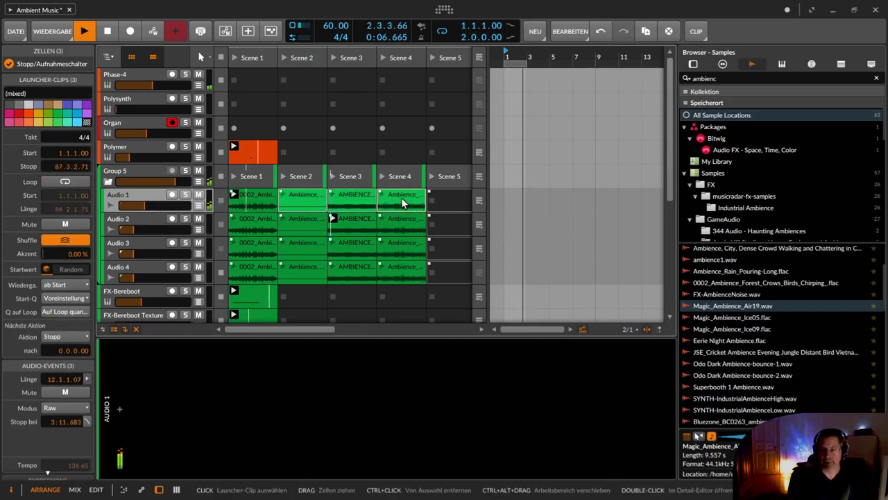
{"action": "key", "text": "Delete"}
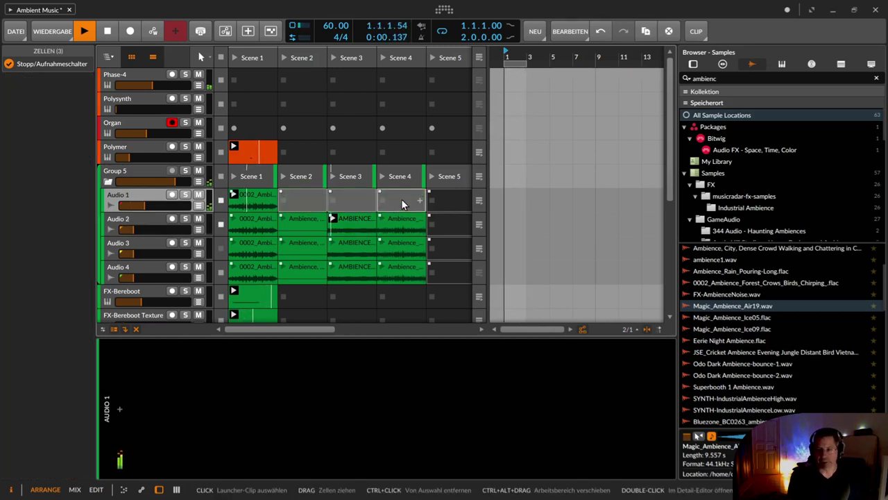
{"action": "left_click", "coordinate": [261, 219]}
{"action": "left_click", "coordinate": [297, 220], "text": "shift"}
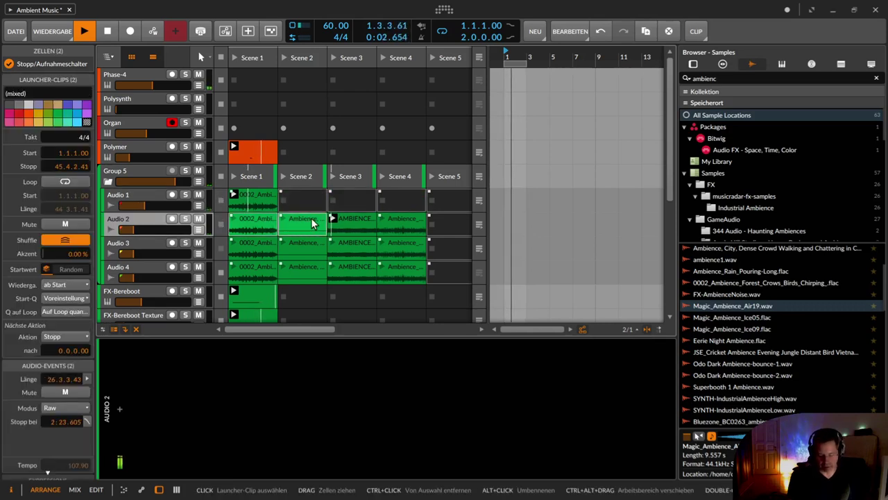
{"action": "key", "text": "Delete"}
{"action": "left_click", "coordinate": [403, 219]}
{"action": "key", "text": "Delete"}
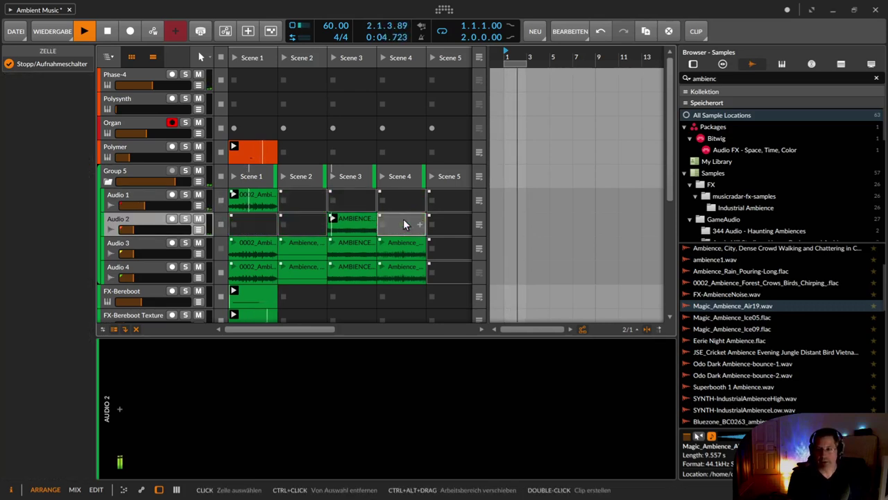
Step: Delete the Audio 3 clips in Scenes 1, 2 and 3, keeping only the Scene 4 clip
{"action": "left_click", "coordinate": [354, 246]}
{"action": "key", "text": "Delete"}
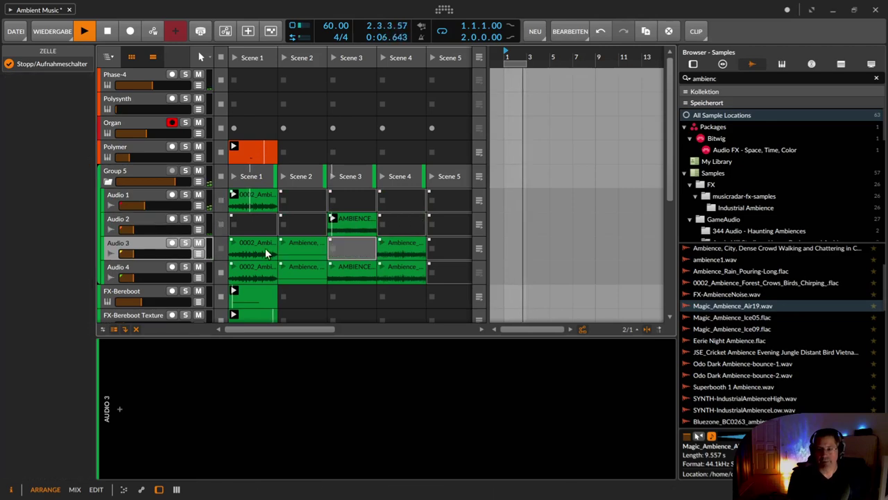
{"action": "left_click", "coordinate": [271, 247]}
{"action": "key", "text": "Delete"}
{"action": "left_click", "coordinate": [303, 247]}
{"action": "key", "text": "Delete"}
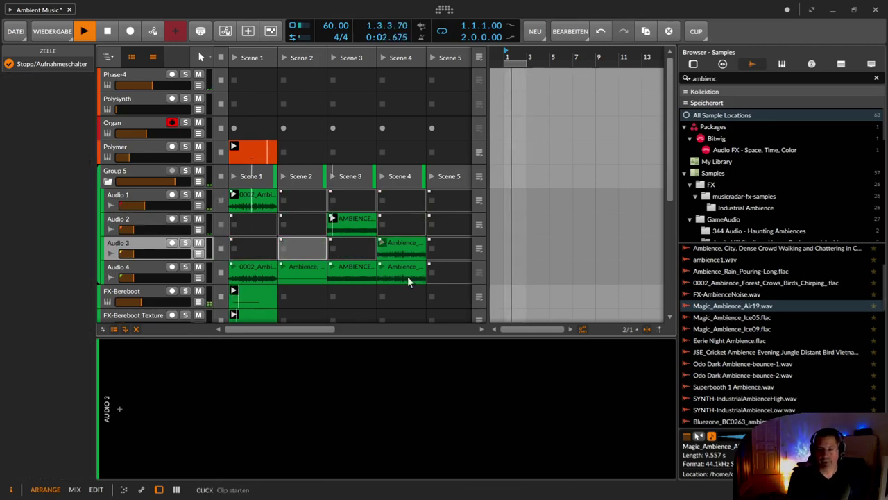
Step: Delete all four ambience clips in Scenes 1 to 4 from the Audio 4 track
{"action": "left_click", "coordinate": [407, 269]}
{"action": "key", "text": "Delete"}
{"action": "left_click", "coordinate": [338, 269]}
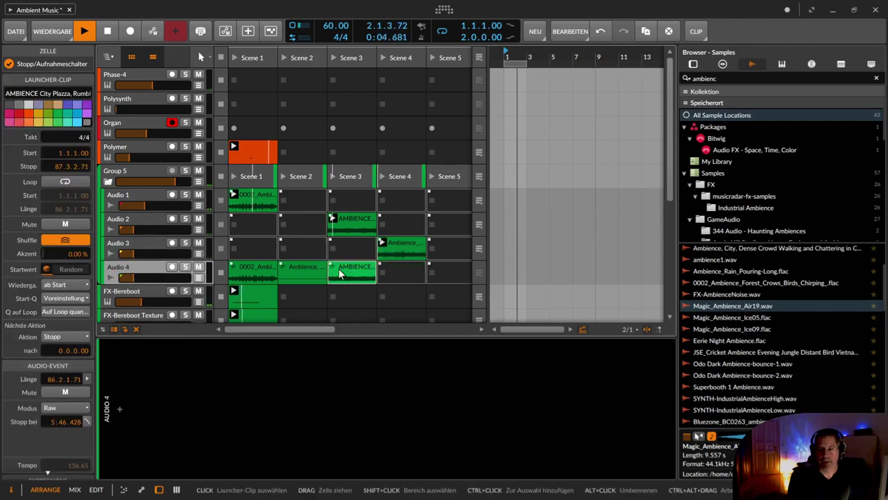
{"action": "key", "text": "Delete"}
{"action": "left_click", "coordinate": [298, 265]}
{"action": "key", "text": "Delete"}
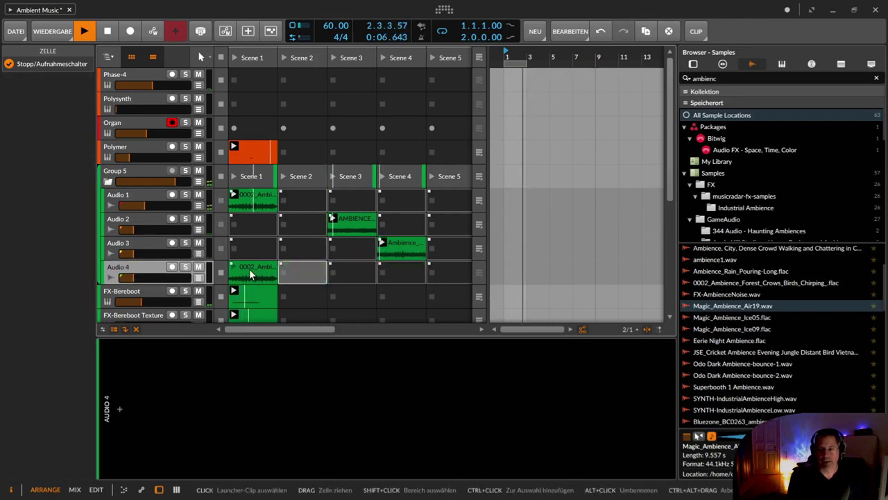
{"action": "left_click", "coordinate": [264, 270]}
{"action": "key", "text": "Delete"}
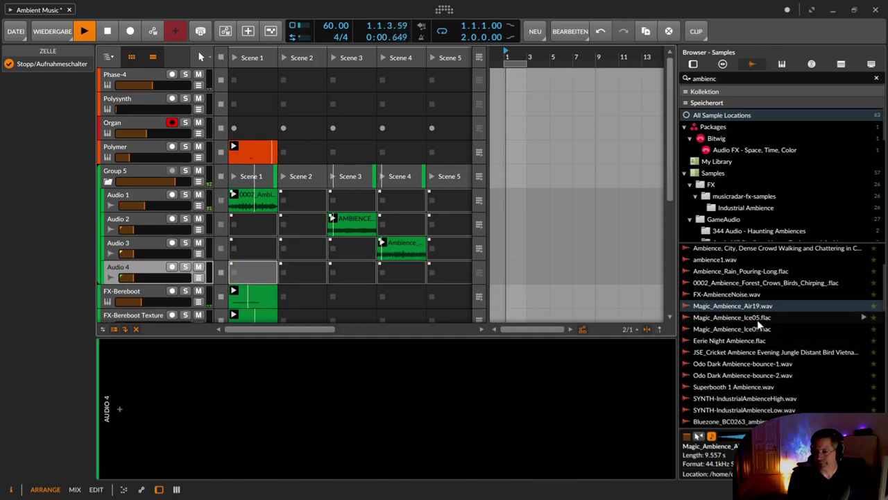
Step: Place the sample "AMBIENCE Aircraft In Flight Taking Altitude, LOOP.flac" in Audio 4's Scene 2 slot, launch it and enable its loop
{"action": "scroll", "coordinate": [757, 319], "scroll_direction": "up", "scroll_amount": 3}
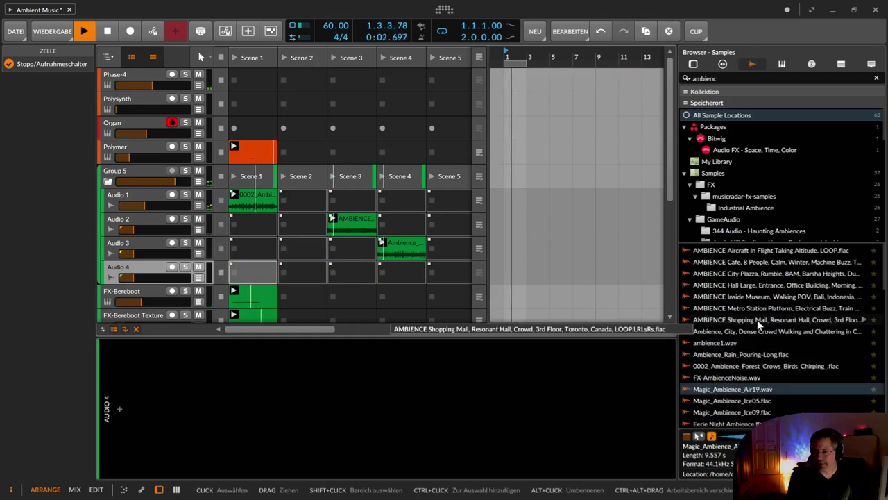
{"action": "left_click_drag", "start_coordinate": [755, 251], "coordinate": [303, 270]}
{"action": "left_click", "coordinate": [292, 269]}
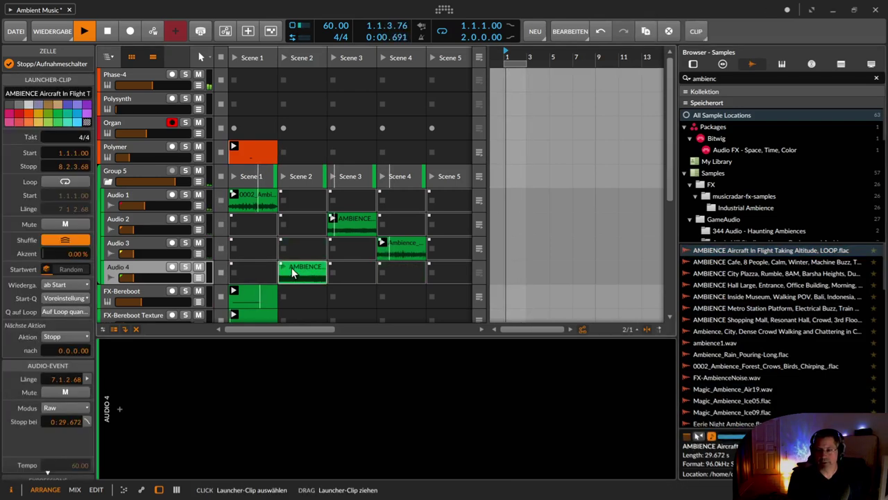
{"action": "left_click", "coordinate": [54, 180]}
Step: Enable looping for the Ambience_Rain_Pouring-Long clip on Audio 3 and raise that track's volume
{"action": "left_click", "coordinate": [411, 244]}
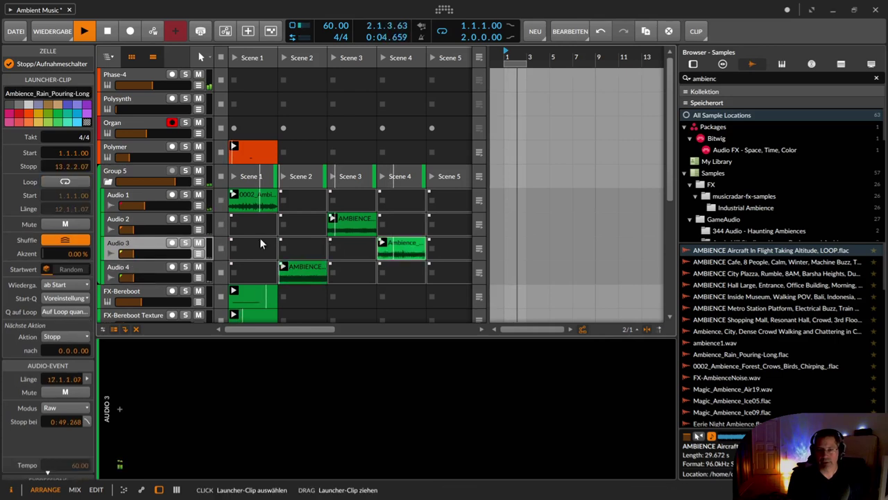
{"action": "left_click", "coordinate": [65, 180]}
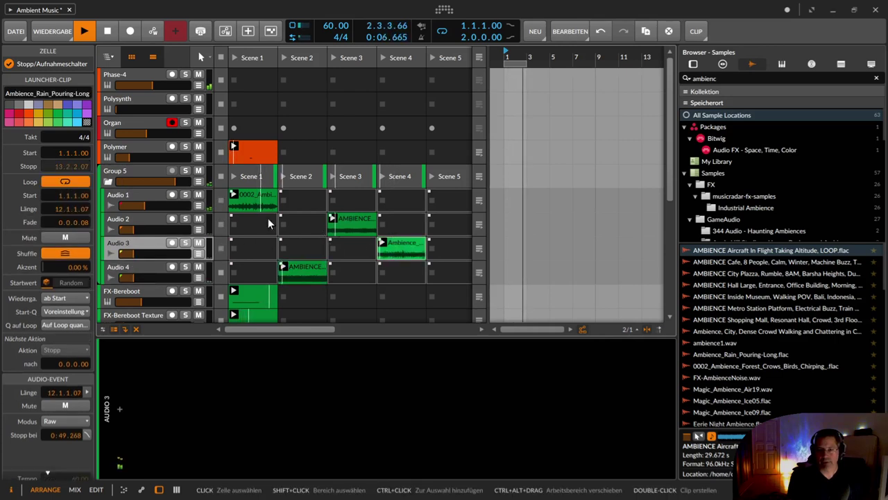
{"action": "left_click_drag", "start_coordinate": [133, 252], "coordinate": [143, 252]}
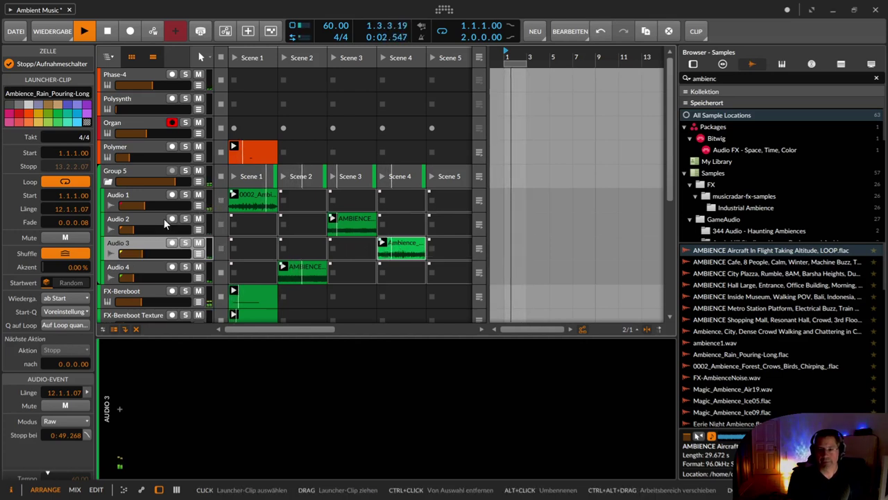
{"action": "left_click_drag", "start_coordinate": [142, 252], "coordinate": [144, 252]}
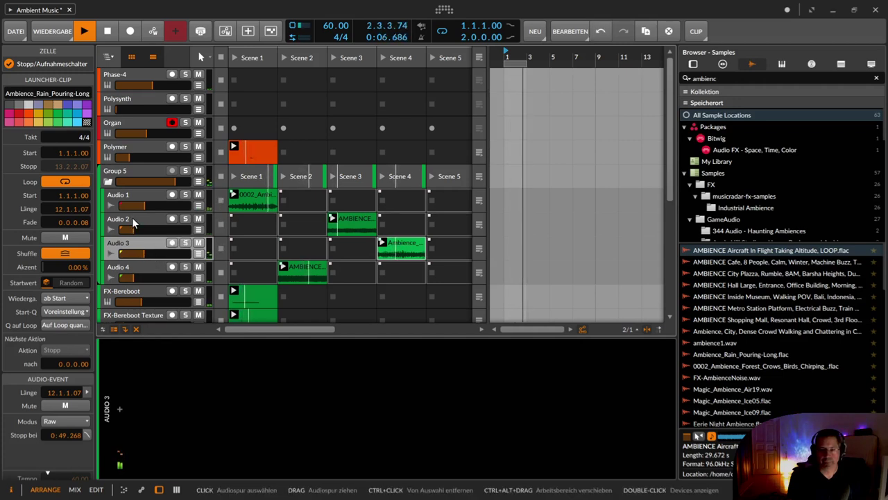
Step: Lower Audio 1's volume slightly and raise Audio 2's volume to about -14.2 dB
{"action": "left_click", "coordinate": [132, 219]}
{"action": "left_click_drag", "start_coordinate": [142, 208], "coordinate": [140, 207]}
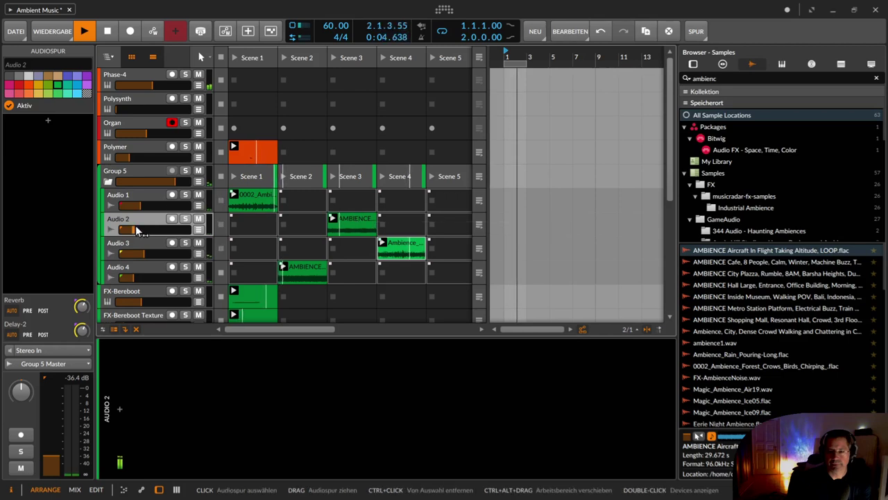
{"action": "left_click_drag", "start_coordinate": [133, 229], "coordinate": [142, 234]}
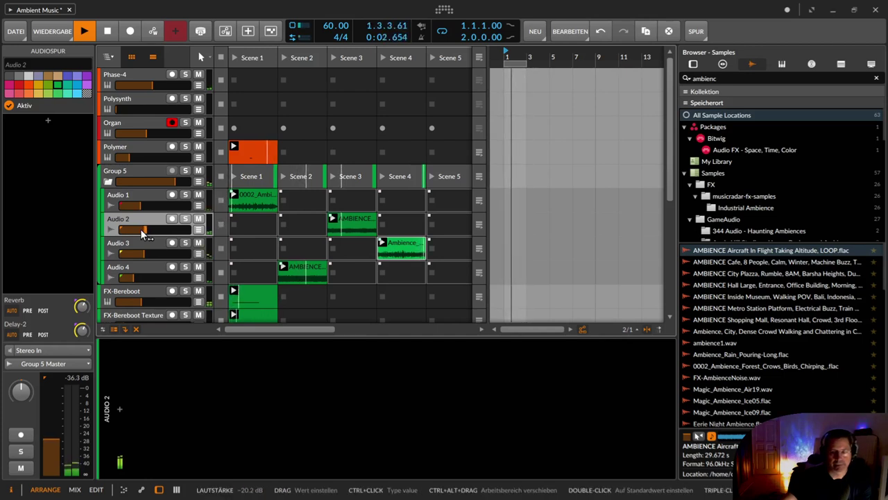
{"action": "left_click_drag", "start_coordinate": [141, 230], "coordinate": [143, 231]}
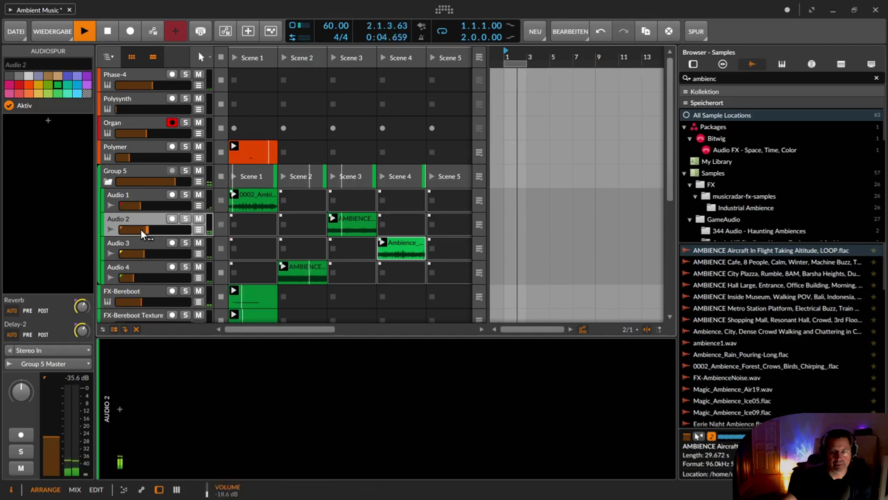
{"action": "scroll", "coordinate": [141, 231], "scroll_direction": "up", "scroll_amount": 1}
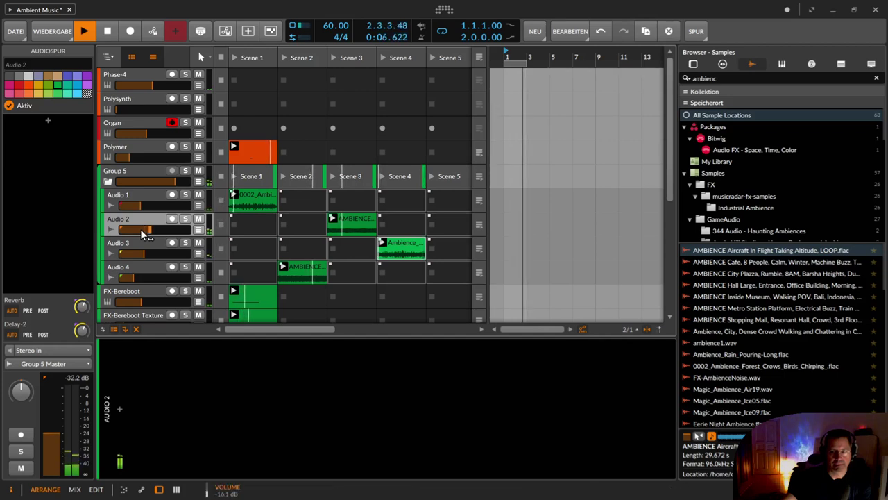
{"action": "scroll", "coordinate": [142, 230], "scroll_direction": "up", "scroll_amount": 2}
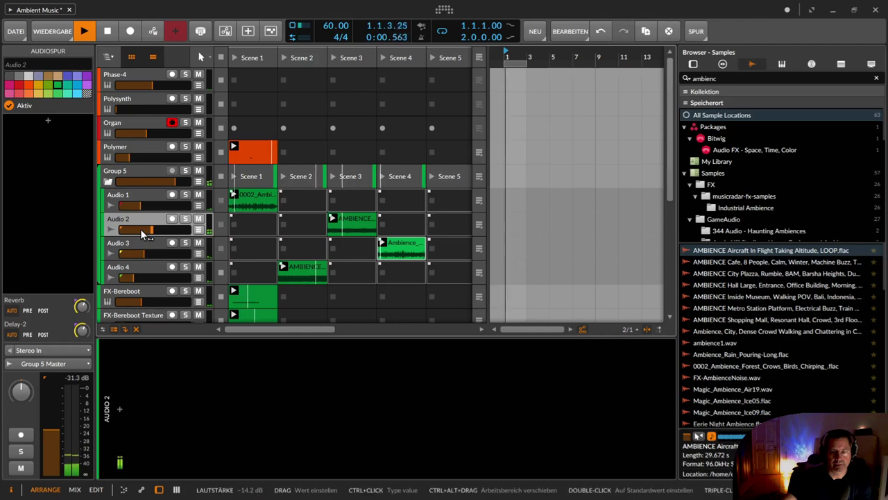
Step: Lower Audio 2's volume to about -17.0 dB
{"action": "scroll", "coordinate": [141, 230], "scroll_direction": "down", "scroll_amount": 2}
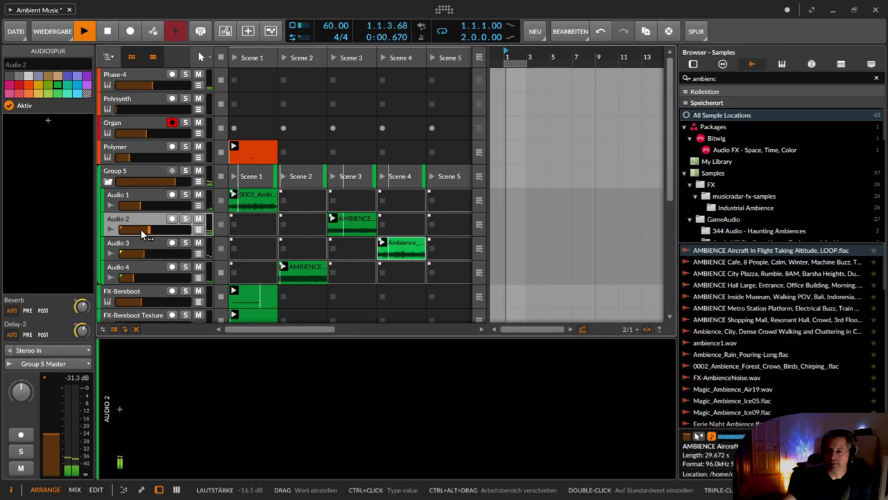
{"action": "scroll", "coordinate": [144, 234], "scroll_direction": "down", "scroll_amount": 2}
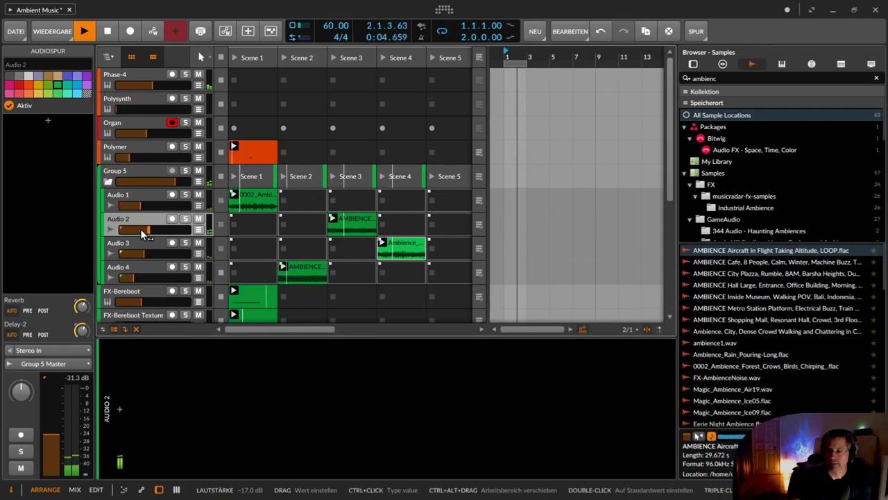
Step: Browse further through the ambience samples and add a new audio track directly below Audio 4
{"action": "scroll", "coordinate": [789, 392], "scroll_direction": "down", "scroll_amount": 5}
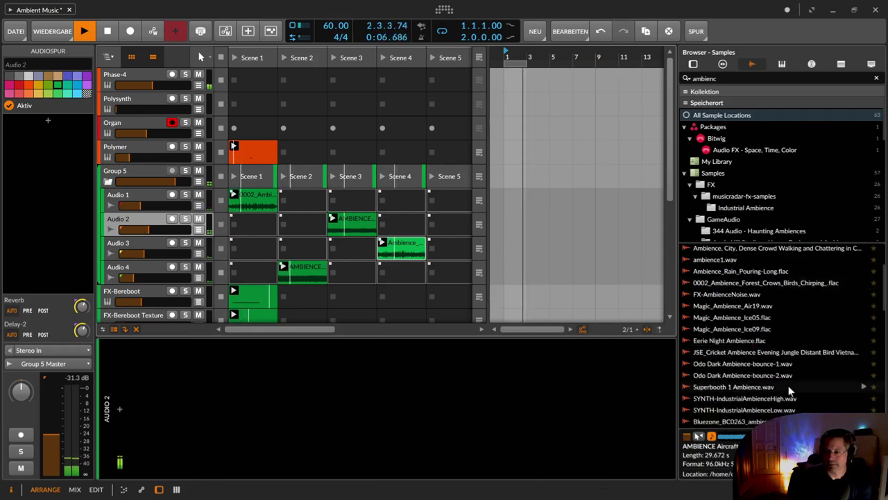
{"action": "scroll", "coordinate": [789, 392], "scroll_direction": "down", "scroll_amount": 5}
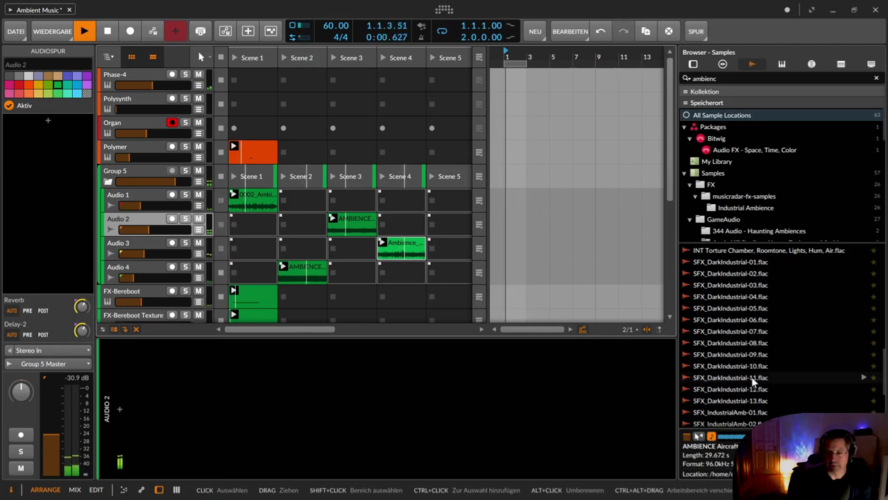
{"action": "left_click", "coordinate": [153, 268]}
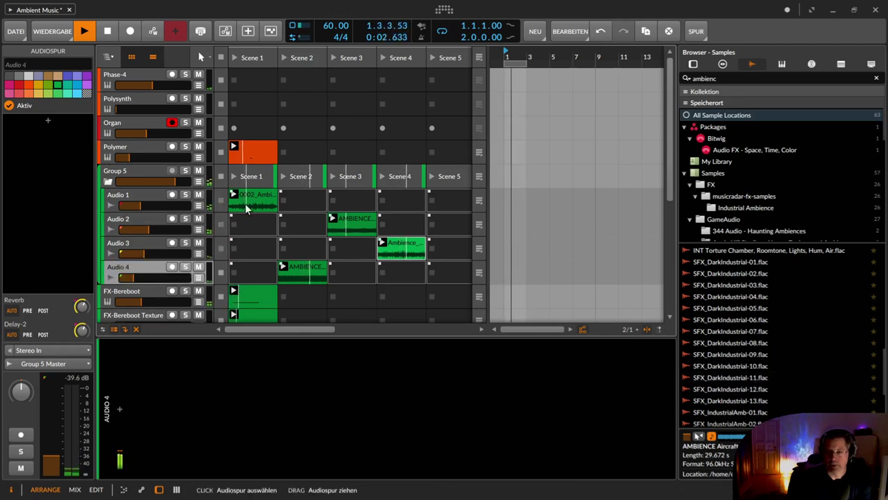
{"action": "left_click", "coordinate": [535, 32]}
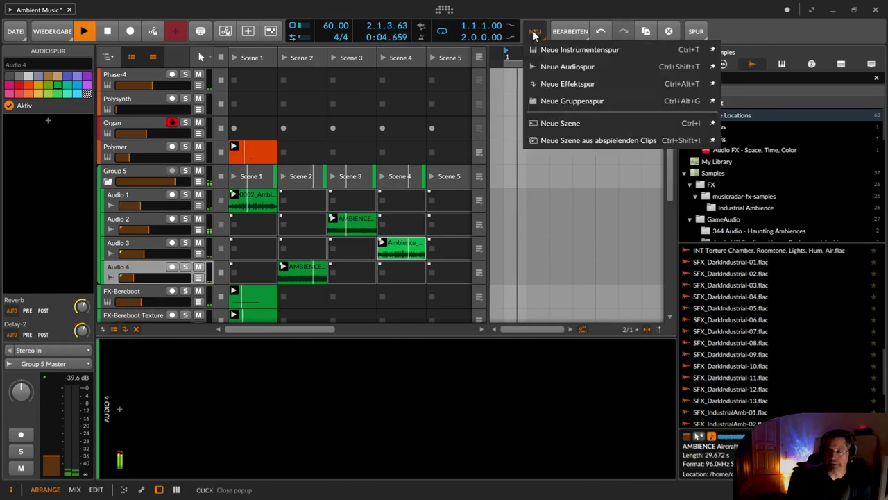
{"action": "left_click", "coordinate": [543, 65]}
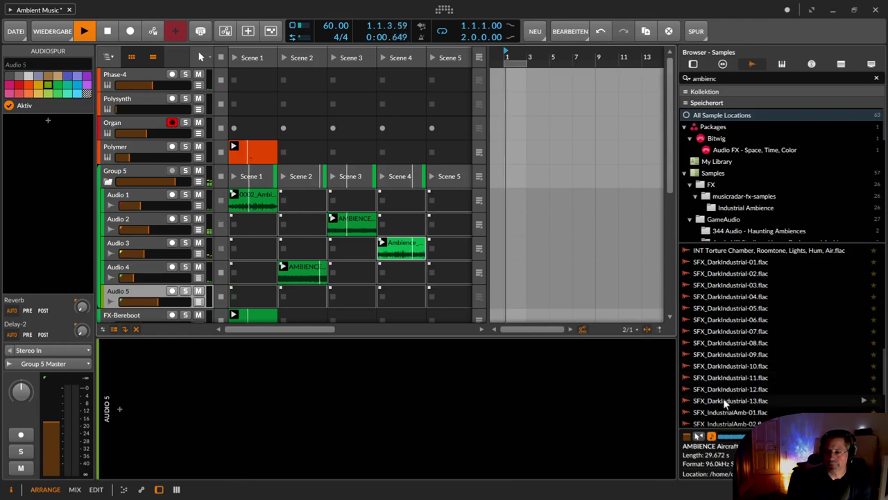
Step: Place SFX_DarkIndustrial-12.flac in Audio 5's Scene 1 slot, launch it and set that track's volume to about -24.6 dB
{"action": "left_click_drag", "start_coordinate": [727, 393], "coordinate": [250, 297]}
{"action": "left_click_drag", "start_coordinate": [160, 299], "coordinate": [139, 299]}
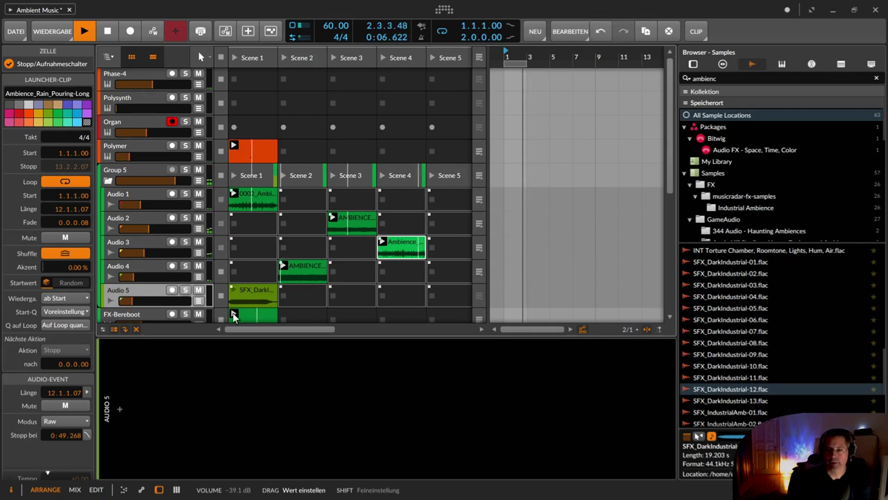
{"action": "left_click", "coordinate": [234, 291]}
{"action": "left_click_drag", "start_coordinate": [140, 300], "coordinate": [141, 299]}
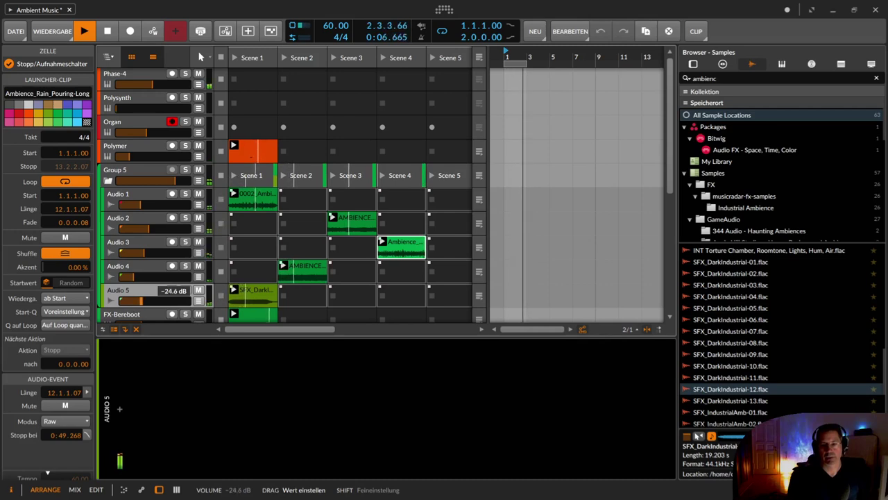
{"action": "left_click", "coordinate": [137, 297]}
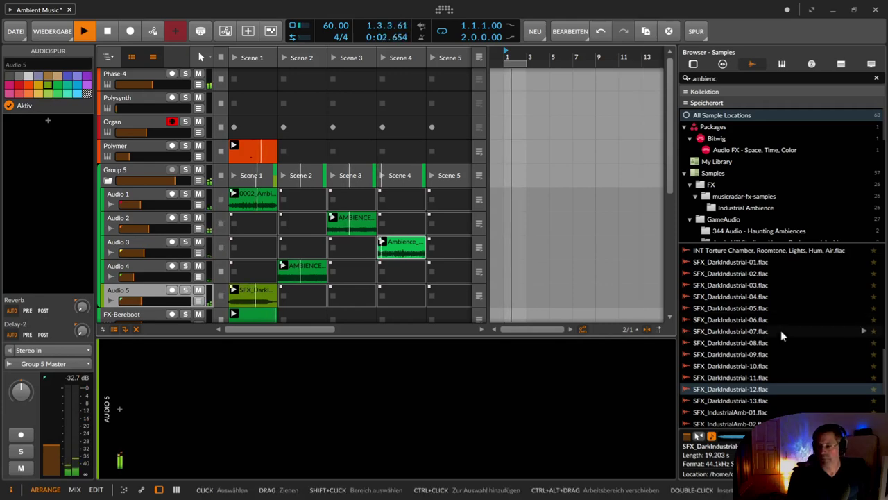
Step: Audition Eerie Night Ambience.flac, and replace Audio 5's Scene 1 clip with "JSE_Cricket Ambience Evening Jungle Distant Bird Vietnam.flac"
{"action": "scroll", "coordinate": [781, 335], "scroll_direction": "down", "scroll_amount": 3}
{"action": "scroll", "coordinate": [781, 330], "scroll_direction": "down", "scroll_amount": 10}
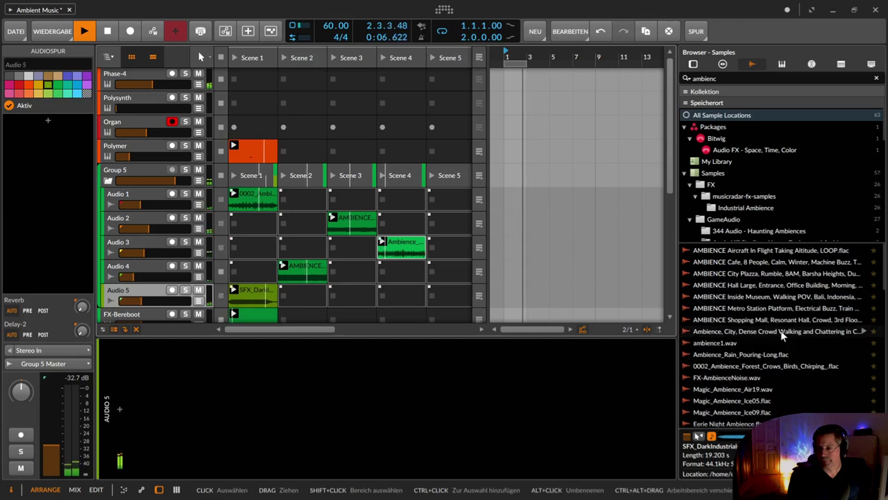
{"action": "scroll", "coordinate": [780, 330], "scroll_direction": "down", "scroll_amount": 2}
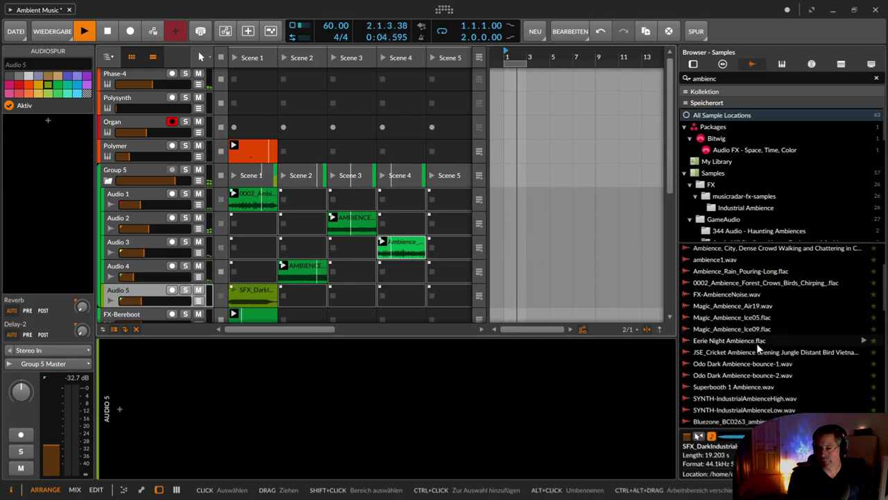
{"action": "left_click", "coordinate": [756, 343]}
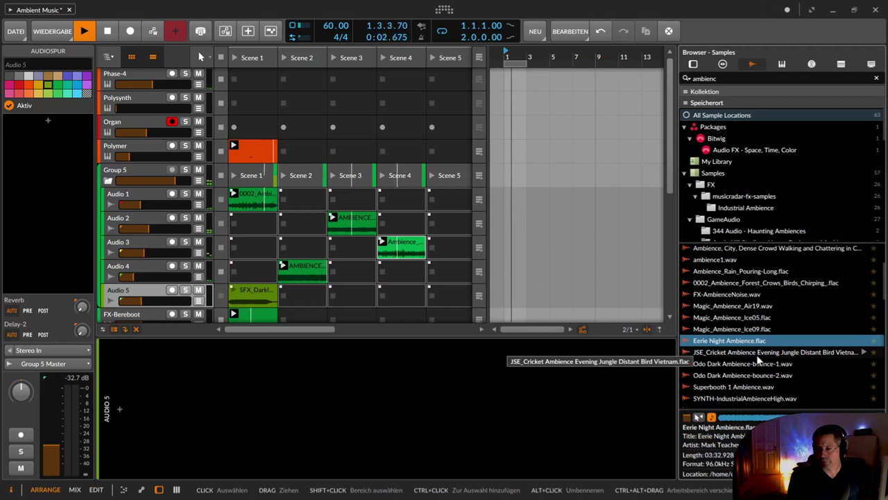
{"action": "left_click", "coordinate": [757, 354]}
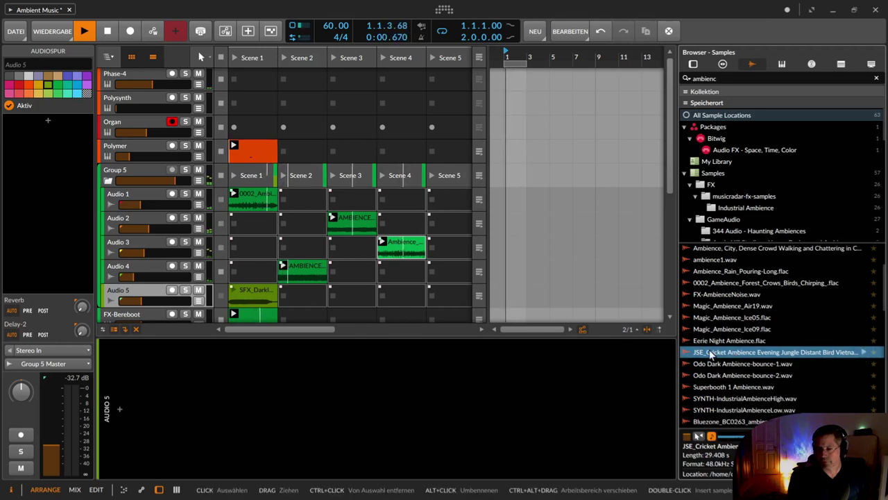
{"action": "left_click_drag", "start_coordinate": [238, 269], "coordinate": [237, 295]}
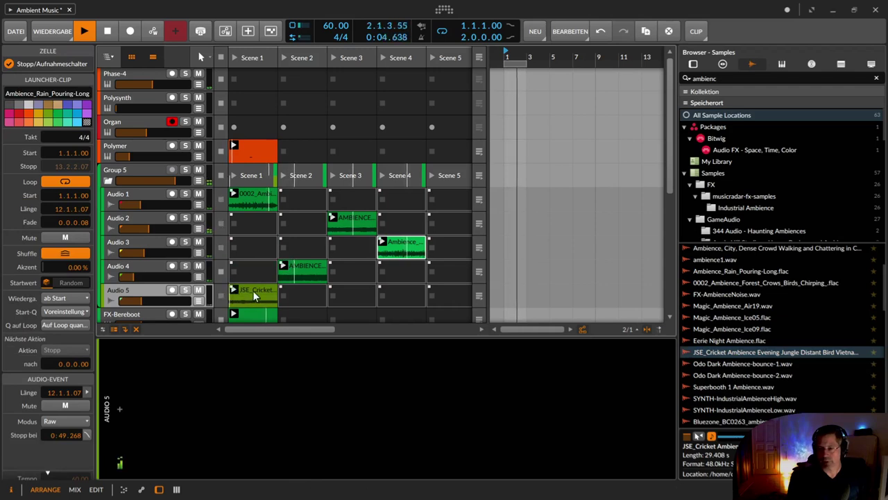
{"action": "left_click", "coordinate": [252, 291]}
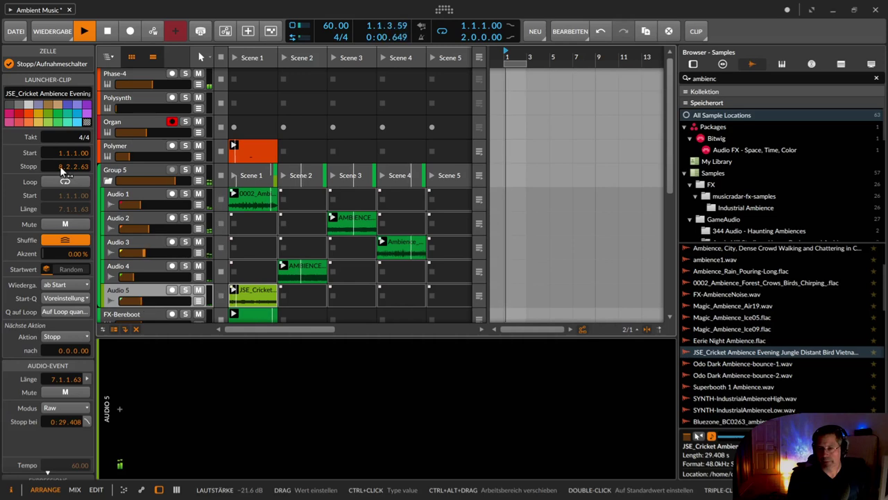
Step: Select the Audio 1 track and preview the sample Superbooth 1 Ambience.wav
{"action": "left_click", "coordinate": [141, 189]}
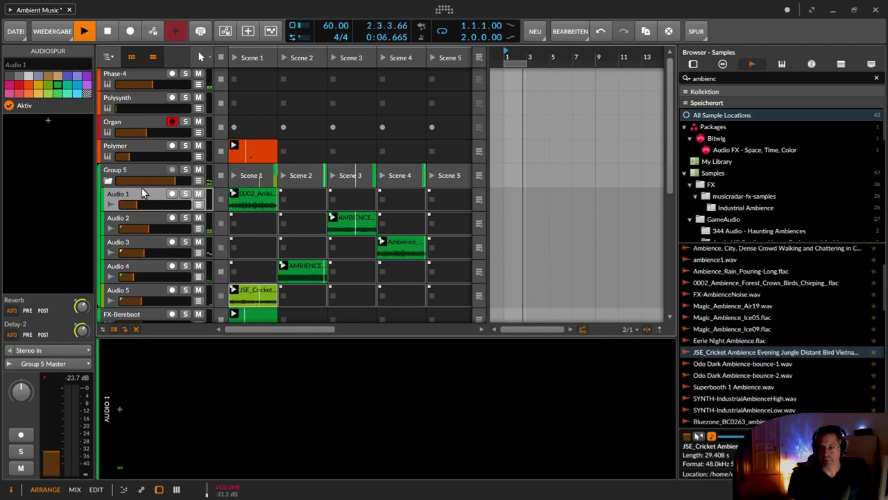
{"action": "left_click", "coordinate": [763, 387]}
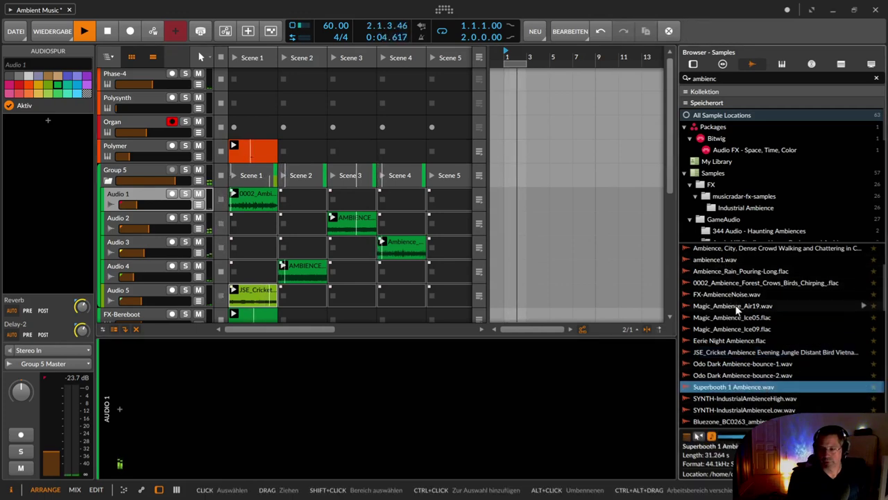
{"action": "scroll", "coordinate": [736, 310], "scroll_direction": "up", "scroll_amount": 3}
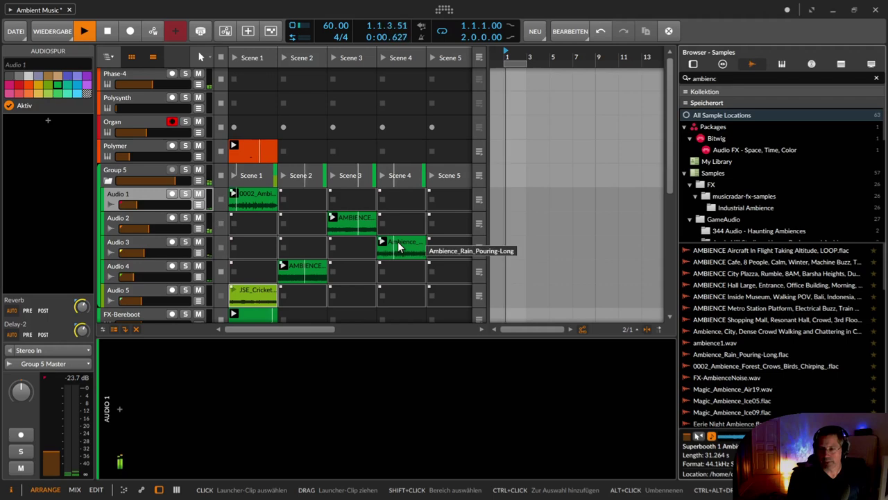
Step: Rename the Audio 3 track, which holds the rain clip, to "Regen"
{"action": "left_click", "coordinate": [149, 242]}
{"action": "double_click", "coordinate": [148, 241]}
{"action": "type", "text": "Regen"}
{"action": "key", "text": "Return"}
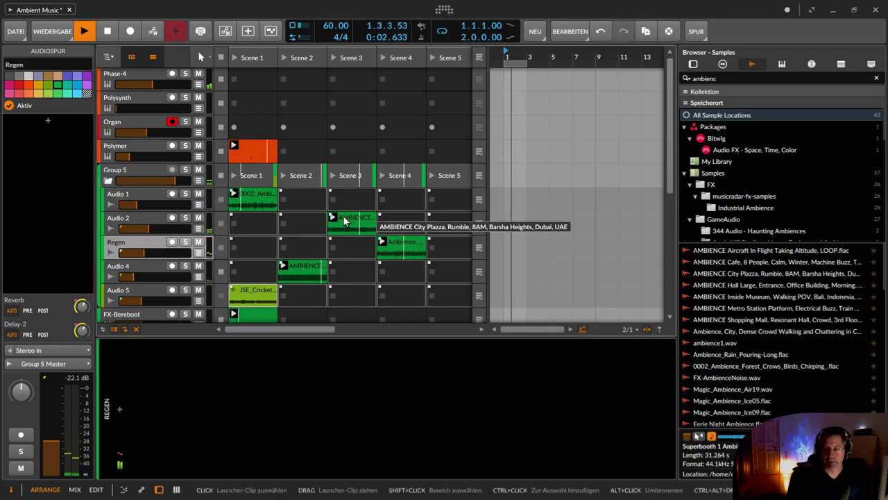
Step: Rename the Audio 2 track to "Pizza" and raise its volume slightly
{"action": "left_click", "coordinate": [133, 218]}
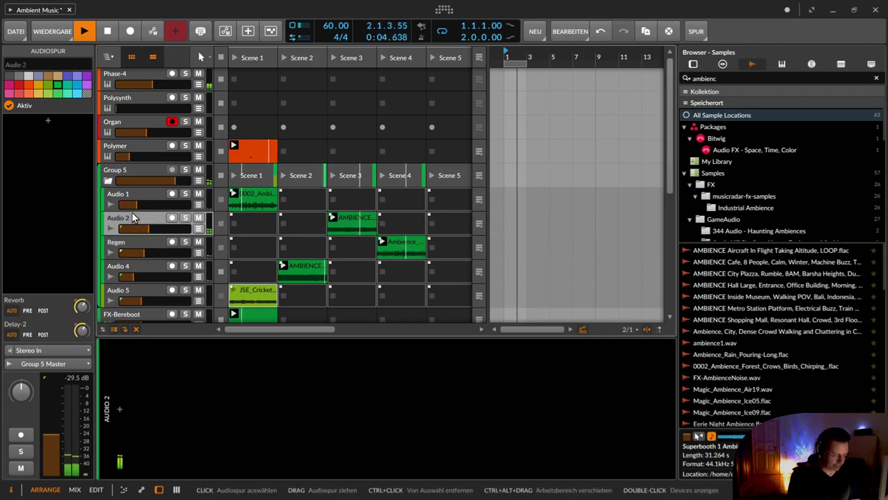
{"action": "double_click", "coordinate": [134, 218]}
{"action": "type", "text": "Pizza"}
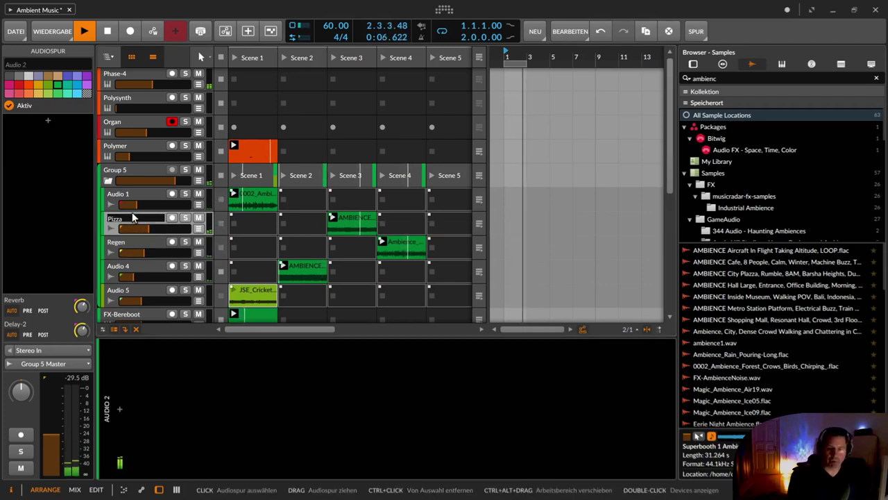
{"action": "key", "text": "Return"}
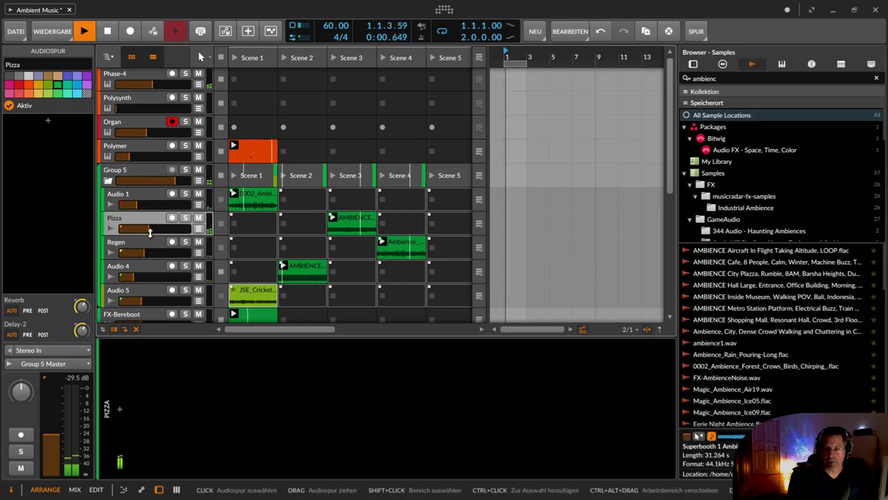
{"action": "left_click_drag", "start_coordinate": [152, 231], "coordinate": [149, 229]}
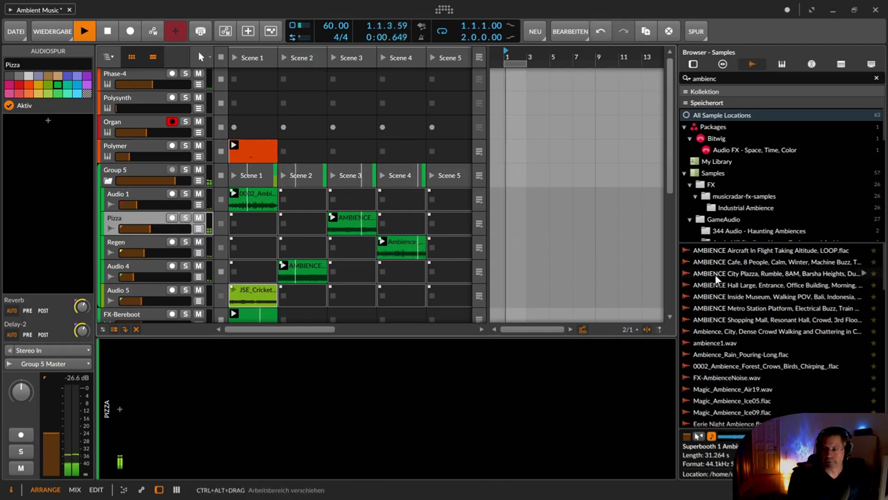
Step: Search the sample library for "cafe" and for "people"
{"action": "scroll", "coordinate": [741, 267], "scroll_direction": "down", "scroll_amount": 3}
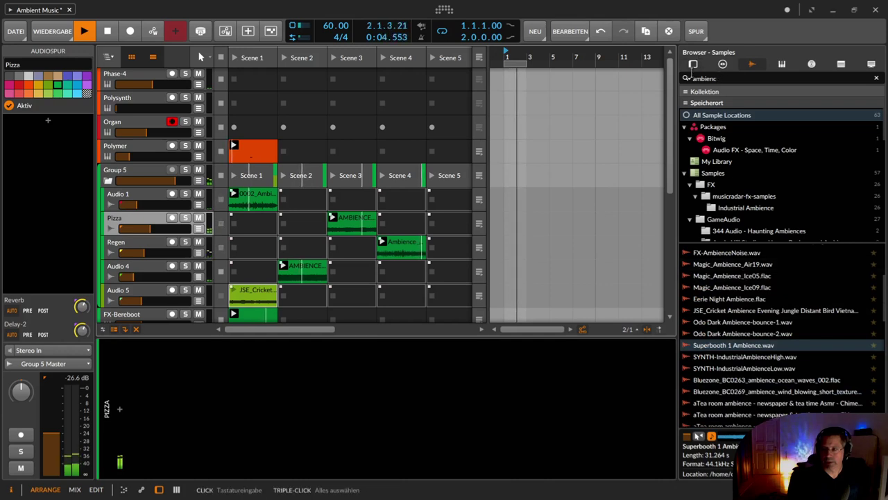
{"action": "left_click_drag", "start_coordinate": [720, 78], "coordinate": [676, 74]}
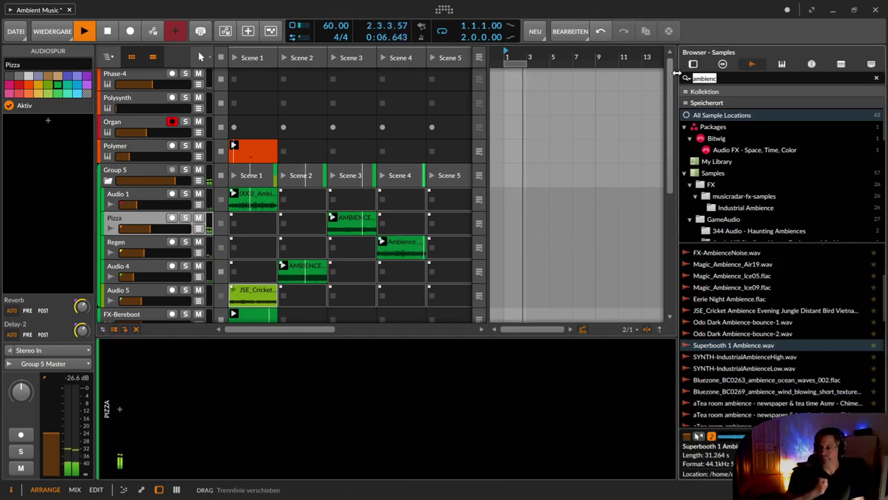
{"action": "type", "text": "cafe"}
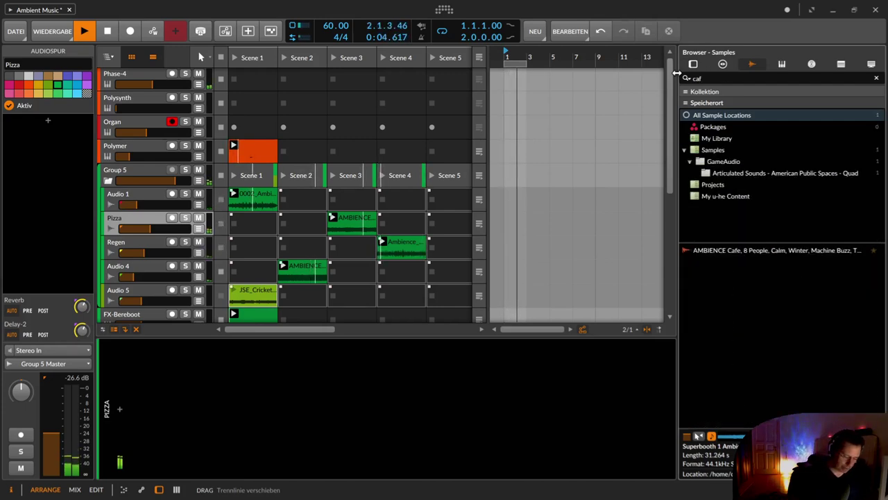
{"action": "key", "text": "BackSpace"}
{"action": "key", "text": "BackSpace"}
{"action": "key", "text": "BackSpace"}
{"action": "key", "text": "BackSpace"}
{"action": "type", "text": "people"}
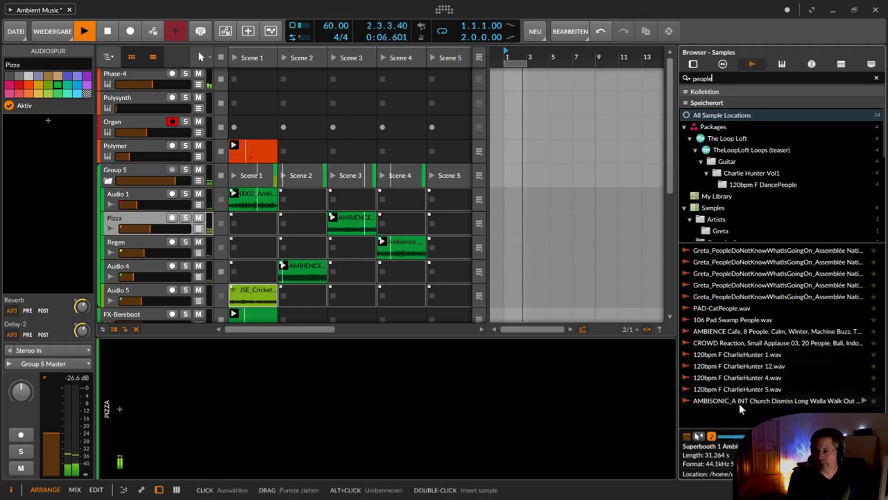
Step: Preview the AMBISONIC church dismissal, the CROWD Reaction small applause and the AMBIENCE Cafe samples
{"action": "left_click", "coordinate": [812, 401]}
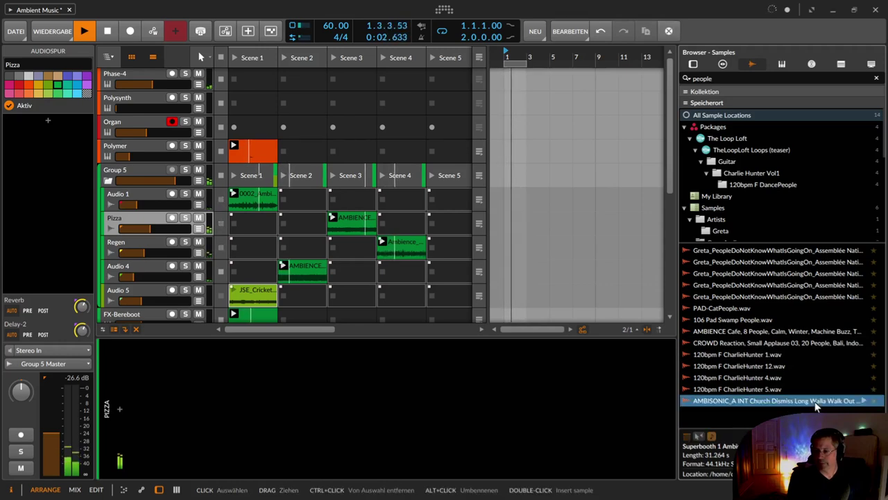
{"action": "left_click", "coordinate": [741, 342]}
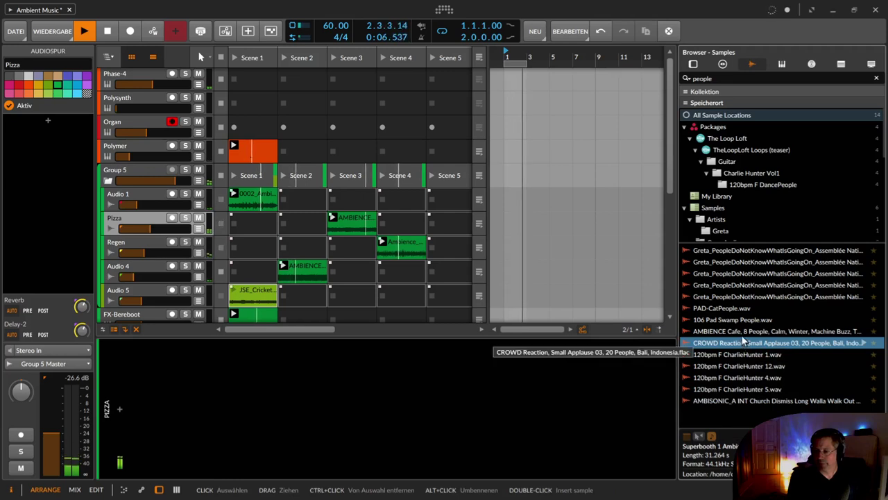
{"action": "left_click", "coordinate": [741, 330]}
{"action": "left_click", "coordinate": [740, 343]}
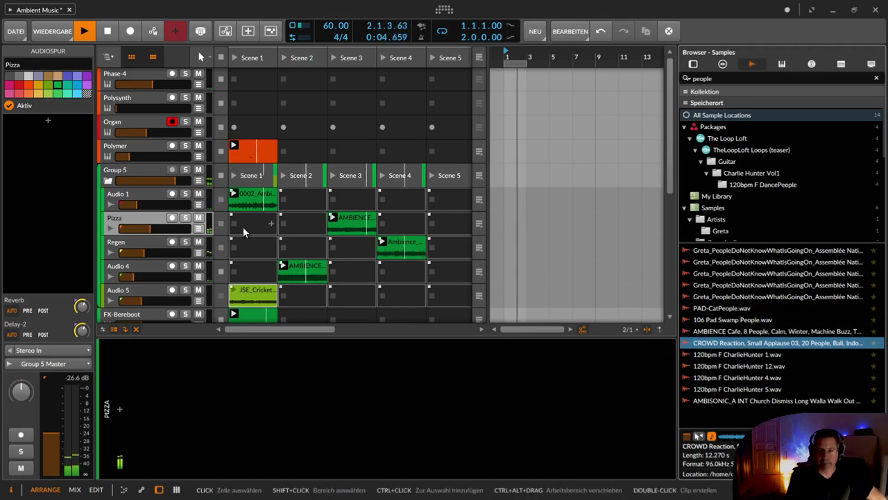
Step: Lower the Regen track's volume slightly, and rename the Audio 4 track to "Aircraft" and select its Scene 2 clip
{"action": "left_click_drag", "start_coordinate": [145, 253], "coordinate": [144, 253]}
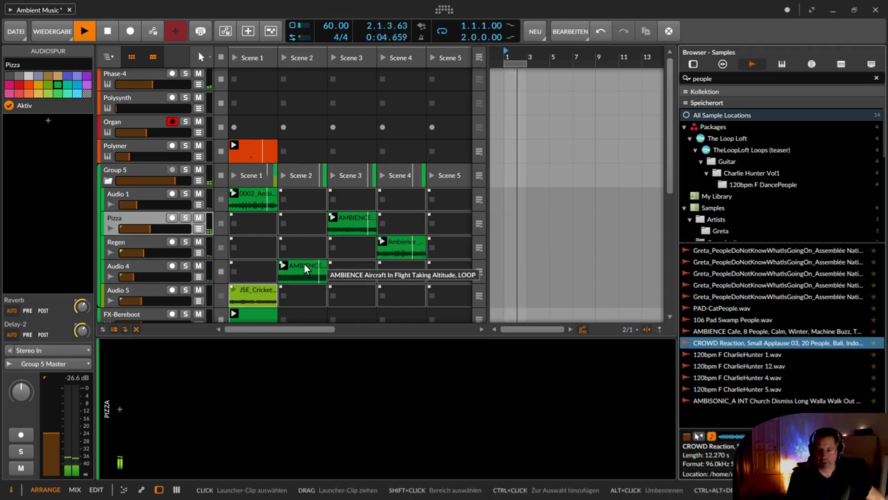
{"action": "double_click", "coordinate": [118, 268]}
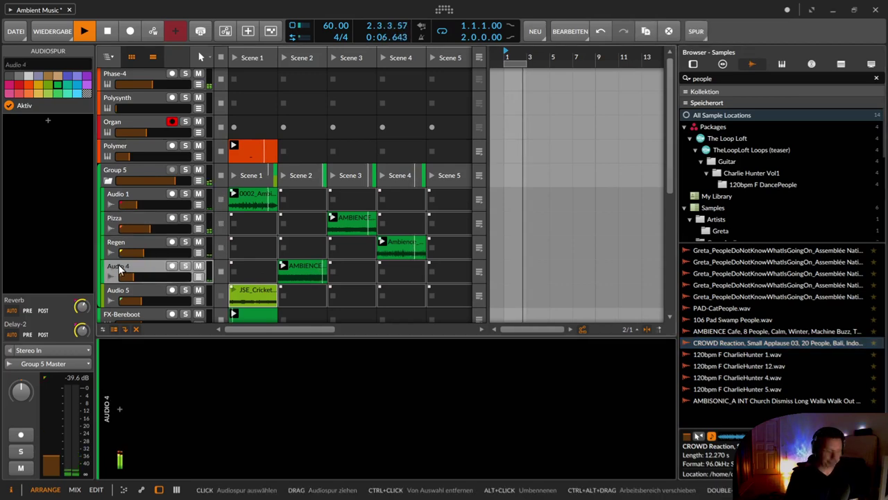
{"action": "type", "text": "Aircraft"}
{"action": "key", "text": "Return"}
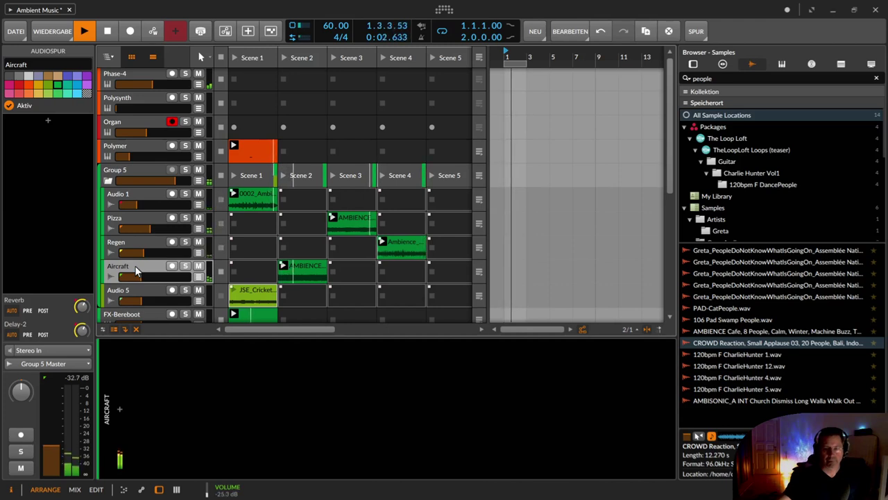
{"action": "left_click", "coordinate": [286, 268]}
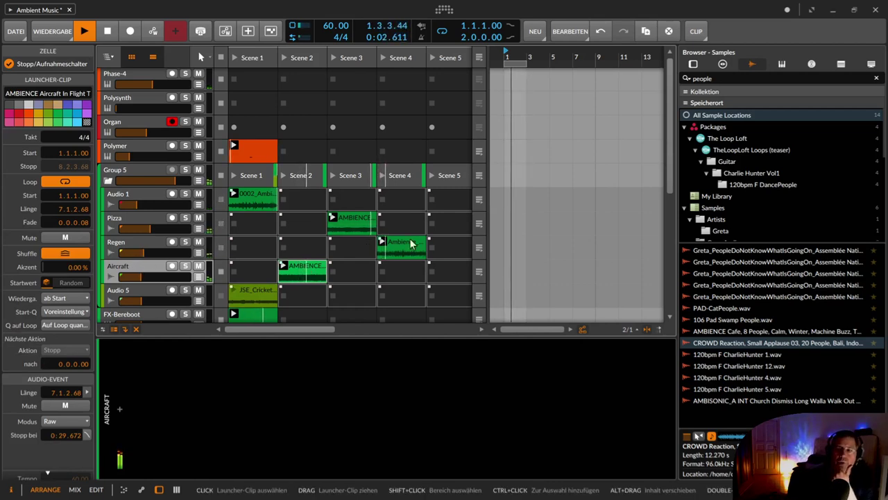
Step: Open the Pizza track's Scene 3 city plaza clip for editing and set its stretch mode to Elastique Eco
{"action": "left_click", "coordinate": [358, 214]}
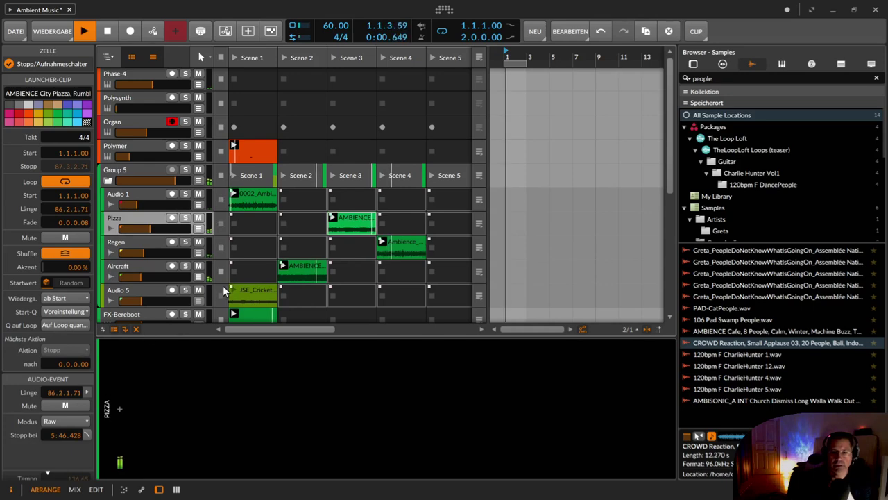
{"action": "double_click", "coordinate": [349, 221]}
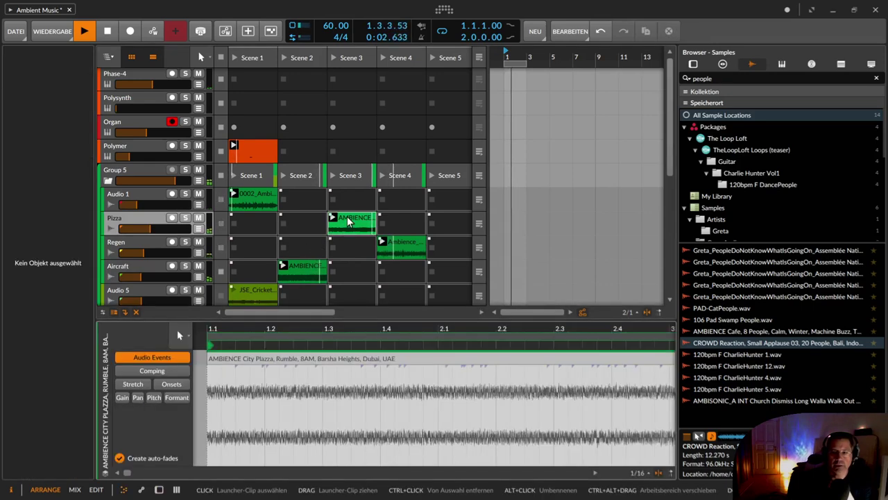
{"action": "left_click", "coordinate": [349, 220]}
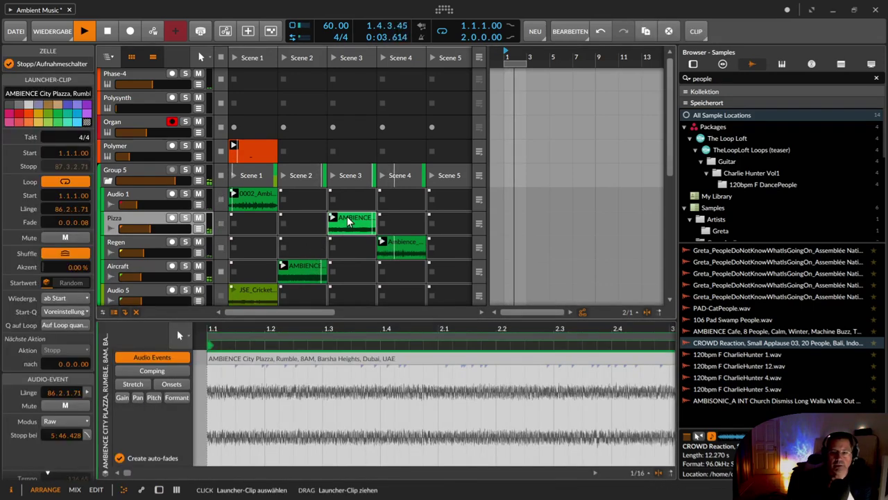
{"action": "left_click", "coordinate": [60, 423]}
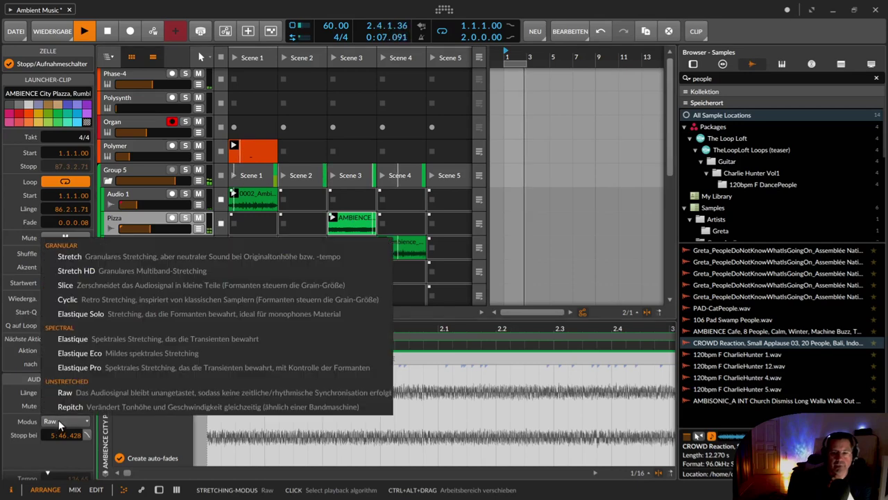
{"action": "left_click", "coordinate": [94, 353]}
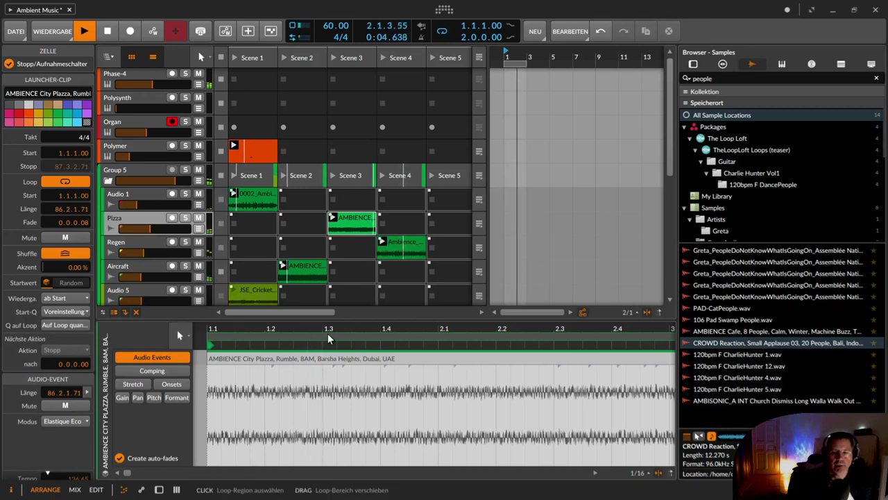
Step: Raise the Pizza clip's event tempo to 176.65 and extend its loop length to 112 bars
{"action": "left_click", "coordinate": [364, 218]}
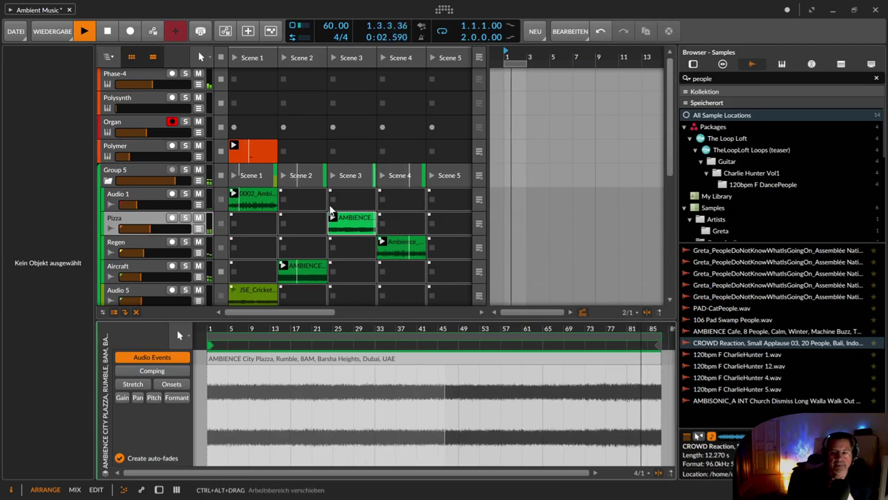
{"action": "left_click", "coordinate": [347, 224]}
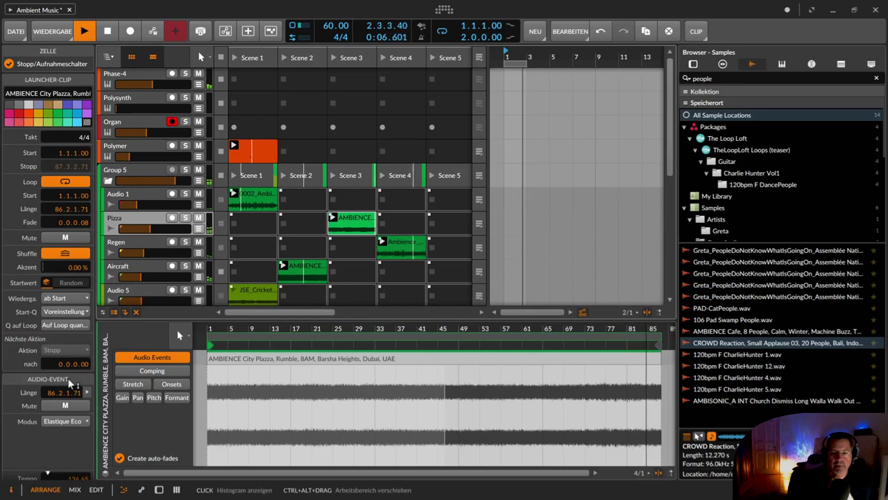
{"action": "scroll", "coordinate": [70, 383], "scroll_direction": "down", "scroll_amount": 3}
{"action": "scroll", "coordinate": [46, 333], "scroll_direction": "down", "scroll_amount": 2}
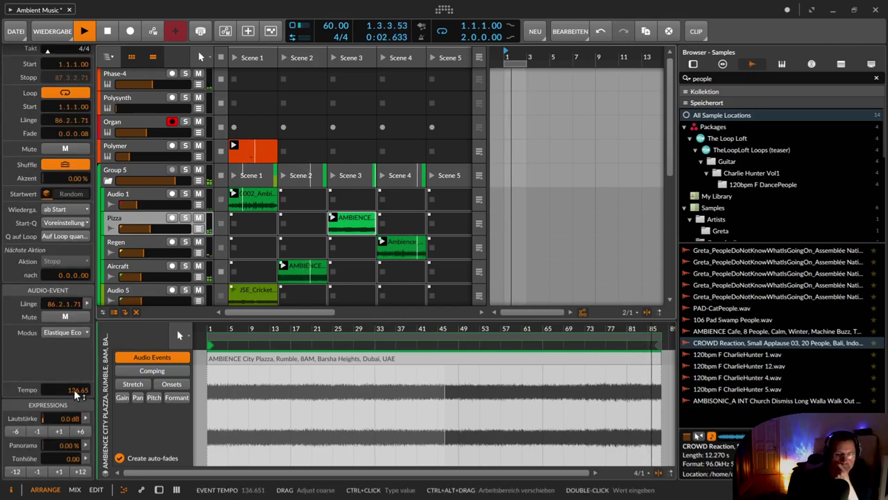
{"action": "left_click_drag", "start_coordinate": [78, 389], "coordinate": [78, 365]}
{"action": "left_click_drag", "start_coordinate": [493, 329], "coordinate": [383, 350]}
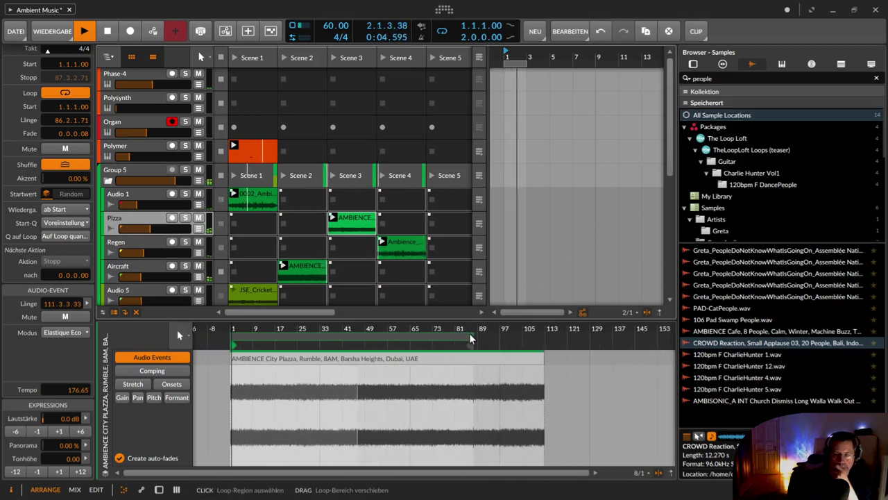
{"action": "left_click_drag", "start_coordinate": [470, 335], "coordinate": [554, 338]}
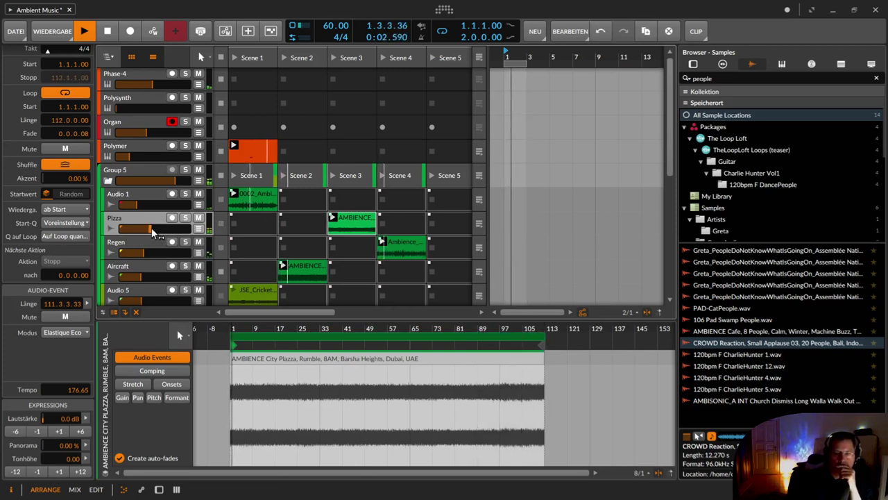
Step: Raise the Pizza track's volume slightly and set its clip to a tempo of 136 with an 88-bar loop
{"action": "left_click_drag", "start_coordinate": [149, 228], "coordinate": [160, 229]}
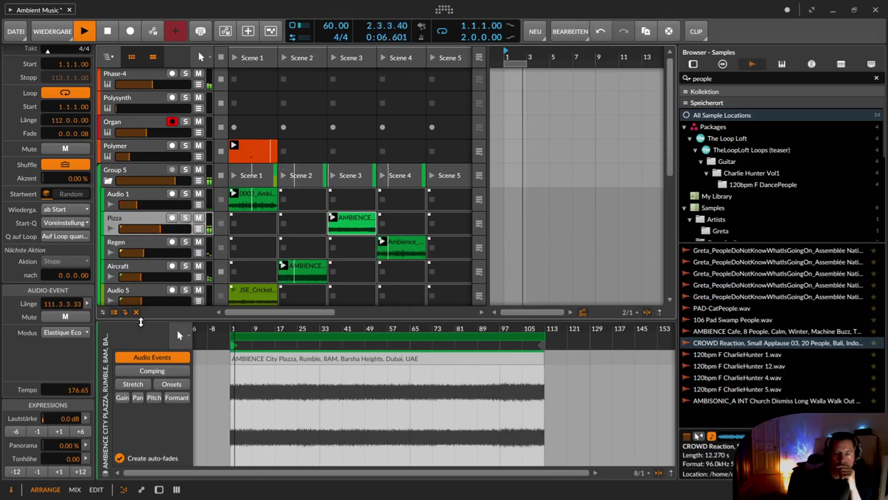
{"action": "double_click", "coordinate": [68, 390]}
{"action": "type", "text": "136"}
{"action": "key", "text": "Return"}
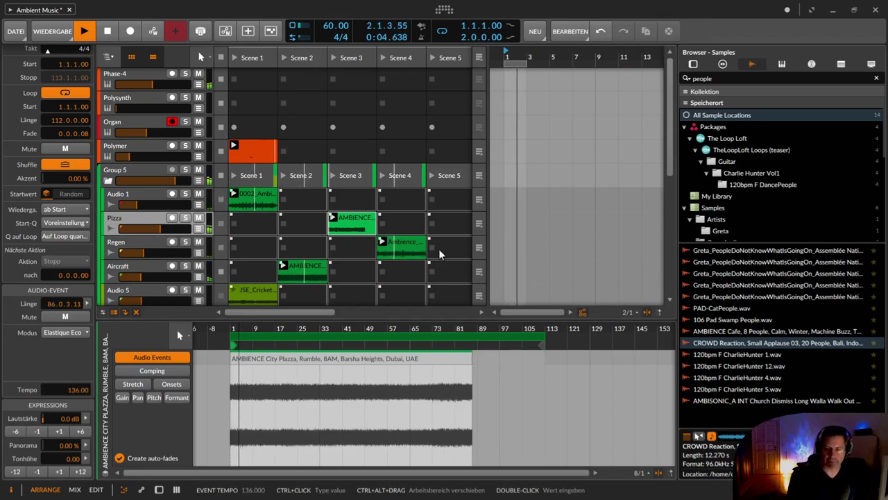
{"action": "left_click_drag", "start_coordinate": [536, 336], "coordinate": [248, 327]}
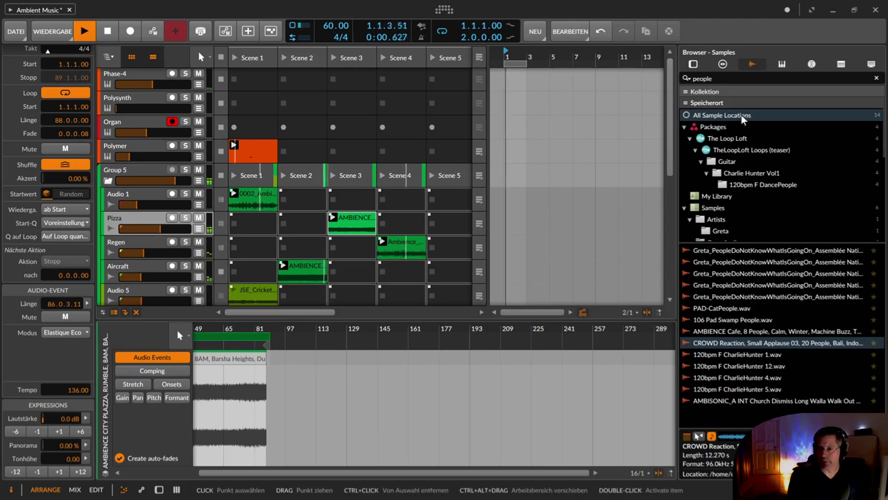
Step: Search the sample library for "pizza" and for "ambience"
{"action": "left_click", "coordinate": [735, 82]}
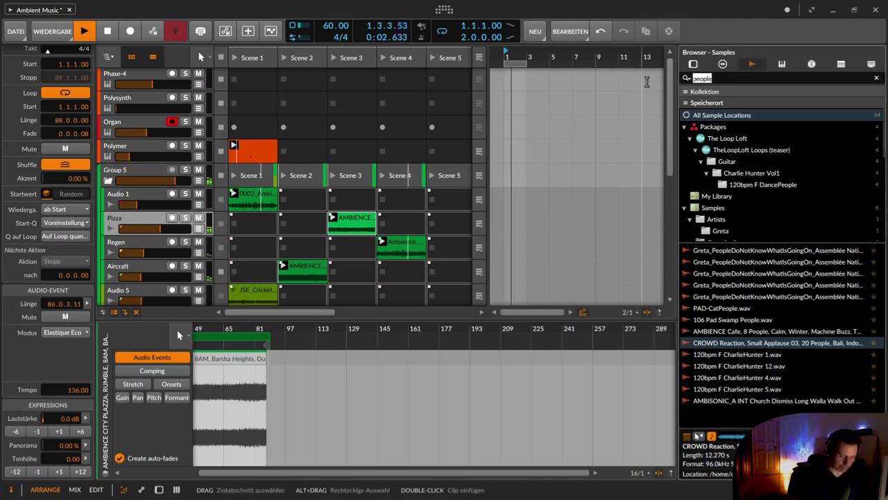
{"action": "type", "text": "pizza"}
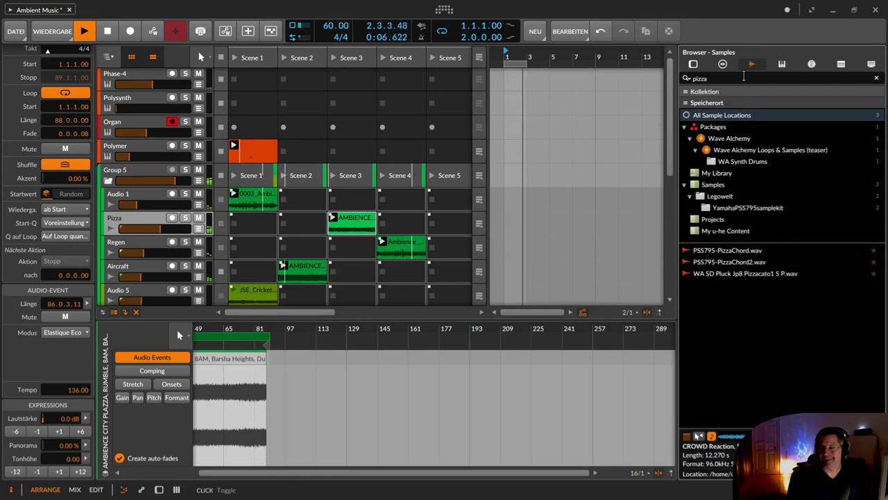
{"action": "left_click", "coordinate": [720, 79]}
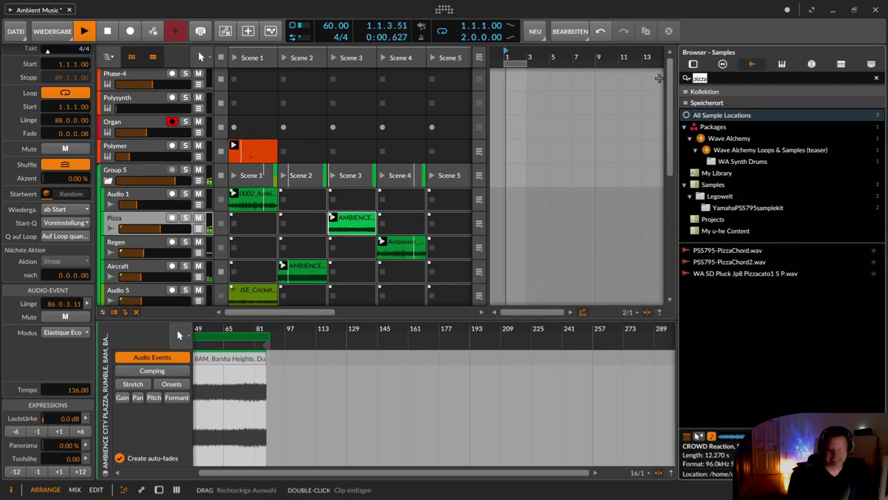
{"action": "type", "text": "pian"}
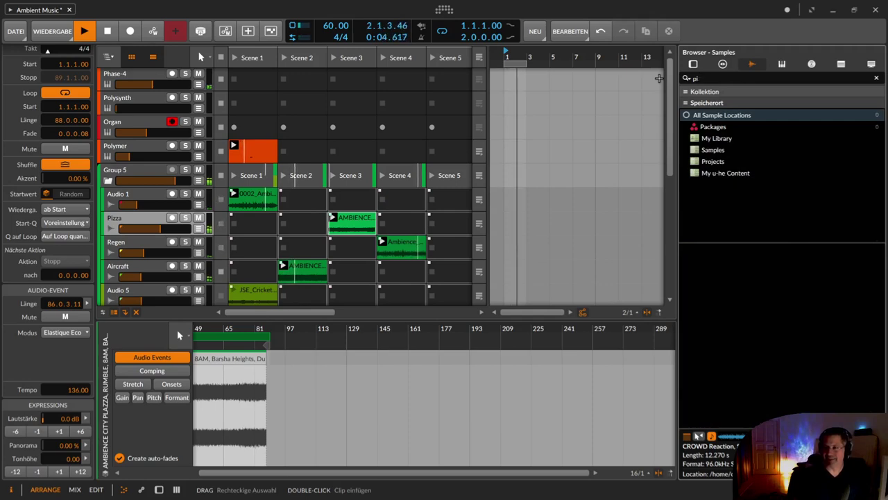
{"action": "key", "text": "BackSpace"}
{"action": "key", "text": "BackSpace"}
{"action": "type", "text": "ambie"}
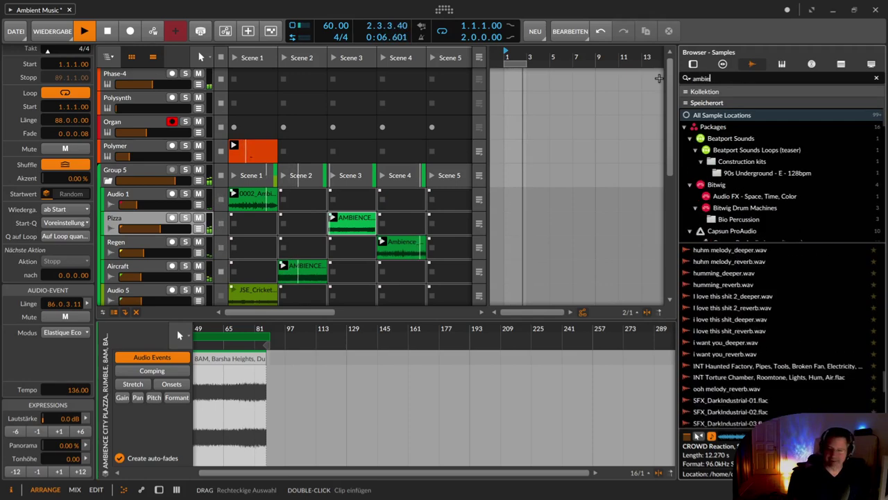
{"action": "type", "text": "n"}
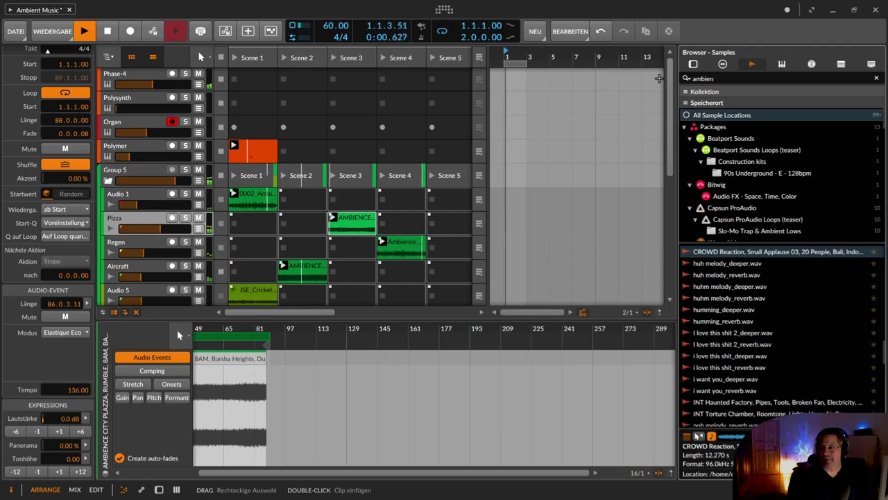
{"action": "type", "text": "ce"}
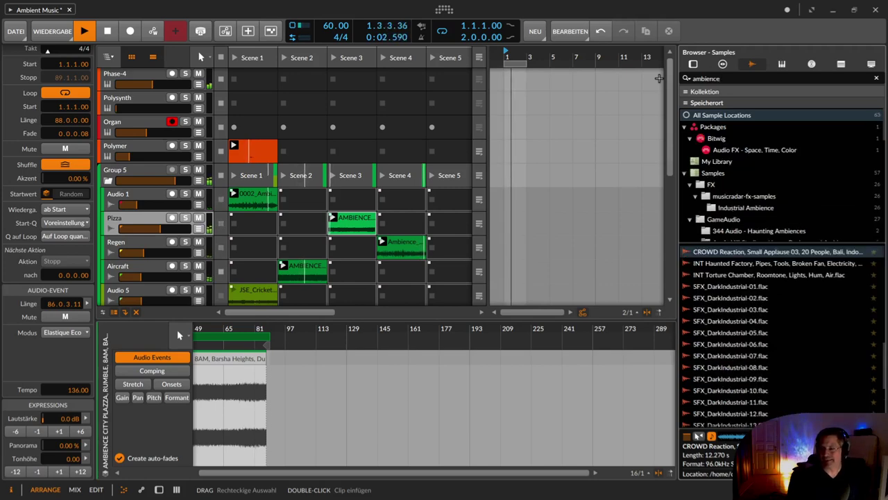
Step: Replace the Pizza track's Scene 3 clip with the AMBIENCE City Plazza sample, then launch and loop it
{"action": "scroll", "coordinate": [805, 314], "scroll_direction": "down", "scroll_amount": 4}
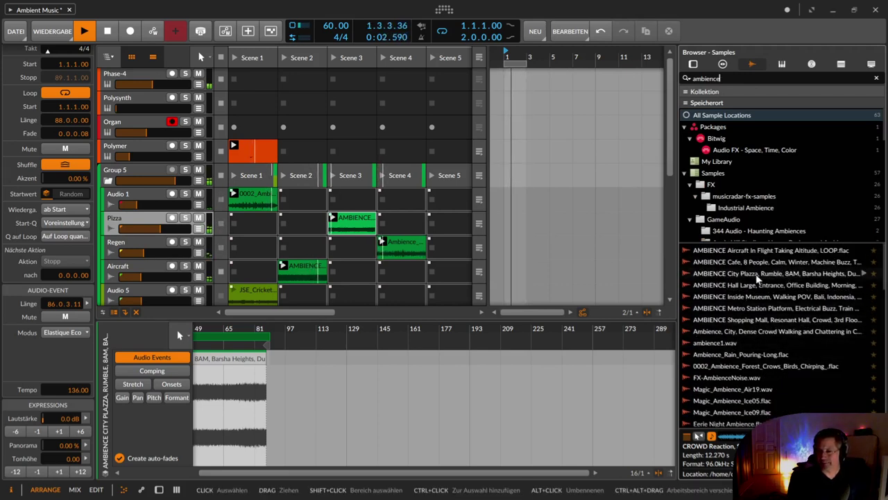
{"action": "left_click_drag", "start_coordinate": [742, 276], "coordinate": [356, 223]}
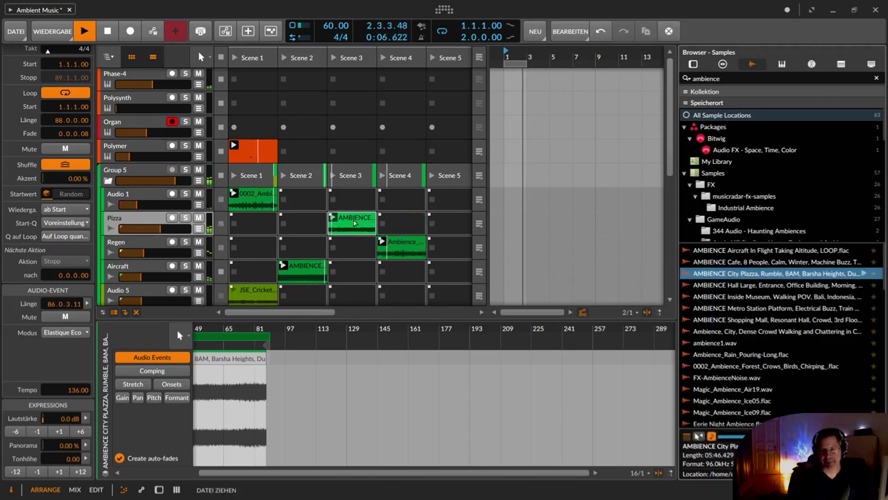
{"action": "left_click", "coordinate": [354, 226]}
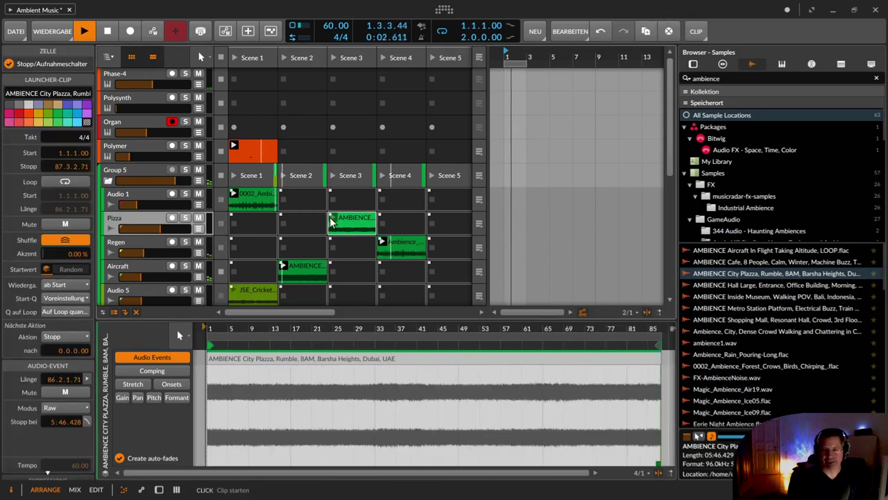
{"action": "left_click", "coordinate": [139, 219]}
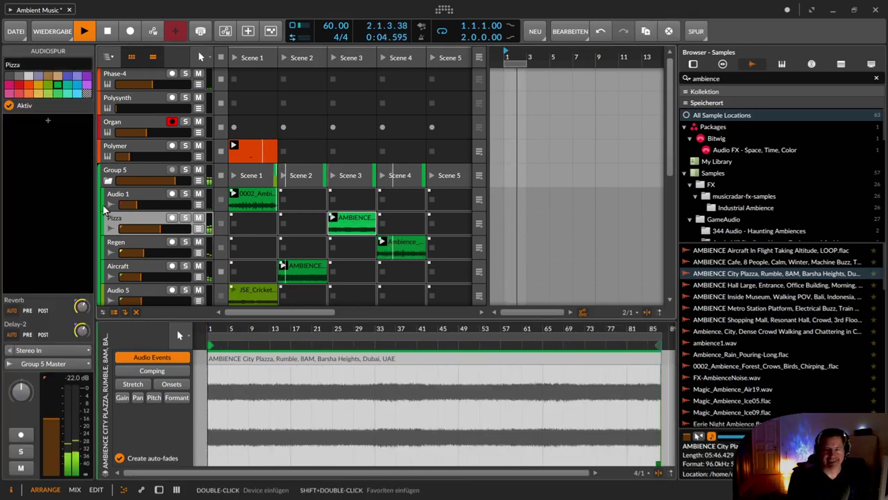
{"action": "left_click", "coordinate": [354, 217]}
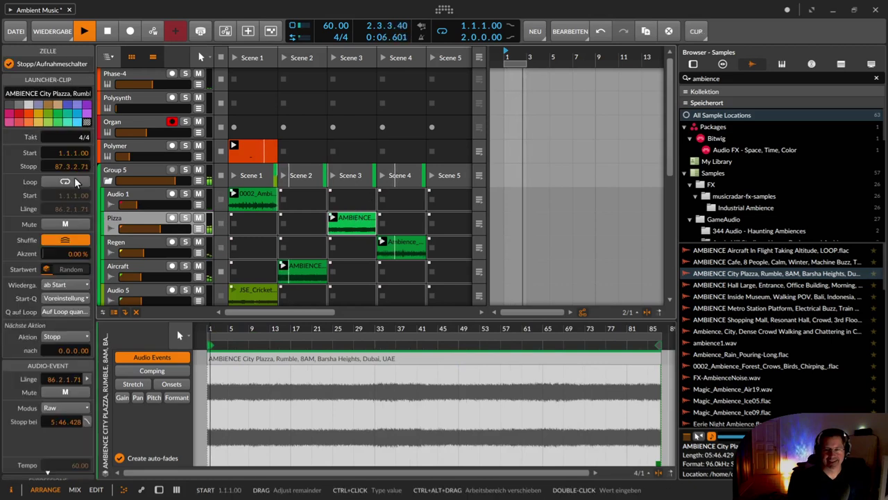
Step: Lower the Pizza track's volume and set its Delay-2 send to about -3.8 dB
{"action": "left_click_drag", "start_coordinate": [160, 229], "coordinate": [152, 228]}
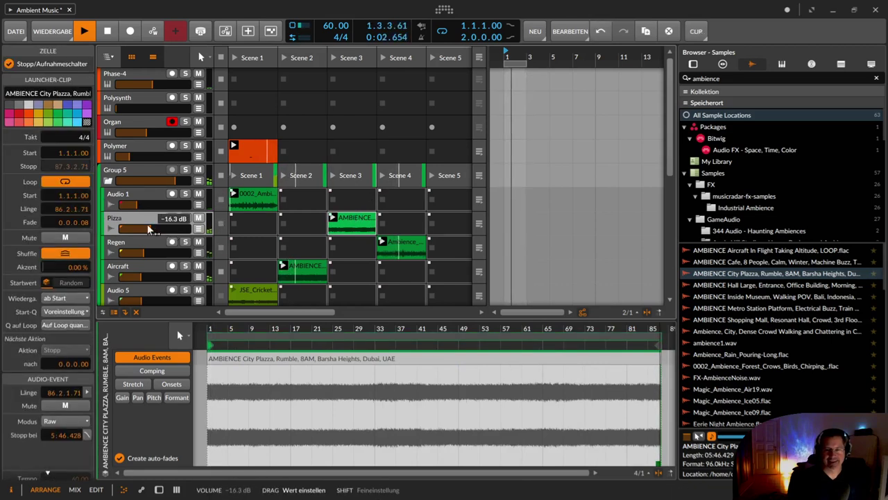
{"action": "left_click", "coordinate": [140, 218]}
{"action": "mouse_move", "coordinate": [81, 336]}
{"action": "left_mouse_down"}
{"action": "mouse_move", "coordinate": [81, 326]}
{"action": "mouse_move", "coordinate": [86, 336]}
{"action": "left_mouse_up"}
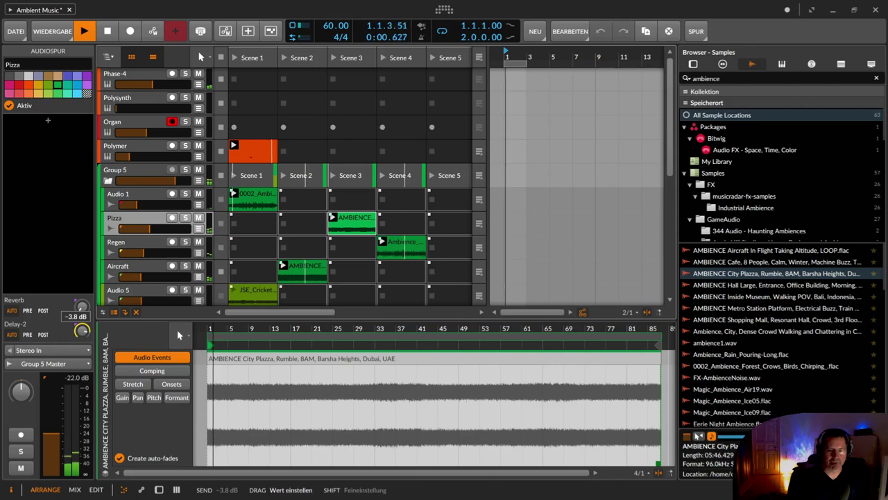
{"action": "left_click_drag", "start_coordinate": [151, 233], "coordinate": [146, 233]}
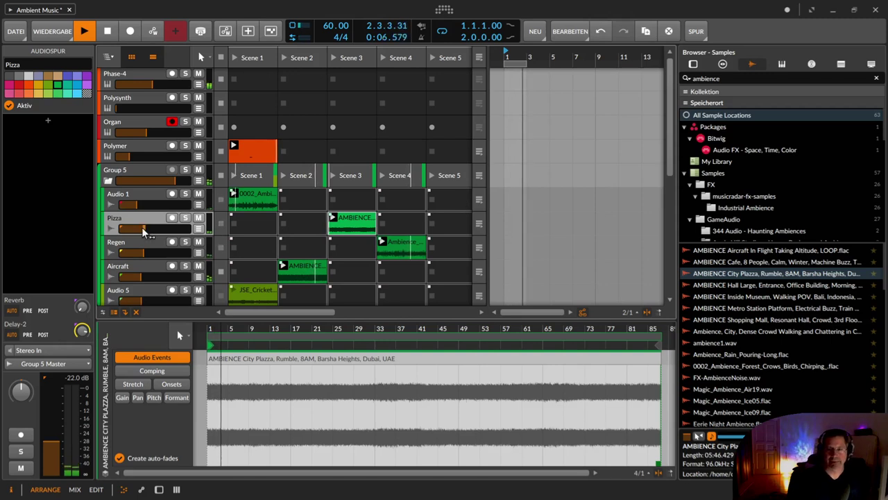
Step: Create a clip in the Organ track's Scene 1 slot and enter a four-bar chord of A2, C3 and F3
{"action": "left_click", "coordinate": [117, 123]}
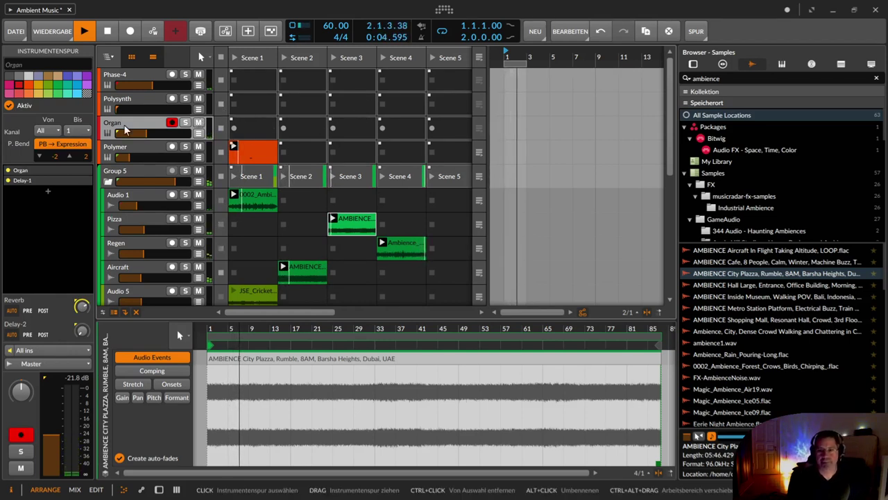
{"action": "double_click", "coordinate": [243, 132]}
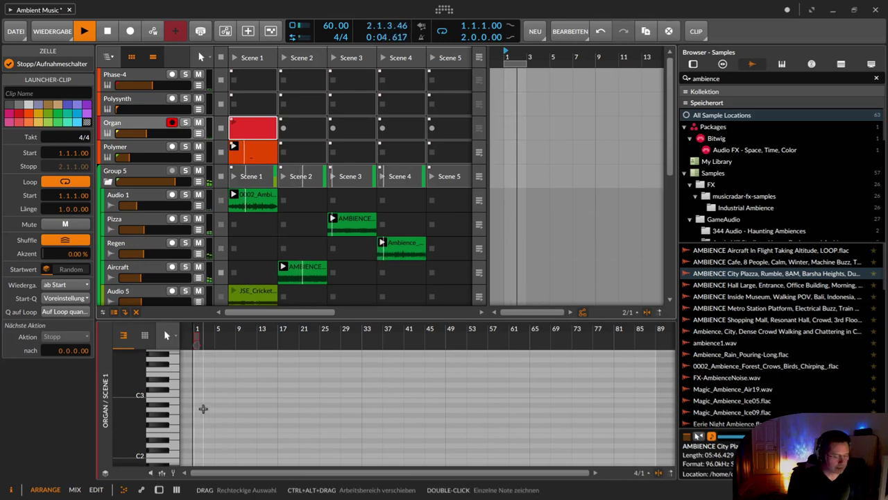
{"action": "double_click", "coordinate": [202, 408]}
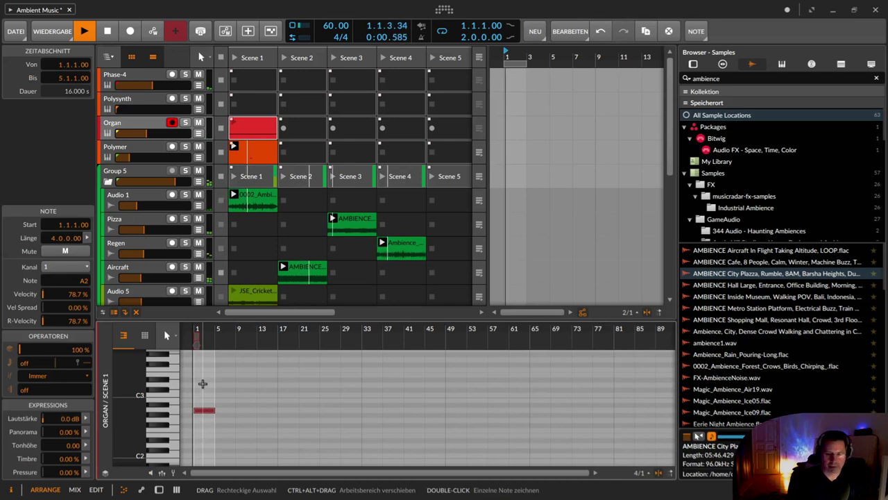
{"action": "double_click", "coordinate": [202, 384]}
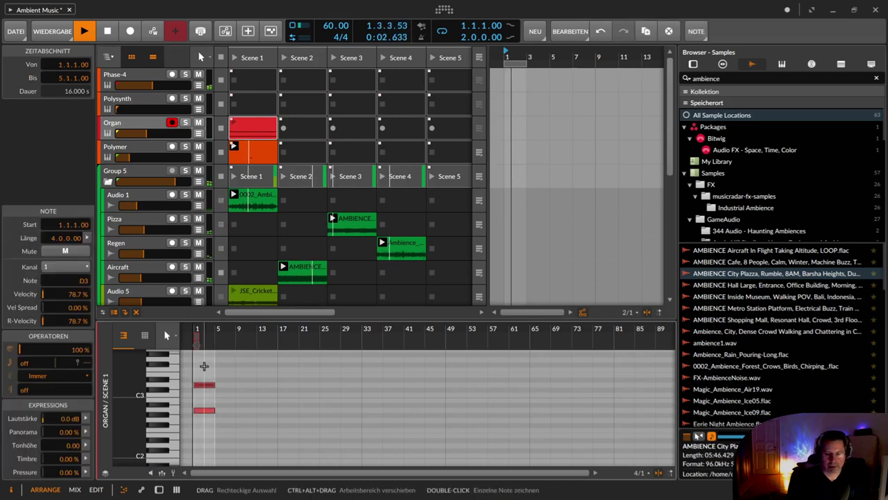
{"action": "double_click", "coordinate": [204, 365]}
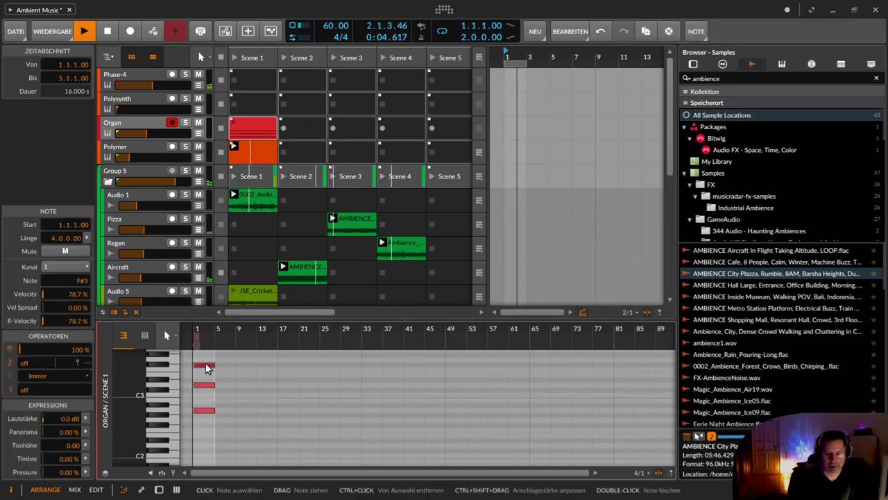
{"action": "key", "text": "Down"}
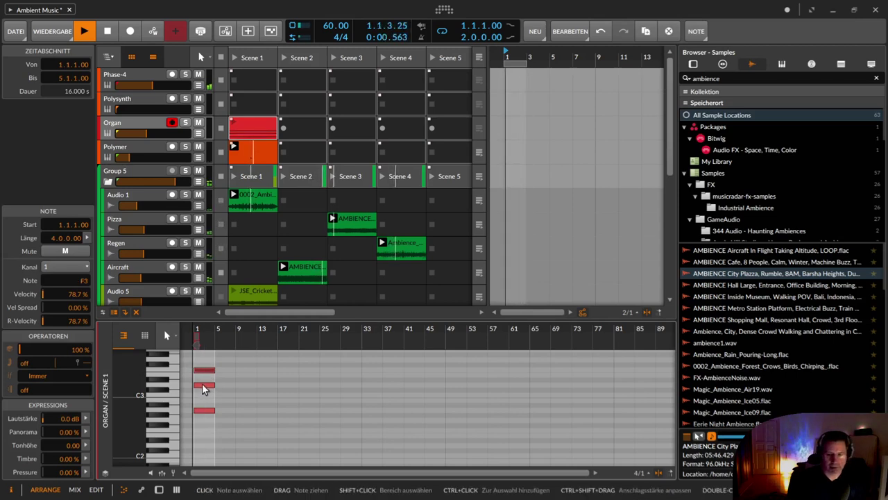
{"action": "left_click_drag", "start_coordinate": [203, 389], "coordinate": [202, 395]}
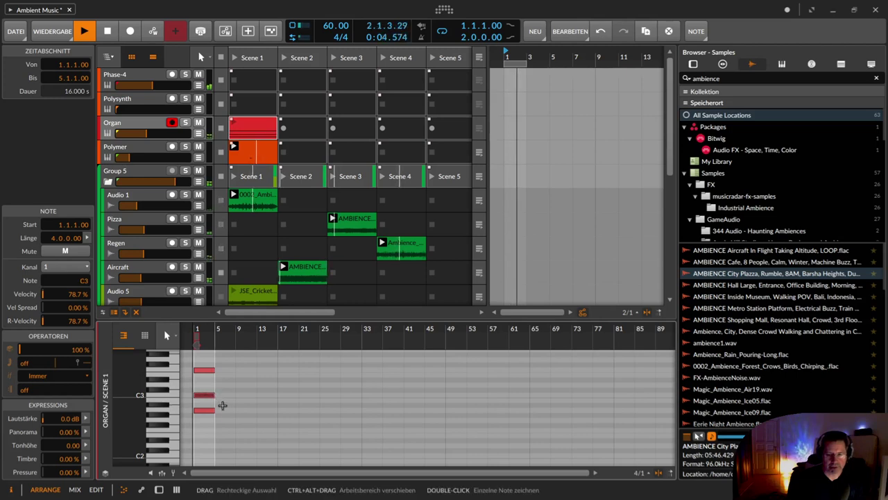
Step: Shorten the three notes of the Organ clip's opening chord to a length of 0.0.0.43
{"action": "left_click_drag", "start_coordinate": [208, 336], "coordinate": [391, 395]}
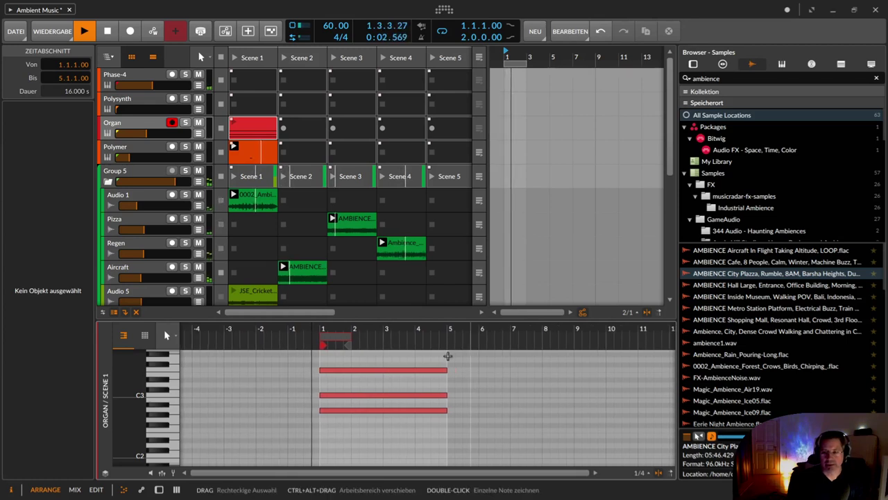
{"action": "left_click_drag", "start_coordinate": [431, 358], "coordinate": [441, 440]}
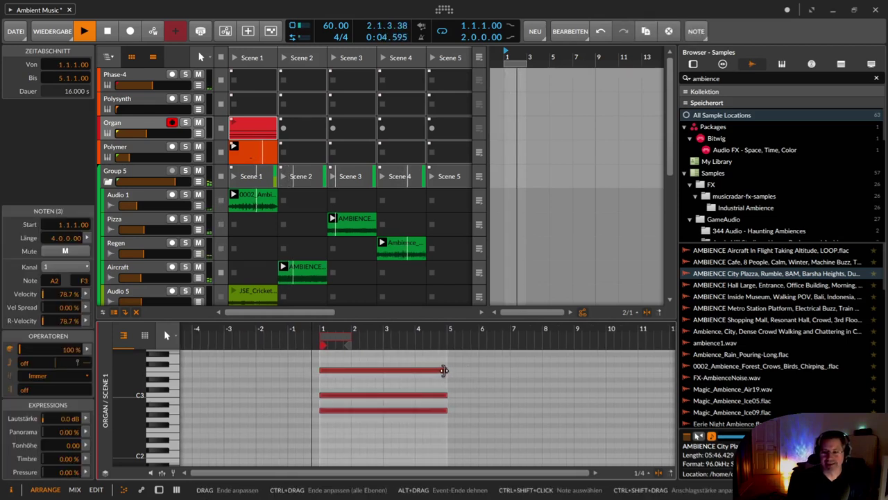
{"action": "left_click_drag", "start_coordinate": [396, 369], "coordinate": [327, 369]}
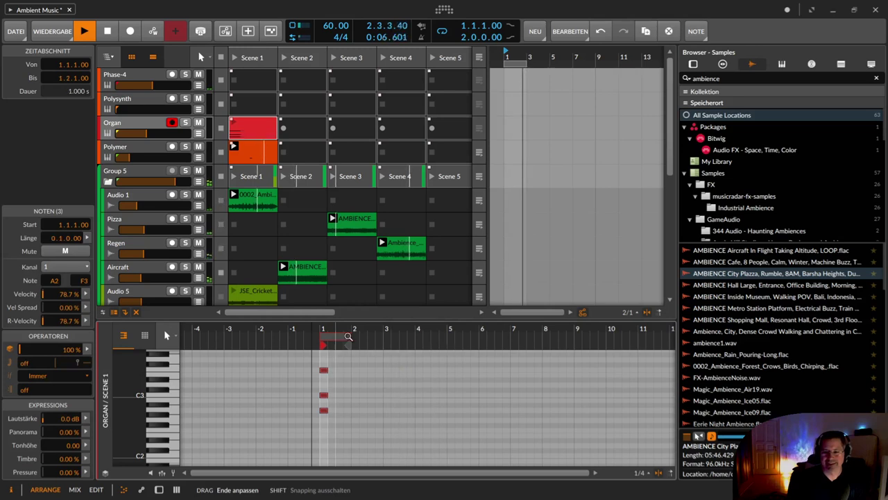
{"action": "left_click_drag", "start_coordinate": [333, 330], "coordinate": [326, 406]}
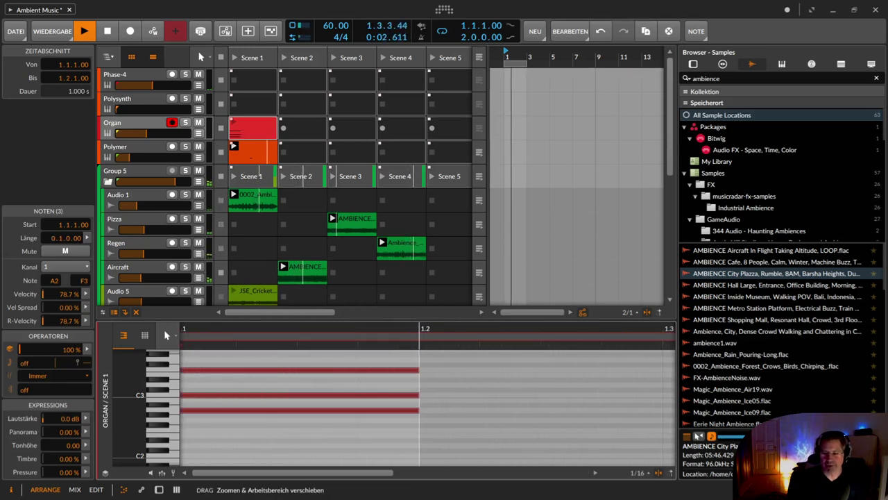
{"action": "left_click_drag", "start_coordinate": [419, 361], "coordinate": [494, 340]}
{"action": "left_click_drag", "start_coordinate": [448, 356], "coordinate": [460, 426]}
{"action": "left_click_drag", "start_coordinate": [490, 370], "coordinate": [365, 369]}
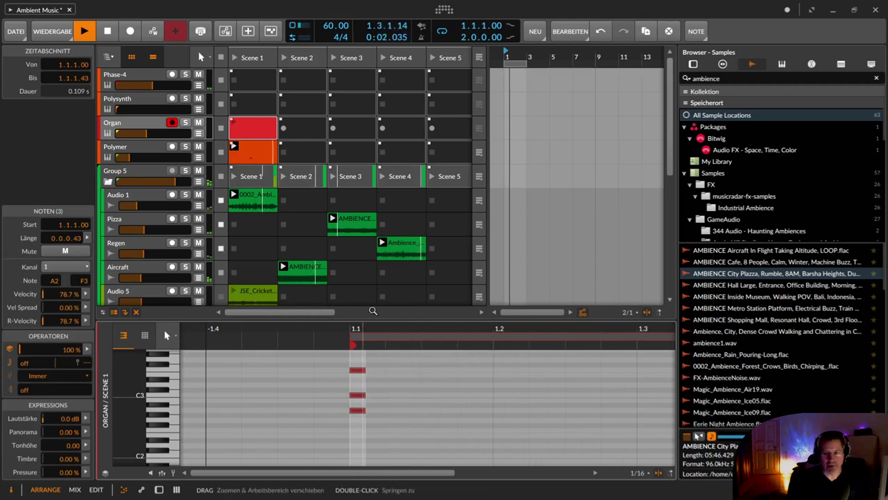
Step: Launch the Organ track's Scene 1 clip and set its loop length to 8 bars
{"action": "double_click", "coordinate": [251, 128]}
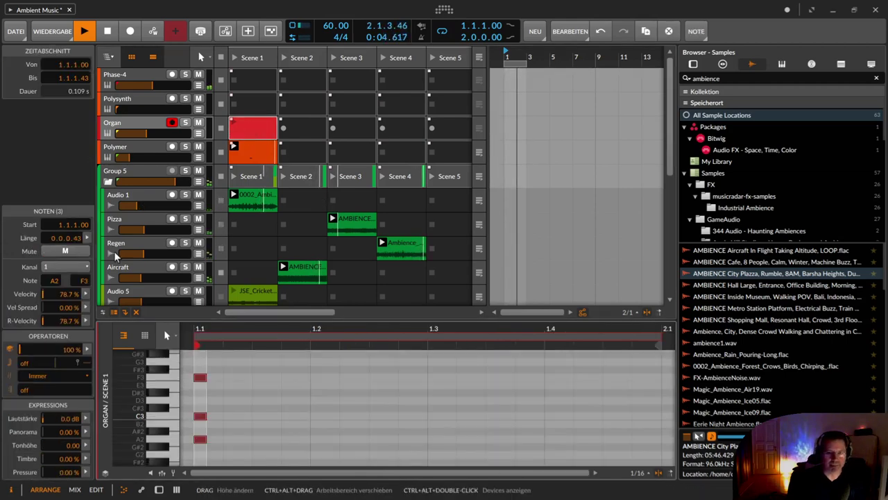
{"action": "left_click", "coordinate": [248, 124]}
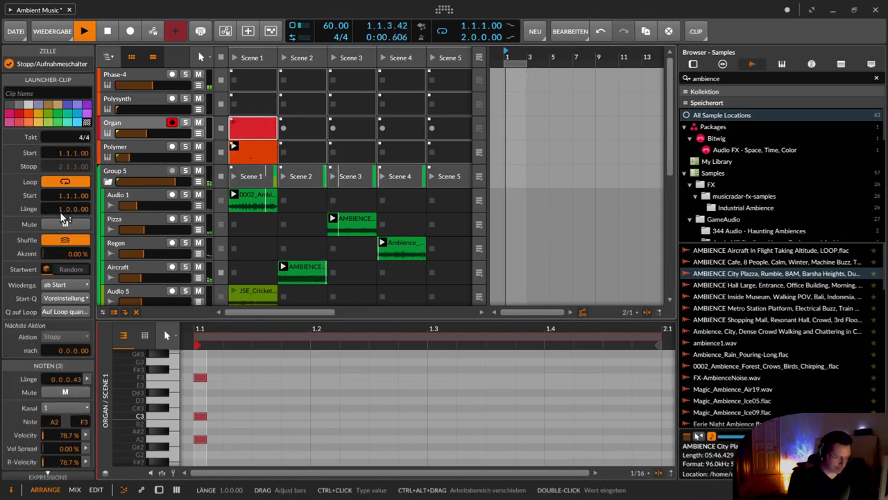
{"action": "left_click_drag", "start_coordinate": [62, 219], "coordinate": [62, 206]}
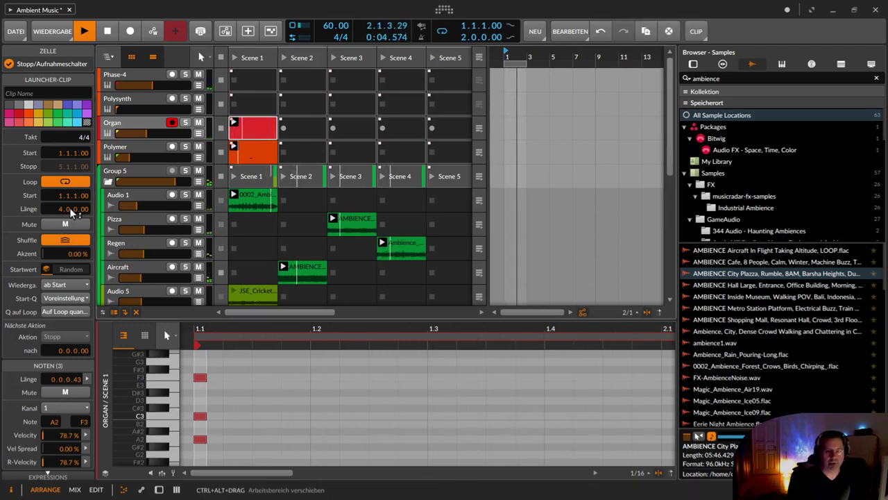
{"action": "double_click", "coordinate": [70, 206]}
{"action": "type", "text": "8"}
{"action": "key", "text": "Return"}
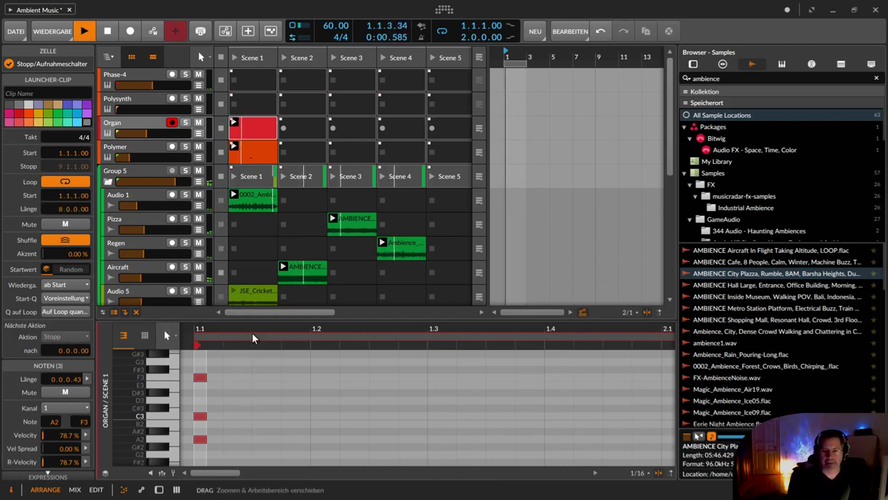
Step: Copy the opening A2, C3 and F3 chord to position 3.3.1 in the Organ clip
{"action": "mouse_move", "coordinate": [257, 329]}
{"action": "left_mouse_down"}
{"action": "mouse_move", "coordinate": [254, 304]}
{"action": "mouse_move", "coordinate": [247, 326]}
{"action": "left_mouse_up"}
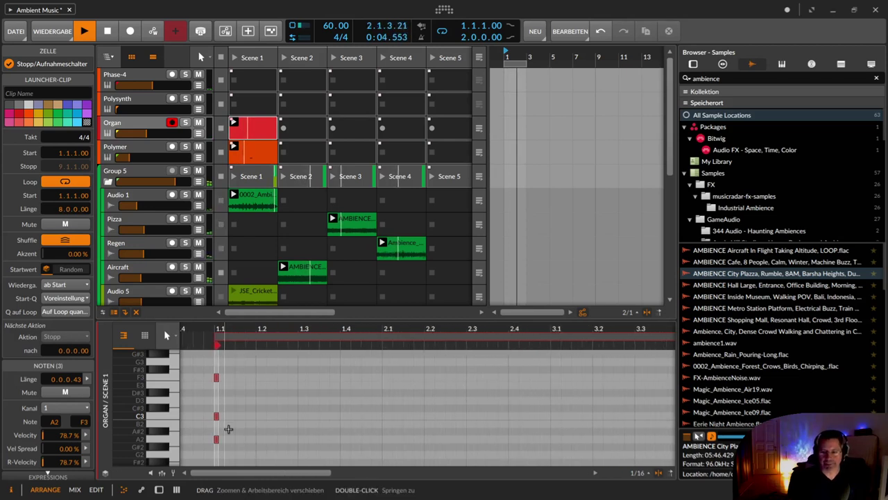
{"action": "left_click_drag", "start_coordinate": [233, 448], "coordinate": [638, 383]}
{"action": "left_click_drag", "start_coordinate": [622, 329], "coordinate": [368, 416]}
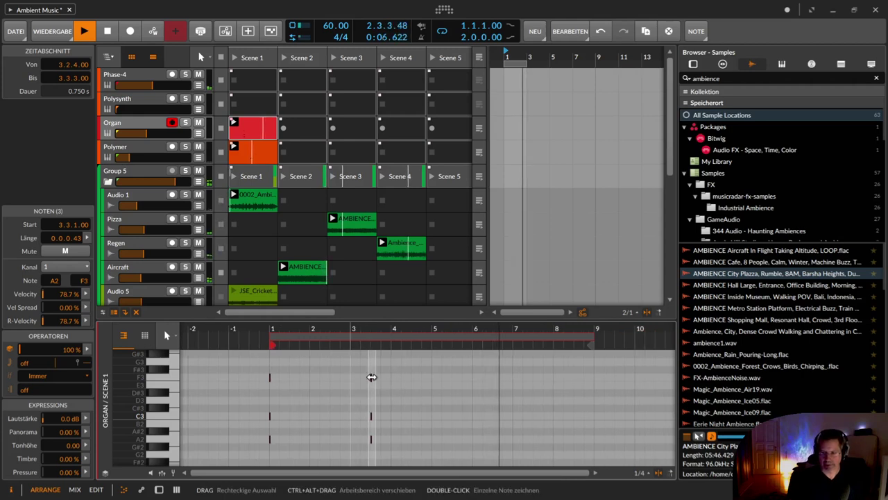
Step: Copy the chord at 3.3.1 to 6.1.1 and delete the chord at 3.3.1
{"action": "left_click_drag", "start_coordinate": [389, 331], "coordinate": [342, 350]}
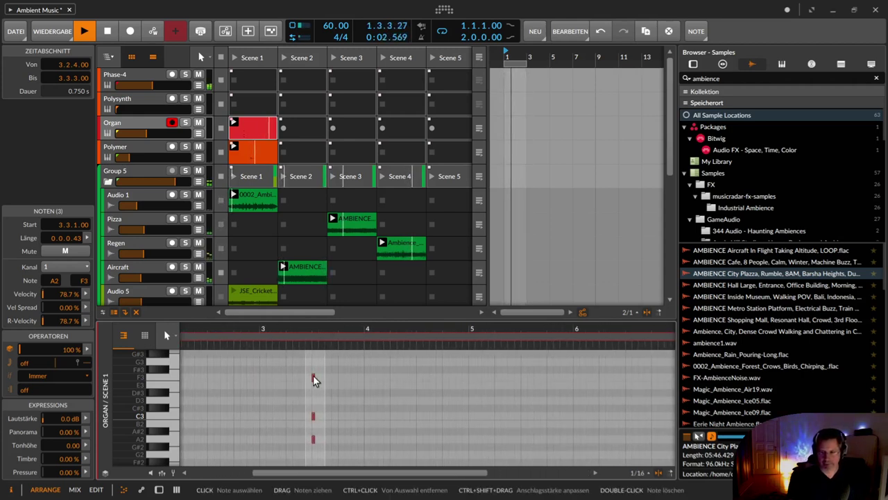
{"action": "left_click_drag", "start_coordinate": [319, 379], "coordinate": [458, 374]}
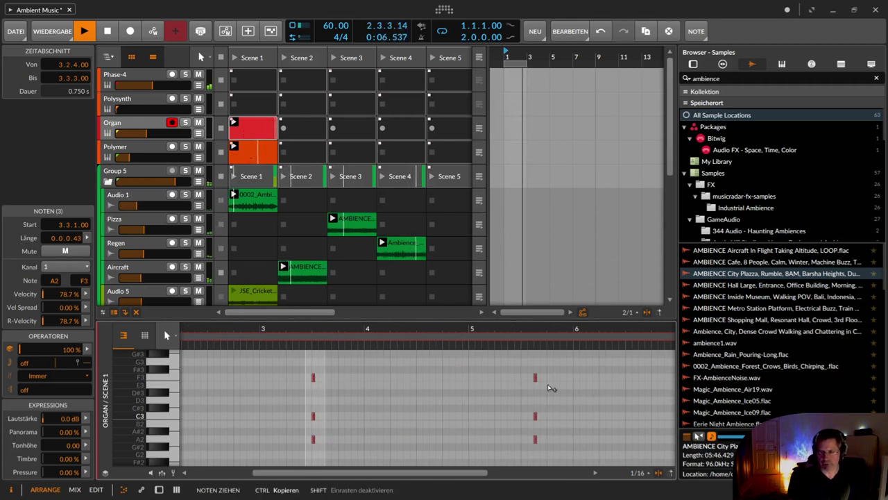
{"action": "left_click_drag", "start_coordinate": [580, 378], "coordinate": [580, 379]}
{"action": "left_click_drag", "start_coordinate": [285, 364], "coordinate": [333, 444]}
{"action": "key", "text": "Delete"}
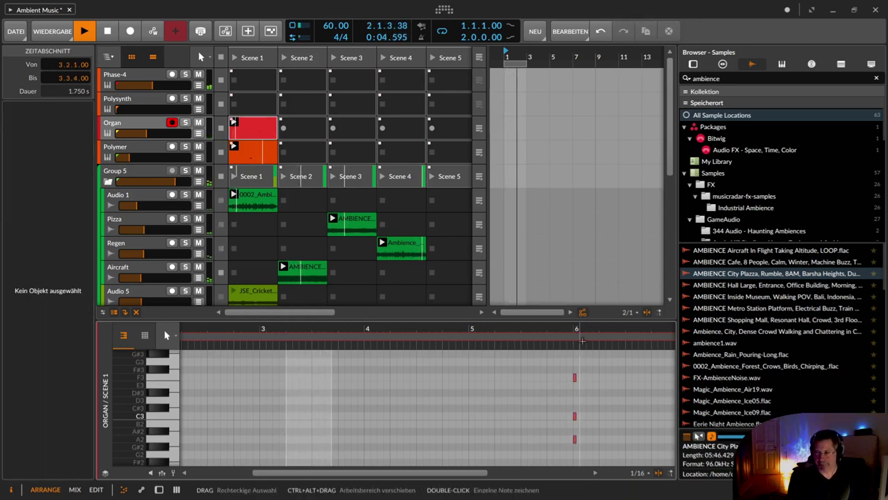
Step: Quantize the length of the three chord notes at 6.1.1 to a custom value of 1/8
{"action": "scroll", "coordinate": [421, 363], "scroll_direction": "up", "scroll_amount": 5}
{"action": "left_click_drag", "start_coordinate": [422, 364], "coordinate": [455, 455]}
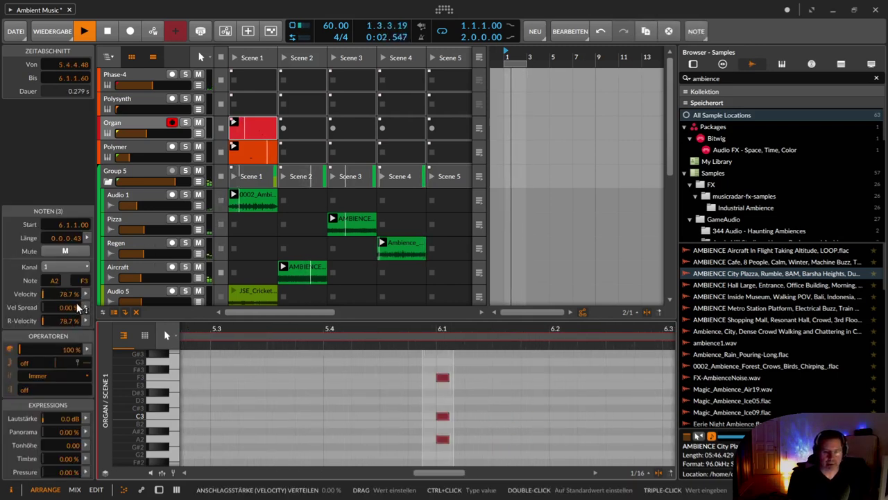
{"action": "left_click", "coordinate": [88, 238]}
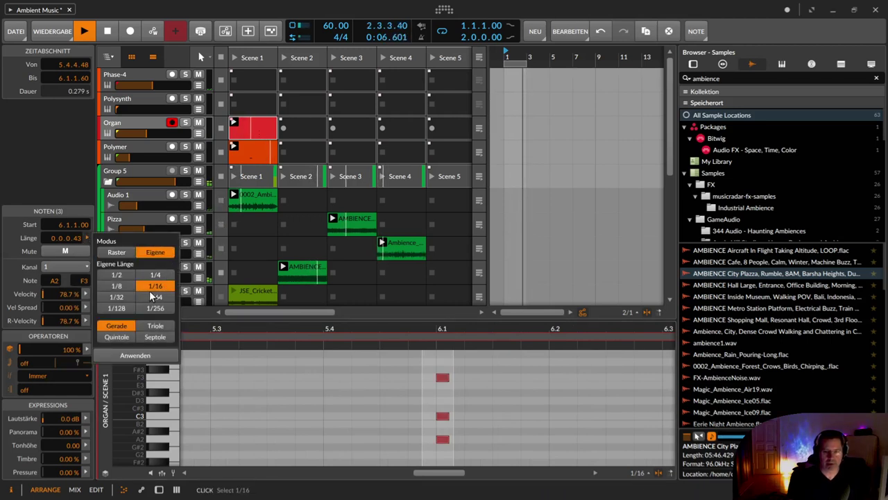
{"action": "left_click", "coordinate": [123, 284]}
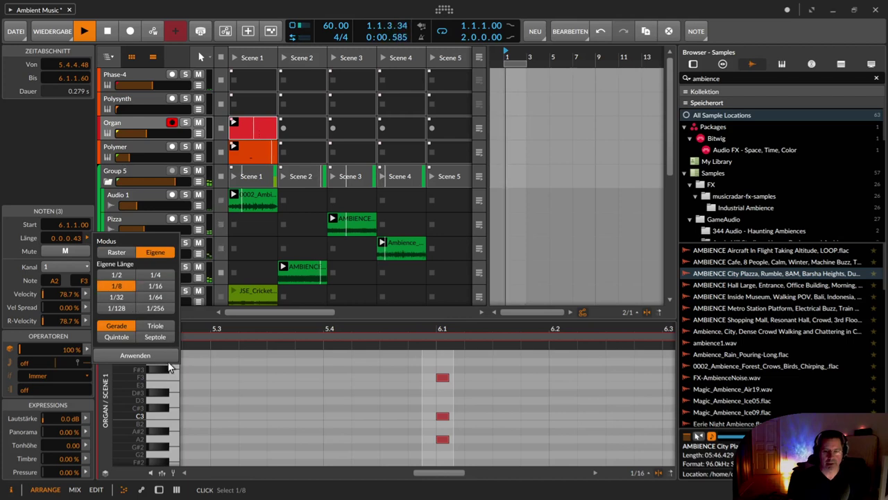
{"action": "left_click", "coordinate": [159, 353]}
{"action": "left_click", "coordinate": [383, 328]}
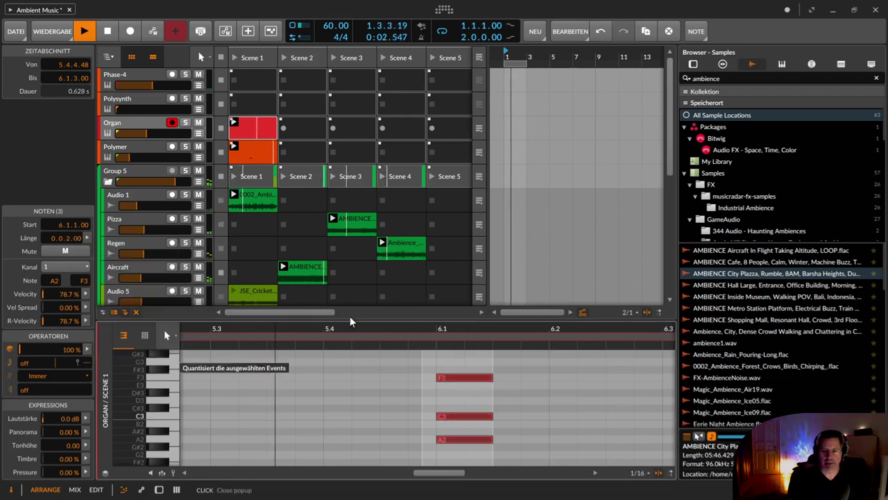
Step: Set the Organ clip's loop length to 11 bars
{"action": "left_click", "coordinate": [262, 123]}
{"action": "double_click", "coordinate": [55, 209]}
{"action": "type", "text": "11"}
{"action": "key", "text": "Return"}
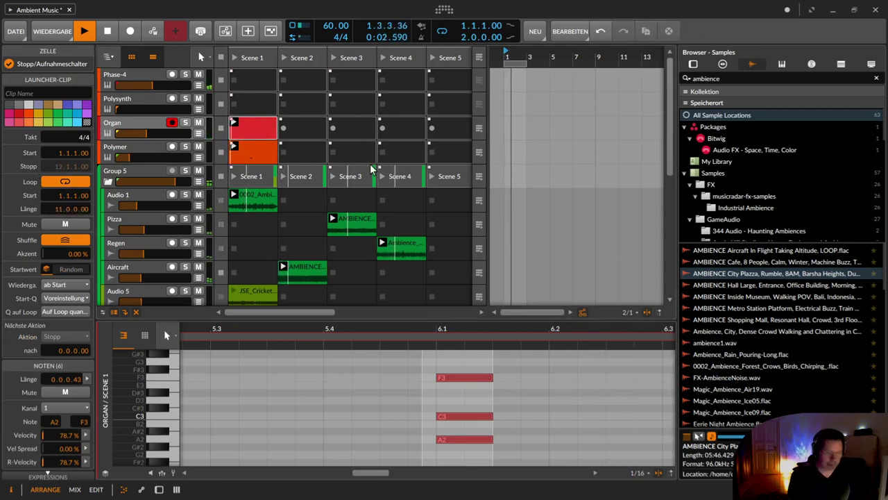
Step: Examine the device chains of the Organ, Polysynth and Polymer tracks
{"action": "key", "text": "d"}
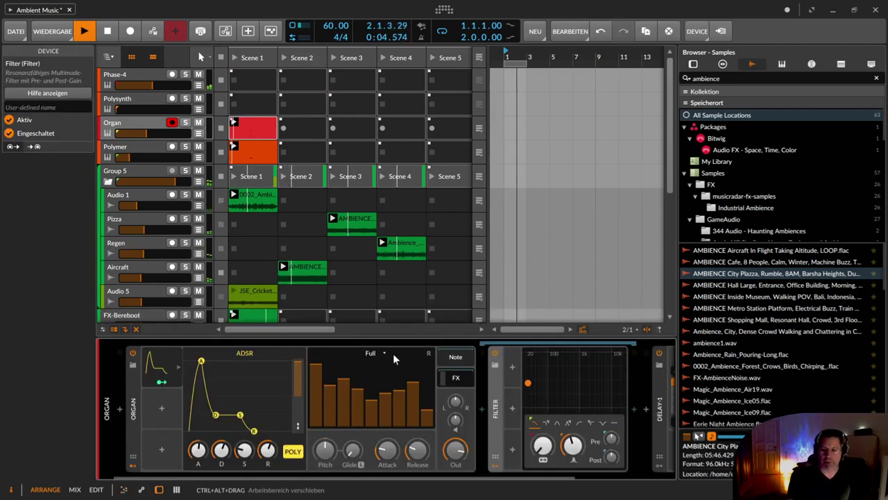
{"action": "scroll", "coordinate": [130, 470], "scroll_direction": "right", "scroll_amount": 4}
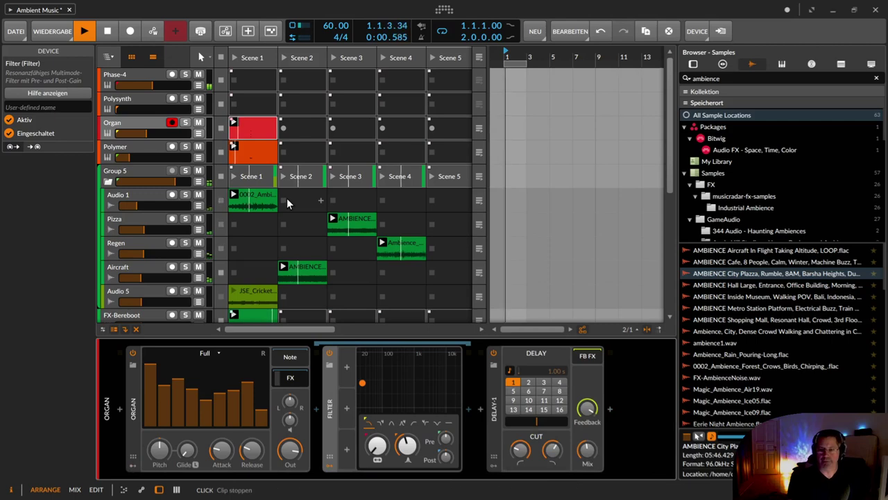
{"action": "left_click", "coordinate": [135, 99]}
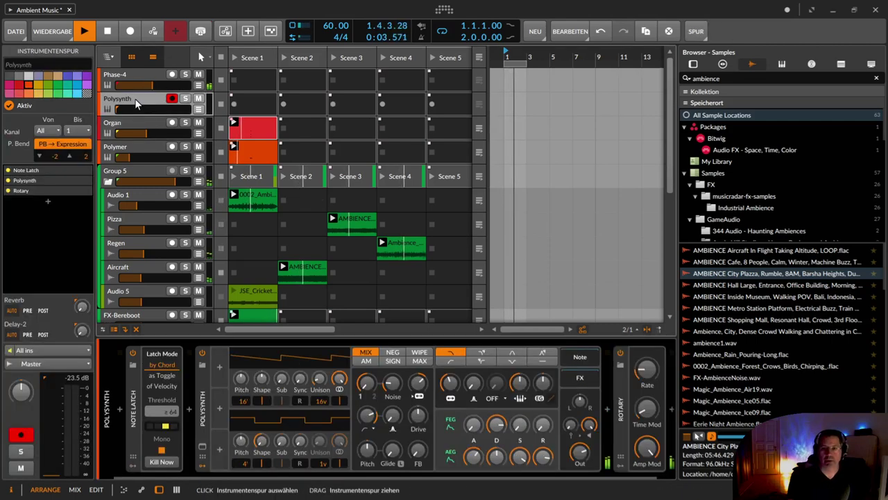
{"action": "left_click", "coordinate": [132, 146]}
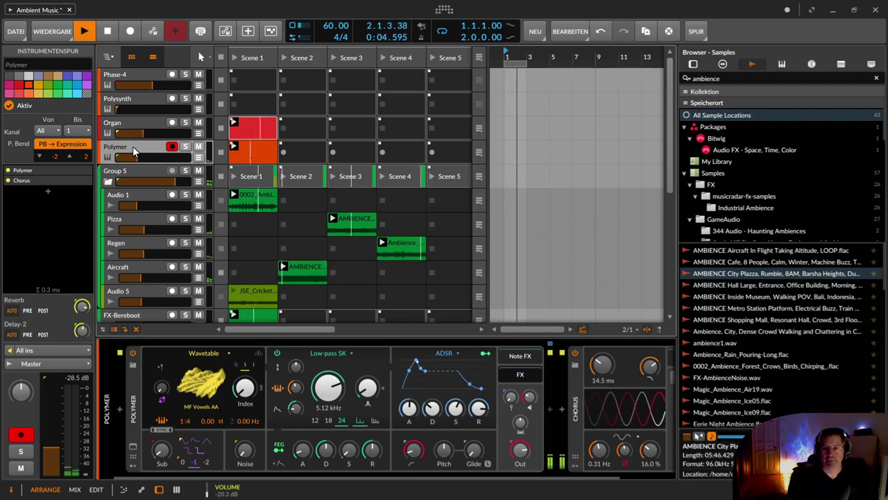
Step: Review the Sub Bas track's devices, then hide the device view to show the full track list
{"action": "scroll", "coordinate": [185, 218], "scroll_direction": "down", "scroll_amount": 3}
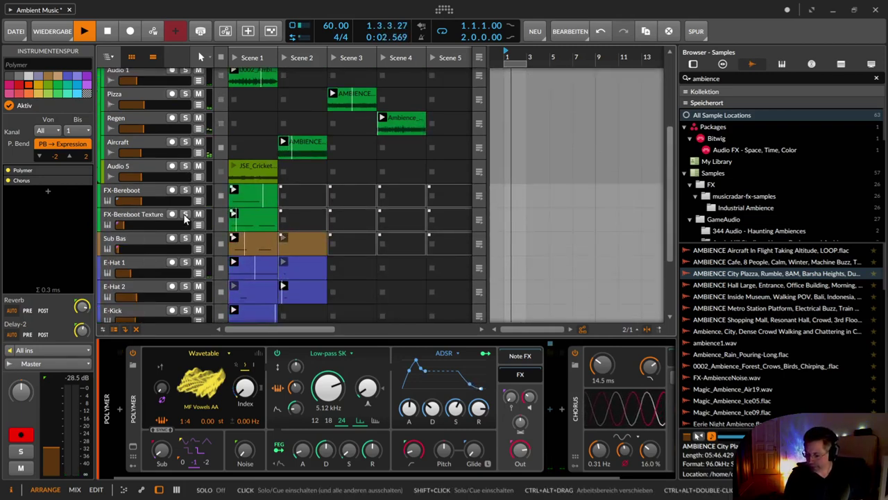
{"action": "left_click", "coordinate": [137, 236]}
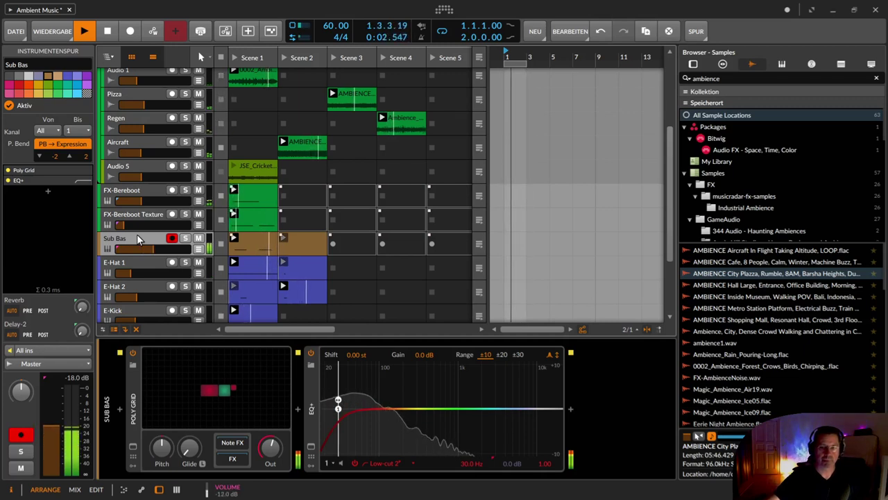
{"action": "key", "text": "d"}
{"action": "key", "text": "d"}
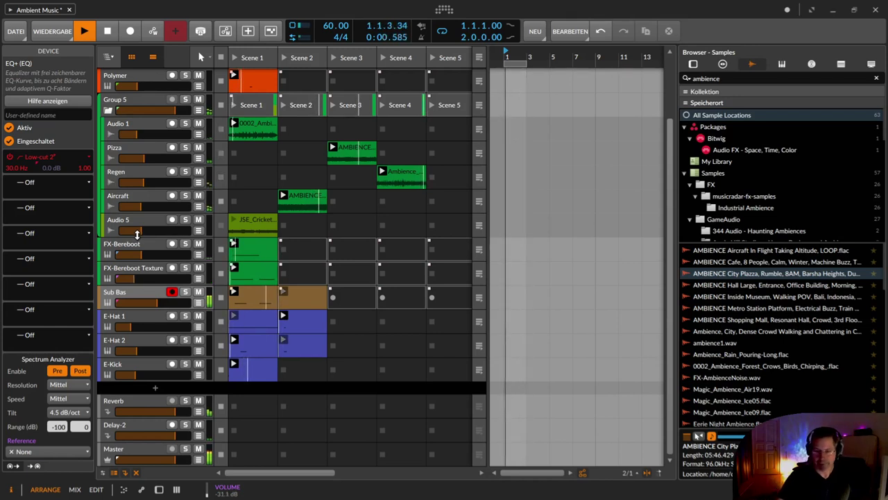
Step: Check the E-Hat 2, Phase-4 and Regen tracks' mixer settings one after another
{"action": "left_click", "coordinate": [143, 341]}
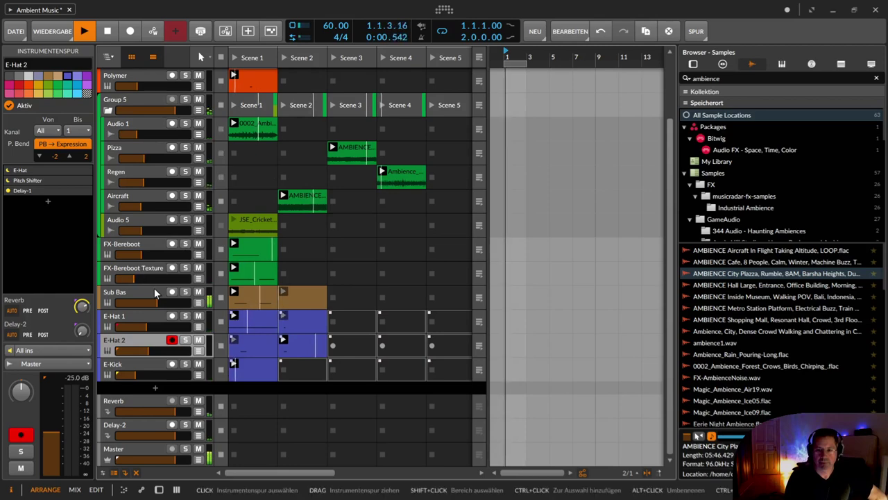
{"action": "scroll", "coordinate": [154, 288], "scroll_direction": "up", "scroll_amount": 3}
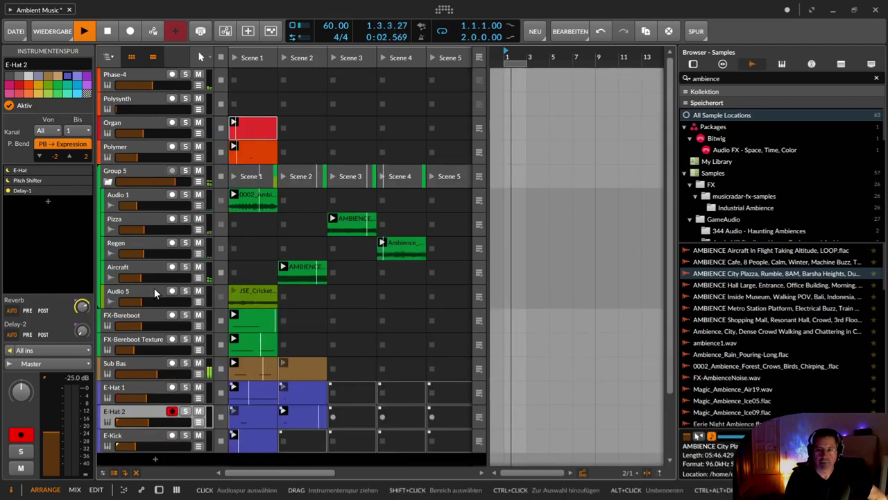
{"action": "left_click", "coordinate": [126, 72]}
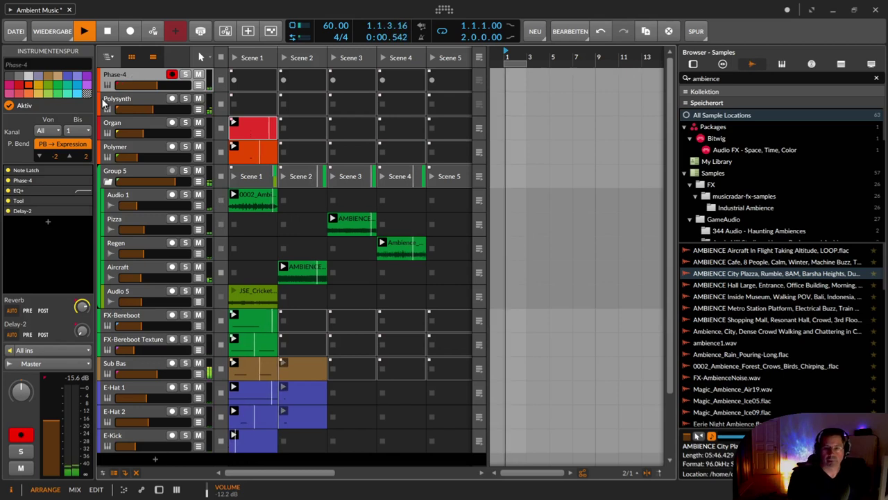
{"action": "left_click", "coordinate": [141, 245]}
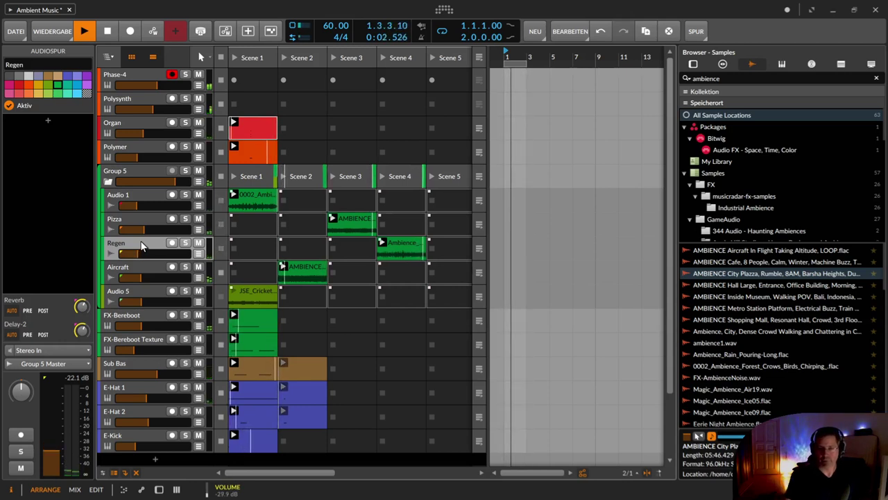
Step: Rename the Audio 1 track as "Wald Vögel"
{"action": "left_click", "coordinate": [128, 194]}
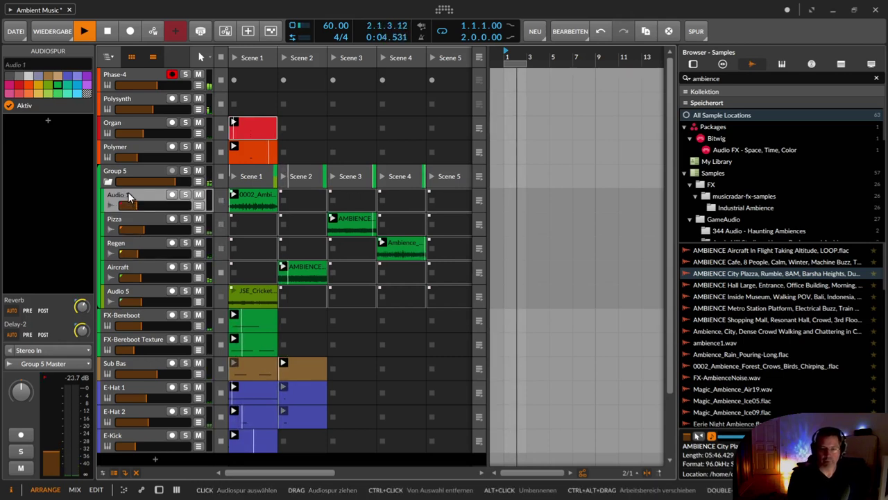
{"action": "double_click", "coordinate": [117, 195]}
{"action": "type", "text": "Wald Vögel"}
{"action": "key", "text": "Return"}
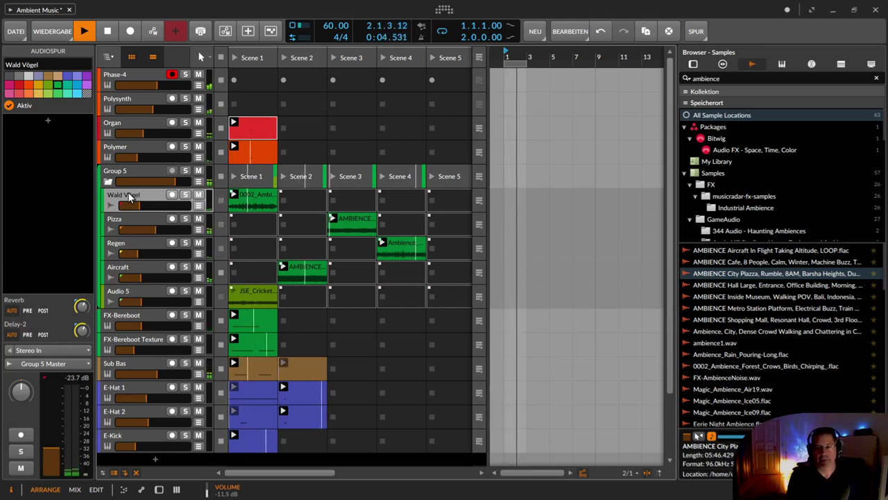
Step: Display the Phase-4 track's device chain and examine its oscillators, filter and EQ+
{"action": "left_click", "coordinate": [128, 76]}
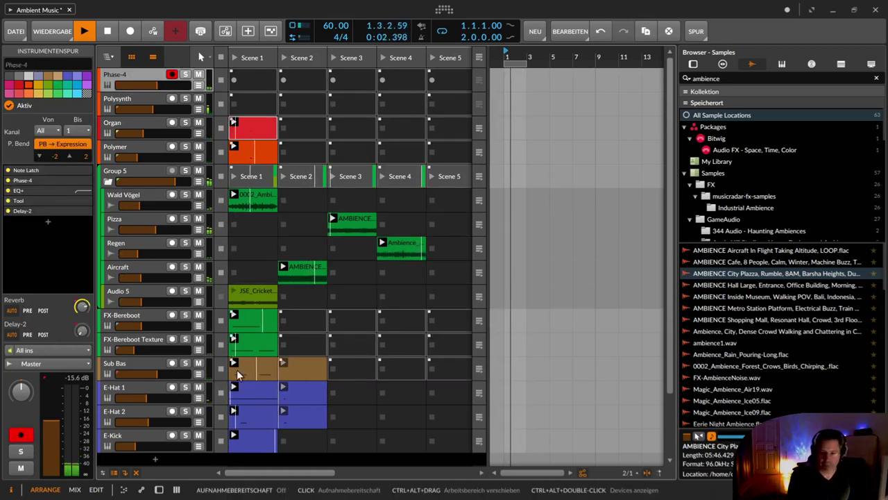
{"action": "key", "text": "d"}
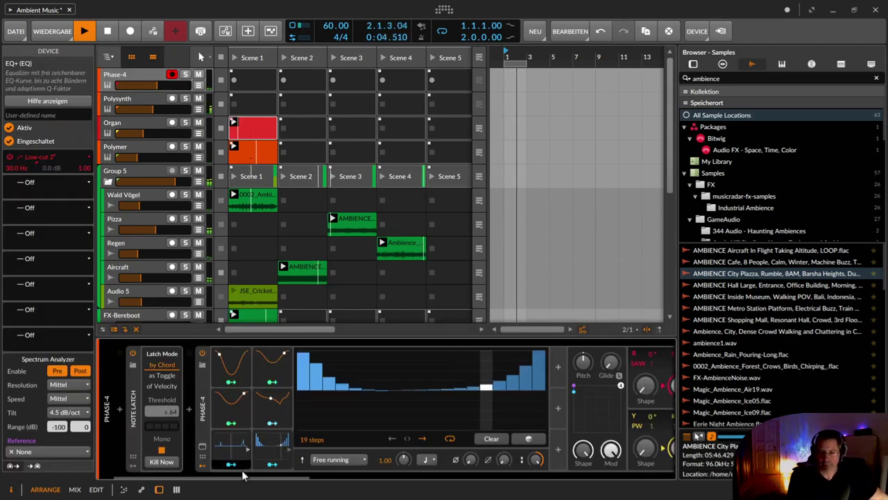
{"action": "left_click_drag", "start_coordinate": [248, 477], "coordinate": [428, 496]}
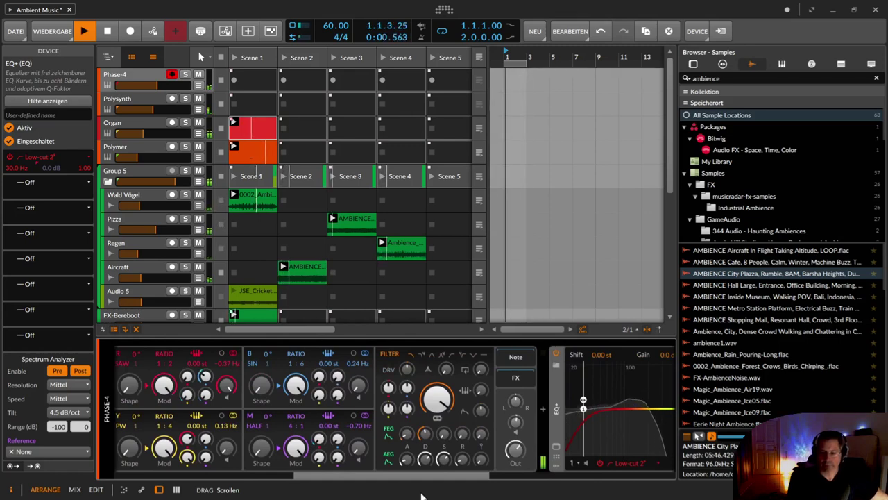
Step: Add an LFO modulator to the Phase-4 synth and set its rate to 0.15 Hz
{"action": "scroll", "coordinate": [187, 459], "scroll_direction": "left", "scroll_amount": 6}
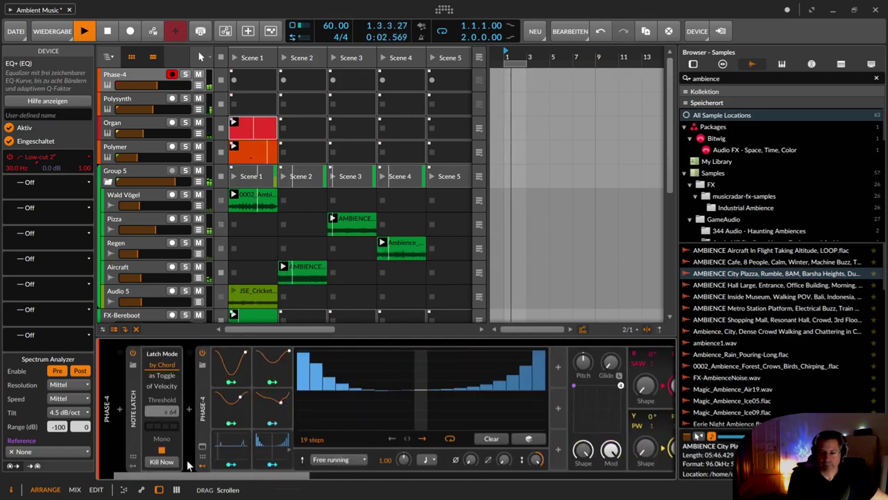
{"action": "left_click", "coordinate": [559, 366]}
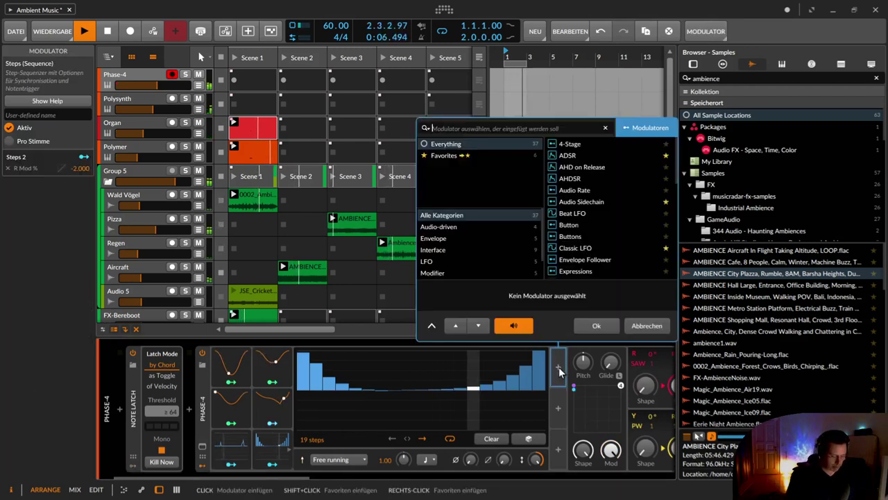
{"action": "type", "text": "lfo"}
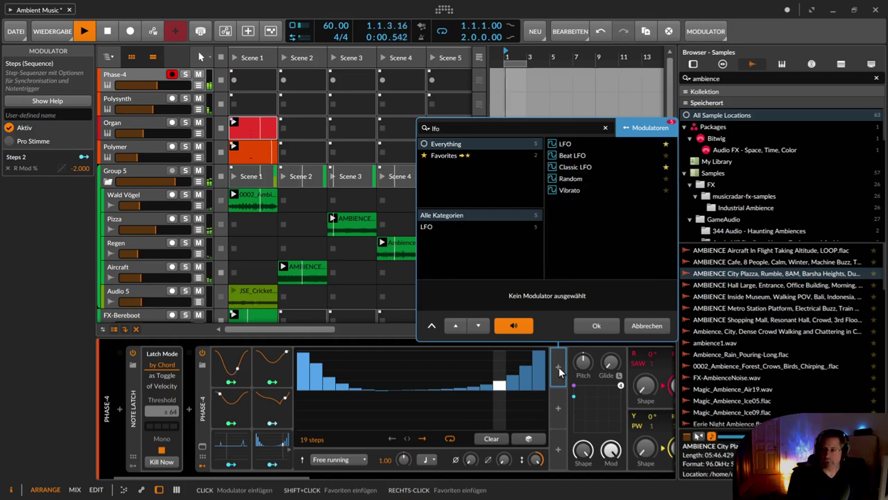
{"action": "key", "text": "Return"}
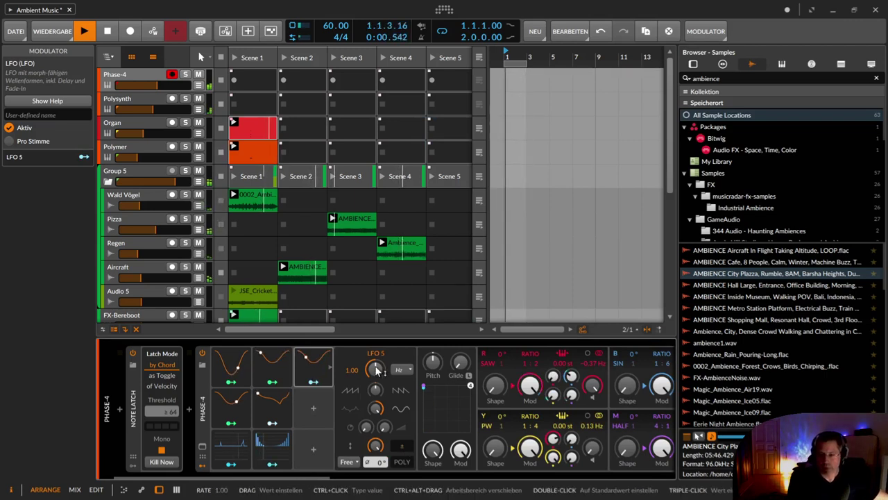
{"action": "left_click_drag", "start_coordinate": [376, 369], "coordinate": [375, 380]}
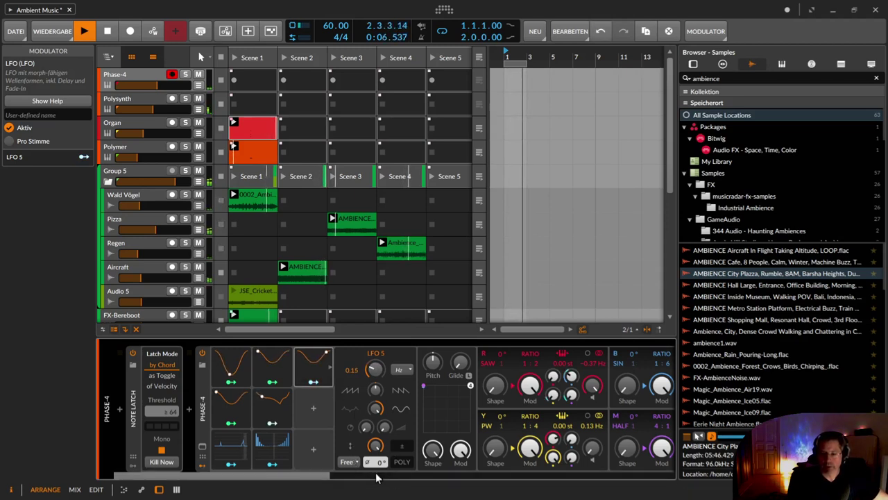
Step: Map the new LFO to the Phase-4 filter frequency with an amount of -65.01, and select the Phase-4 track
{"action": "left_click_drag", "start_coordinate": [321, 477], "coordinate": [382, 474]}
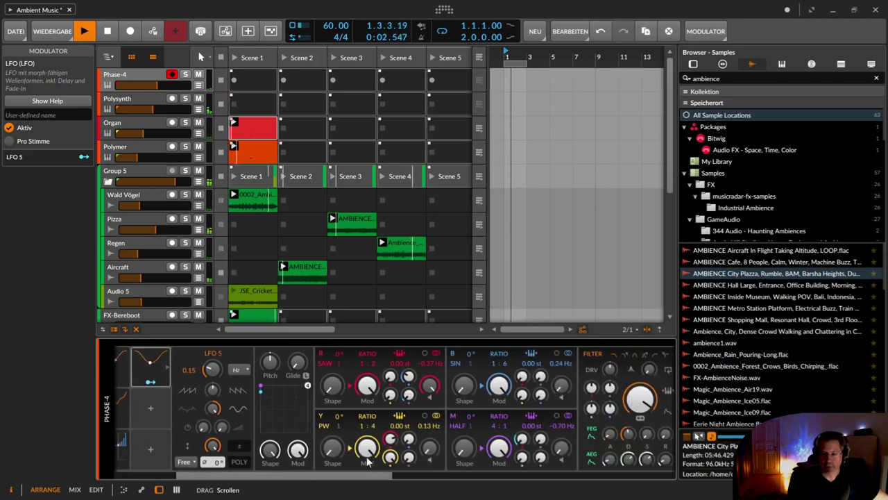
{"action": "left_click_drag", "start_coordinate": [640, 397], "coordinate": [641, 416]}
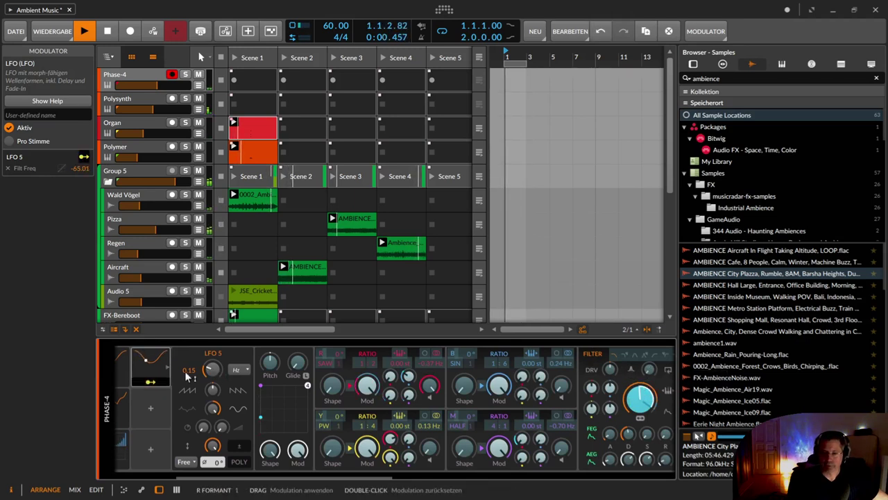
{"action": "left_click", "coordinate": [147, 384]}
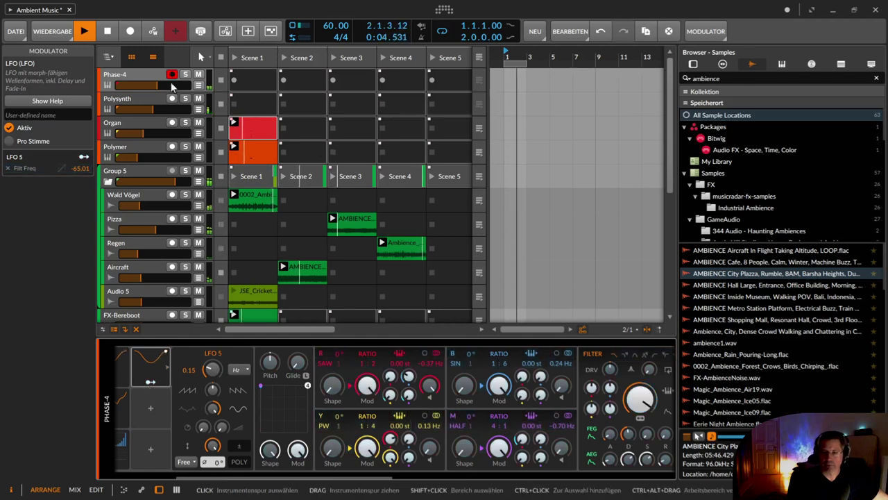
{"action": "left_click", "coordinate": [142, 72]}
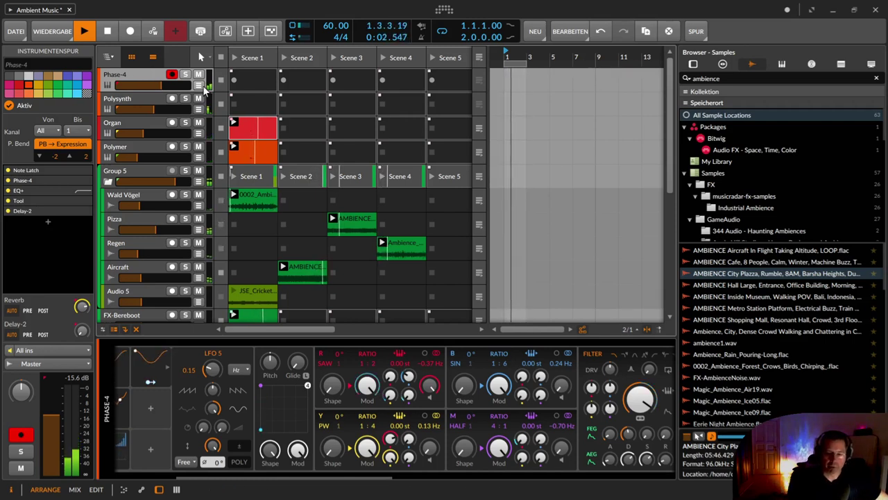
Step: Slow LFO 5 to 0.10 Hz and skew its waveform with a tilt of about -29 %
{"action": "left_click_drag", "start_coordinate": [213, 369], "coordinate": [212, 374]}
{"action": "left_click_drag", "start_coordinate": [213, 408], "coordinate": [212, 466]}
{"action": "left_click_drag", "start_coordinate": [212, 390], "coordinate": [212, 408]}
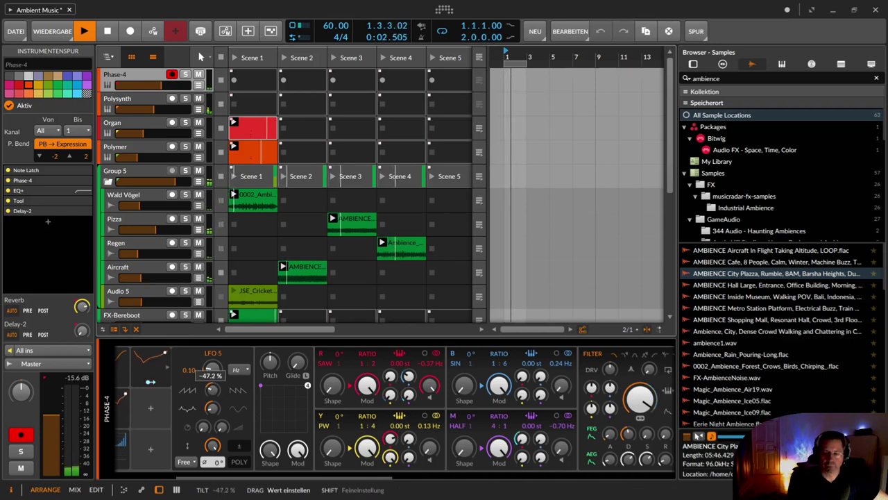
{"action": "mouse_move", "coordinate": [213, 375]}
{"action": "left_mouse_down"}
{"action": "mouse_move", "coordinate": [212, 347]}
{"action": "mouse_move", "coordinate": [213, 390]}
{"action": "left_mouse_up"}
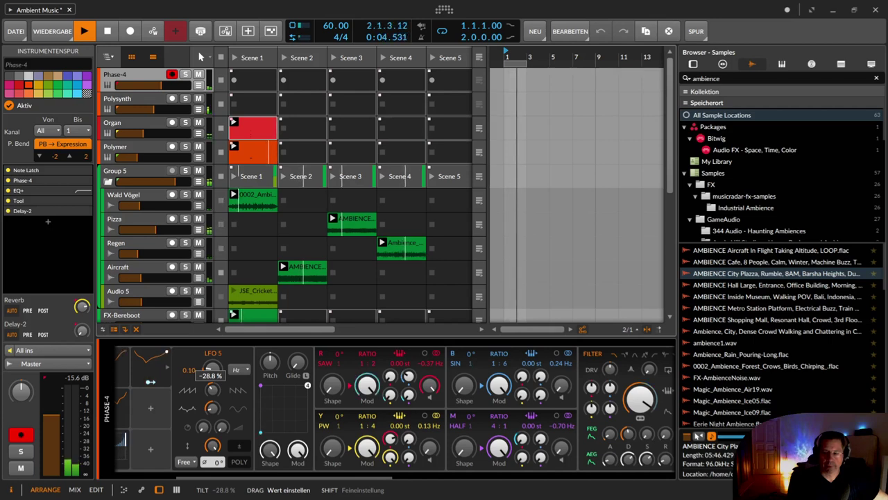
{"action": "left_click_drag", "start_coordinate": [212, 390], "coordinate": [212, 391]}
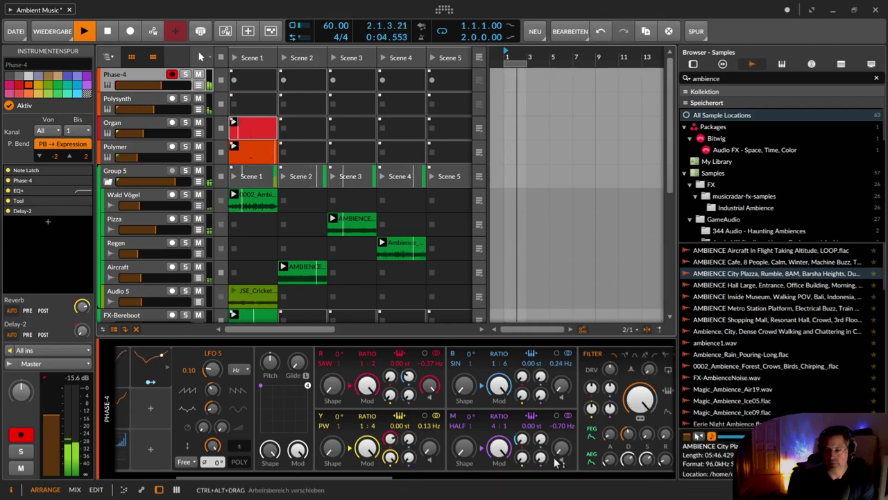
Step: Raise the Phase-4 filter resonance to about 51 %
{"action": "left_click_drag", "start_coordinate": [371, 478], "coordinate": [436, 473]}
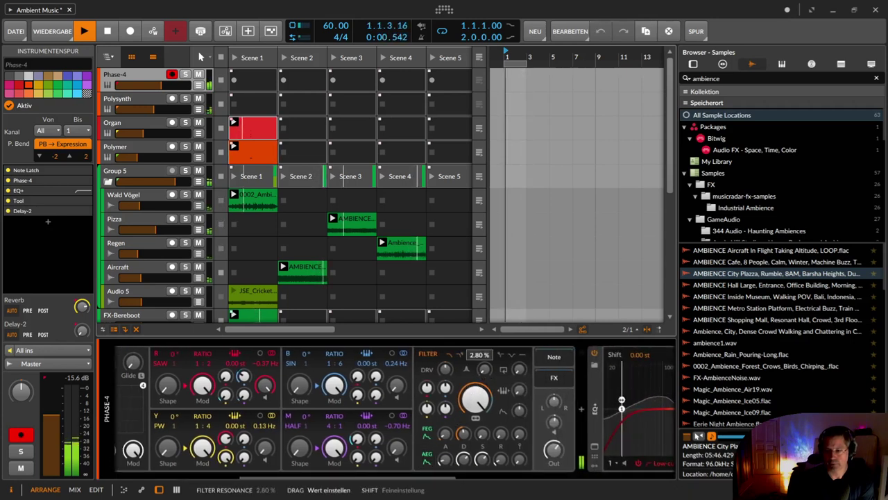
{"action": "left_click_drag", "start_coordinate": [485, 370], "coordinate": [484, 350]}
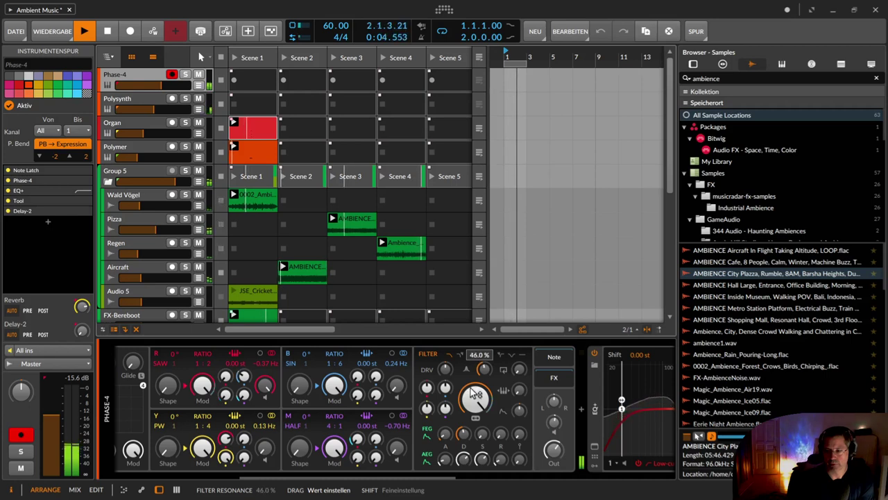
{"action": "left_click_drag", "start_coordinate": [428, 476], "coordinate": [483, 476]}
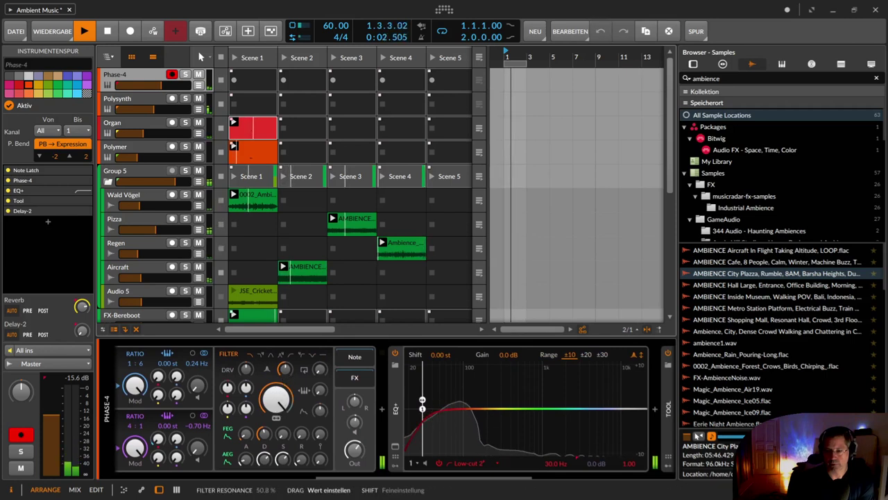
{"action": "left_click", "coordinate": [284, 371]}
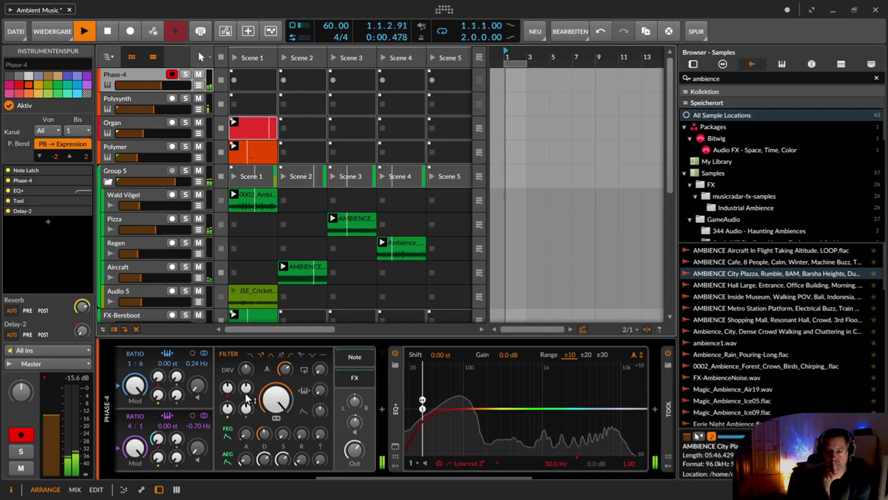
Step: Try out oscillator R's modulation amount on the filter, and lower the Phase-4 filter cutoff slightly
{"action": "left_click_drag", "start_coordinate": [236, 392], "coordinate": [236, 377]}
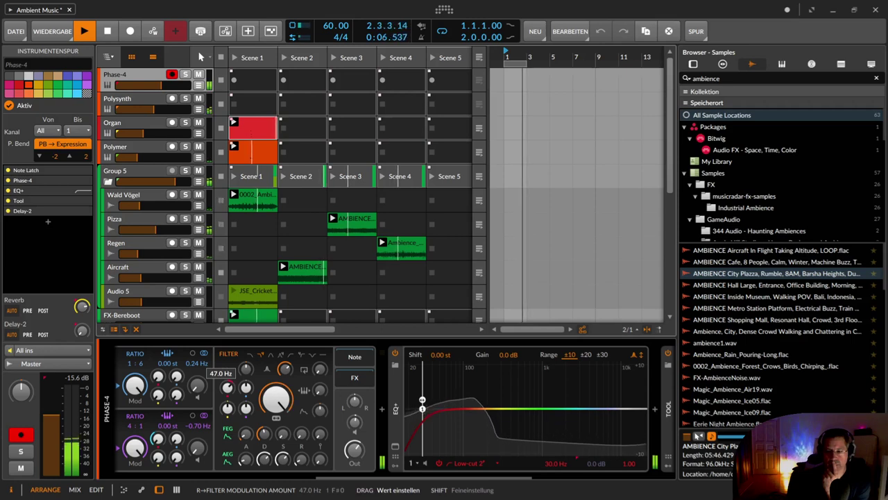
{"action": "left_click_drag", "start_coordinate": [236, 378], "coordinate": [233, 388]}
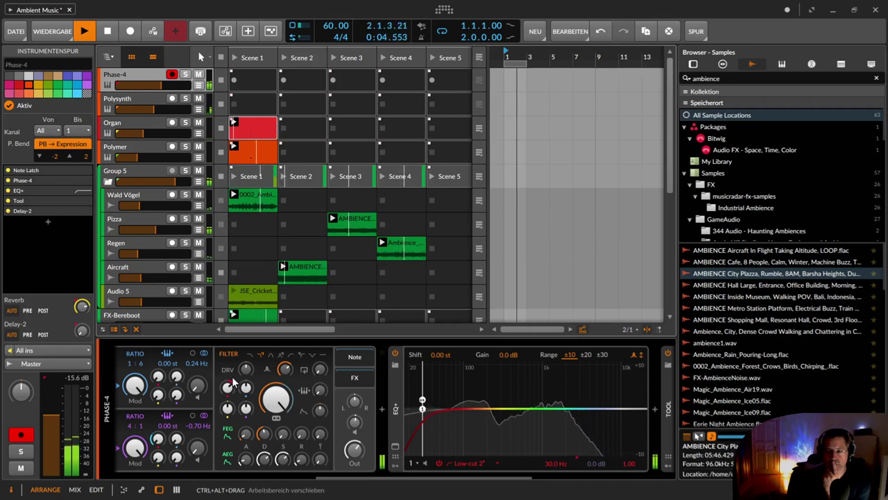
{"action": "left_click_drag", "start_coordinate": [286, 370], "coordinate": [291, 410]}
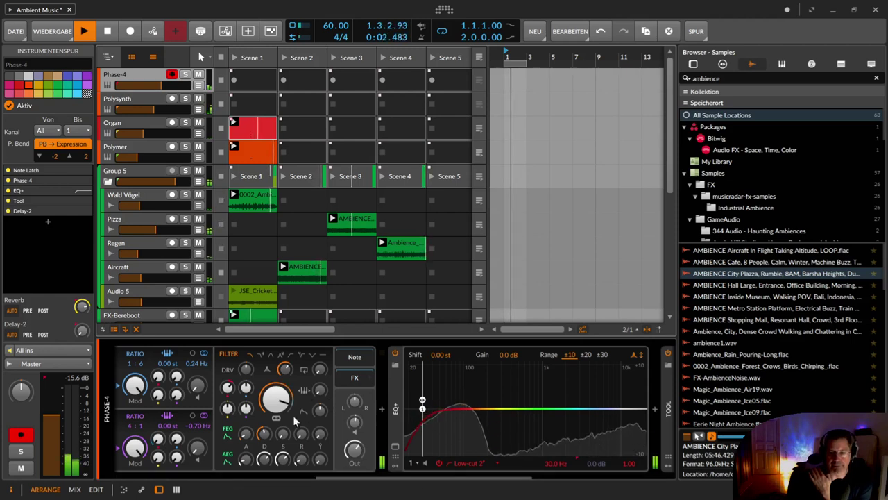
Step: Fine-tune LFO 5's modulation amount on the Phase-4 filter frequency
{"action": "left_click_drag", "start_coordinate": [403, 474], "coordinate": [266, 471]}
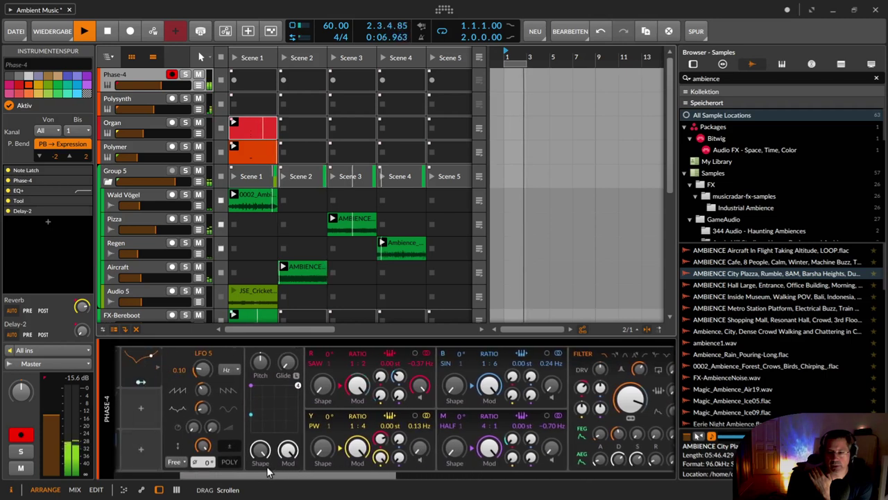
{"action": "left_click", "coordinate": [144, 383]}
{"action": "left_click_drag", "start_coordinate": [633, 400], "coordinate": [632, 401]}
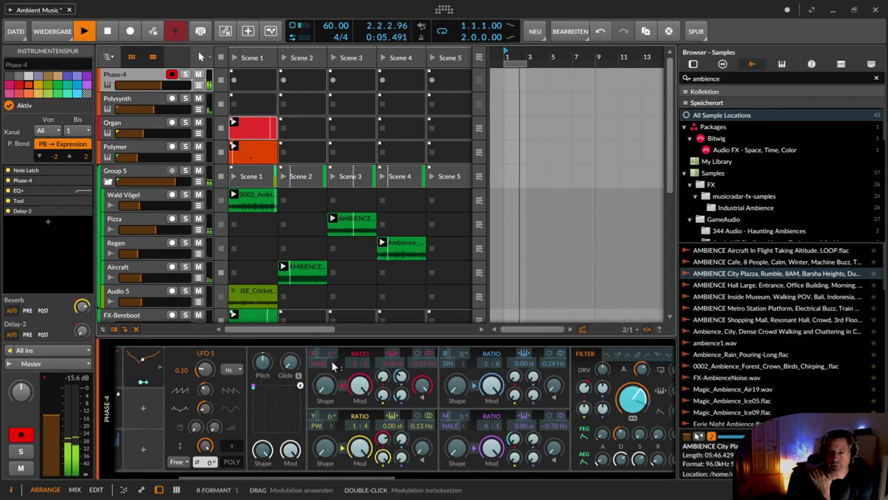
{"action": "left_click", "coordinate": [143, 382]}
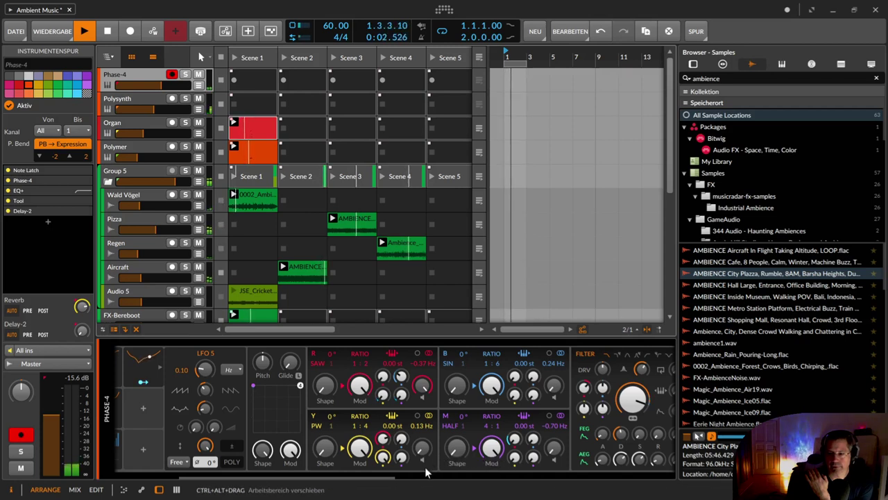
{"action": "left_click_drag", "start_coordinate": [386, 479], "coordinate": [444, 477]}
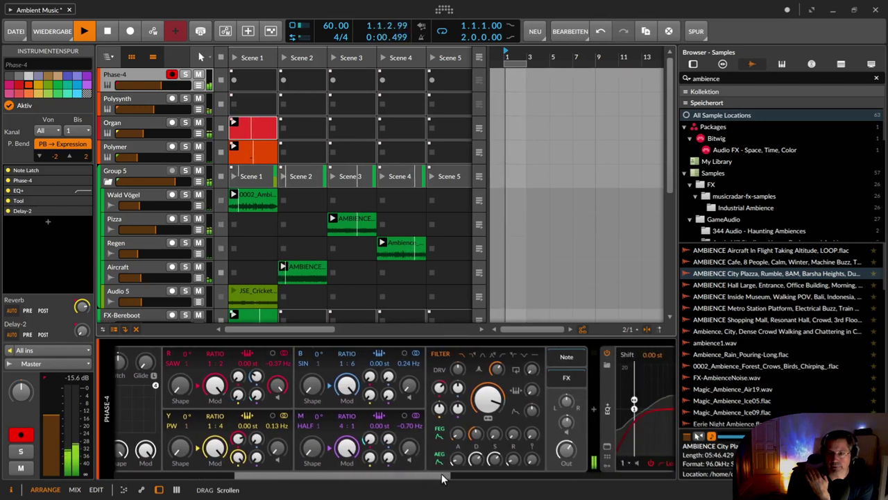
Step: Create an empty clip in the Scene 2 slot of Wald Vögel and set its loop length to 3 bars
{"action": "left_click", "coordinate": [258, 197]}
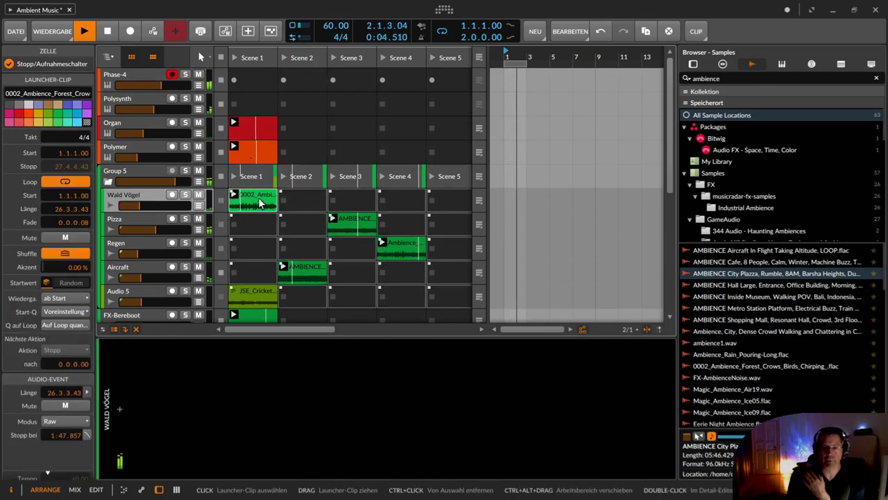
{"action": "double_click", "coordinate": [259, 197]}
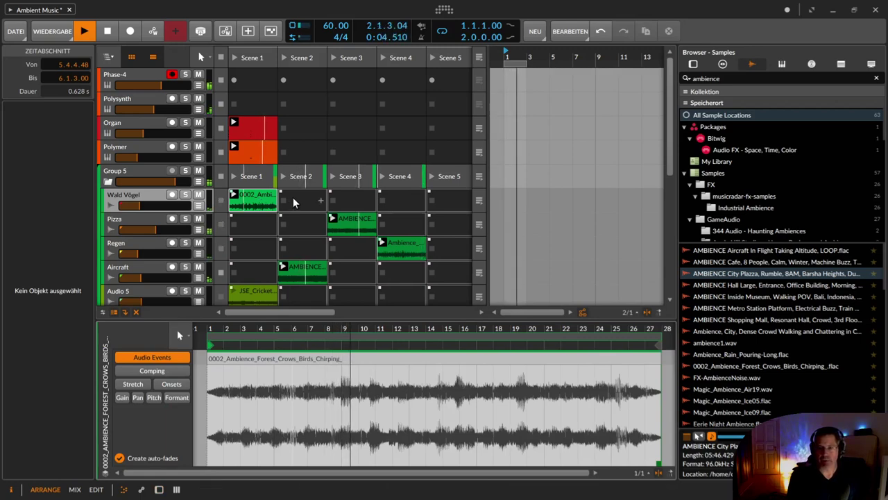
{"action": "double_click", "coordinate": [293, 202]}
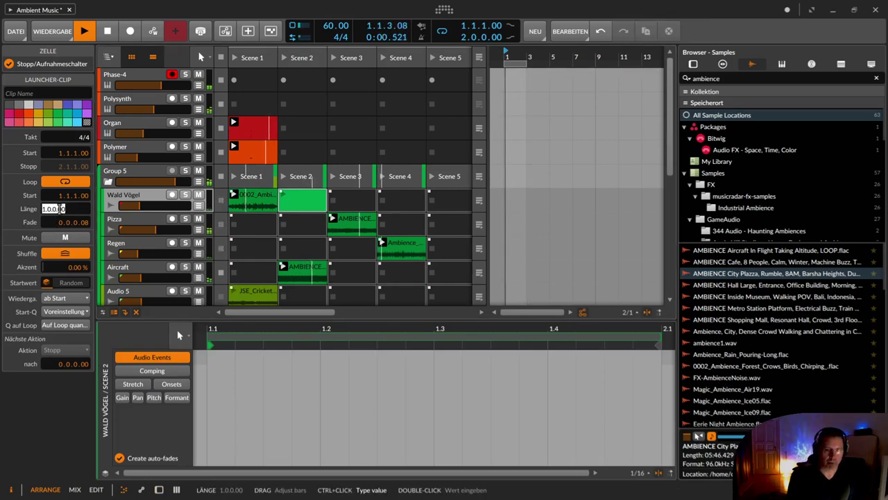
{"action": "double_click", "coordinate": [55, 209]}
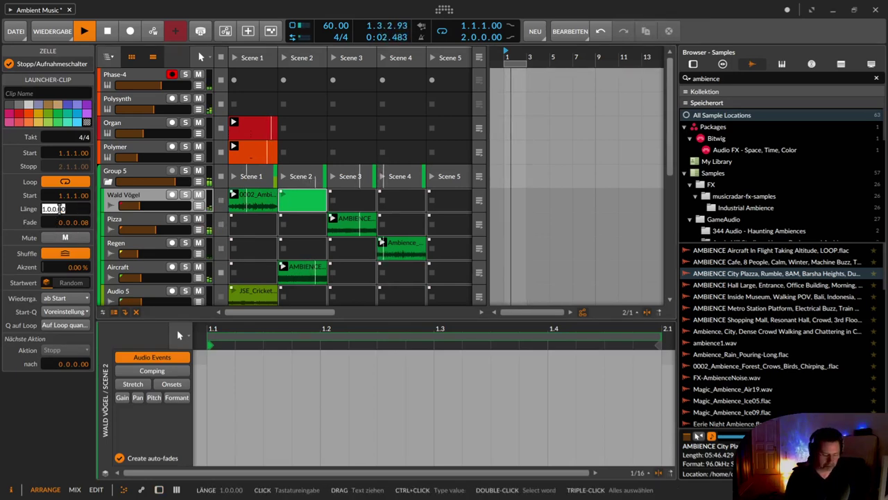
{"action": "type", "text": "3"}
{"action": "key", "text": "Return"}
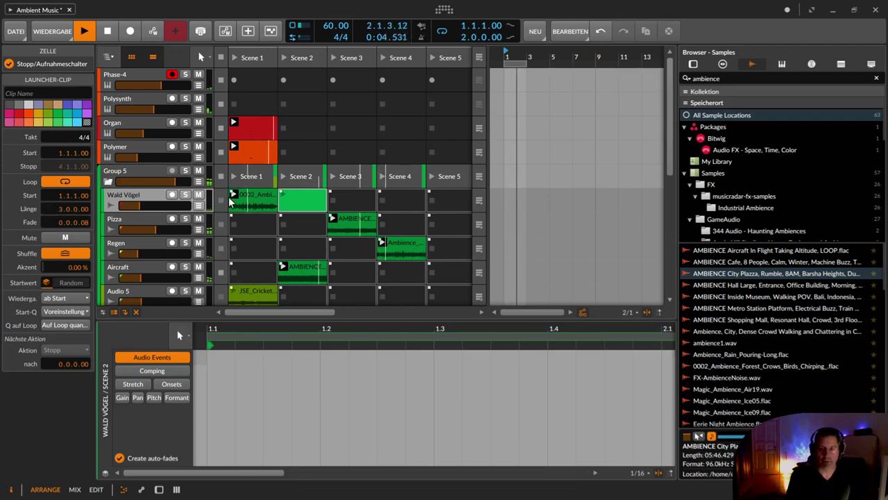
Step: Set the Wald Vögel forest clip in Scene 1 to trigger its next action after 27 bars
{"action": "left_click", "coordinate": [259, 200]}
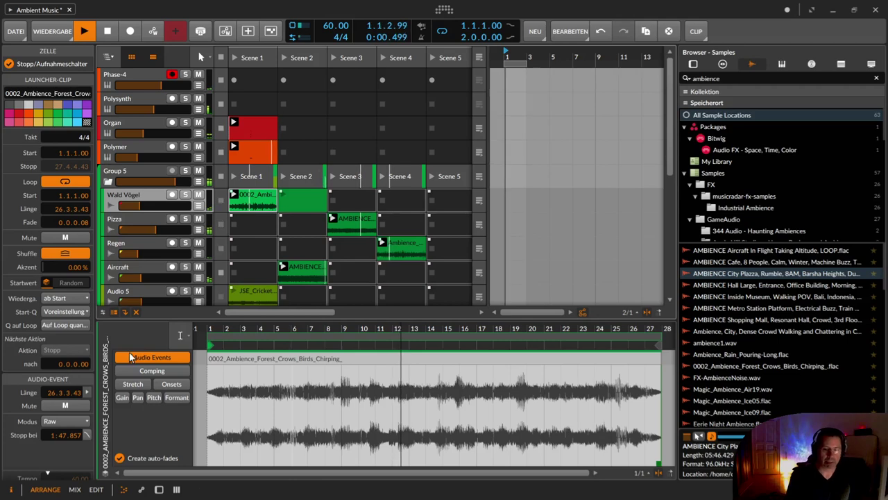
{"action": "left_click", "coordinate": [62, 365]}
{"action": "type", "text": "27"}
{"action": "key", "text": "Return"}
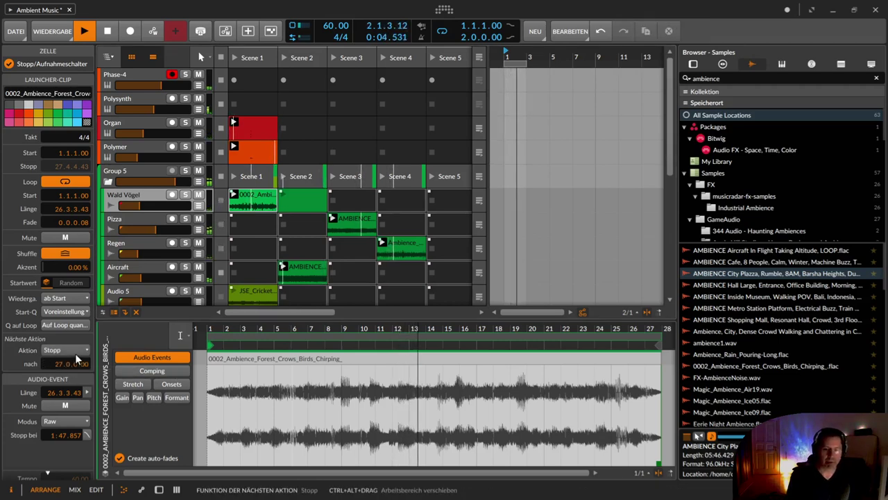
{"action": "left_click", "coordinate": [74, 351]}
{"action": "left_click", "coordinate": [297, 190]}
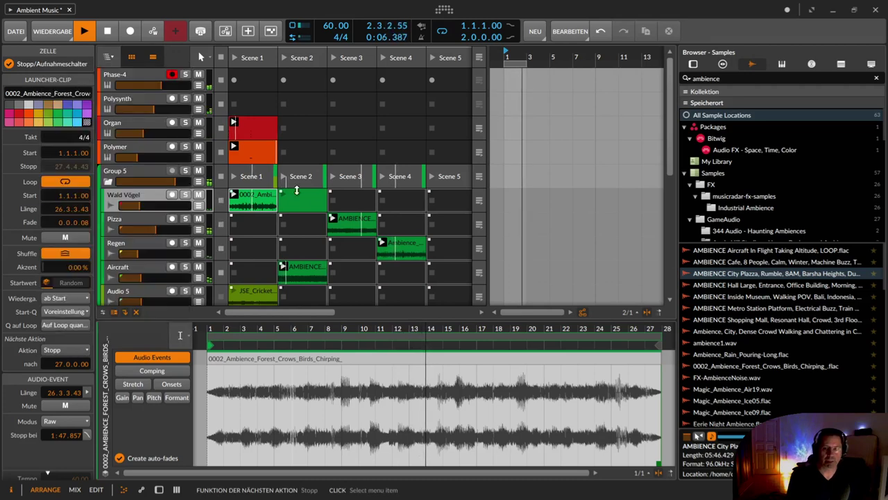
Step: Set the empty Scene 2 clip on Wald Vögel to play the previous clip (Vorherigen abspielen) after 3 bars
{"action": "left_click", "coordinate": [314, 199]}
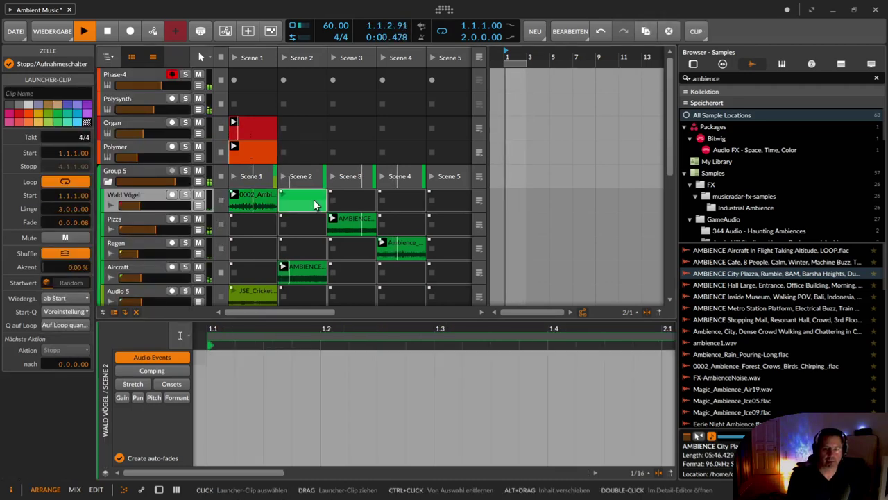
{"action": "left_click", "coordinate": [56, 363]}
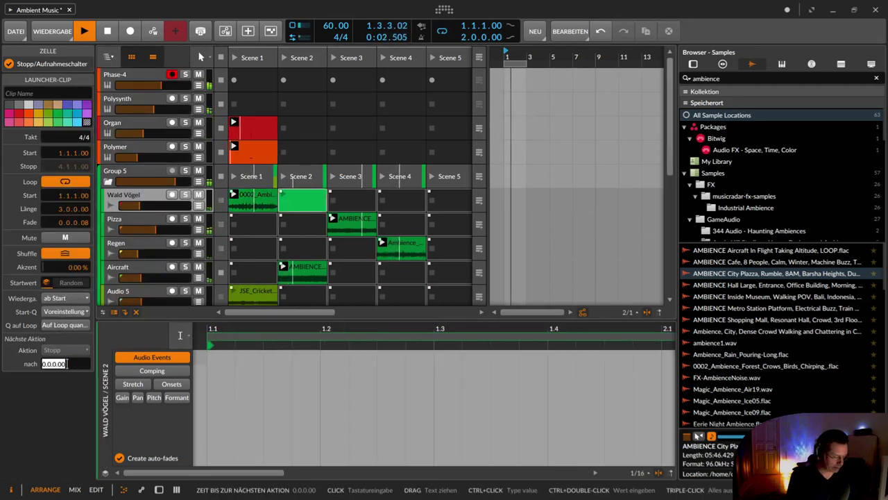
{"action": "type", "text": "3"}
{"action": "key", "text": "Return"}
{"action": "left_click", "coordinate": [64, 350]}
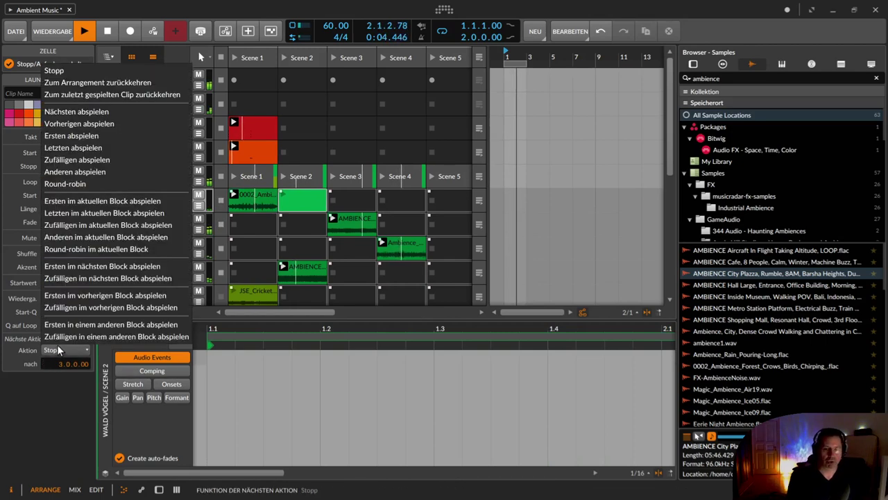
{"action": "left_click", "coordinate": [101, 123]}
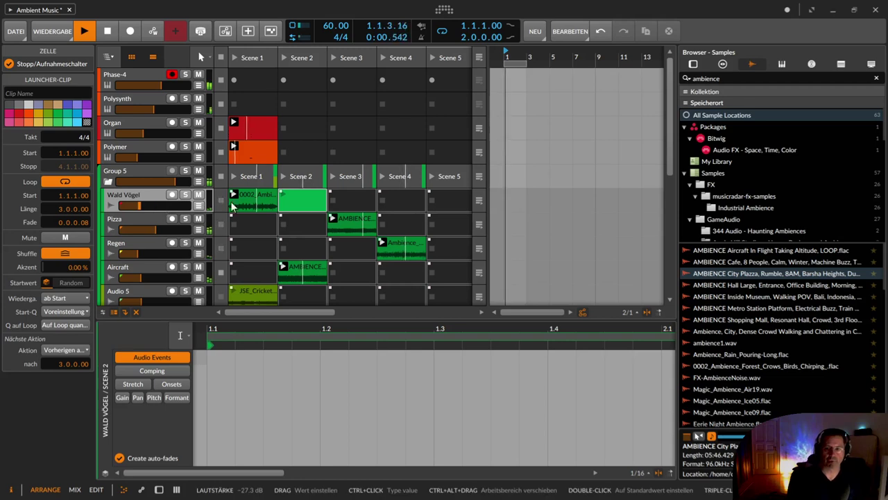
Step: Create an empty clip in the Scene 4 slot of Pizza and set it to play the previous clip (Vorherigen abspielen) after 11 bars
{"action": "left_click", "coordinate": [352, 231]}
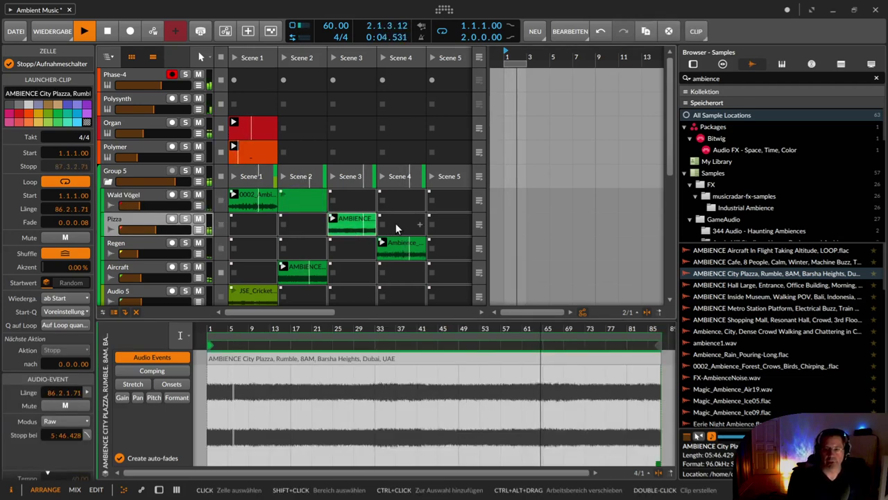
{"action": "left_click", "coordinate": [354, 223]}
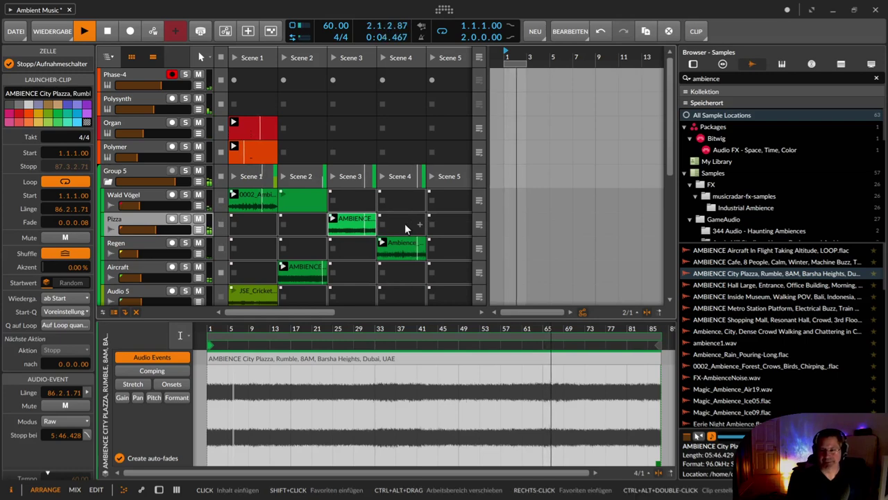
{"action": "double_click", "coordinate": [402, 225]}
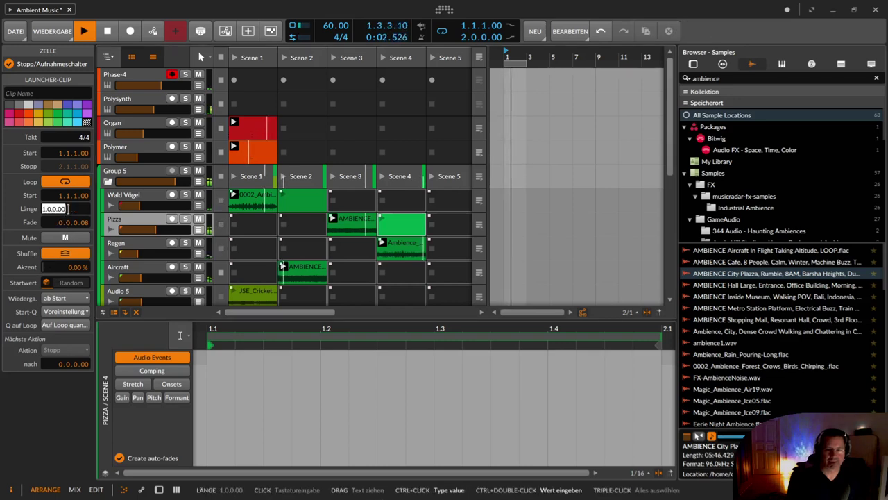
{"action": "double_click", "coordinate": [67, 364]}
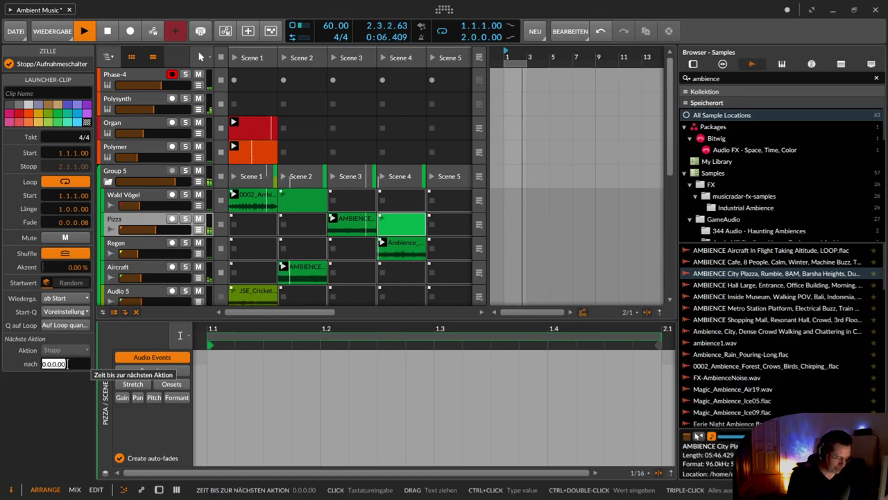
{"action": "type", "text": "11"}
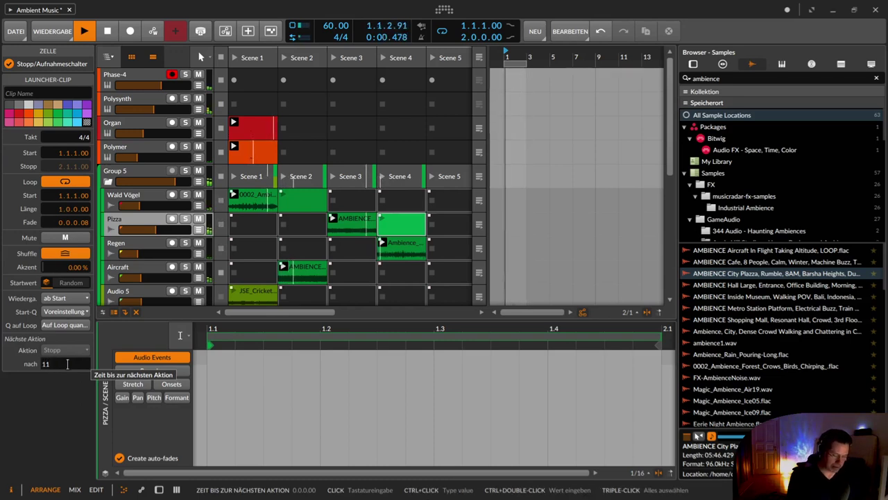
{"action": "key", "text": "Return"}
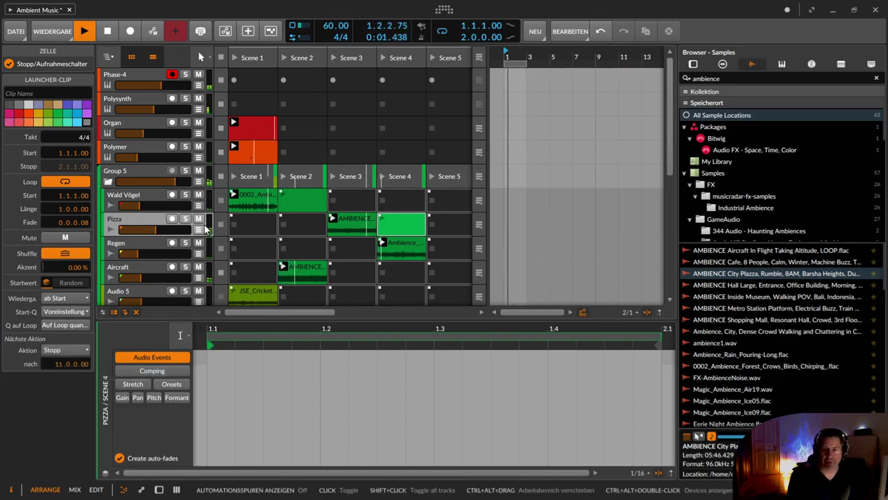
{"action": "left_click", "coordinate": [76, 351]}
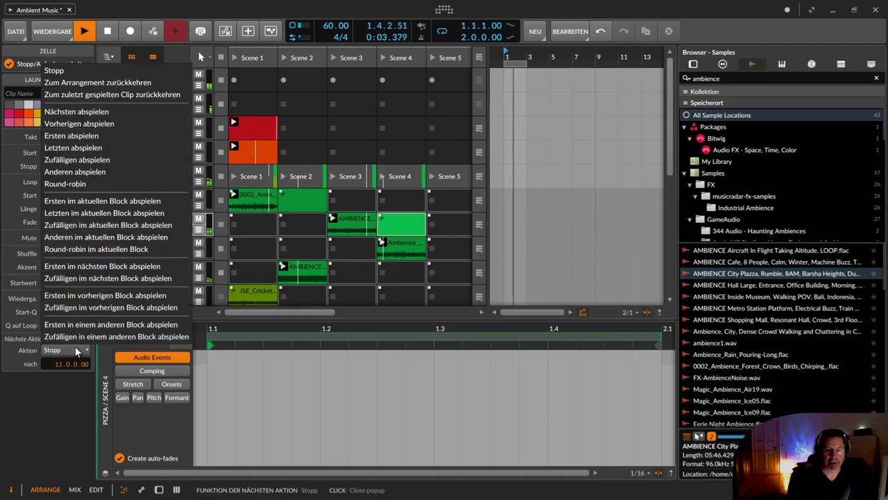
{"action": "left_click", "coordinate": [82, 123]}
Step: Set Pizza's City Plazza clip in Scene 3 to play the next clip (Nächsten abspielen) after 86 bars, and launch the empty Scene 4 clip
{"action": "left_click", "coordinate": [351, 221]}
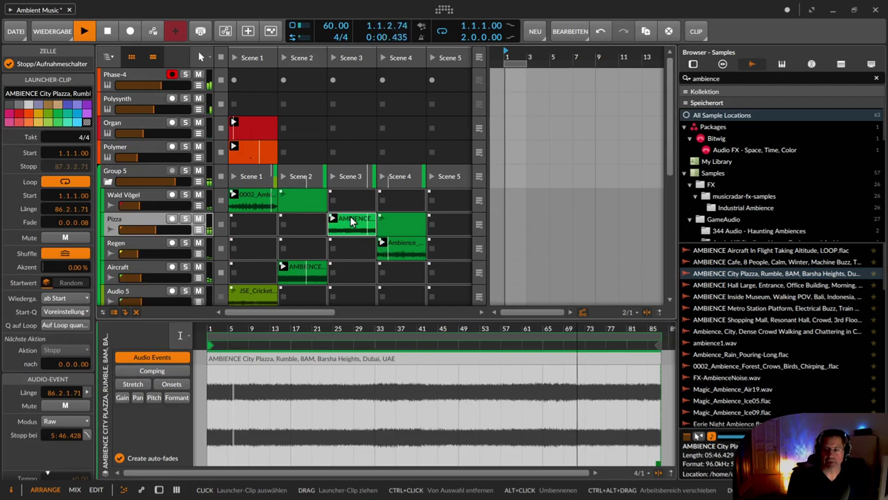
{"action": "left_click", "coordinate": [67, 364]}
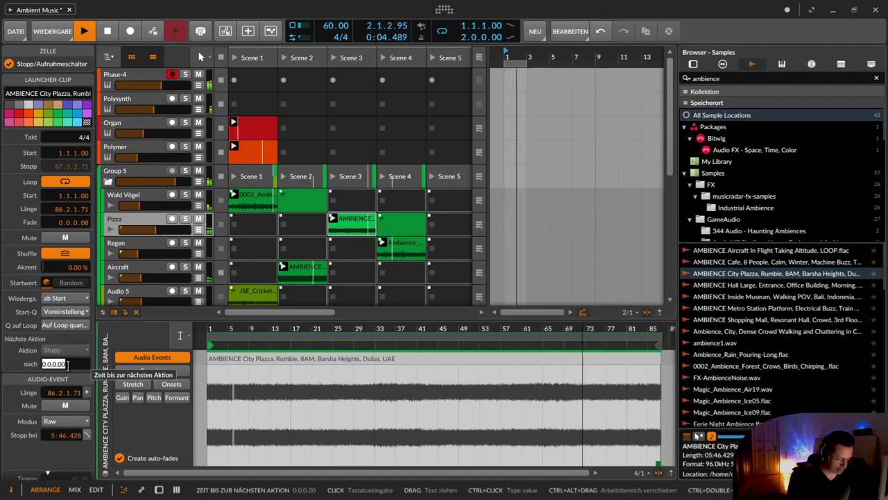
{"action": "type", "text": "86"}
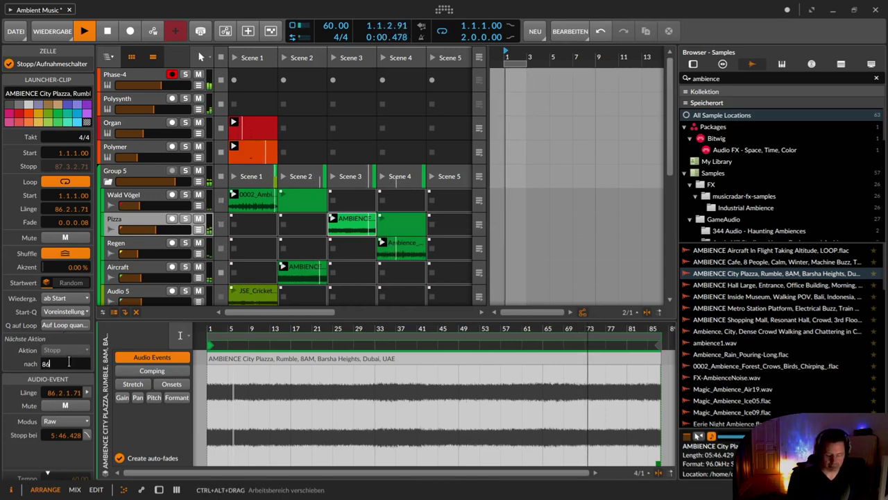
{"action": "key", "text": "Return"}
{"action": "left_click", "coordinate": [69, 350]}
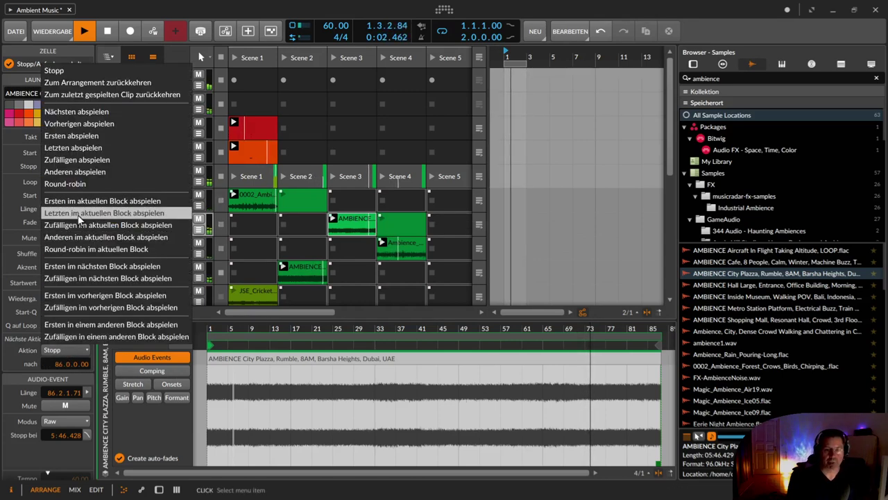
{"action": "left_click", "coordinate": [80, 113]}
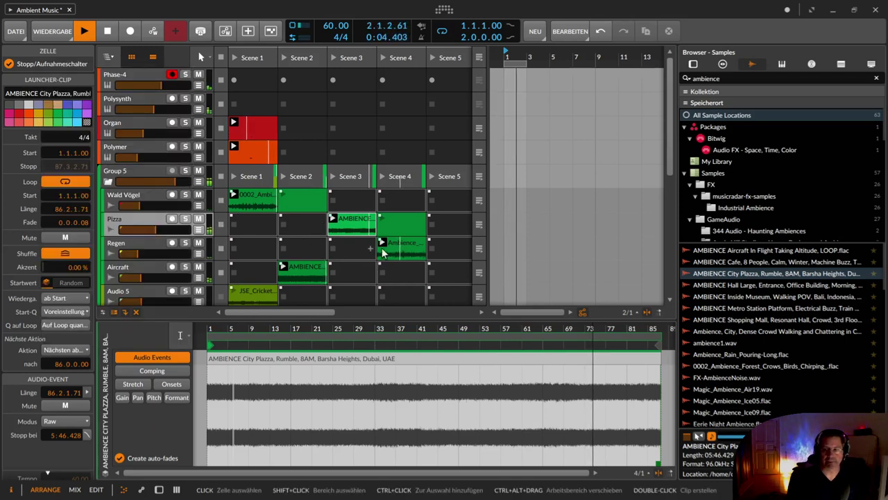
{"action": "left_click", "coordinate": [381, 219]}
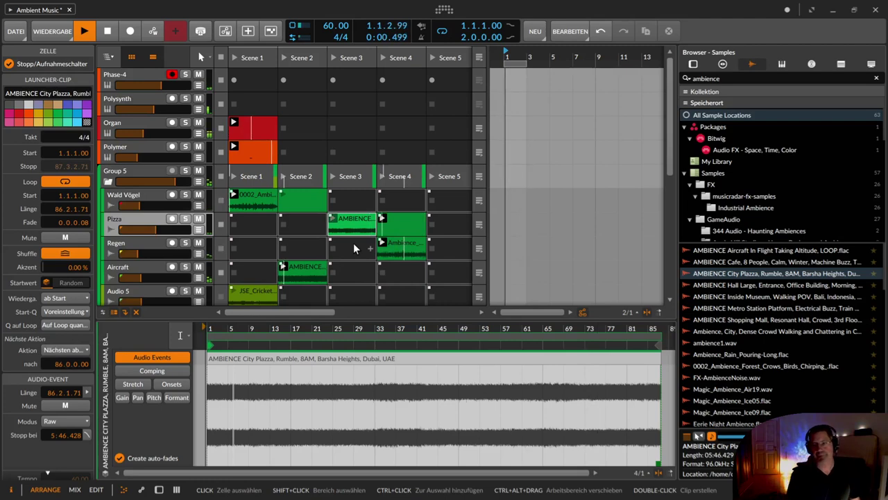
Step: Create an empty clip in the Scene 5 slot of Regen and set it to play the previous clip after 5 bars
{"action": "left_click", "coordinate": [400, 246]}
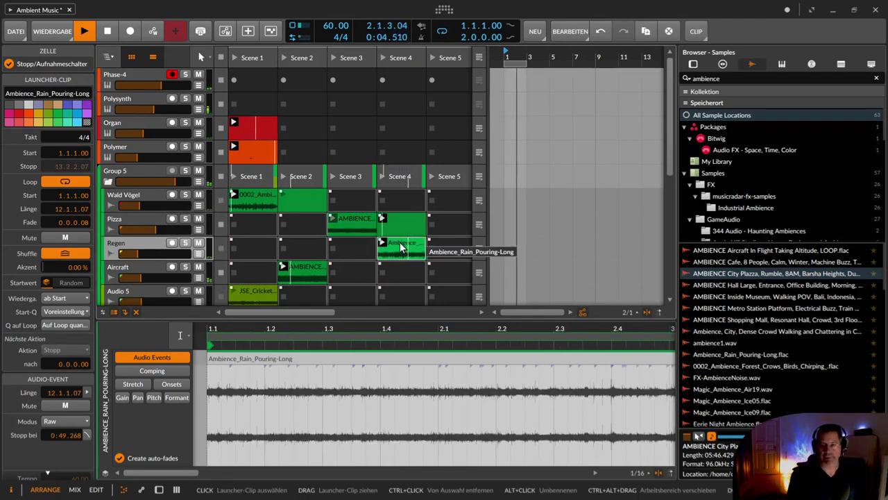
{"action": "double_click", "coordinate": [401, 245]}
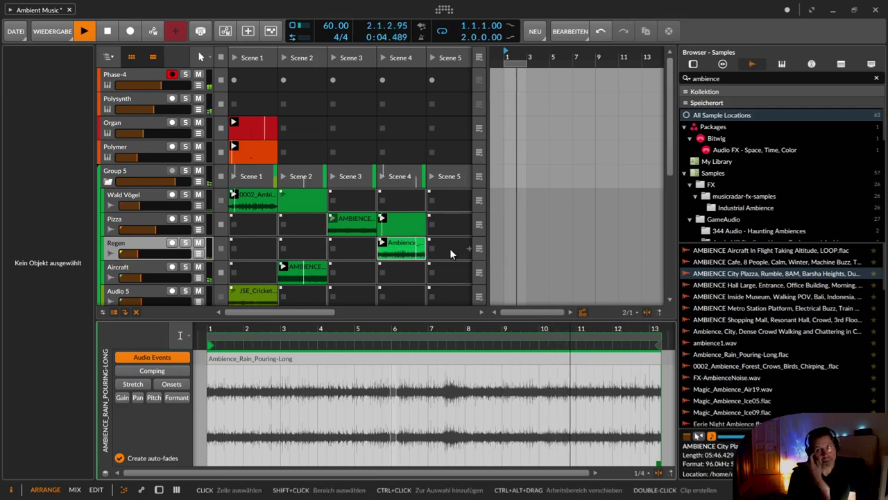
{"action": "double_click", "coordinate": [450, 248]}
{"action": "left_click", "coordinate": [450, 253]}
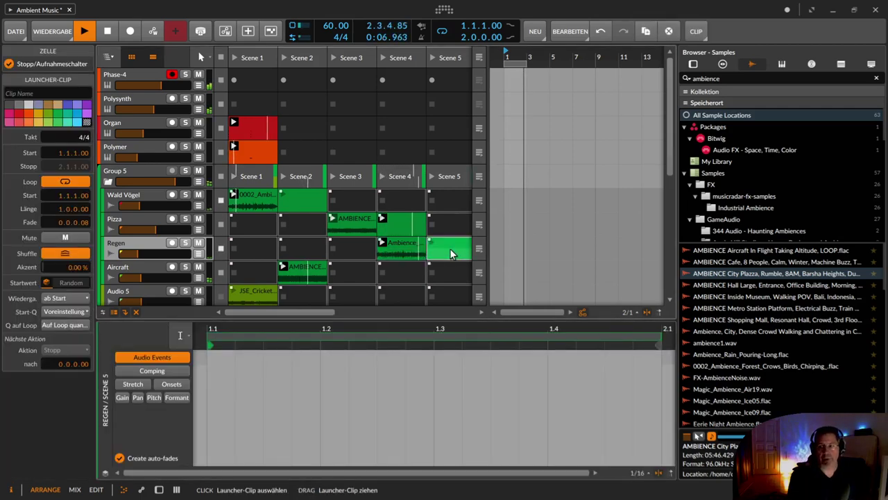
{"action": "left_click", "coordinate": [70, 362]}
{"action": "type", "text": "5"}
{"action": "key", "text": "Return"}
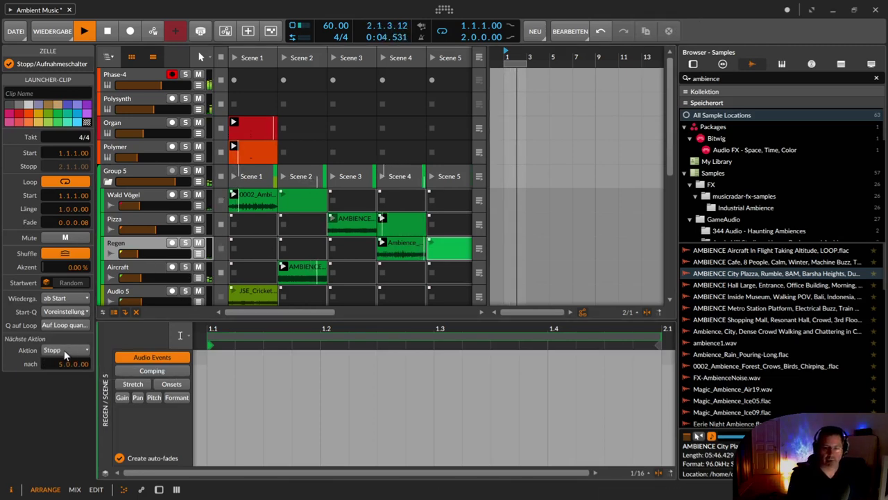
{"action": "left_click", "coordinate": [72, 347]}
{"action": "left_click", "coordinate": [406, 225]}
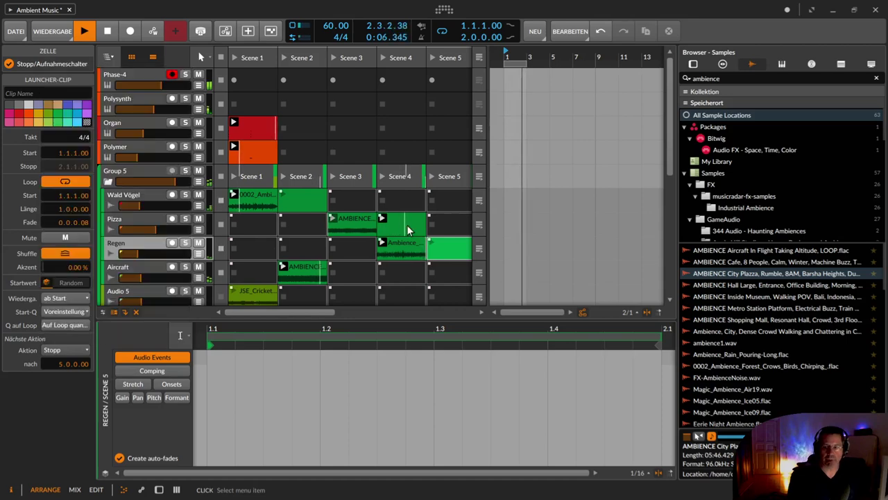
Step: Set the Regen rain clip in Scene 4 to play the next clip (Nächsten abspielen) after 17 bars
{"action": "left_click", "coordinate": [407, 246]}
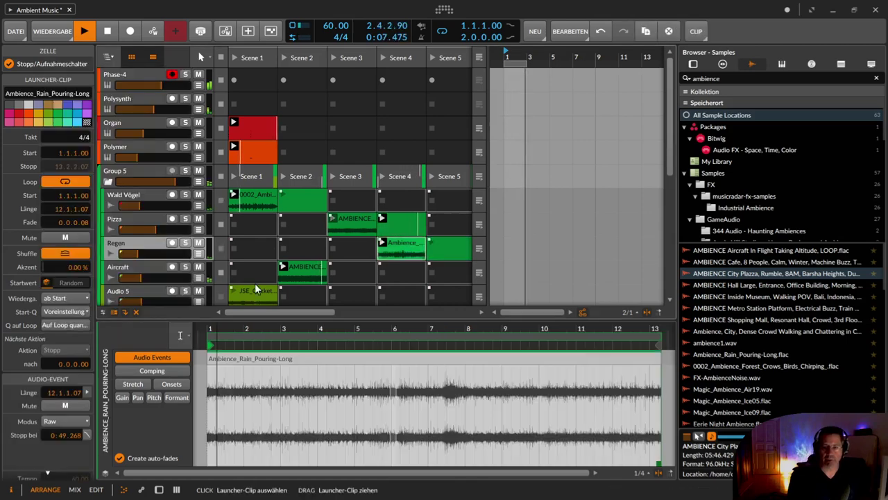
{"action": "left_click", "coordinate": [74, 365]}
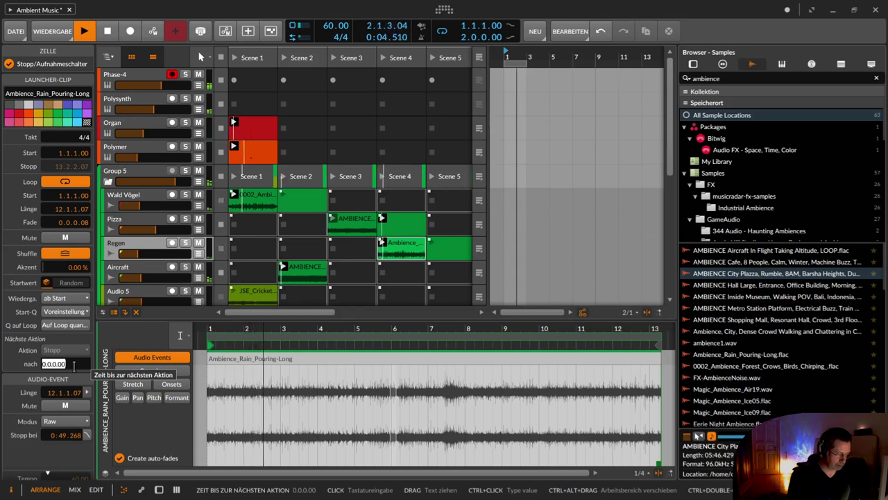
{"action": "type", "text": "17"}
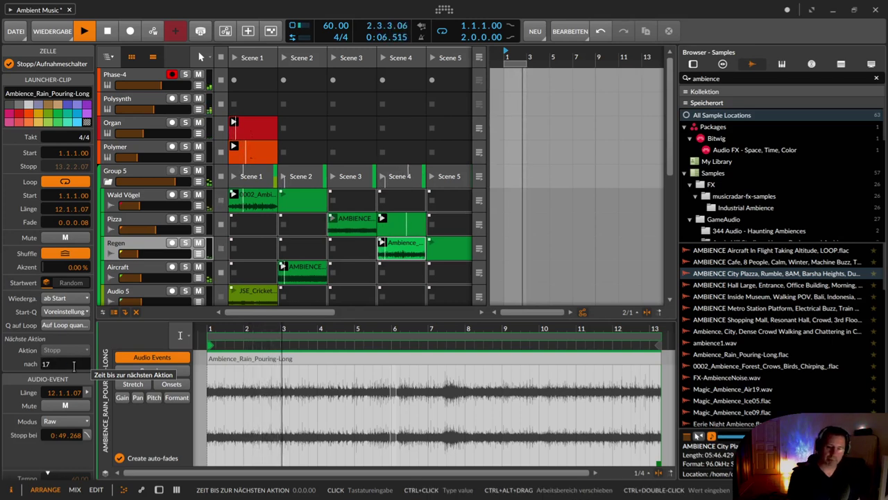
{"action": "key", "text": "Return"}
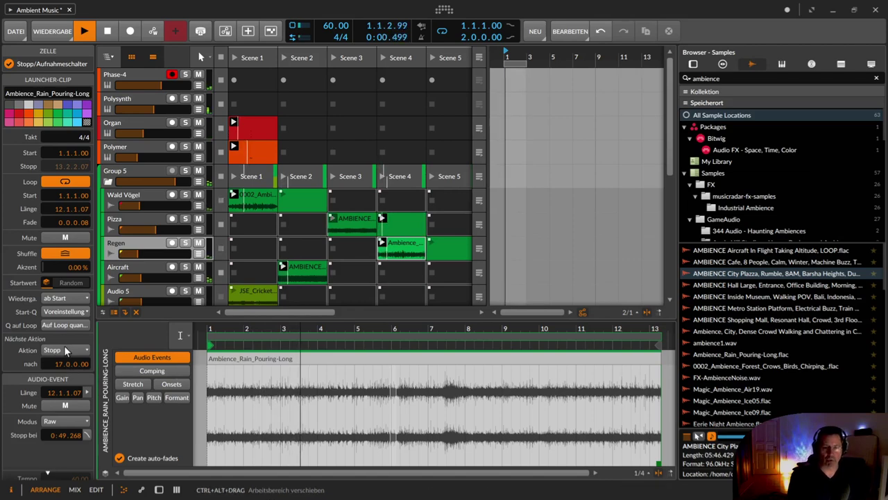
{"action": "left_click", "coordinate": [66, 350]}
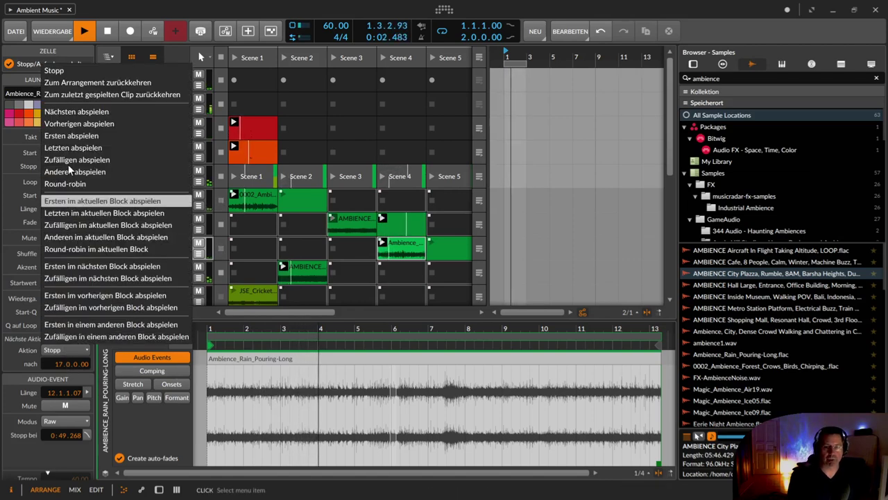
{"action": "left_click", "coordinate": [70, 113]}
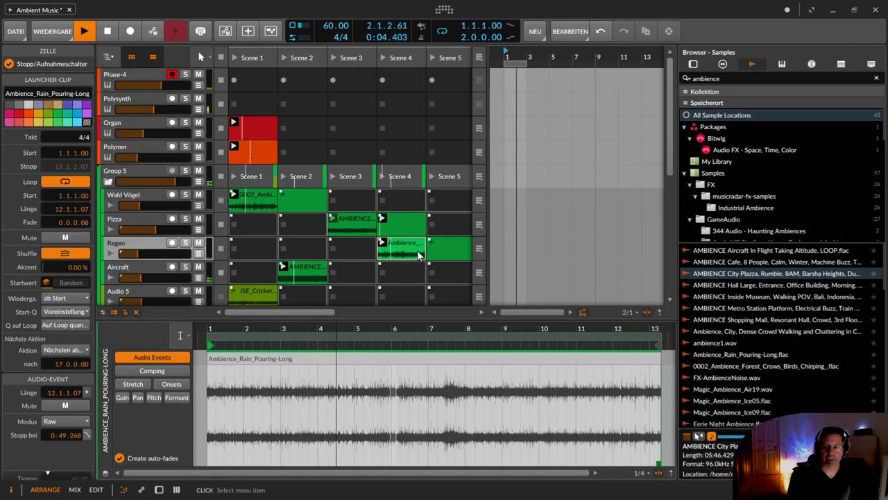
Step: Create an empty clip in the Scene 3 slot of Aircraft and set it to play the previous clip (Vorherigen abspielen) after 25 bars
{"action": "left_click", "coordinate": [305, 272]}
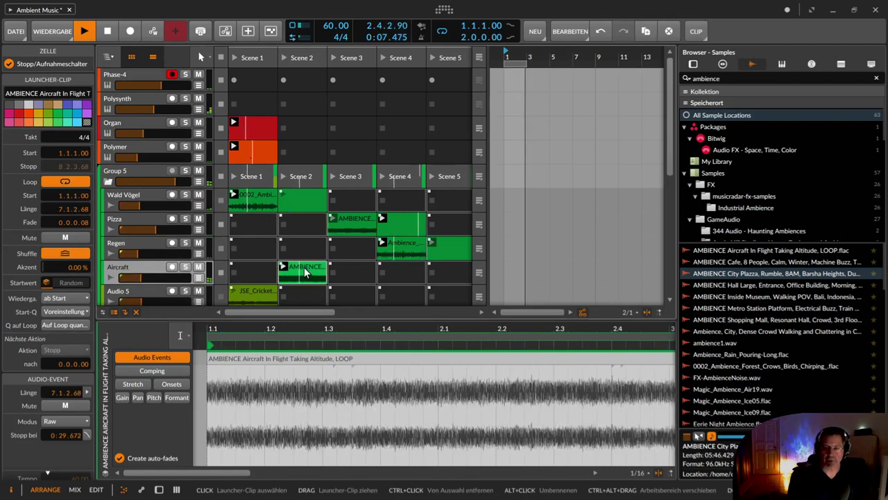
{"action": "left_click", "coordinate": [137, 272]}
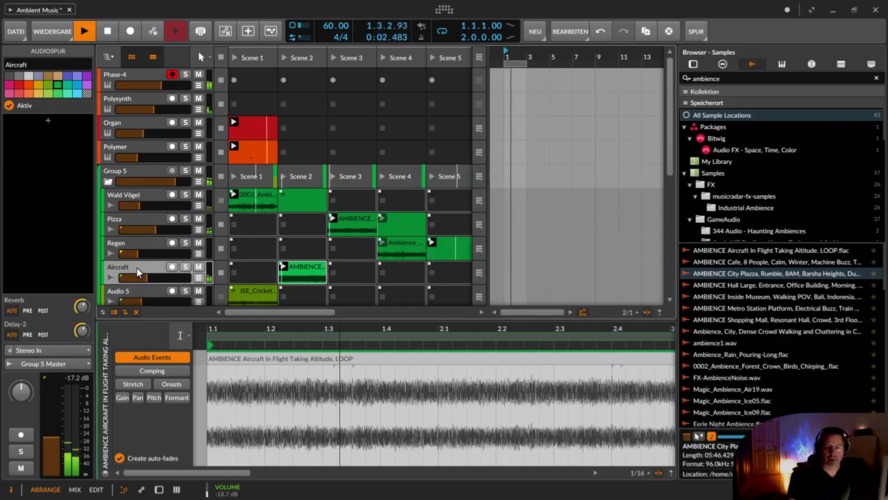
{"action": "left_click", "coordinate": [308, 272]}
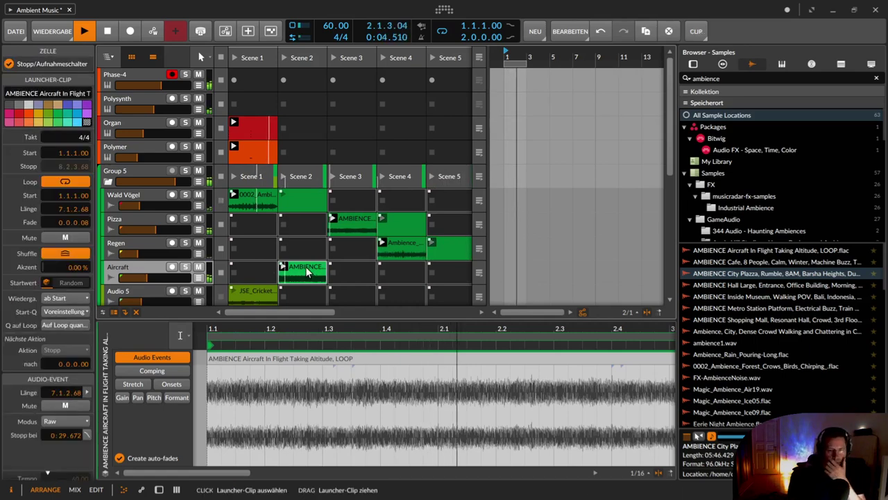
{"action": "double_click", "coordinate": [307, 272]}
{"action": "left_click", "coordinate": [307, 272]}
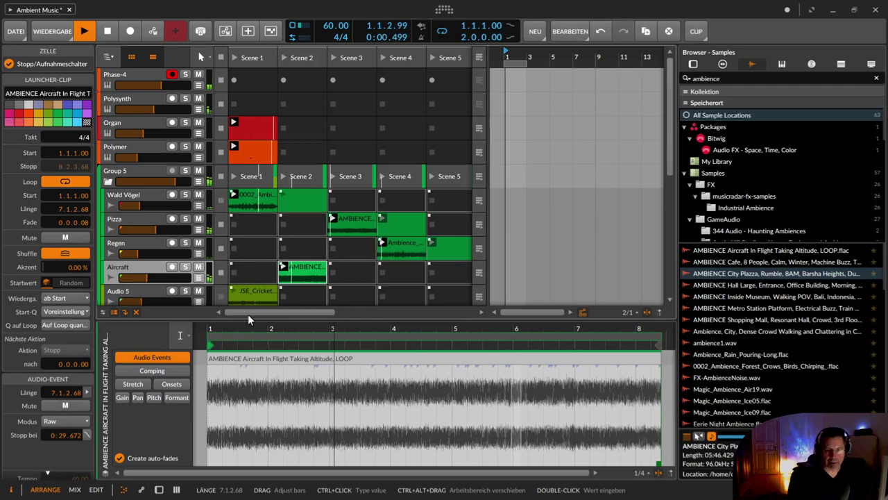
{"action": "left_click", "coordinate": [346, 271]}
{"action": "double_click", "coordinate": [347, 270]}
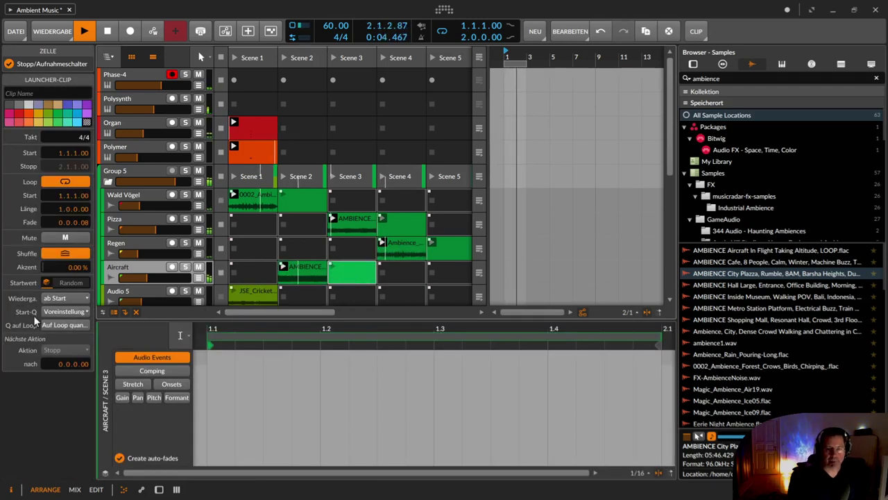
{"action": "left_click", "coordinate": [63, 366]}
{"action": "type", "text": "25"}
{"action": "key", "text": "Return"}
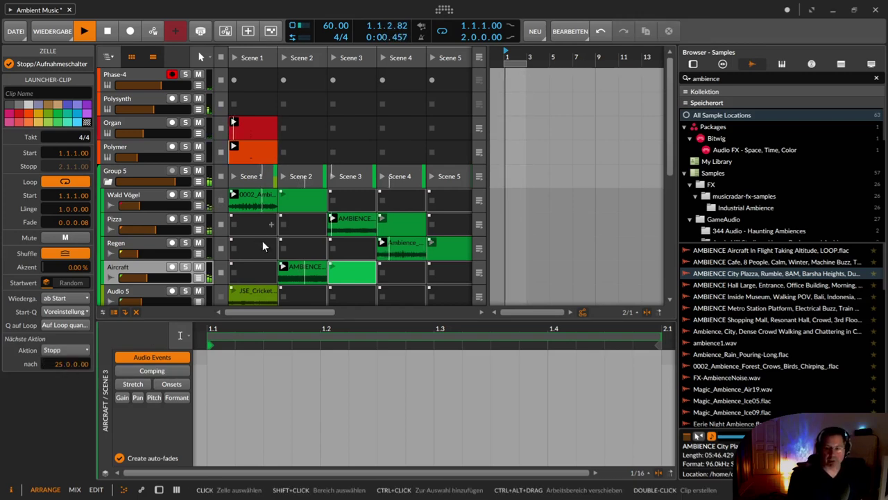
{"action": "left_click", "coordinate": [62, 350]}
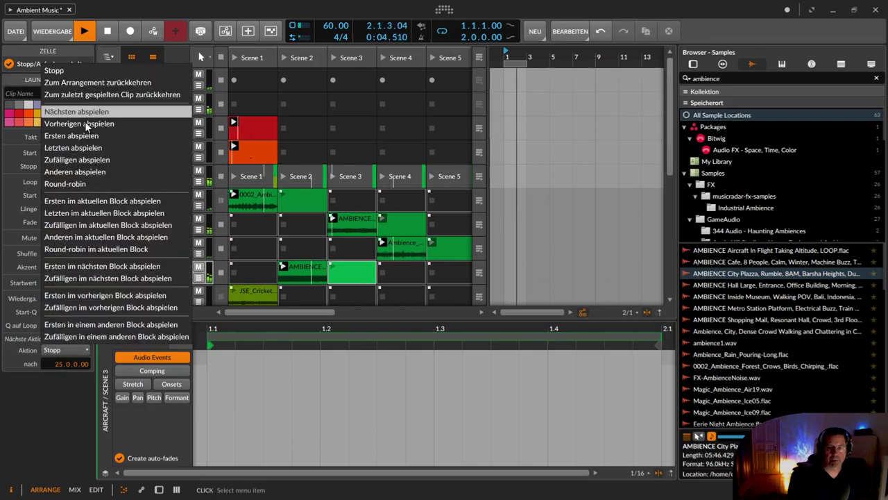
Step: Set the Aircraft ambience clip in Scene 2 to play the next clip (Nächsten abspielen) after 7 bars
{"action": "left_click", "coordinate": [309, 271]}
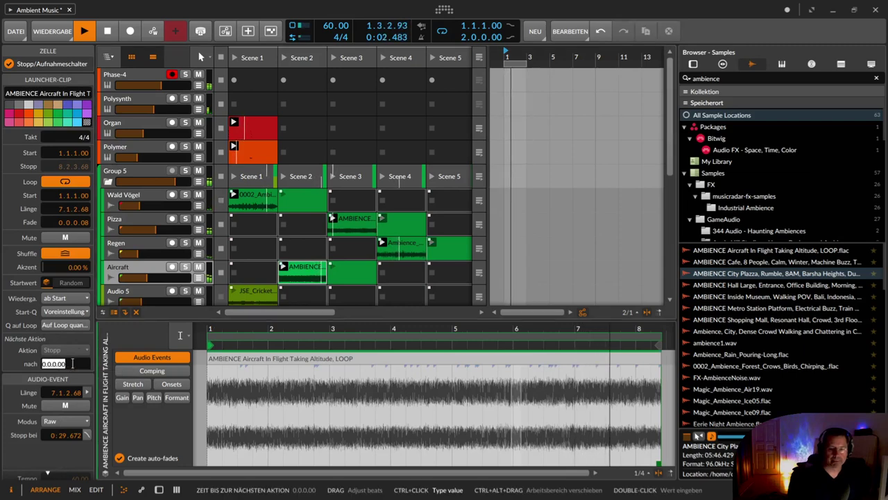
{"action": "double_click", "coordinate": [73, 364]}
{"action": "type", "text": "7"}
{"action": "key", "text": "Return"}
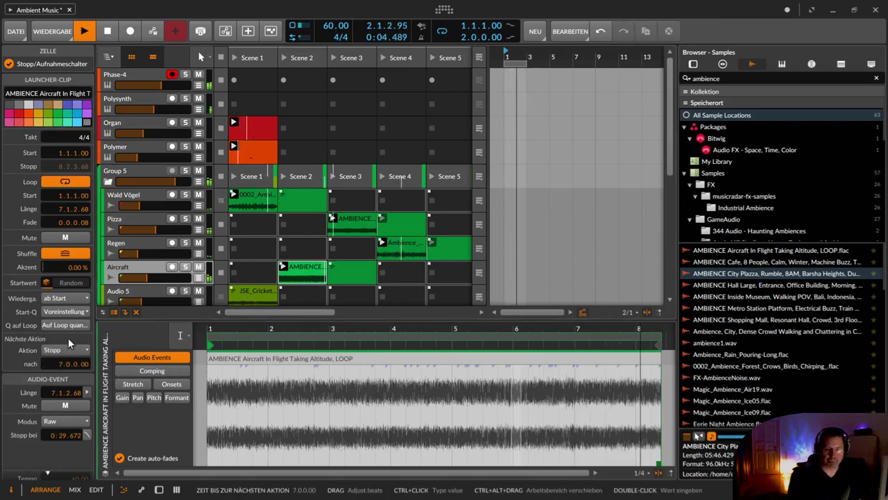
{"action": "left_click", "coordinate": [66, 349]}
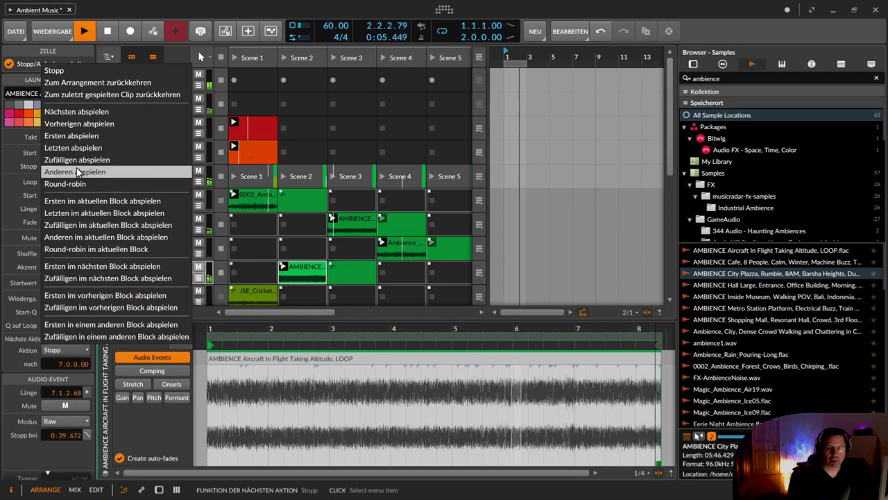
{"action": "left_click", "coordinate": [78, 112]}
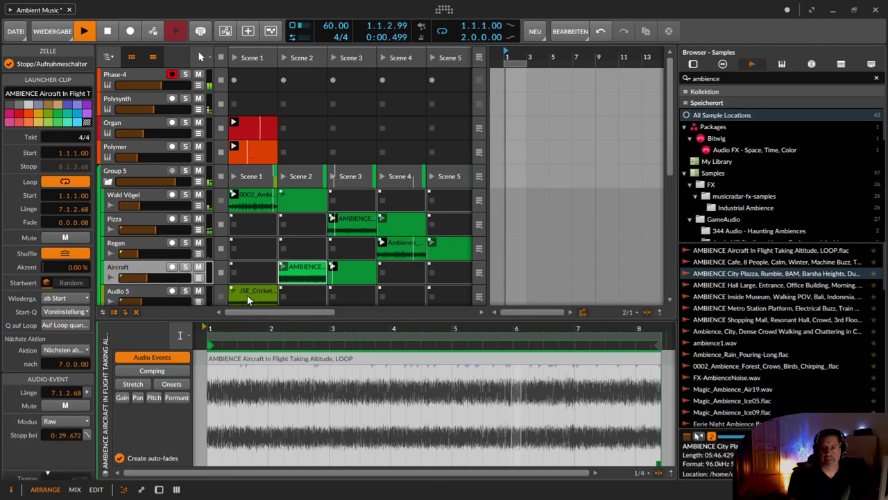
Step: Raise the Audio 5 track's volume slightly and set its cricket clip in Scene 1 to play the next clip (Nächsten abspielen) after 7 bars
{"action": "scroll", "coordinate": [247, 292], "scroll_direction": "down", "scroll_amount": 3}
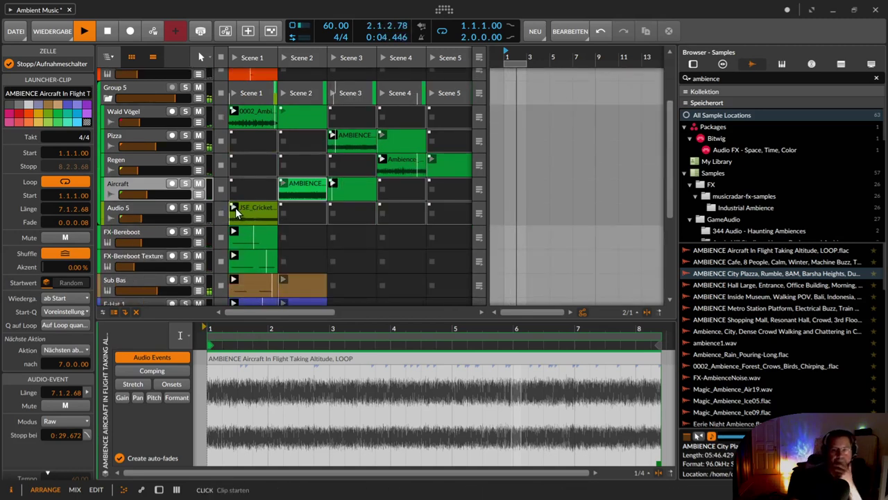
{"action": "left_click_drag", "start_coordinate": [140, 219], "coordinate": [152, 218]}
{"action": "left_click", "coordinate": [252, 213]}
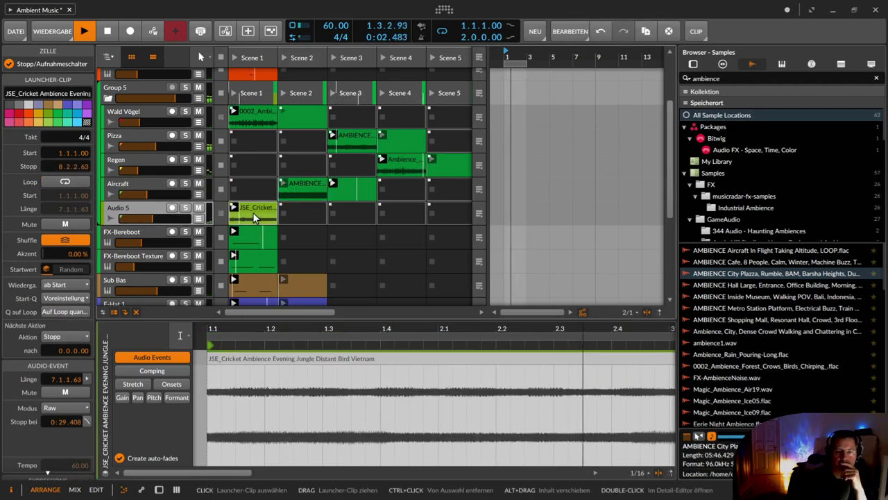
{"action": "double_click", "coordinate": [55, 351]}
{"action": "type", "text": "7."}
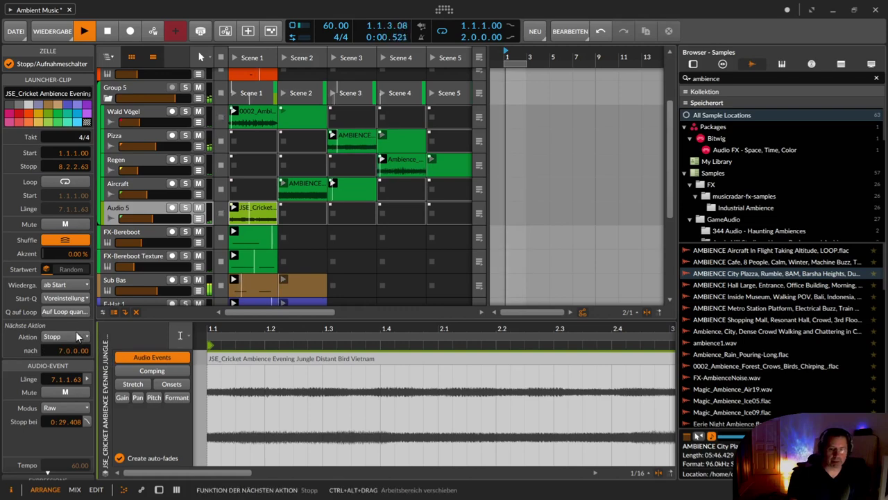
{"action": "left_click", "coordinate": [70, 336]}
{"action": "left_click", "coordinate": [93, 97]}
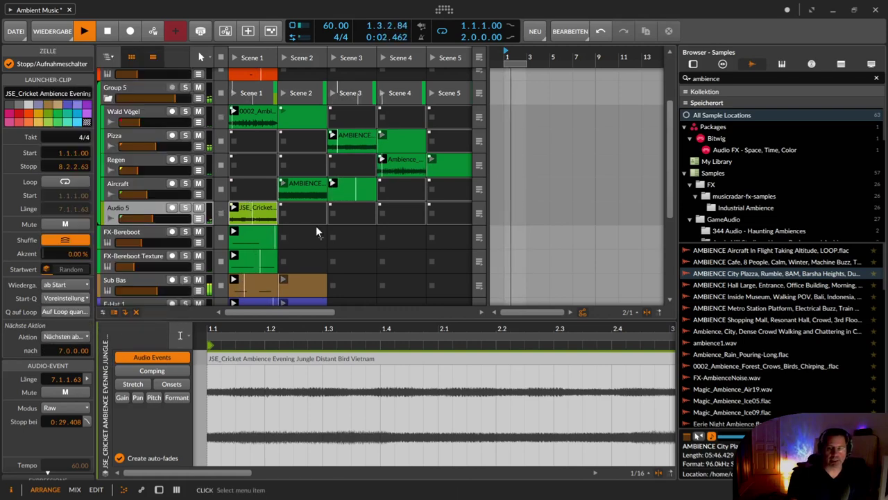
Step: Create an empty clip in the Scene 2 slot of Audio 5 and set it to play the previous clip (Vorherigen abspielen) after 35 bars
{"action": "double_click", "coordinate": [294, 204]}
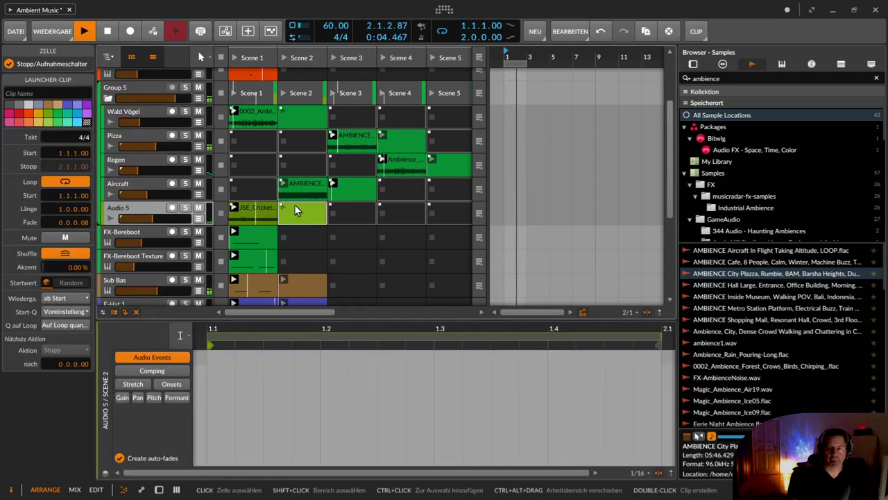
{"action": "double_click", "coordinate": [67, 363]}
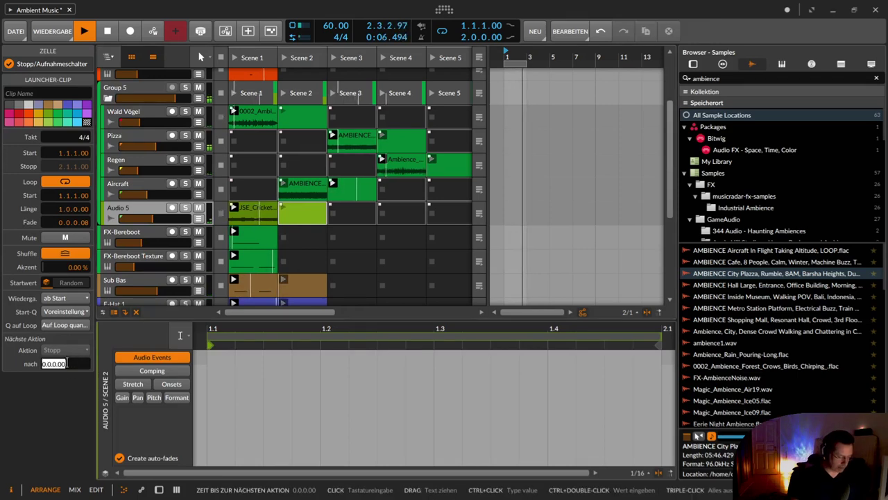
{"action": "type", "text": "35"}
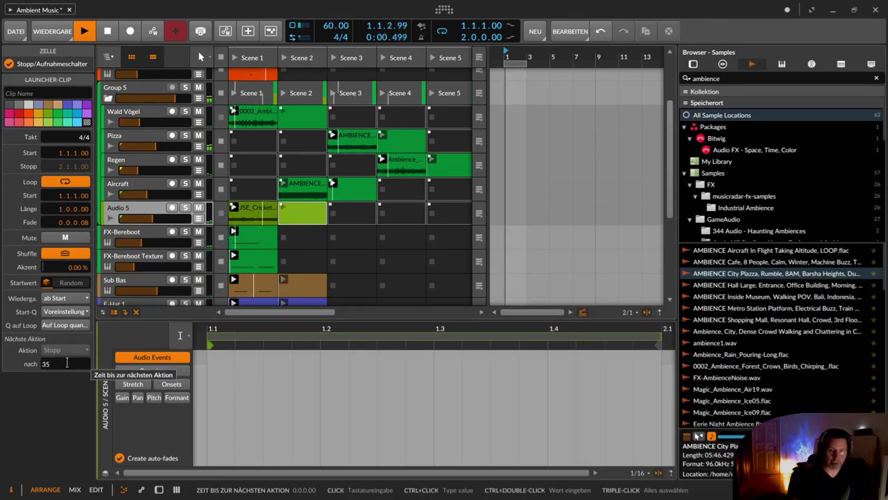
{"action": "key", "text": "Return"}
{"action": "left_click", "coordinate": [66, 350]}
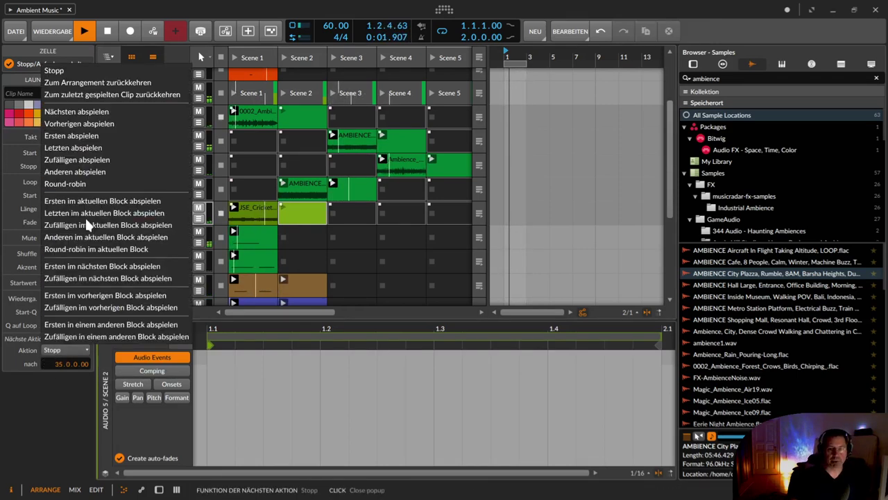
{"action": "left_click", "coordinate": [77, 124]}
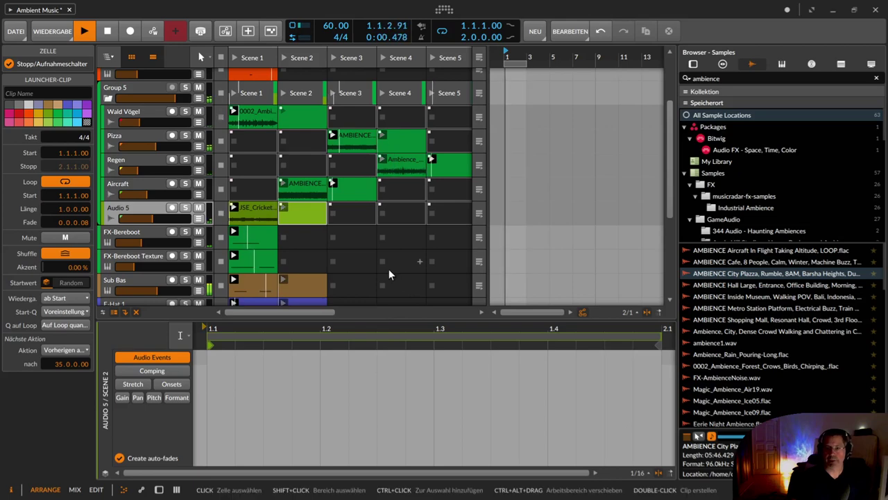
Step: Hide the detail area below the launcher and raise the Audio 5 track's Reverb send
{"action": "left_click", "coordinate": [375, 306]}
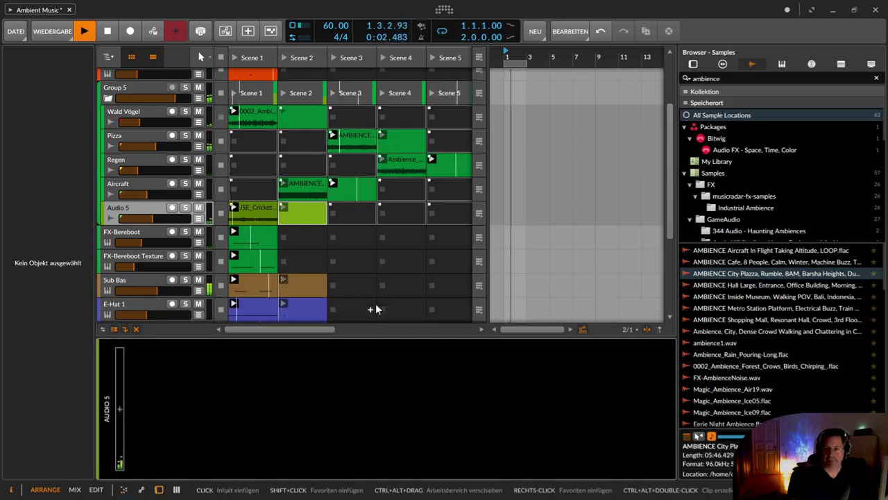
{"action": "key", "text": "d"}
{"action": "scroll", "coordinate": [376, 306], "scroll_direction": "up", "scroll_amount": 2}
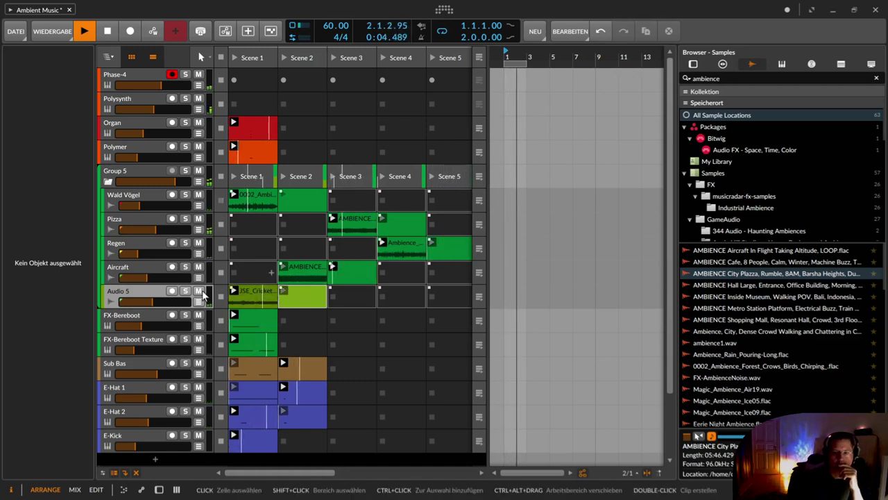
{"action": "left_click", "coordinate": [151, 297]}
{"action": "mouse_move", "coordinate": [81, 306]}
{"action": "left_click_drag", "start_coordinate": [82, 308], "coordinate": [82, 279]}
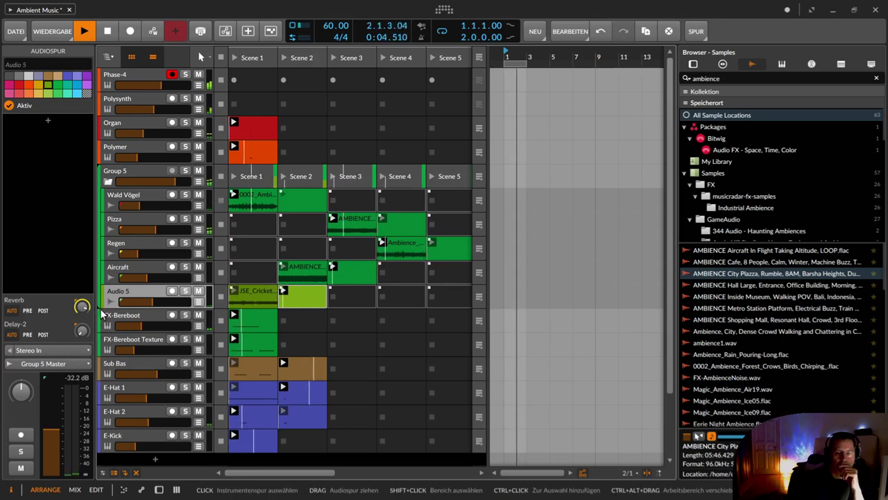
Step: Check the sends of the Aircraft and Regen tracks and raise the Pizza track's Reverb send to -15.5 dB
{"action": "left_click", "coordinate": [307, 295]}
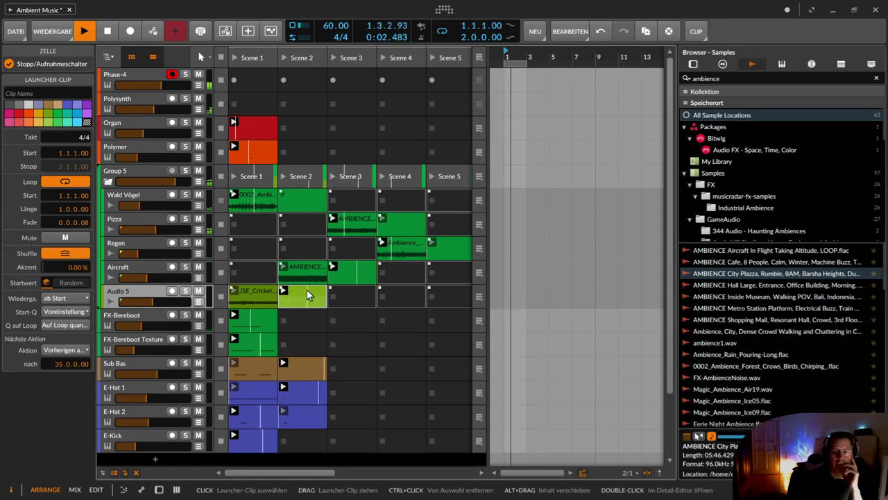
{"action": "left_click", "coordinate": [303, 272]}
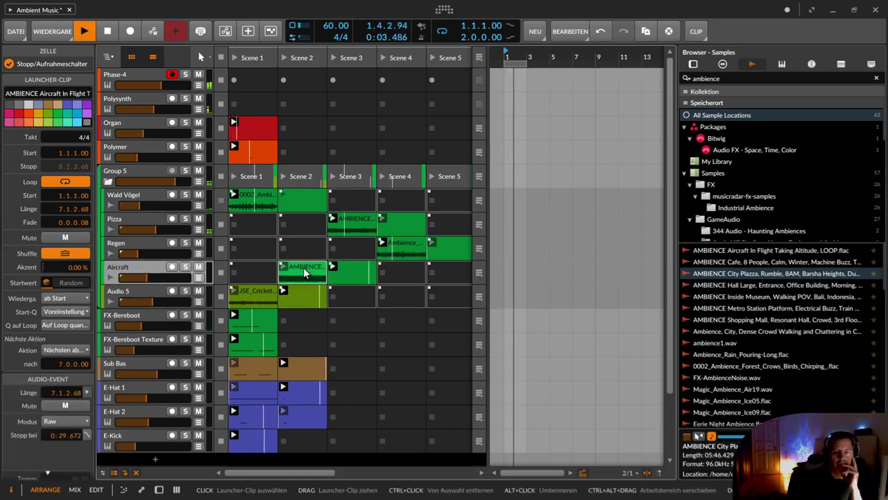
{"action": "left_click", "coordinate": [157, 272]}
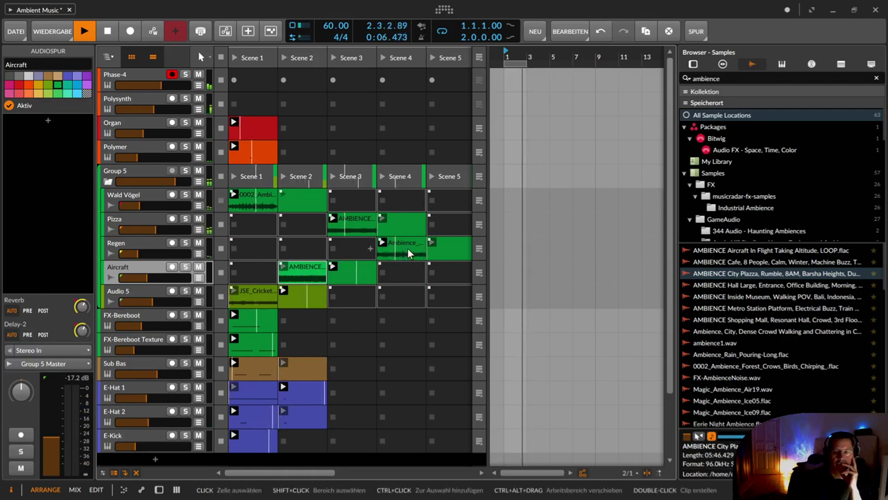
{"action": "left_click", "coordinate": [147, 236]}
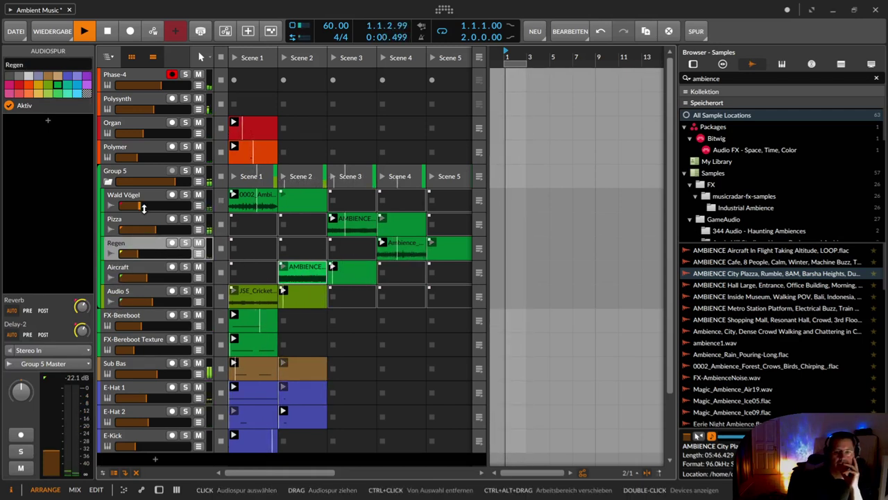
{"action": "left_click", "coordinate": [152, 218]}
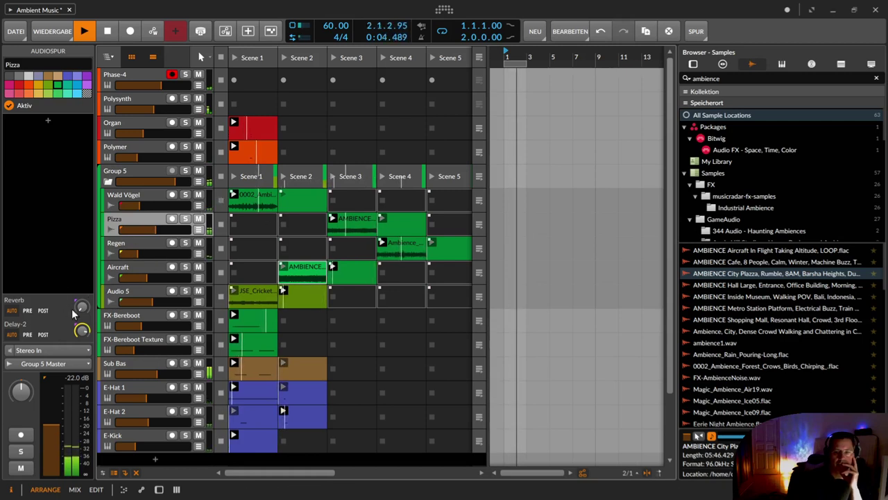
{"action": "left_click_drag", "start_coordinate": [81, 309], "coordinate": [82, 265]}
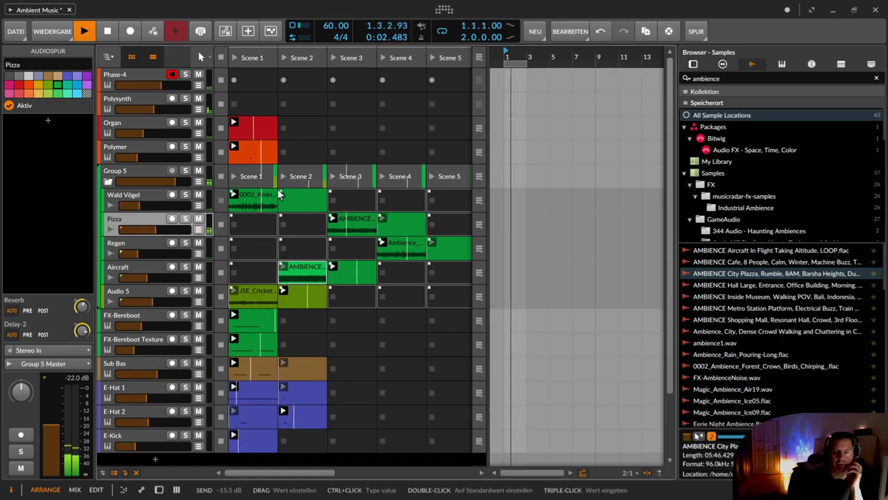
Step: Check the Wald Vögel track's sends, save the project, and raise the Polymer track's volume
{"action": "left_click", "coordinate": [152, 196]}
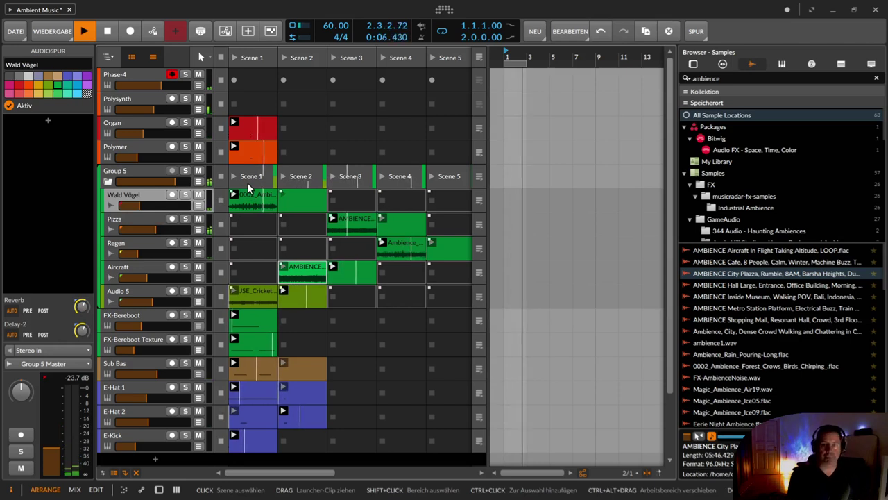
{"action": "key", "text": "ctrl+s"}
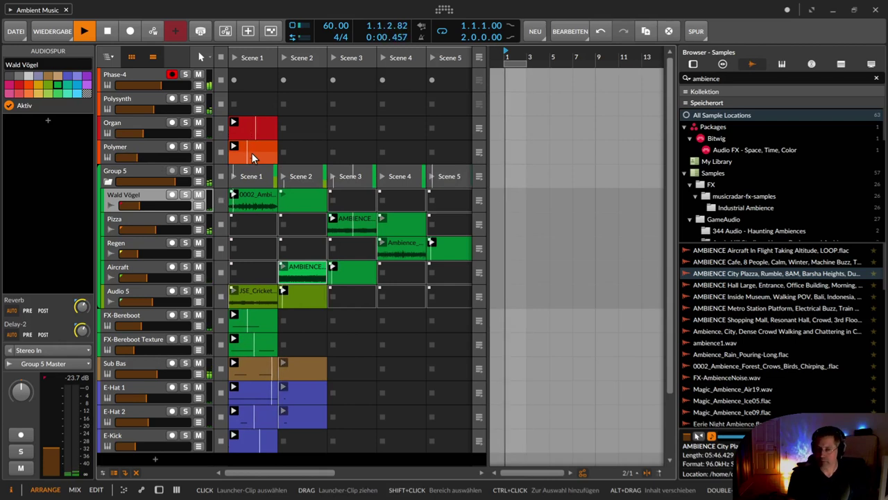
{"action": "left_click", "coordinate": [150, 146]}
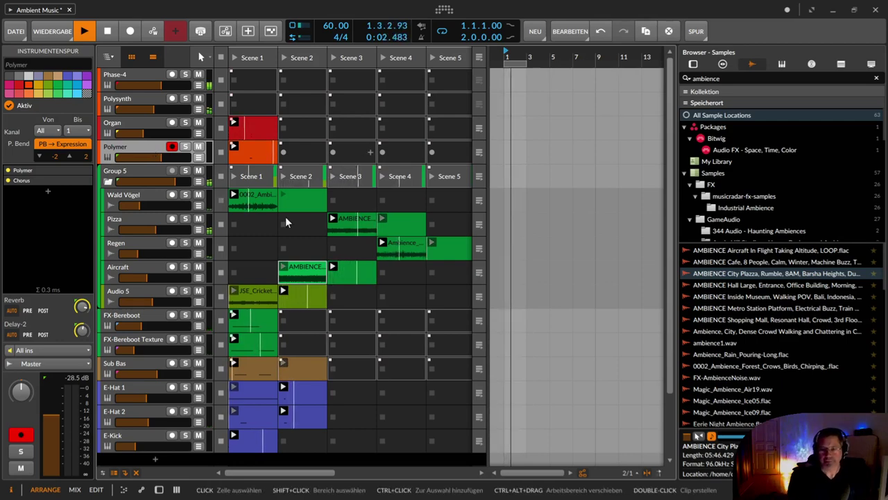
Step: Set the empty Wald Vögel clip in Scene 2 to trigger its next action after 13 bars
{"action": "left_click", "coordinate": [261, 197]}
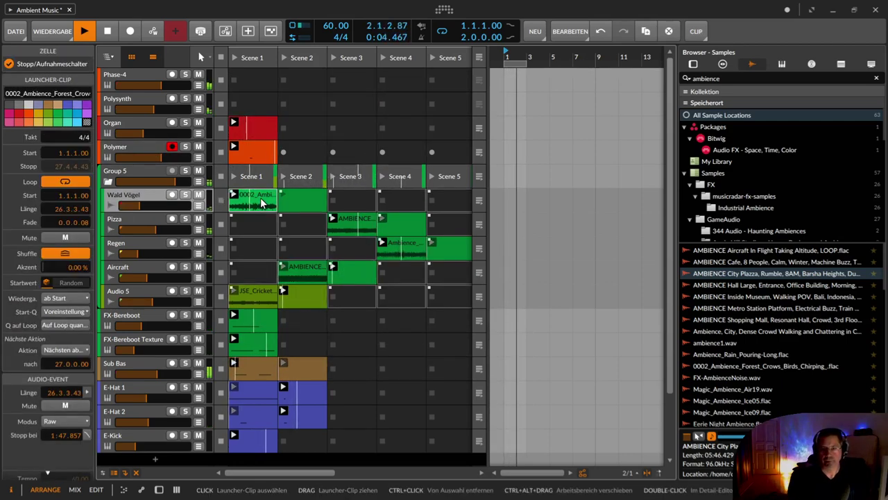
{"action": "key", "text": "Right"}
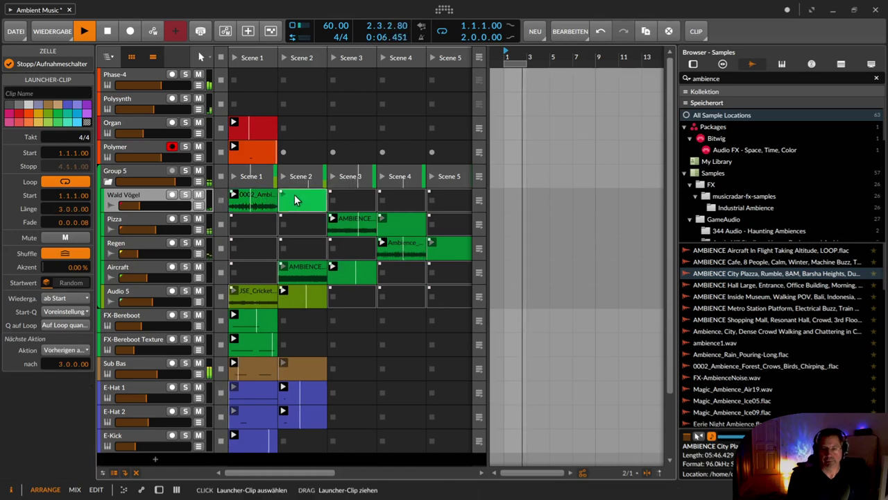
{"action": "left_click", "coordinate": [262, 197]}
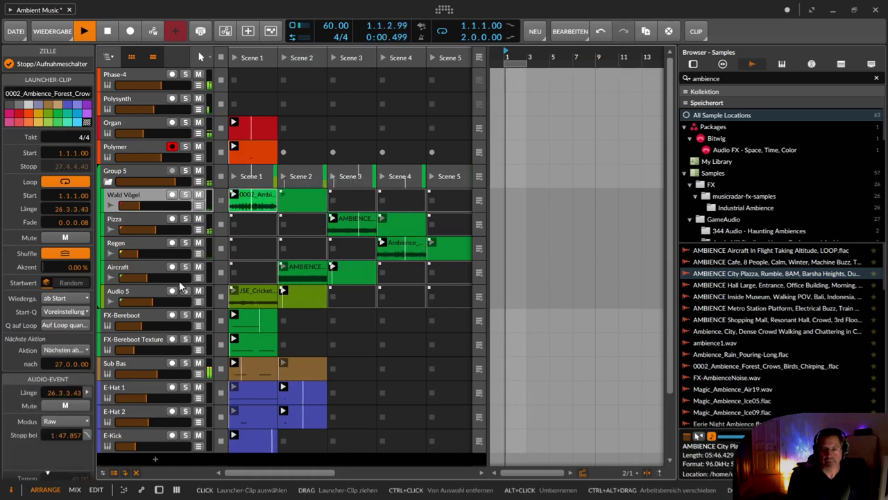
{"action": "left_click", "coordinate": [300, 201]}
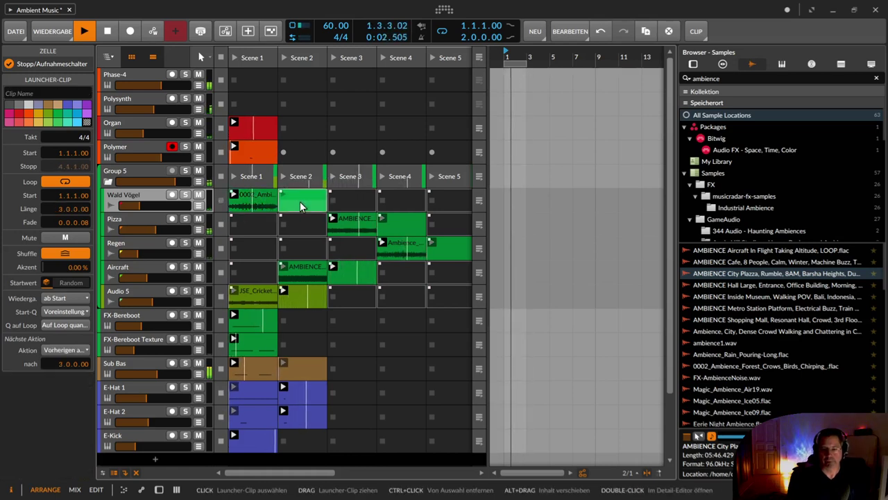
{"action": "double_click", "coordinate": [56, 365]}
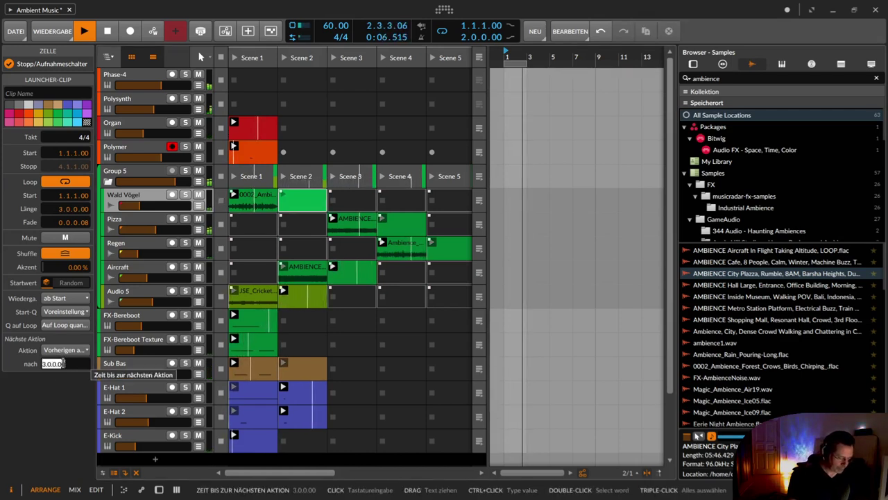
{"action": "type", "text": "13"}
{"action": "key", "text": "Return"}
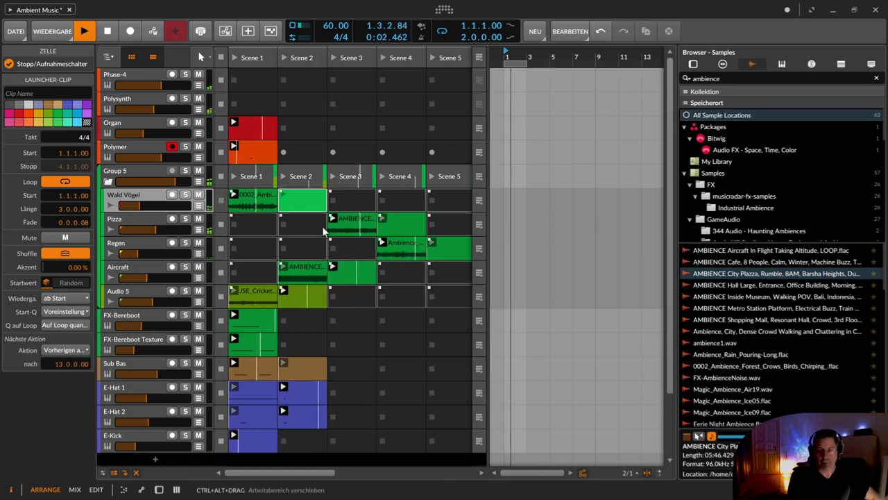
{"action": "left_click", "coordinate": [259, 202]}
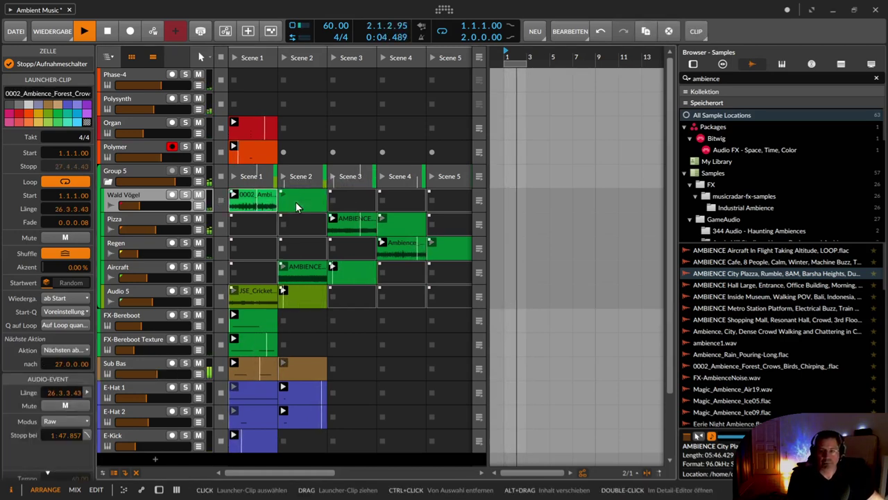
{"action": "left_click", "coordinate": [306, 202]}
Step: Set the E-Hat 1 clip in Scene 2 to a loop length of 23 bars and its next action to follow after 23 bars
{"action": "left_click", "coordinate": [359, 218]}
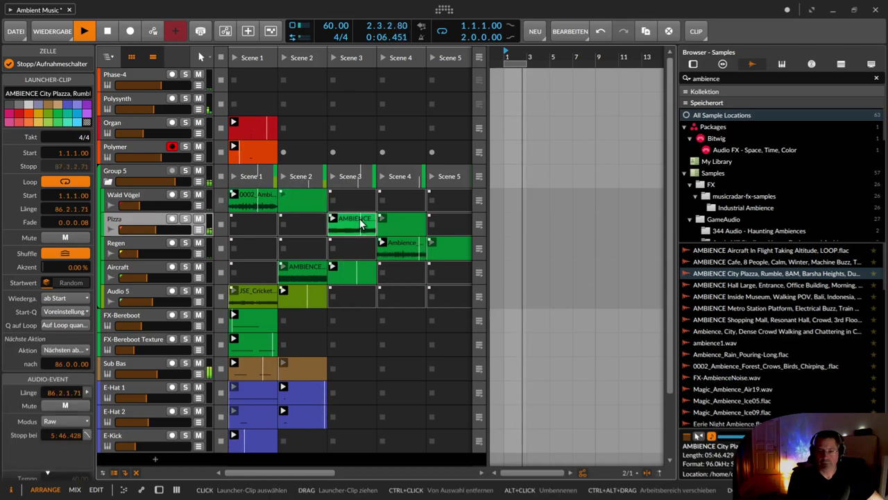
{"action": "left_click", "coordinate": [312, 365]}
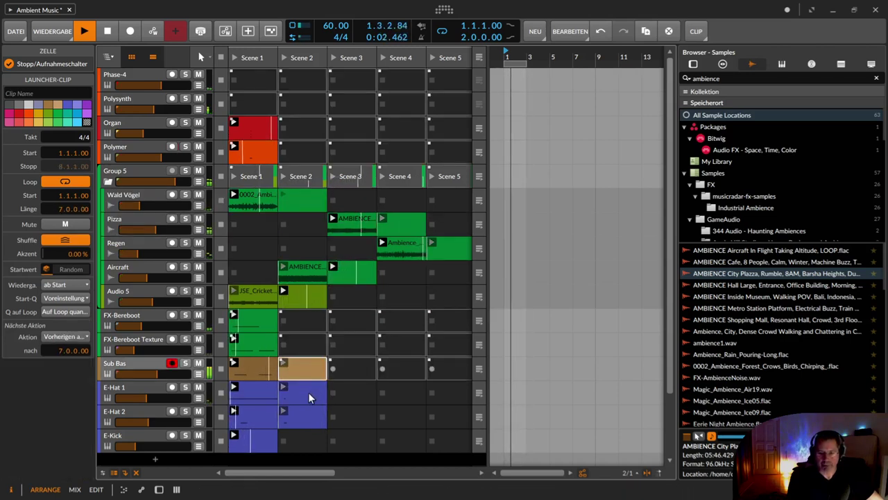
{"action": "left_click", "coordinate": [308, 393]}
{"action": "double_click", "coordinate": [308, 393]}
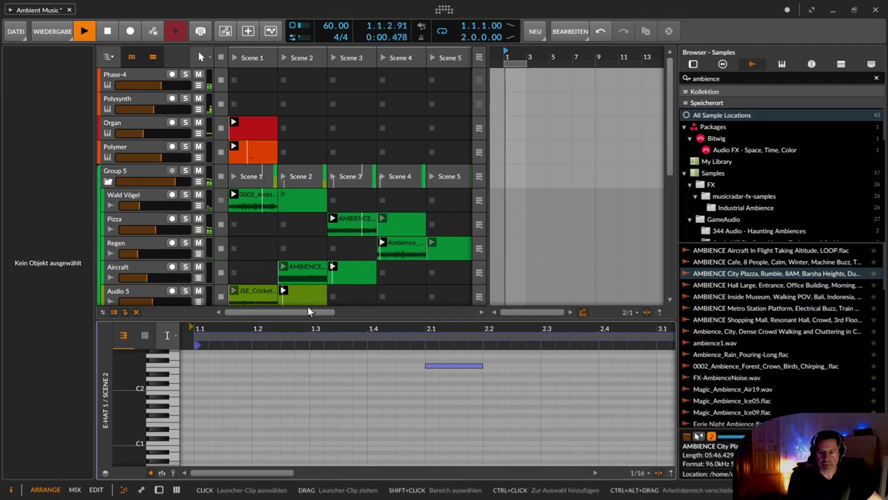
{"action": "scroll", "coordinate": [320, 265], "scroll_direction": "down", "scroll_amount": 3}
{"action": "left_click", "coordinate": [310, 270]}
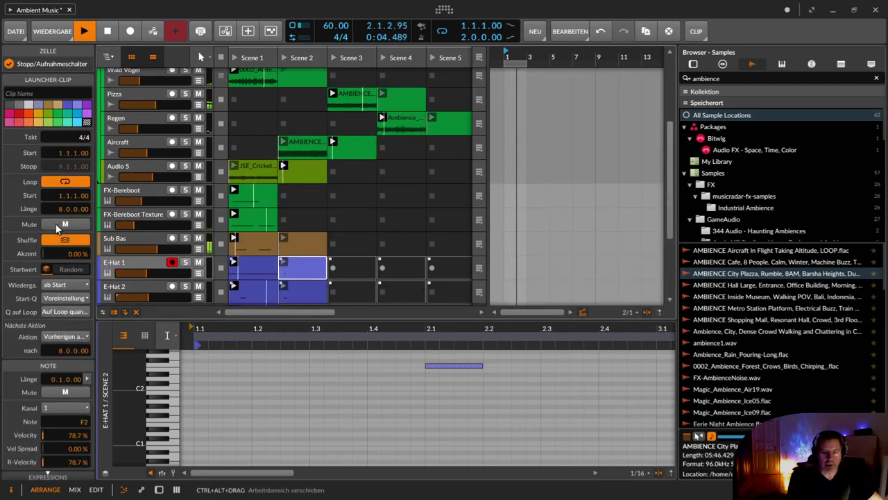
{"action": "left_click_drag", "start_coordinate": [69, 208], "coordinate": [69, 195]}
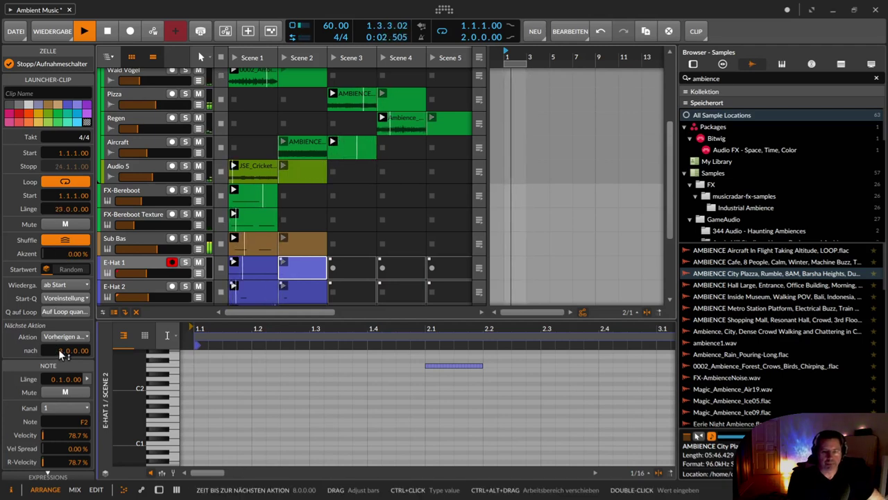
{"action": "left_click_drag", "start_coordinate": [59, 349], "coordinate": [168, 310]}
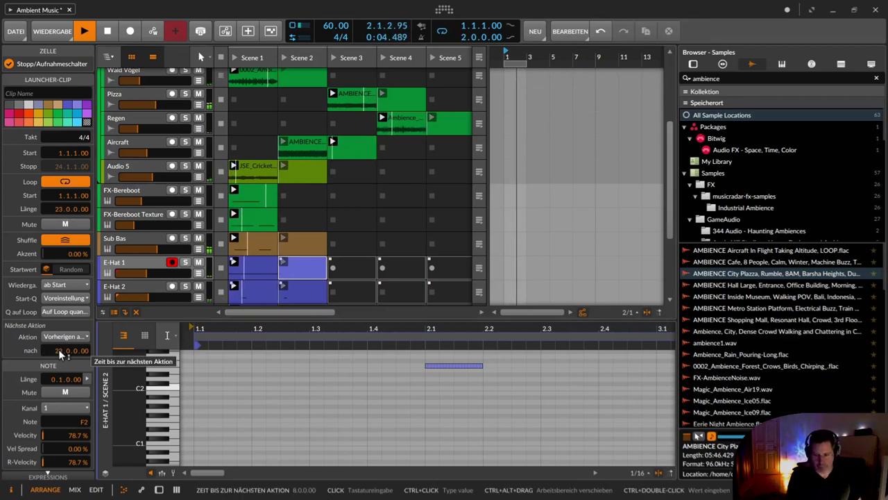
{"action": "scroll", "coordinate": [214, 279], "scroll_direction": "down", "scroll_amount": 3}
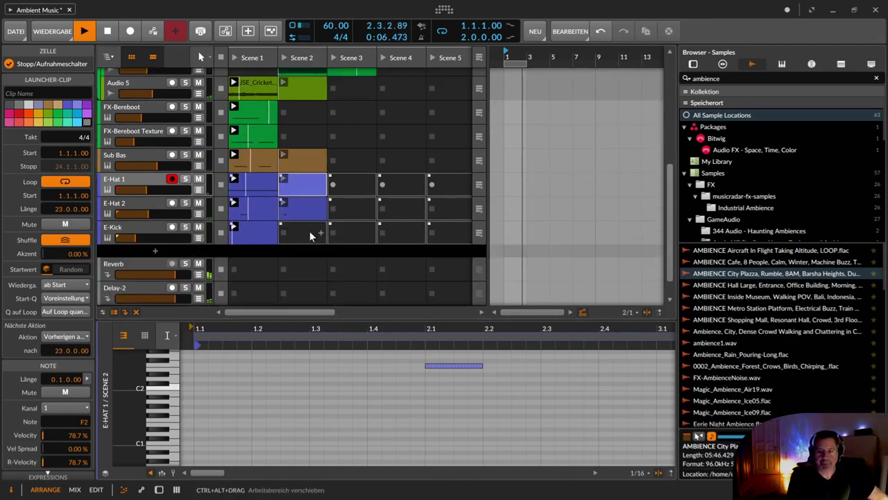
Step: Show the E-Hat 2 clip of Scene 2 and raise the E-Kick track's volume to -21.2 dB
{"action": "left_click", "coordinate": [308, 206]}
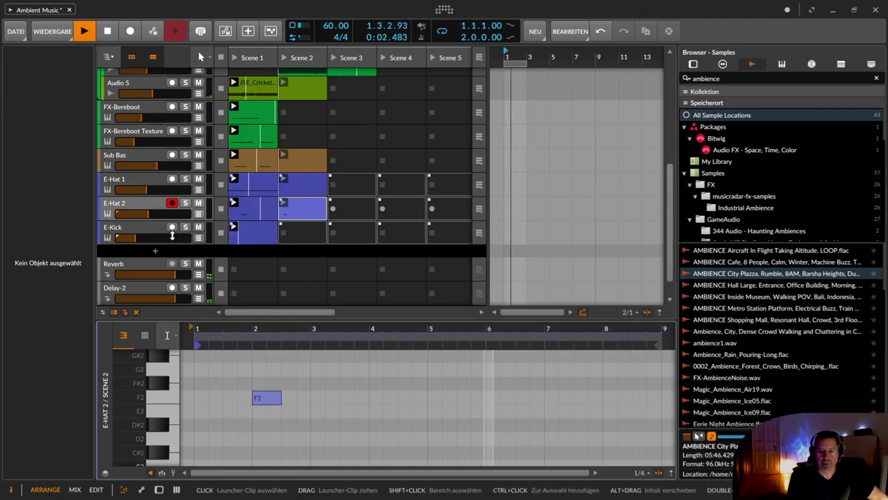
{"action": "left_click", "coordinate": [130, 229]}
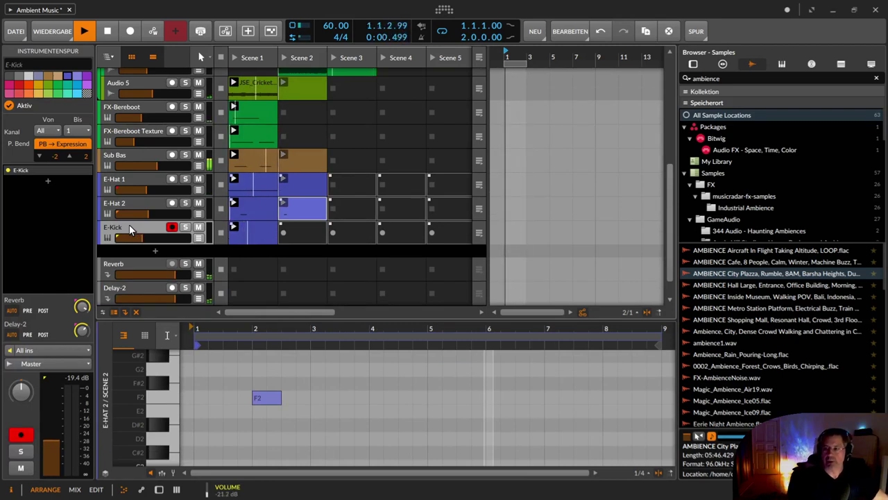
Step: Search the sample library for "thunder" and clear the search term
{"action": "left_click", "coordinate": [726, 78]}
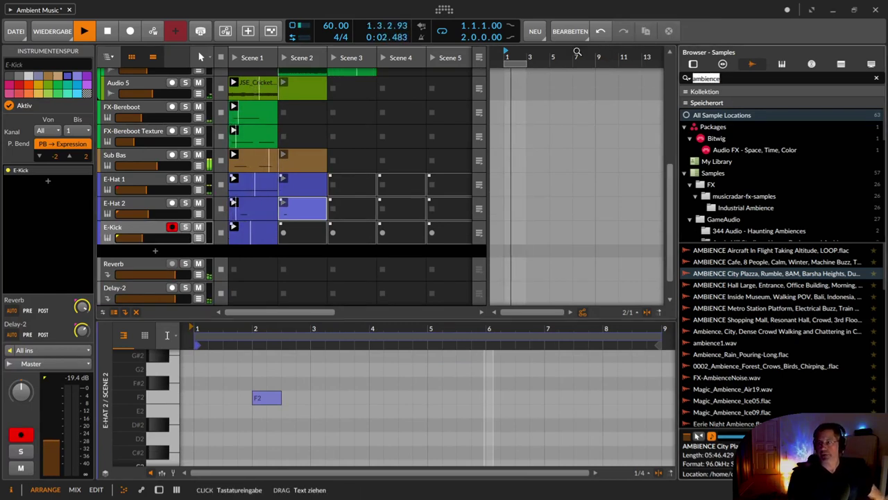
{"action": "type", "text": "thunder"}
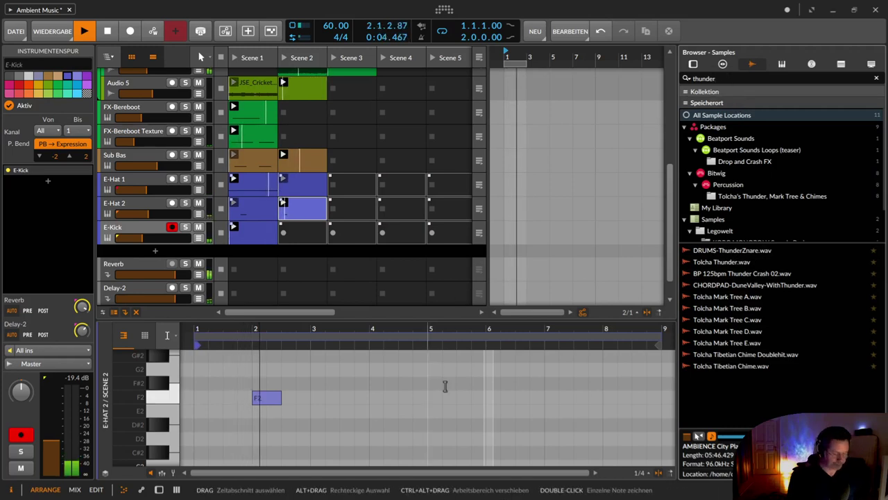
{"action": "left_click_drag", "start_coordinate": [722, 79], "coordinate": [660, 74]}
{"action": "key", "text": "BackSpace"}
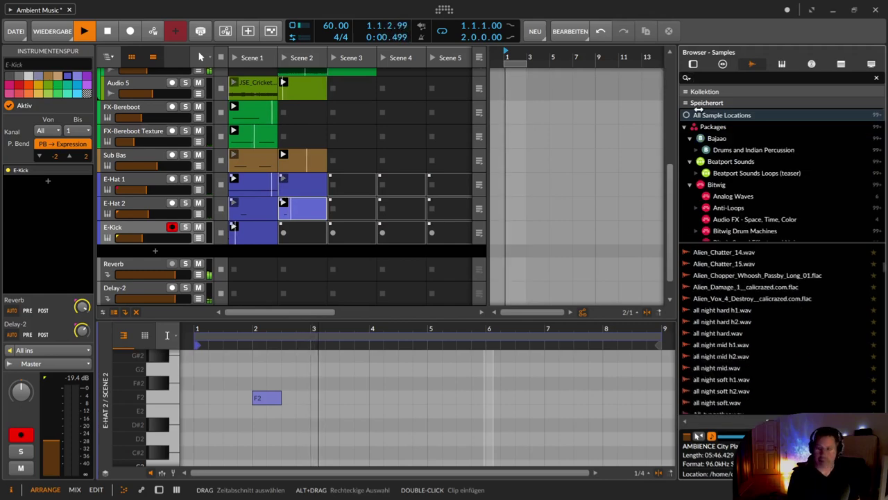
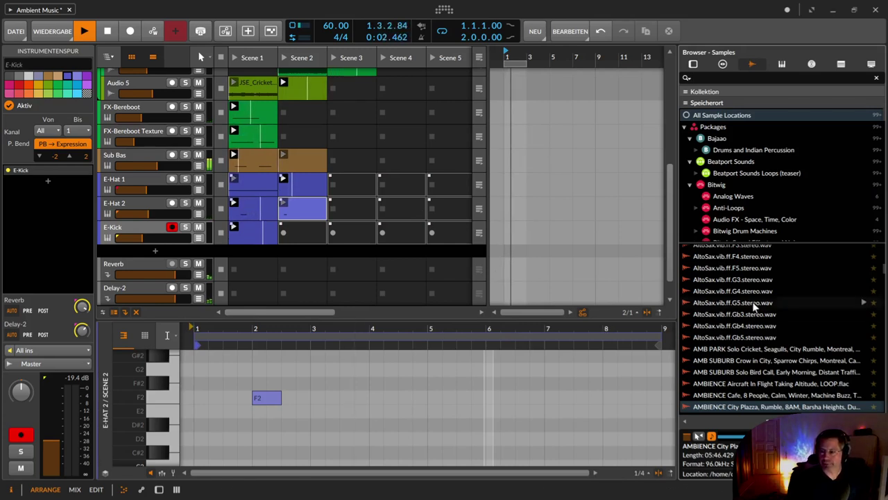
Step: Look through the unfiltered sample list and search the samples for "robot" and "dog"
{"action": "scroll", "coordinate": [754, 307], "scroll_direction": "down", "scroll_amount": 6}
{"action": "scroll", "coordinate": [754, 307], "scroll_direction": "down", "scroll_amount": 5}
{"action": "scroll", "coordinate": [754, 307], "scroll_direction": "down", "scroll_amount": 4}
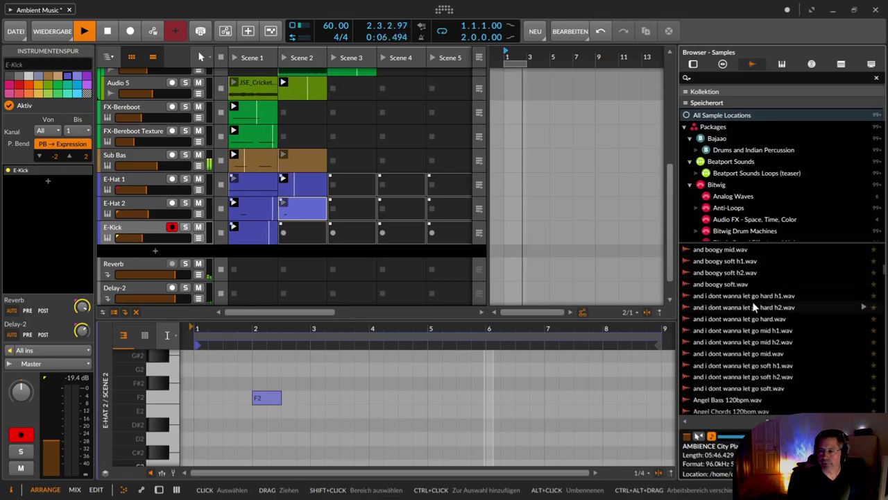
{"action": "left_click", "coordinate": [707, 77]}
{"action": "type", "text": "robot"}
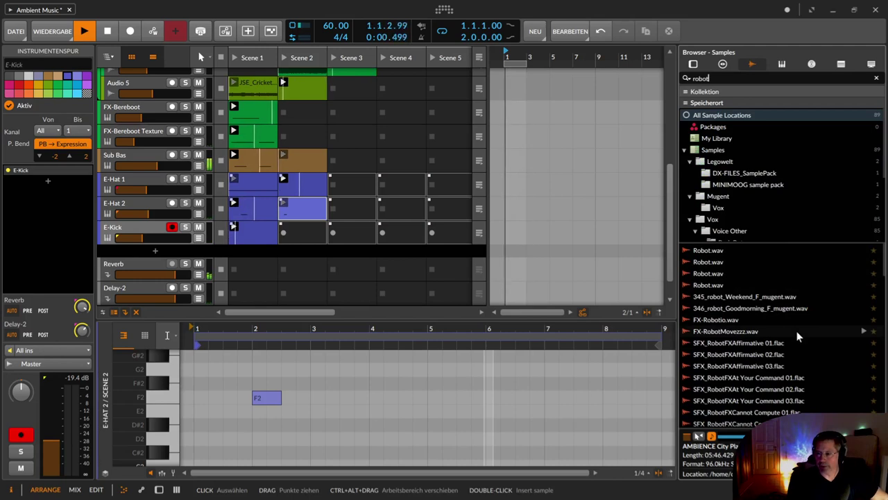
{"action": "scroll", "coordinate": [797, 336], "scroll_direction": "down", "scroll_amount": 5}
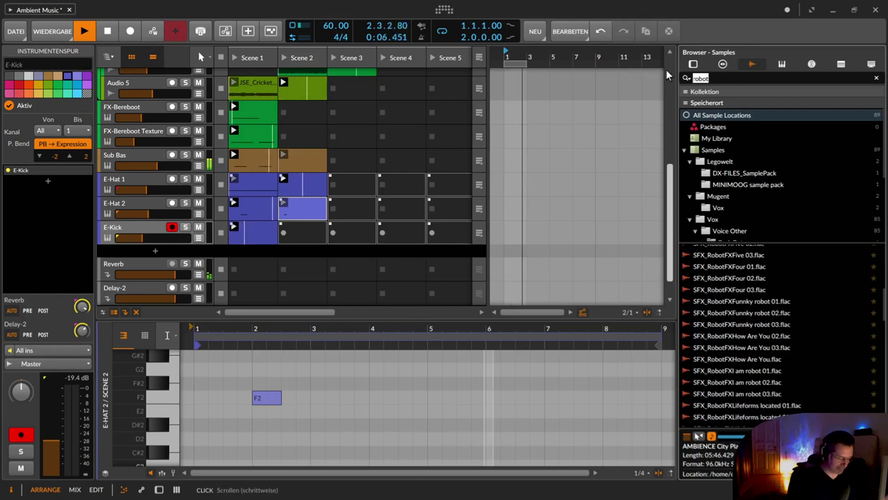
{"action": "type", "text": "dog"}
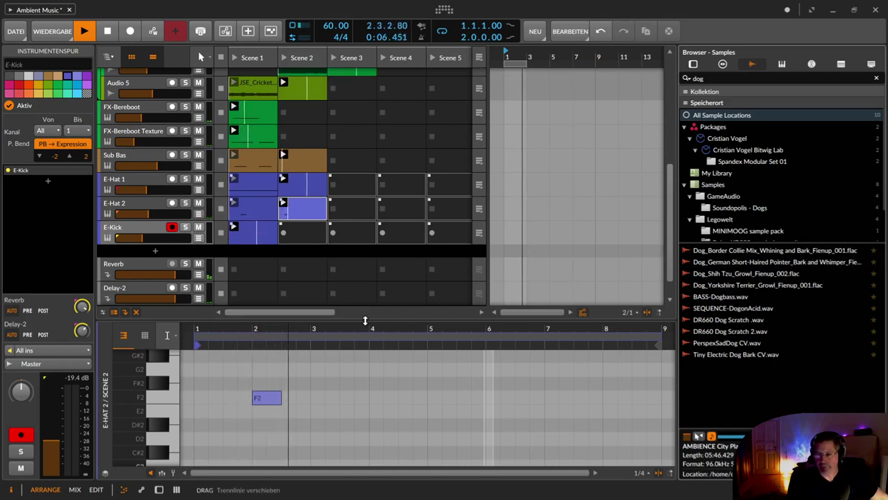
Step: Enlarge the clip launcher area and lower the Polymer track's volume to -11.3 dB
{"action": "left_click_drag", "start_coordinate": [360, 322], "coordinate": [360, 343]}
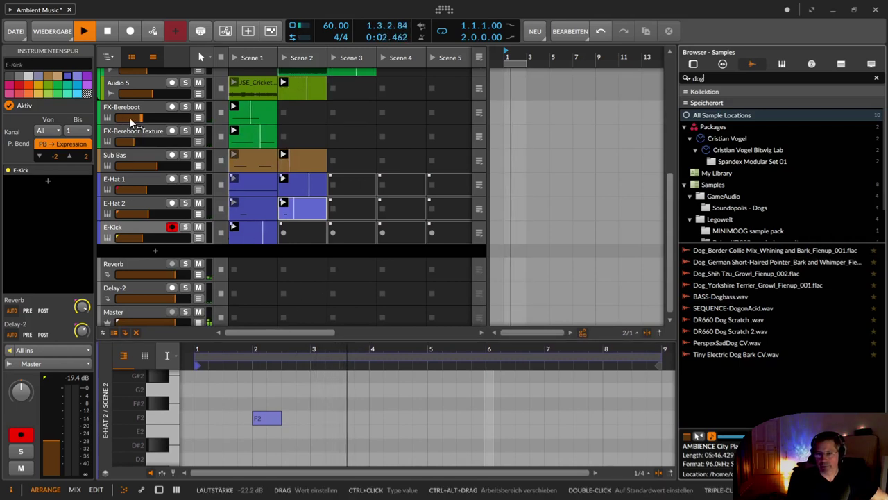
{"action": "scroll", "coordinate": [134, 209], "scroll_direction": "up", "scroll_amount": 3}
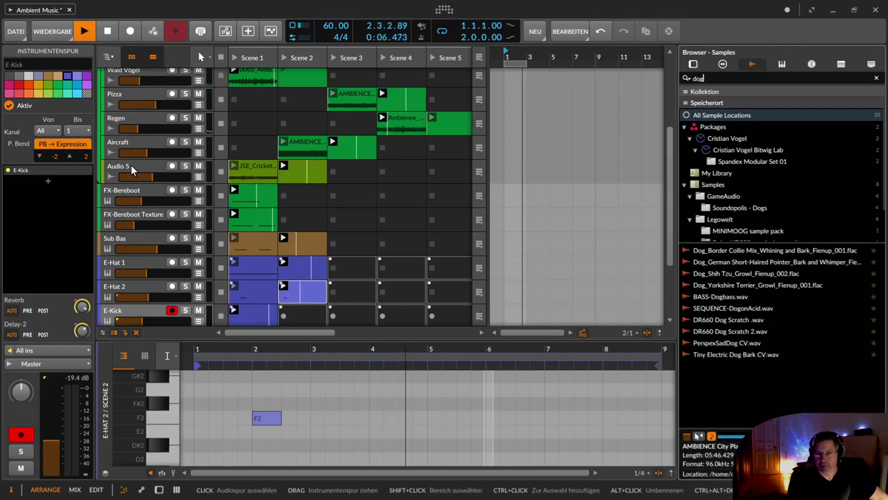
{"action": "scroll", "coordinate": [131, 165], "scroll_direction": "up", "scroll_amount": 3}
{"action": "scroll", "coordinate": [137, 155], "scroll_direction": "up", "scroll_amount": 2}
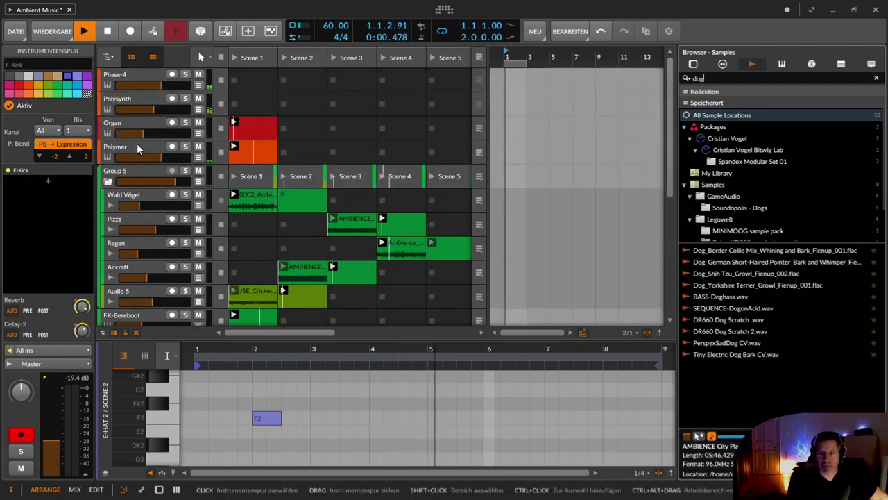
{"action": "left_click", "coordinate": [137, 146]}
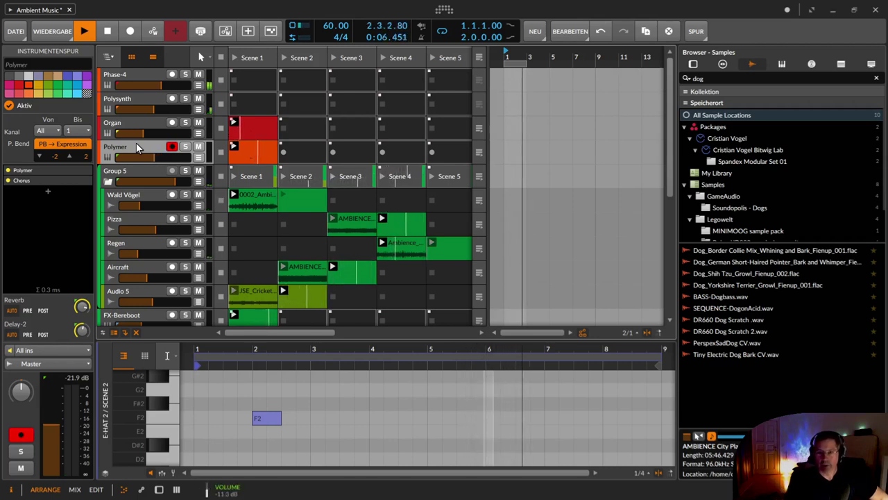
Step: Show the expression lanes for the Polymer clip in Scene 1 and check the track's device chain before returning to the notes
{"action": "left_click", "coordinate": [250, 149]}
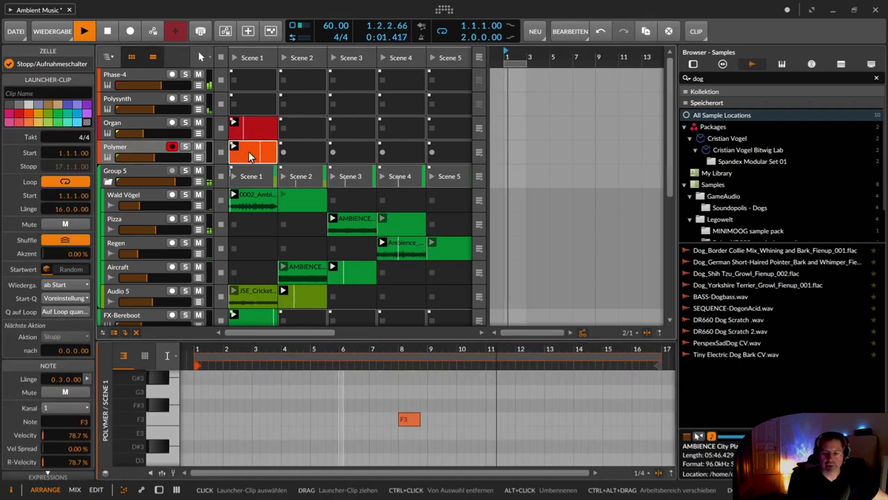
{"action": "left_click", "coordinate": [173, 471]}
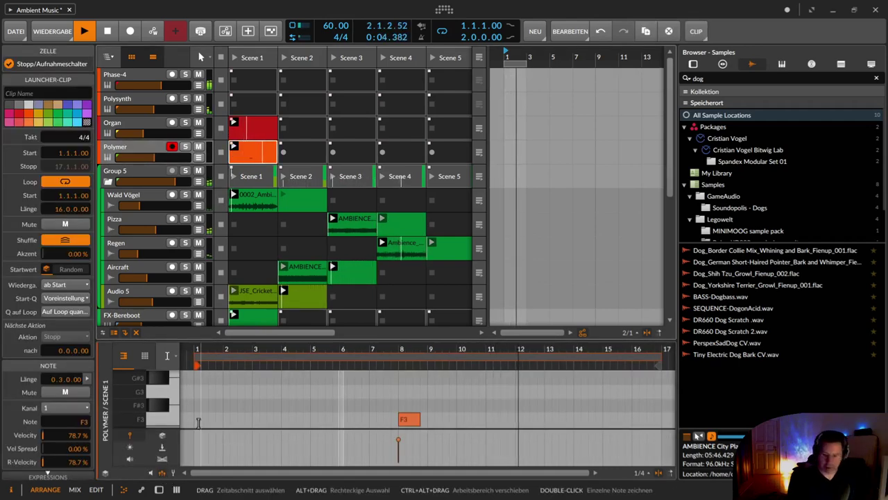
{"action": "key", "text": "d"}
{"action": "left_click_drag", "start_coordinate": [512, 398], "coordinate": [512, 395]}
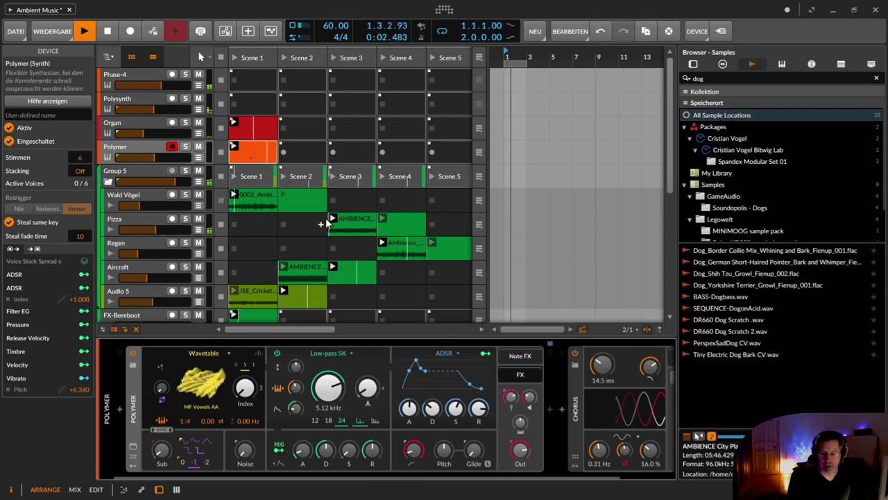
{"action": "key", "text": "e"}
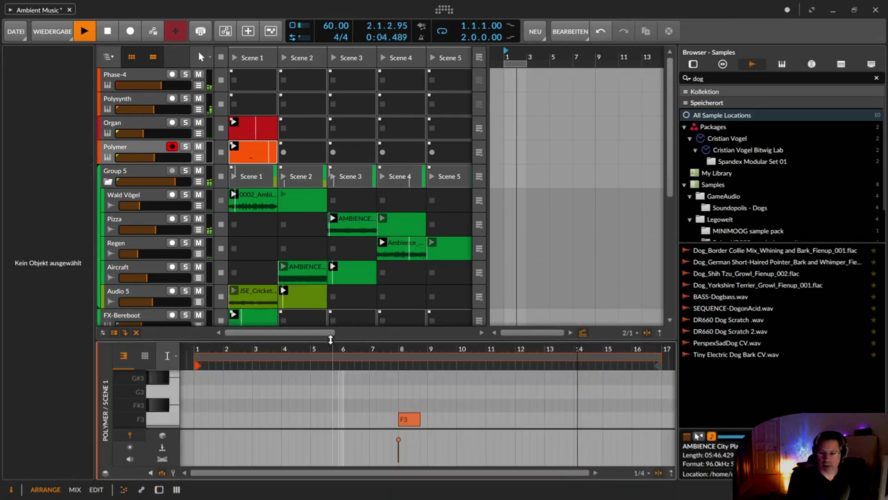
Step: Enlarge the note editor and select the F3 note at bar 8 of the Polymer clip
{"action": "left_click_drag", "start_coordinate": [331, 340], "coordinate": [323, 198]}
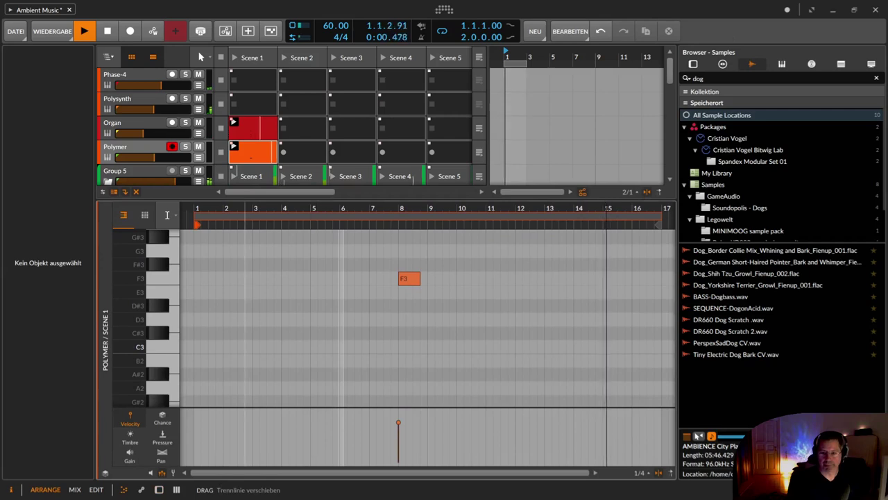
{"action": "left_click", "coordinate": [406, 277]}
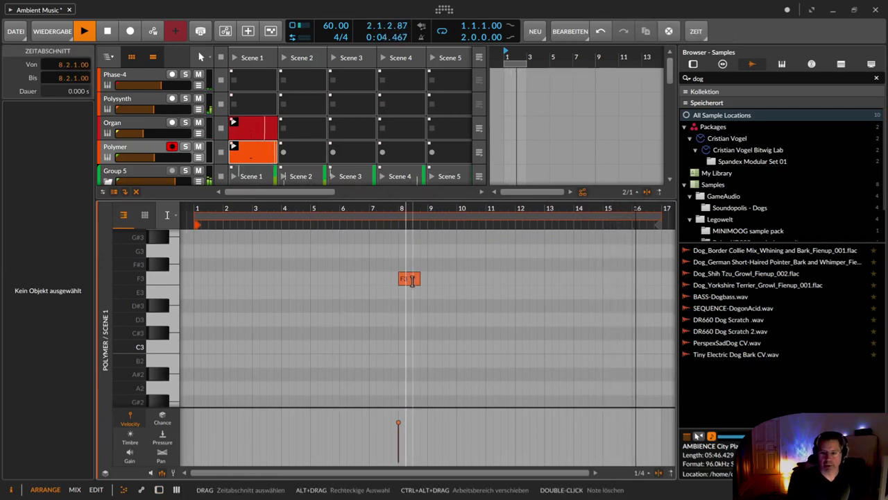
{"action": "left_click", "coordinate": [400, 221]}
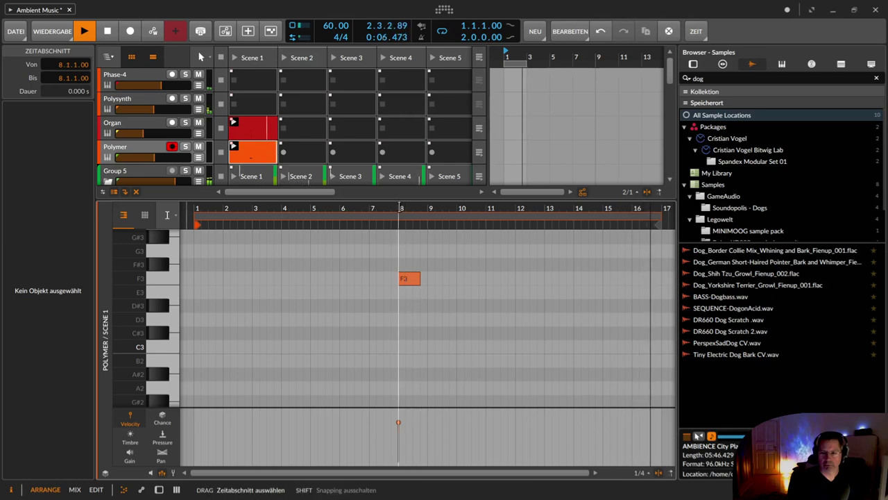
{"action": "left_click", "coordinate": [410, 278]}
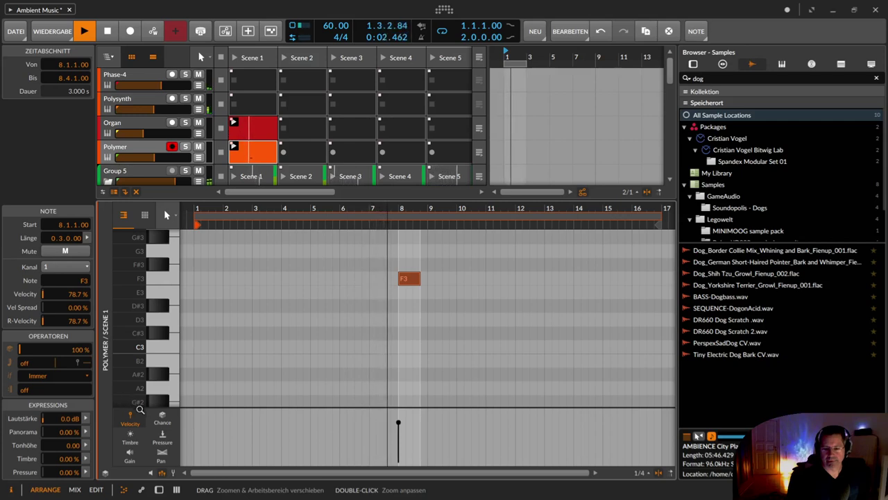
{"action": "left_click", "coordinate": [161, 417]}
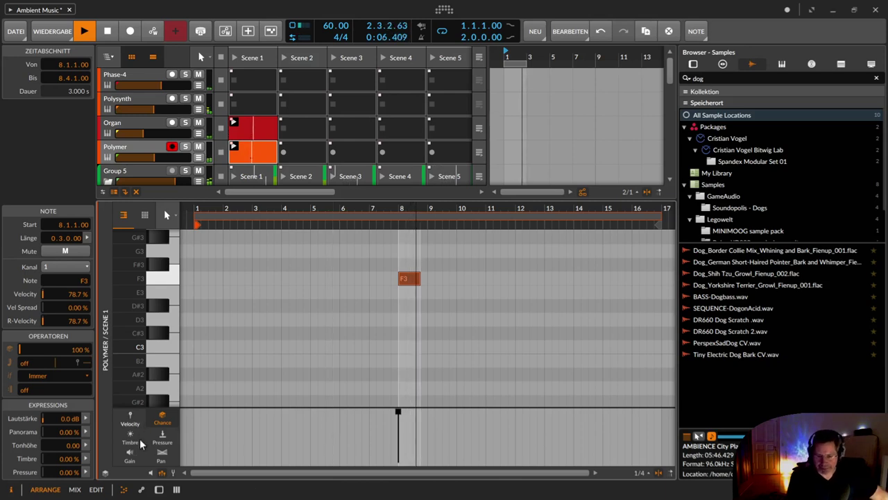
{"action": "left_click", "coordinate": [163, 441]}
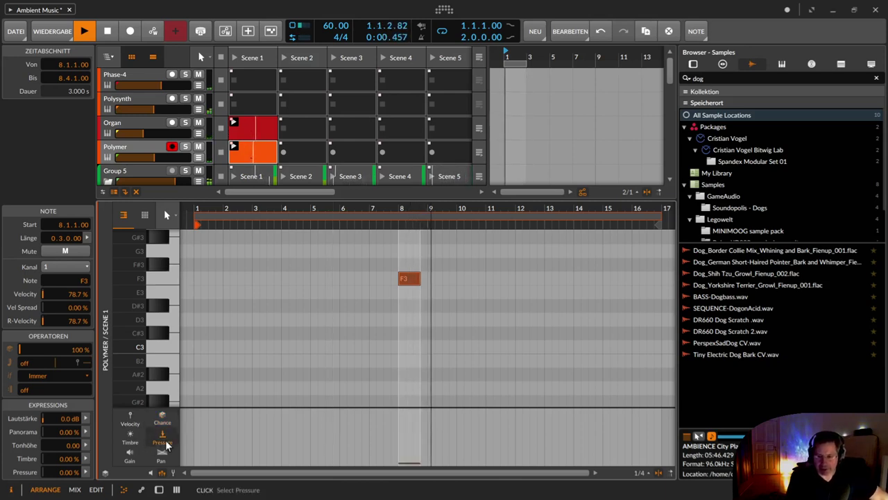
{"action": "left_click", "coordinate": [130, 435]}
{"action": "left_click", "coordinate": [132, 423]}
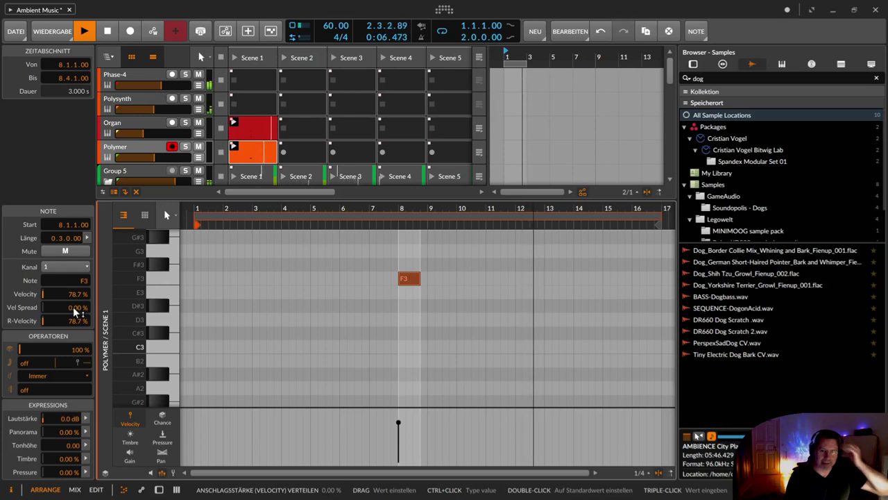
Step: Set the F3 note's velocity spread to 19.2 % and its velocity to 66.2 % in the Polymer clip
{"action": "left_click_drag", "start_coordinate": [74, 312], "coordinate": [75, 296]}
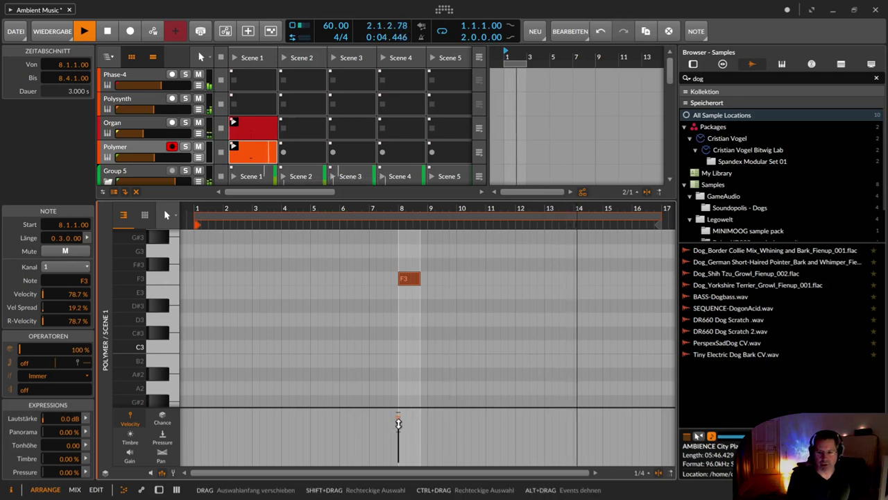
{"action": "left_click_drag", "start_coordinate": [398, 425], "coordinate": [398, 431]}
{"action": "left_click_drag", "start_coordinate": [74, 294], "coordinate": [74, 286]}
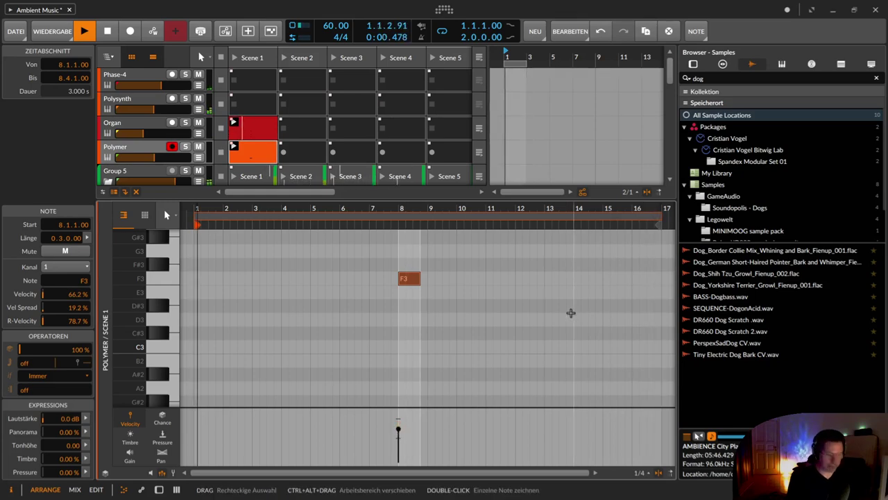
Step: Close the Polymer clip's note editor to show the full track list and save the project
{"action": "key", "text": "d"}
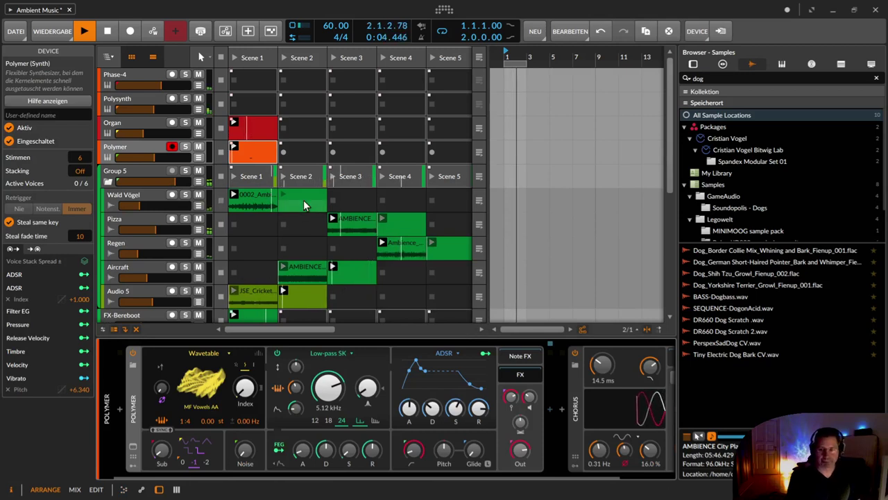
{"action": "key", "text": "d"}
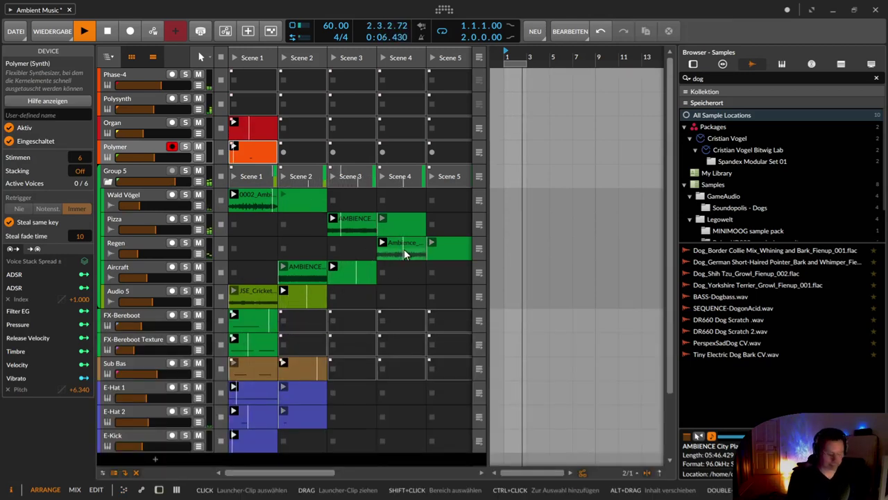
{"action": "key", "text": "ctrl+s"}
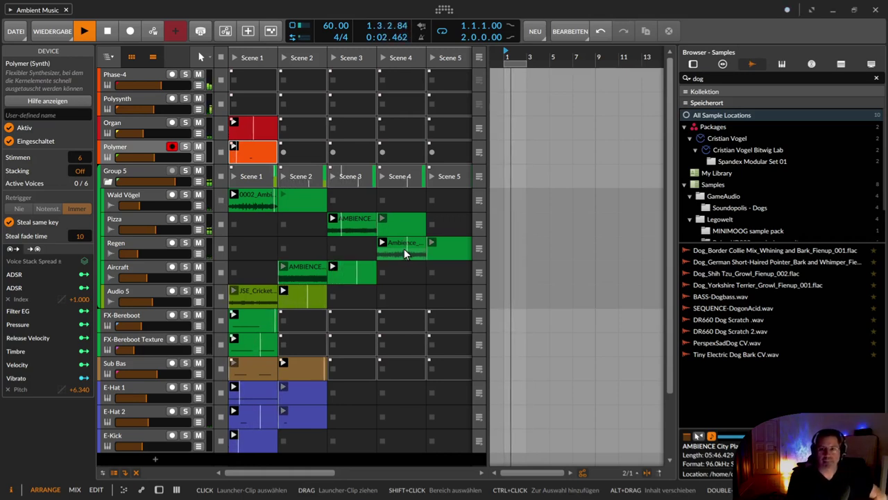
Step: Open the Organ clip in Scene 1 for note editing and transpose its F3 note at bar 12 down an octave to F2
{"action": "left_click", "coordinate": [262, 124]}
{"action": "key", "text": "alt+d"}
{"action": "double_click", "coordinate": [262, 124]}
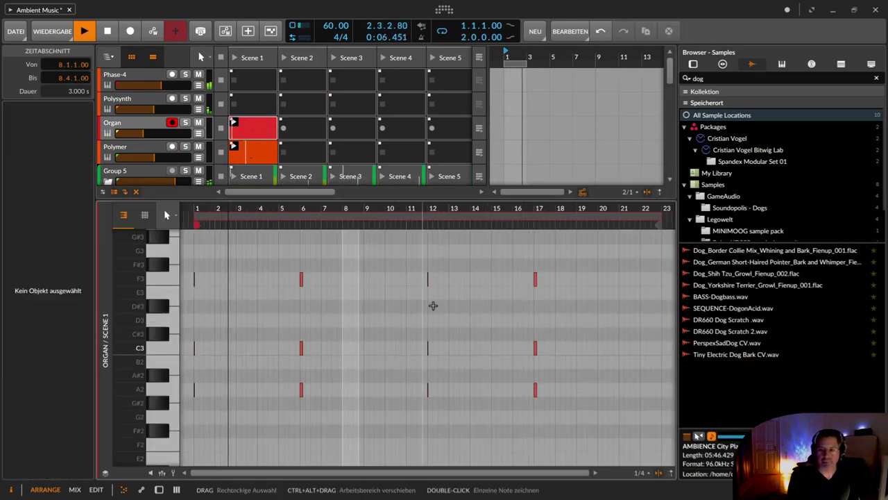
{"action": "left_click_drag", "start_coordinate": [411, 258], "coordinate": [439, 292]}
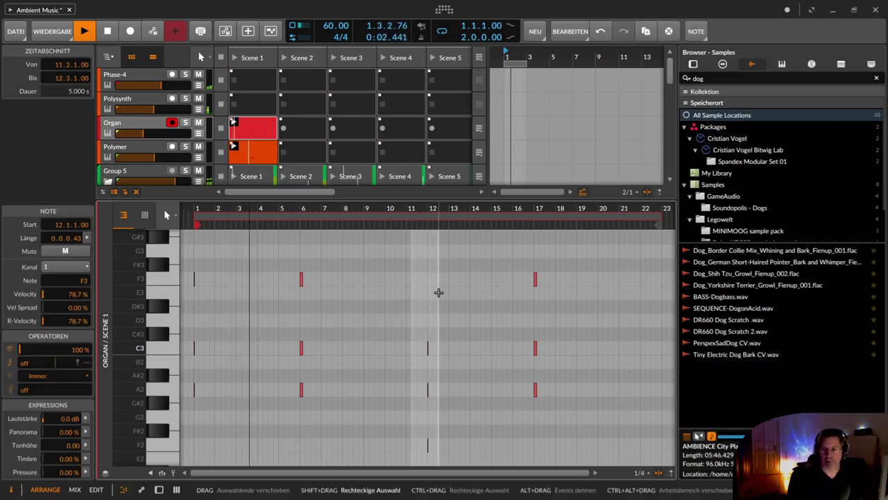
Step: Transpose the Organ clip's A2 note at bar 17 up an octave to A3, and save the project with the editor closed
{"action": "left_click_drag", "start_coordinate": [512, 374], "coordinate": [546, 403]}
{"action": "key", "text": "shift+Up"}
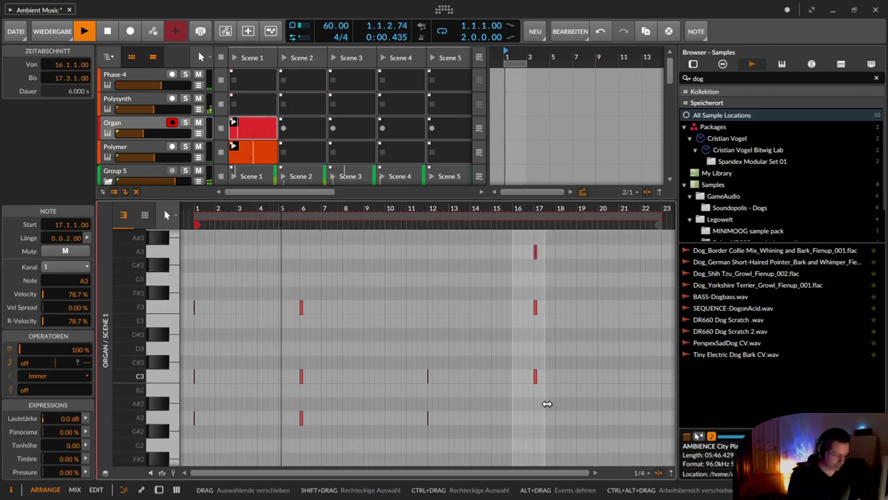
{"action": "key", "text": "e"}
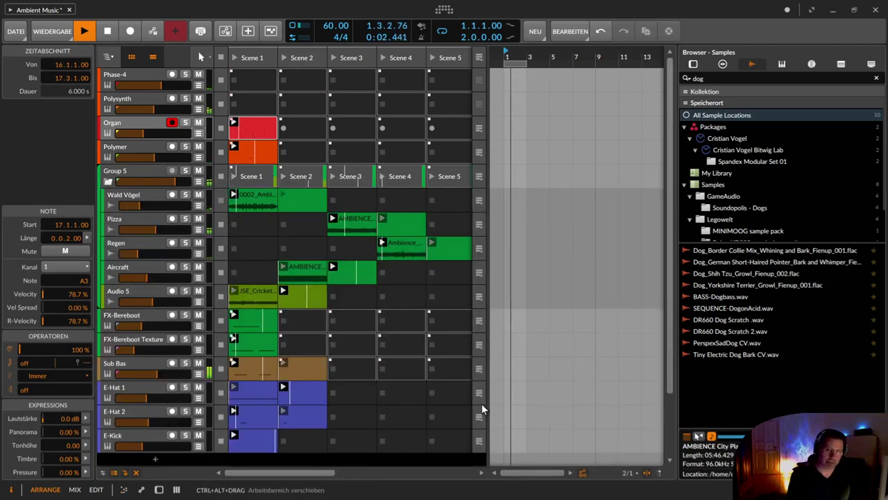
{"action": "key", "text": "ctrl+s"}
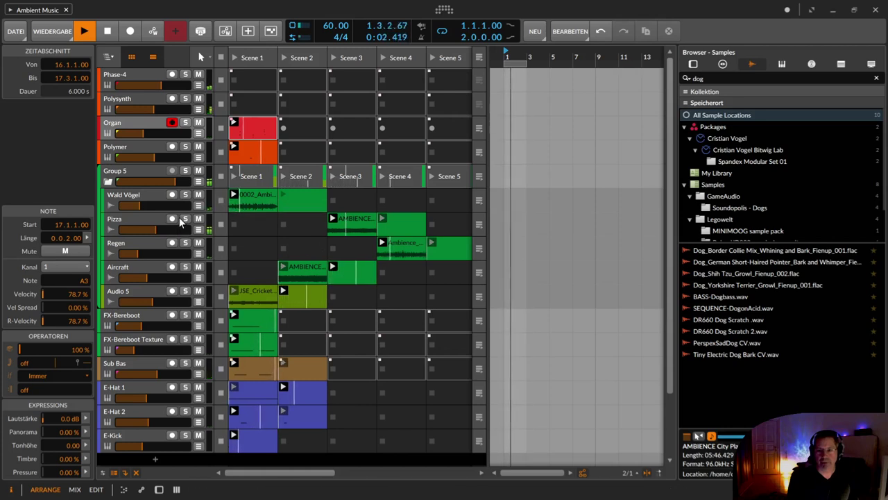
Step: Lower the Pizza track's volume to -20.6 dB and set the Wald Vögel Scene 2 clip's next-action time to 27 bars
{"action": "left_click", "coordinate": [156, 226]}
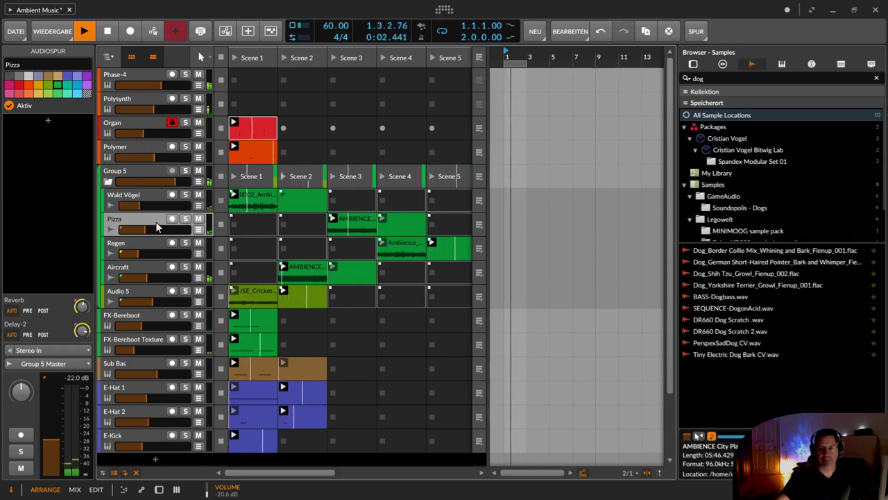
{"action": "left_click", "coordinate": [299, 201]}
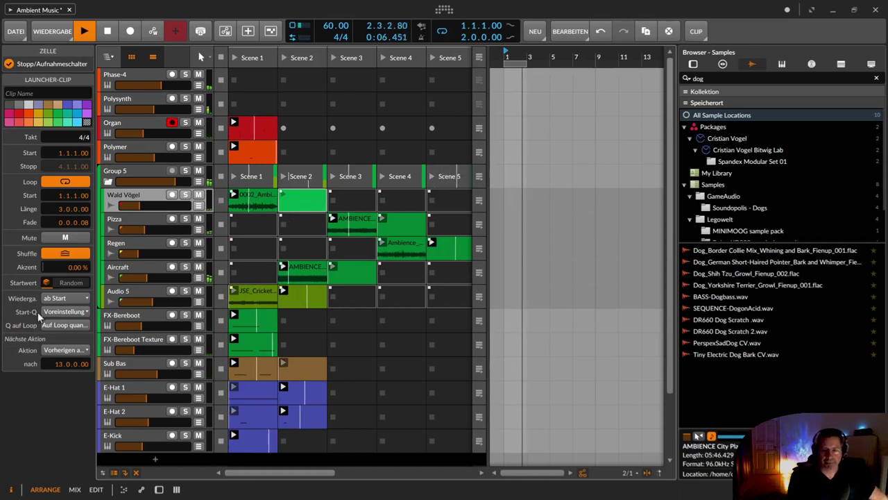
{"action": "double_click", "coordinate": [64, 364]}
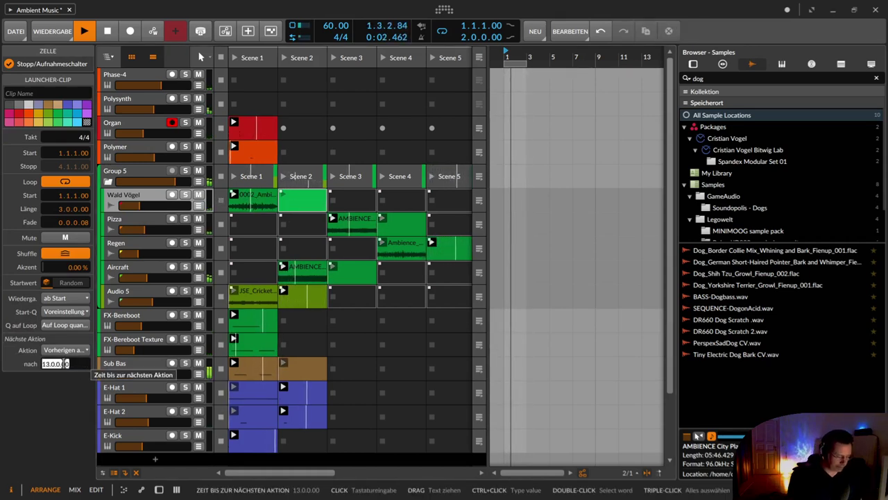
{"action": "type", "text": "27"}
{"action": "key", "text": "Return"}
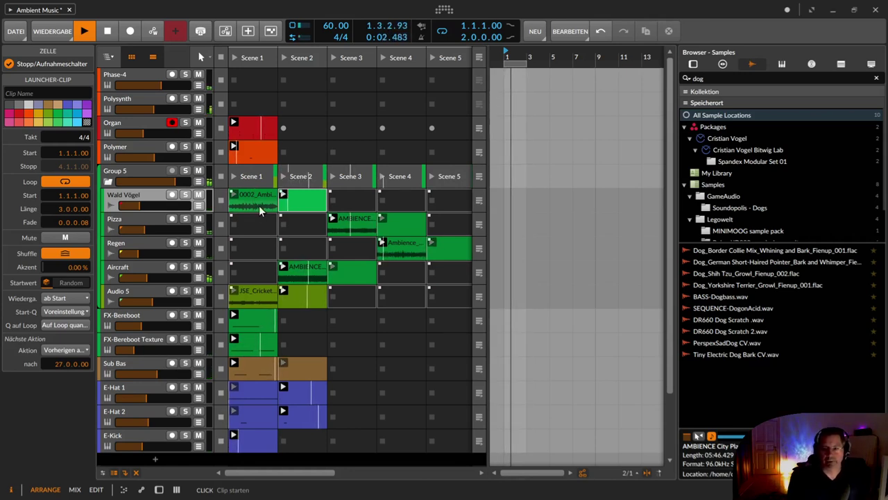
{"action": "left_click", "coordinate": [257, 195]}
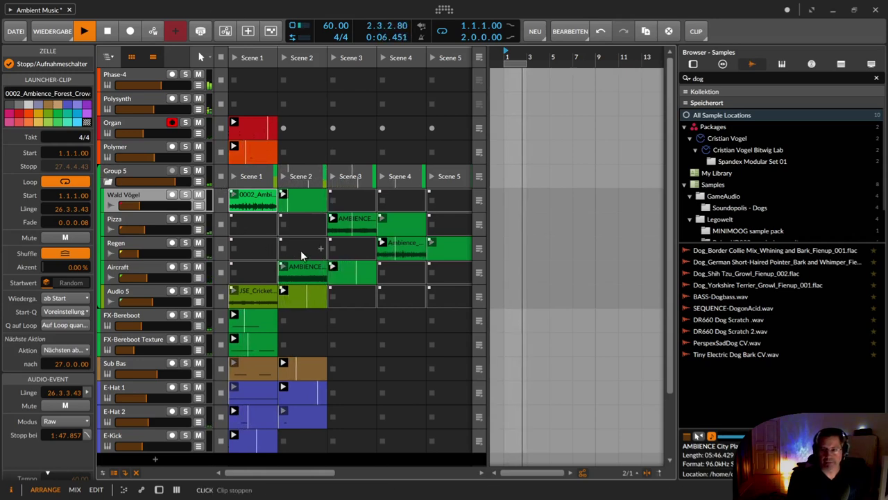
Step: Raise the Aircraft track's send level to the Delay-2 effect track
{"action": "left_click", "coordinate": [302, 267]}
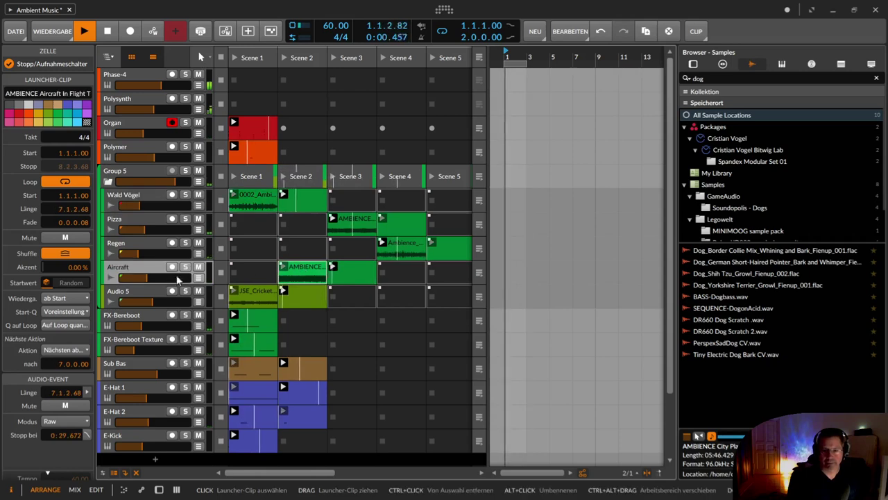
{"action": "left_click", "coordinate": [152, 274]}
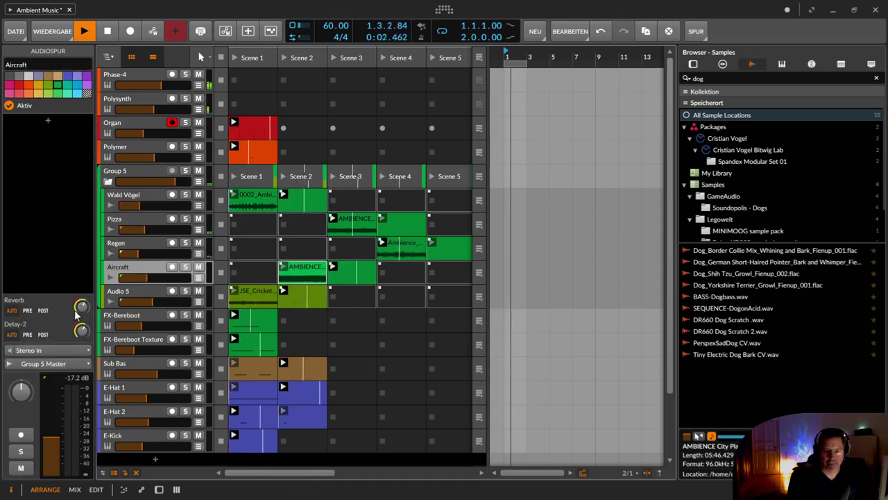
{"action": "left_click_drag", "start_coordinate": [82, 331], "coordinate": [82, 322]}
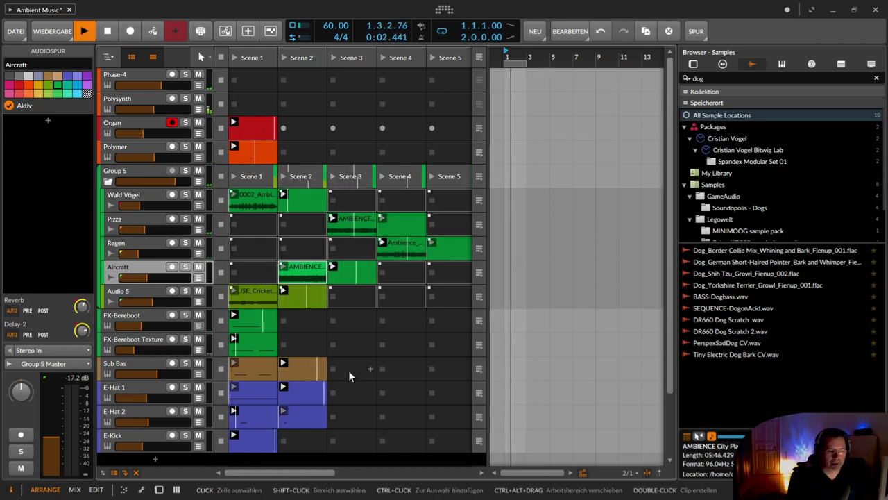
Step: Raise the Audio 5 track's Delay-2 send to about -9.9 dB
{"action": "scroll", "coordinate": [348, 370], "scroll_direction": "down", "scroll_amount": 3}
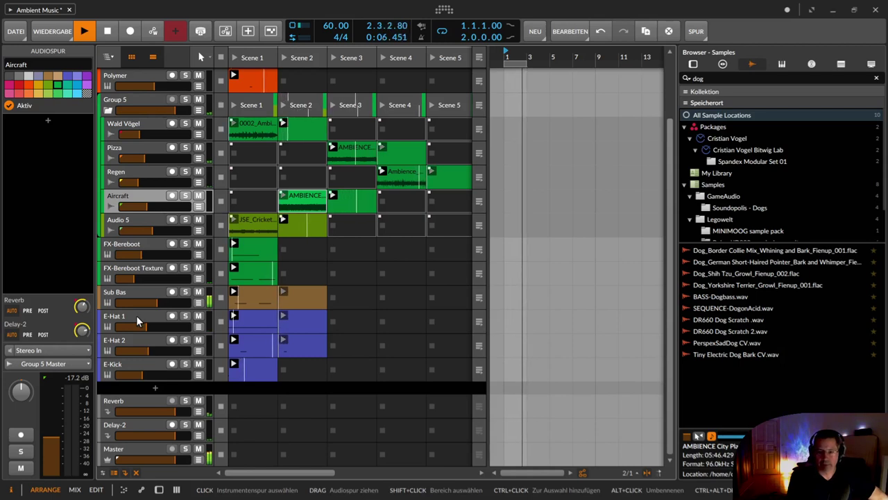
{"action": "left_click", "coordinate": [133, 340]}
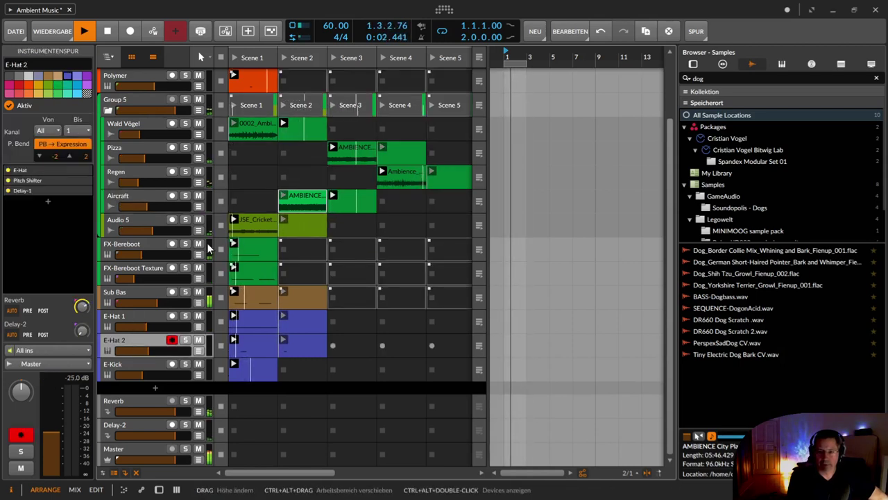
{"action": "left_click", "coordinate": [127, 220]}
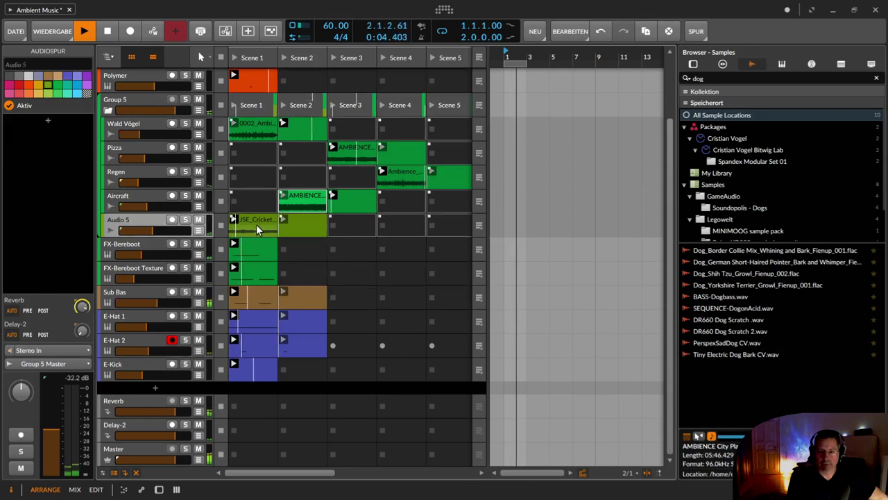
{"action": "left_click_drag", "start_coordinate": [81, 333], "coordinate": [82, 325]}
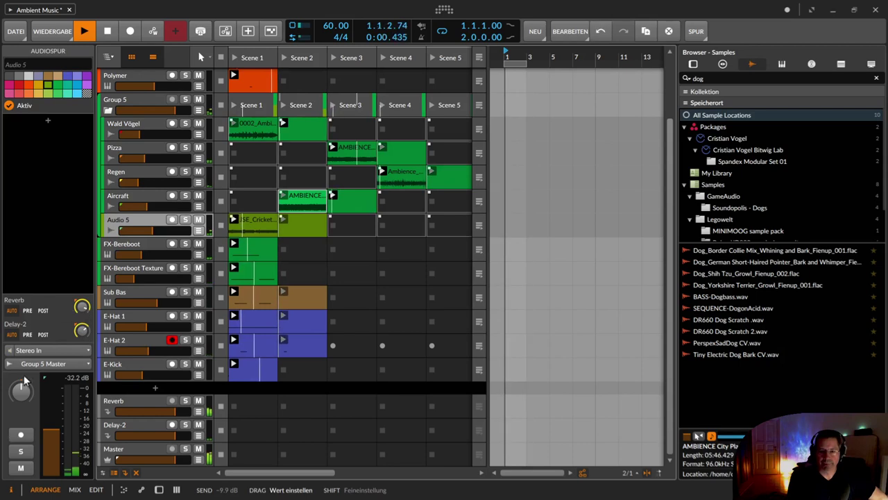
Step: Pan the Audio 5 track far to the left, to about -77.6 %
{"action": "mouse_move", "coordinate": [22, 390]}
{"action": "left_mouse_down"}
{"action": "mouse_move", "coordinate": [21, 404]}
{"action": "mouse_move", "coordinate": [25, 393]}
{"action": "left_mouse_up"}
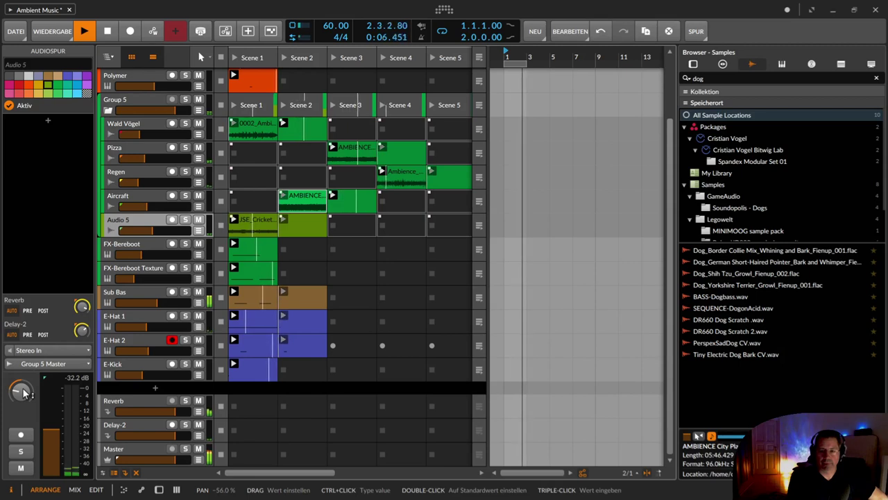
{"action": "left_click_drag", "start_coordinate": [24, 396], "coordinate": [24, 401]}
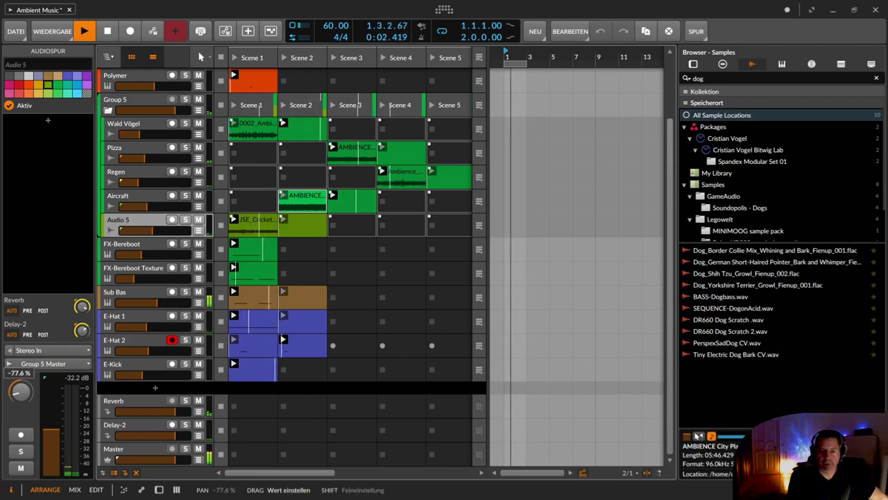
{"action": "left_click_drag", "start_coordinate": [23, 394], "coordinate": [23, 395]}
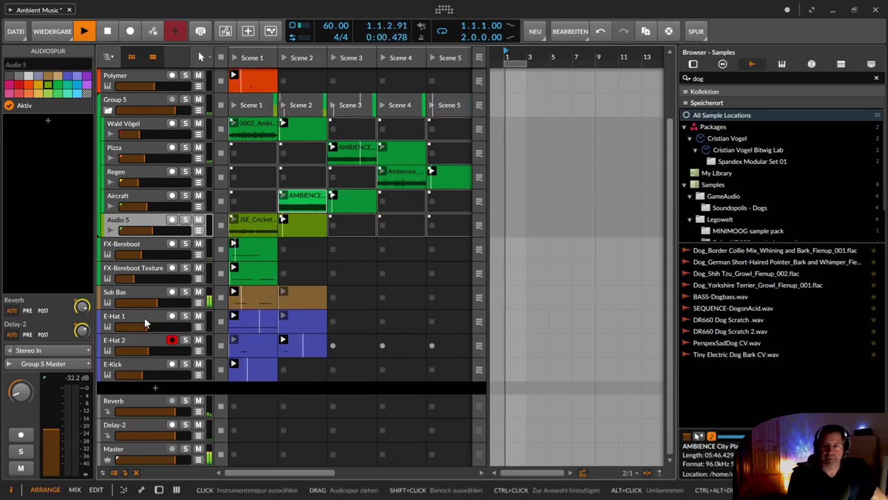
Step: Add a Tool utility device after the Rotary at the end of the Polysynth track's device chain
{"action": "scroll", "coordinate": [144, 317], "scroll_direction": "up", "scroll_amount": 2}
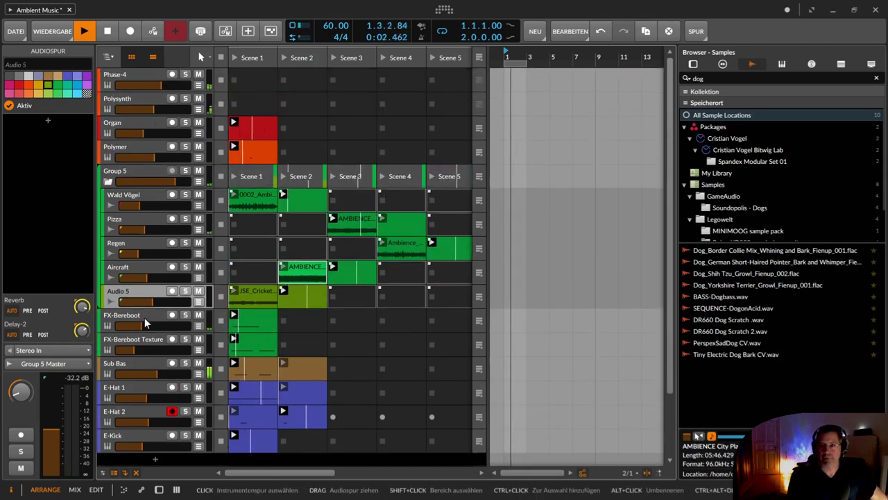
{"action": "left_click", "coordinate": [143, 98]}
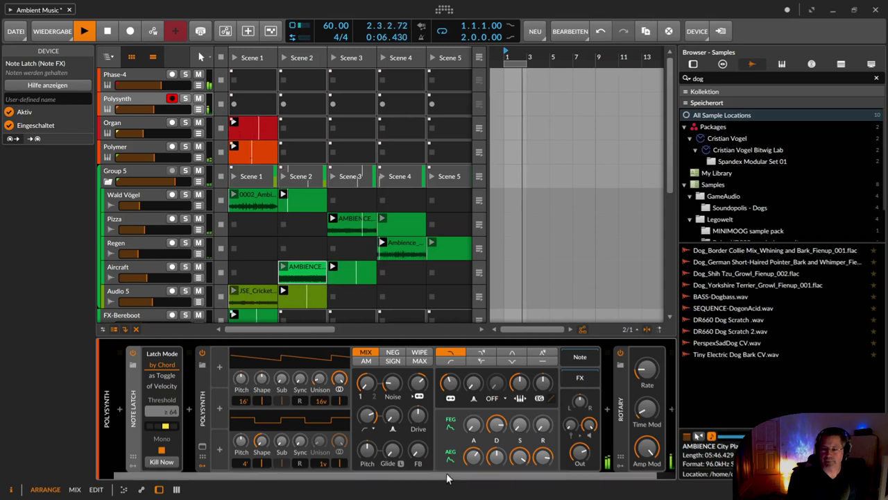
{"action": "left_click_drag", "start_coordinate": [450, 479], "coordinate": [521, 480]}
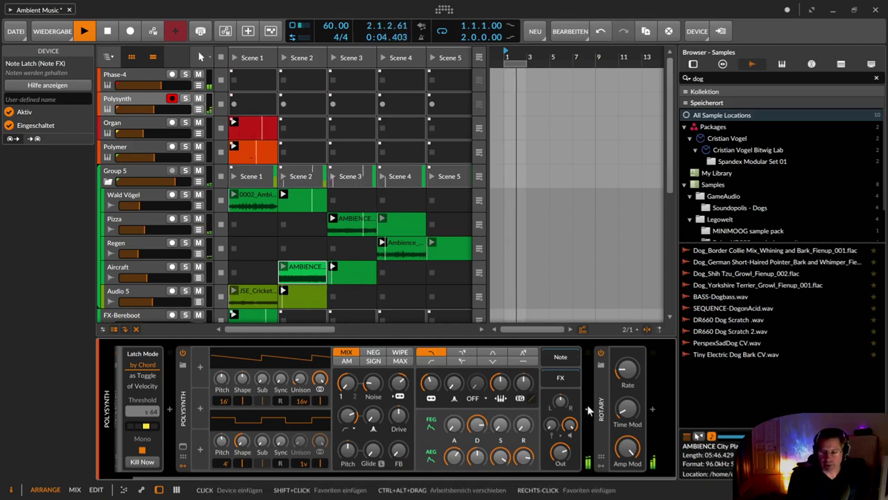
{"action": "left_click", "coordinate": [651, 411]}
{"action": "type", "text": "tool"}
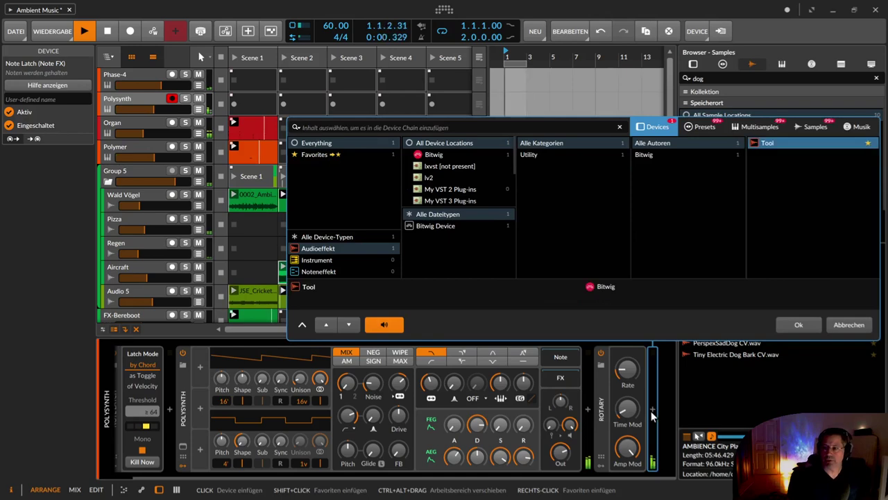
{"action": "key", "text": "Return"}
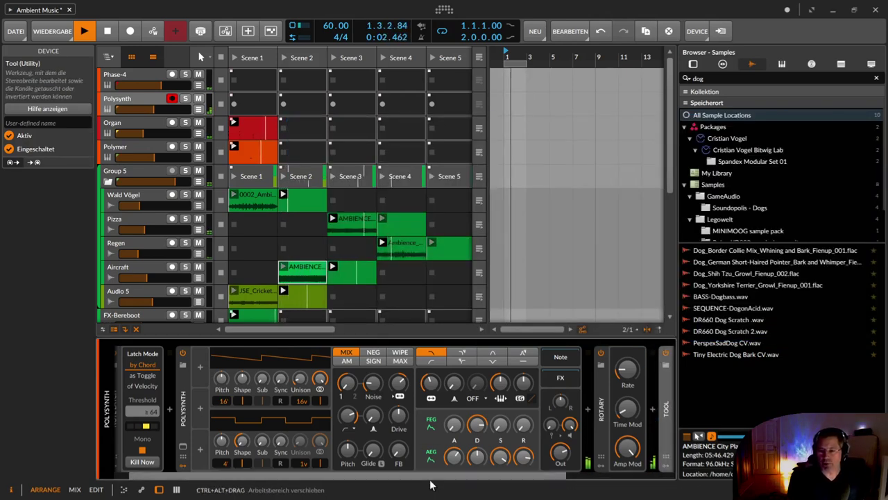
Step: Show the Tool device's modulator slots and add a Steps modulator to the first slot
{"action": "left_click_drag", "start_coordinate": [431, 476], "coordinate": [530, 466]}
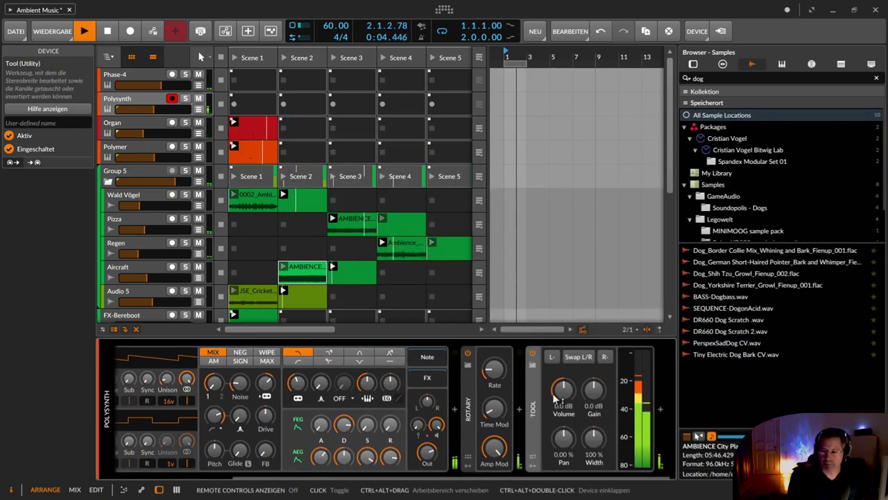
{"action": "left_click", "coordinate": [534, 467]}
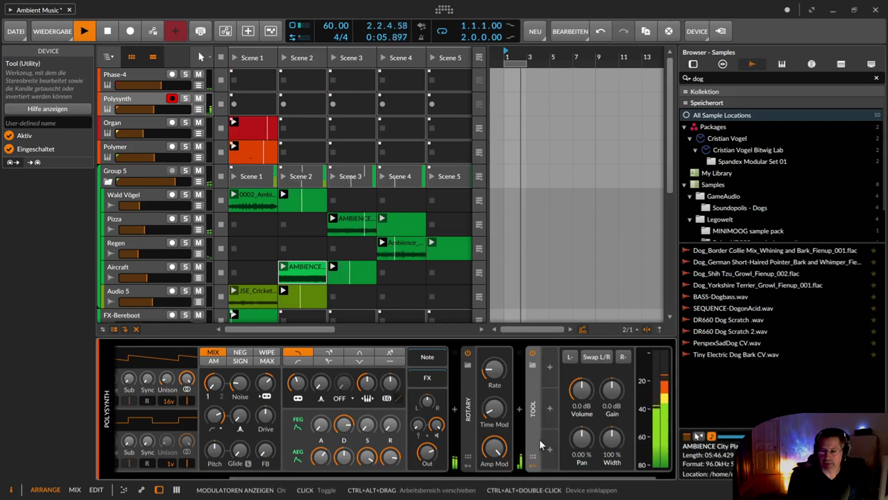
{"action": "left_click", "coordinate": [548, 366]}
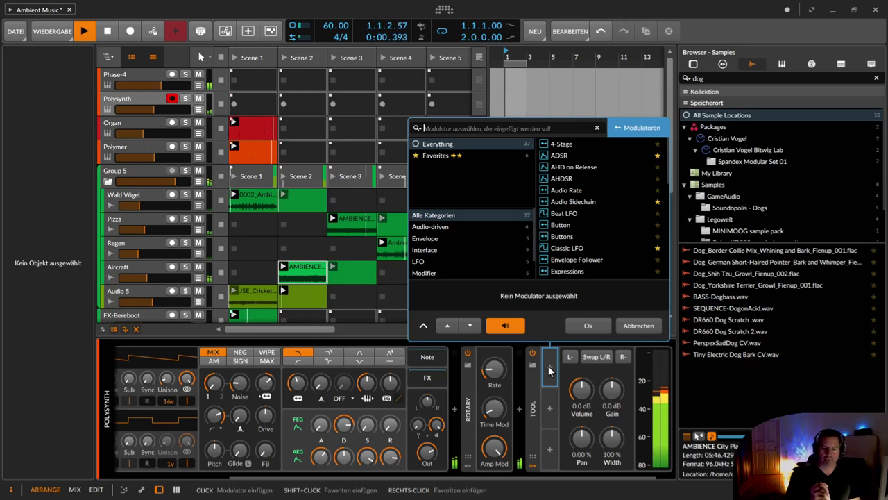
{"action": "type", "text": "st"}
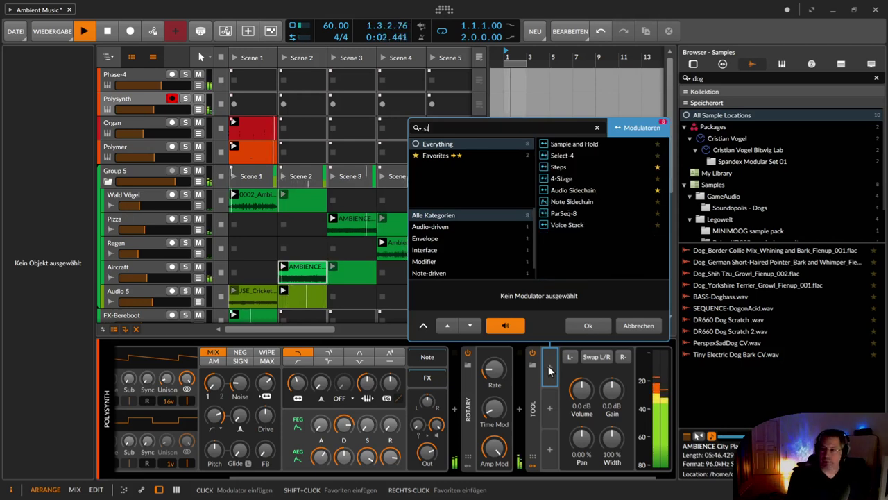
{"action": "key", "text": "Return"}
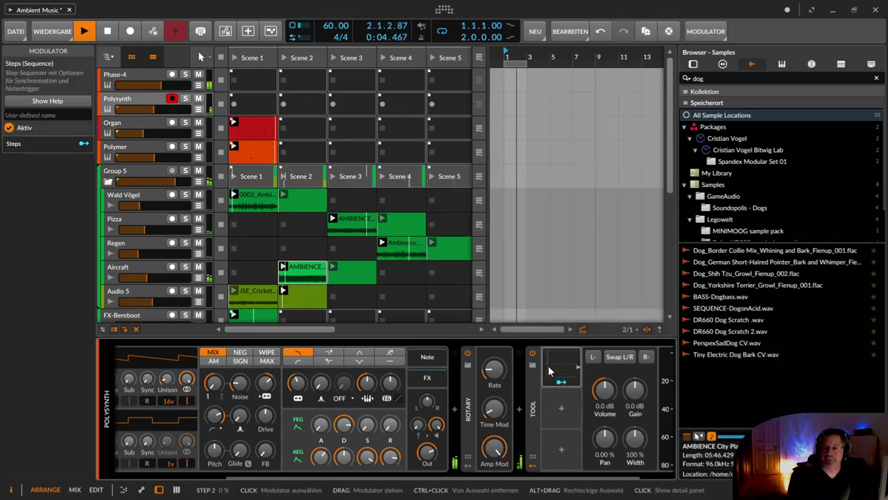
Step: Expand the Steps modulator's detail editor and set its timebase to Bar
{"action": "left_click", "coordinate": [560, 371]}
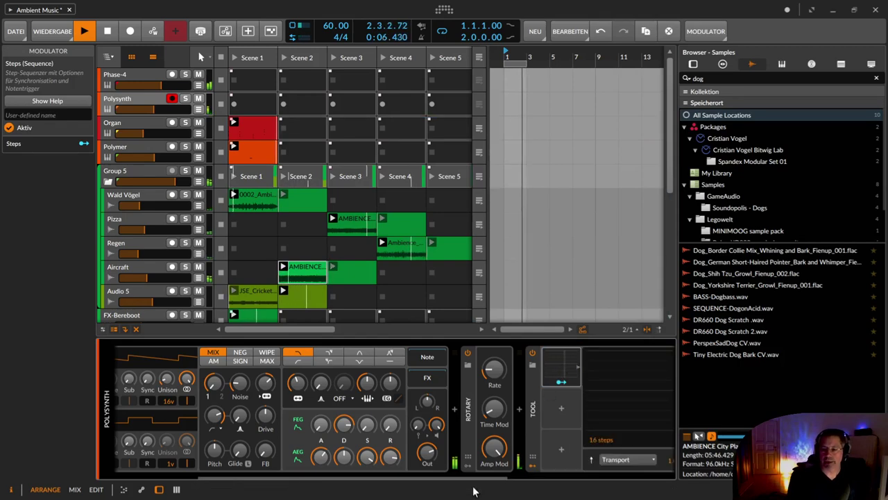
{"action": "left_click_drag", "start_coordinate": [484, 476], "coordinate": [677, 470]}
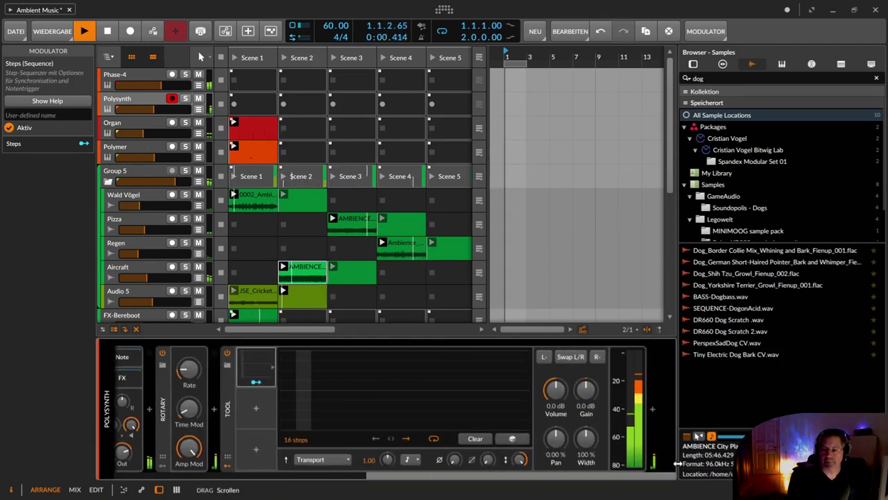
{"action": "left_click", "coordinate": [410, 461]}
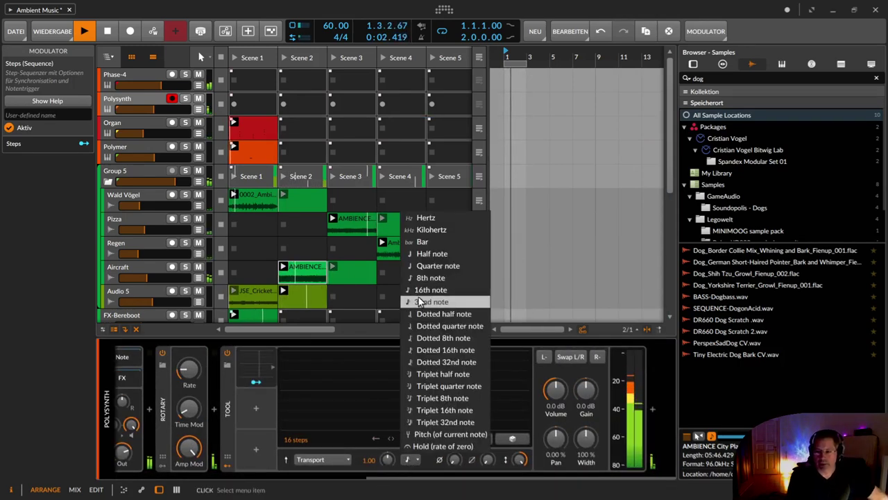
{"action": "left_click", "coordinate": [429, 245]}
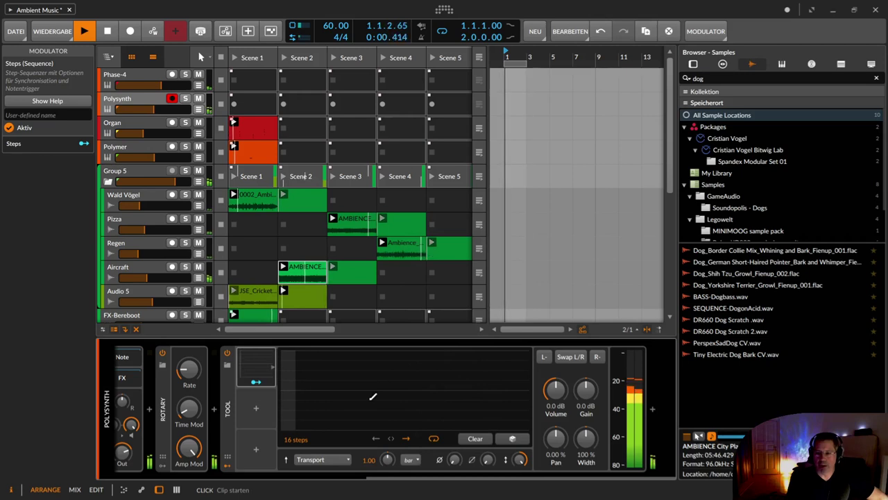
Step: Randomize the Steps pattern and transform it with Positive Shift
{"action": "left_click", "coordinate": [512, 438]}
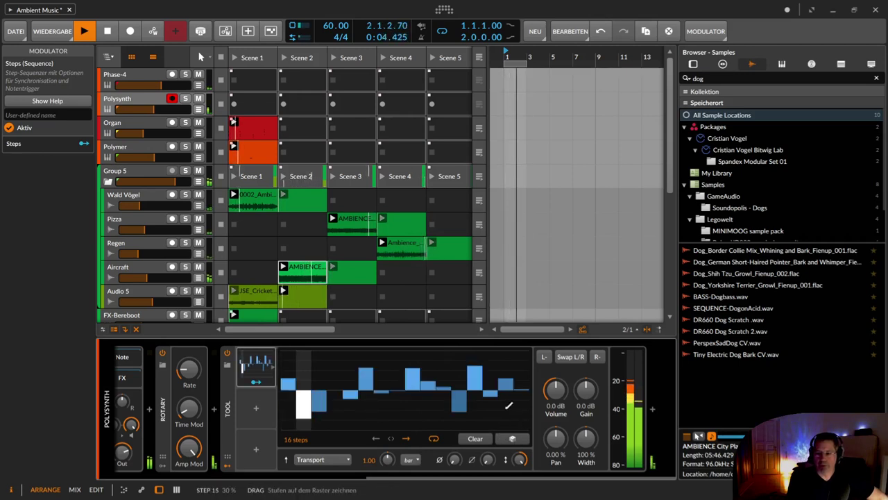
{"action": "right_click", "coordinate": [510, 409]}
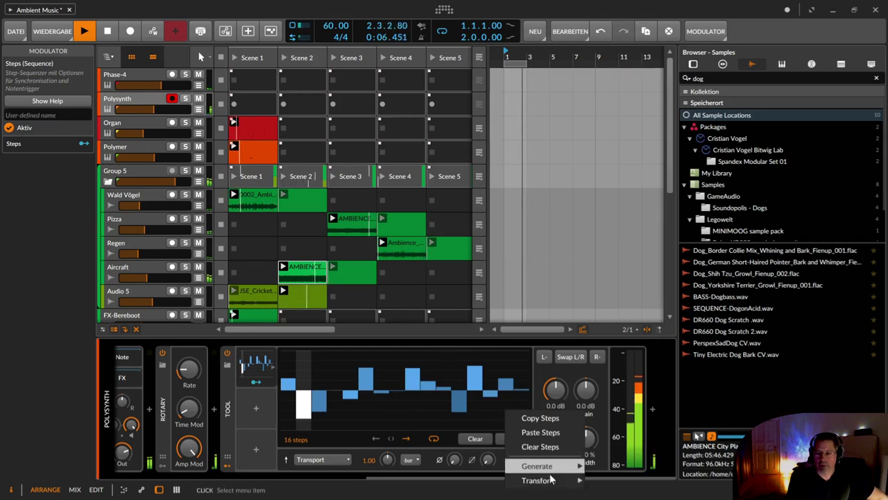
{"action": "mouse_move", "coordinate": [551, 480]}
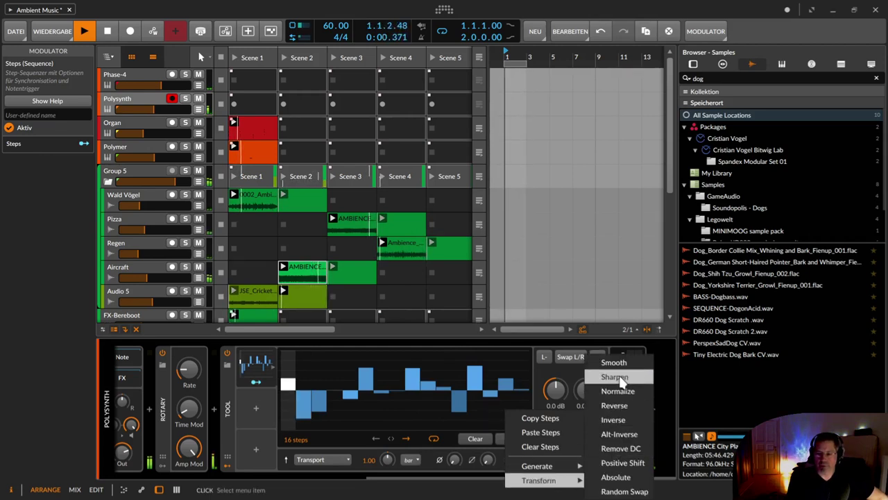
{"action": "left_click", "coordinate": [622, 463]}
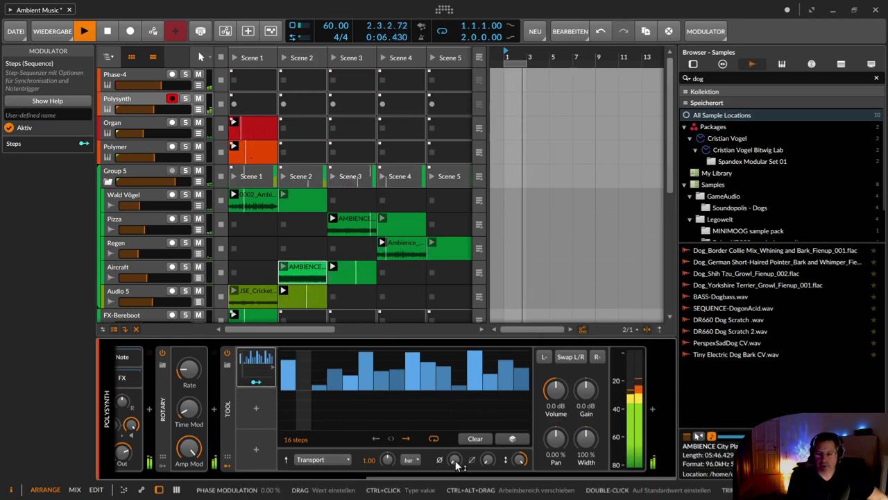
Step: Increase the Steps modulator's smoothing and map it to the Tool's Volume with a modulation amount of about -0.392
{"action": "left_click_drag", "start_coordinate": [488, 459], "coordinate": [487, 437]}
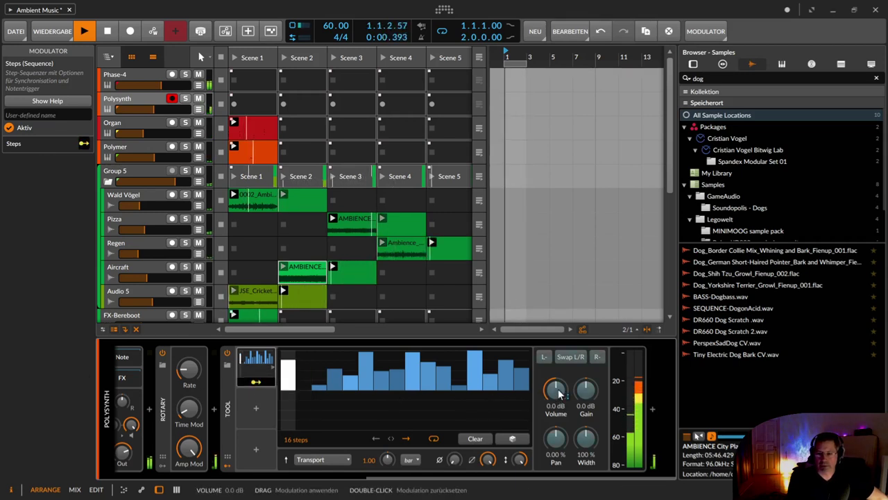
{"action": "left_click_drag", "start_coordinate": [560, 394], "coordinate": [559, 422]}
Step: Set the Steps modulator to Free running and deepen its modulation of the Tool's Volume to about -0.680
{"action": "left_click", "coordinate": [319, 459]}
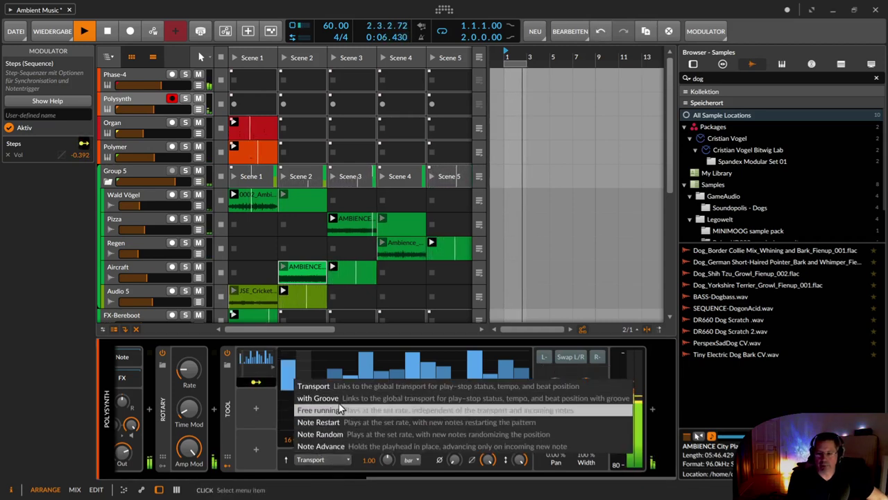
{"action": "left_click", "coordinate": [337, 409]}
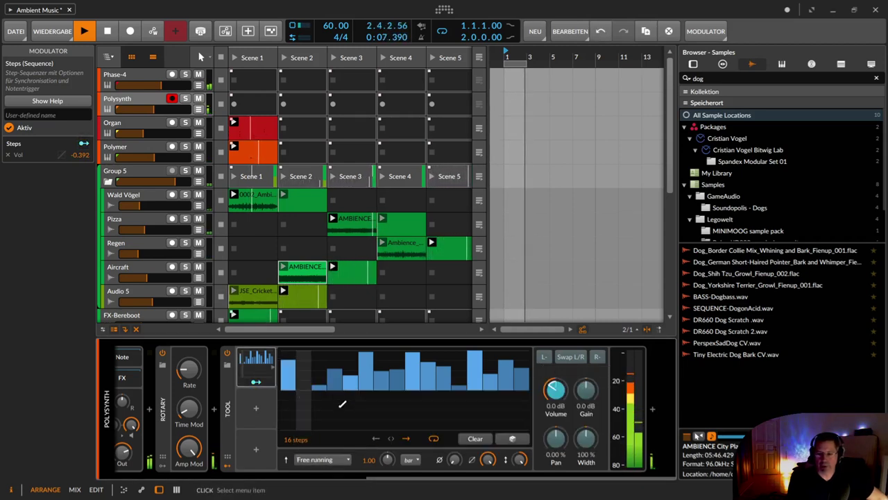
{"action": "left_click", "coordinate": [256, 382]}
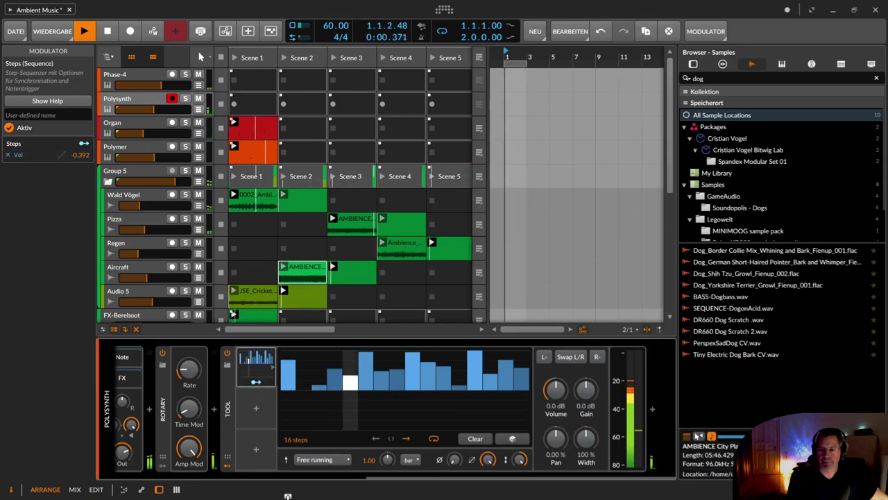
{"action": "left_click_drag", "start_coordinate": [555, 393], "coordinate": [555, 412]}
{"action": "left_click", "coordinate": [256, 382]}
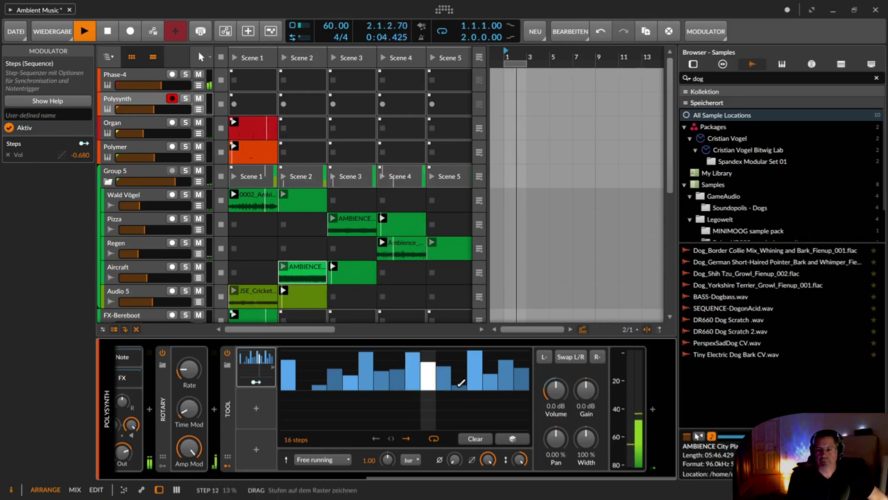
Step: Extend the Steps pattern to 19 steps, with step 12 at zero and the added negative steps redrawn at or above zero
{"action": "left_click_drag", "start_coordinate": [460, 382], "coordinate": [464, 386]}
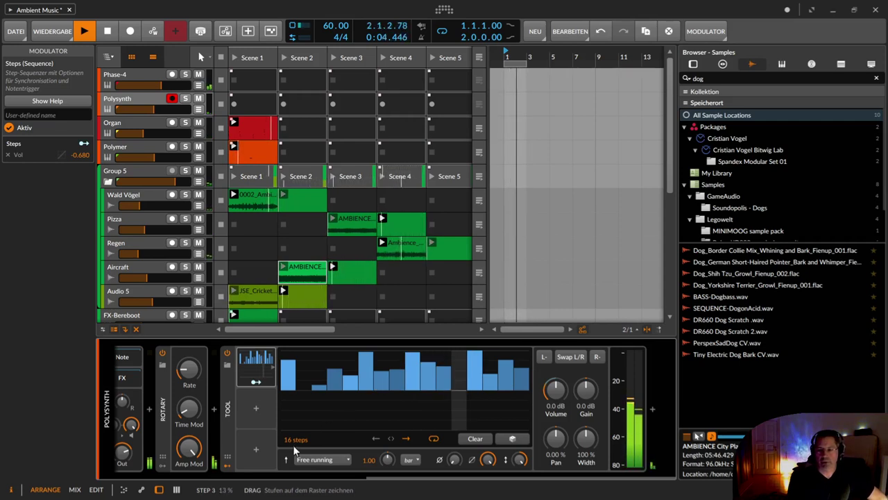
{"action": "left_click_drag", "start_coordinate": [296, 439], "coordinate": [296, 433]}
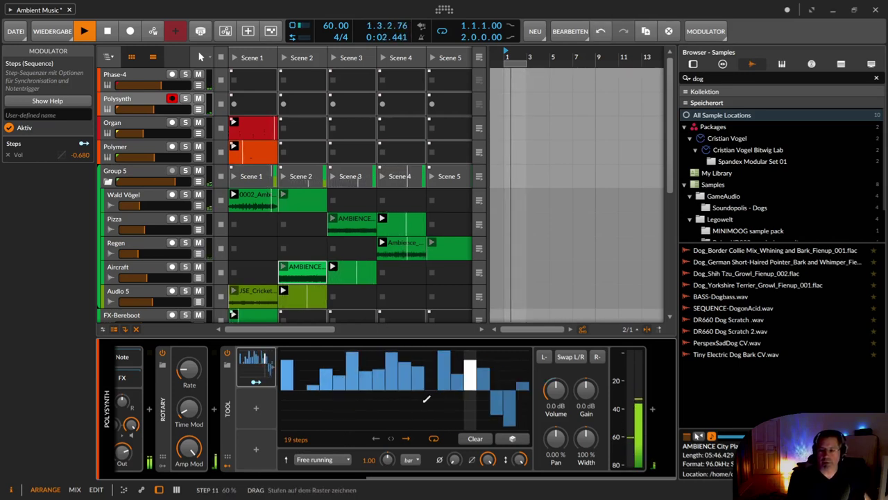
{"action": "mouse_move", "coordinate": [497, 382]}
{"action": "left_mouse_down"}
{"action": "mouse_move", "coordinate": [515, 386]}
{"action": "mouse_move", "coordinate": [513, 370]}
{"action": "mouse_move", "coordinate": [510, 376]}
{"action": "left_mouse_up"}
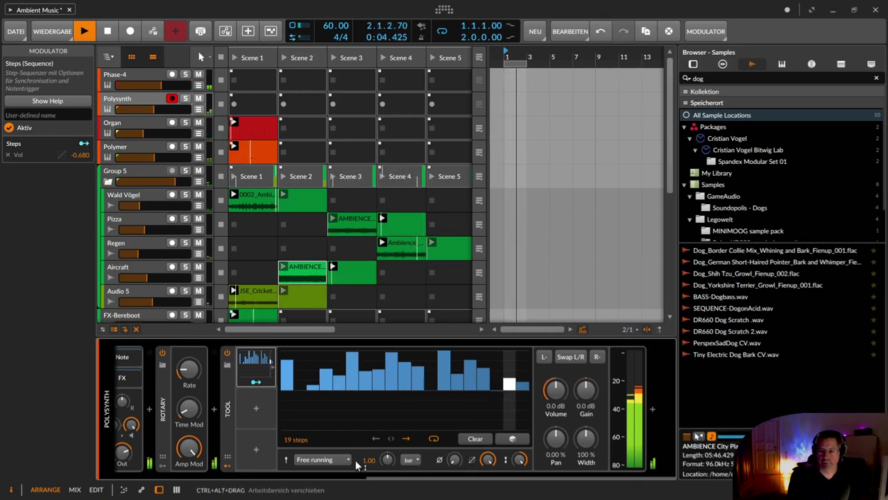
Step: Keep the Bar timebase, set the Steps modulator's rate to 2.00, and save the project
{"action": "left_click", "coordinate": [410, 460]}
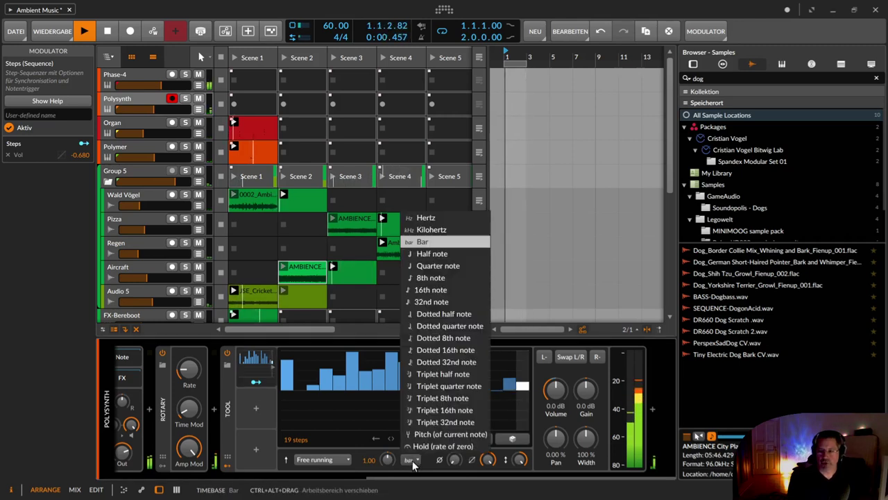
{"action": "left_click", "coordinate": [412, 460]}
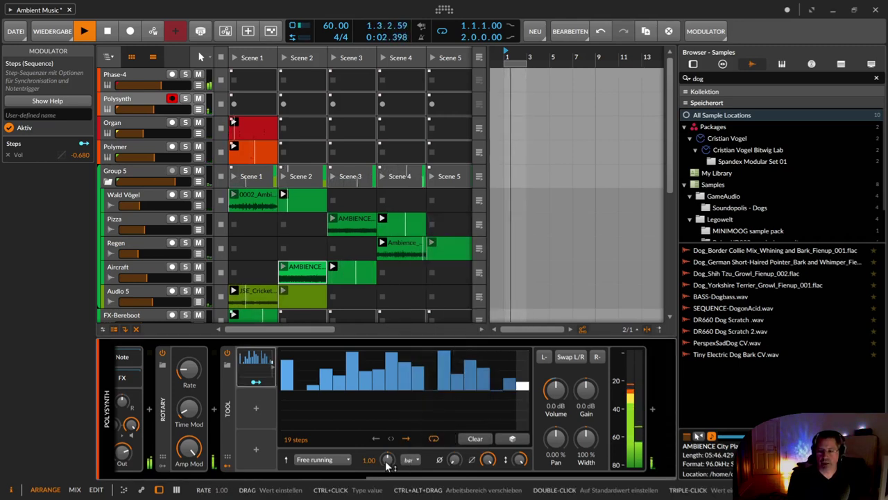
{"action": "left_click_drag", "start_coordinate": [387, 463], "coordinate": [386, 463]}
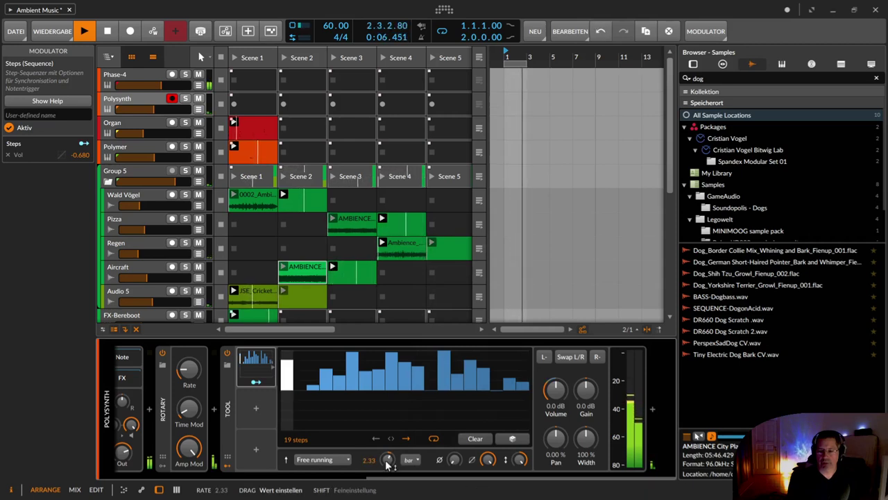
{"action": "key", "text": "Return"}
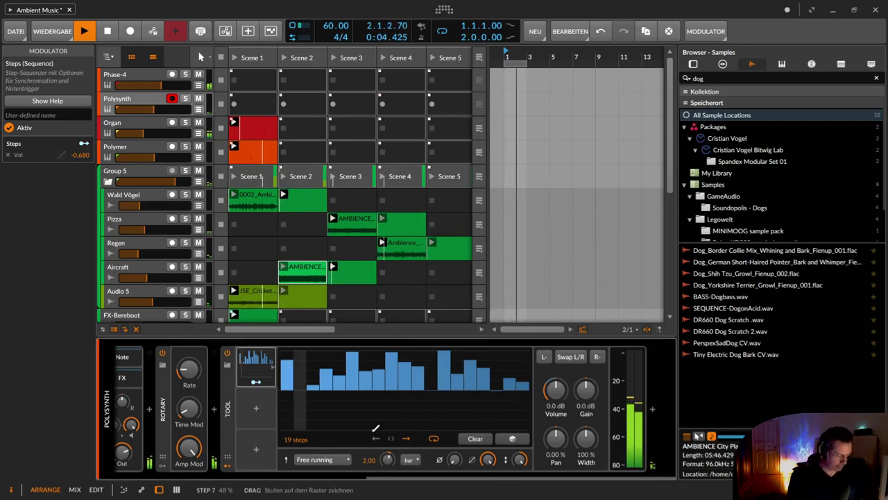
{"action": "key", "text": "ctrl+s"}
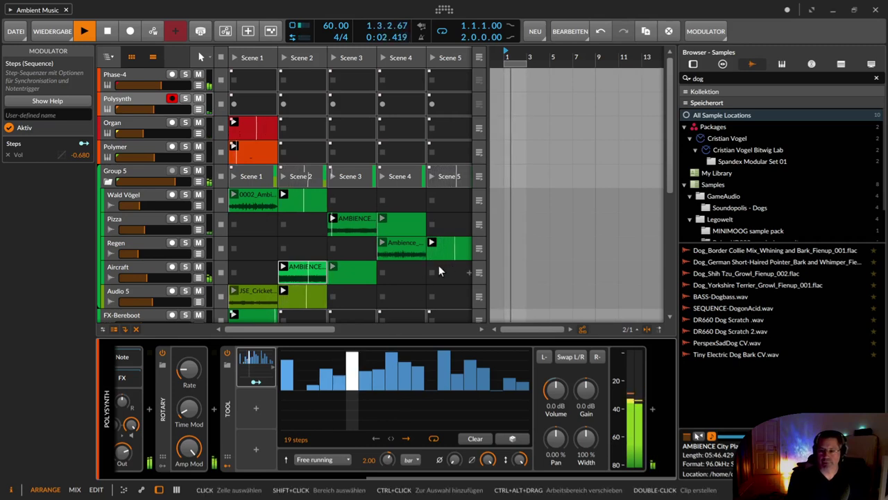
Step: Hide the modulator slots and collapse the Note Latch, Polysynth, Rotary and Tool devices in the Polysynth track's chain
{"action": "left_click", "coordinate": [227, 465]}
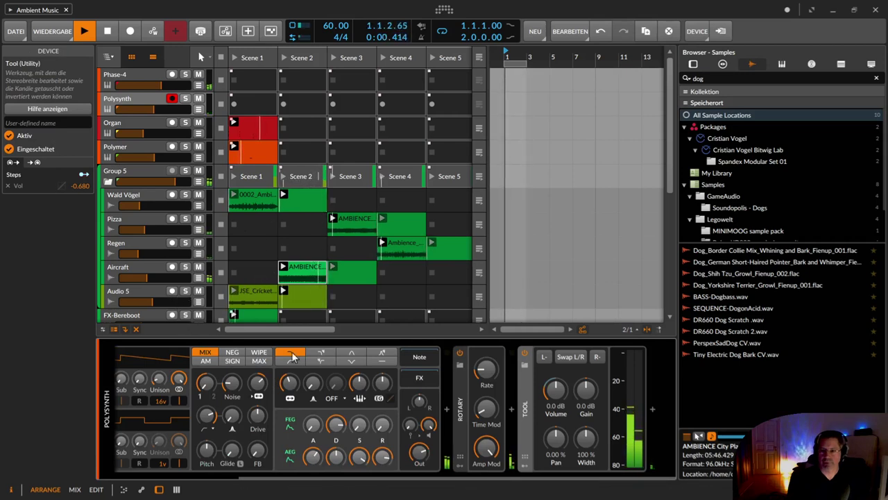
{"action": "left_click", "coordinate": [463, 403]}
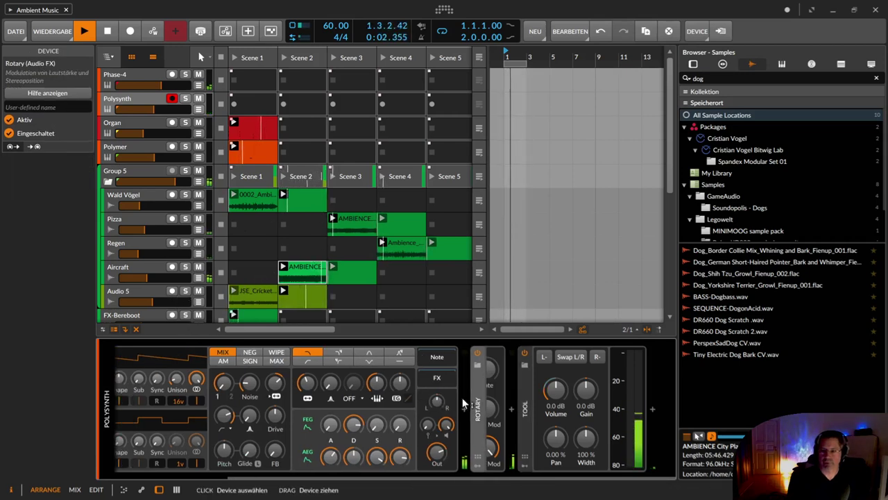
{"action": "double_click", "coordinate": [528, 403]}
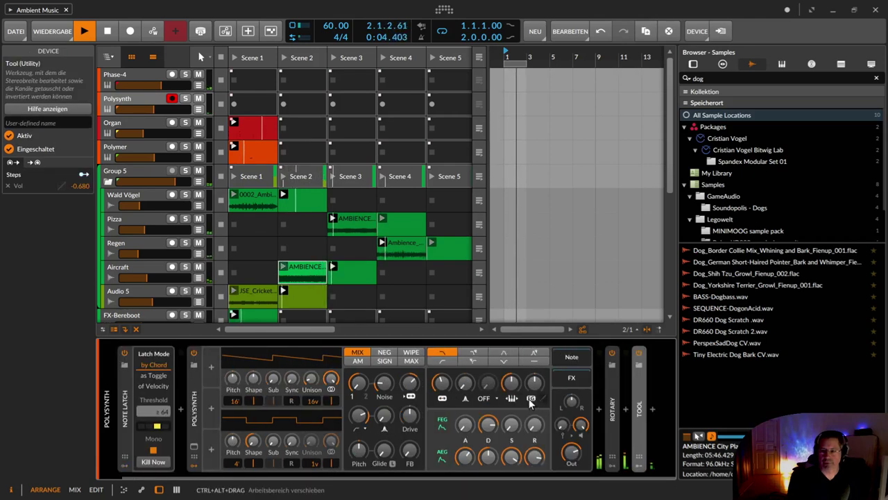
{"action": "double_click", "coordinate": [194, 415]}
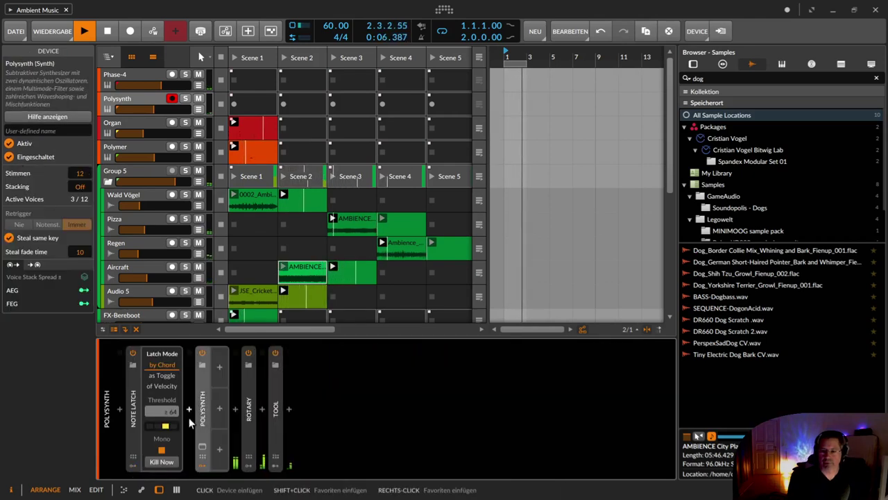
{"action": "left_click", "coordinate": [202, 464]}
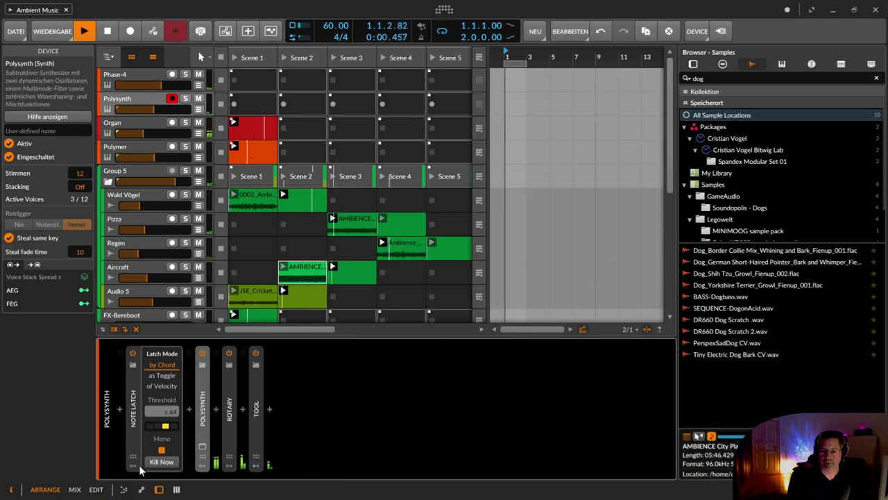
{"action": "double_click", "coordinate": [133, 449]}
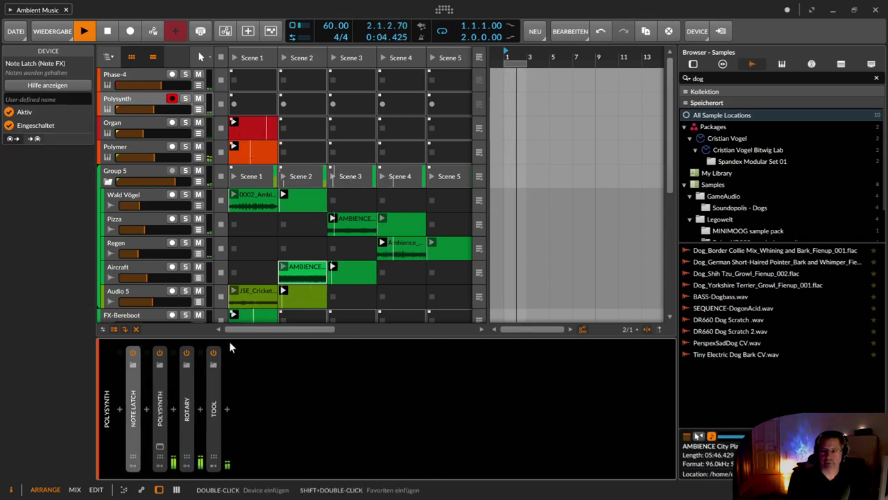
Step: Open the Polymer track's Scene 1 clip in the note editor and lower the F3 note's chance to about 70.4 %
{"action": "left_click", "coordinate": [135, 146]}
{"action": "double_click", "coordinate": [264, 157]}
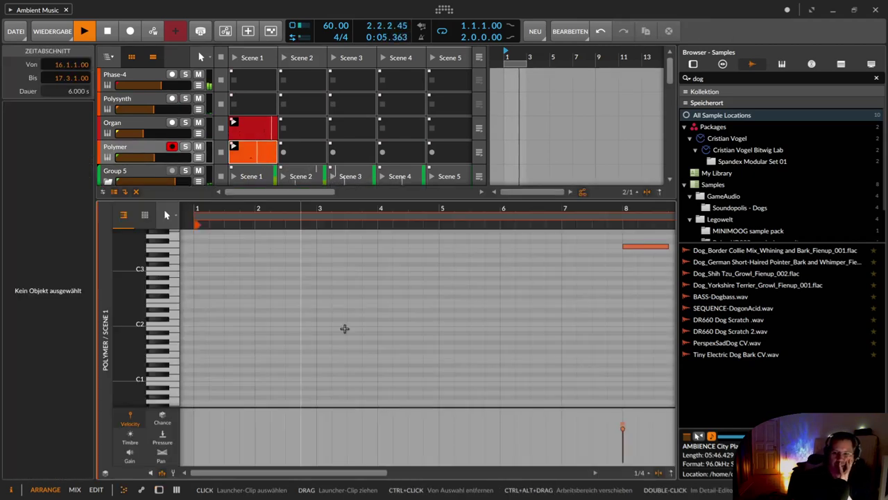
{"action": "double_click", "coordinate": [262, 154]}
{"action": "left_click", "coordinate": [410, 282]}
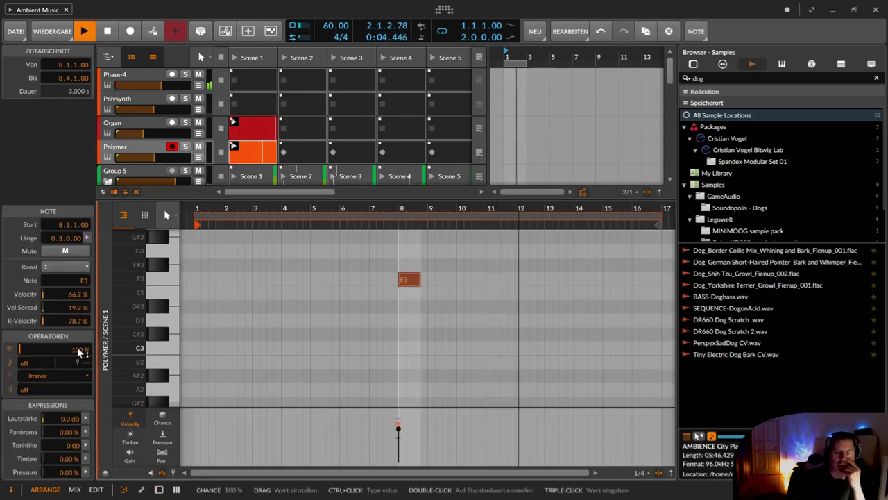
{"action": "left_click_drag", "start_coordinate": [81, 354], "coordinate": [82, 391]}
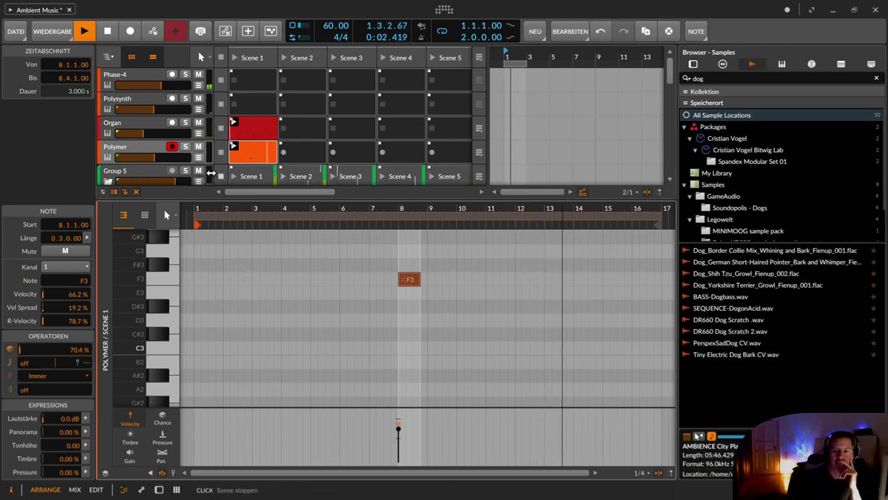
Step: Lower the selected F3 note's chance to 61.6 %, close the note editor and save the project
{"action": "left_click_drag", "start_coordinate": [76, 349], "coordinate": [76, 360]}
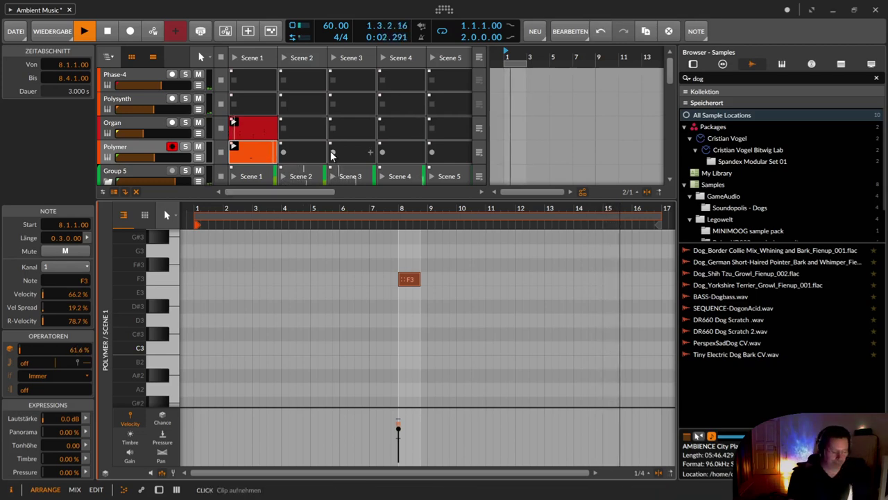
{"action": "key", "text": "e"}
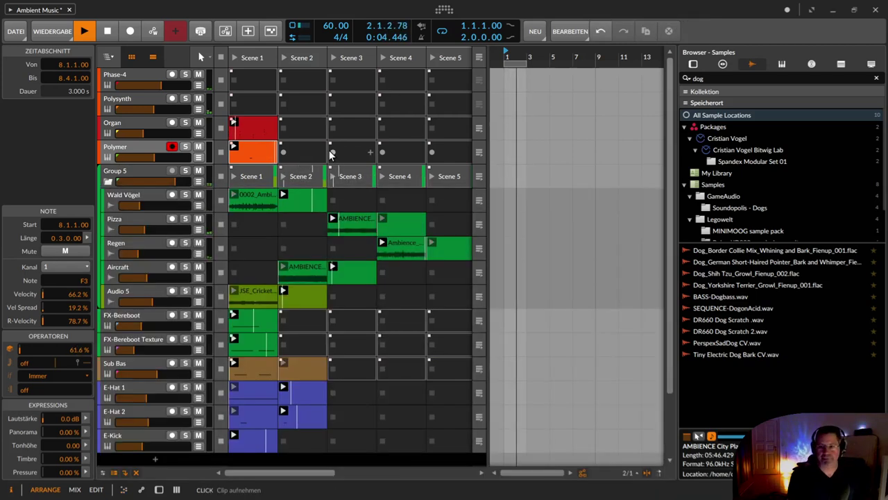
{"action": "key", "text": "ctrl+s"}
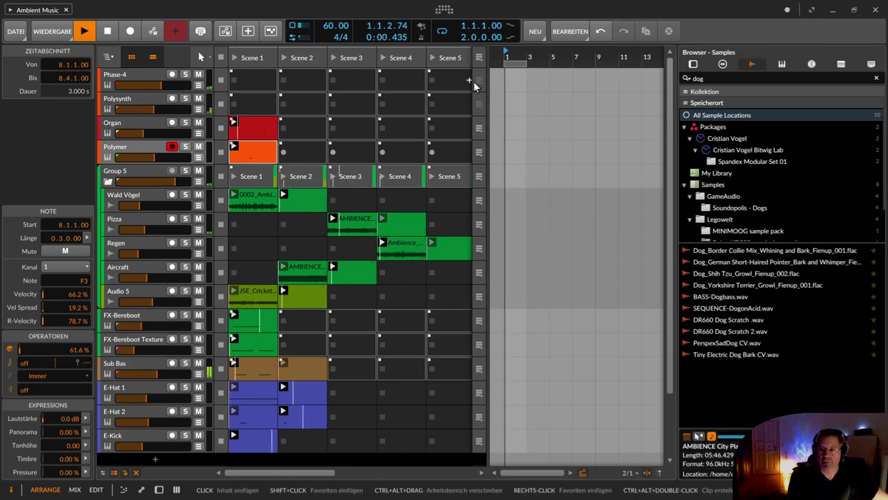
Step: Hide the arrangement timeline beside the clip launcher, and duplicate the Audio 5 track with the copy renamed Dog
{"action": "left_click", "coordinate": [148, 59]}
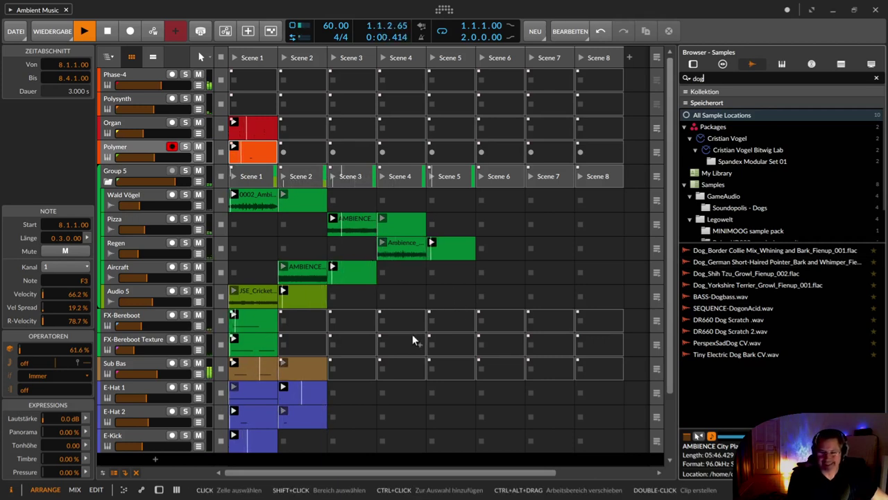
{"action": "left_click", "coordinate": [154, 290]}
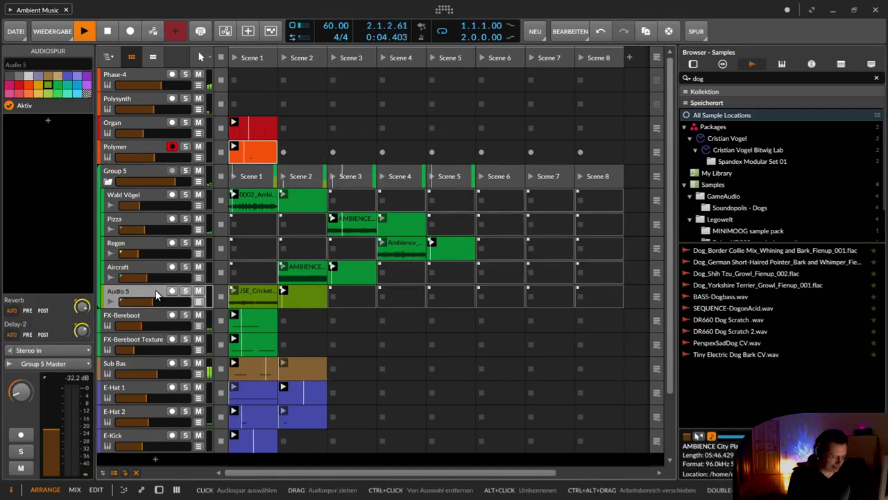
{"action": "key", "text": "ctrl+d"}
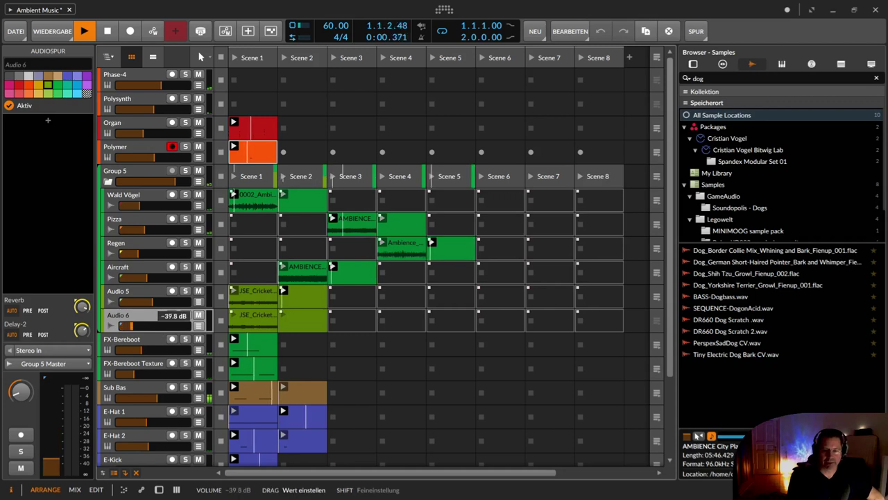
{"action": "double_click", "coordinate": [128, 320]}
{"action": "type", "text": "Dog"}
{"action": "key", "text": "Return"}
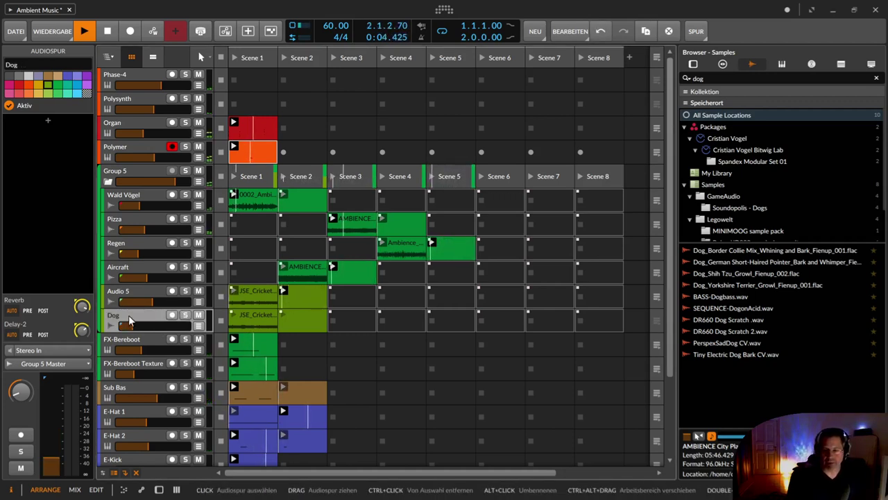
Step: Replace the cricket clip in the Dog track's Scene 1 slot with the sample Dog_Shih Tzu_Growl_Fienup_002.flac
{"action": "left_click", "coordinate": [257, 319]}
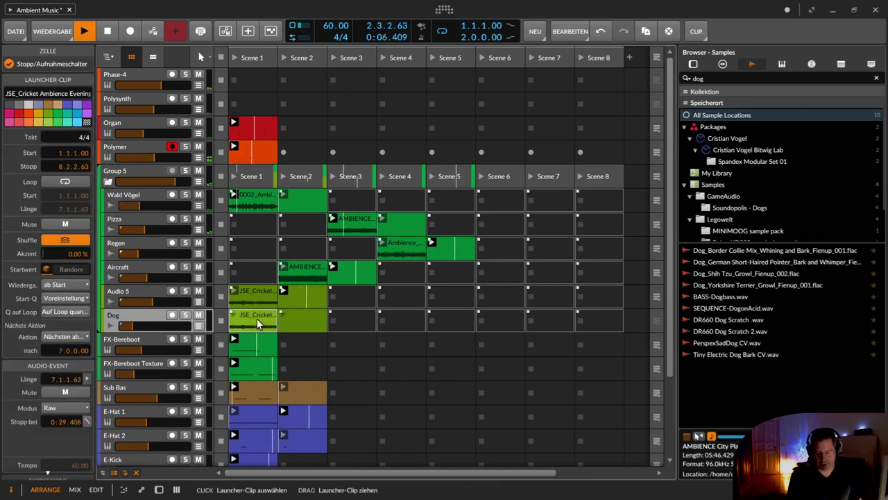
{"action": "key", "text": "Delete"}
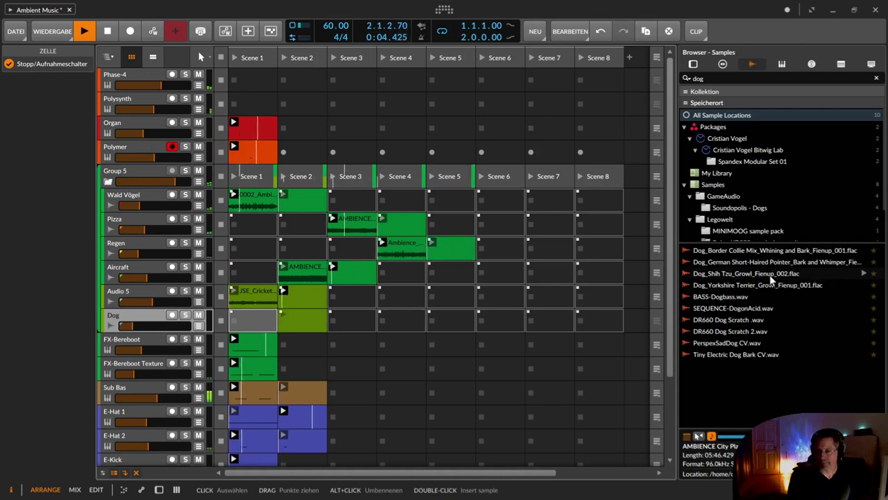
{"action": "left_click", "coordinate": [119, 316]}
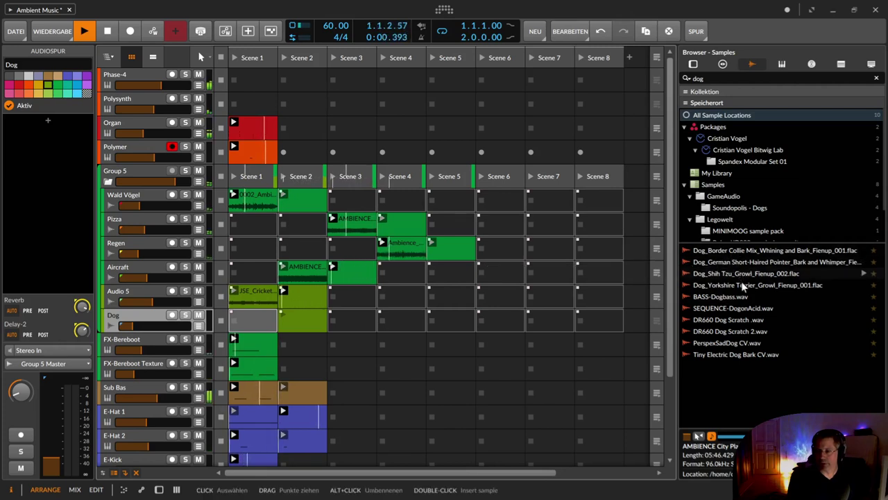
{"action": "left_click_drag", "start_coordinate": [746, 274], "coordinate": [247, 323]}
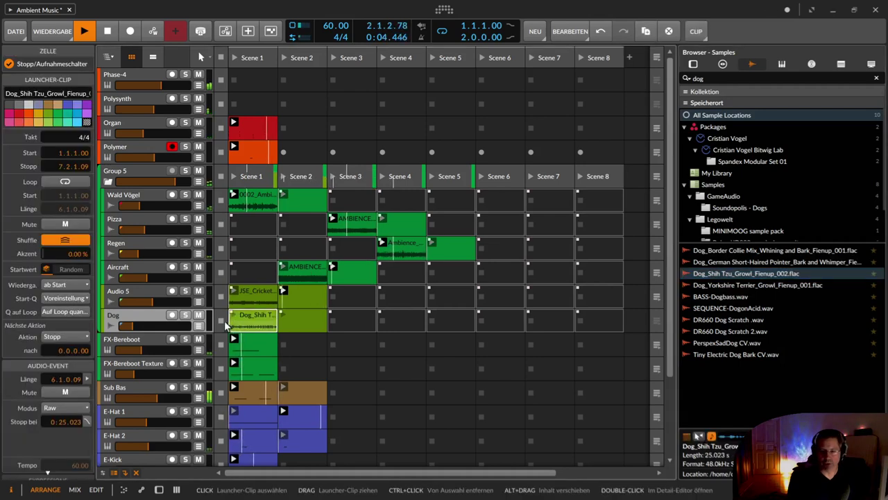
Step: Raise the Dog track's volume to about -7.1 dB and centre its panning
{"action": "left_click_drag", "start_coordinate": [132, 326], "coordinate": [136, 326]}
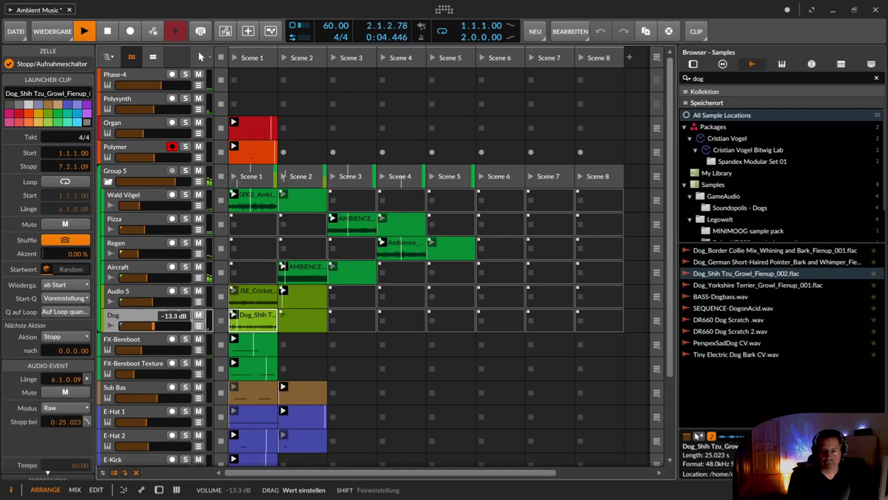
{"action": "left_click_drag", "start_coordinate": [157, 326], "coordinate": [159, 325]}
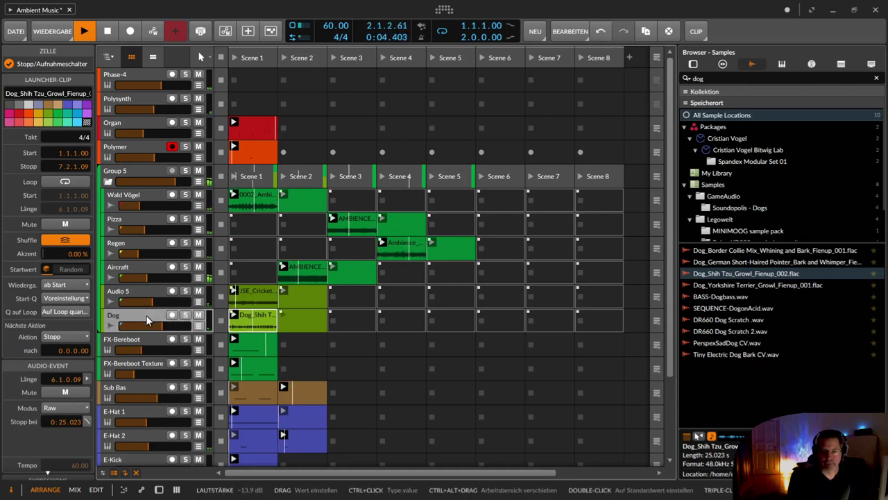
{"action": "left_click", "coordinate": [147, 316]}
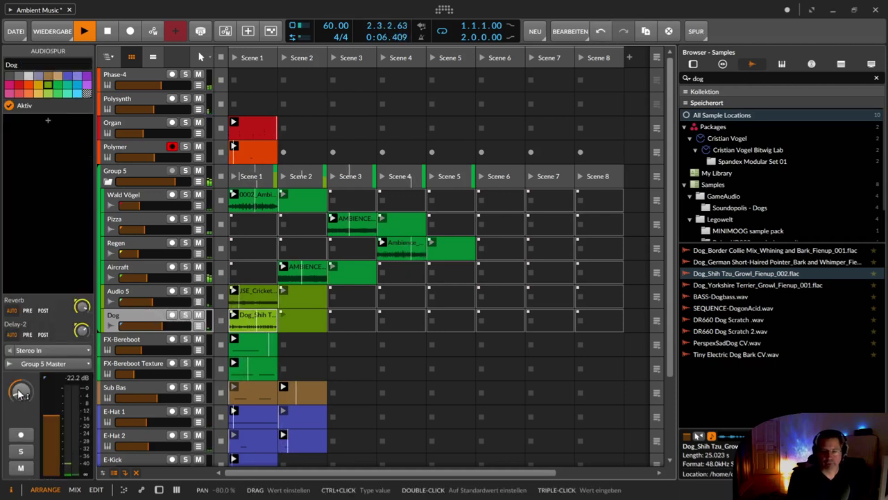
{"action": "left_click_drag", "start_coordinate": [21, 393], "coordinate": [21, 357]}
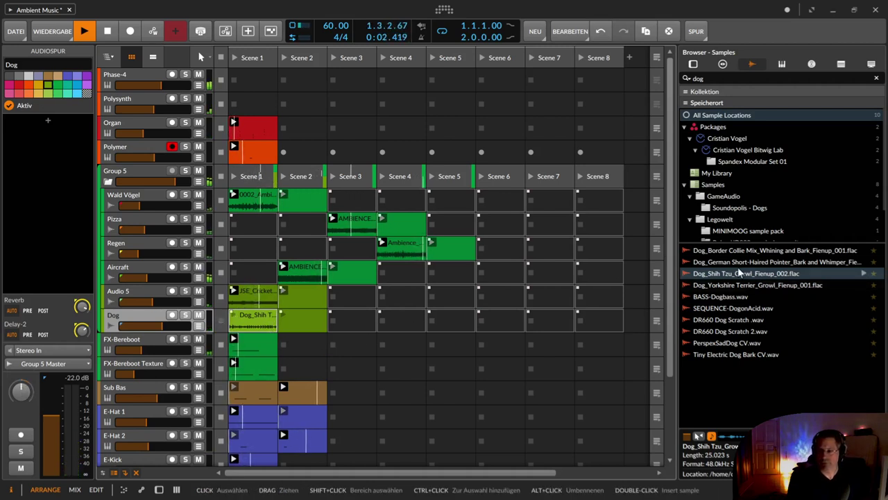
Step: Fill the Dog track's Scene 2 slot with the Dog_German Short-Haired Pointer sample and lower the track's volume to about -17.9 dB
{"action": "left_click_drag", "start_coordinate": [728, 262], "coordinate": [285, 321]}
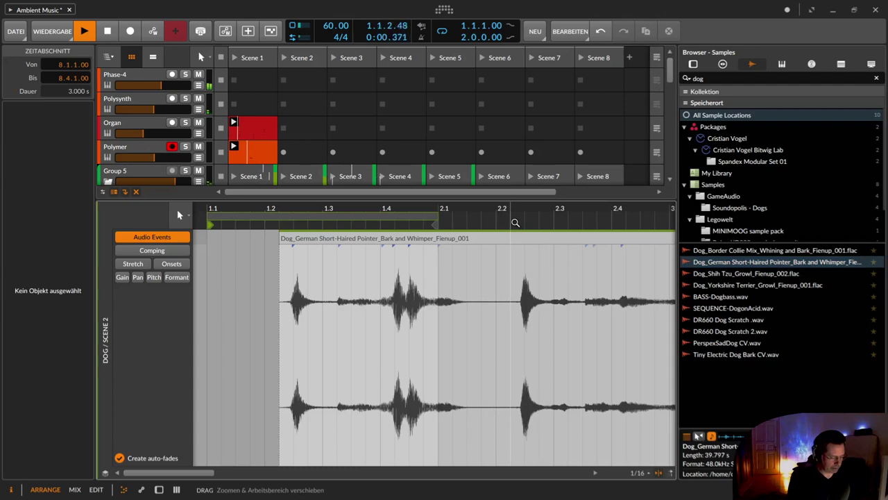
{"action": "key", "text": "e"}
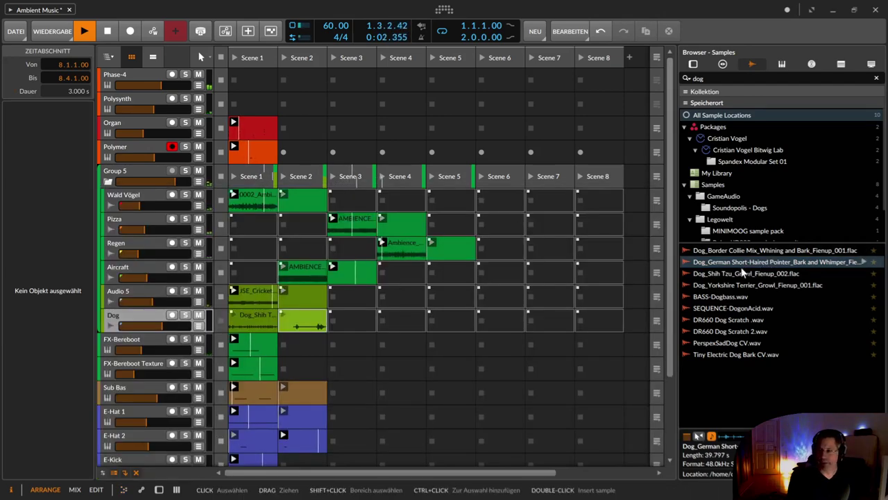
{"action": "left_click_drag", "start_coordinate": [739, 261], "coordinate": [302, 321]}
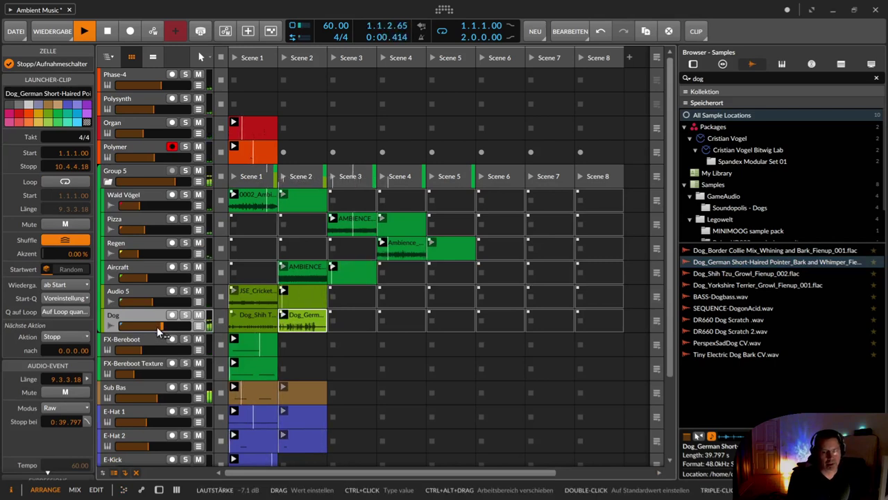
{"action": "left_click_drag", "start_coordinate": [162, 326], "coordinate": [153, 326]}
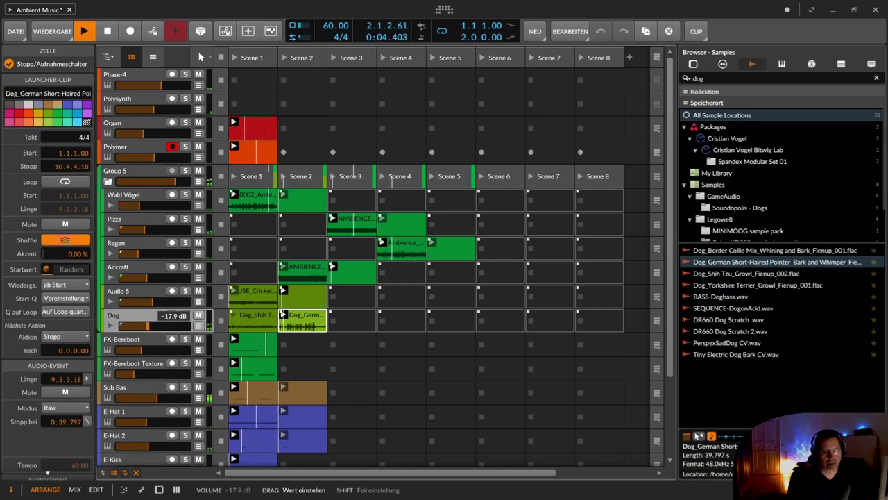
{"action": "left_click_drag", "start_coordinate": [147, 326], "coordinate": [148, 326]}
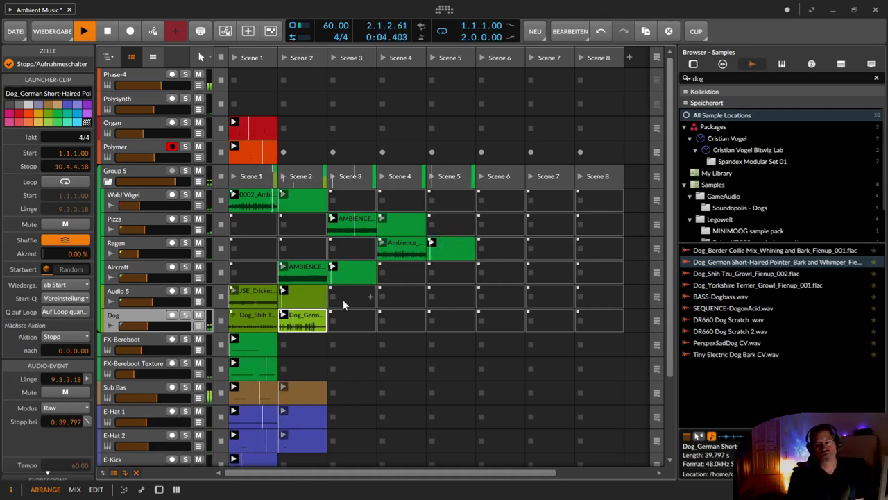
Step: Move the German Pointer clip to Scene 3 and create an empty Scene 2 clip with next action Anderen abspielen after 9.0.0.00
{"action": "left_click_drag", "start_coordinate": [310, 317], "coordinate": [352, 319]}
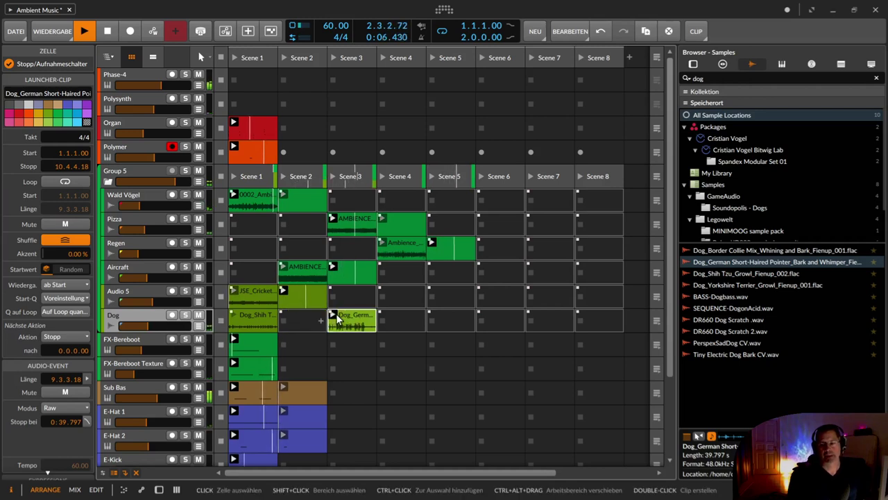
{"action": "double_click", "coordinate": [297, 318]}
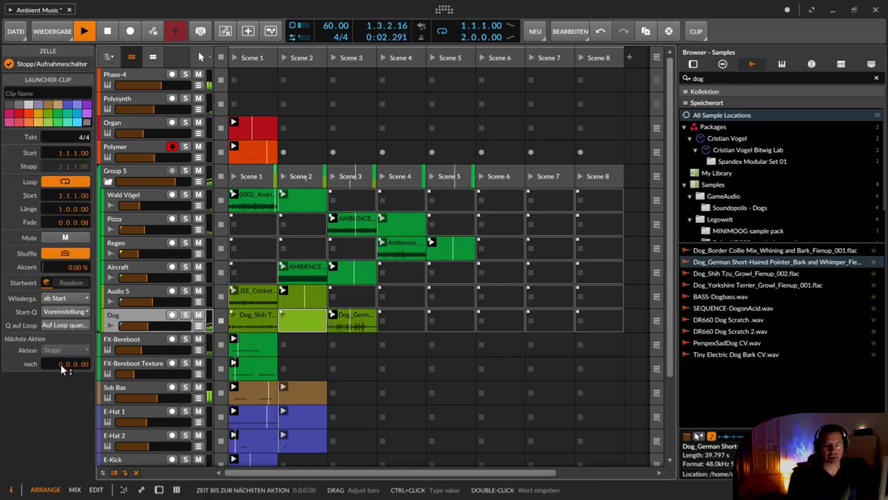
{"action": "left_click_drag", "start_coordinate": [67, 365], "coordinate": [66, 347]}
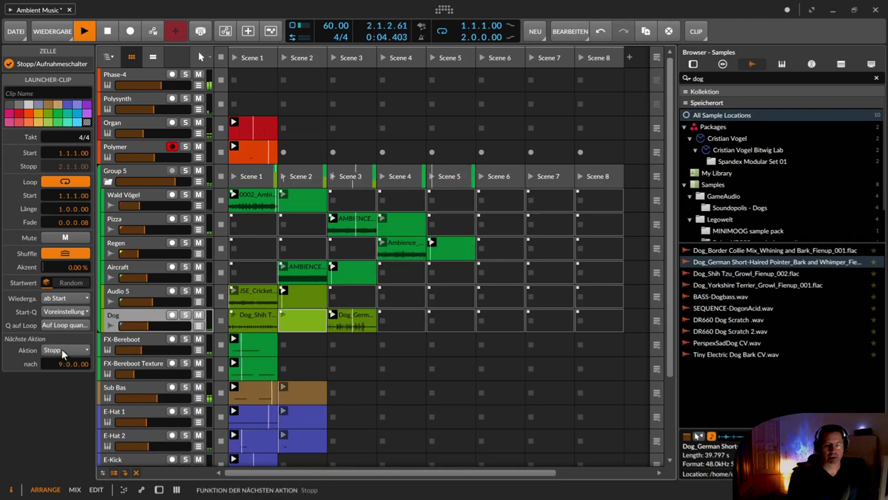
{"action": "left_click", "coordinate": [62, 351]}
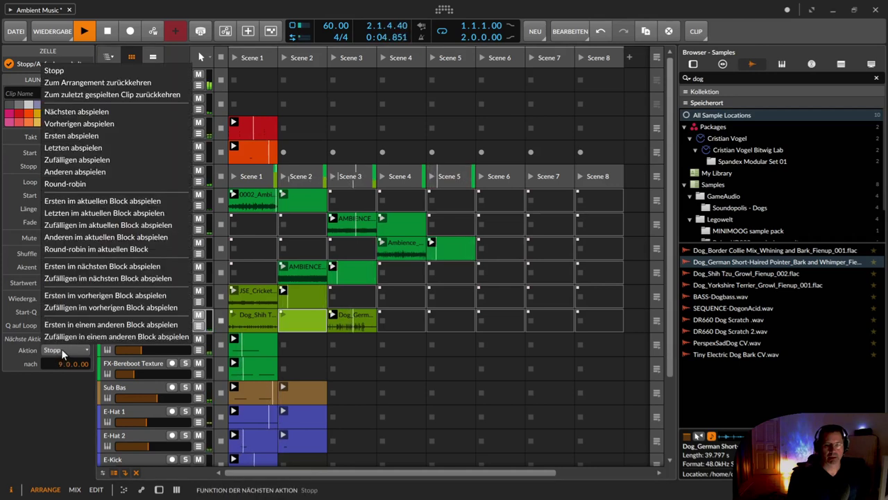
{"action": "left_click", "coordinate": [78, 171]}
{"action": "left_click", "coordinate": [299, 318]}
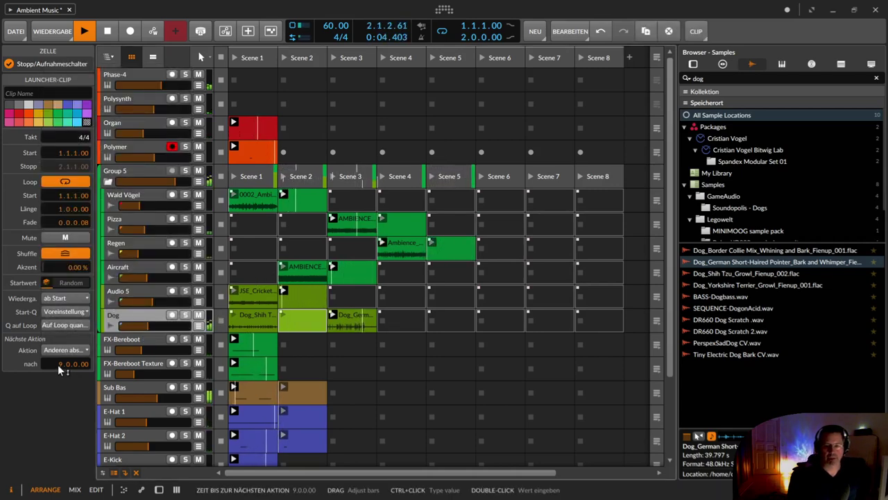
Step: Shorten the Dog track's Scene 3 clip in the audio editor to a 1.3.0.00 loop length and a stop at 2.4.1.00
{"action": "left_click", "coordinate": [357, 320]}
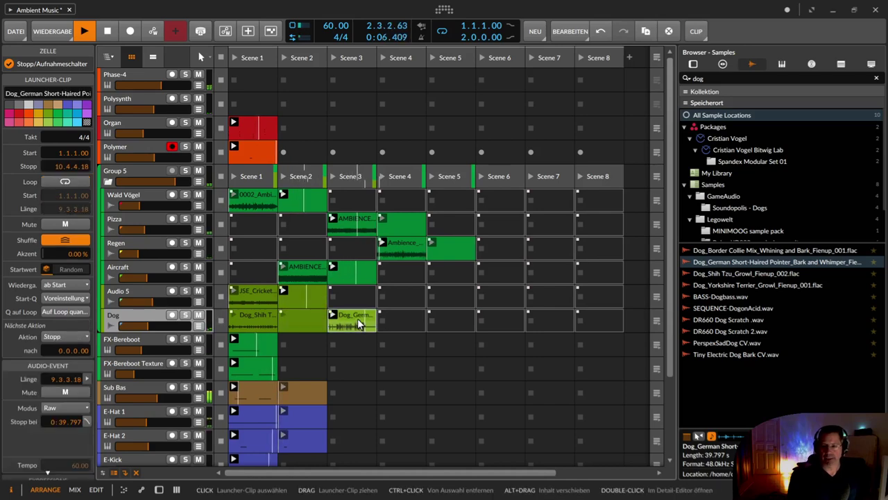
{"action": "double_click", "coordinate": [358, 319]}
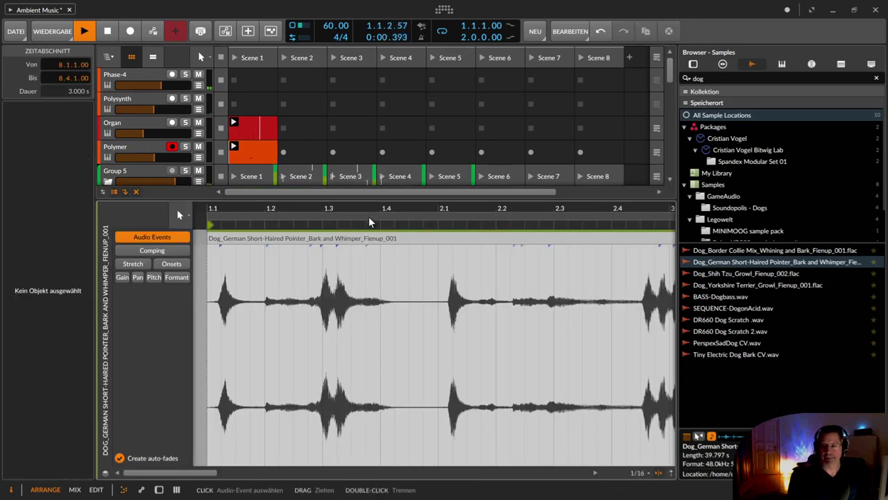
{"action": "key", "text": "ctrl+a"}
{"action": "key", "text": "z"}
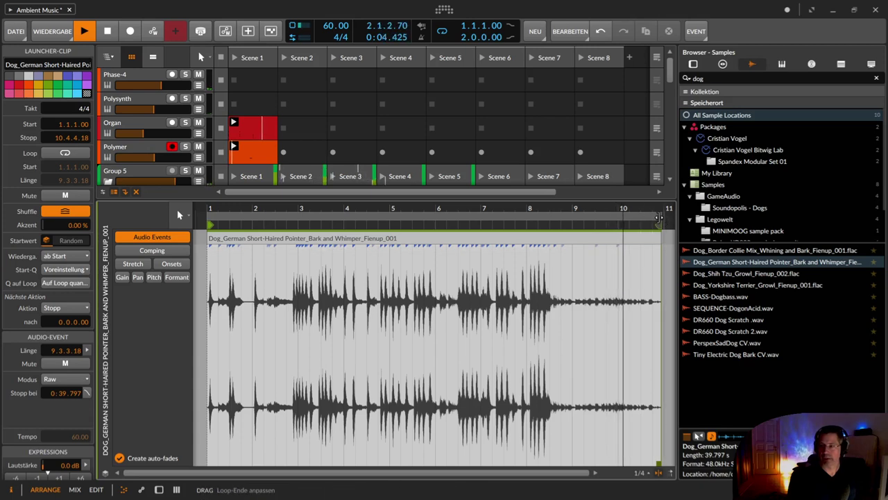
{"action": "mouse_move", "coordinate": [659, 217]}
{"action": "left_mouse_down"}
{"action": "mouse_move", "coordinate": [415, 232]}
{"action": "mouse_move", "coordinate": [256, 229]}
{"action": "mouse_move", "coordinate": [285, 230]}
{"action": "left_mouse_up"}
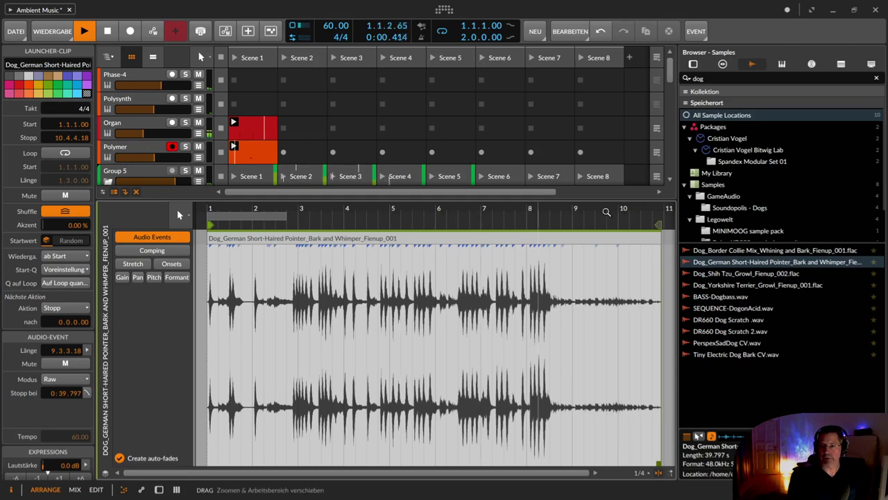
{"action": "left_click_drag", "start_coordinate": [659, 223], "coordinate": [280, 226]}
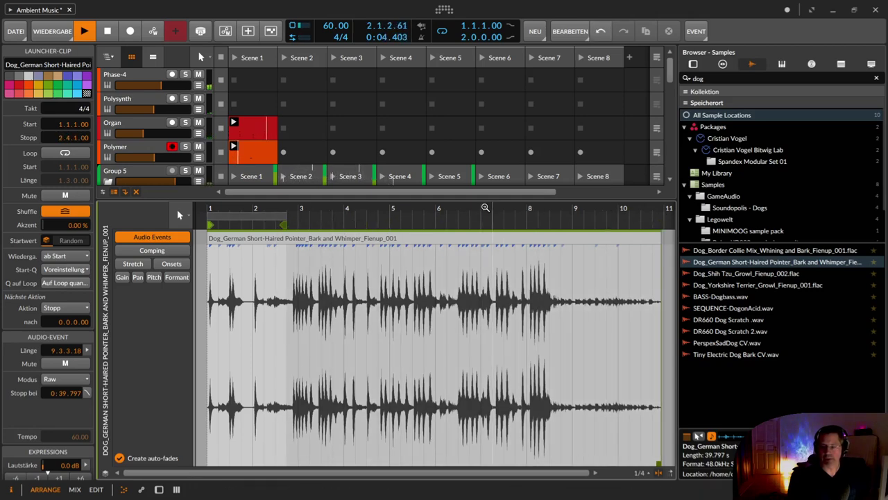
{"action": "key", "text": "e"}
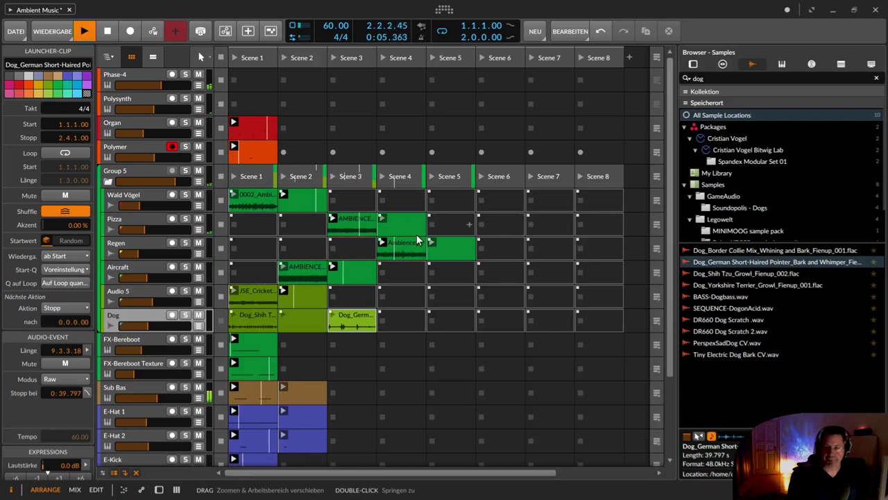
Step: Play the Dog track's Scene 3 German Pointer clip and check its loop end in the audio editor
{"action": "left_click", "coordinate": [333, 321]}
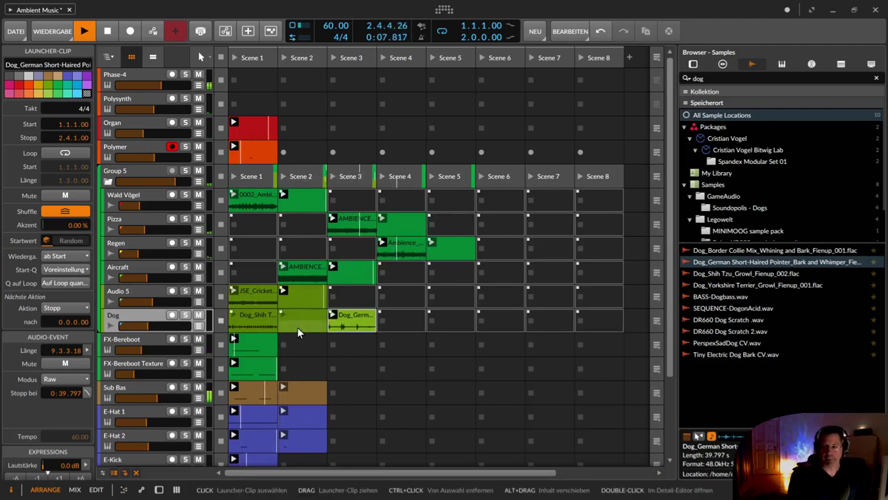
{"action": "left_click", "coordinate": [352, 319]}
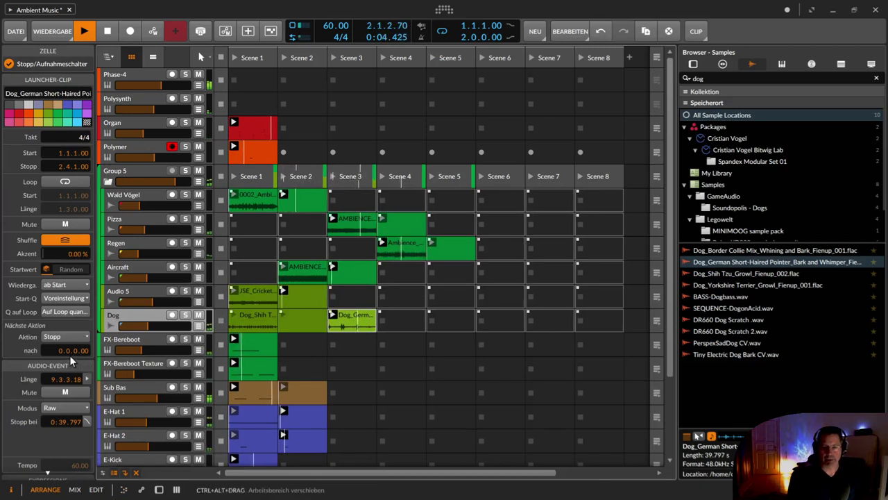
{"action": "double_click", "coordinate": [354, 315]}
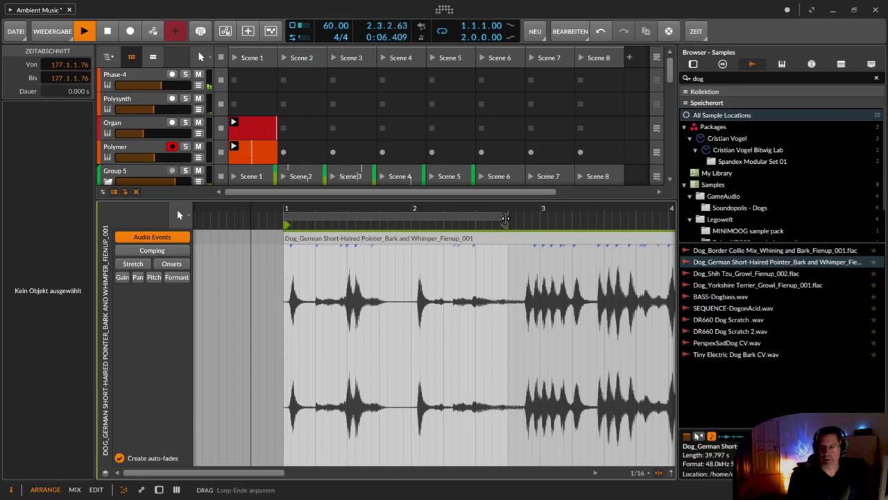
{"action": "left_click", "coordinate": [505, 218]}
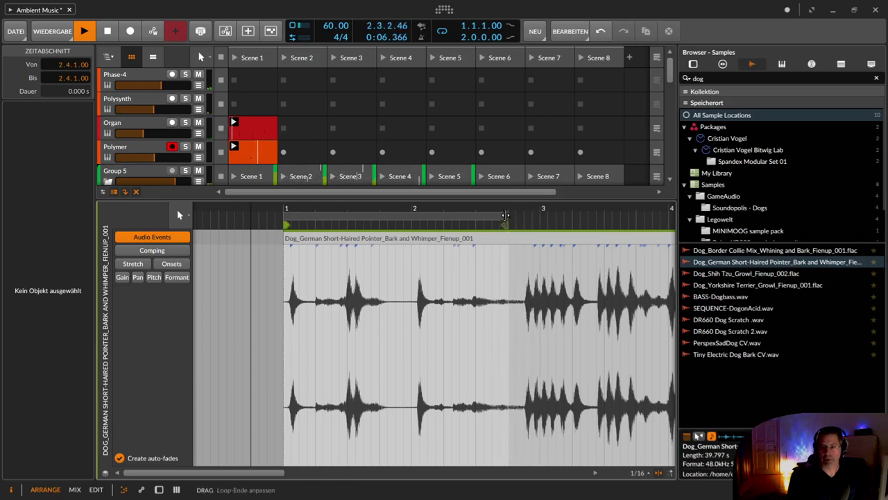
{"action": "mouse_move", "coordinate": [508, 216]}
{"action": "left_mouse_down"}
{"action": "mouse_move", "coordinate": [493, 215]}
{"action": "mouse_move", "coordinate": [504, 215]}
{"action": "left_mouse_up"}
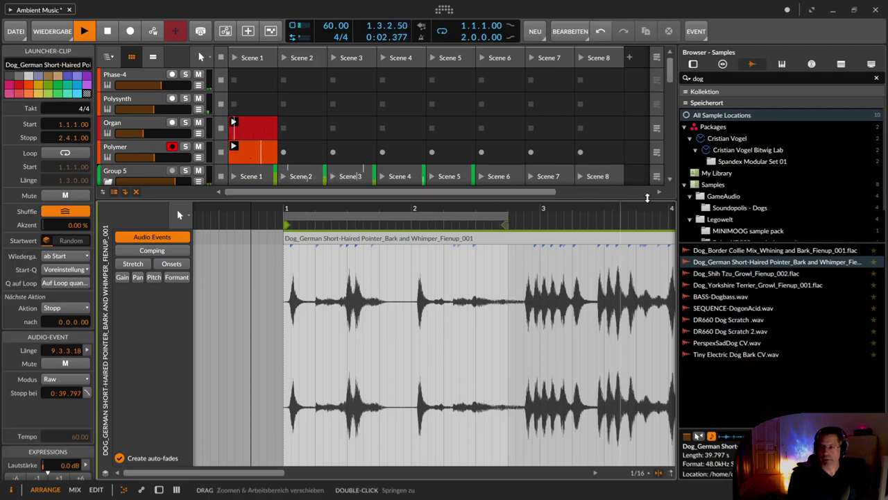
{"action": "key", "text": "e"}
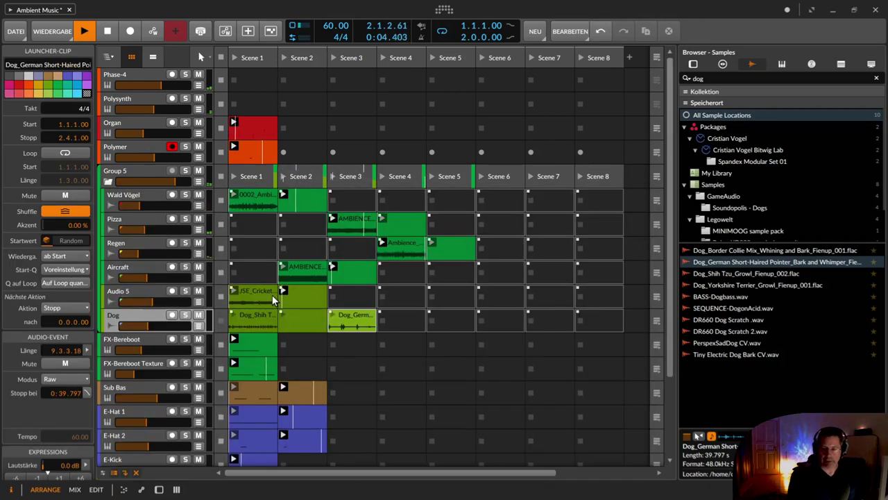
Step: Set the Dog track's Scene 3 clip to the next action Vorherigen abspielen after 2.3.0.00
{"action": "left_click", "coordinate": [342, 316]}
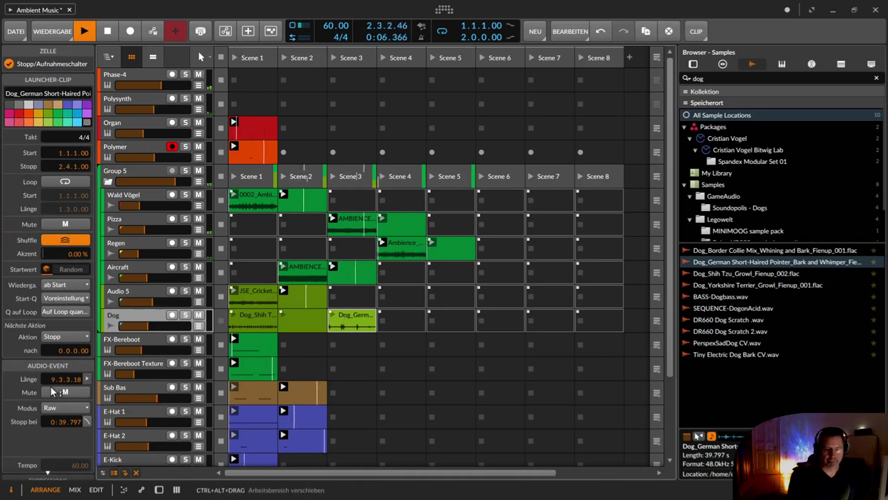
{"action": "left_click", "coordinate": [58, 350]}
{"action": "type", "text": "2"}
{"action": "key", "text": "Return"}
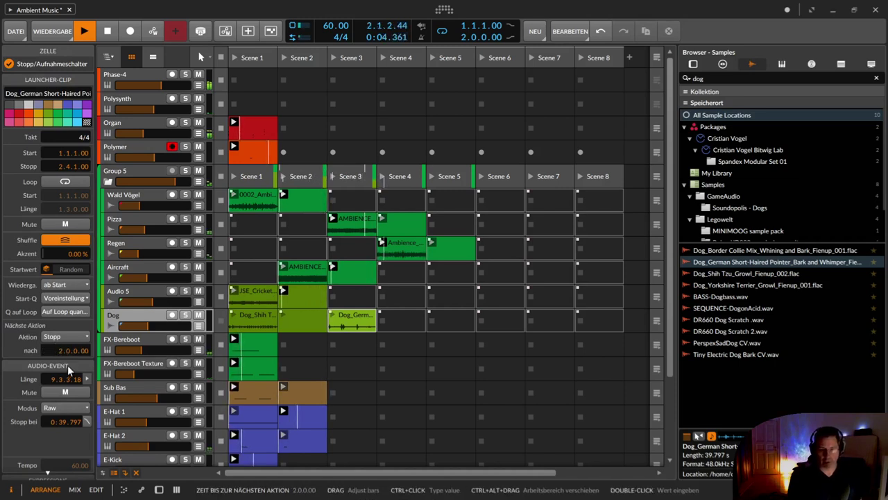
{"action": "left_click", "coordinate": [43, 351]}
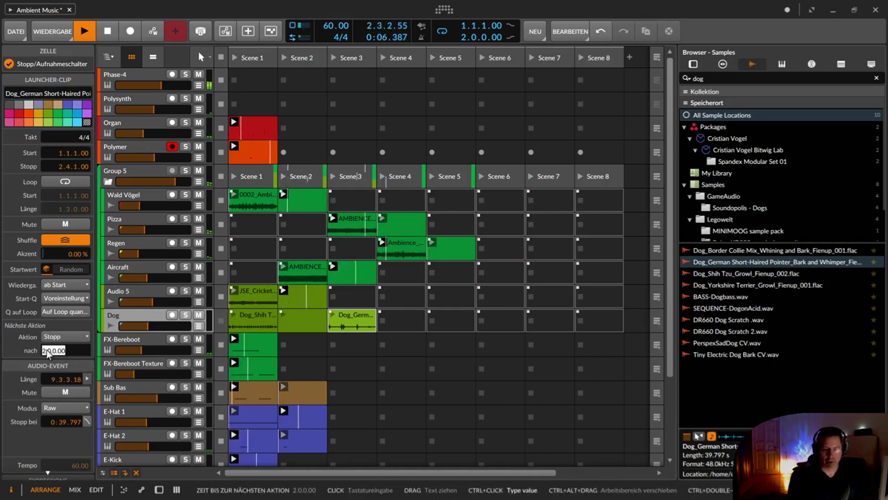
{"action": "left_click", "coordinate": [72, 356]}
{"action": "key", "text": "BackSpace"}
{"action": "type", "text": "3"}
{"action": "key", "text": "Return"}
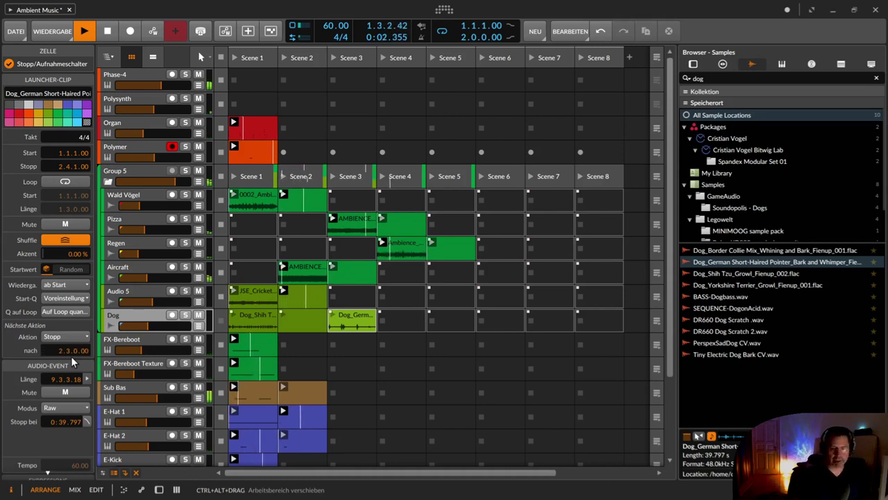
{"action": "left_click", "coordinate": [75, 335]}
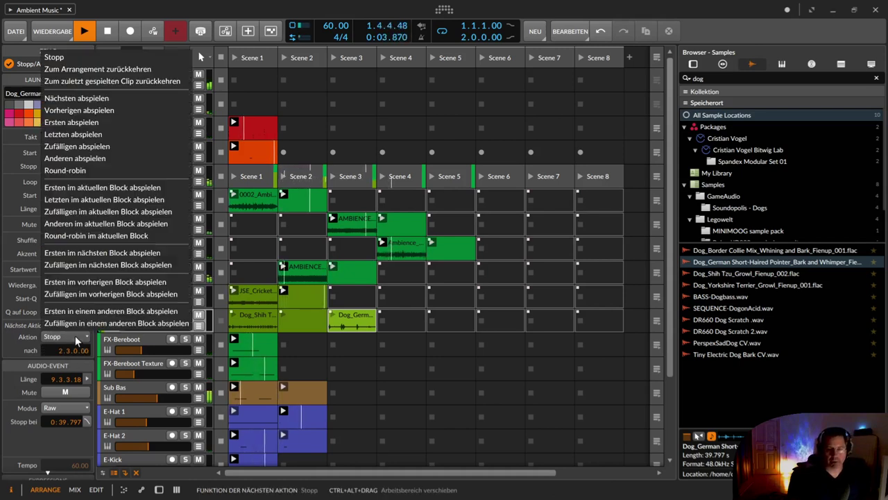
{"action": "left_click", "coordinate": [79, 111]}
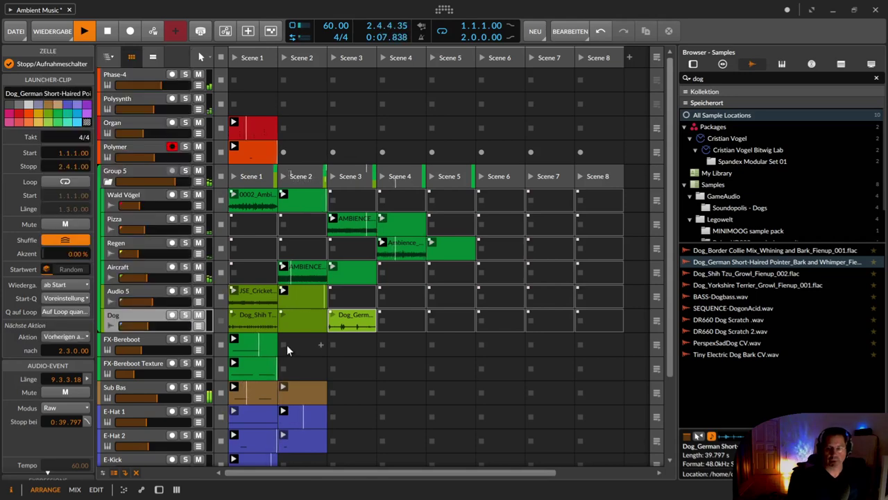
Step: Check the full length of the Dog track's Scene 1 Shih Tzu growl clip in the audio editor
{"action": "left_click", "coordinate": [255, 313]}
{"action": "double_click", "coordinate": [254, 314]}
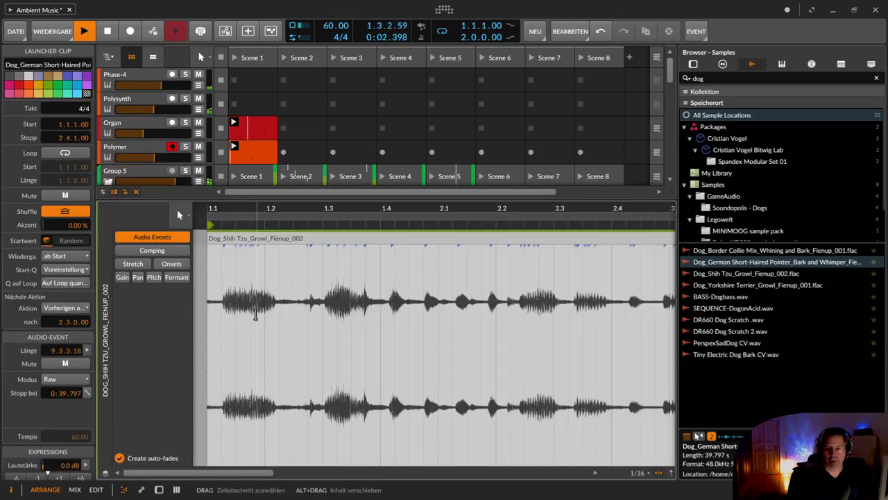
{"action": "left_click", "coordinate": [288, 217]}
{"action": "key", "text": "z"}
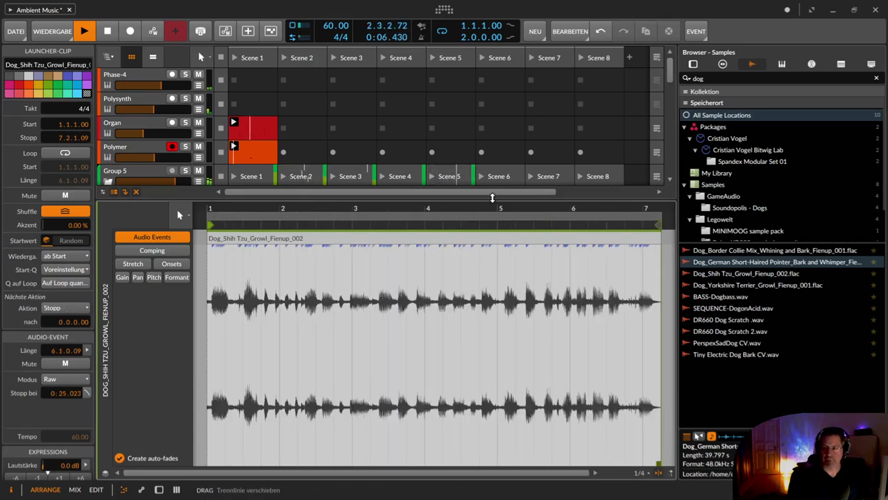
{"action": "right_click", "coordinate": [455, 179]}
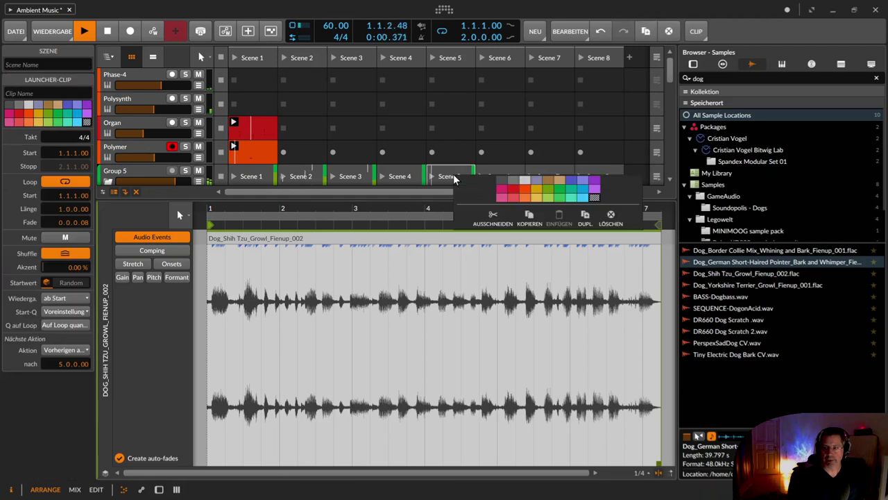
{"action": "left_click", "coordinate": [346, 212]}
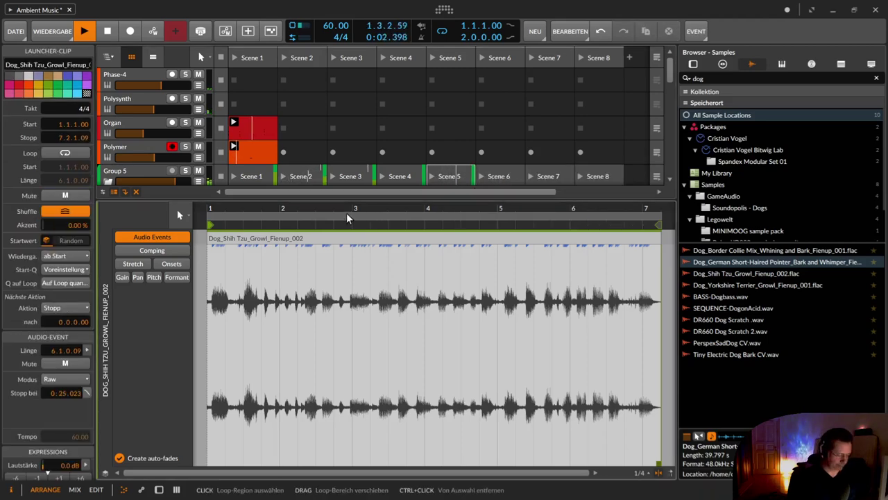
{"action": "key", "text": "e"}
Step: Set the Dog track's Scene 1 clip to the next action Nächsten abspielen after 7.1.0.00
{"action": "left_click", "coordinate": [252, 321]}
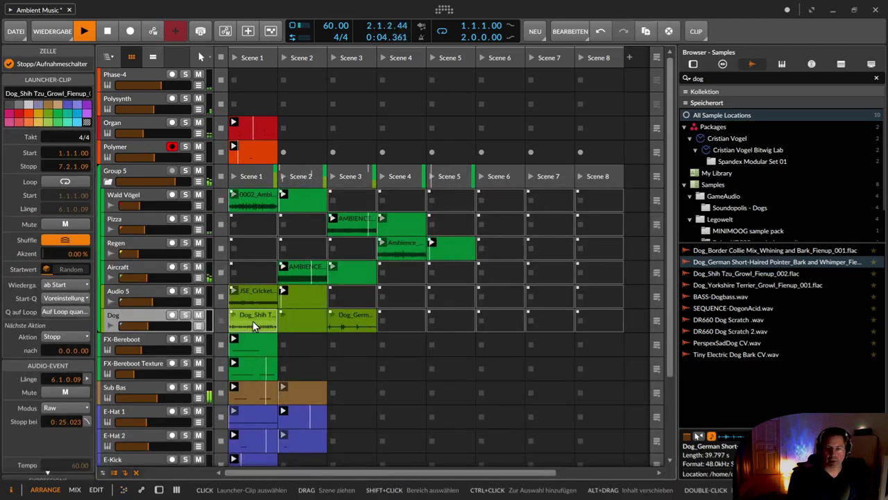
{"action": "left_click", "coordinate": [58, 350]}
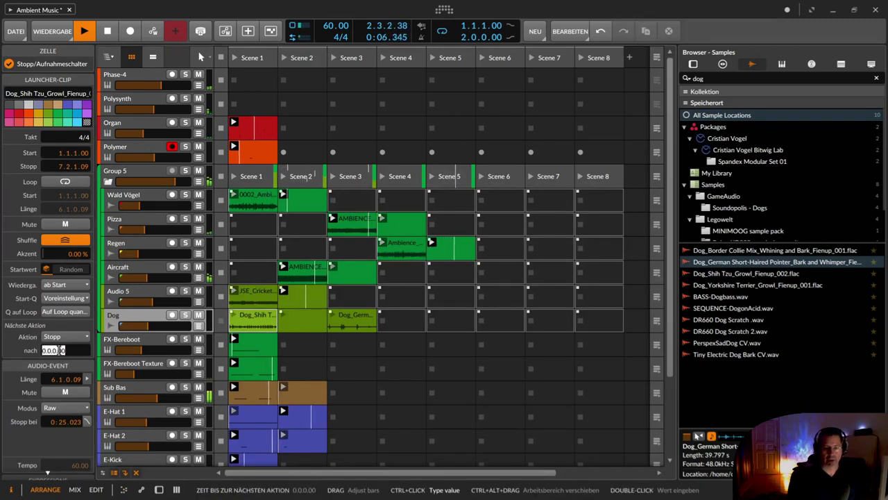
{"action": "type", "text": "7.1"}
{"action": "key", "text": "Return"}
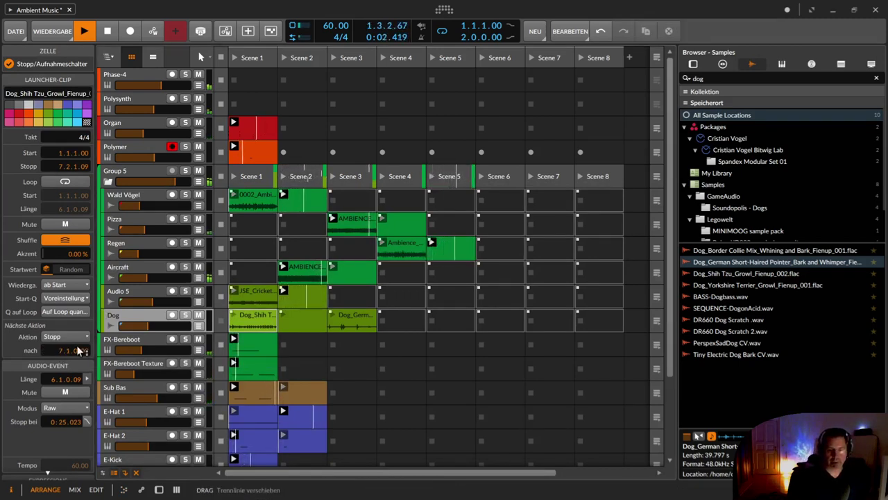
{"action": "left_click", "coordinate": [78, 335]}
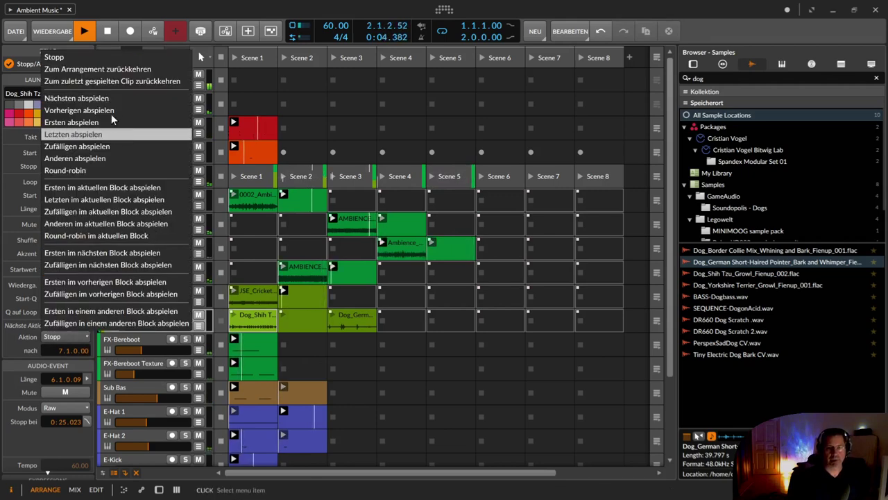
{"action": "left_click", "coordinate": [109, 102]}
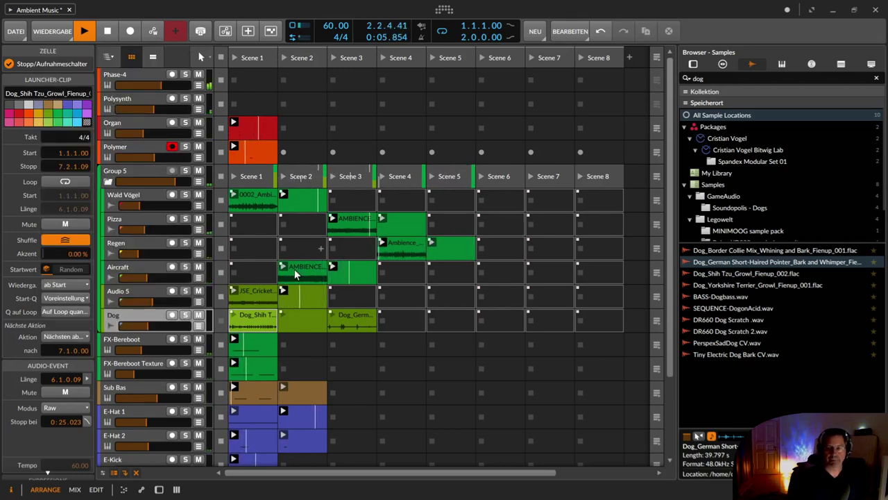
Step: Raise the audio event volume of the Dog track's Scene 1 Shih Tzu growl clip to about +13.1 dB
{"action": "left_click", "coordinate": [298, 319]}
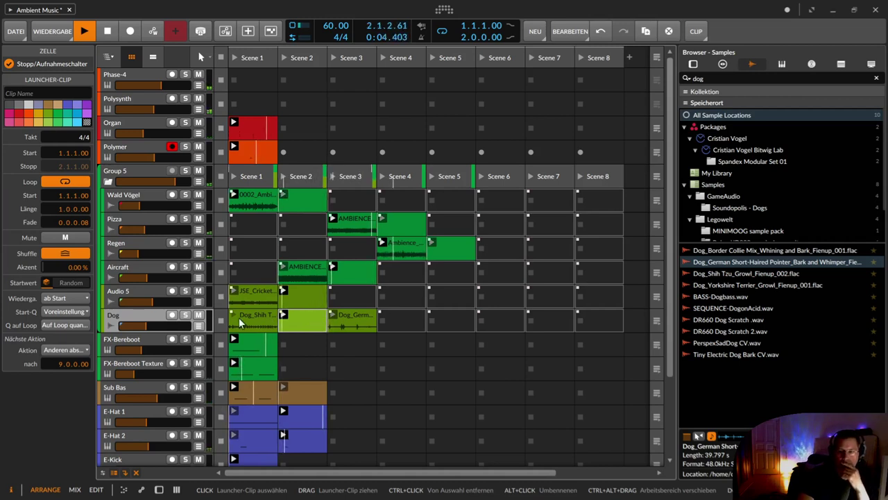
{"action": "left_click", "coordinate": [154, 315]}
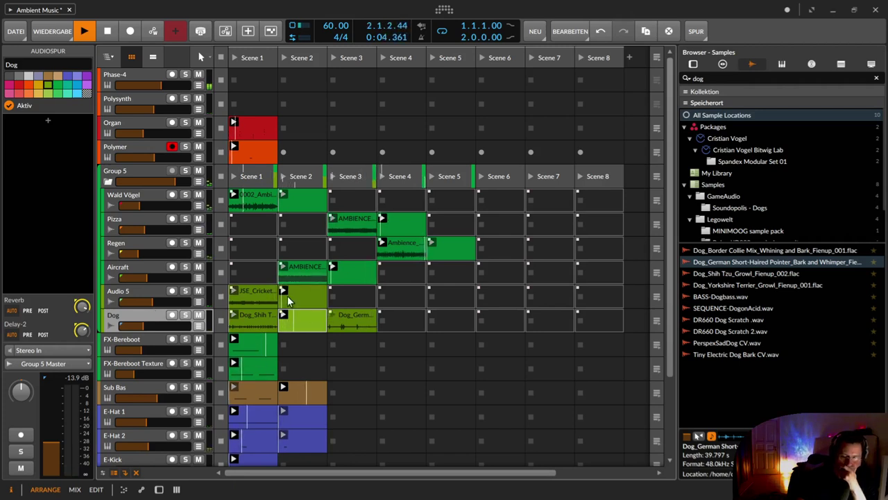
{"action": "left_click", "coordinate": [255, 313]}
{"action": "double_click", "coordinate": [255, 313]}
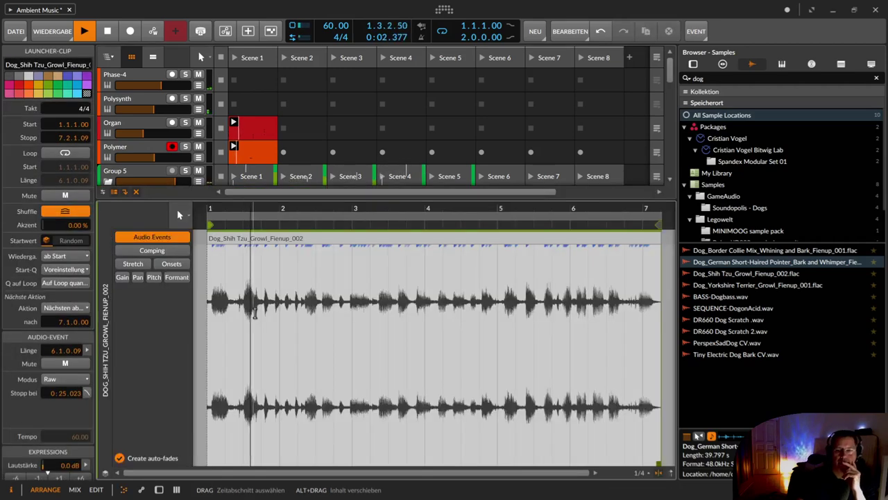
{"action": "left_click", "coordinate": [309, 240]}
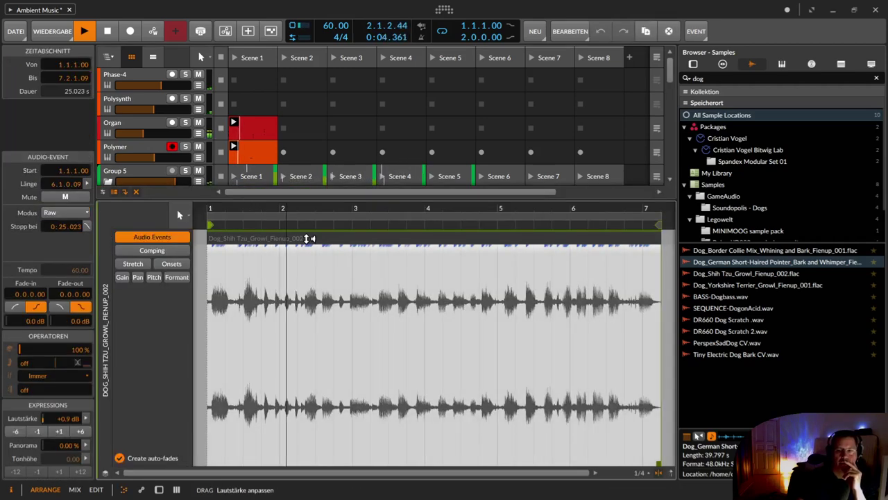
{"action": "left_click_drag", "start_coordinate": [306, 214], "coordinate": [323, 105]}
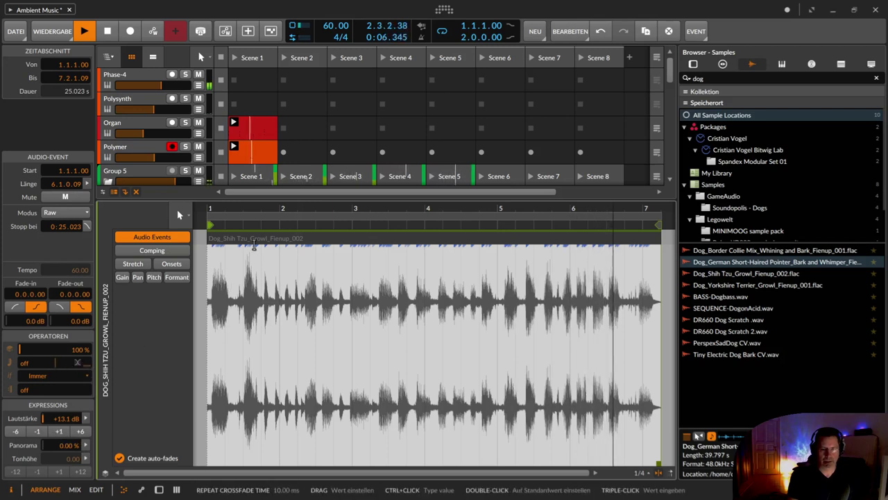
Step: Examine the growl event's gain curve and its starting point in the audio editor
{"action": "left_click", "coordinate": [122, 277]}
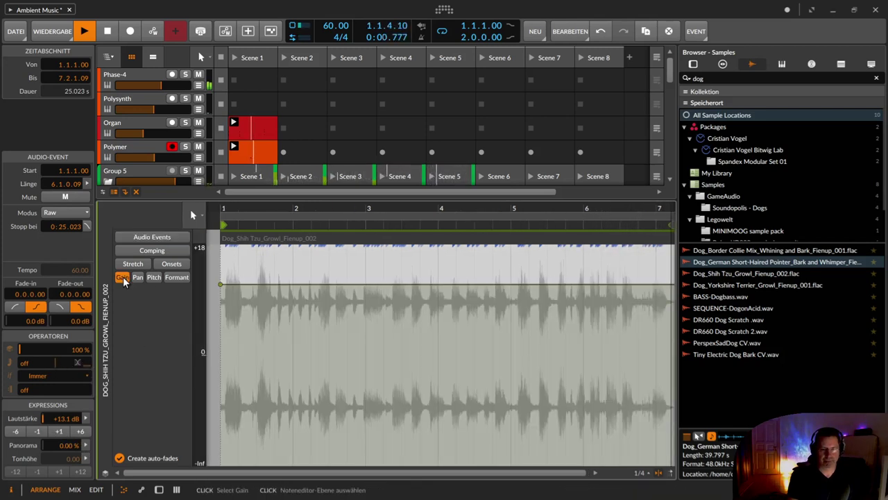
{"action": "left_click", "coordinate": [222, 287]}
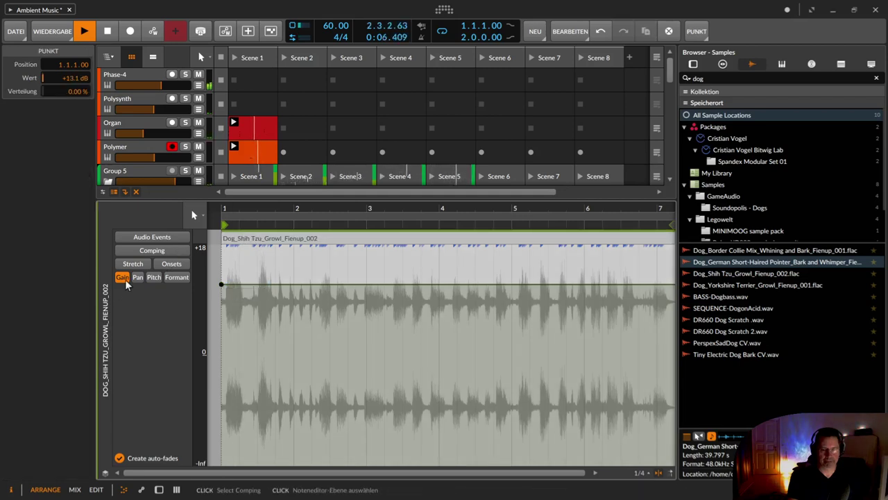
{"action": "left_click", "coordinate": [116, 299]}
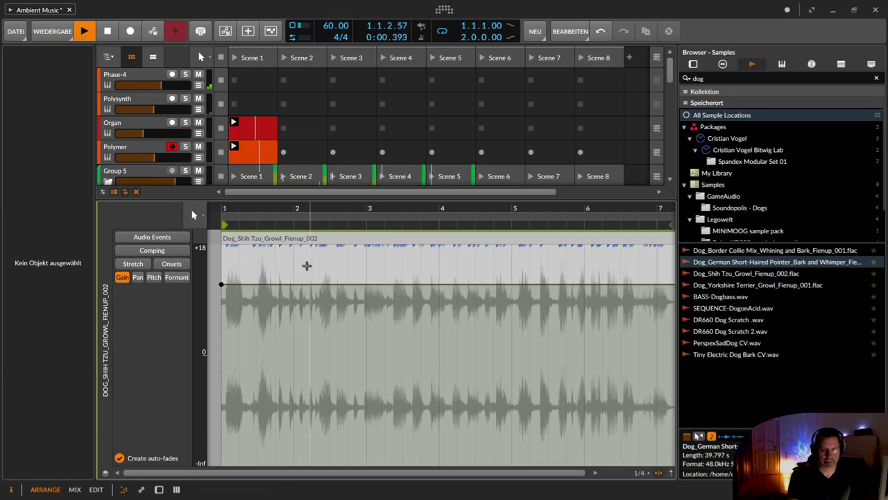
{"action": "left_click", "coordinate": [307, 238]}
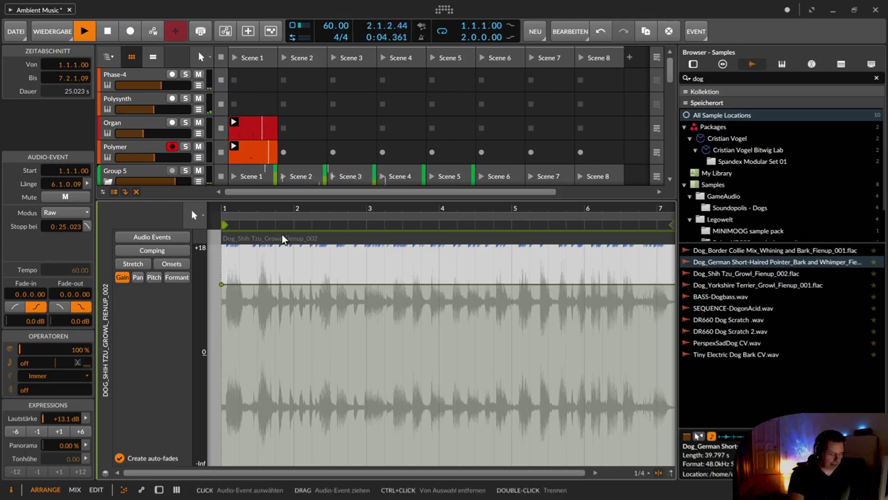
Step: Return to the clip launcher and review the Scene 1 Dog clip's next action, audio event and expression settings
{"action": "key", "text": "d"}
{"action": "scroll", "coordinate": [353, 274], "scroll_direction": "down", "scroll_amount": 3}
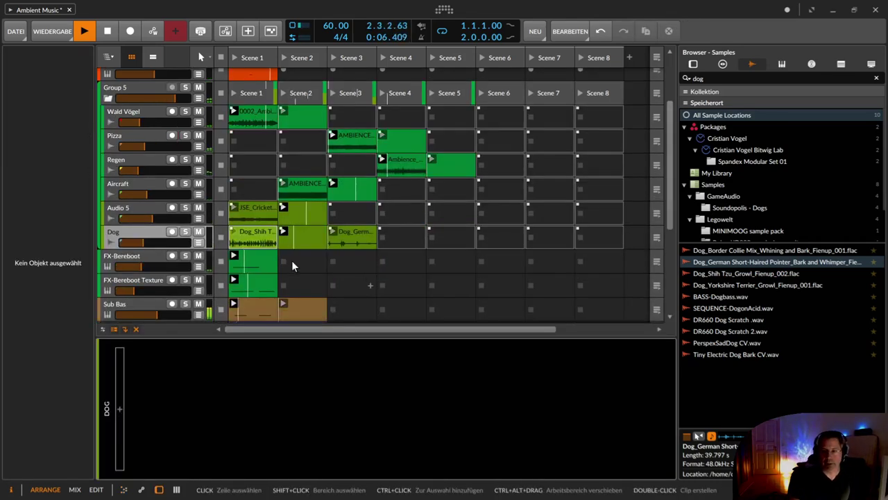
{"action": "left_click", "coordinate": [248, 233]}
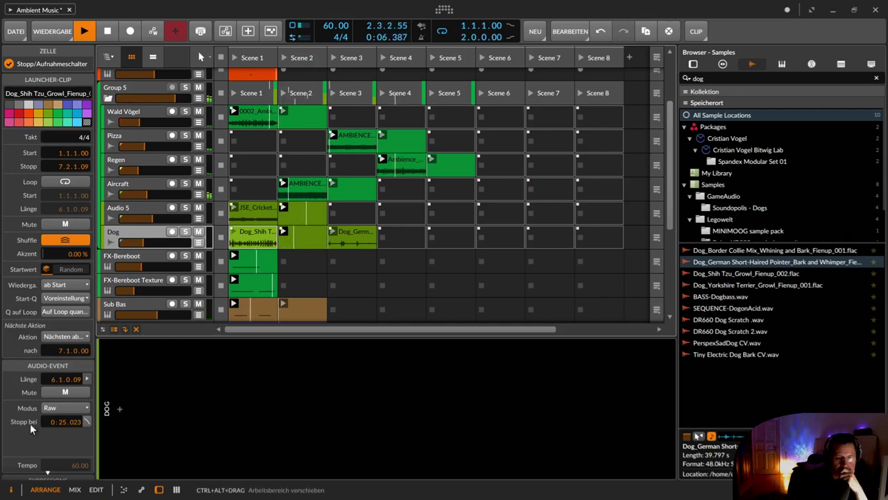
{"action": "scroll", "coordinate": [30, 423], "scroll_direction": "down", "scroll_amount": 2}
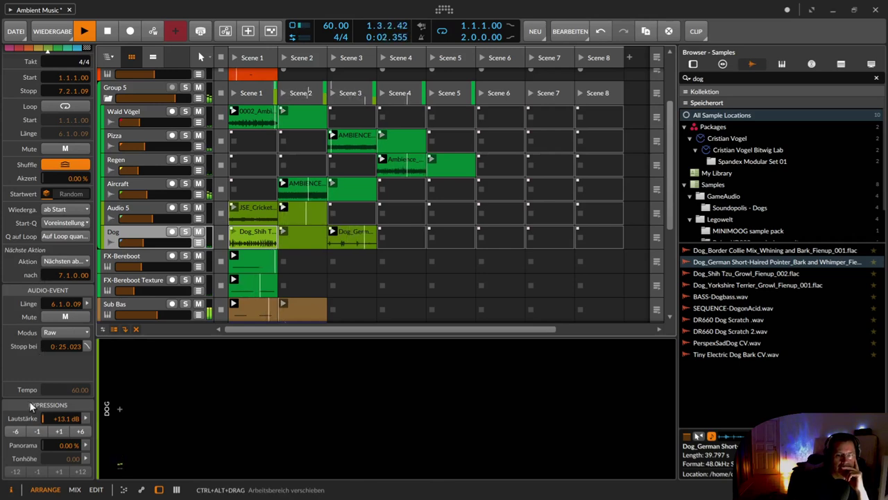
{"action": "scroll", "coordinate": [30, 407], "scroll_direction": "up", "scroll_amount": 3}
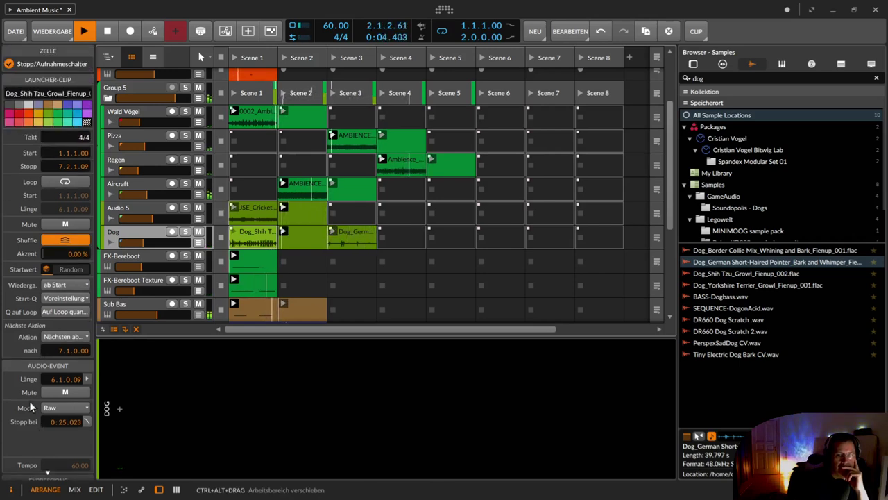
{"action": "scroll", "coordinate": [30, 407], "scroll_direction": "down", "scroll_amount": 3}
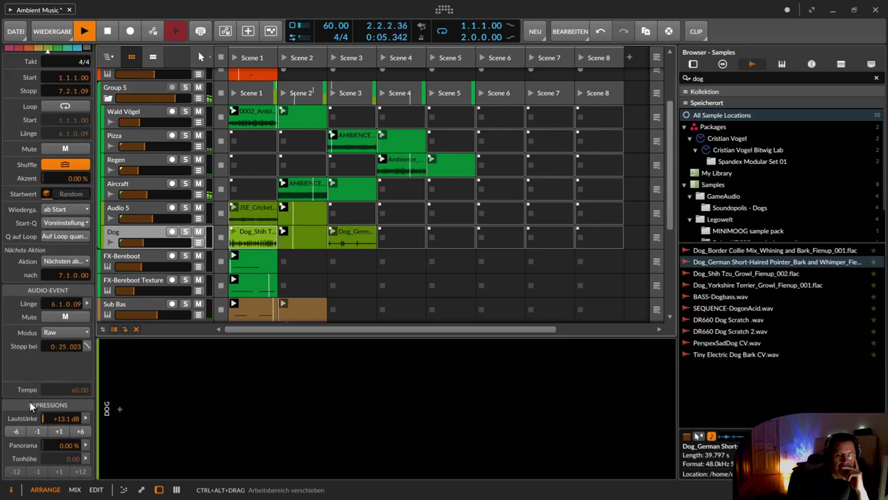
{"action": "double_click", "coordinate": [258, 229]}
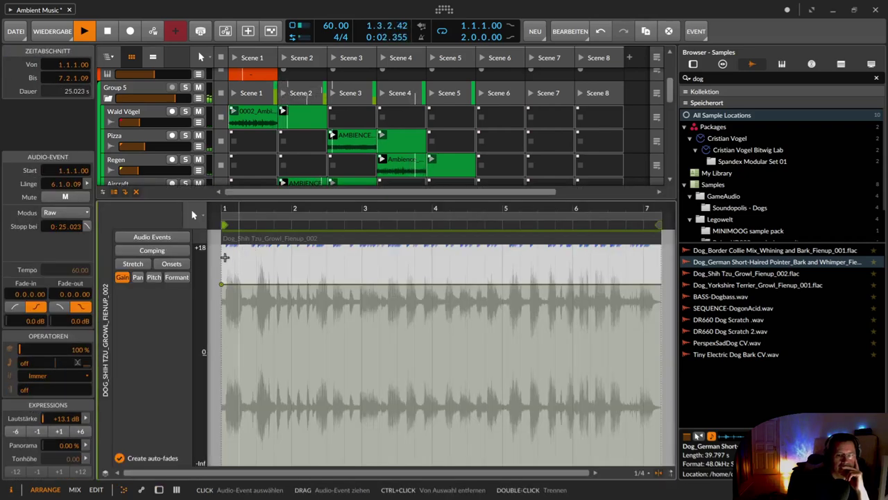
{"action": "left_click", "coordinate": [137, 252]}
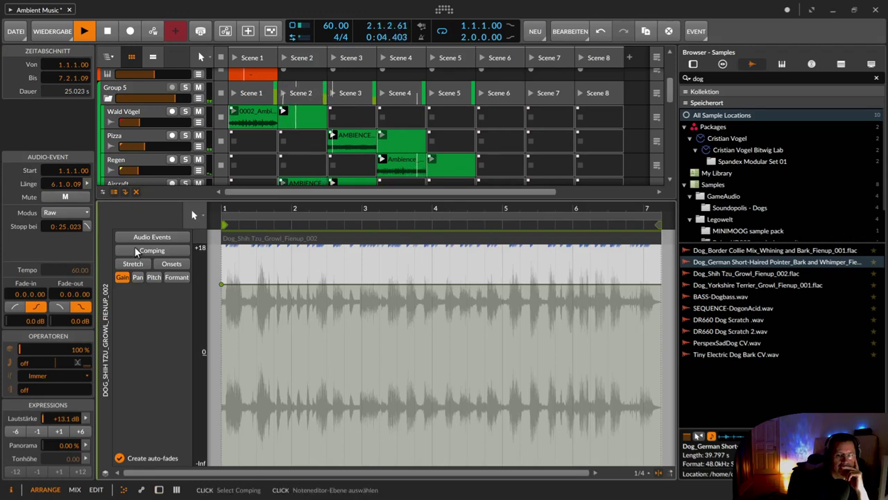
{"action": "left_click", "coordinate": [232, 143]}
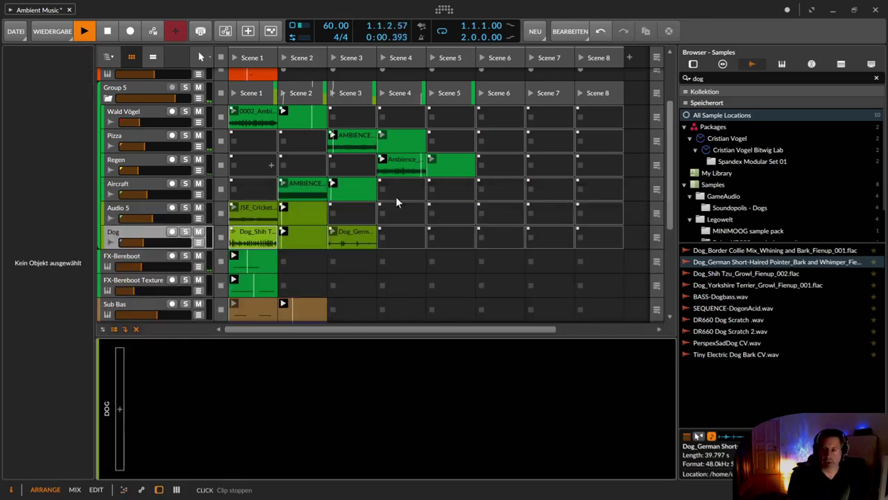
Step: Set the Dog track's Scene 1 growl event panning to 75.2 % and its volume to +12.7 dB
{"action": "left_click", "coordinate": [244, 231]}
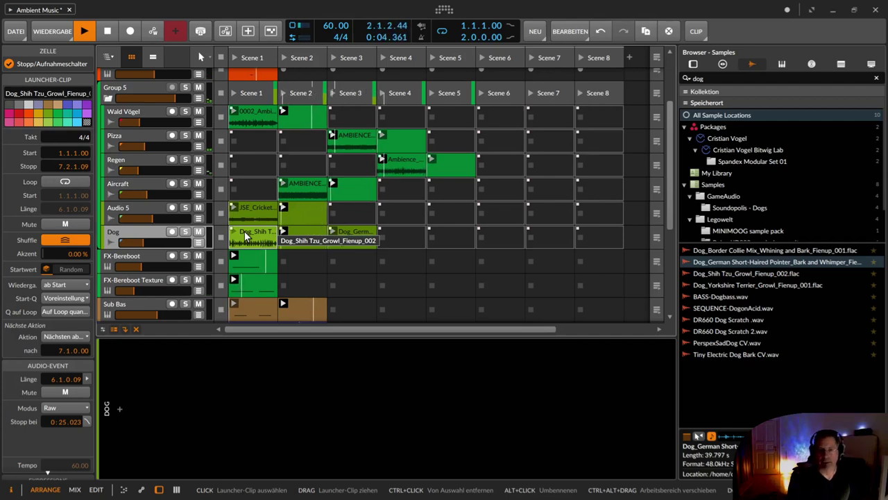
{"action": "double_click", "coordinate": [244, 231]}
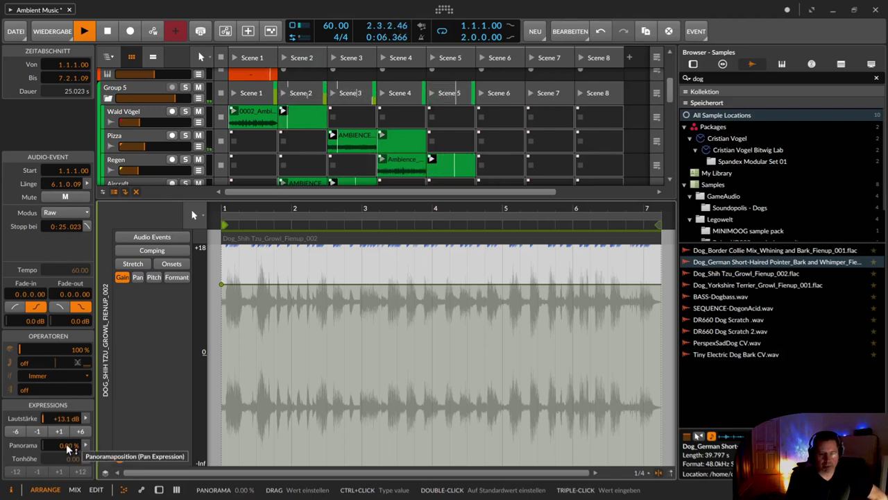
{"action": "left_click_drag", "start_coordinate": [67, 448], "coordinate": [67, 443]}
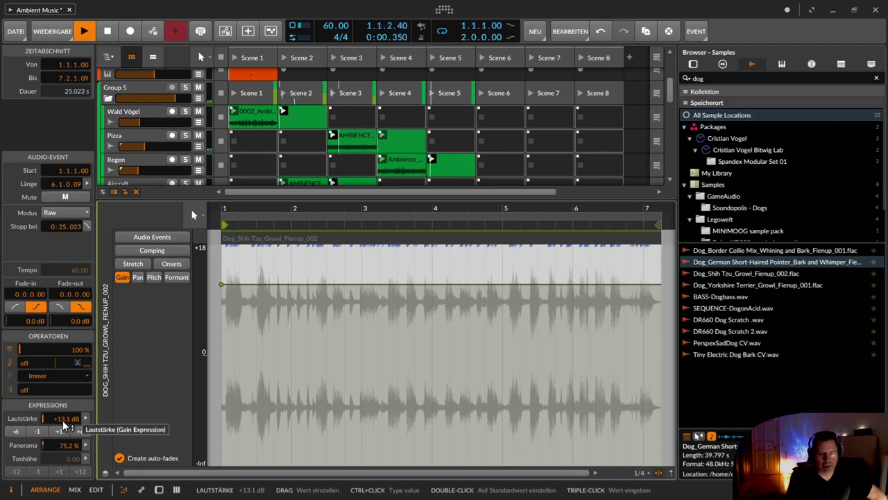
{"action": "mouse_move", "coordinate": [63, 425]}
{"action": "left_mouse_down"}
{"action": "mouse_move", "coordinate": [64, 442]}
{"action": "mouse_move", "coordinate": [64, 426]}
{"action": "left_mouse_up"}
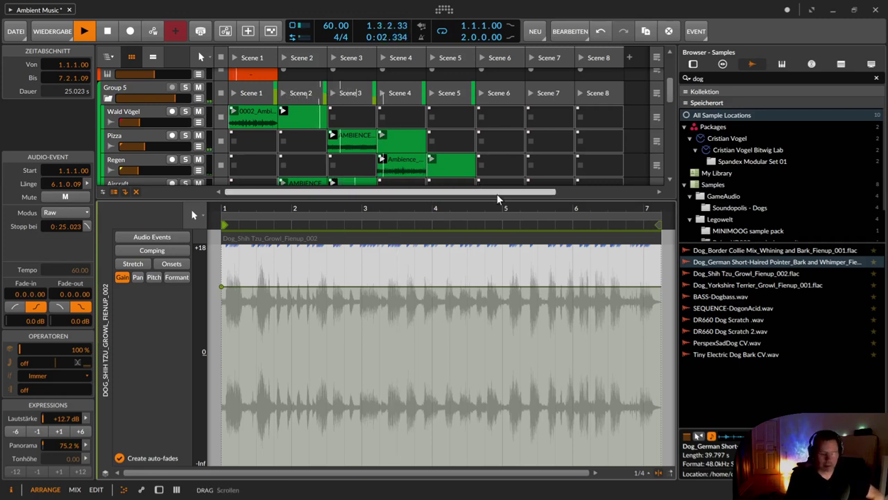
Step: Show the clip launcher at full height without the editor or device view, and save the project
{"action": "key", "text": "d"}
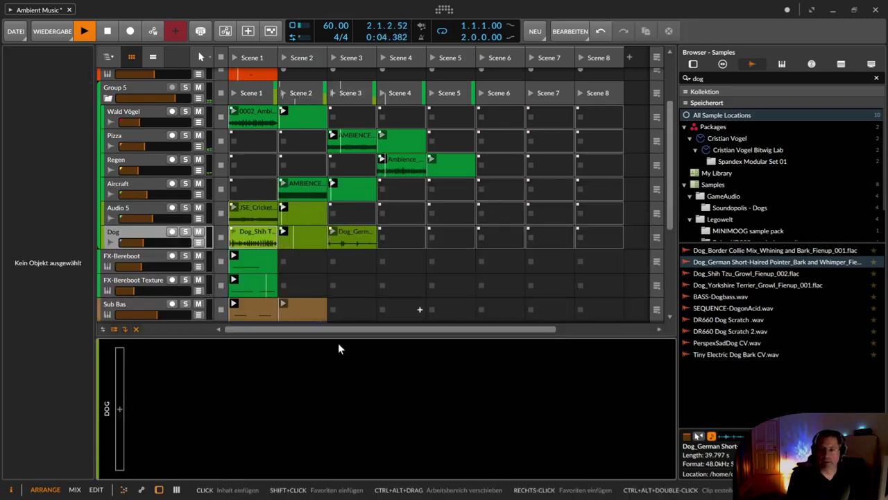
{"action": "key", "text": "d"}
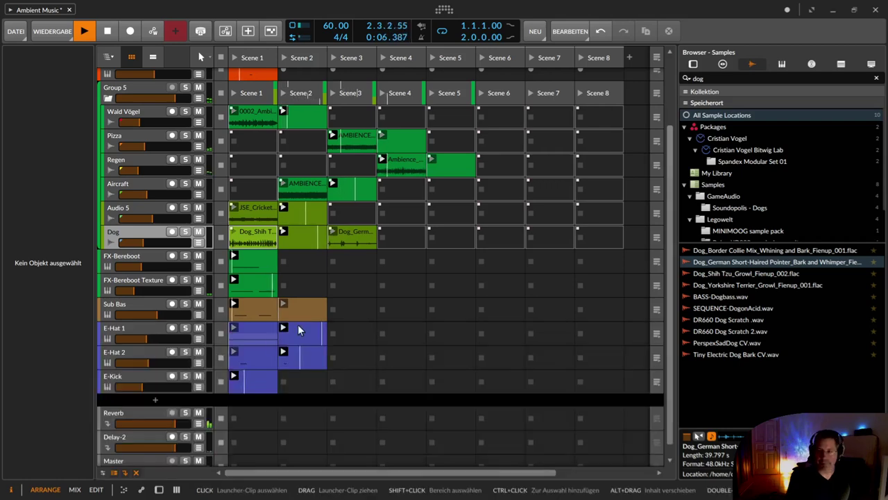
{"action": "scroll", "coordinate": [282, 152], "scroll_direction": "up", "scroll_amount": 2}
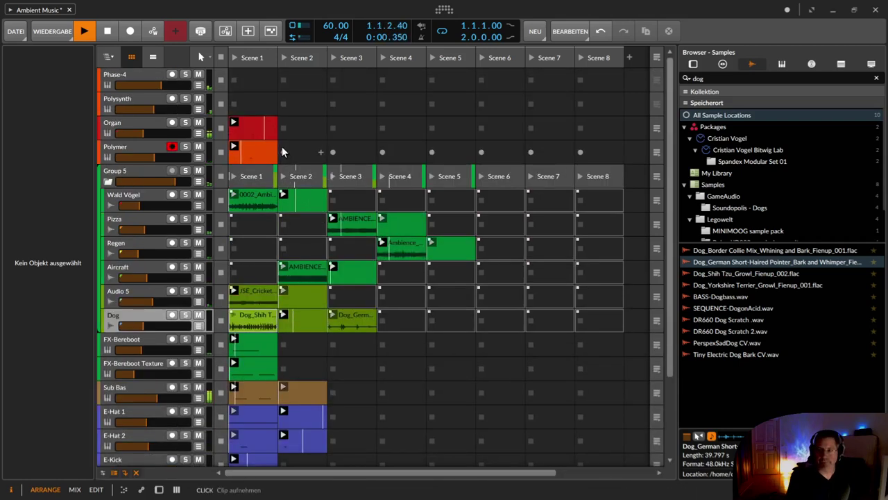
{"action": "key", "text": "ctrl+s"}
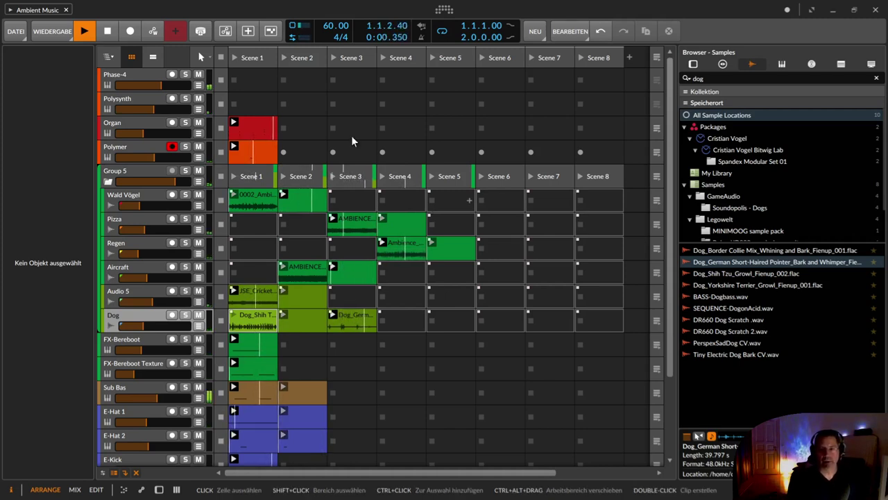
Step: Rename the Polymer track as Jooooooo
{"action": "left_click", "coordinate": [136, 146]}
{"action": "double_click", "coordinate": [135, 145]}
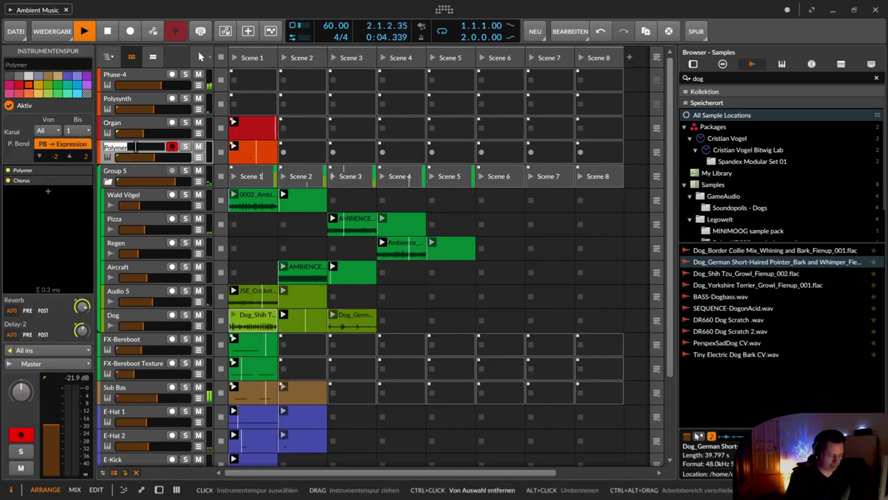
{"action": "type", "text": "Jooooooo"}
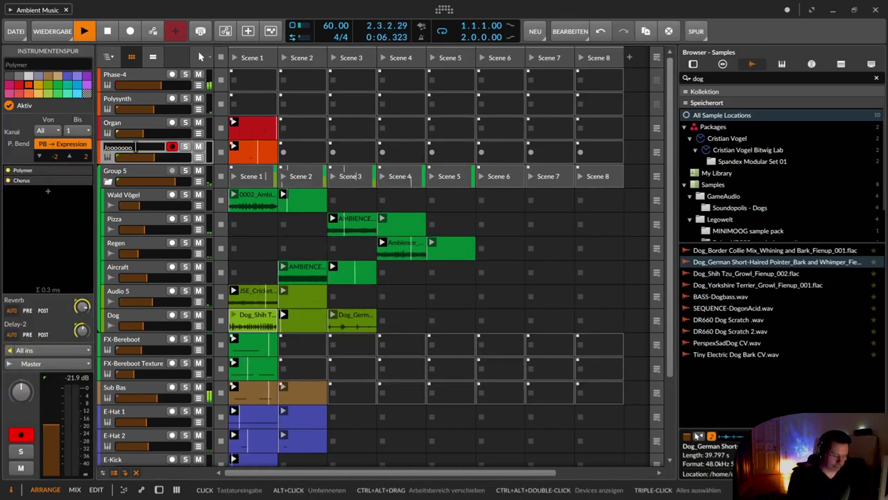
{"action": "type", "text": "o"}
{"action": "key", "text": "Return"}
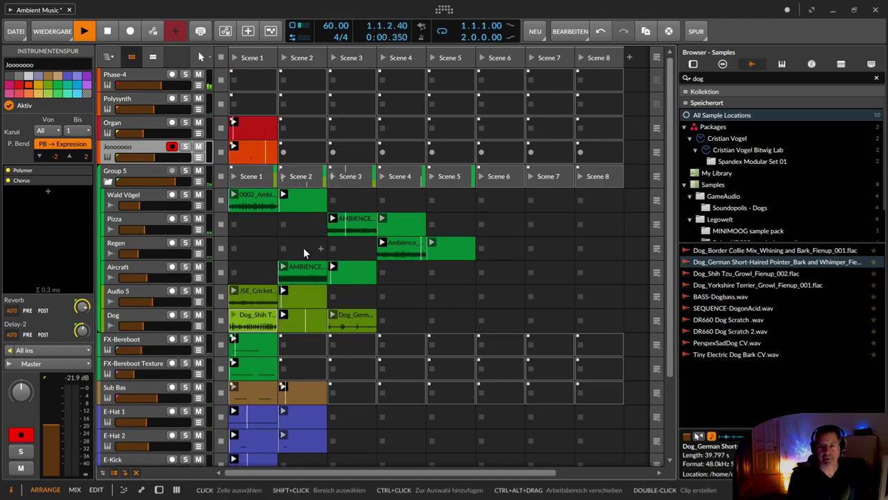
Step: Rename the Group 5 group track as Ambiente
{"action": "left_click", "coordinate": [126, 170]}
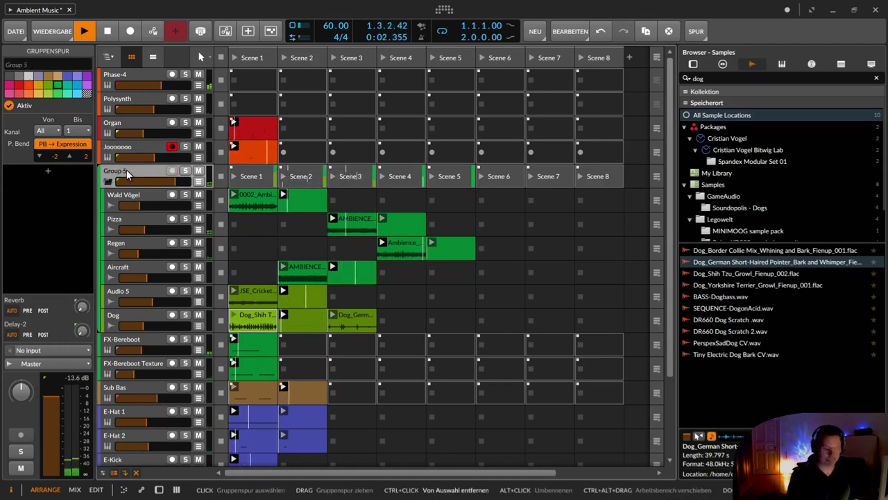
{"action": "double_click", "coordinate": [126, 169]}
{"action": "type", "text": "Ambience"}
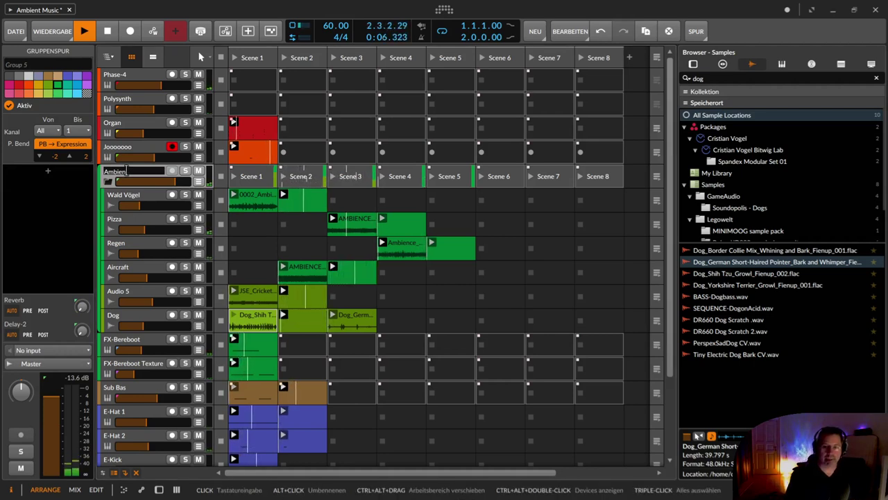
{"action": "key", "text": "Return"}
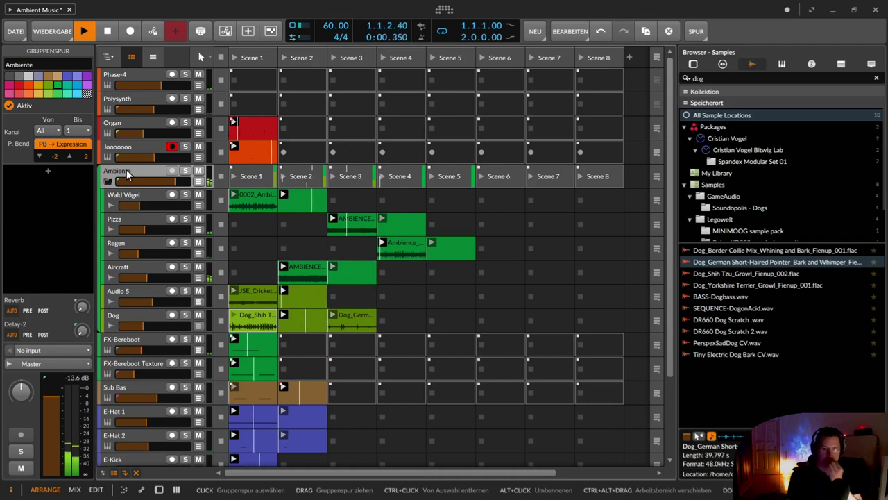
Step: Colour the Audio 5 and Dog tracks the same green as the other tracks in the Ambiente group
{"action": "left_click", "coordinate": [127, 291]}
{"action": "left_click", "coordinate": [60, 90]}
{"action": "left_click", "coordinate": [121, 316]}
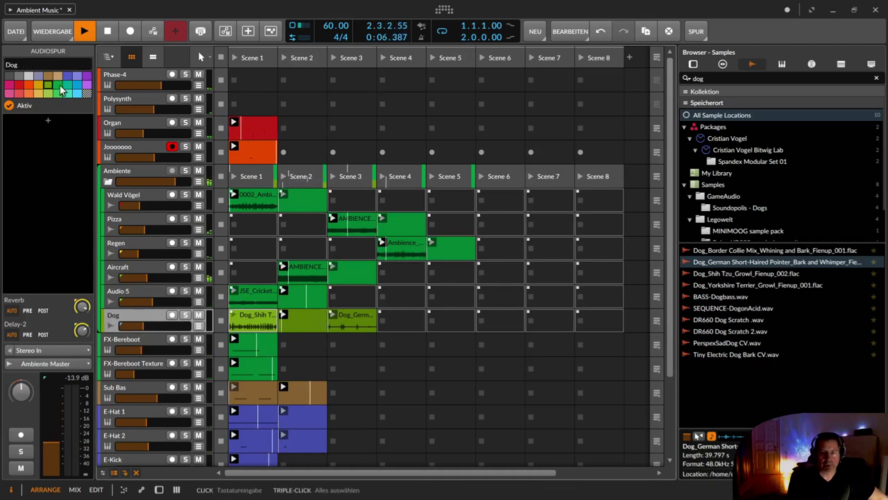
{"action": "left_click", "coordinate": [60, 91]}
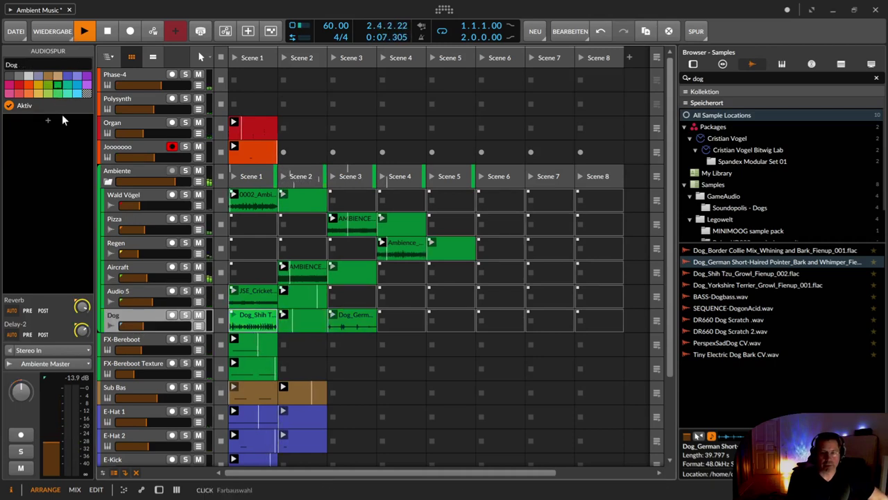
Step: Examine the device chains of the Phase-4 and Polysynth tracks, expanding the Note Latch and Polysynth devices
{"action": "left_click", "coordinate": [145, 338]}
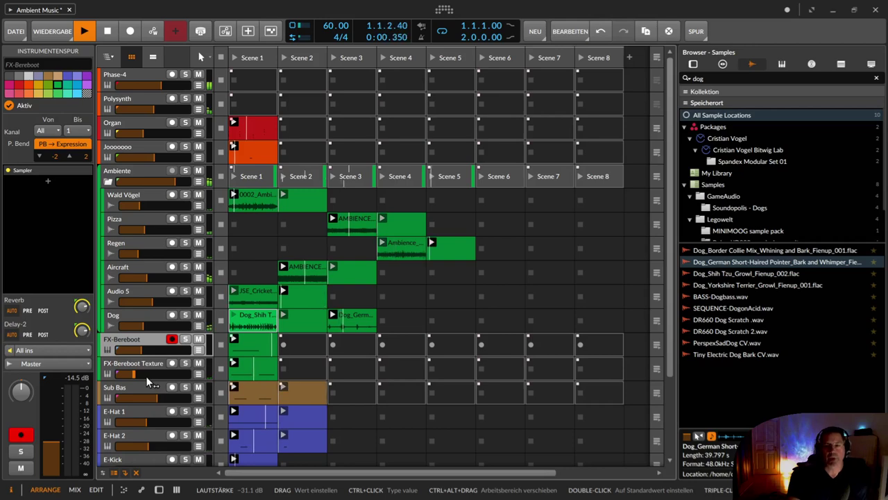
{"action": "left_click", "coordinate": [149, 75]}
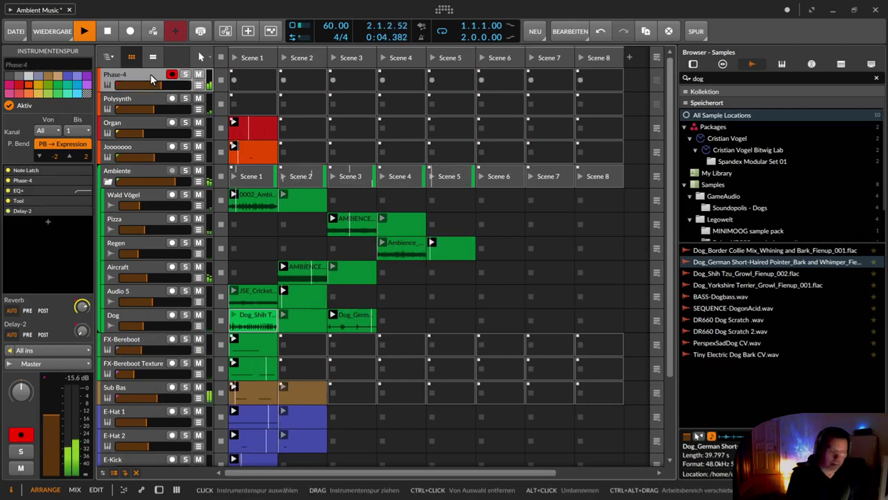
{"action": "key", "text": "d"}
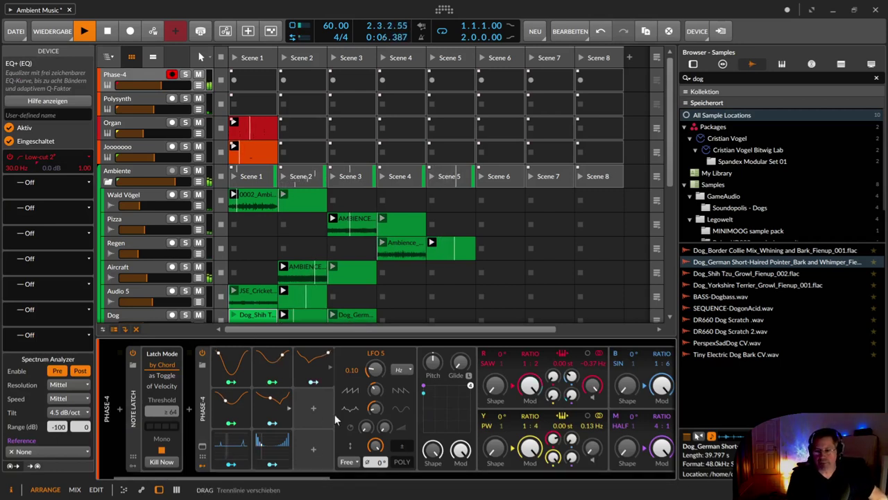
{"action": "left_click_drag", "start_coordinate": [325, 476], "coordinate": [417, 495]}
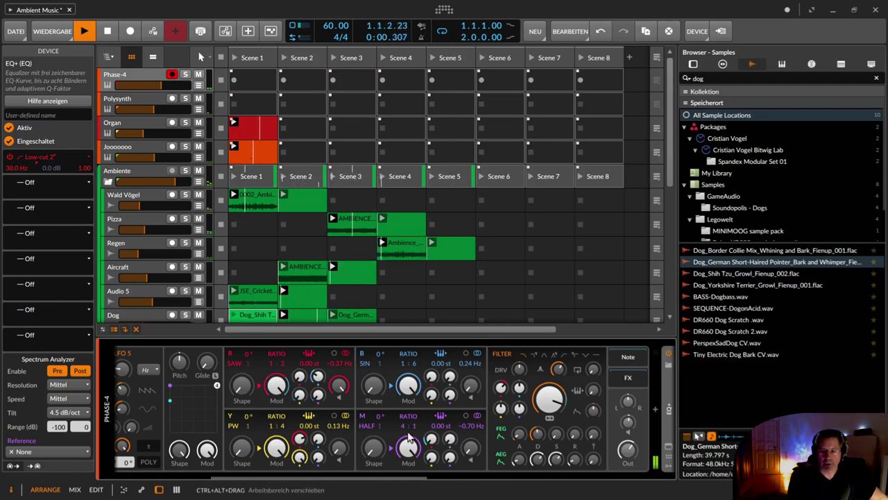
{"action": "left_click", "coordinate": [139, 98]}
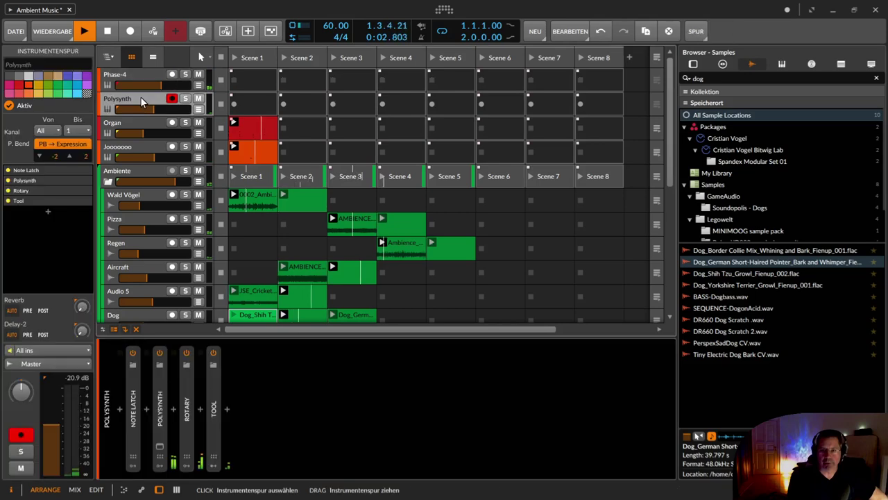
{"action": "double_click", "coordinate": [135, 406]}
{"action": "double_click", "coordinate": [206, 407]}
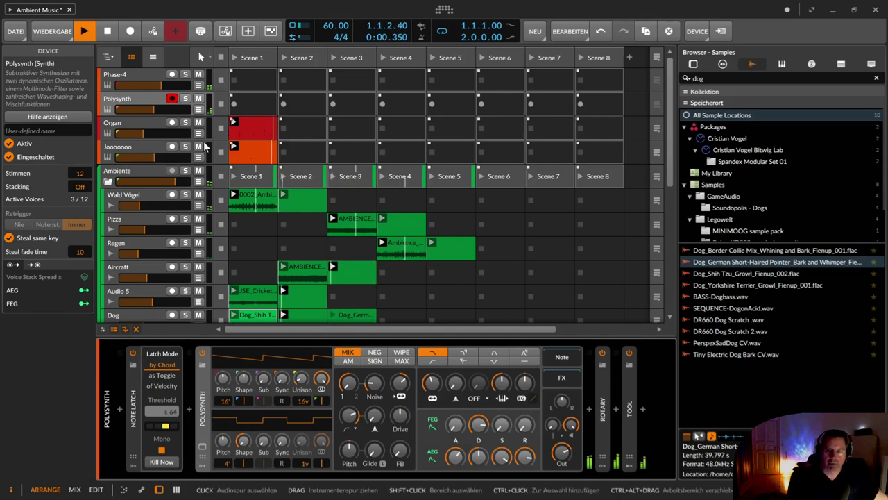
Step: Review the Organ and Jooooooo devices, the Jooooooo Scene 1 notes, and the samplers on FX-Bereboot and FX-Bereboot Texture
{"action": "left_click", "coordinate": [144, 125]}
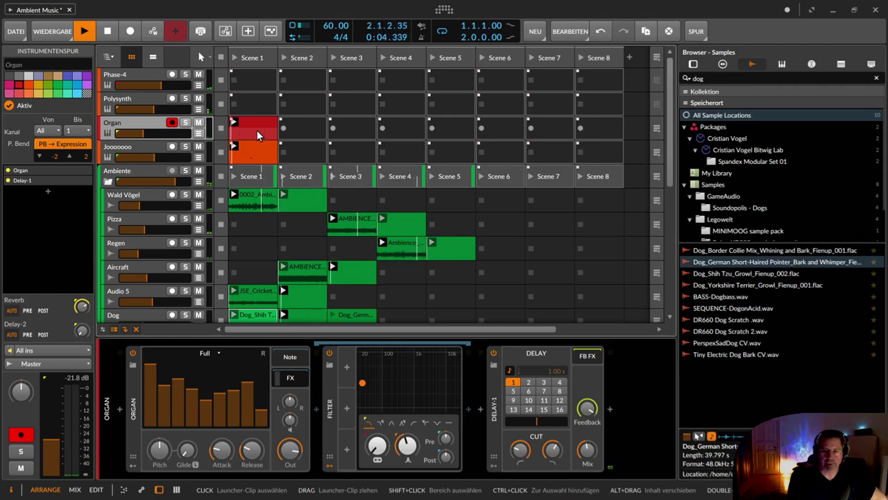
{"action": "left_click", "coordinate": [142, 152]}
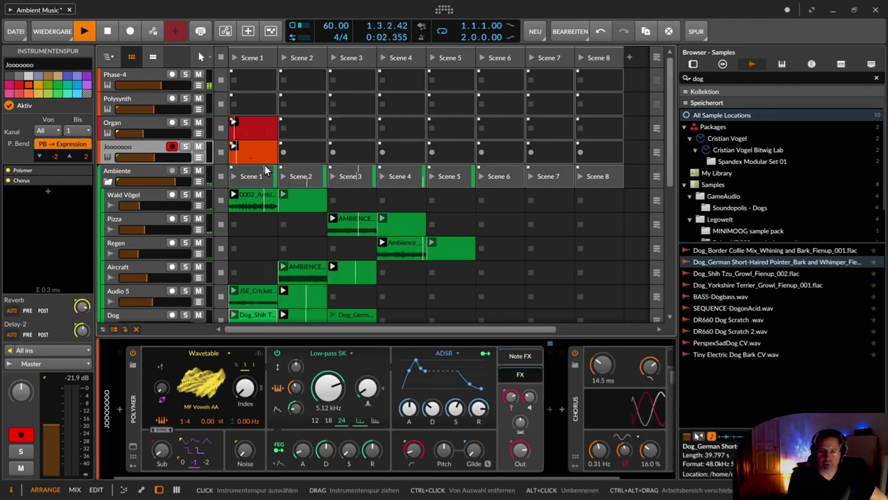
{"action": "double_click", "coordinate": [258, 153]}
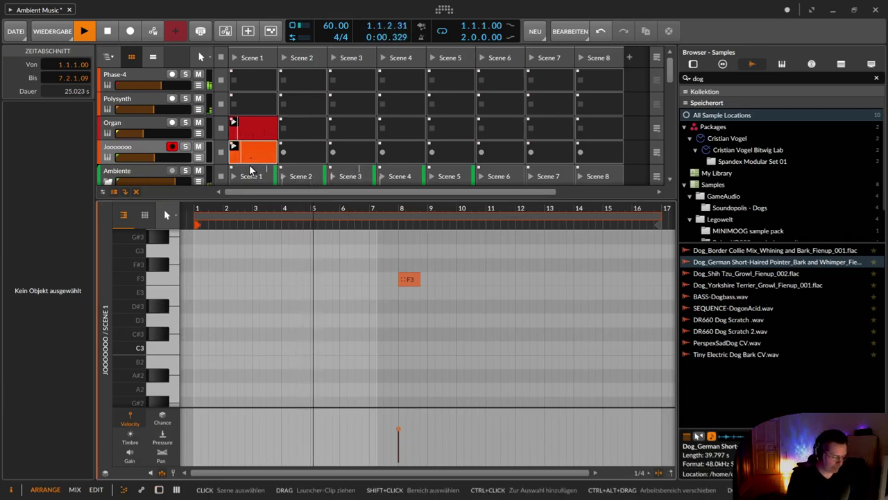
{"action": "key", "text": "e"}
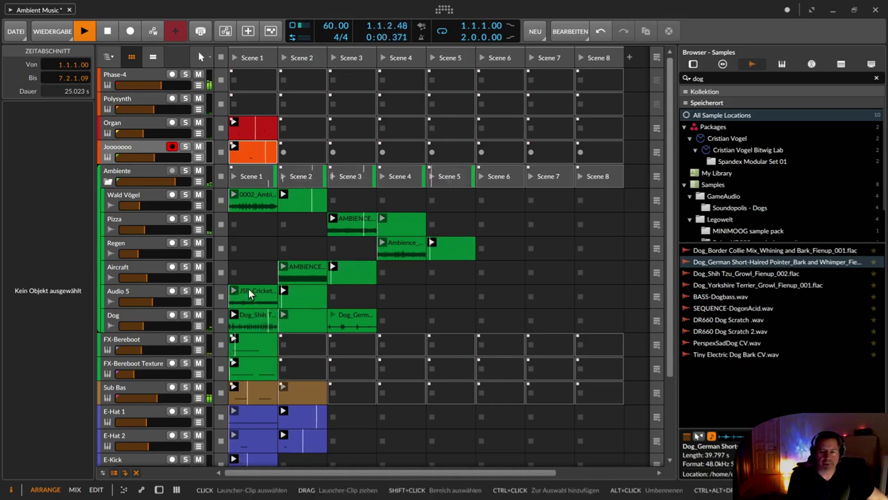
{"action": "left_click", "coordinate": [115, 345]}
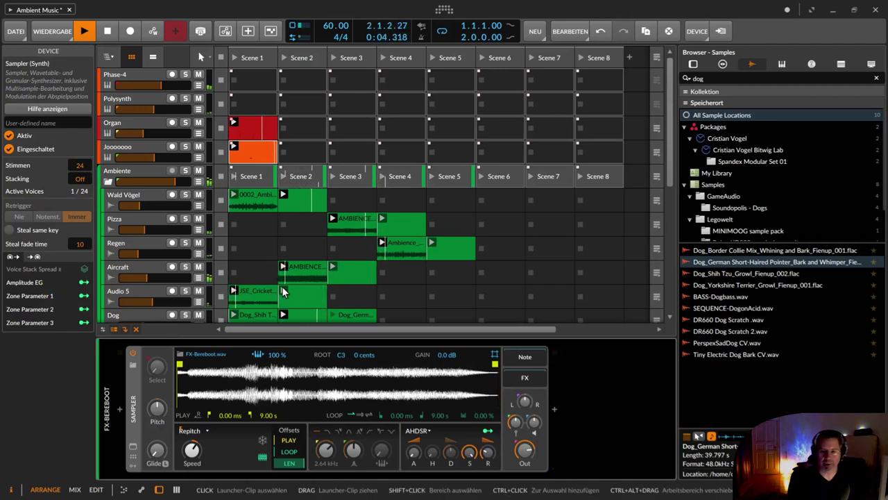
{"action": "scroll", "coordinate": [282, 286], "scroll_direction": "down", "scroll_amount": 5}
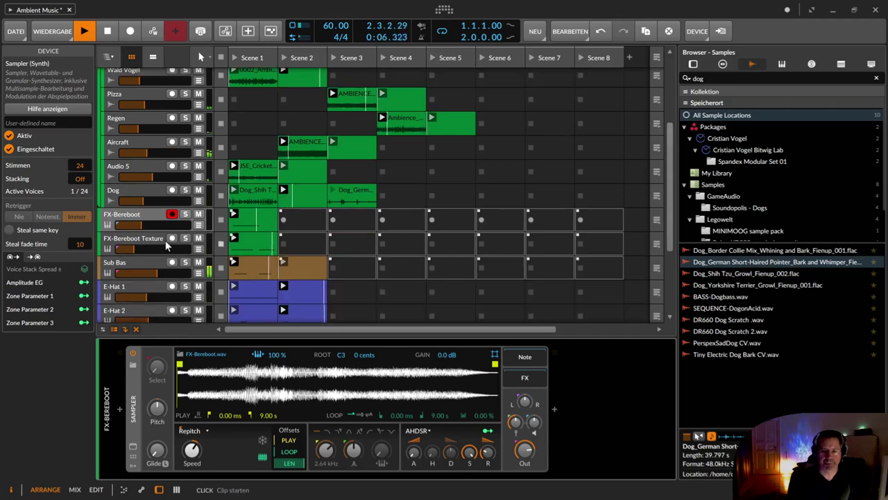
{"action": "left_click", "coordinate": [141, 237]}
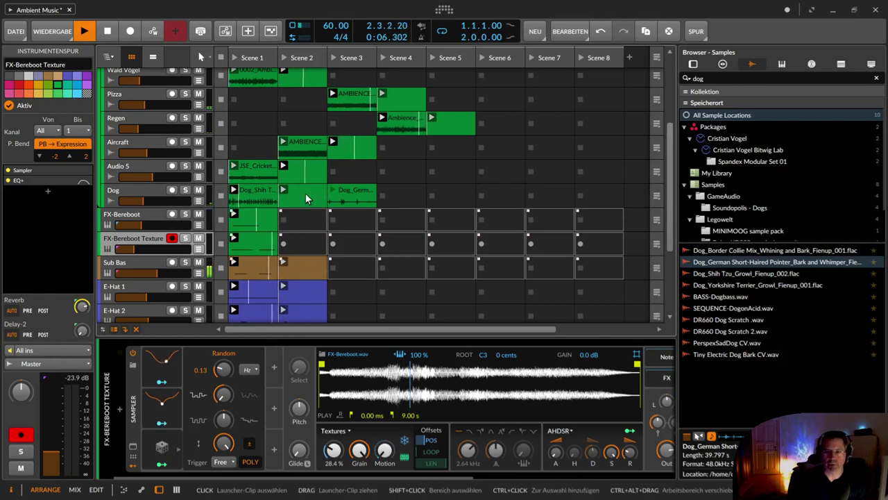
Step: Set the Dog track's empty Scene 2 clip to trigger its next action after 22.0.0.00
{"action": "double_click", "coordinate": [305, 198]}
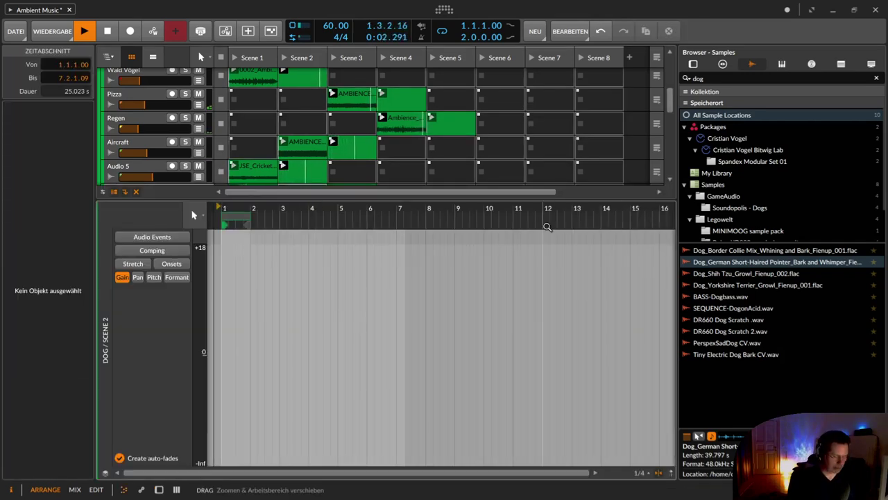
{"action": "key", "text": "e"}
{"action": "left_click", "coordinate": [310, 227]}
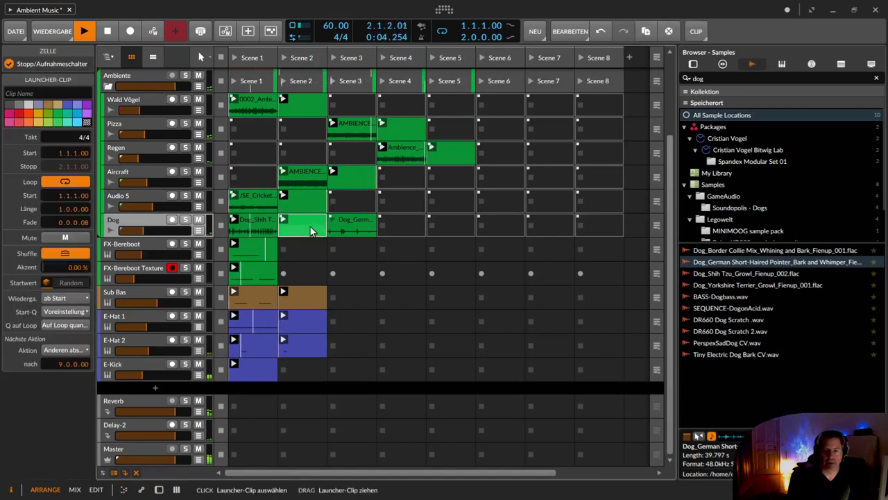
{"action": "left_click_drag", "start_coordinate": [61, 364], "coordinate": [61, 323]}
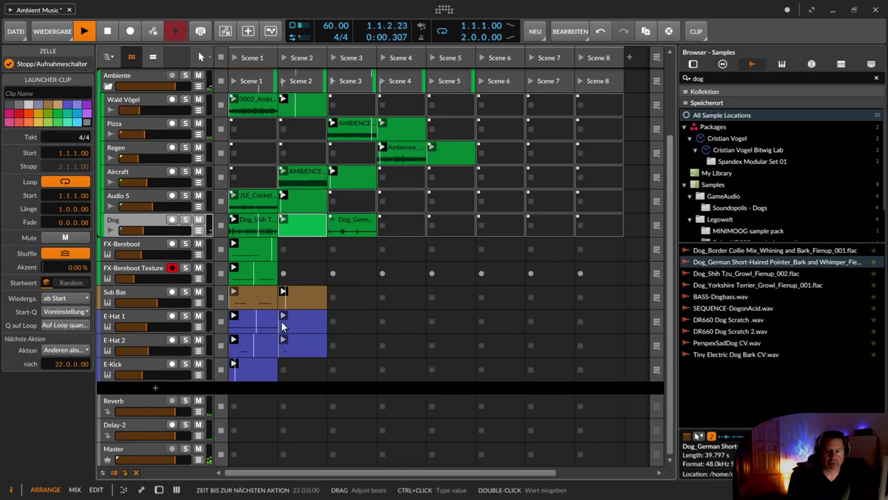
Step: Launch the Dog track's empty Scene 2 clip and select the Scene 1 cricket clip on Audio 5
{"action": "left_click", "coordinate": [283, 220]}
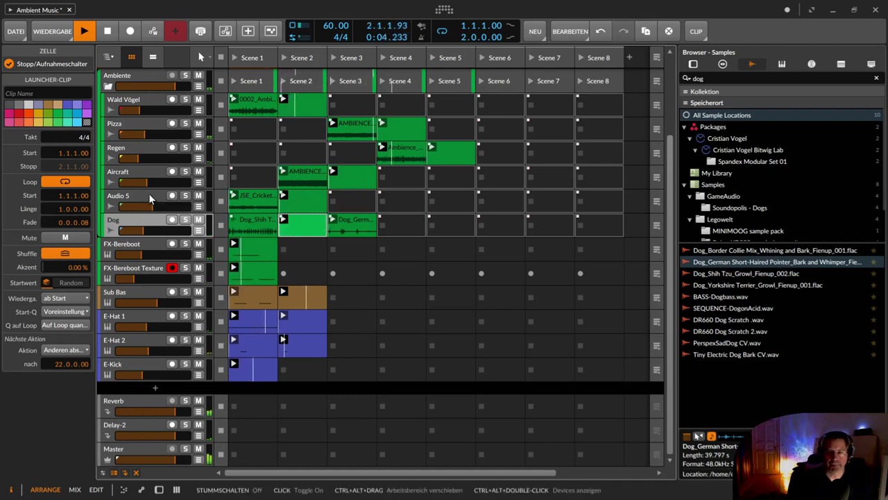
{"action": "left_click", "coordinate": [253, 197]}
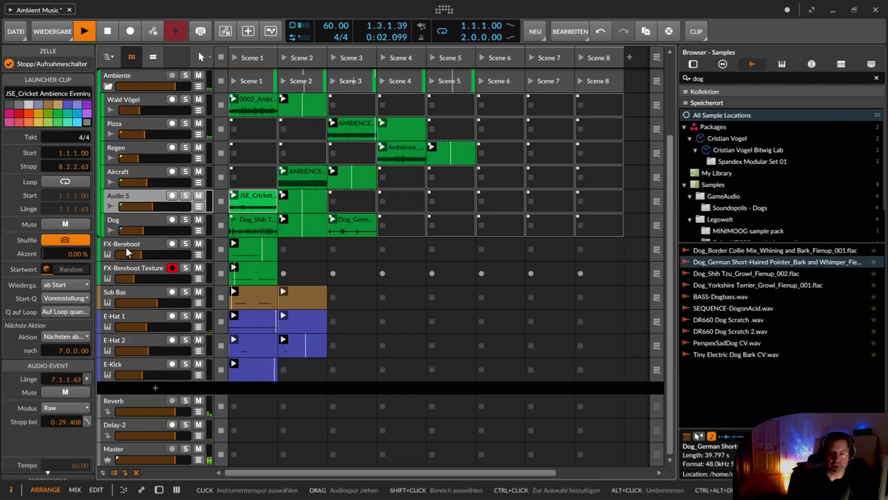
Step: Review the device chains of FX-Bereboot Texture and Sub Bas, plus the notes in Sub Bas's Scene 1 clip
{"action": "left_click", "coordinate": [123, 269]}
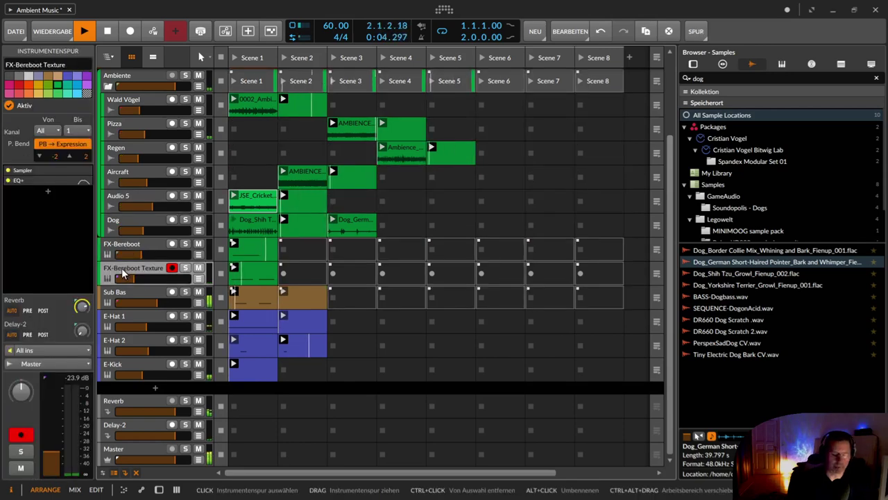
{"action": "key", "text": "d"}
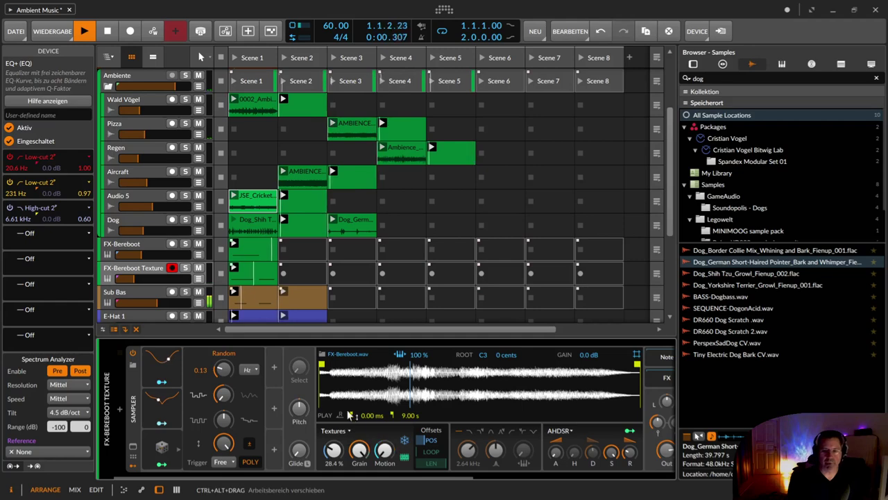
{"action": "scroll", "coordinate": [128, 243], "scroll_direction": "down", "scroll_amount": 3}
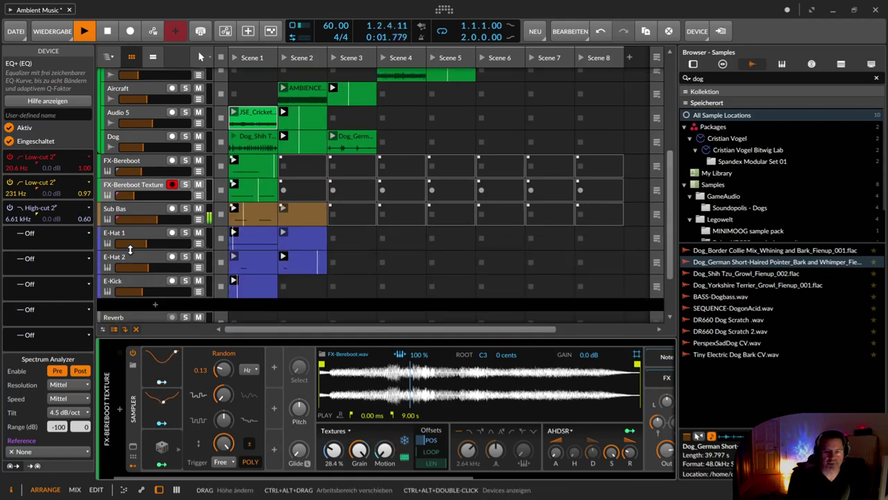
{"action": "left_click", "coordinate": [135, 204]}
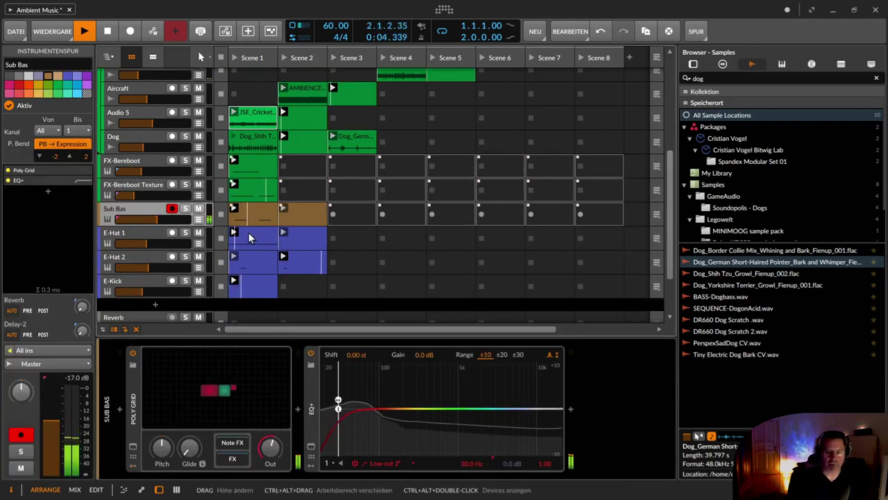
{"action": "double_click", "coordinate": [252, 211]}
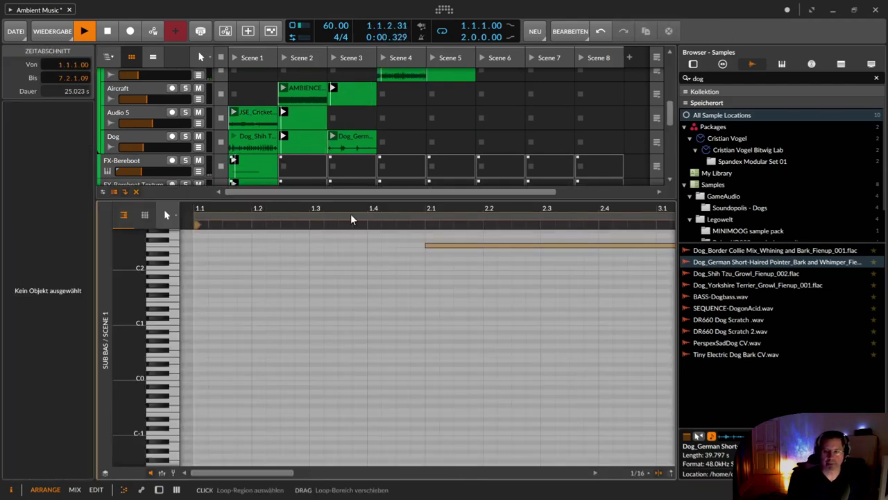
{"action": "left_click_drag", "start_coordinate": [331, 200], "coordinate": [331, 281]}
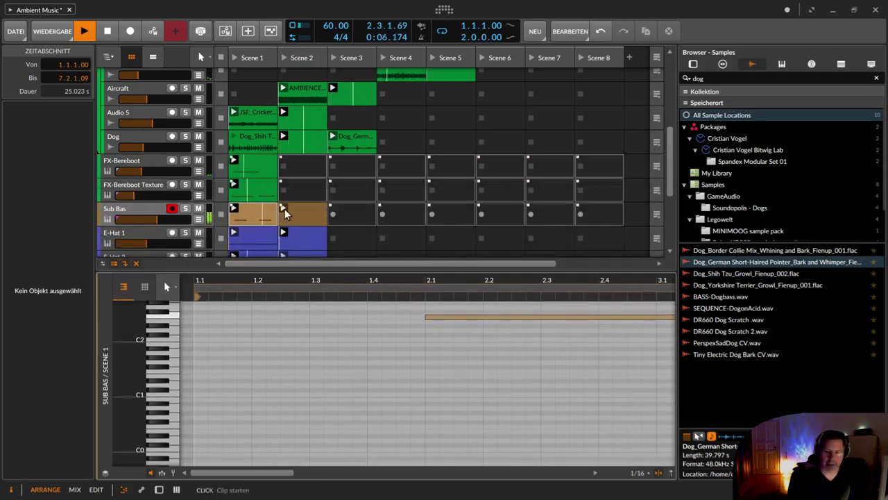
Step: Examine the E-Hat 1 devices, the F2 note in its Scene 2 clip, and the E-Hat 2 device chain
{"action": "key", "text": "d"}
{"action": "left_click", "coordinate": [135, 232]}
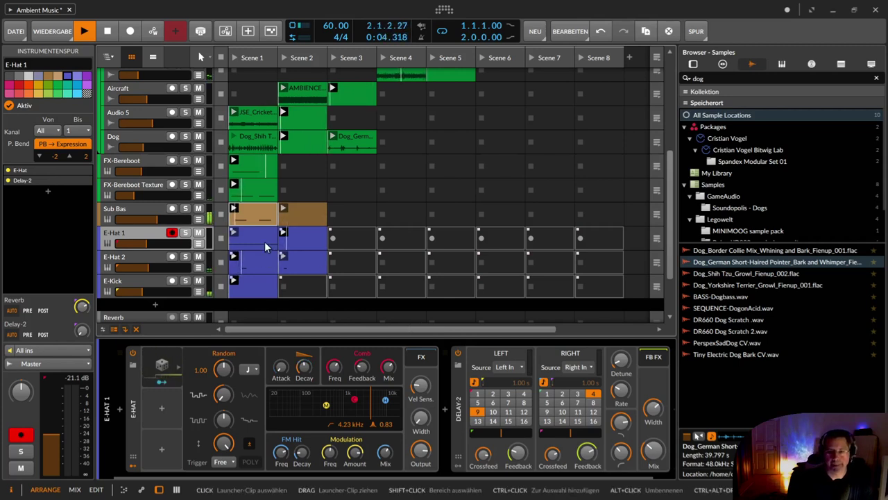
{"action": "left_click", "coordinate": [300, 237]}
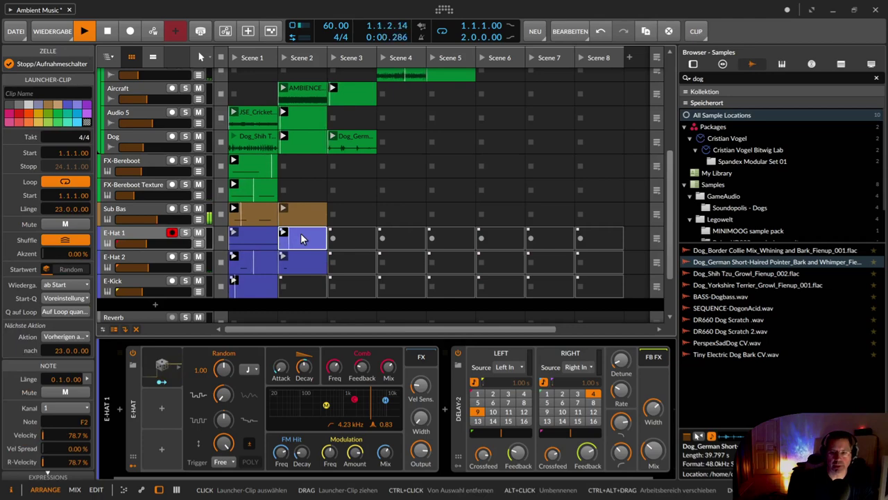
{"action": "double_click", "coordinate": [300, 234]}
{"action": "left_click", "coordinate": [445, 350]}
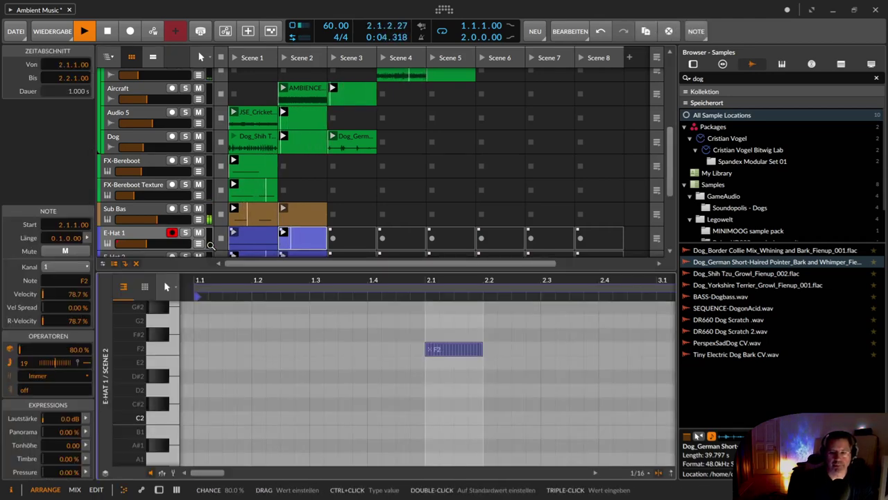
{"action": "scroll", "coordinate": [208, 243], "scroll_direction": "down", "scroll_amount": 3}
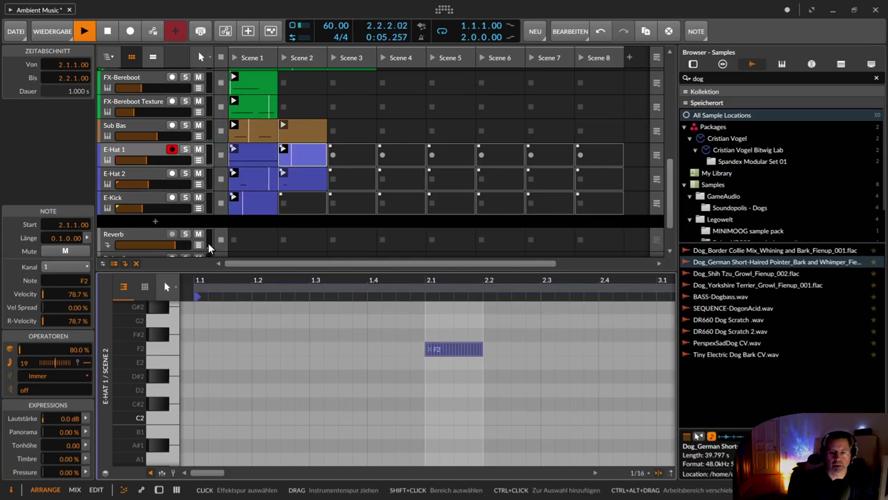
{"action": "left_click", "coordinate": [150, 173]}
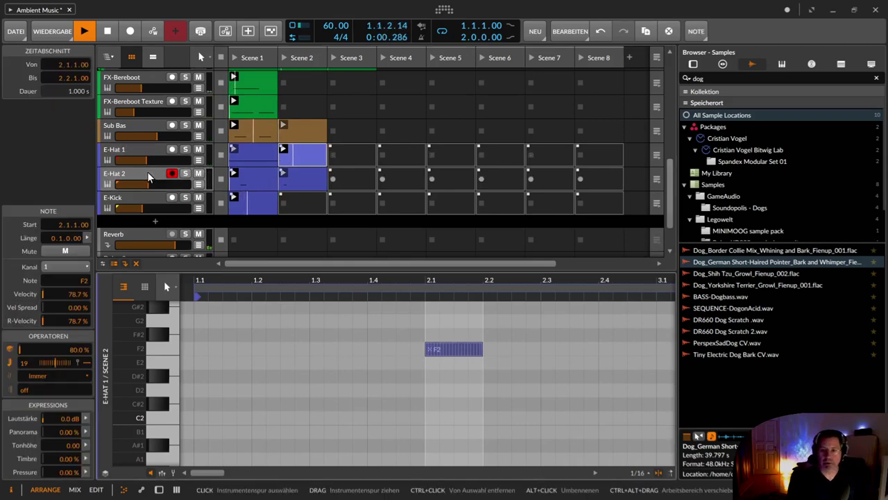
{"action": "key", "text": "d"}
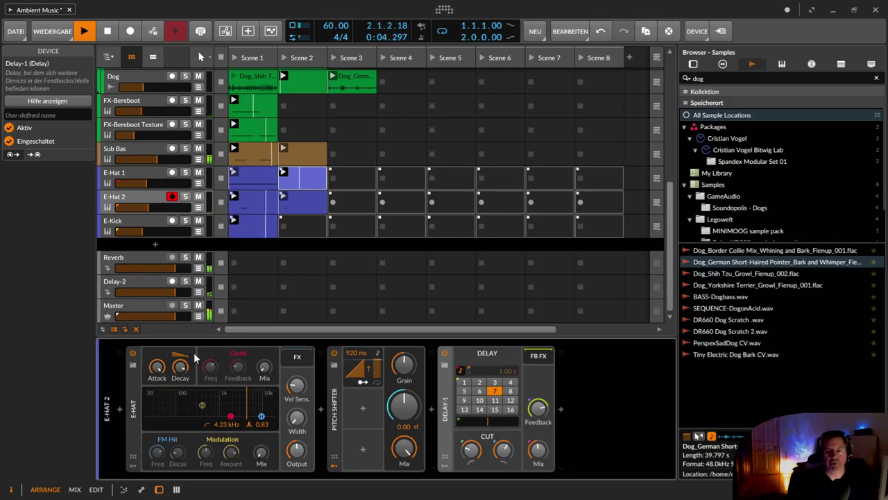
Step: Rebalance the E-Hat 2 track's volume and turn up its Delay-2 send
{"action": "left_click", "coordinate": [150, 197]}
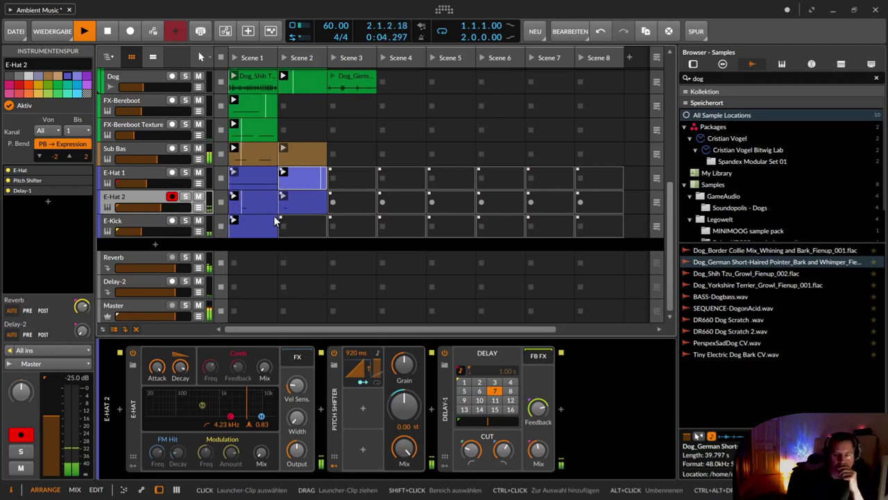
{"action": "left_click_drag", "start_coordinate": [166, 214], "coordinate": [144, 214]}
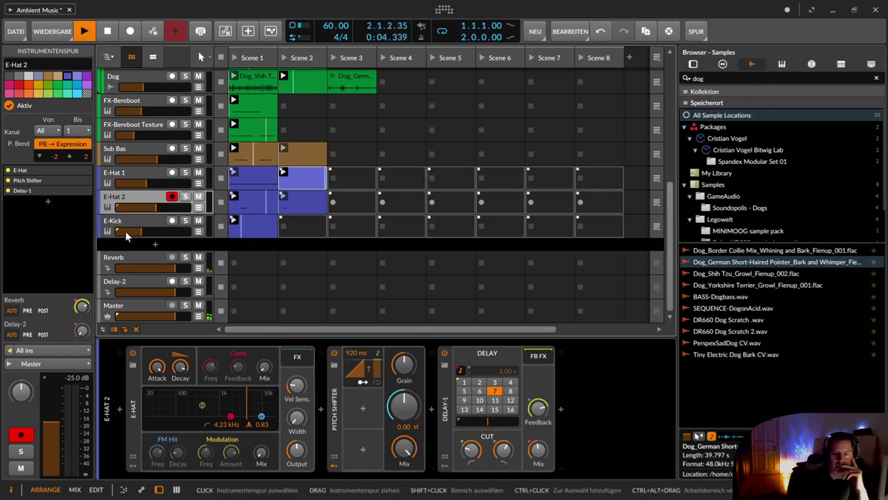
{"action": "left_click_drag", "start_coordinate": [78, 334], "coordinate": [78, 335]}
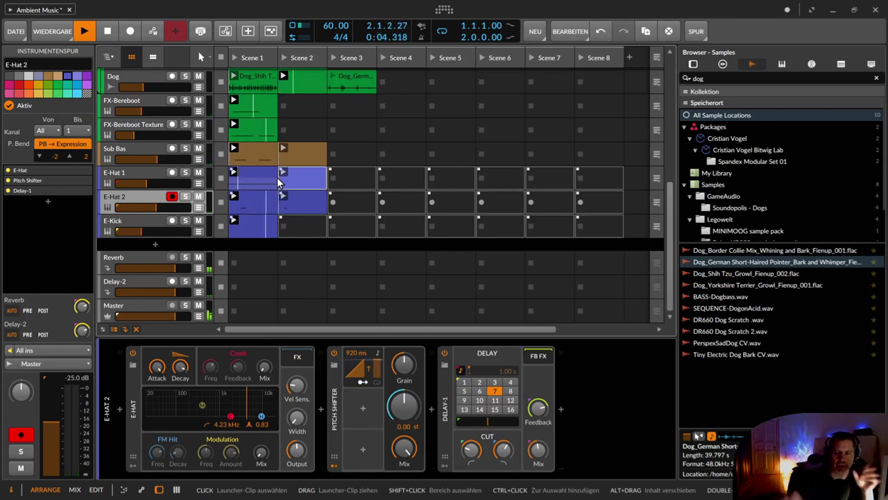
Step: Inspect the E-Kick device and its Scene 1 clip, and raise the E-Kick track's volume
{"action": "left_click", "coordinate": [144, 222]}
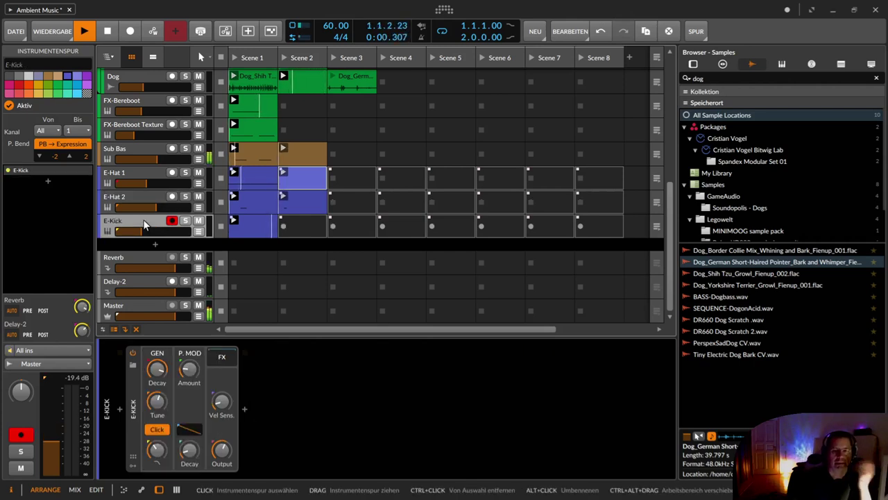
{"action": "left_click", "coordinate": [251, 222]}
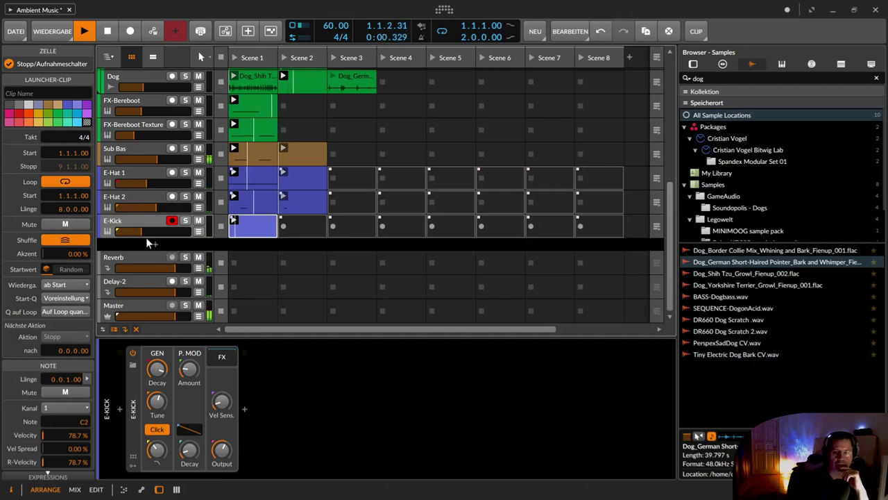
{"action": "left_click", "coordinate": [136, 220]}
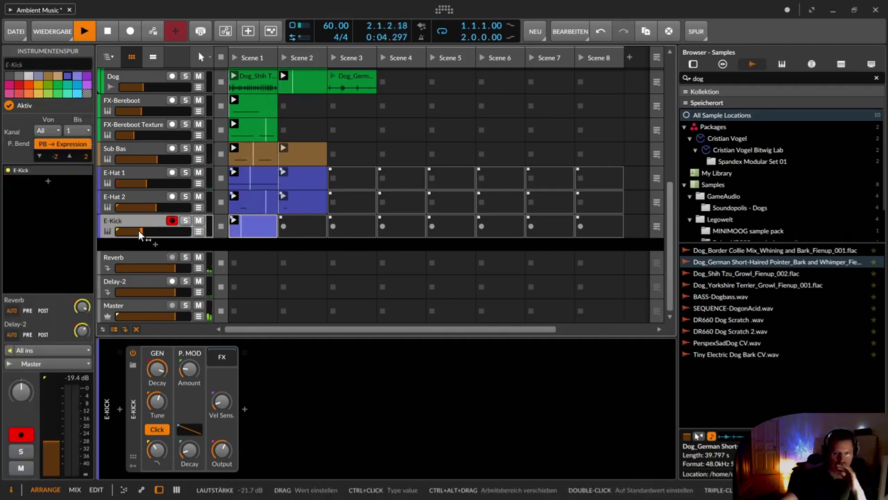
{"action": "scroll", "coordinate": [138, 232], "scroll_direction": "up", "scroll_amount": 3}
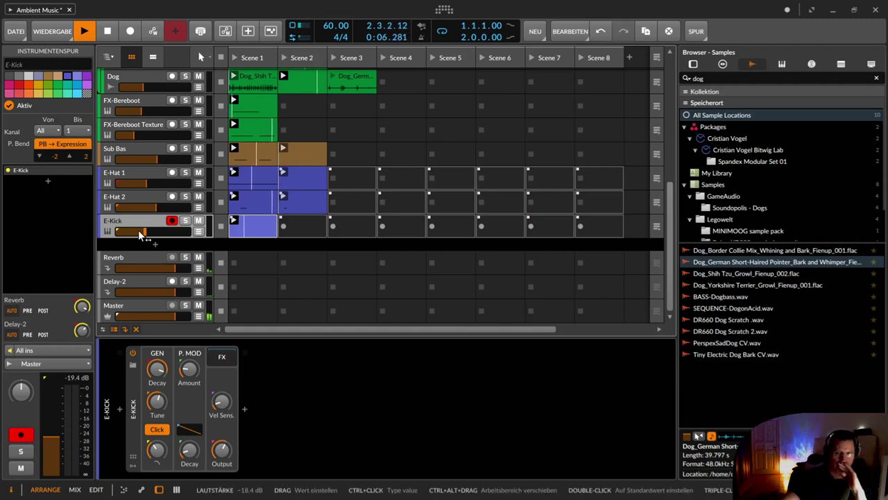
{"action": "scroll", "coordinate": [138, 231], "scroll_direction": "up", "scroll_amount": 3}
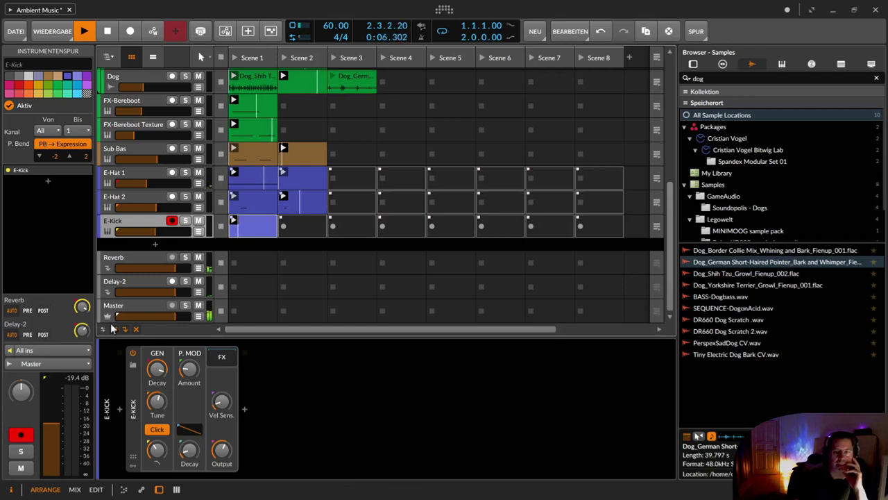
Step: Review the devices on the Reverb and Delay-2 effect tracks and return to the E-Kick track
{"action": "left_click", "coordinate": [154, 265]}
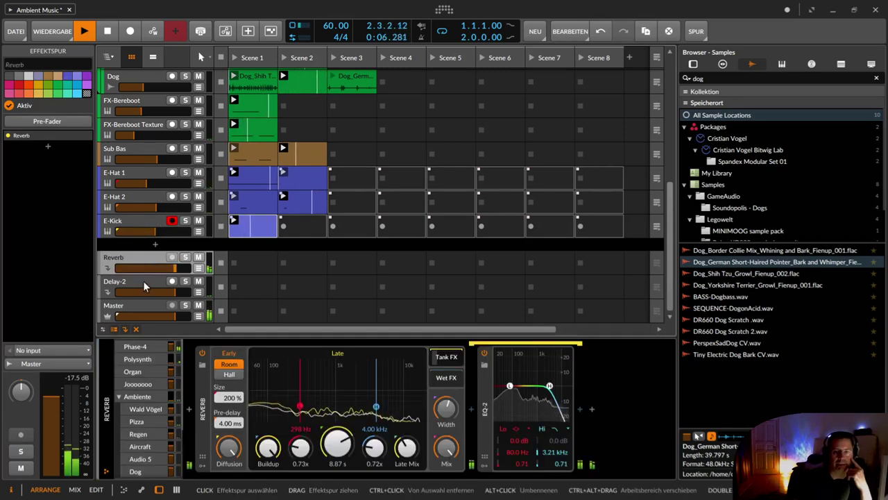
{"action": "left_click", "coordinate": [142, 287]}
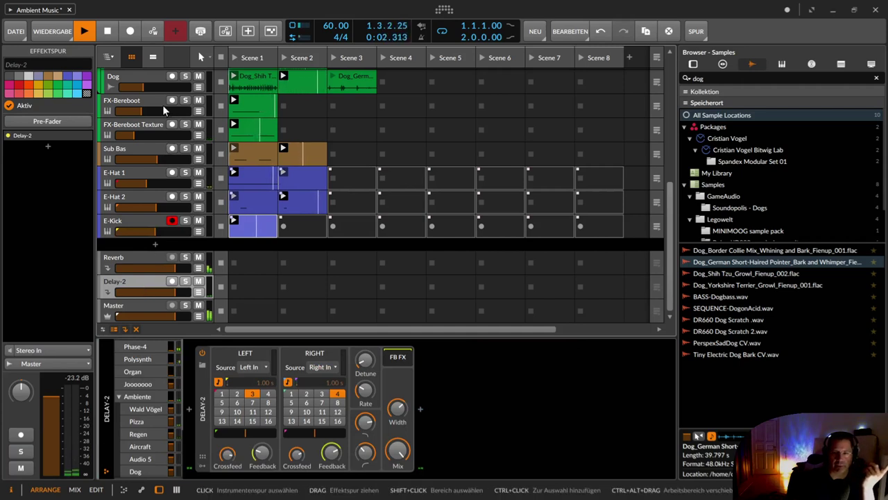
{"action": "left_click", "coordinate": [136, 220]}
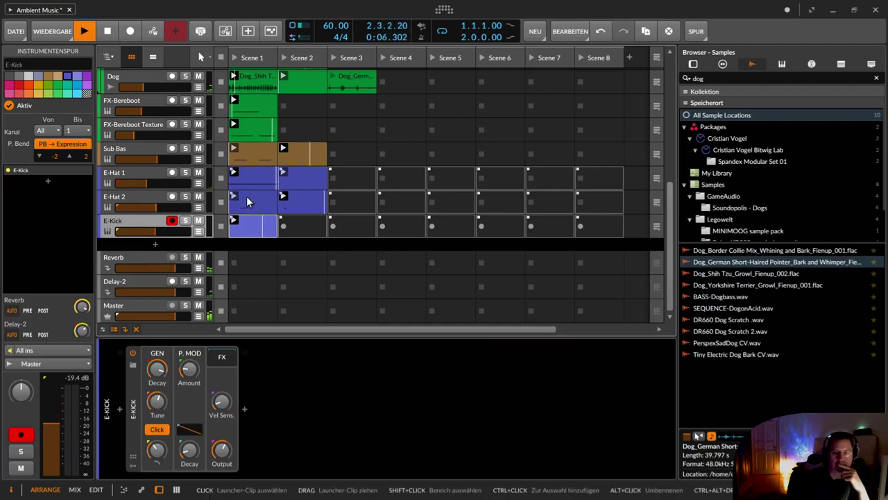
Step: Lower the volume of the Dog_Shih Tzu_Growl audio event in the Dog track's Scene 1 clip to +1.3 dB
{"action": "scroll", "coordinate": [246, 195], "scroll_direction": "up", "scroll_amount": 3}
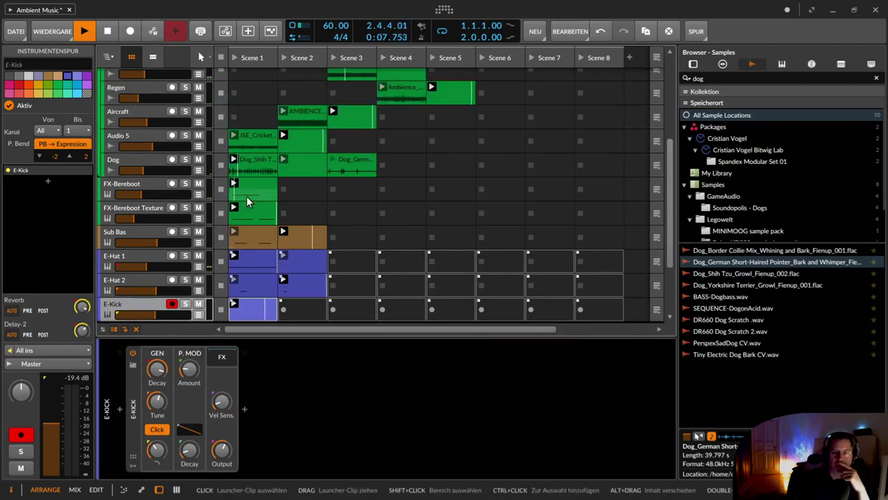
{"action": "double_click", "coordinate": [261, 159]}
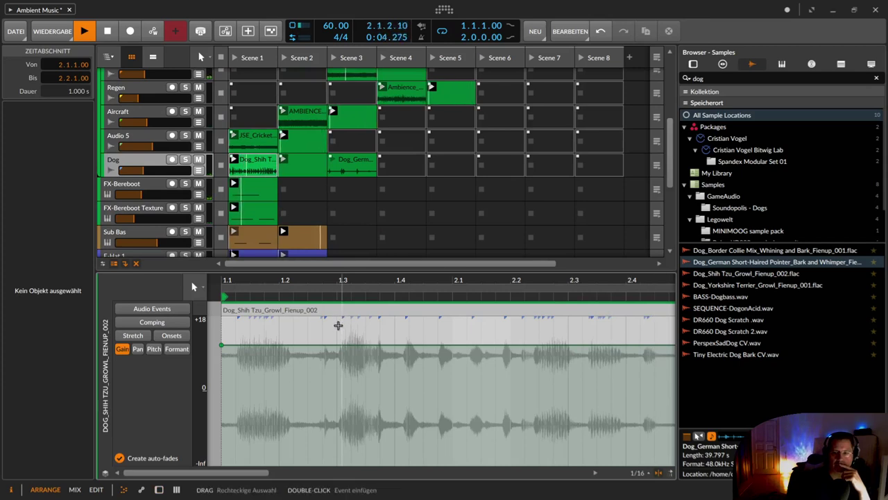
{"action": "left_click", "coordinate": [138, 309]}
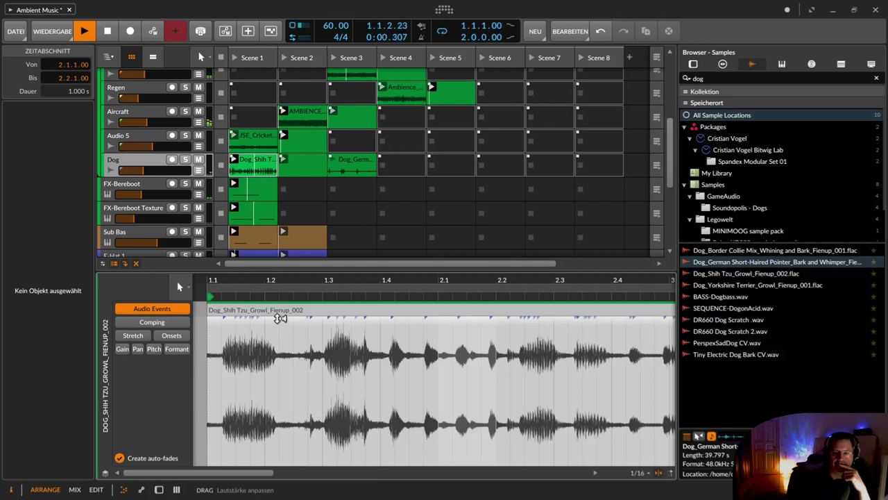
{"action": "left_click", "coordinate": [278, 320]}
{"action": "left_click_drag", "start_coordinate": [278, 336], "coordinate": [277, 401]}
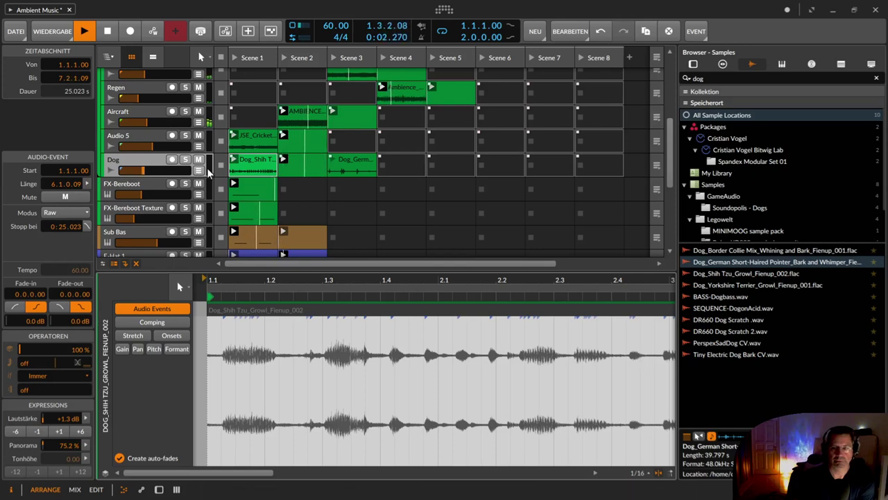
Step: Recheck the Reverb and Delay-2 effect devices and close the device view to show the full track list
{"action": "scroll", "coordinate": [174, 201], "scroll_direction": "down", "scroll_amount": 5}
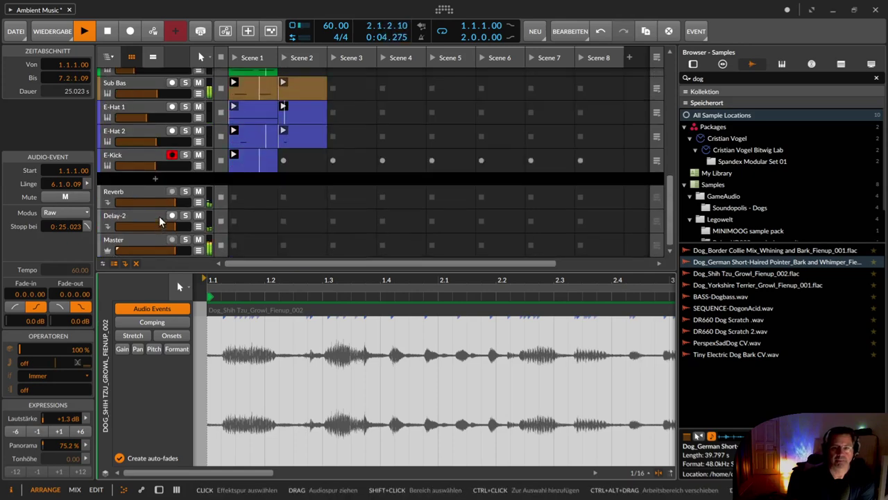
{"action": "left_click", "coordinate": [122, 195]}
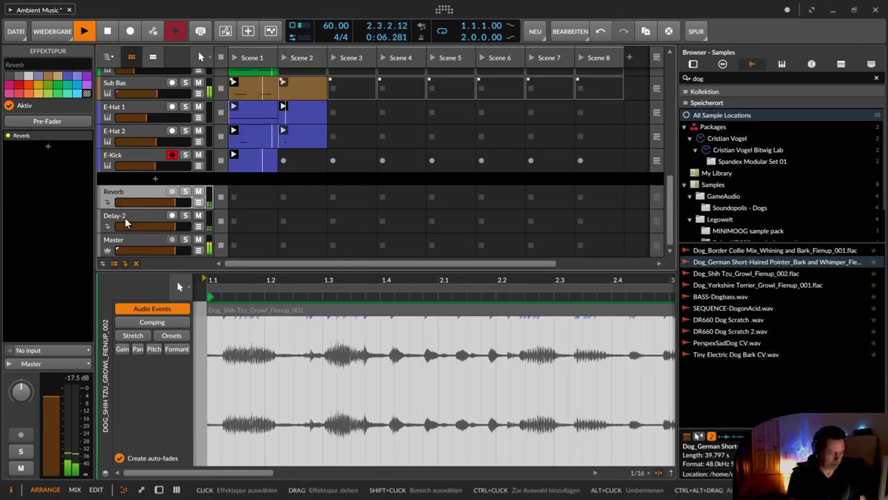
{"action": "key", "text": "d"}
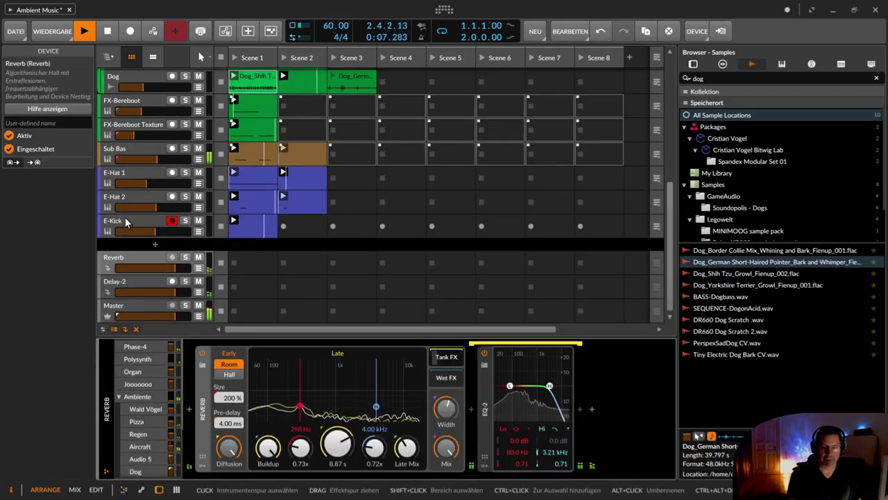
{"action": "left_click", "coordinate": [131, 282]}
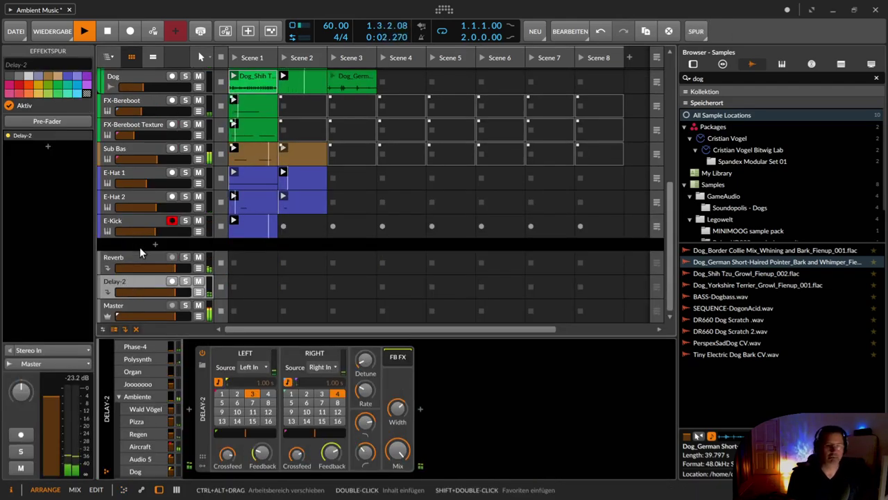
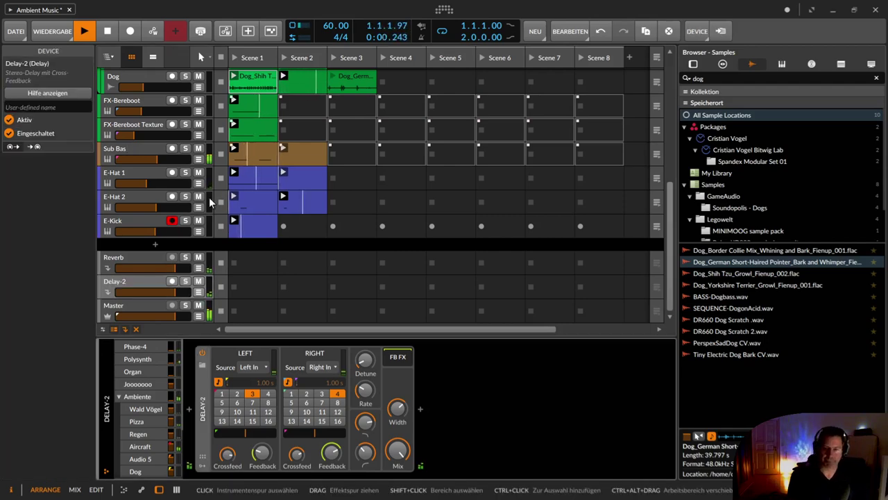
{"action": "key", "text": "d"}
{"action": "scroll", "coordinate": [273, 224], "scroll_direction": "up", "scroll_amount": 5}
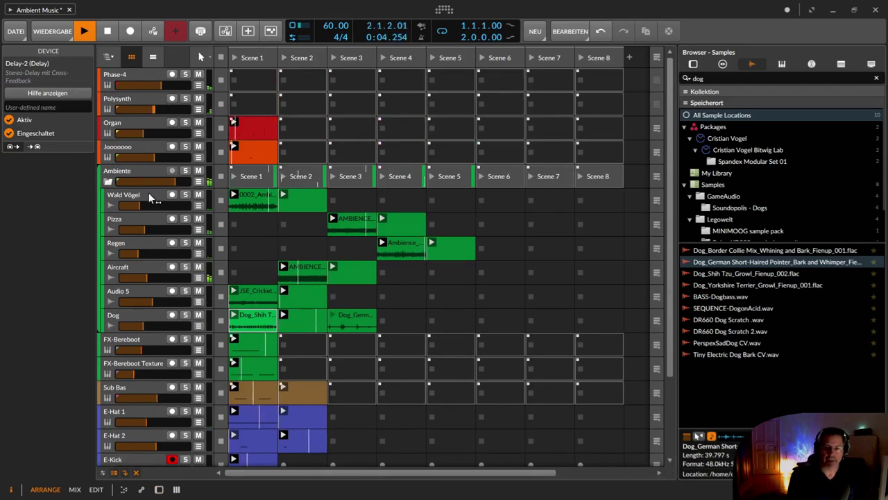
Step: Group all tracks from Phase-4 through E-Kick and name the group "Track"
{"action": "left_click", "coordinate": [132, 75]}
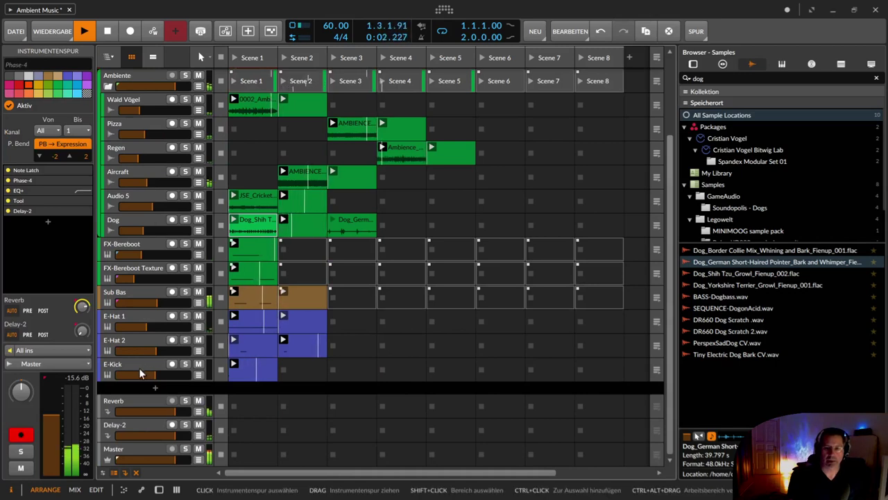
{"action": "left_click", "coordinate": [138, 368], "text": "shift"}
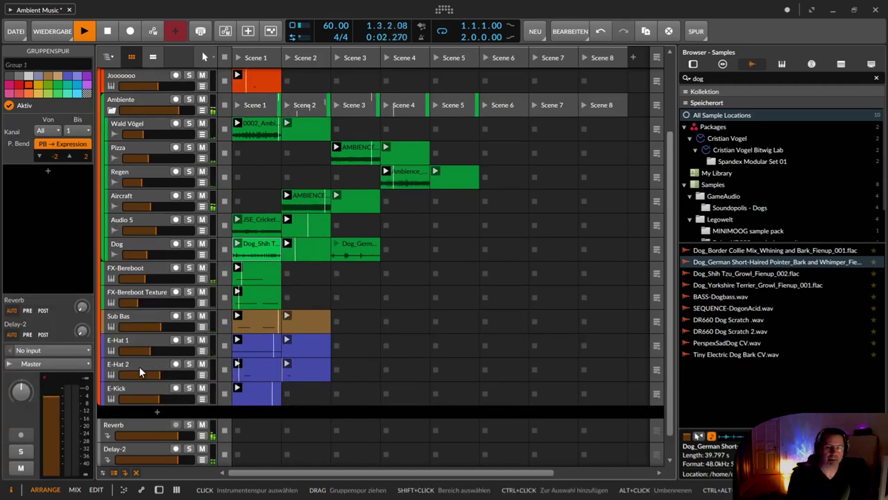
{"action": "scroll", "coordinate": [135, 341], "scroll_direction": "up", "scroll_amount": 3}
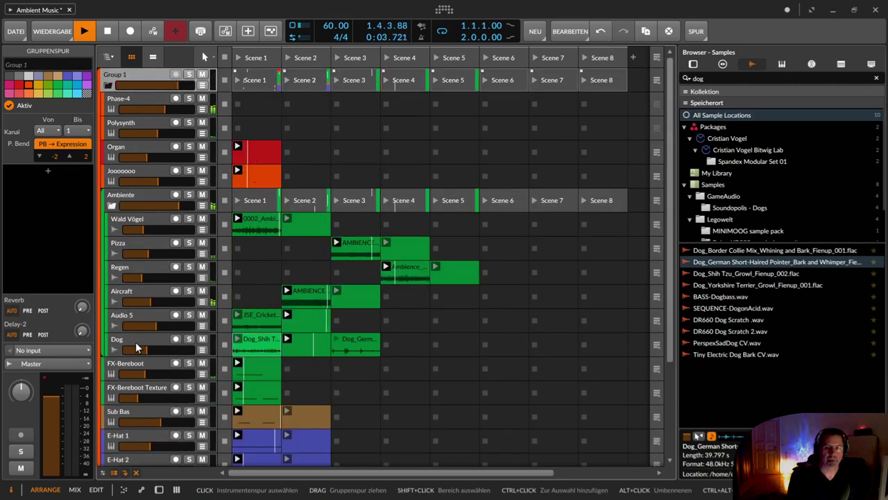
{"action": "double_click", "coordinate": [116, 71]}
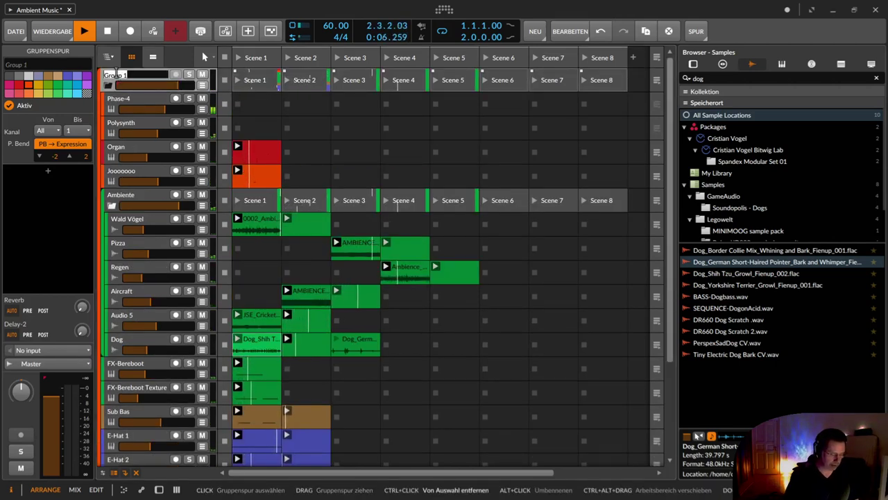
{"action": "type", "text": "Track"}
{"action": "key", "text": "Return"}
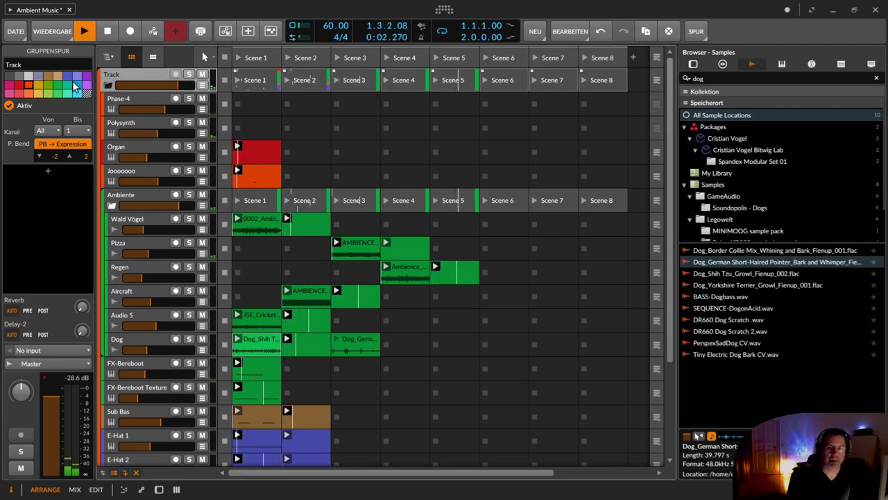
Step: Color the Track group light grey, and collapse and expand it once
{"action": "left_click", "coordinate": [28, 76]}
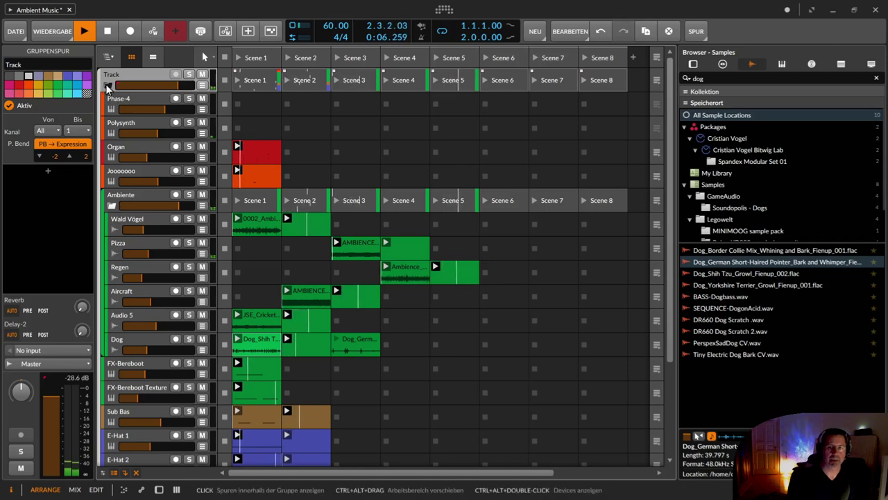
{"action": "left_click", "coordinate": [107, 84]}
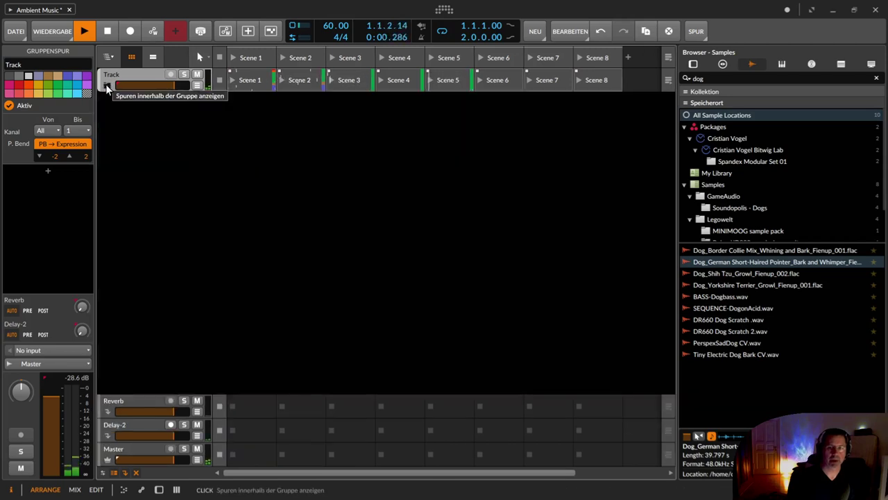
{"action": "left_click", "coordinate": [105, 84]}
Step: Add two new effect tracks below E-Kick inside the Track group
{"action": "scroll", "coordinate": [129, 283], "scroll_direction": "down", "scroll_amount": 3}
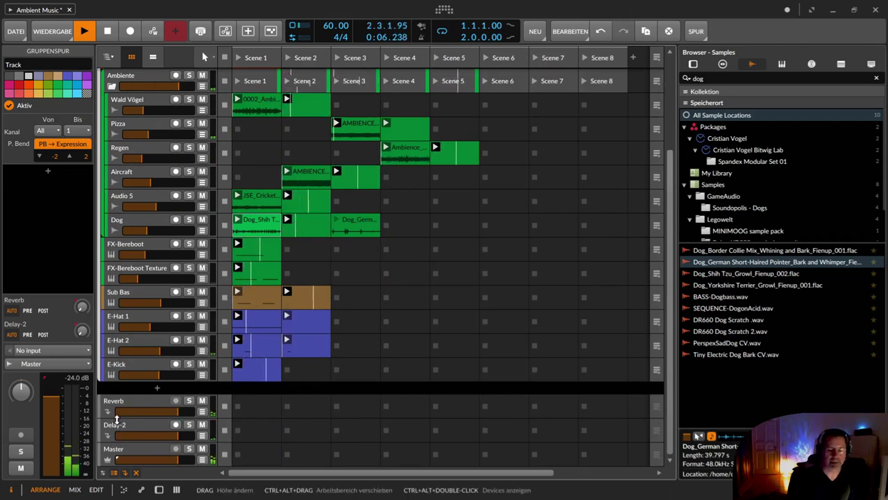
{"action": "left_click", "coordinate": [159, 365]}
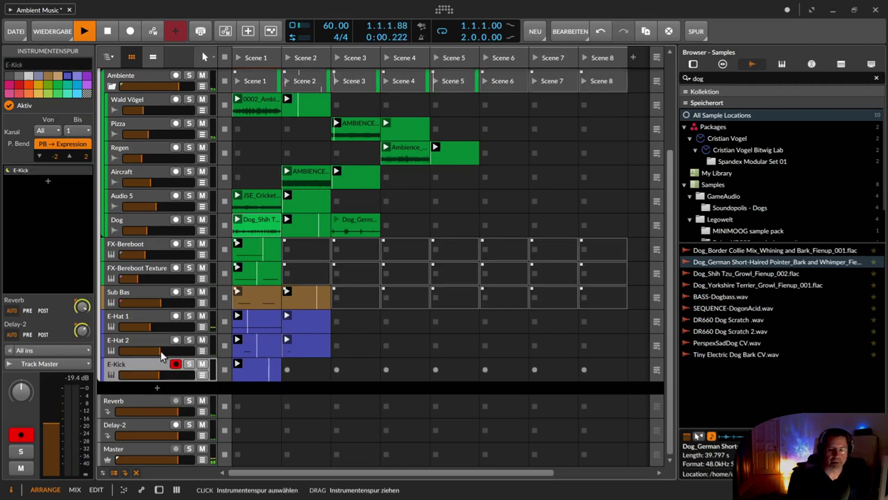
{"action": "left_click", "coordinate": [536, 32]}
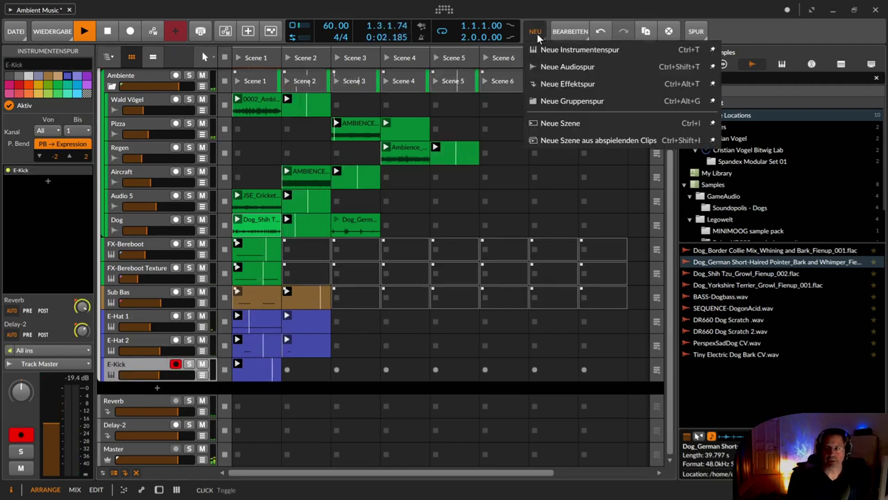
{"action": "left_click", "coordinate": [525, 102]}
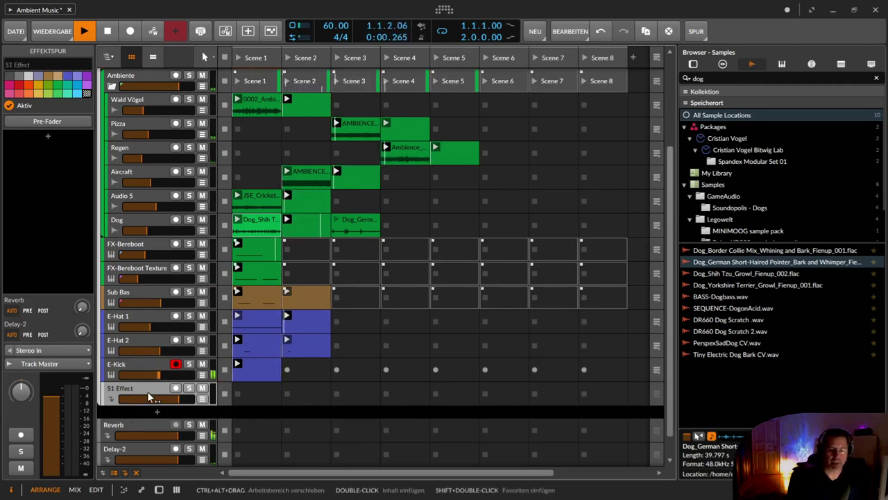
{"action": "left_click", "coordinate": [533, 30]}
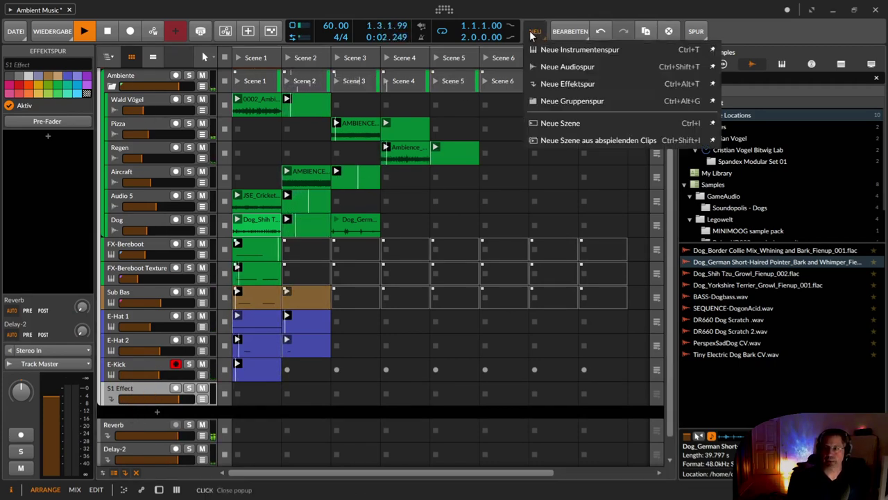
{"action": "left_click", "coordinate": [548, 83]}
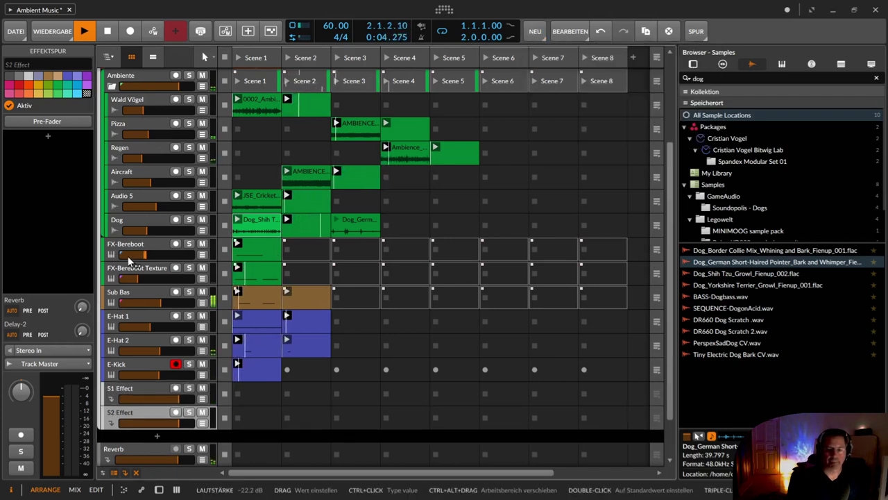
Step: Move the Reverb and Delay-2 effect tracks into the Track group, between the two empty effect tracks
{"action": "scroll", "coordinate": [129, 260], "scroll_direction": "down", "scroll_amount": 2}
{"action": "left_click_drag", "start_coordinate": [126, 402], "coordinate": [126, 362]}
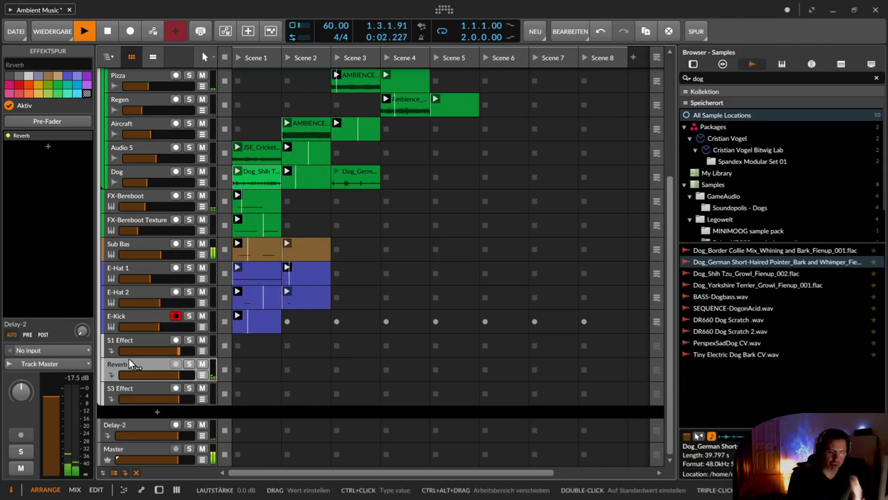
{"action": "left_click_drag", "start_coordinate": [124, 426], "coordinate": [128, 377]}
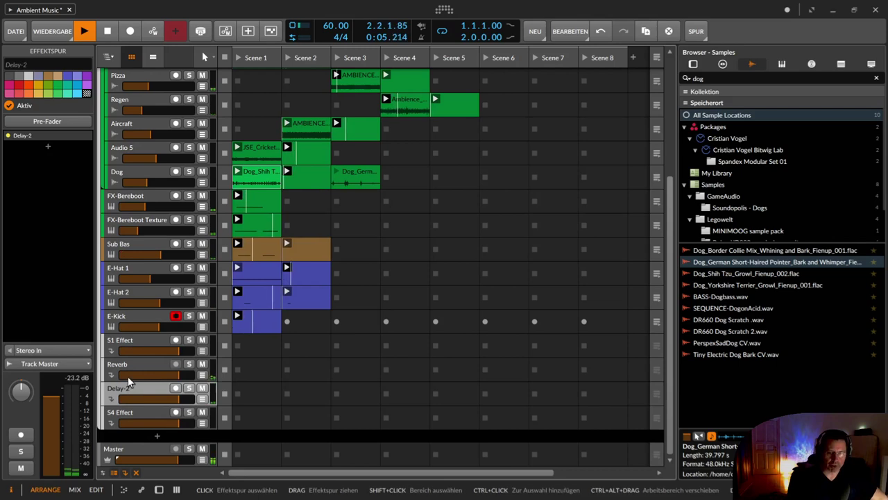
Step: Delete the two empty effect tracks above Reverb and below Delay-2
{"action": "left_click", "coordinate": [128, 337]}
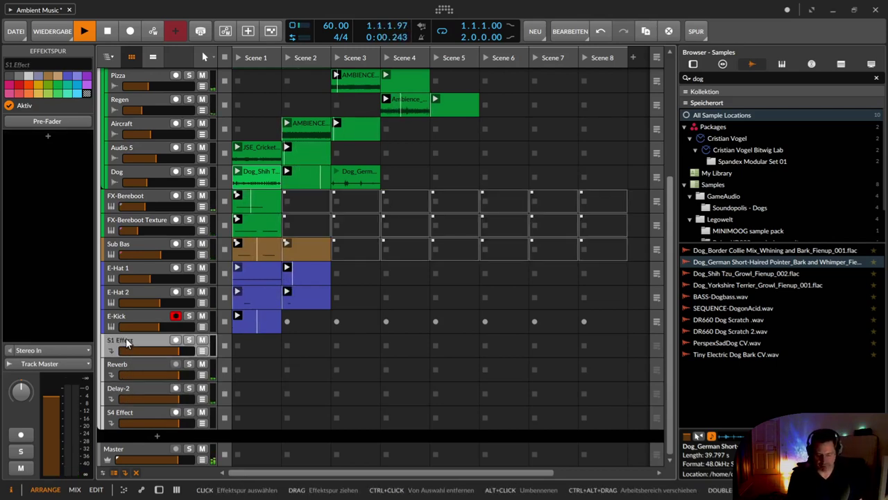
{"action": "key", "text": "Delete"}
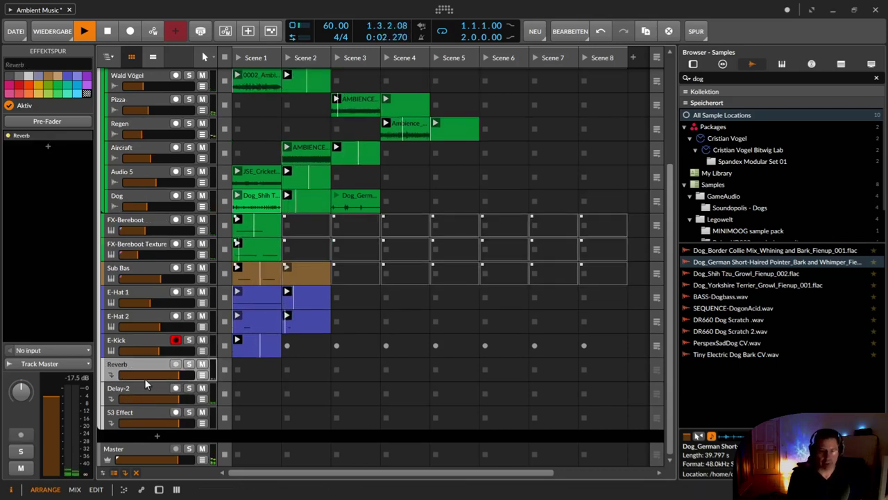
{"action": "left_click", "coordinate": [129, 410]}
{"action": "key", "text": "Delete"}
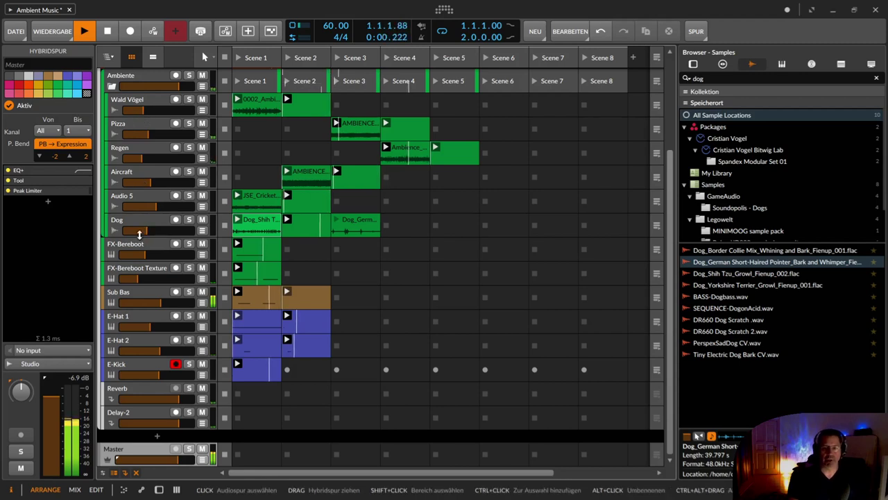
Step: Collapse the Ambiente group and rename it "FX"
{"action": "left_click", "coordinate": [112, 86]}
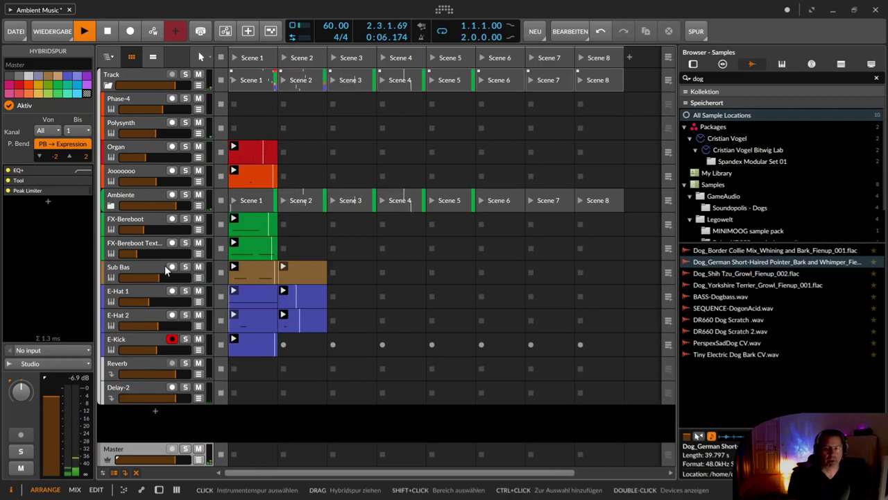
{"action": "left_click", "coordinate": [117, 192]}
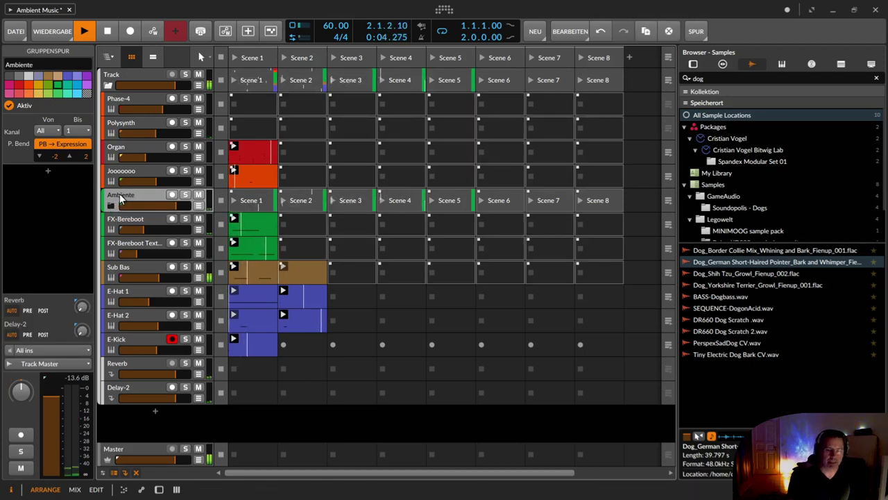
{"action": "double_click", "coordinate": [120, 194]}
{"action": "type", "text": "FX"}
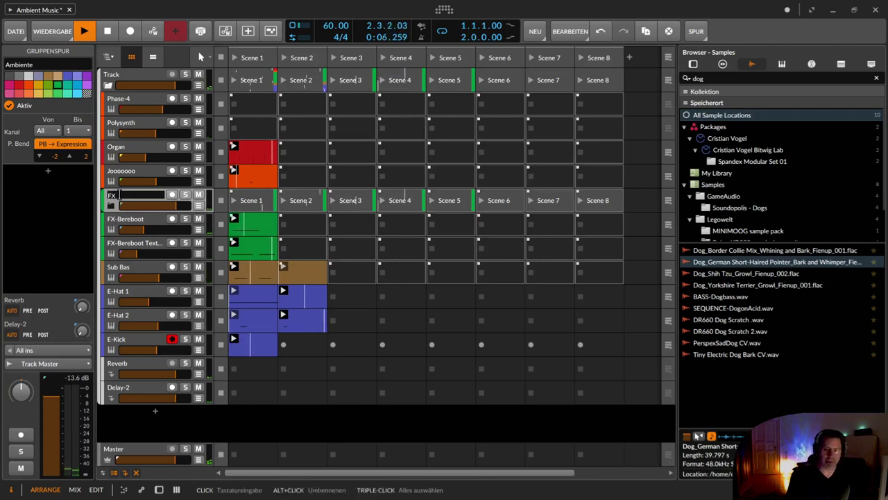
{"action": "key", "text": "Return"}
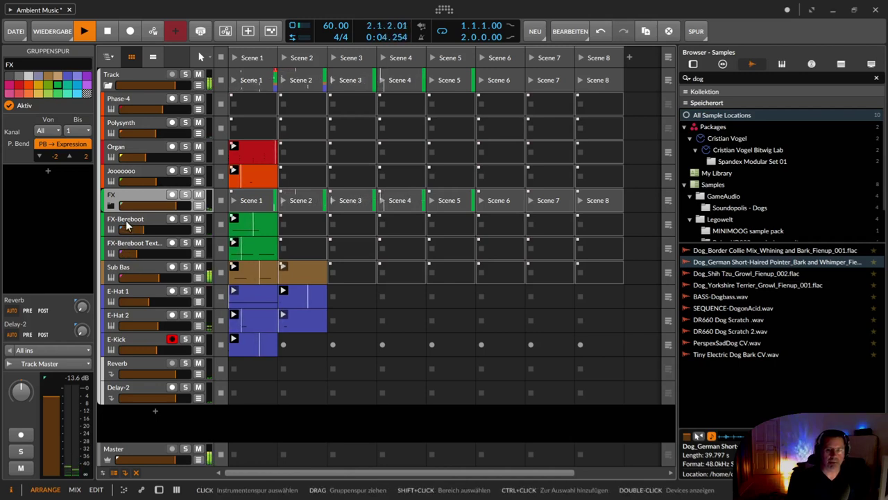
Step: Expand the FX group, move the FX-Bereboot and FX-Bereboot Texture tracks into it and collapse it again
{"action": "left_click", "coordinate": [115, 206]}
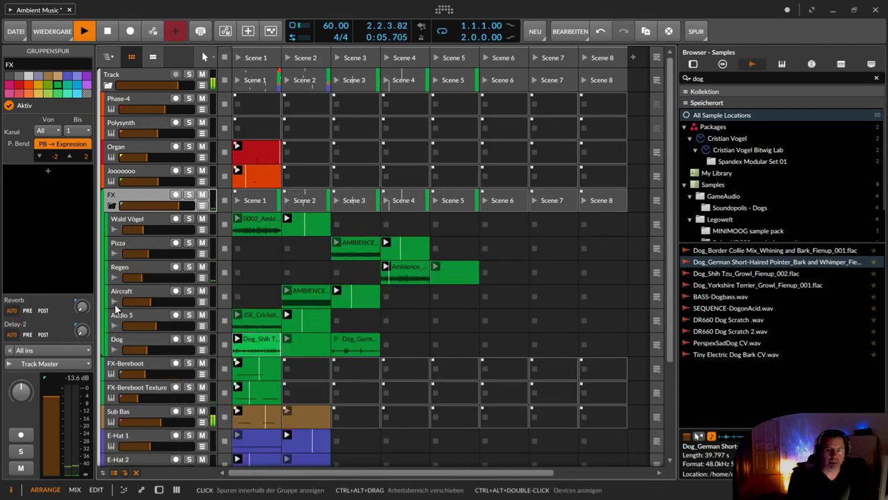
{"action": "mouse_move", "coordinate": [123, 364]}
{"action": "left_mouse_down"}
{"action": "mouse_move", "coordinate": [123, 356]}
{"action": "mouse_move", "coordinate": [124, 378]}
{"action": "left_mouse_up"}
{"action": "left_click", "coordinate": [124, 382]}
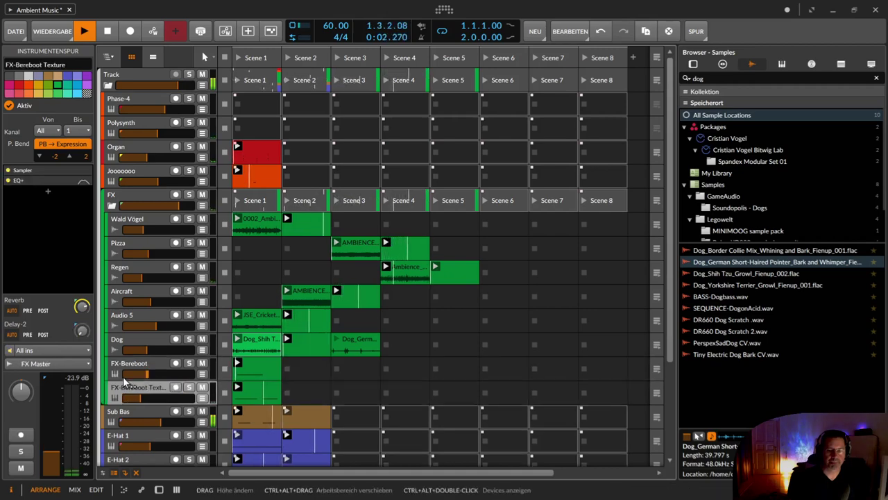
{"action": "left_click", "coordinate": [111, 206]}
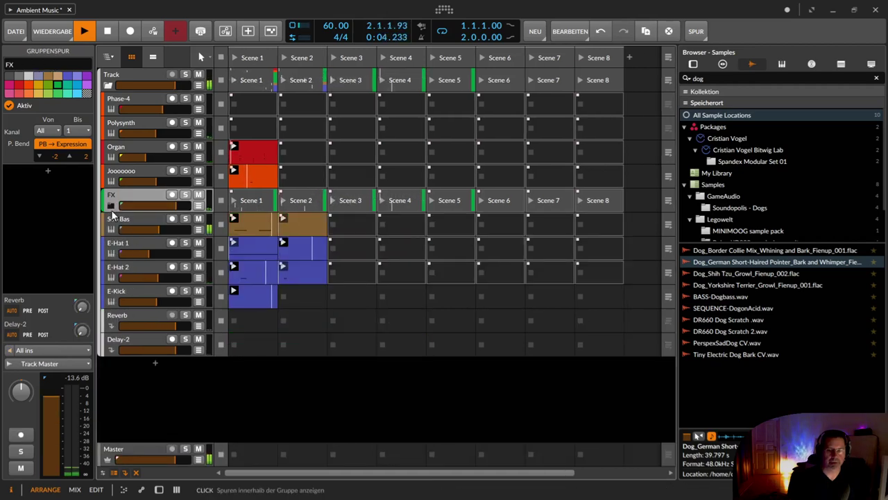
Step: Color the Phase-4, Polysynth and Organ tracks the same orange
{"action": "left_click", "coordinate": [132, 109]}
{"action": "key", "text": "space"}
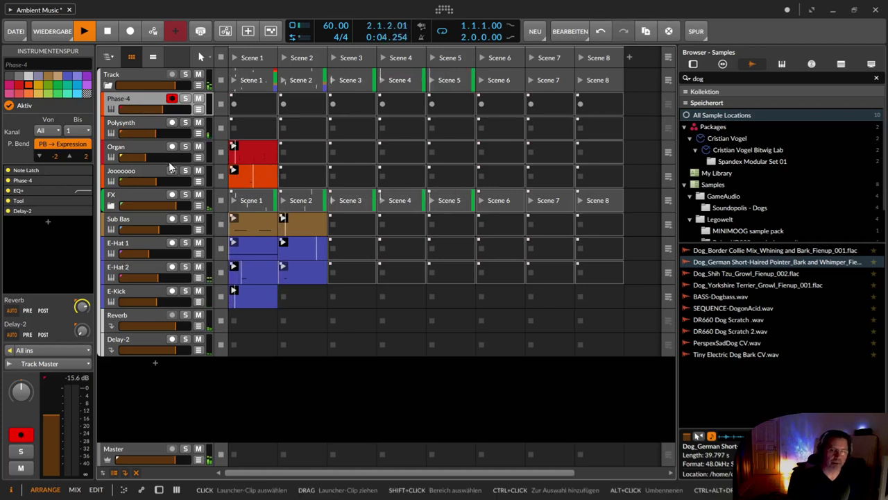
{"action": "left_click", "coordinate": [132, 146]}
{"action": "left_click", "coordinate": [135, 97], "text": "shift"}
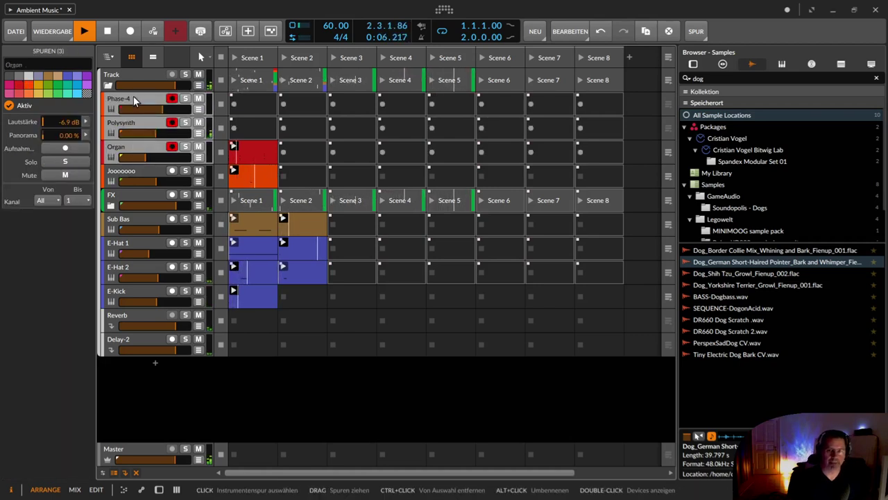
{"action": "left_click", "coordinate": [30, 91]}
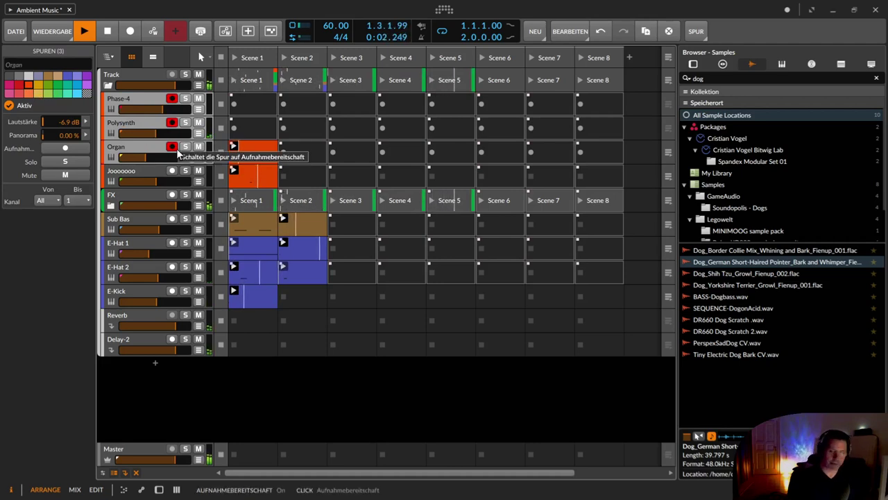
Step: Group the Phase-4, Polysynth and Organ tracks as "Lead" and collapse the group
{"action": "key", "text": "ctrl+g"}
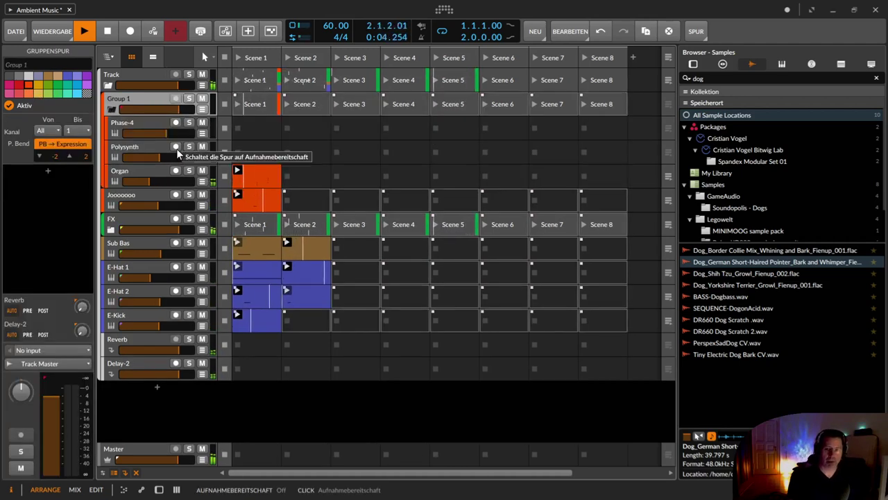
{"action": "left_click", "coordinate": [140, 101], "text": "alt"}
{"action": "type", "text": "Lead"}
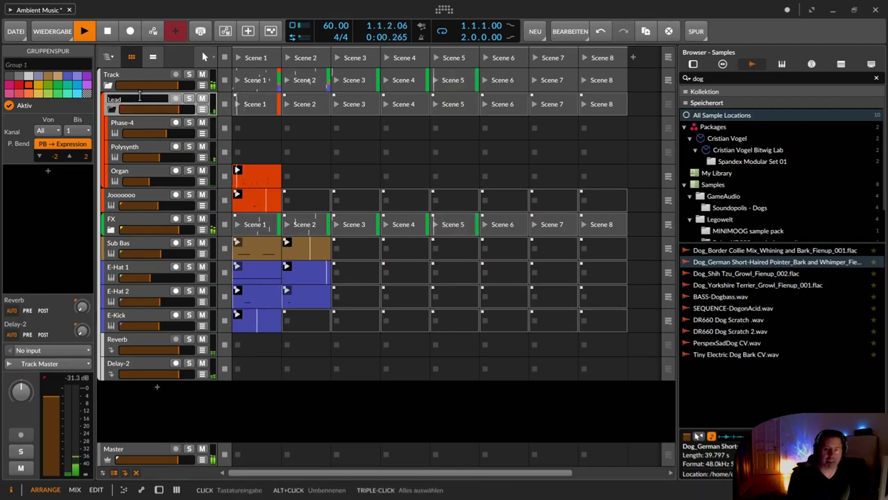
{"action": "key", "text": "Return"}
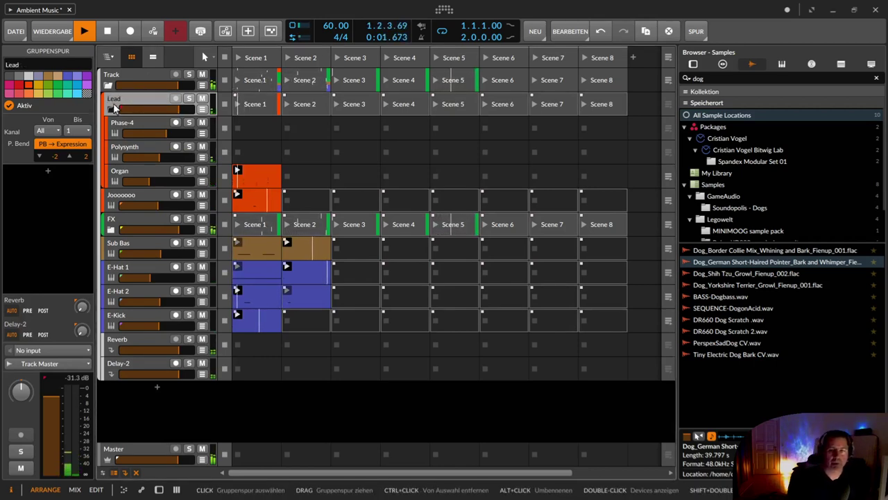
{"action": "left_click", "coordinate": [111, 109]}
Step: Color the Jooooooo track green and move it into the FX group as the first track above Wald Vögel
{"action": "left_click", "coordinate": [124, 120]}
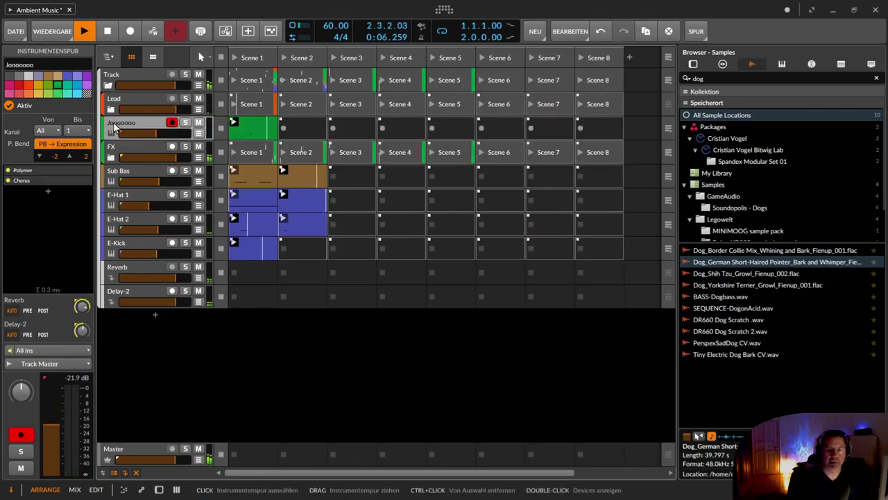
{"action": "key", "text": "Delete"}
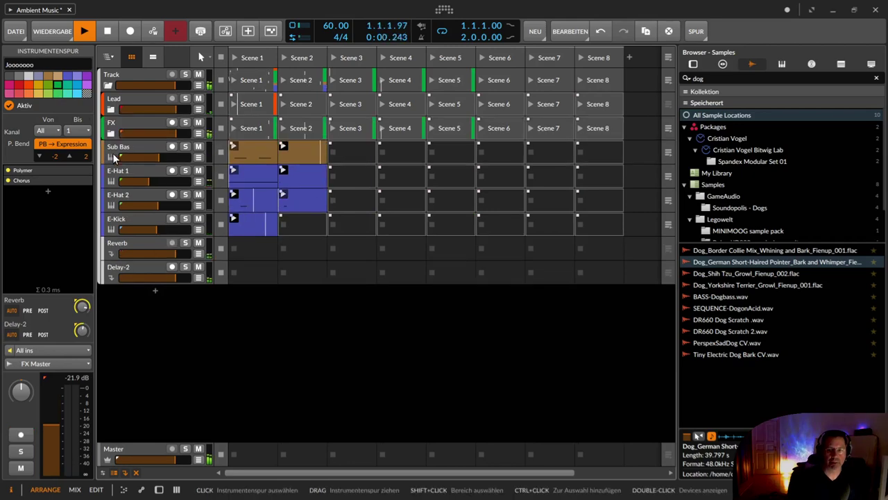
{"action": "left_click", "coordinate": [111, 133]}
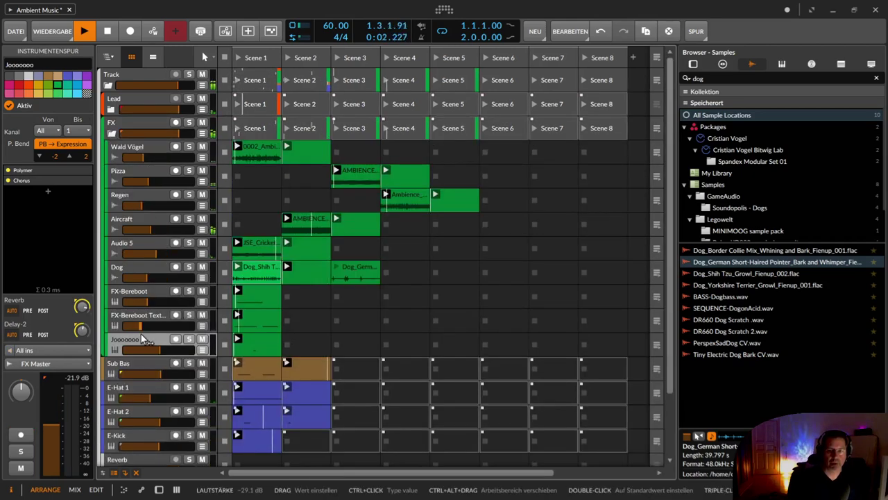
{"action": "left_click_drag", "start_coordinate": [141, 331], "coordinate": [136, 145]}
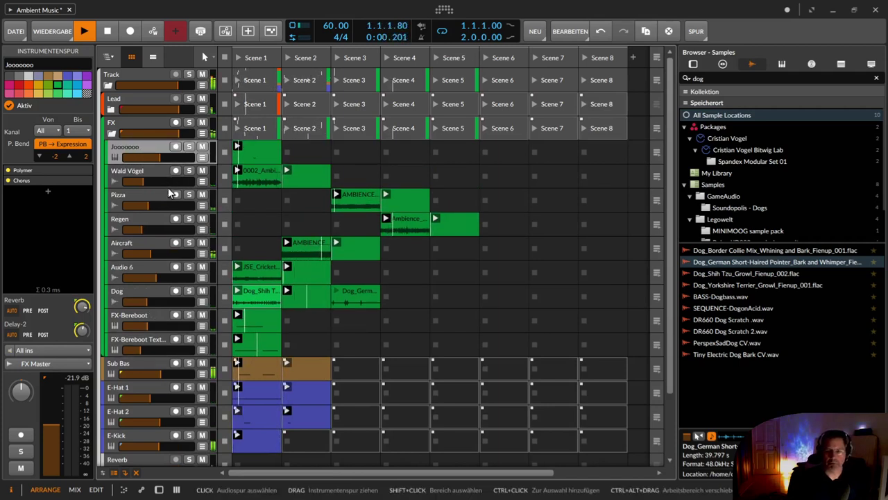
Step: Rename the Audio 6 track in the FX group as "Vietnam"
{"action": "left_click", "coordinate": [136, 267]}
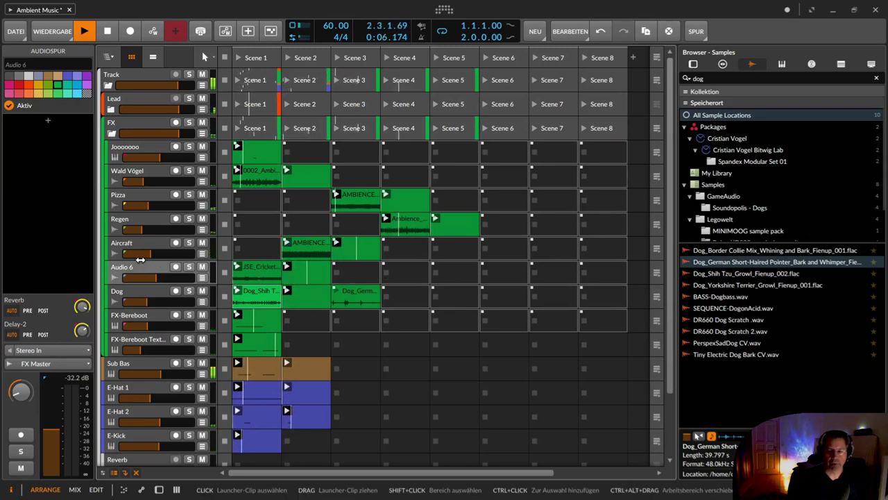
{"action": "key", "text": "ctrl+r"}
{"action": "type", "text": "Vietnam"}
{"action": "key", "text": "Return"}
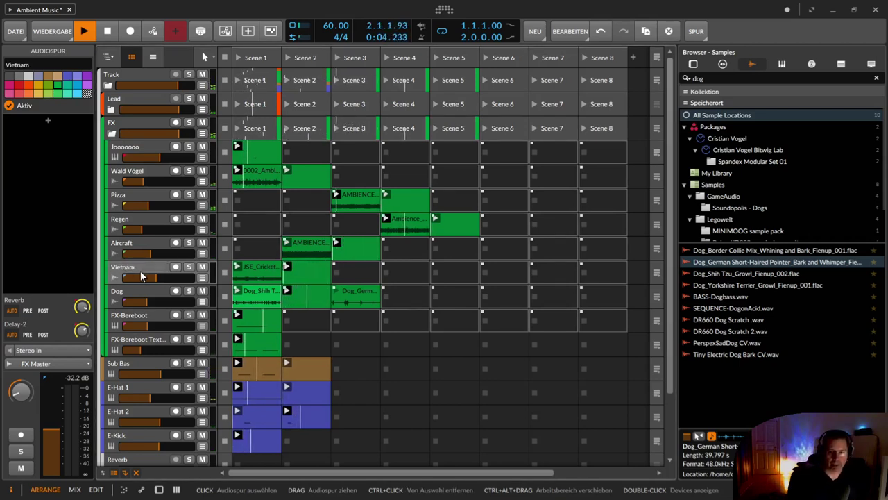
Step: Rename the Pizza track as "Plaza" and collapse the FX group
{"action": "left_click", "coordinate": [127, 199]}
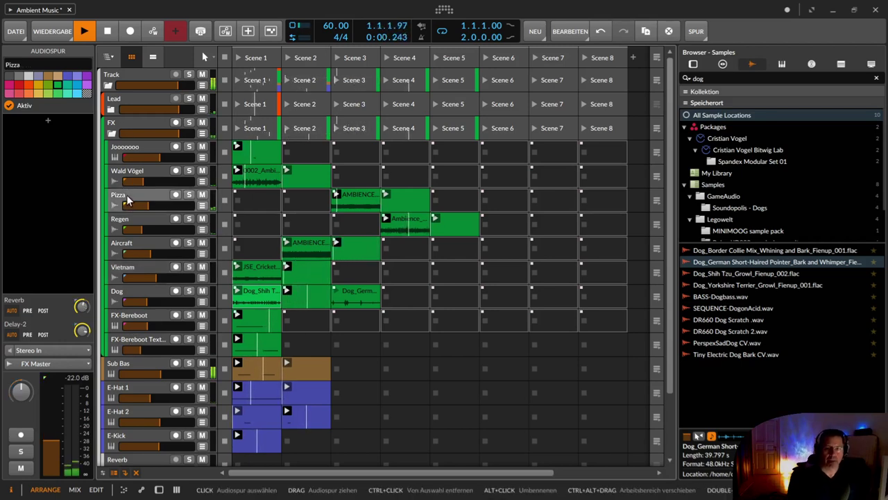
{"action": "key", "text": "ctrl+r"}
{"action": "type", "text": "Plaza"}
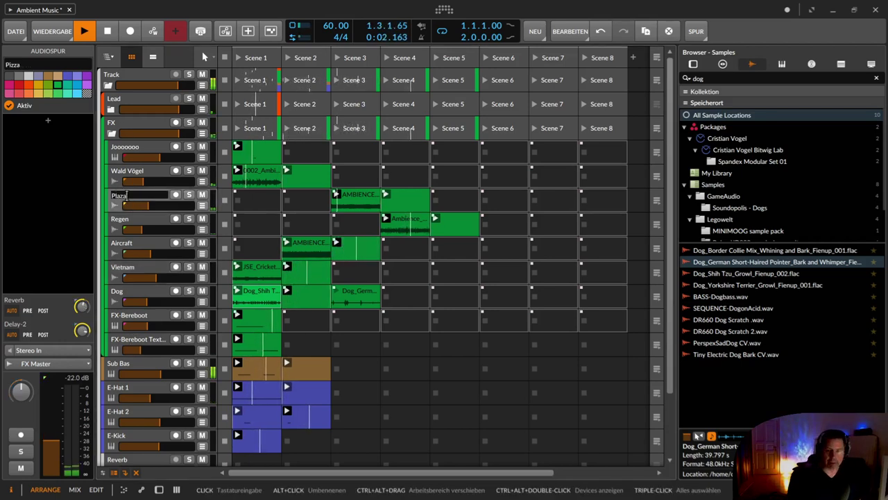
{"action": "key", "text": "Return"}
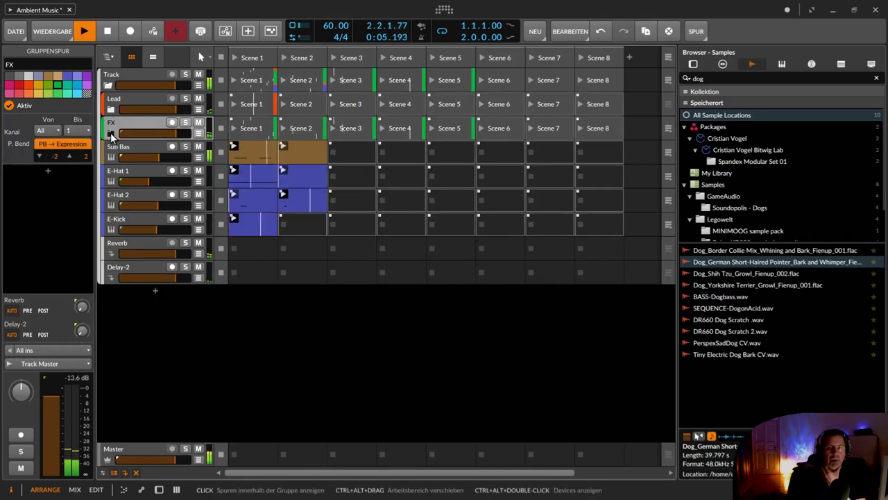
{"action": "left_click", "coordinate": [113, 134]}
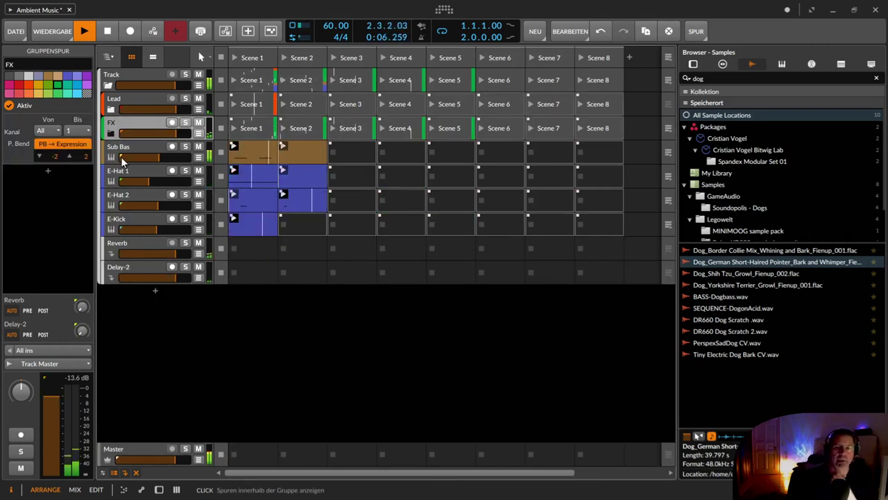
Step: Put the Sub Bas track into a new group named "Bass" and collapse the group
{"action": "left_click", "coordinate": [125, 145]}
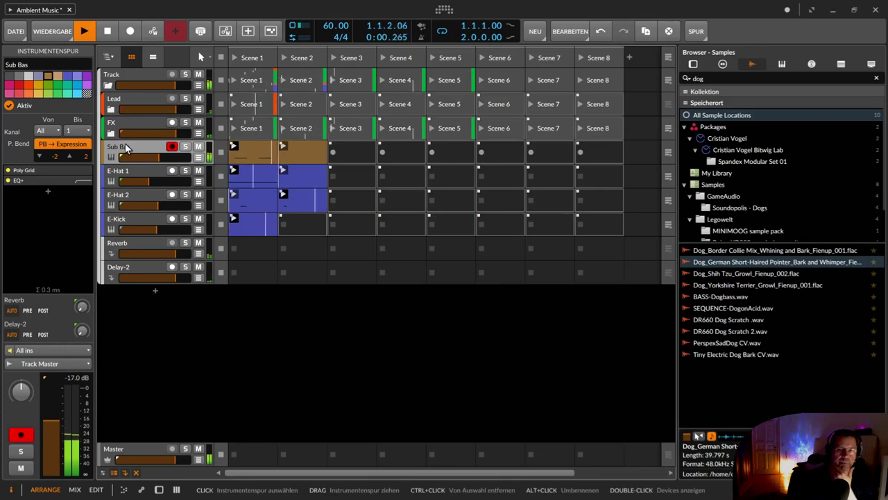
{"action": "key", "text": "ctrl+g"}
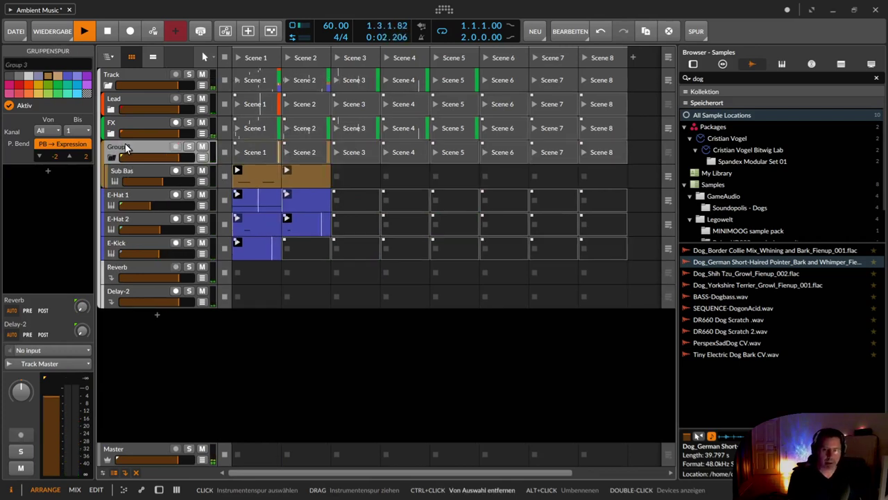
{"action": "double_click", "coordinate": [125, 148]}
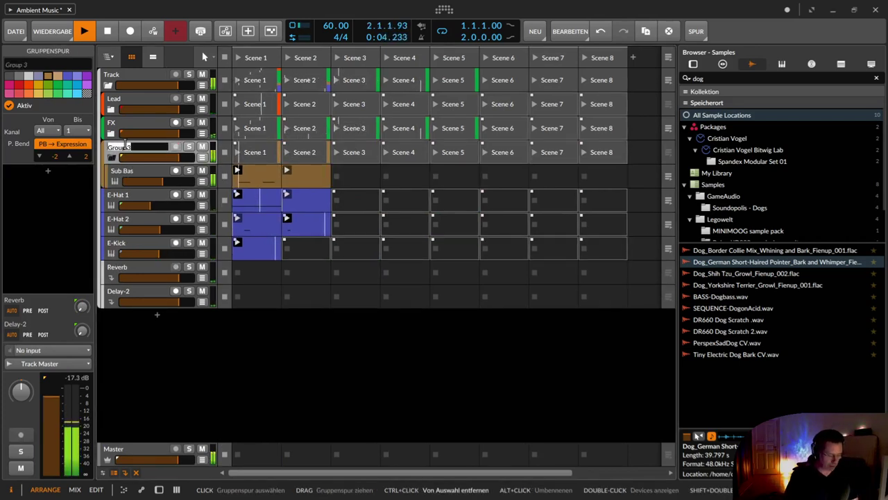
{"action": "type", "text": "Bass"}
{"action": "key", "text": "Return"}
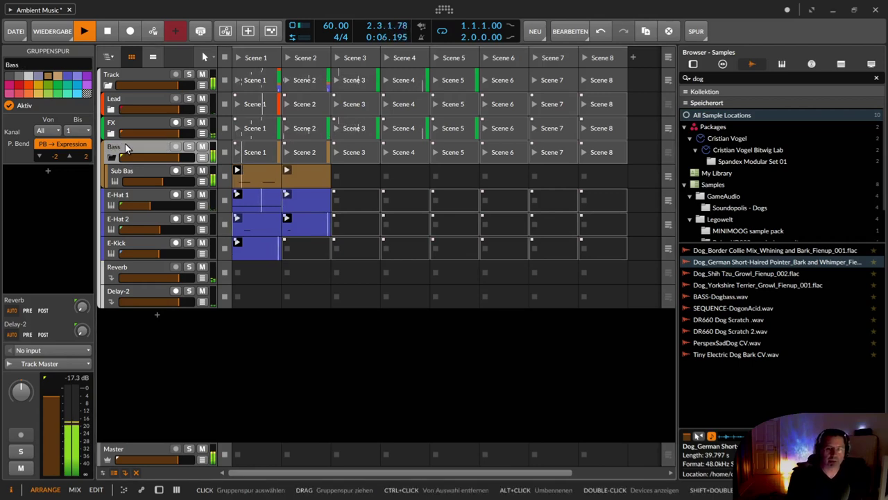
{"action": "left_click", "coordinate": [112, 157]}
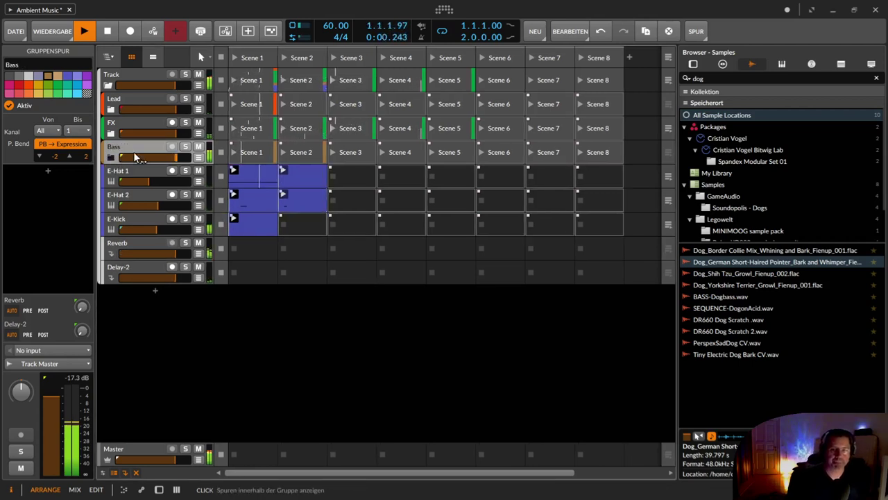
Step: Group the E-Hat 1, E-Hat 2 and E-Kick tracks as "Drums" and collapse the group
{"action": "left_click", "coordinate": [136, 169]}
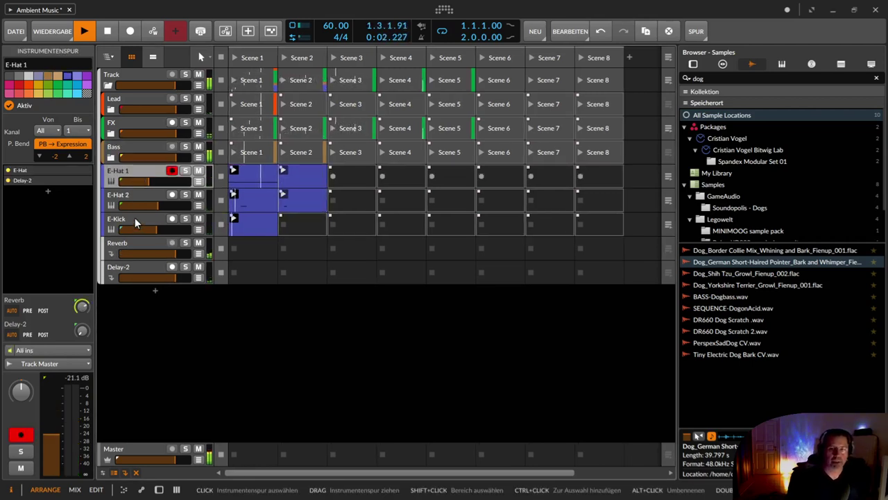
{"action": "left_click", "coordinate": [135, 217], "text": "shift"}
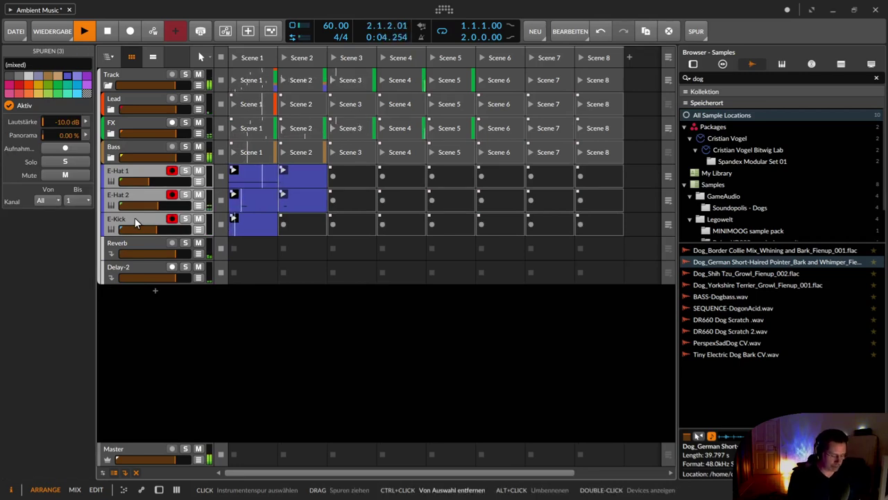
{"action": "key", "text": "ctrl+g"}
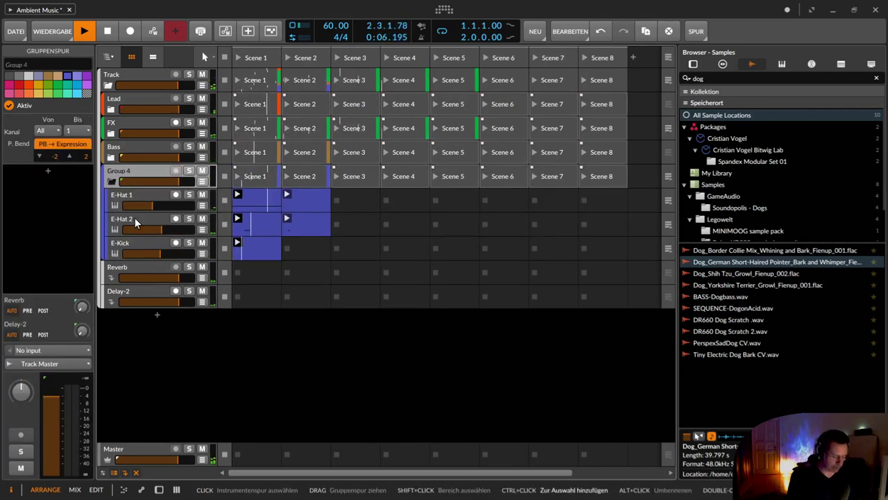
{"action": "key", "text": "ctrl+r"}
{"action": "type", "text": "Drums"}
{"action": "key", "text": "Return"}
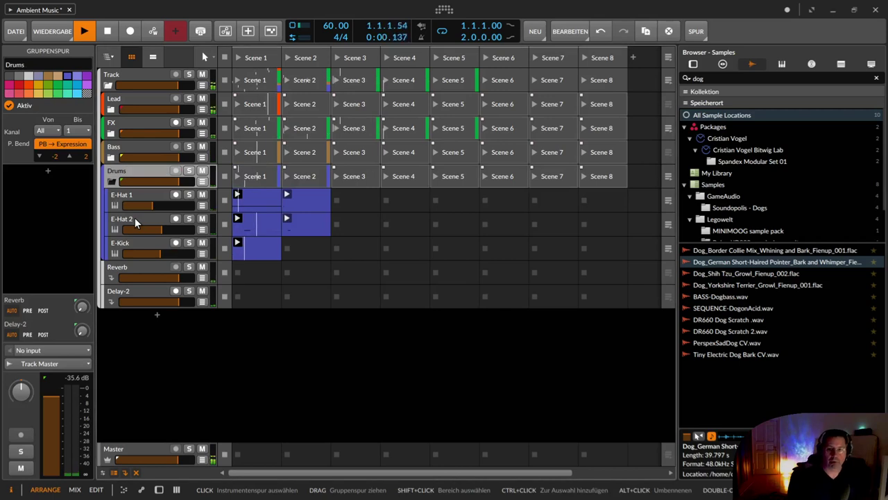
{"action": "left_click", "coordinate": [112, 181]}
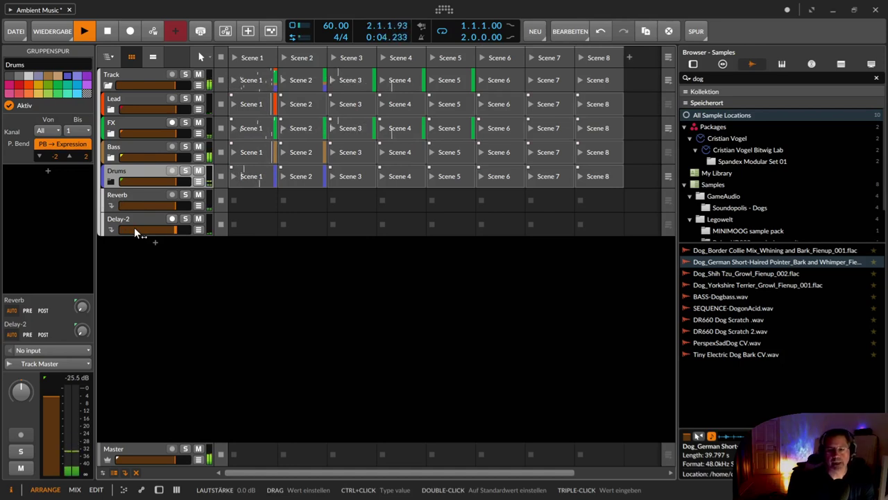
Step: Collapse the main Track group, expand it again to its subgroups and save the project
{"action": "left_click", "coordinate": [111, 92]}
{"action": "left_click", "coordinate": [109, 90]}
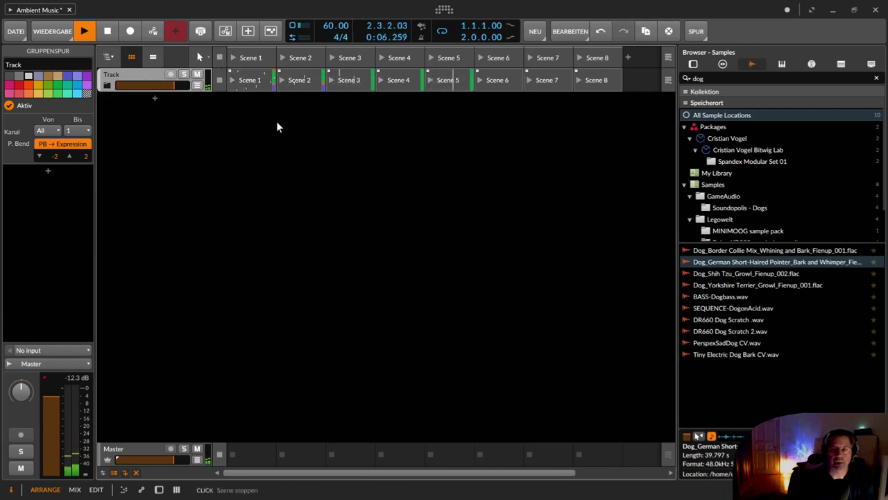
{"action": "left_click", "coordinate": [106, 85]}
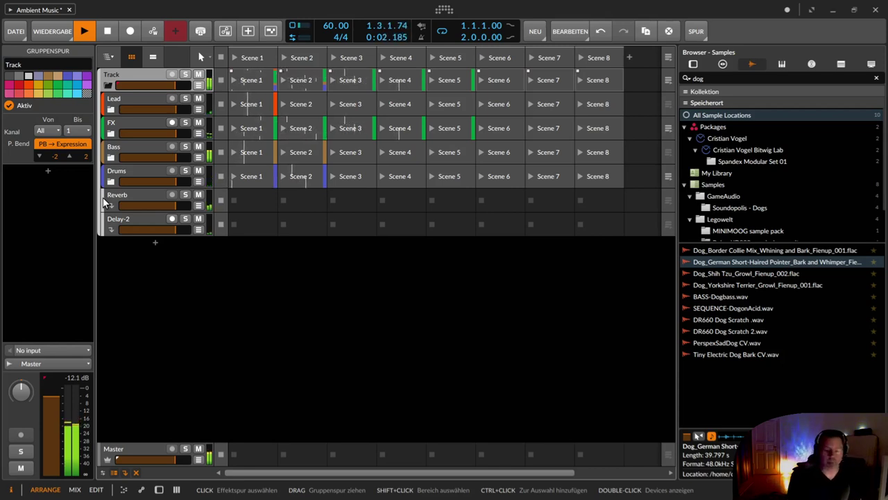
{"action": "key", "text": "ctrl+s"}
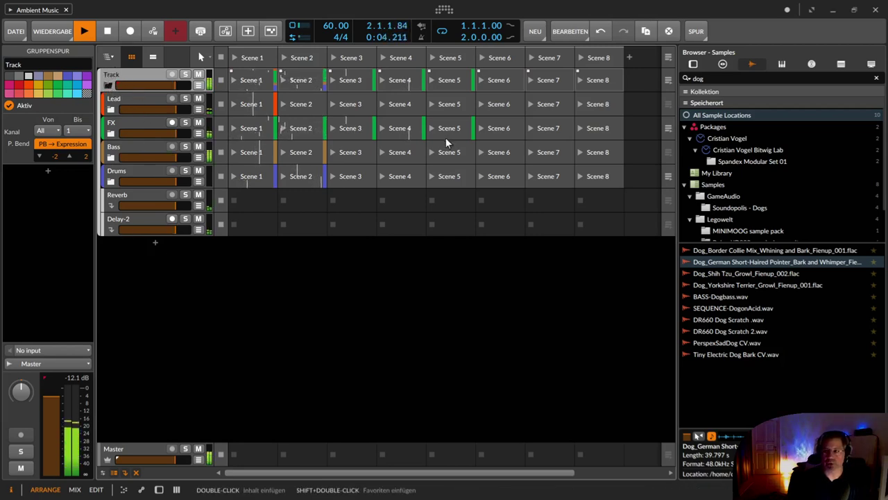
Step: Show the arranger, place the clips of Scene 1 at bar 1 of its timeline and hide the clip launcher
{"action": "left_click", "coordinate": [150, 56]}
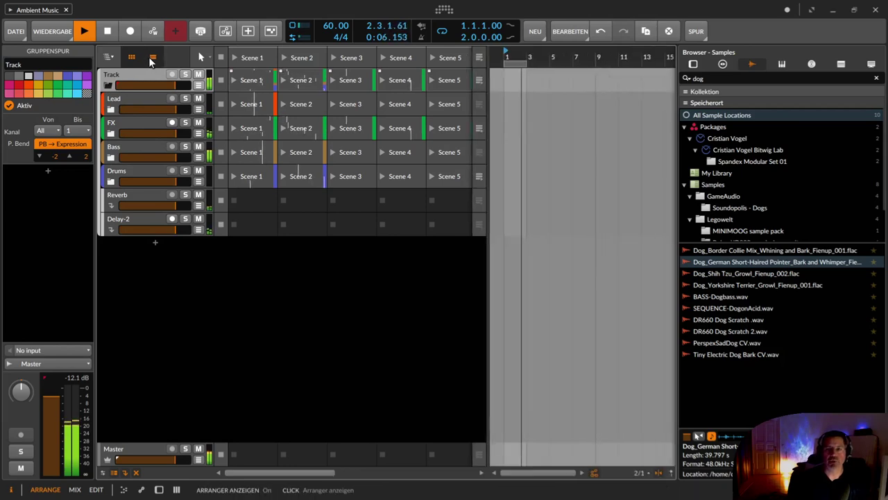
{"action": "left_click", "coordinate": [249, 60]}
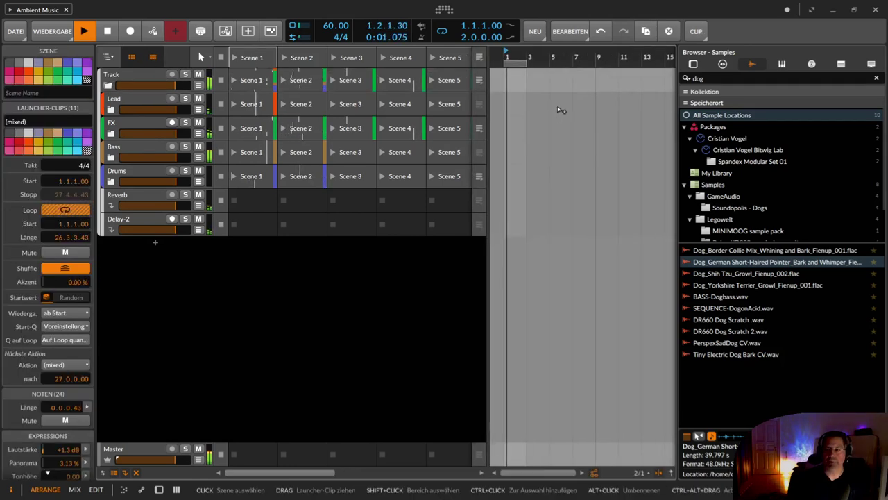
{"action": "left_click", "coordinate": [509, 85]}
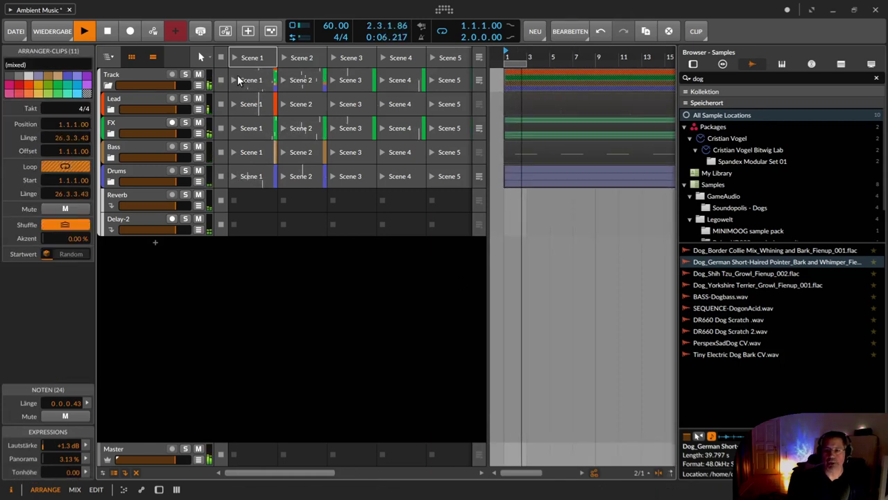
{"action": "left_click", "coordinate": [131, 56]}
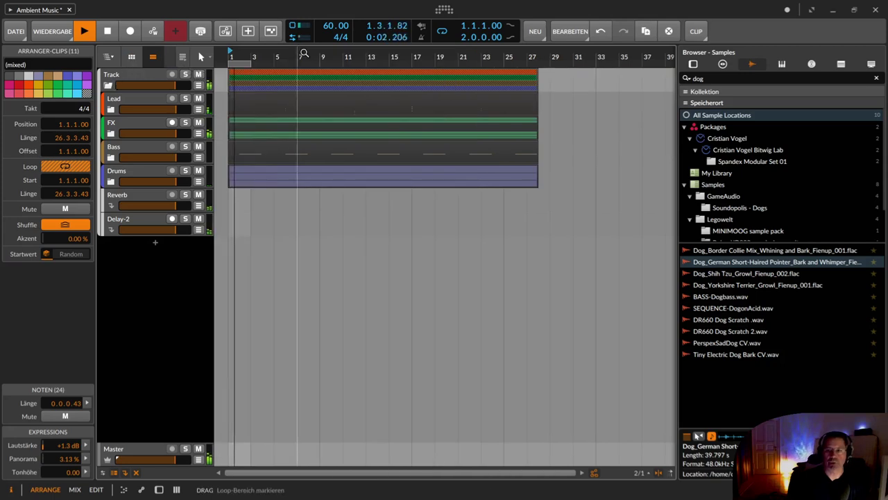
Step: Split the Track group's arranger clip at bar 9 and move the second part to start at about bar 14
{"action": "left_click", "coordinate": [314, 74]}
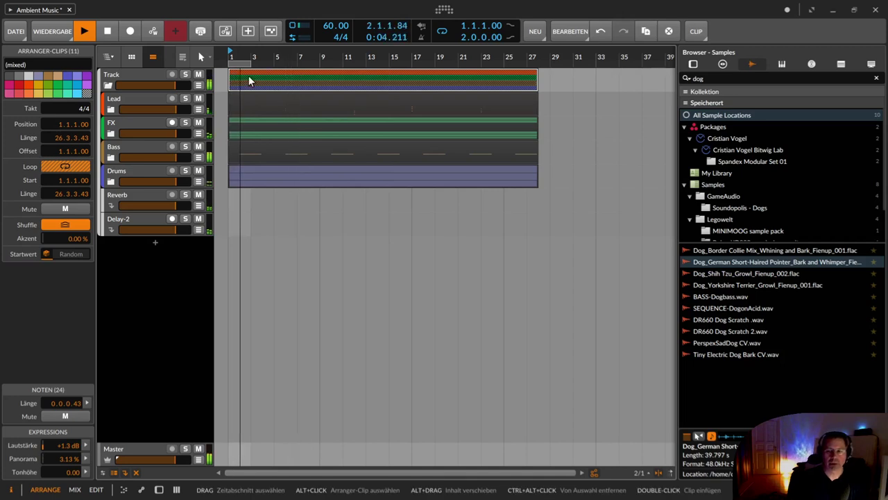
{"action": "left_click", "coordinate": [319, 81]}
{"action": "left_click_drag", "start_coordinate": [331, 78], "coordinate": [383, 81]}
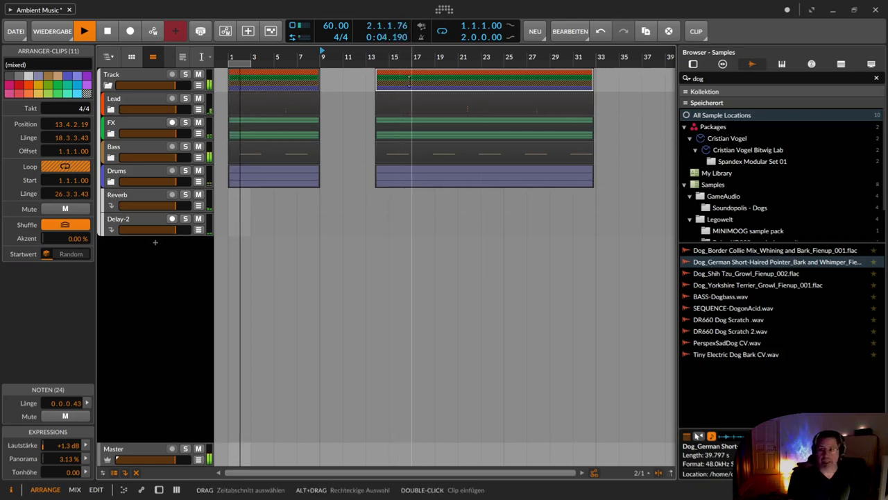
Step: Select the time range from bar 17 to bar 21 across all tracks and insert silence there
{"action": "left_click_drag", "start_coordinate": [411, 82], "coordinate": [456, 81]}
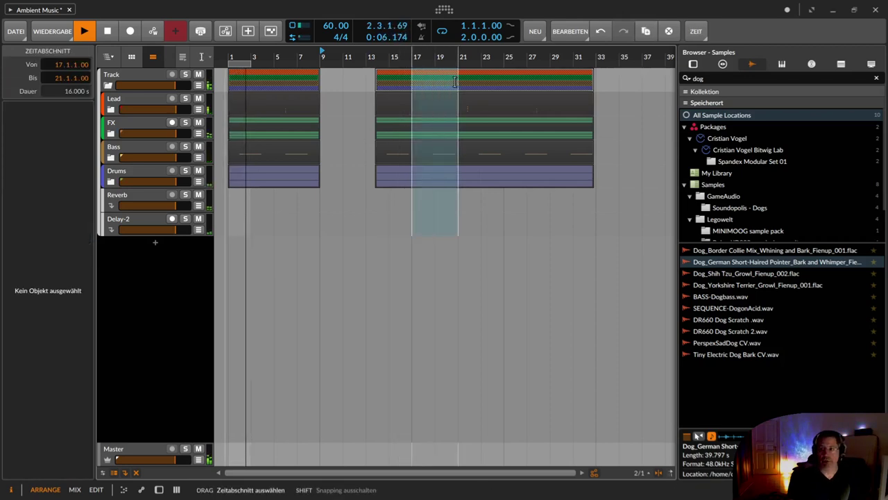
{"action": "left_click", "coordinate": [414, 56]}
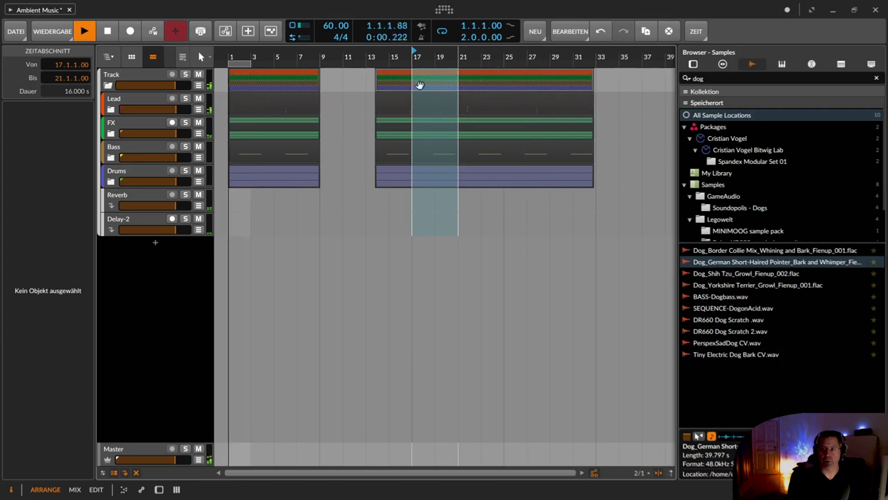
{"action": "left_click", "coordinate": [571, 32]}
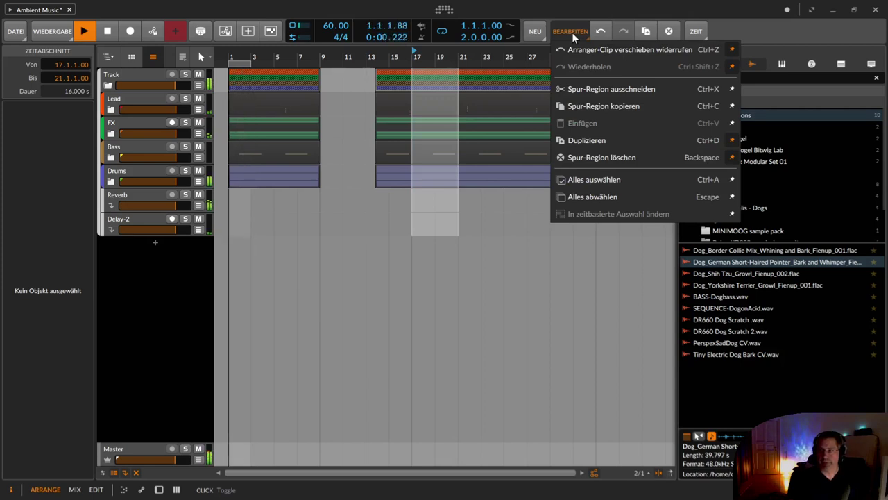
{"action": "left_click", "coordinate": [703, 31]}
{"action": "left_click", "coordinate": [703, 31]}
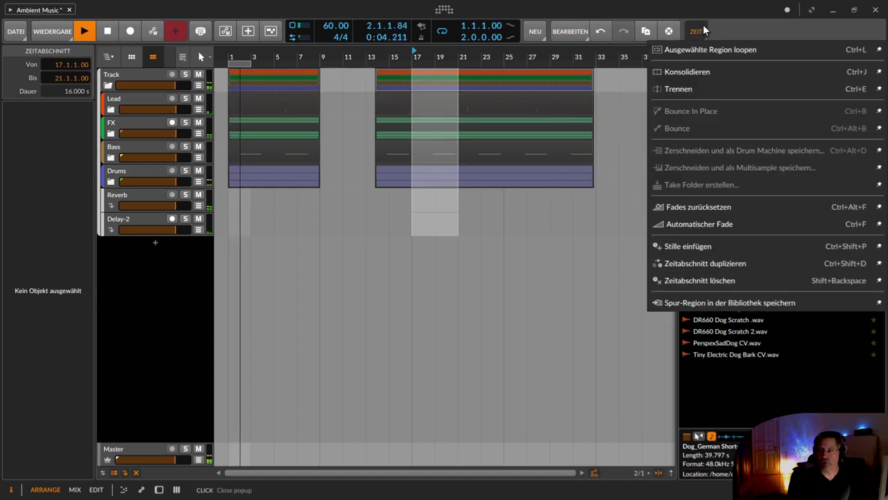
{"action": "left_click", "coordinate": [706, 252]}
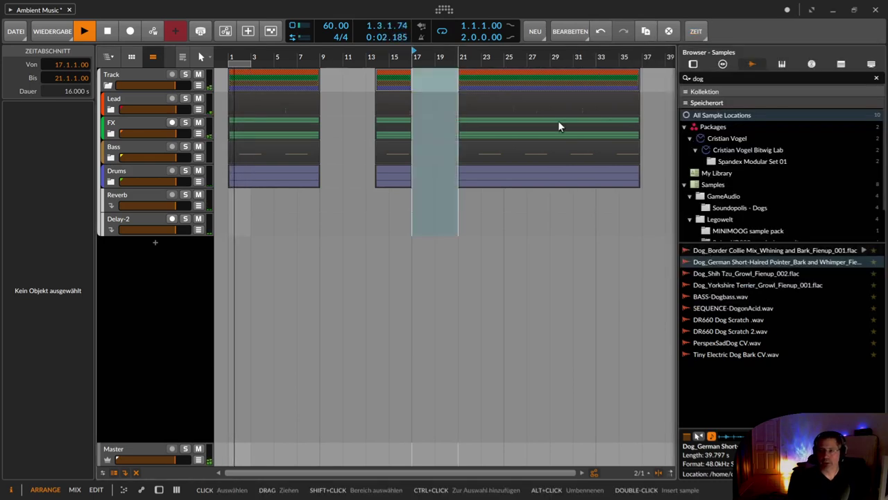
{"action": "left_click", "coordinate": [498, 210]}
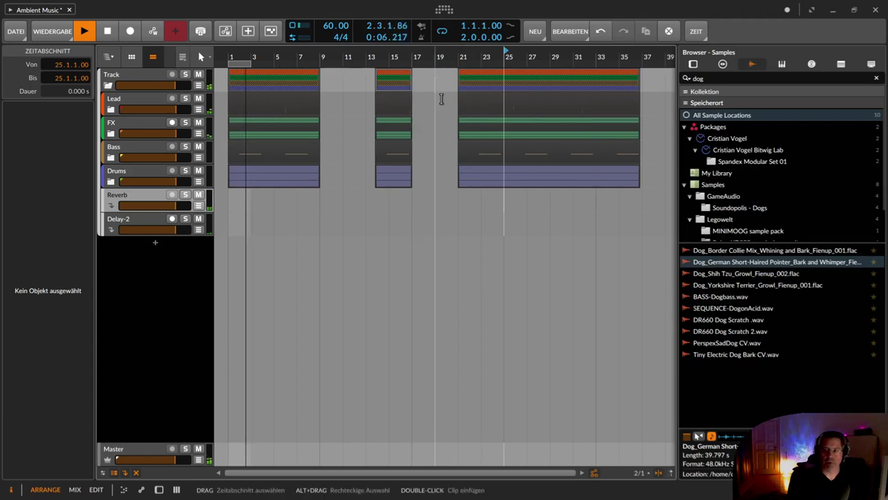
{"action": "left_click", "coordinate": [395, 333]}
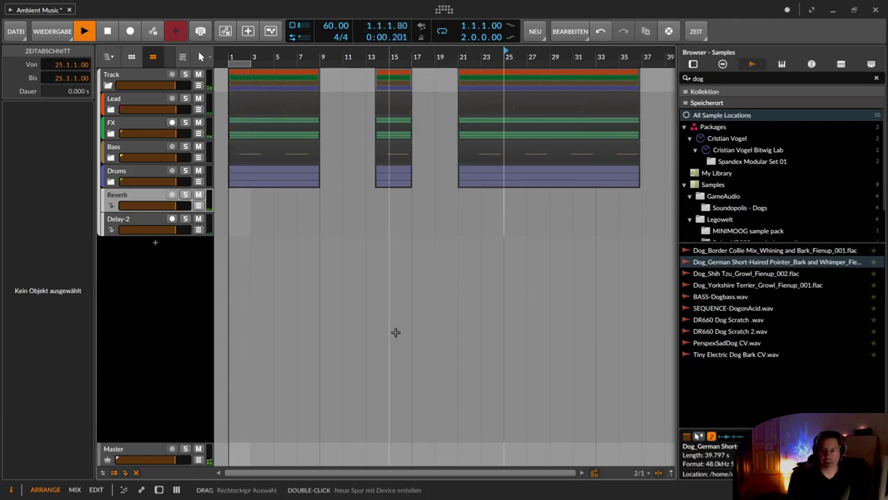
{"action": "left_click", "coordinate": [413, 237]}
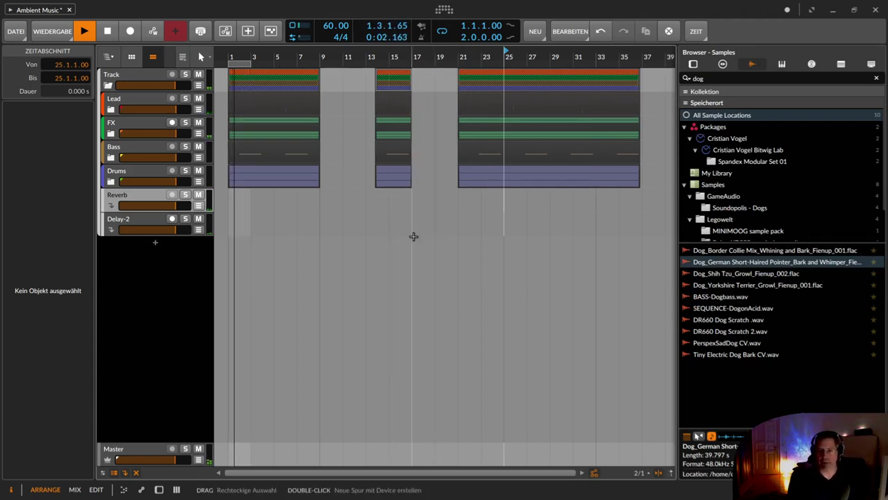
Step: Collapse the Track group and insert silence from bar 25 to bar 27 on its timeline
{"action": "left_click", "coordinate": [109, 86]}
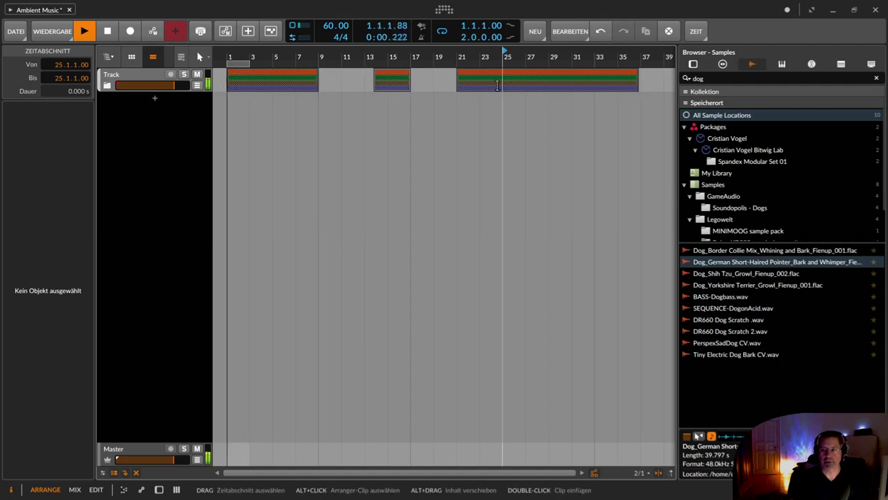
{"action": "left_click_drag", "start_coordinate": [497, 84], "coordinate": [526, 85]}
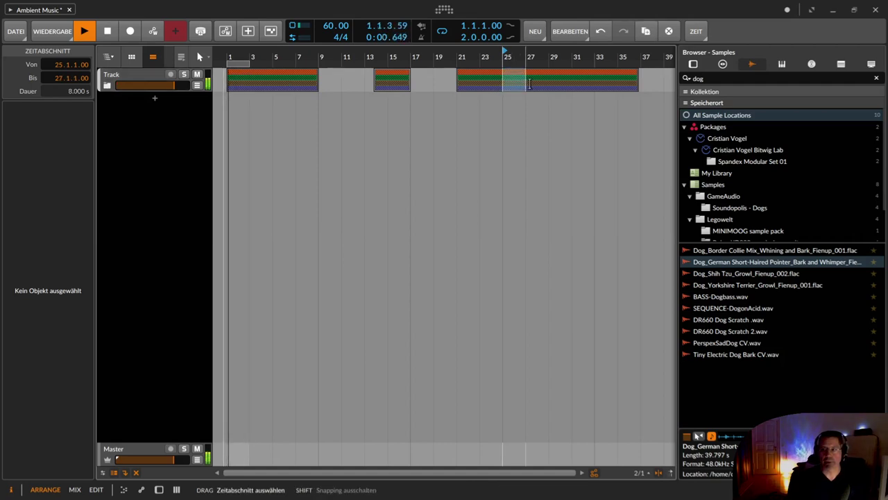
{"action": "left_click", "coordinate": [696, 32]}
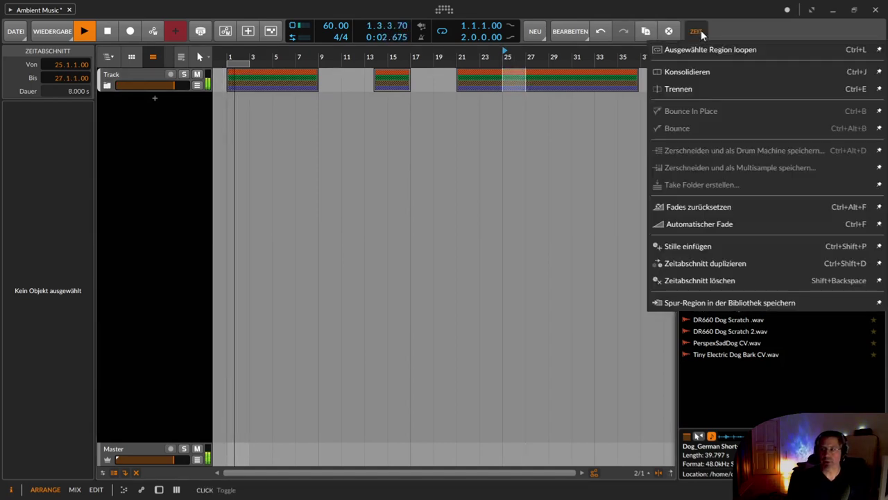
{"action": "left_click", "coordinate": [718, 249]}
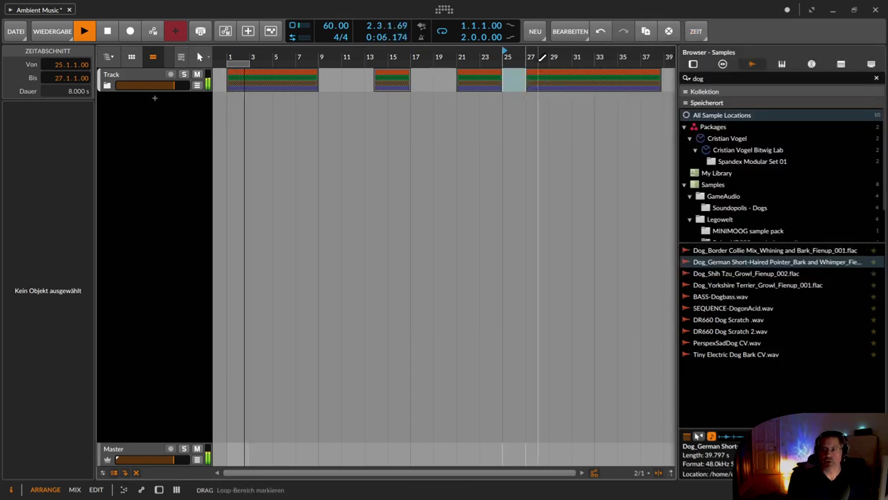
{"action": "left_click", "coordinate": [541, 83]}
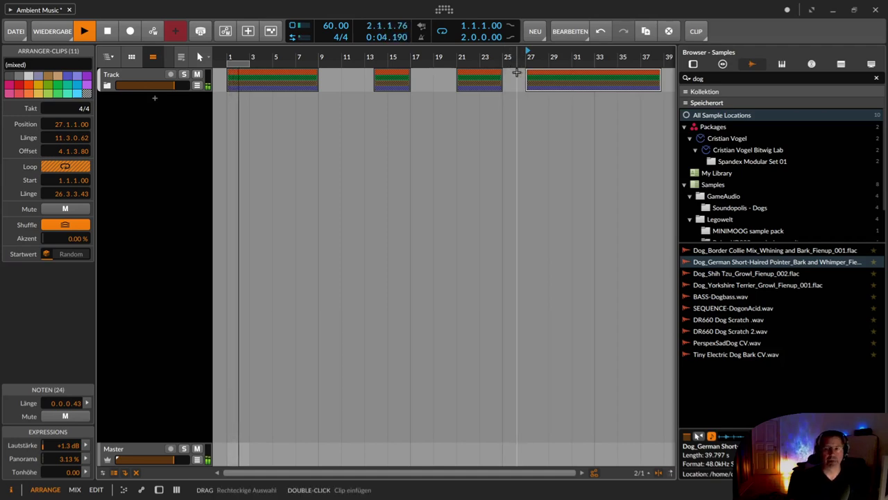
Step: Expand the Track group, move the Lead group's second clip to bar 11 and the Bass group's second clip to bar 17
{"action": "left_click", "coordinate": [107, 85]}
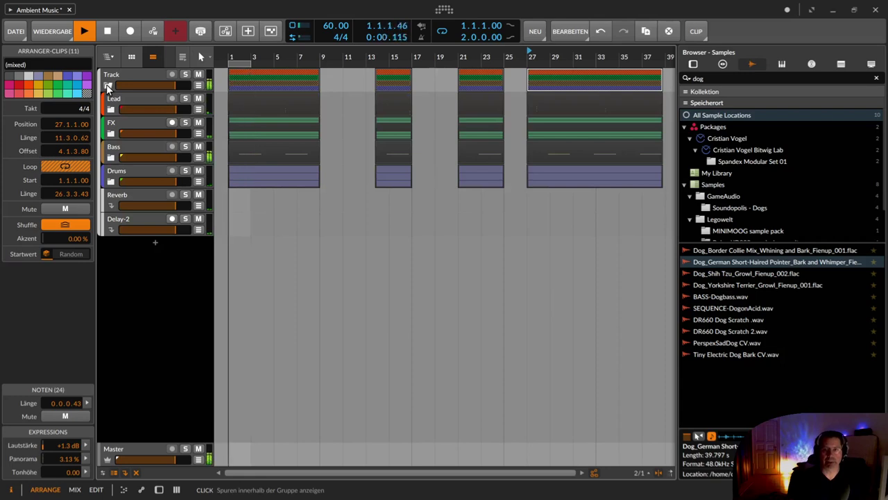
{"action": "left_click", "coordinate": [229, 101]}
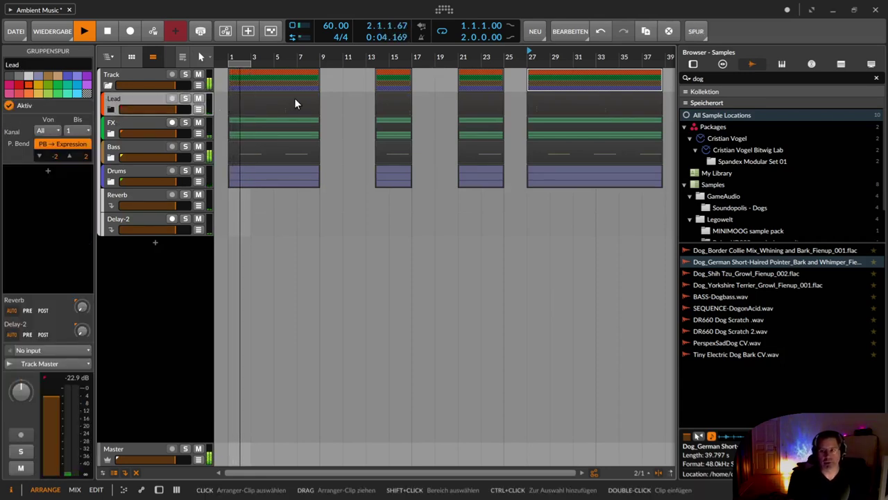
{"action": "left_click_drag", "start_coordinate": [387, 99], "coordinate": [360, 103]}
{"action": "left_click", "coordinate": [394, 150]}
{"action": "left_click_drag", "start_coordinate": [401, 153], "coordinate": [438, 153]}
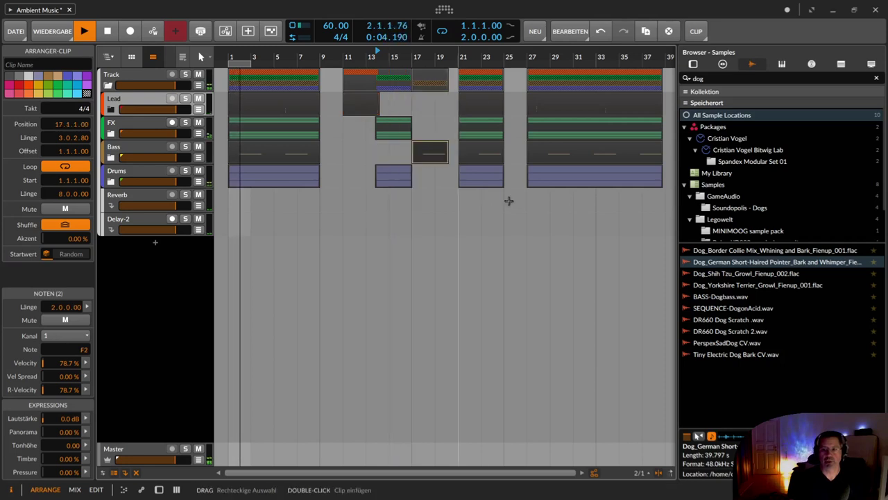
{"action": "left_click", "coordinate": [389, 166]}
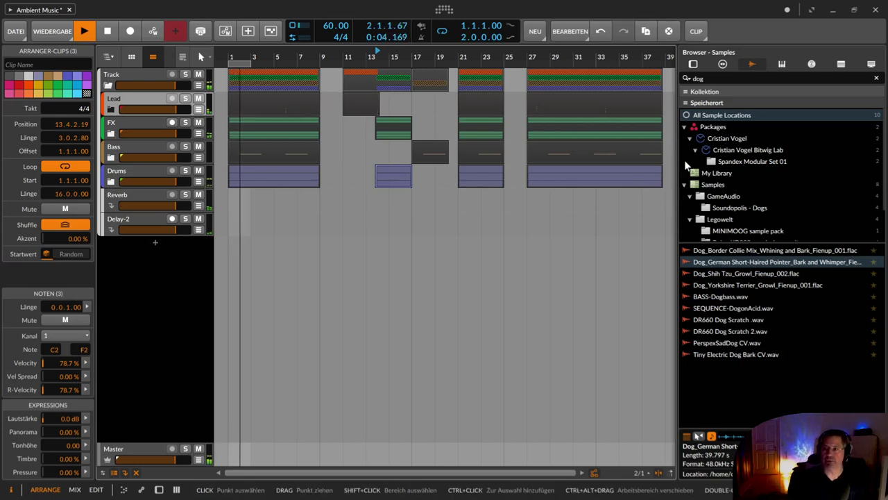
Step: Within the Lead group, colour the Organ #2 clip yellow, Organ #3 red and Organ #4 pink, with the browser narrowed for more timeline space
{"action": "left_click_drag", "start_coordinate": [688, 160], "coordinate": [737, 159]}
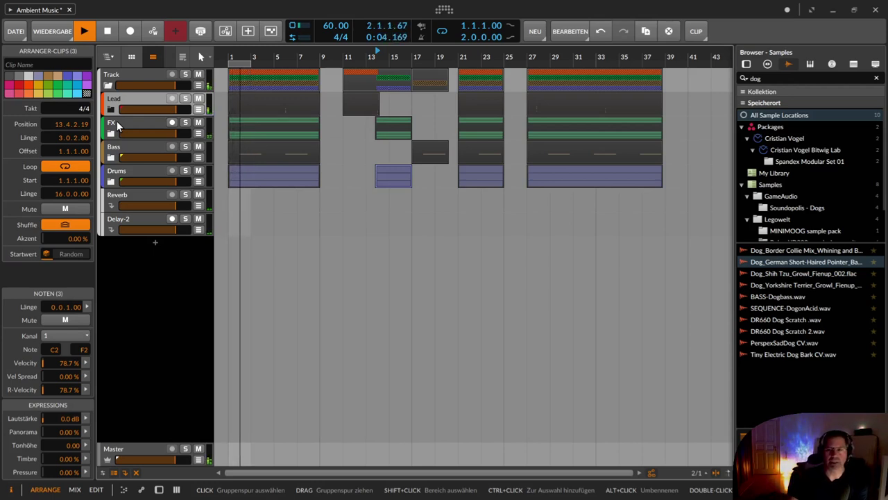
{"action": "left_click", "coordinate": [111, 111]}
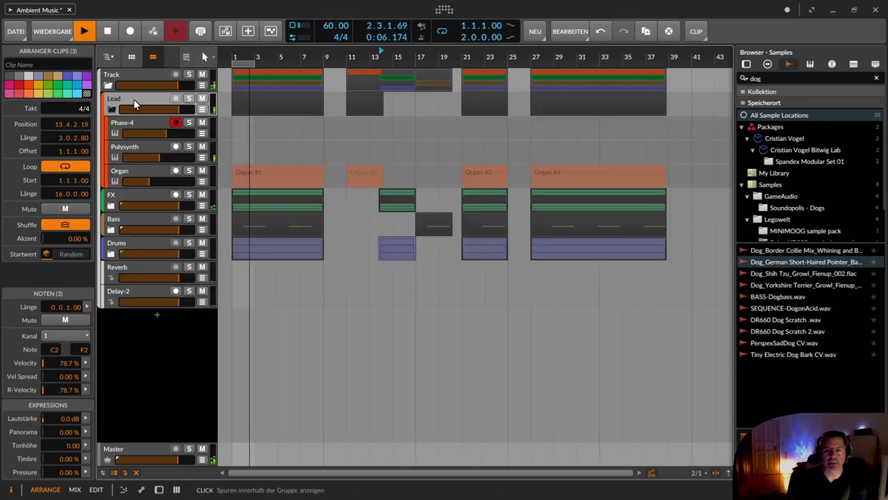
{"action": "left_click", "coordinate": [364, 172]}
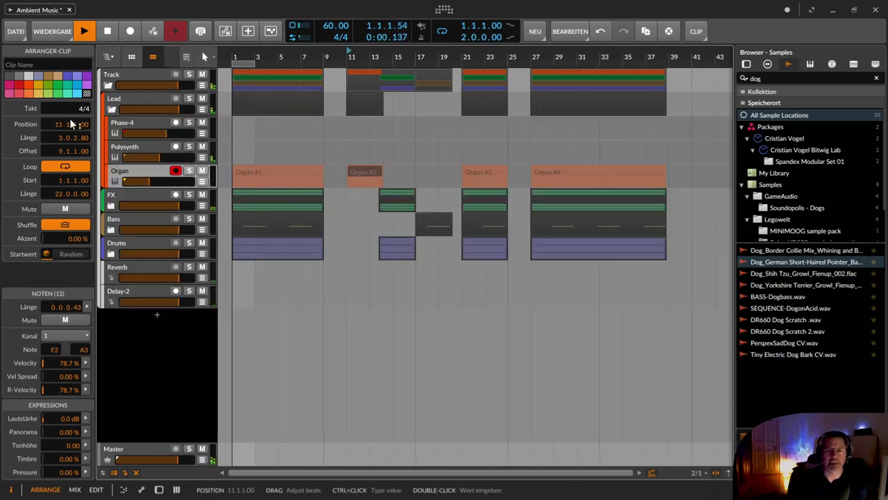
{"action": "left_click", "coordinate": [39, 94]}
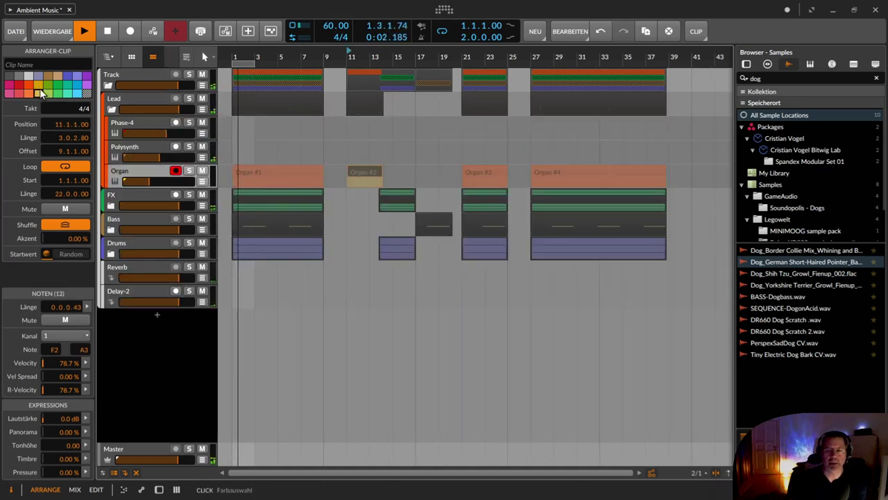
{"action": "left_click", "coordinate": [472, 174]}
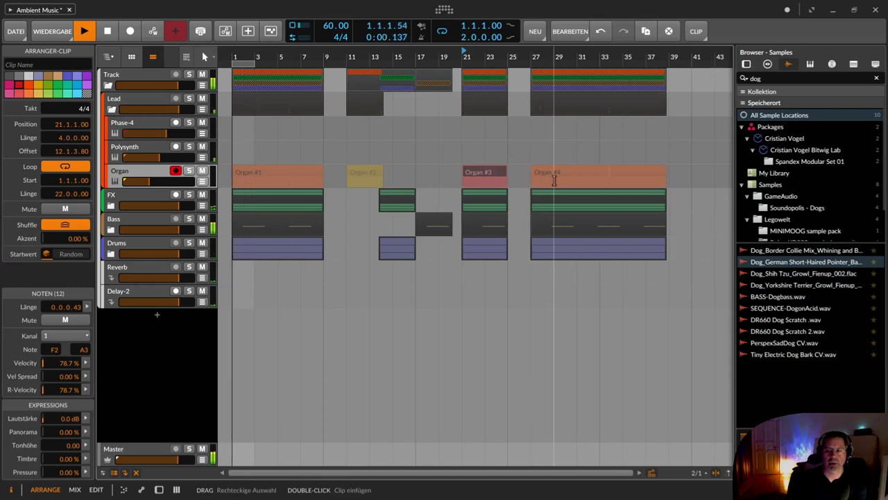
{"action": "left_click", "coordinate": [550, 172]}
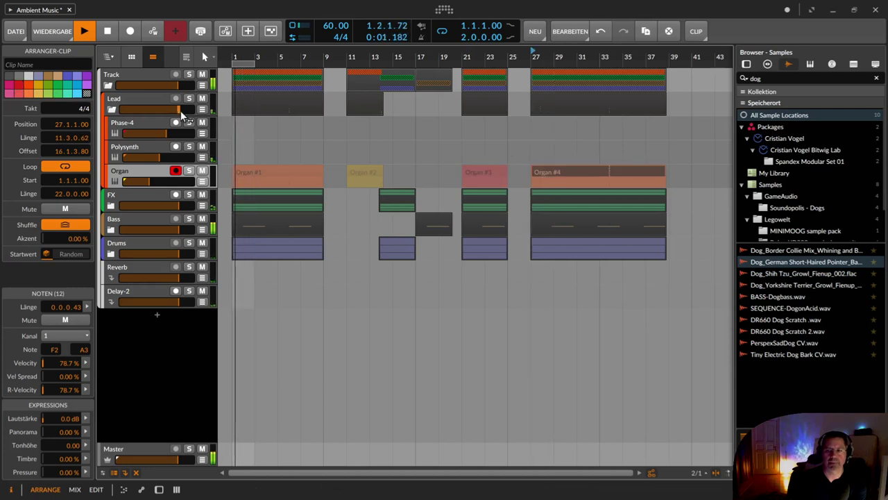
{"action": "left_click", "coordinate": [22, 86]}
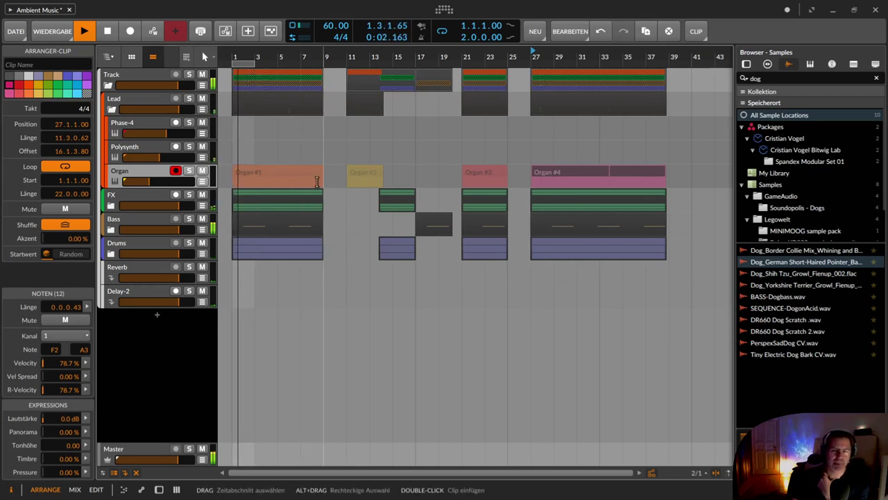
{"action": "left_click", "coordinate": [370, 172]}
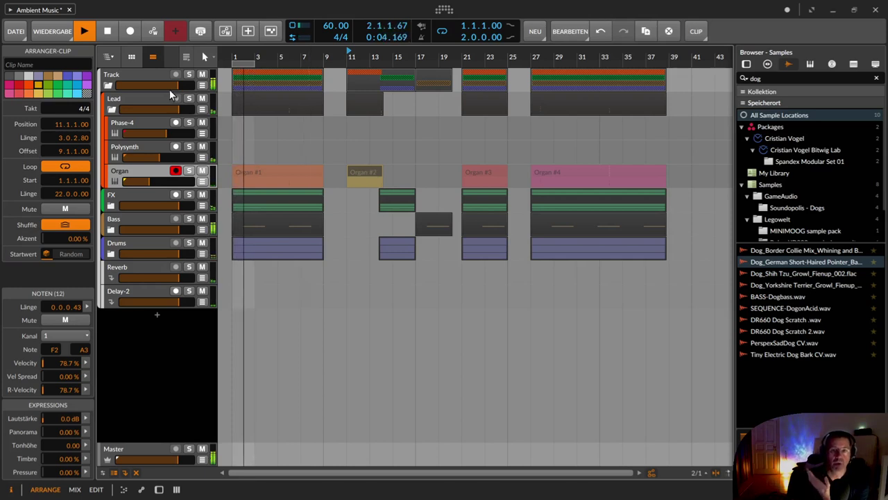
{"action": "left_click", "coordinate": [111, 109]}
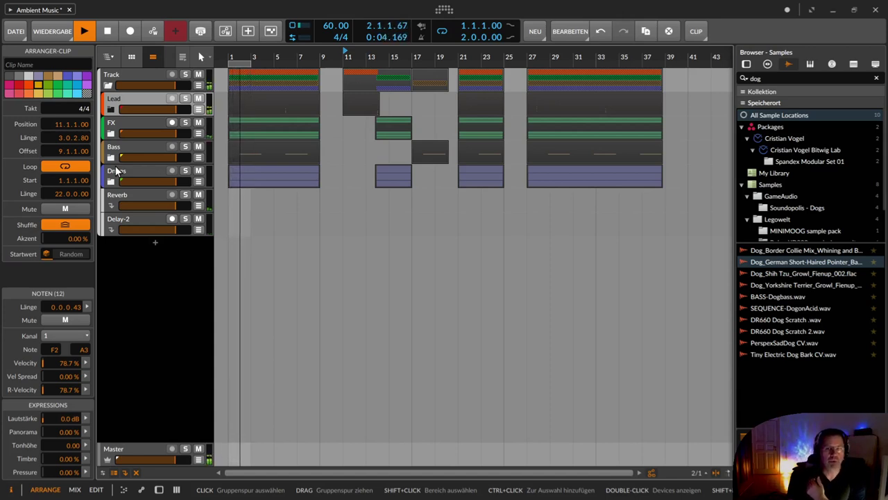
Step: Expand the Bass group and add three new instrument tracks below Sub Bas
{"action": "left_click", "coordinate": [122, 154]}
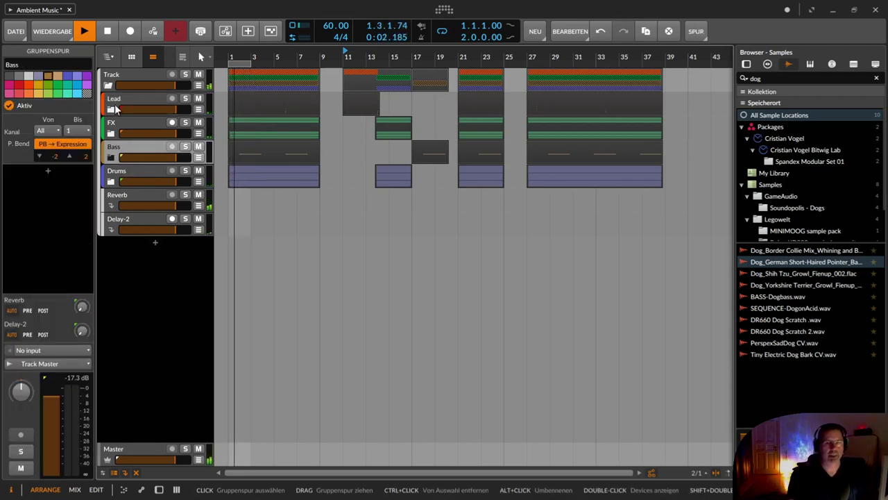
{"action": "left_click", "coordinate": [111, 157]}
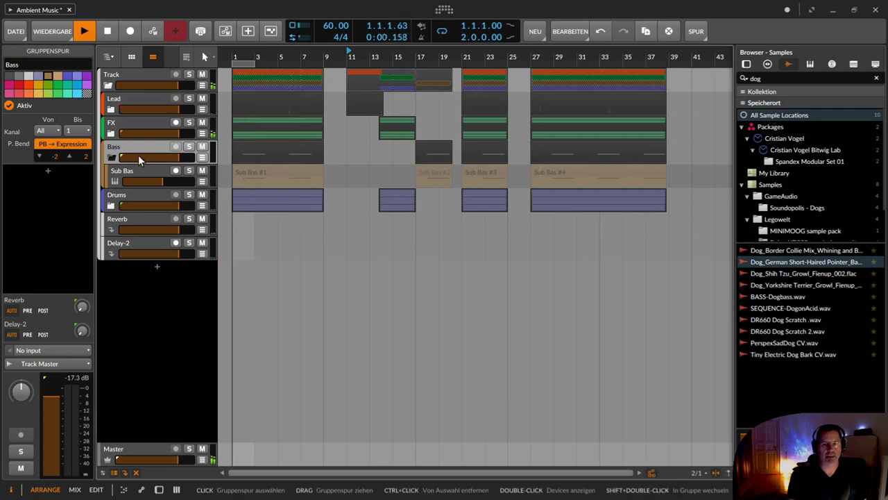
{"action": "left_click", "coordinate": [125, 173]}
{"action": "key", "text": "ctrl+t"}
{"action": "key", "text": "ctrl+t"}
{"action": "key", "text": "ctrl+t"}
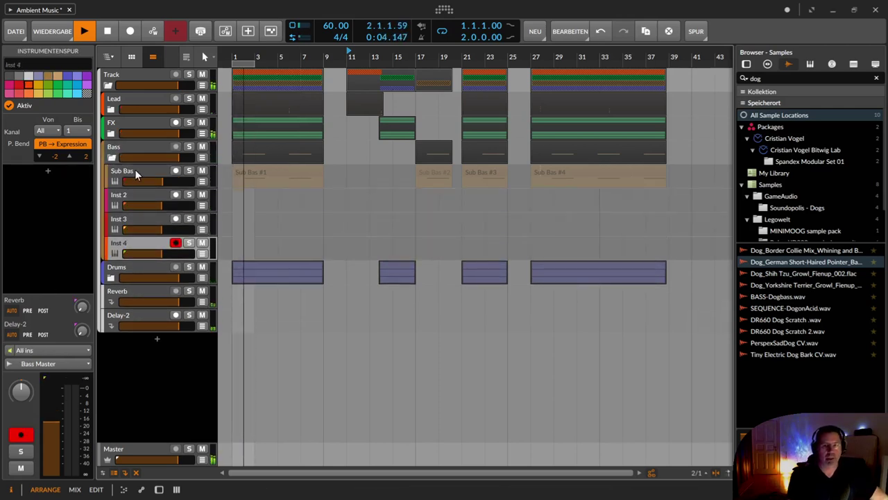
Step: Show the Bass group's device chain and add an EQ+ audio effect to it
{"action": "left_click", "coordinate": [129, 154]}
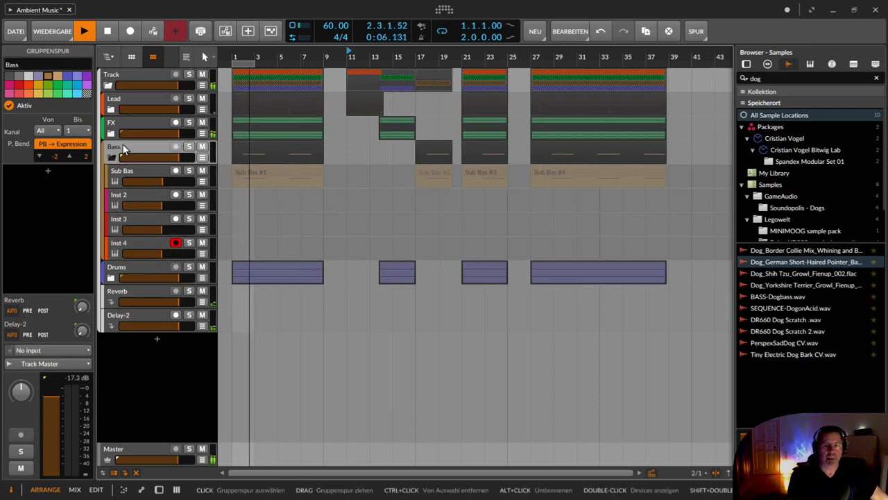
{"action": "double_click", "coordinate": [128, 151]}
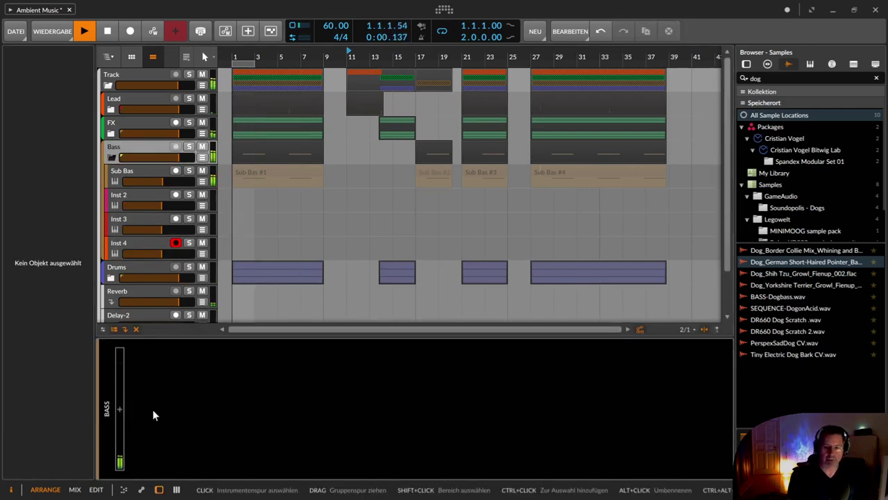
{"action": "left_click", "coordinate": [119, 407]}
{"action": "type", "text": "eq"}
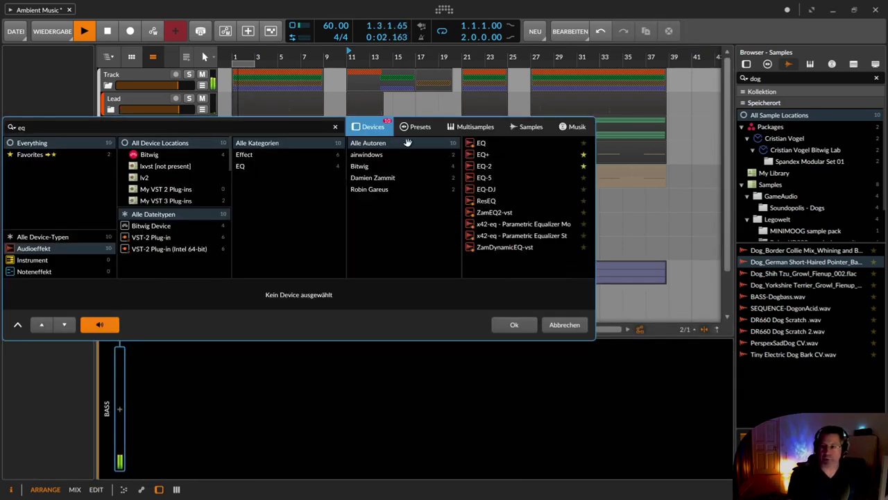
{"action": "left_click", "coordinate": [488, 151]}
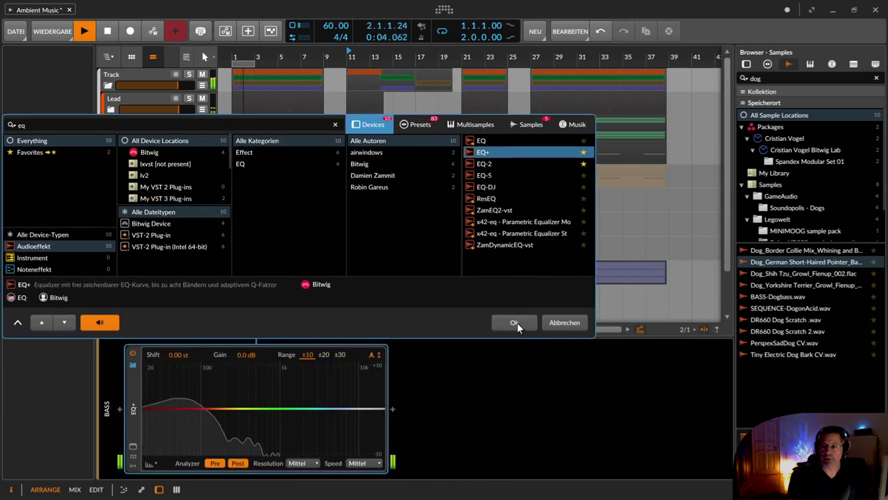
{"action": "left_click", "coordinate": [515, 323]}
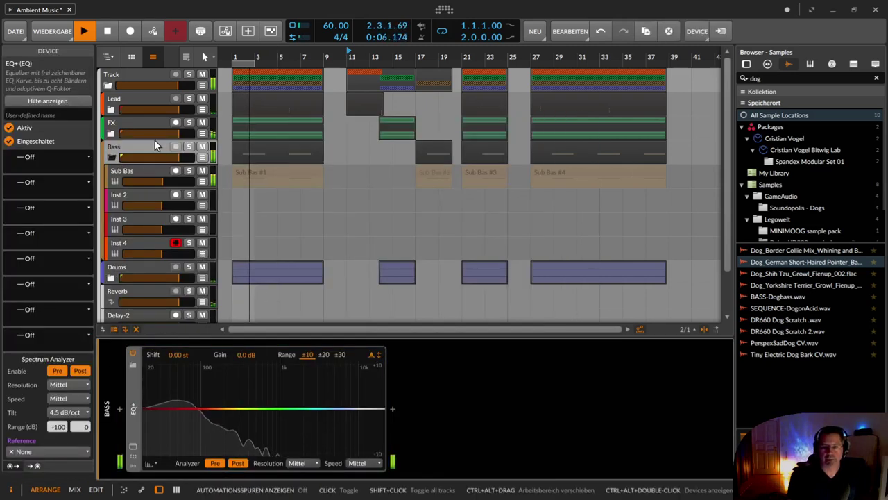
Step: Show the modulator slots of the Bass group's EQ+ and add an Audio Sidechain modulator
{"action": "left_click", "coordinate": [149, 465]}
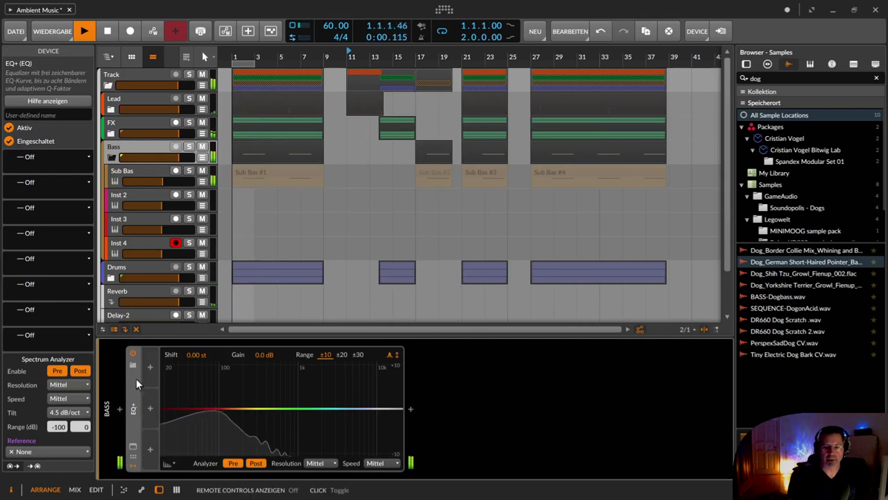
{"action": "left_click", "coordinate": [149, 369]}
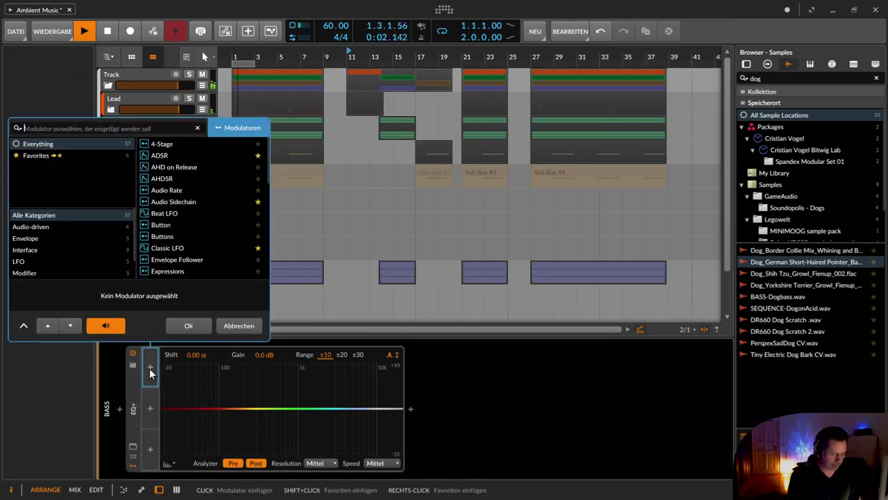
{"action": "type", "text": "au"}
{"action": "left_click", "coordinate": [192, 154]}
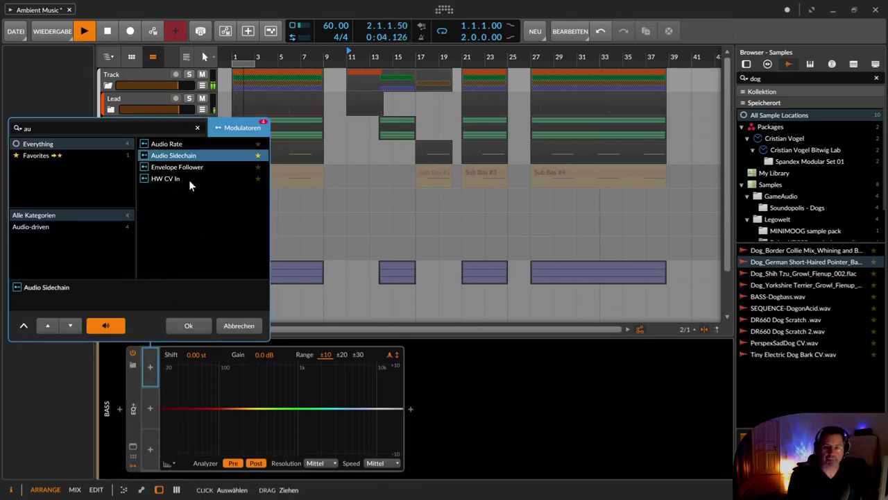
{"action": "left_click", "coordinate": [191, 326]}
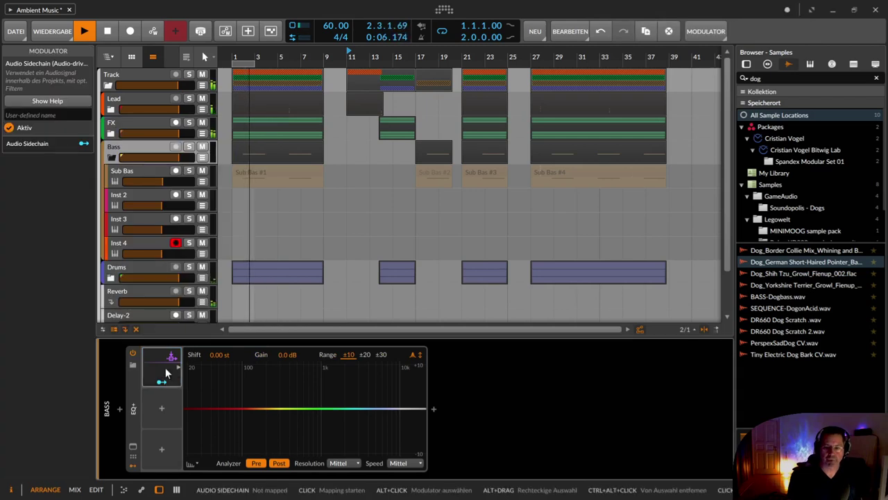
Step: Set the Audio Sidechain modulator's source to E-Kick (PRE) and narrow its filter range to the low frequencies
{"action": "left_click", "coordinate": [165, 373]}
{"action": "left_click", "coordinate": [211, 363]}
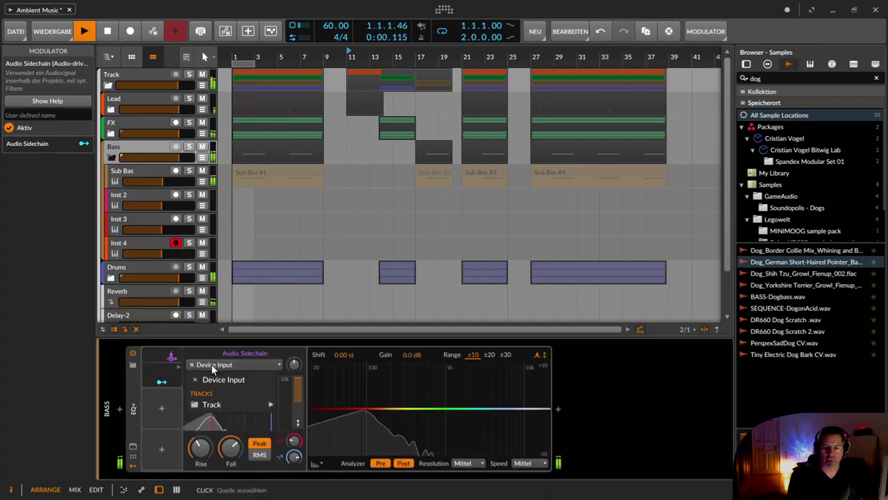
{"action": "mouse_move", "coordinate": [226, 406]}
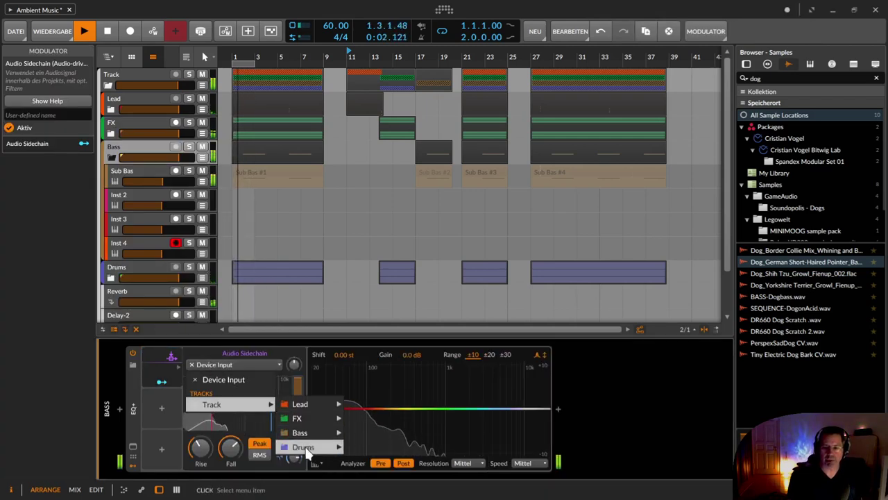
{"action": "mouse_move", "coordinate": [321, 448]}
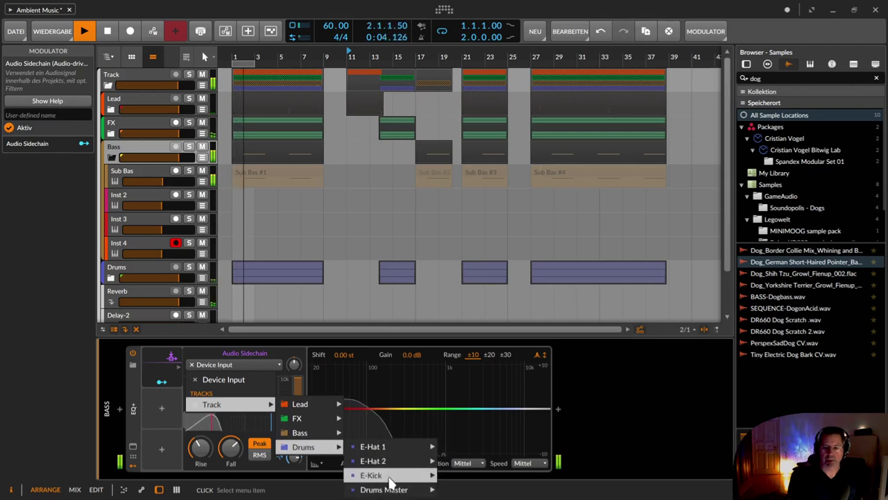
{"action": "mouse_move", "coordinate": [427, 477]}
{"action": "left_click", "coordinate": [466, 453]}
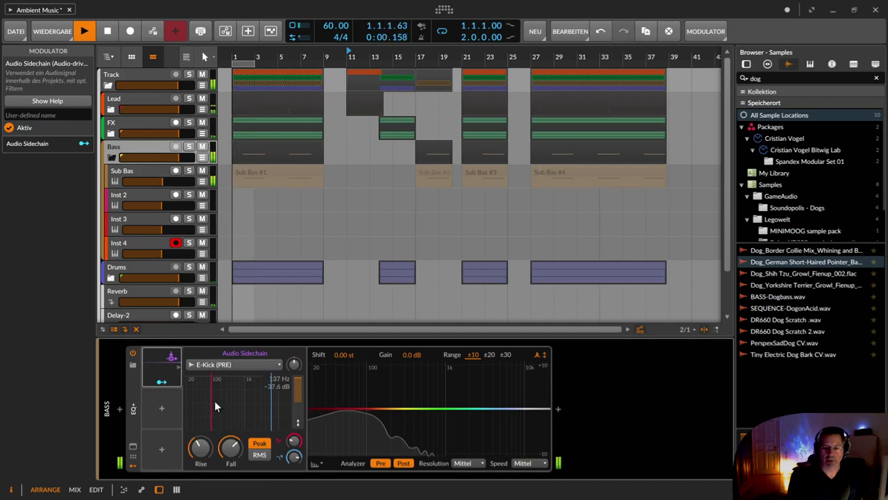
{"action": "left_click_drag", "start_coordinate": [214, 405], "coordinate": [203, 403]}
{"action": "left_click_drag", "start_coordinate": [267, 396], "coordinate": [217, 398]}
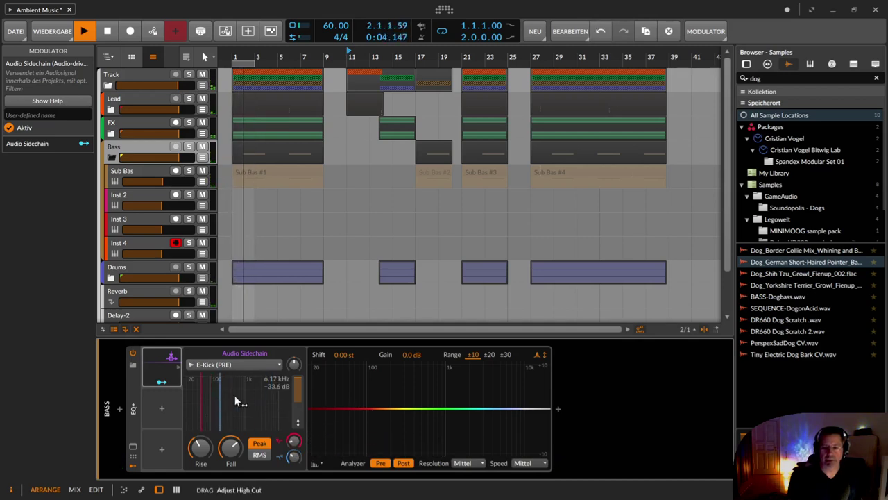
Step: Add a 24 dB/oct Low-cut 4 band at 21.2 Hz to the Bass EQ+ and modulate its frequency upward with the Audio Sidechain
{"action": "left_click", "coordinate": [314, 417]}
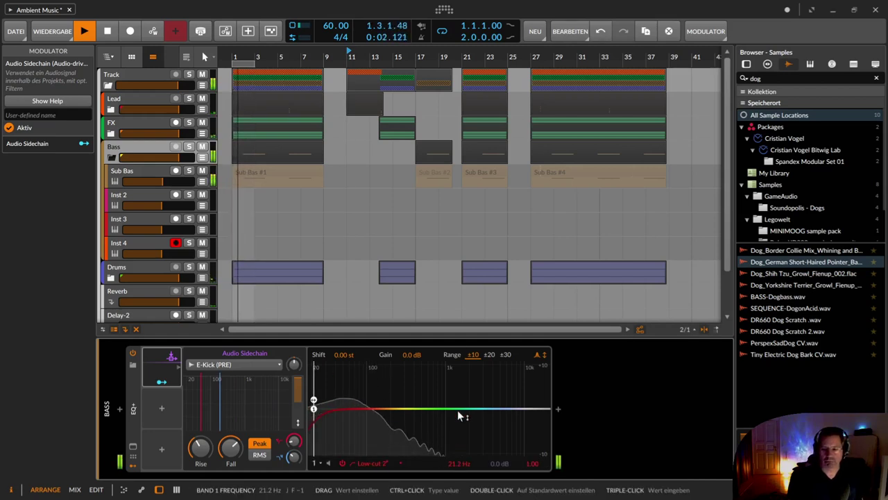
{"action": "left_click", "coordinate": [374, 463]}
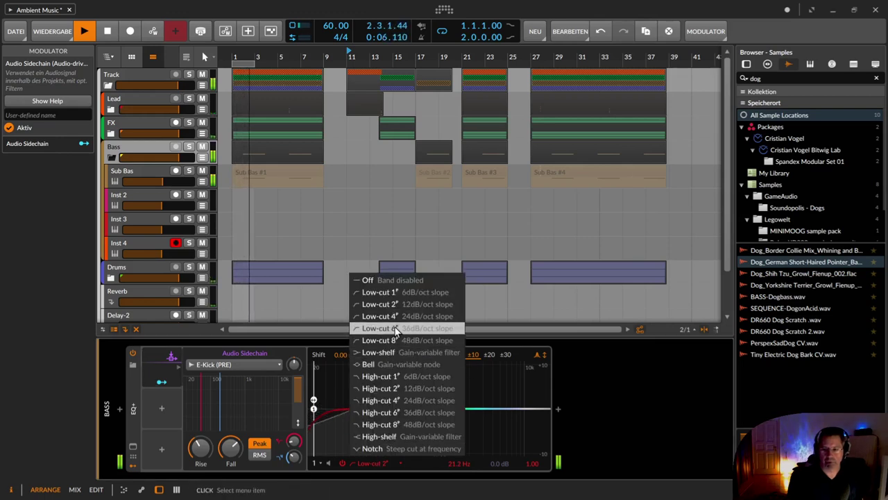
{"action": "left_click", "coordinate": [394, 317]}
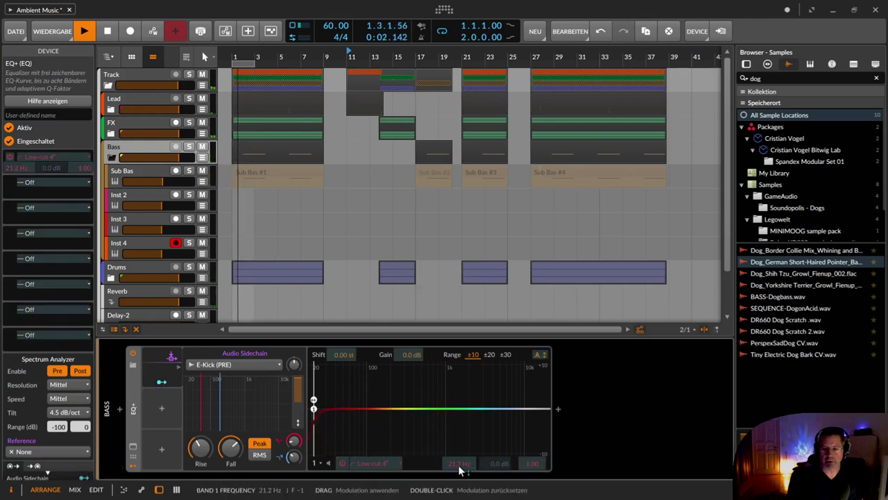
{"action": "left_click_drag", "start_coordinate": [459, 463], "coordinate": [459, 415]}
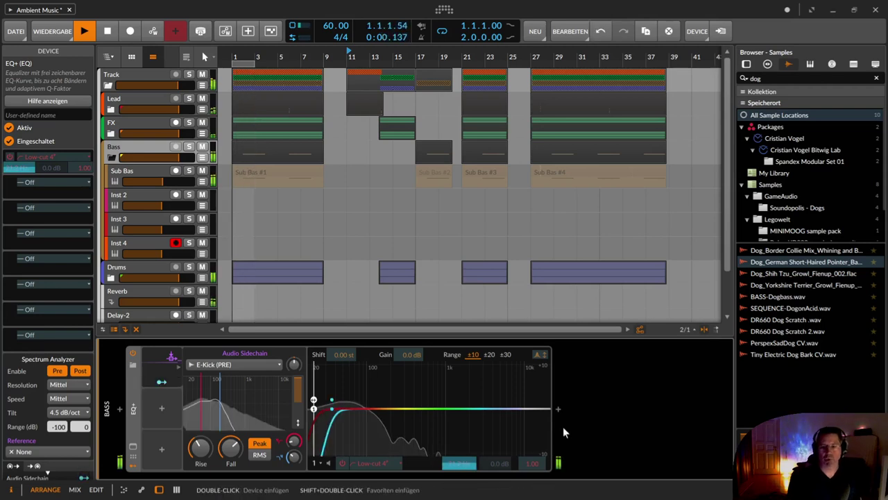
Step: Expand the Drums group, show the clip launcher beside the arrangement and launch the E-Kick clip in Scene 1
{"action": "left_click", "coordinate": [111, 277]}
{"action": "scroll", "coordinate": [188, 222], "scroll_direction": "down", "scroll_amount": 2}
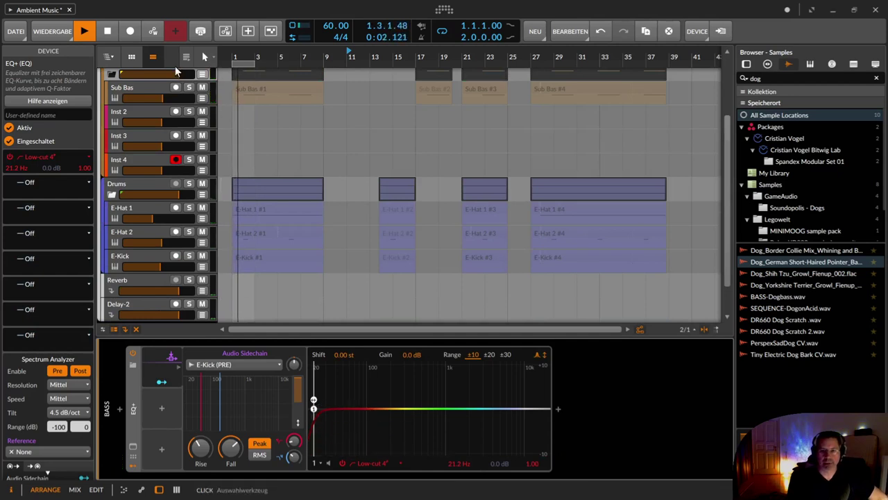
{"action": "left_click", "coordinate": [131, 56]}
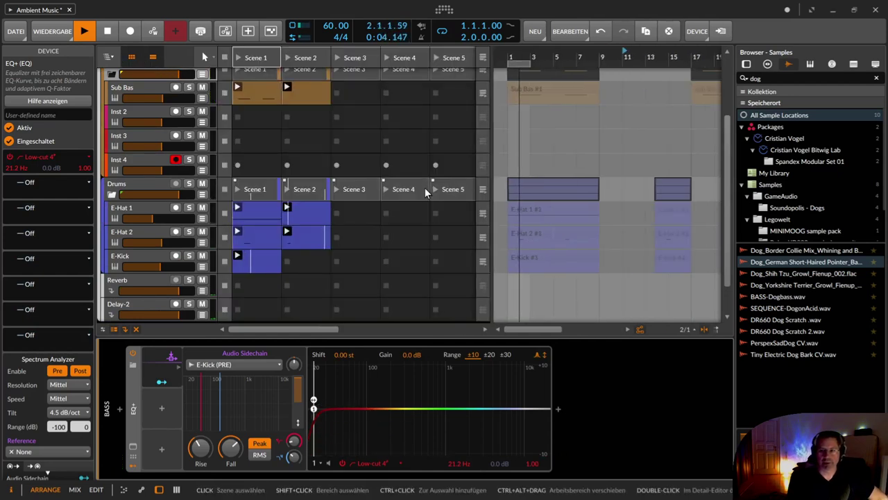
{"action": "left_click", "coordinate": [236, 257]}
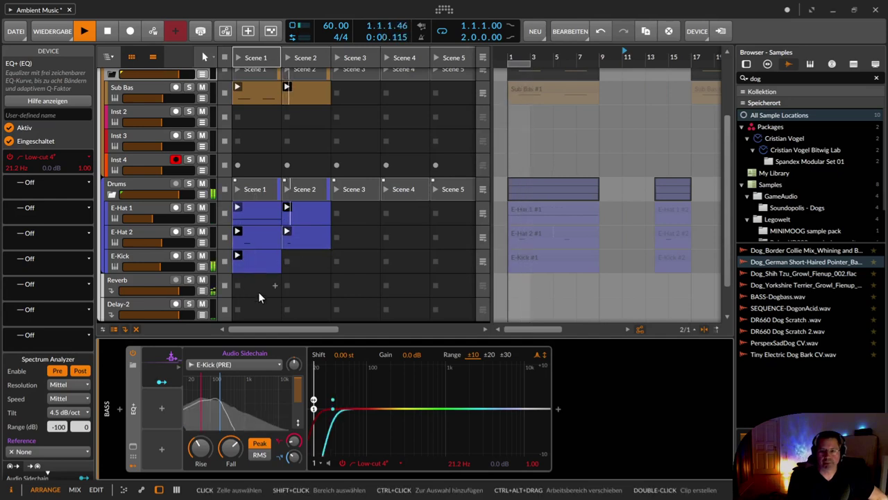
Step: Raise the input gain of the Audio Sidechain modulator in the Bass group's EQ+
{"action": "left_click", "coordinate": [161, 383]}
{"action": "left_click", "coordinate": [167, 383]}
{"action": "left_click_drag", "start_coordinate": [293, 365], "coordinate": [293, 333]}
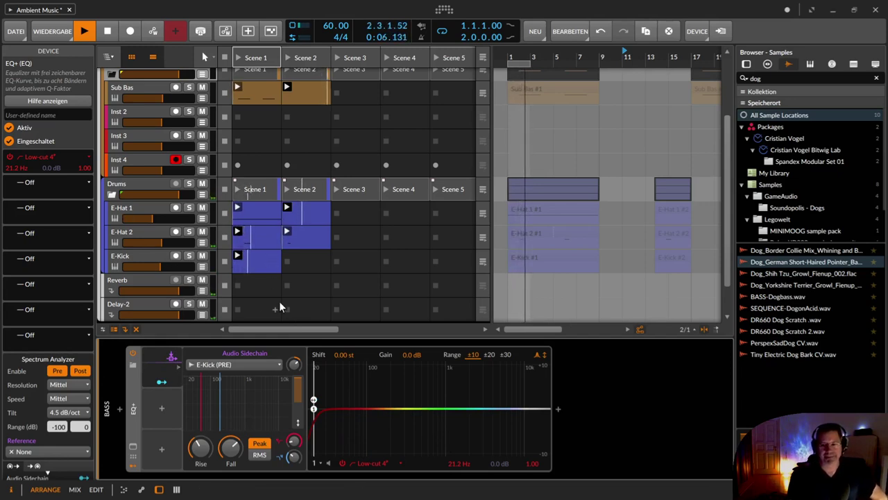
Step: Collapse the Bass and Drums groups and show the Bass group's device chain
{"action": "left_click", "coordinate": [126, 262]}
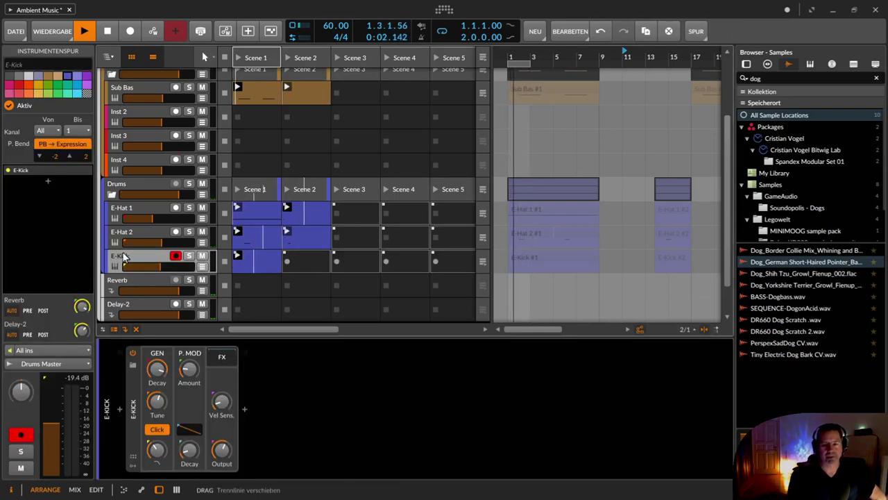
{"action": "scroll", "coordinate": [125, 246], "scroll_direction": "up", "scroll_amount": 3}
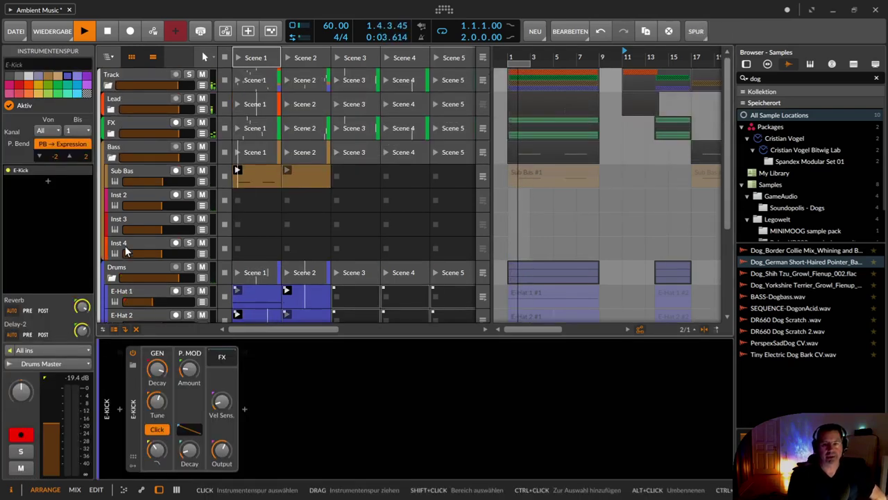
{"action": "left_click", "coordinate": [111, 157]}
{"action": "left_click", "coordinate": [134, 150]}
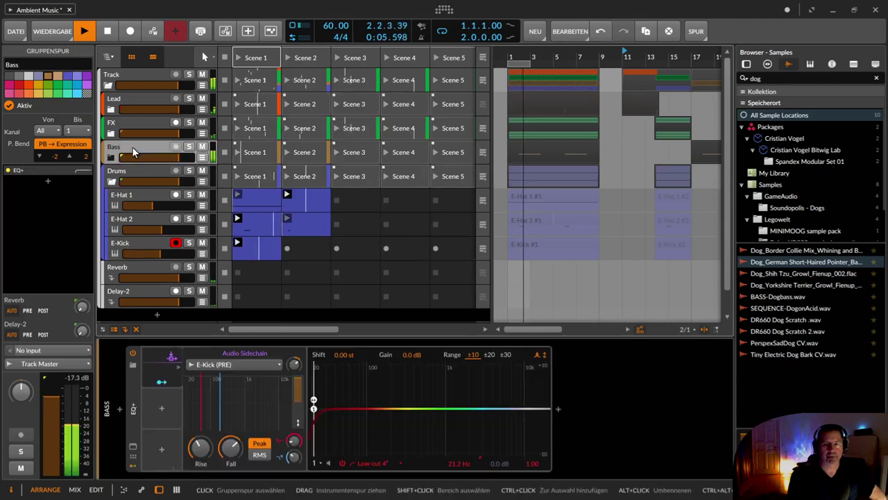
{"action": "left_click", "coordinate": [111, 181]}
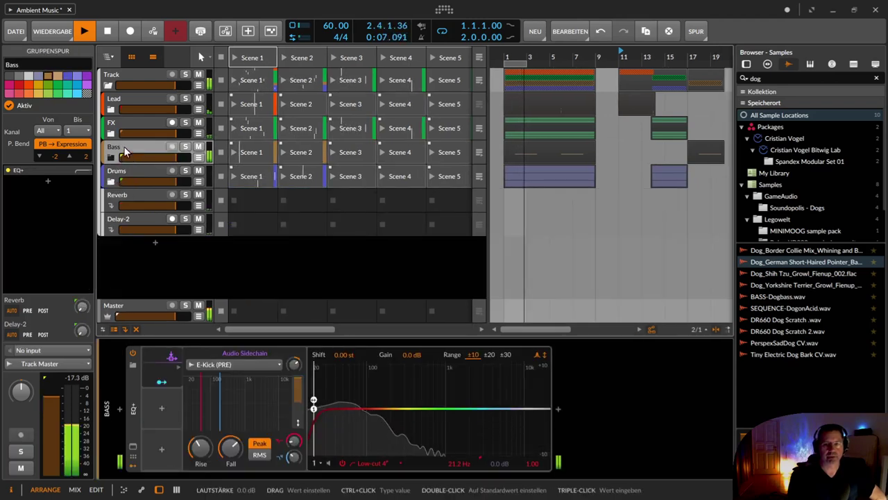
Step: Hide the EQ+ modulators and copy the Bass group's EQ+ to the FX and Lead groups
{"action": "left_click", "coordinate": [133, 465]}
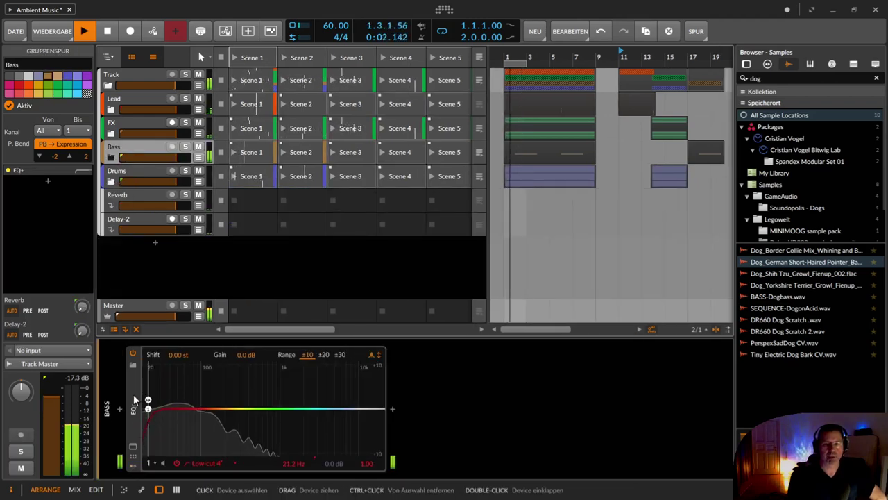
{"action": "left_click_drag", "start_coordinate": [135, 384], "coordinate": [128, 134]}
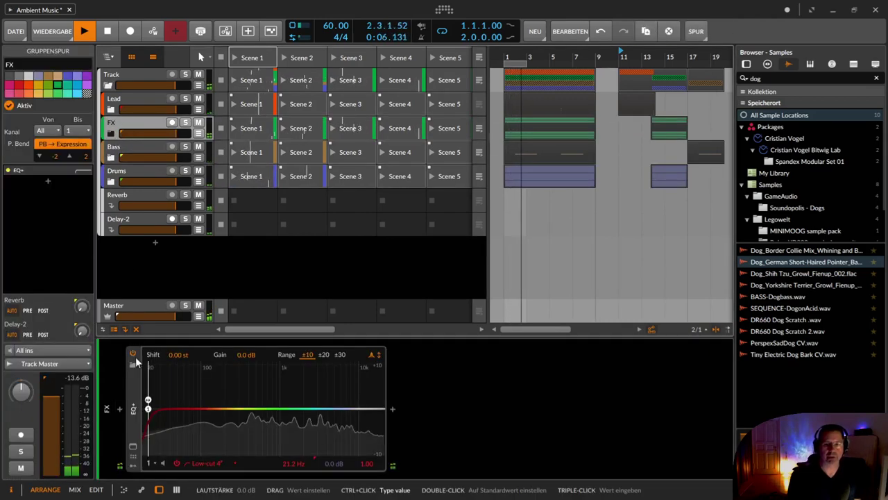
{"action": "left_click_drag", "start_coordinate": [133, 383], "coordinate": [130, 103]}
{"action": "left_click_drag", "start_coordinate": [134, 409], "coordinate": [133, 154]}
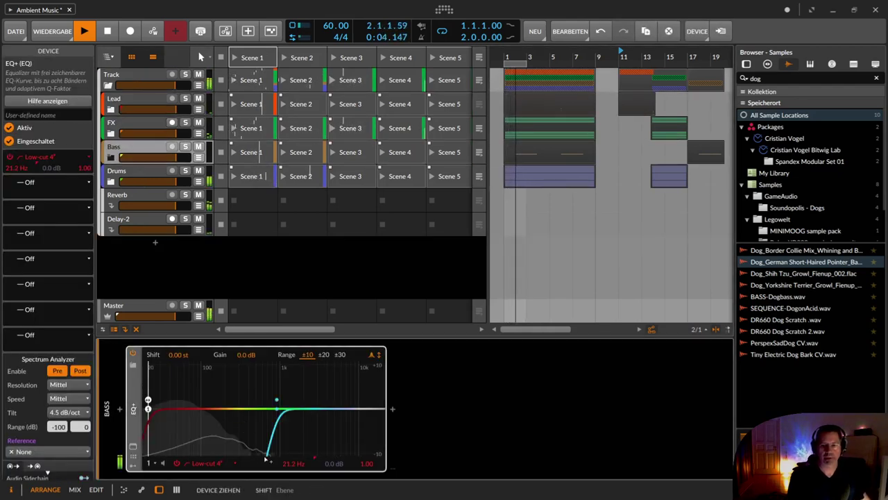
{"action": "key", "text": "ctrl+Escape"}
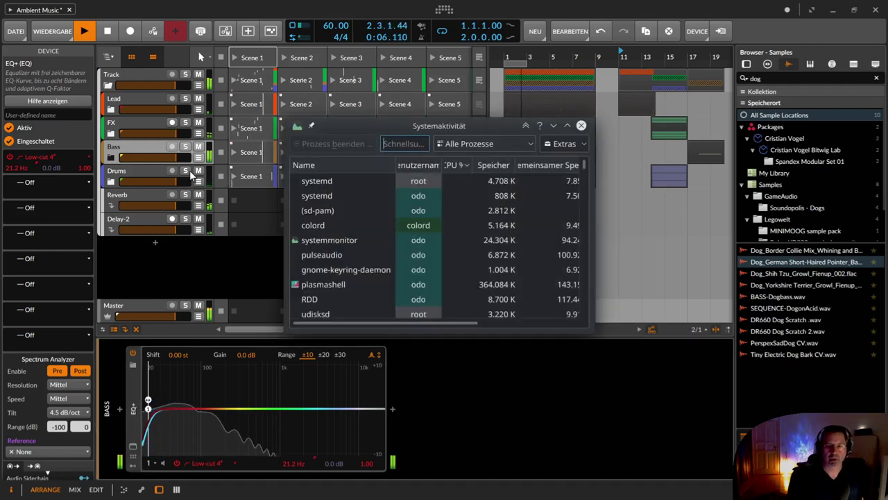
{"action": "left_click", "coordinate": [582, 126]}
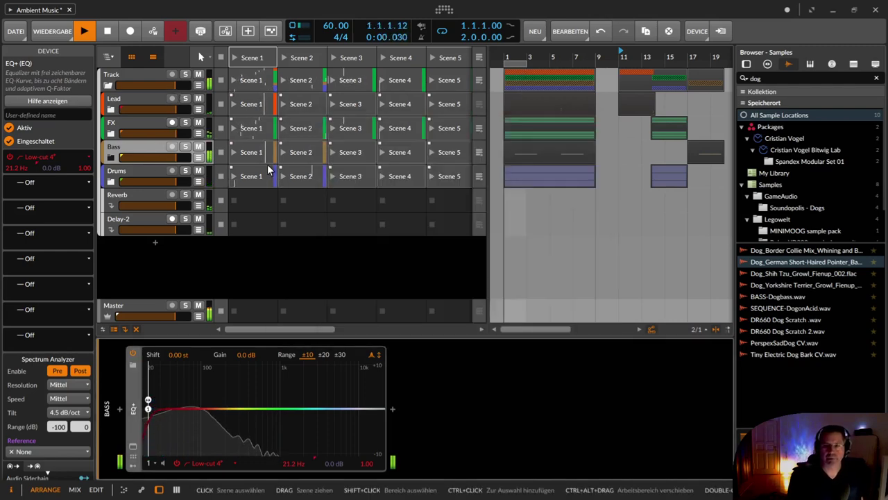
Step: With the Drums group expanded and the E-Kick clip launched, inspect the Bass group's EQ+ and its modulator slots
{"action": "left_click", "coordinate": [111, 182]}
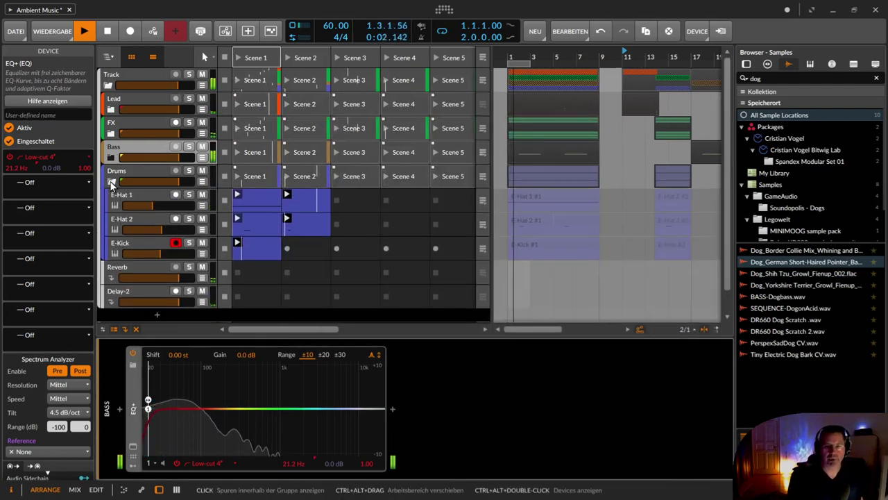
{"action": "left_click", "coordinate": [237, 244]}
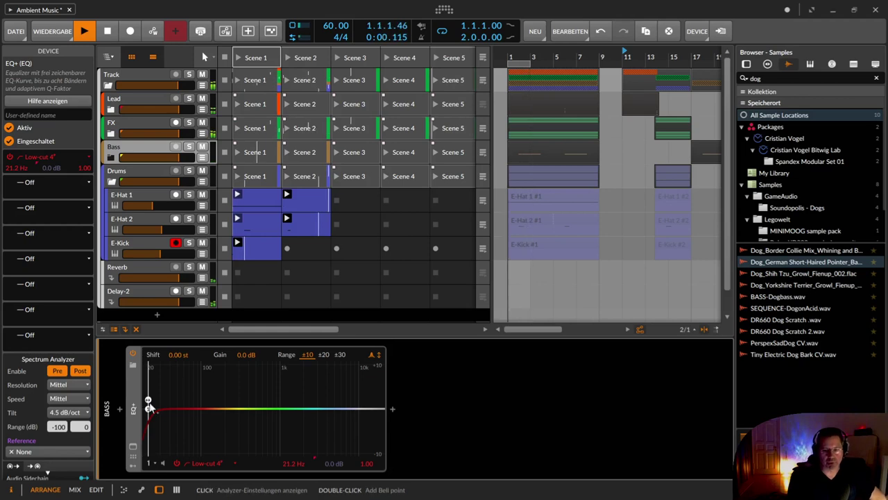
{"action": "double_click", "coordinate": [135, 426]}
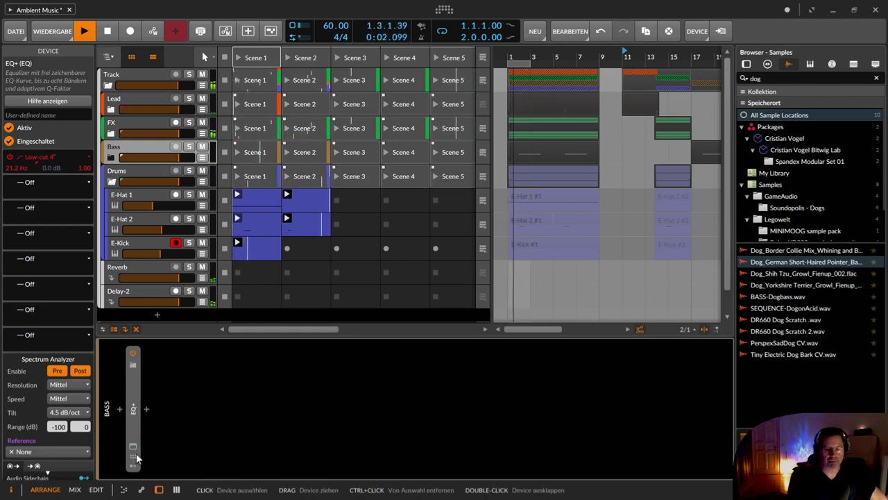
{"action": "left_click", "coordinate": [132, 464]}
{"action": "double_click", "coordinate": [133, 430]}
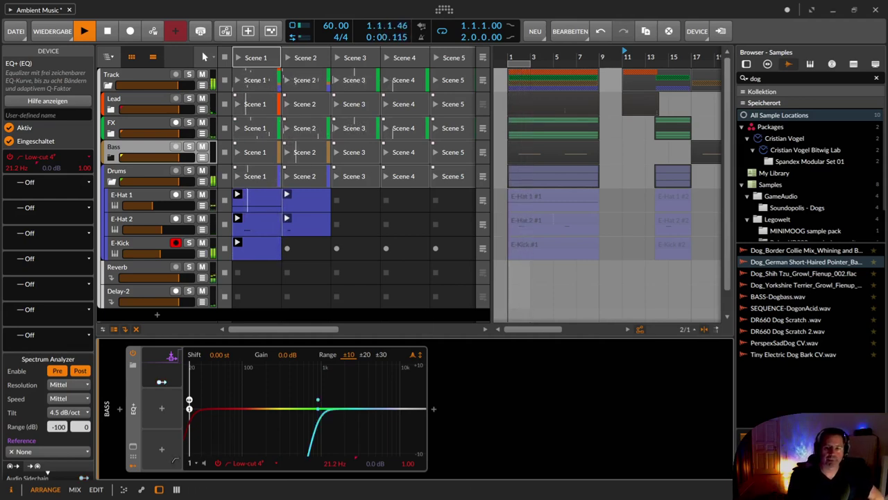
{"action": "left_click", "coordinate": [133, 465]}
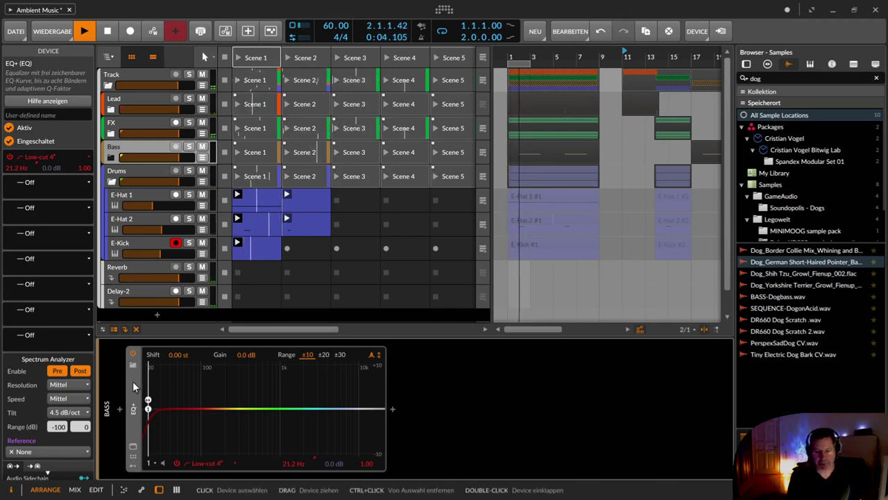
Step: Check the EQ+ on the FX group and delete the EQ+ from the Lead group
{"action": "left_click", "coordinate": [131, 124]}
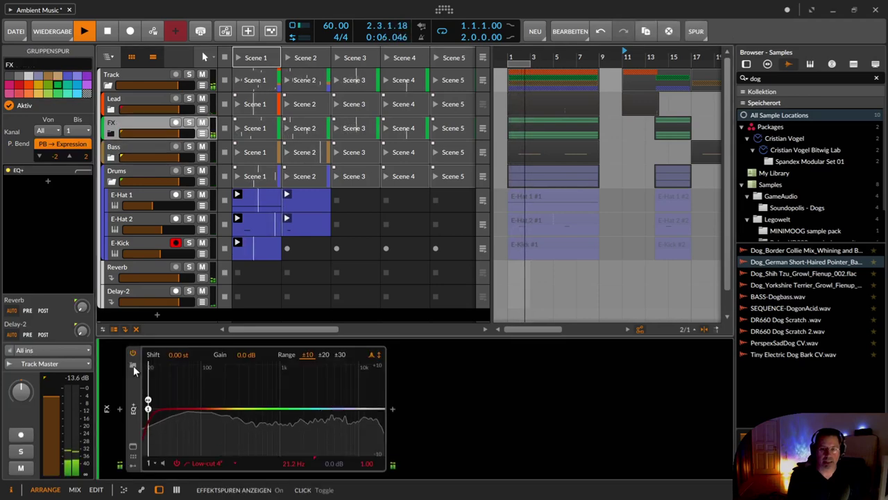
{"action": "left_click", "coordinate": [133, 76]}
{"action": "left_click", "coordinate": [134, 99]}
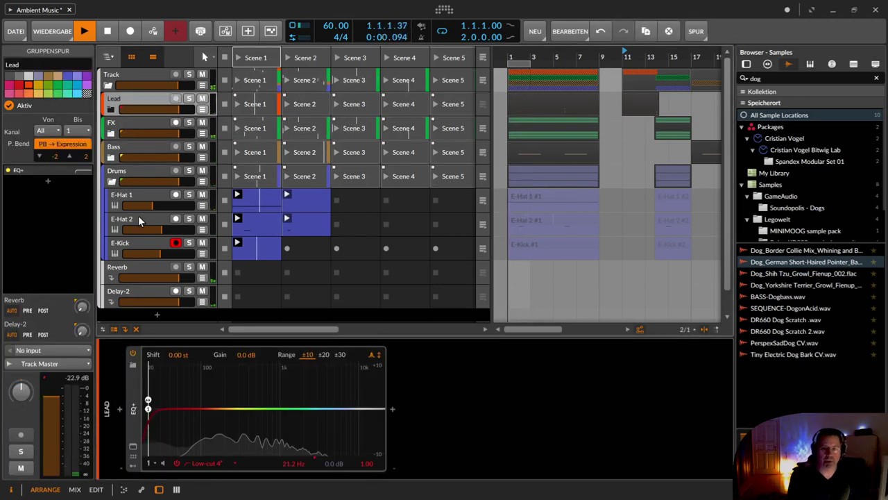
{"action": "left_click", "coordinate": [134, 409]}
{"action": "key", "text": "Delete"}
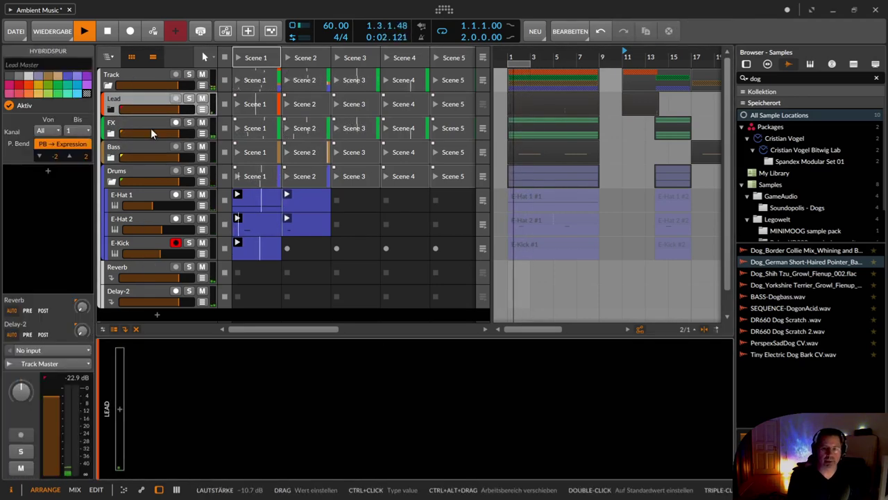
Step: Collapse the Drums group and show the Track group's device chain
{"action": "left_click", "coordinate": [111, 181]}
{"action": "left_click", "coordinate": [130, 74]}
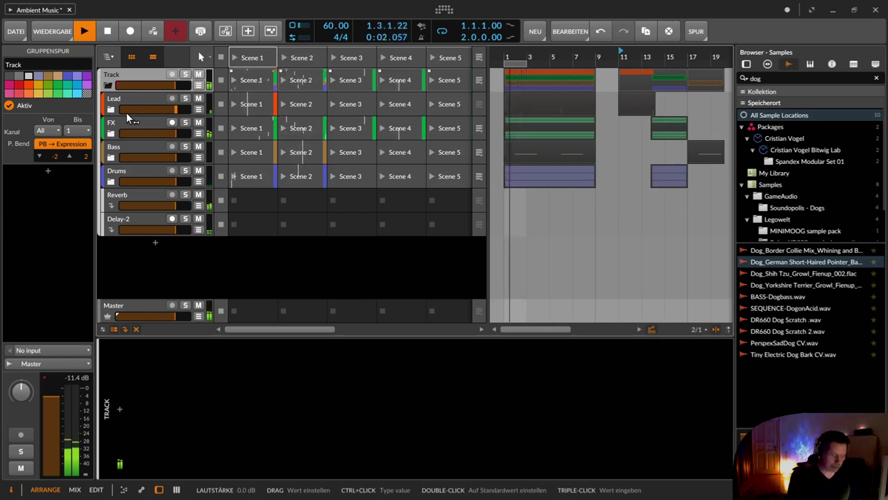
Step: Create a new empty project, look at its Audio 2 track and close that project again
{"action": "key", "text": "ctrl+n"}
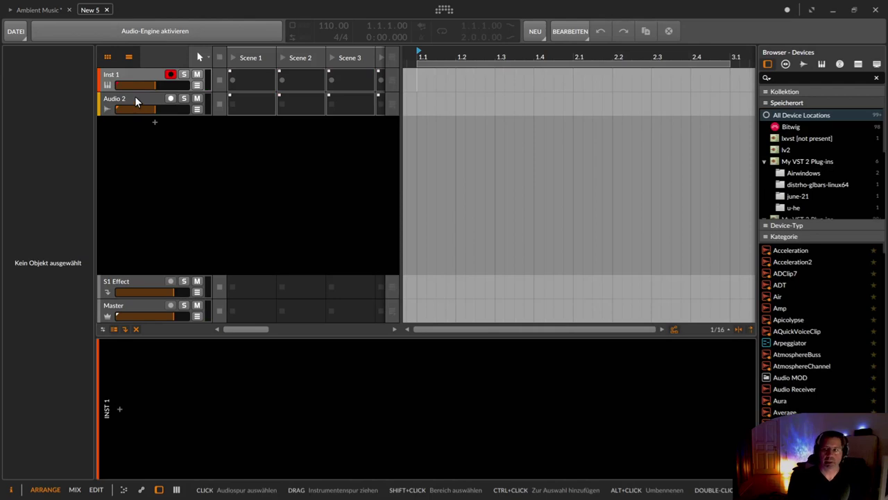
{"action": "left_click", "coordinate": [136, 99]}
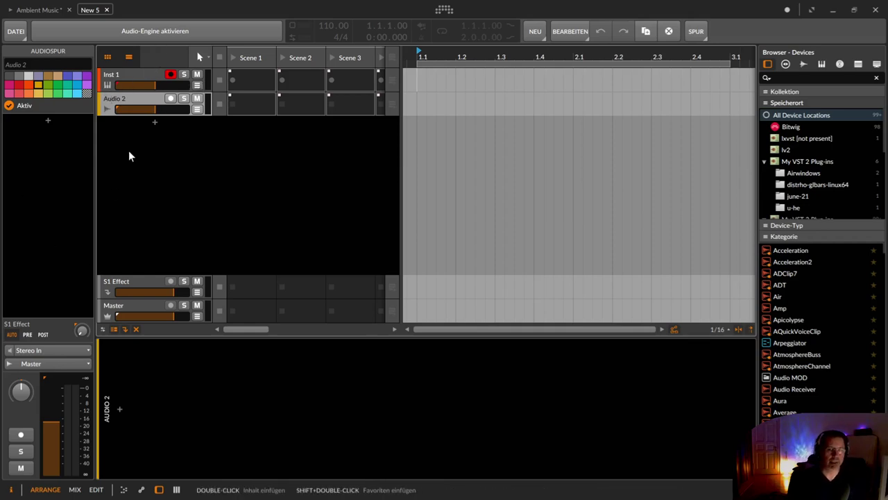
{"action": "left_click", "coordinate": [107, 11]}
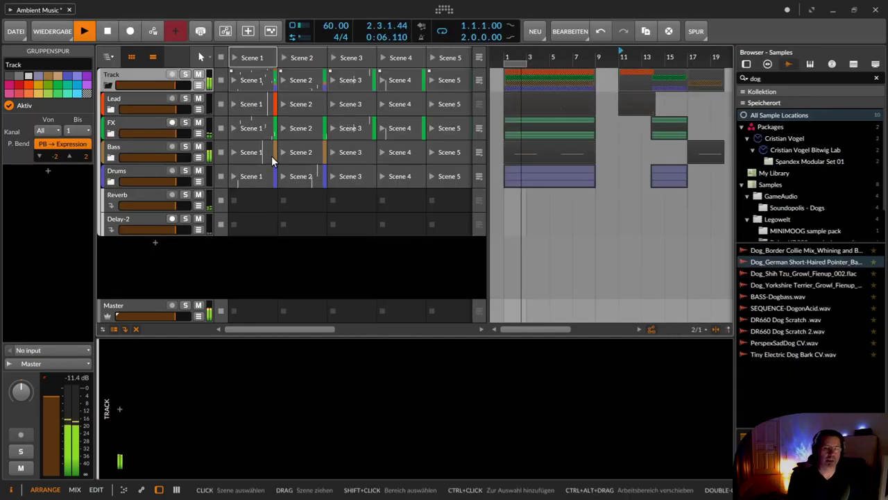